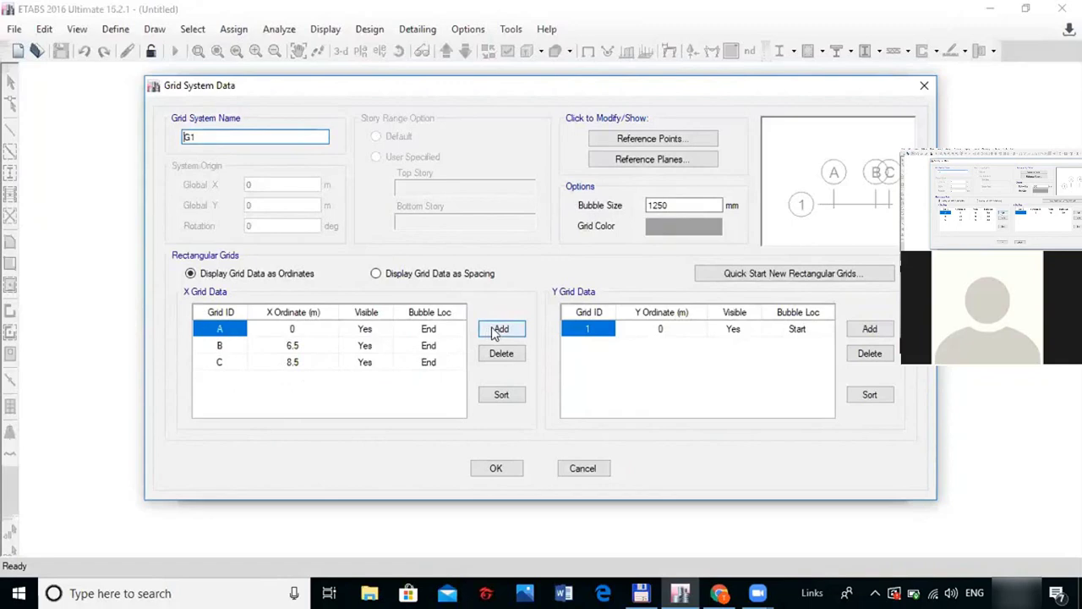
Add a fourth X grid line D after grid line C and delete it again
{"action": "left_click", "coordinate": [230, 364]}
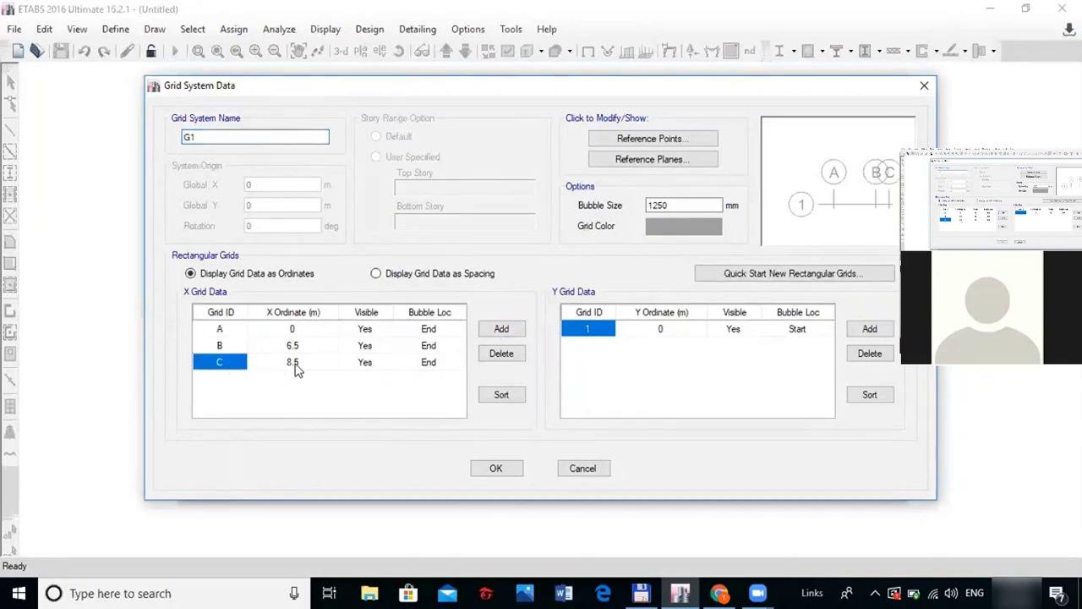
{"action": "left_click", "coordinate": [507, 329]}
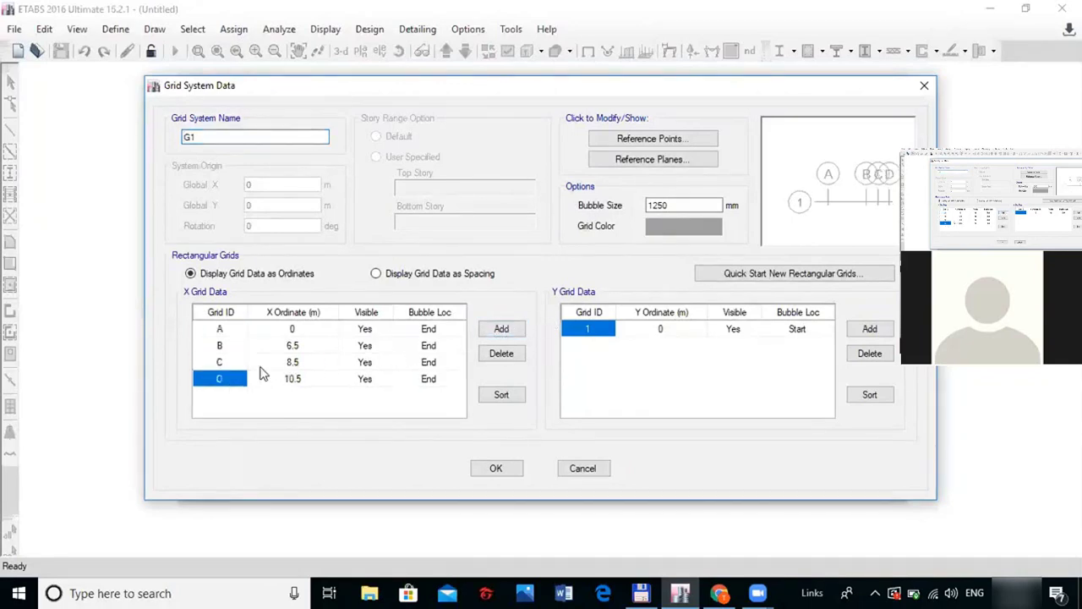
{"action": "left_click", "coordinate": [293, 382]}
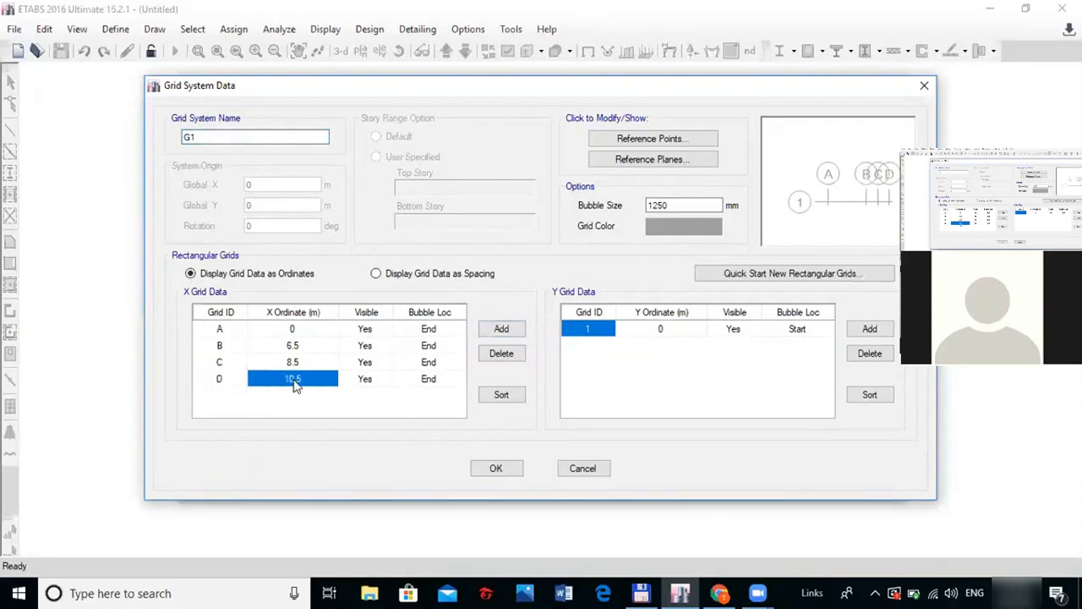
{"action": "left_click", "coordinate": [220, 382]}
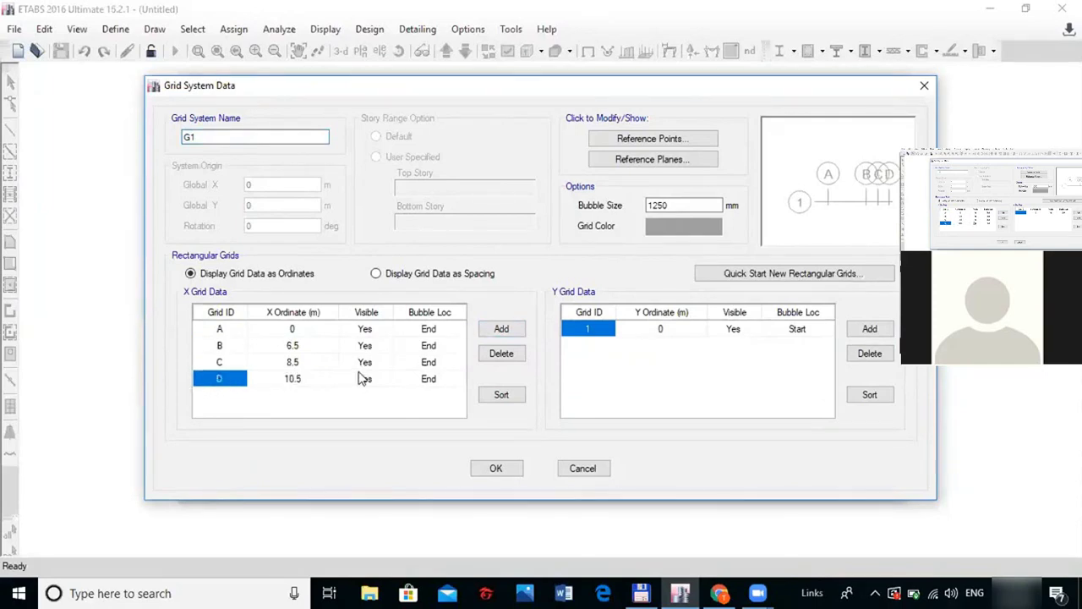
{"action": "left_click", "coordinate": [499, 353]}
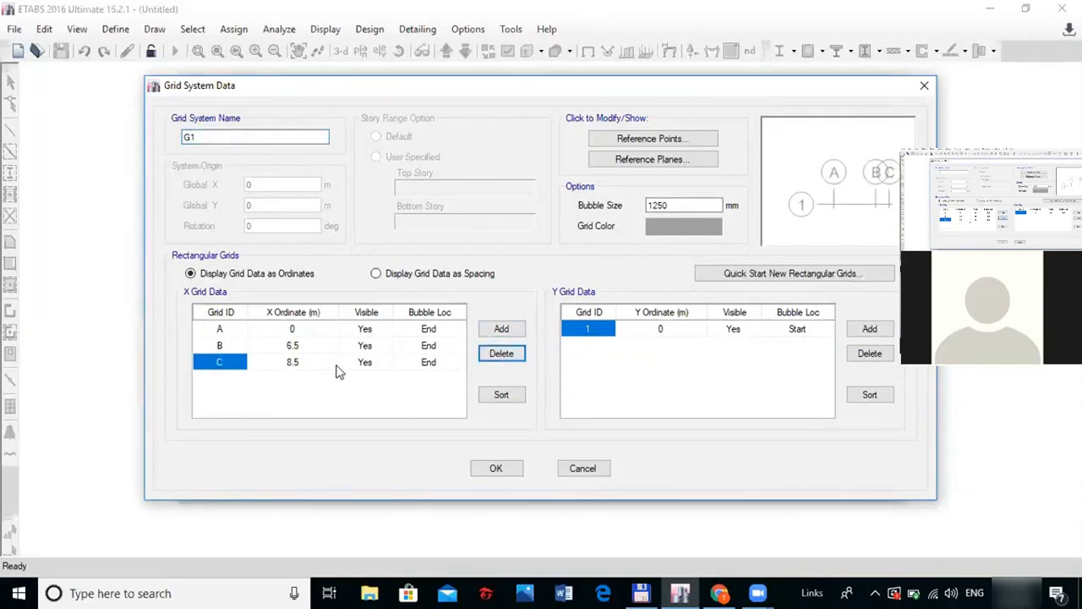
Accept the custom grid data and create the new model with the Grid Only template
{"action": "left_click", "coordinate": [629, 334]}
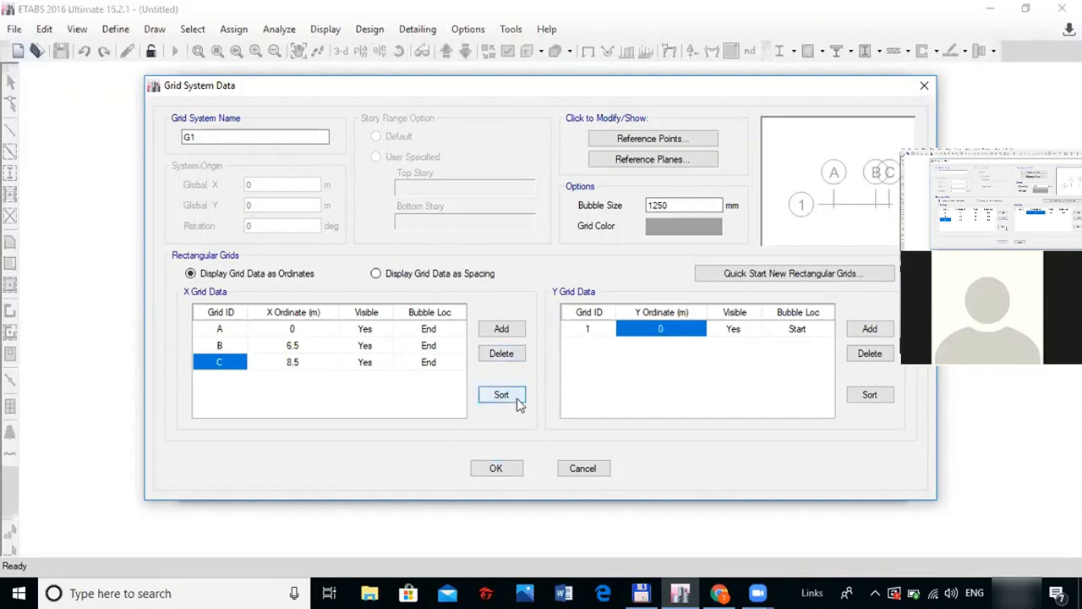
{"action": "left_click", "coordinate": [498, 467]}
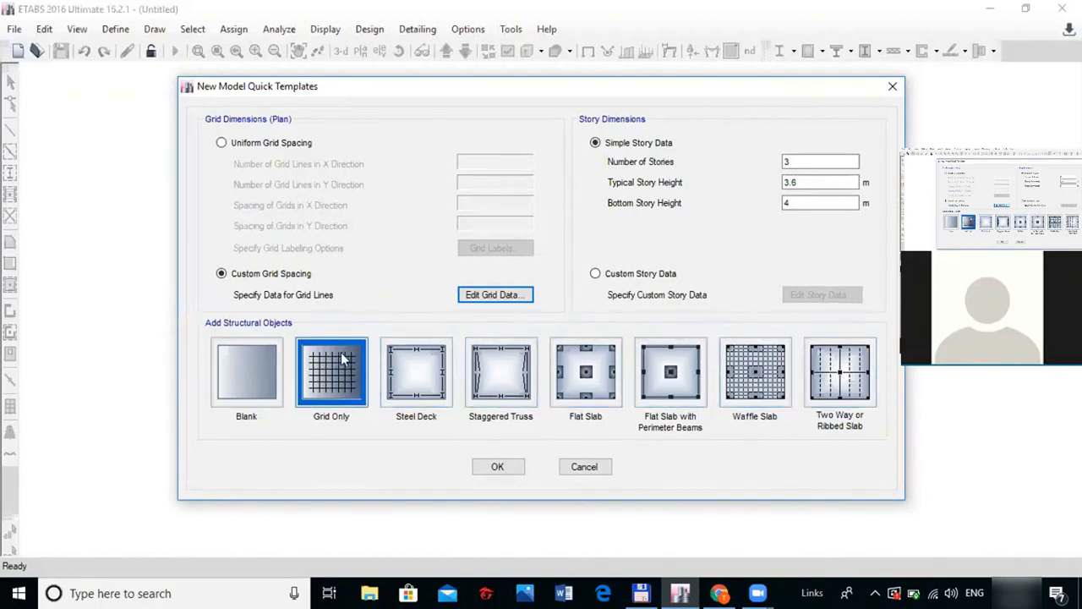
{"action": "left_click", "coordinate": [514, 473]}
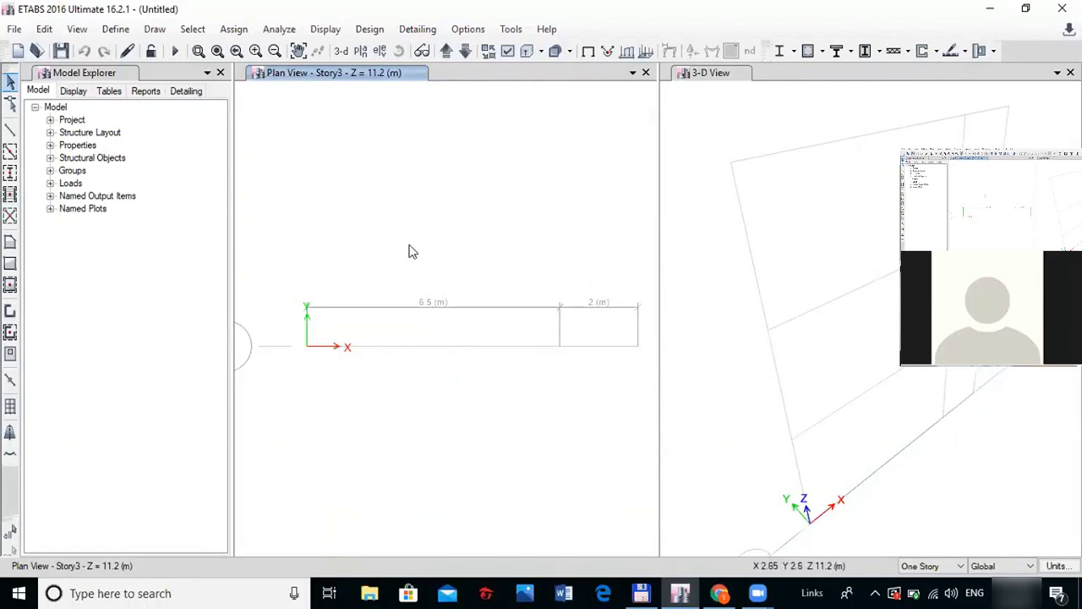
Change the plan view to the elevation along grid line 1
{"action": "left_click", "coordinate": [380, 50]}
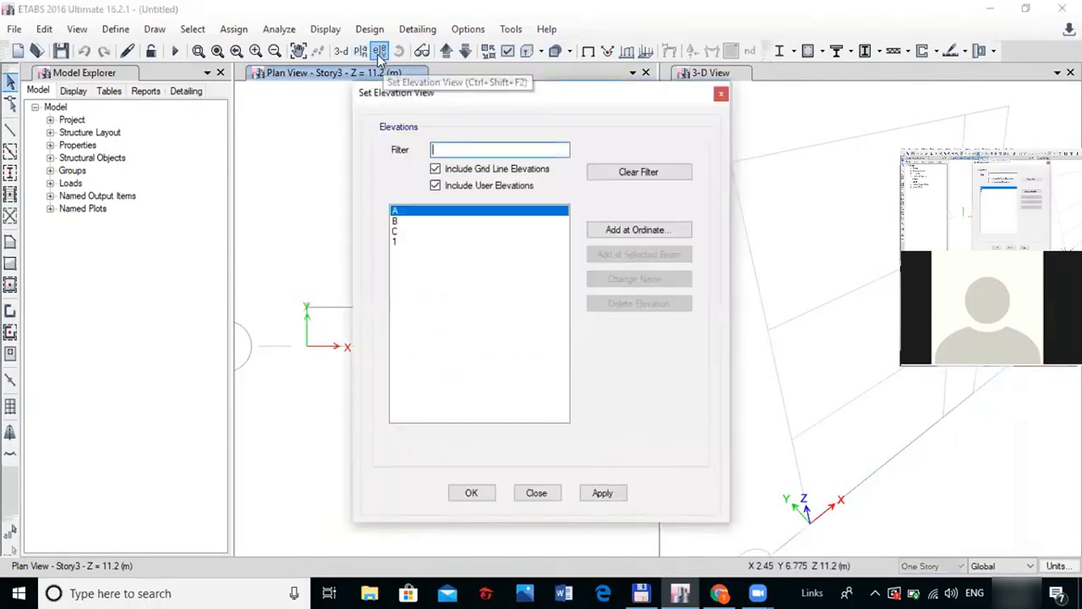
{"action": "left_click", "coordinate": [404, 221]}
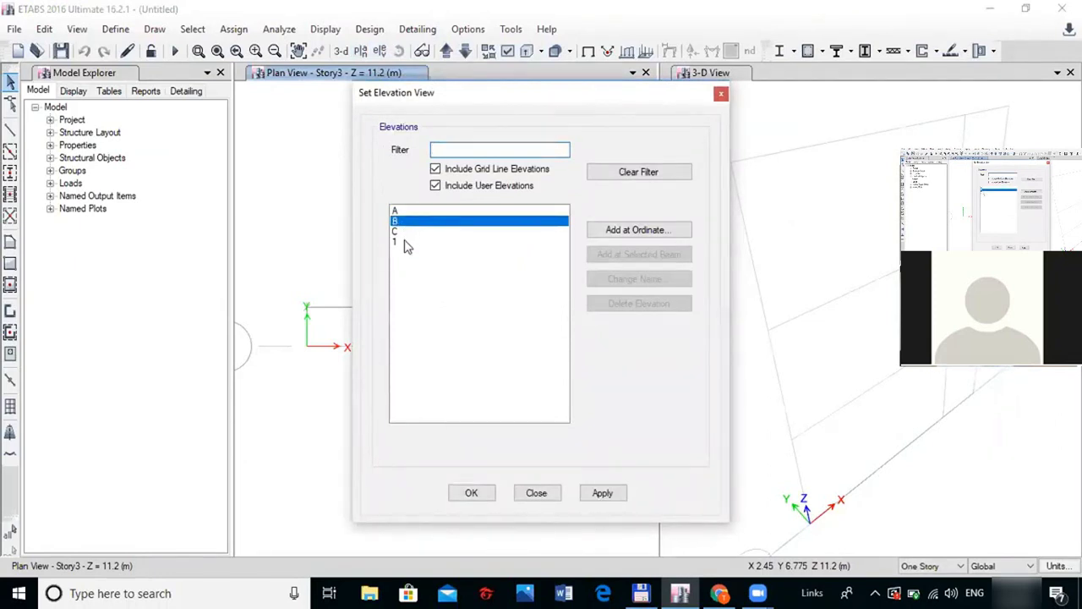
{"action": "left_click", "coordinate": [407, 232]}
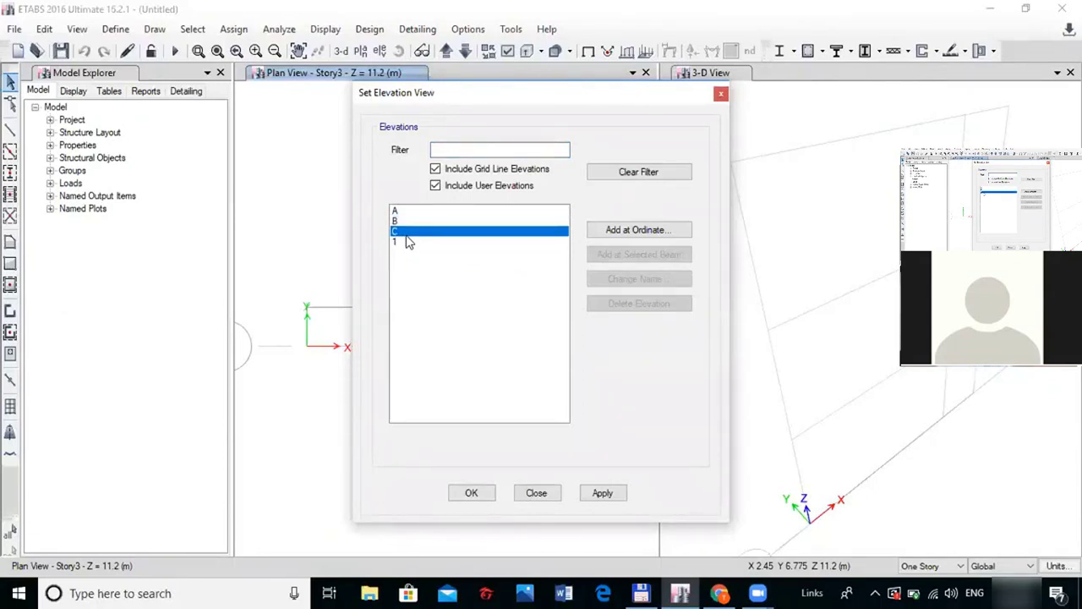
{"action": "left_click", "coordinate": [402, 243]}
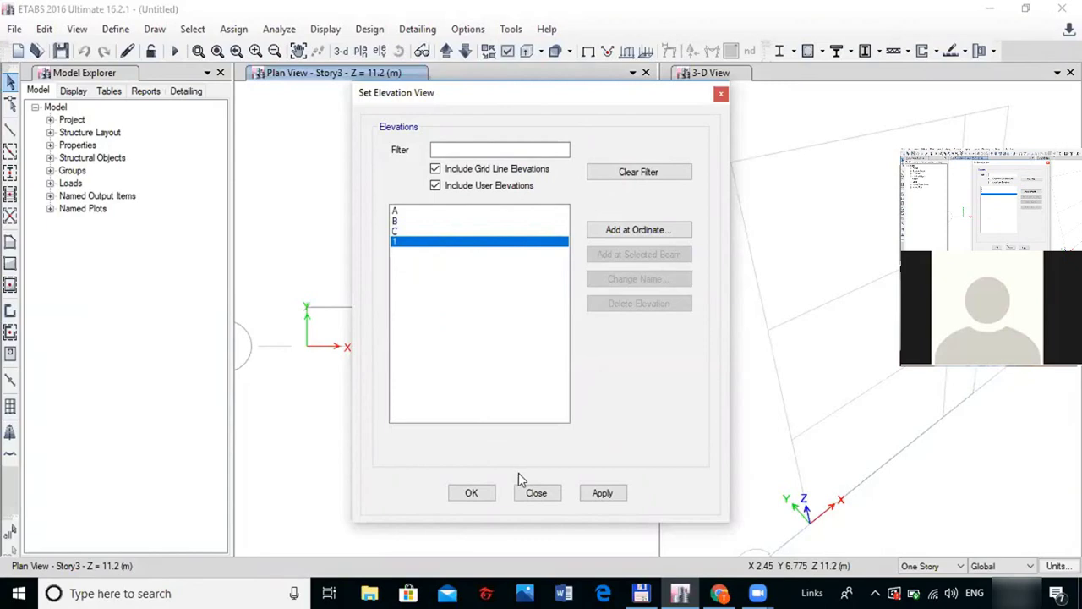
{"action": "left_click", "coordinate": [602, 499]}
{"action": "left_click", "coordinate": [467, 497]}
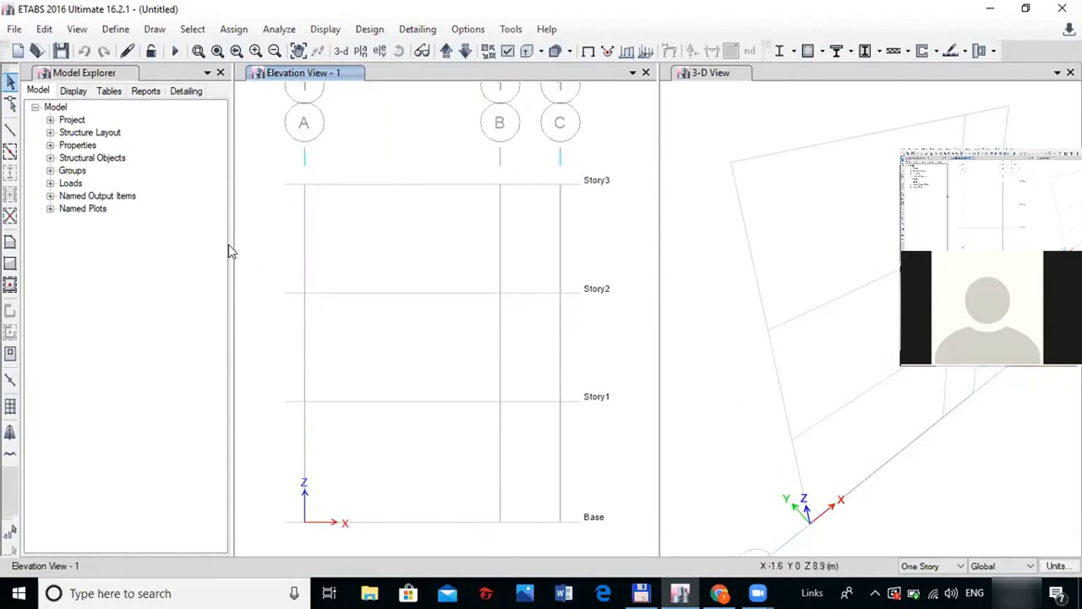
Switch to Chrome to review the plane-frame modelling steps on the course page, and return to ETABS
{"action": "left_click", "coordinate": [702, 592]}
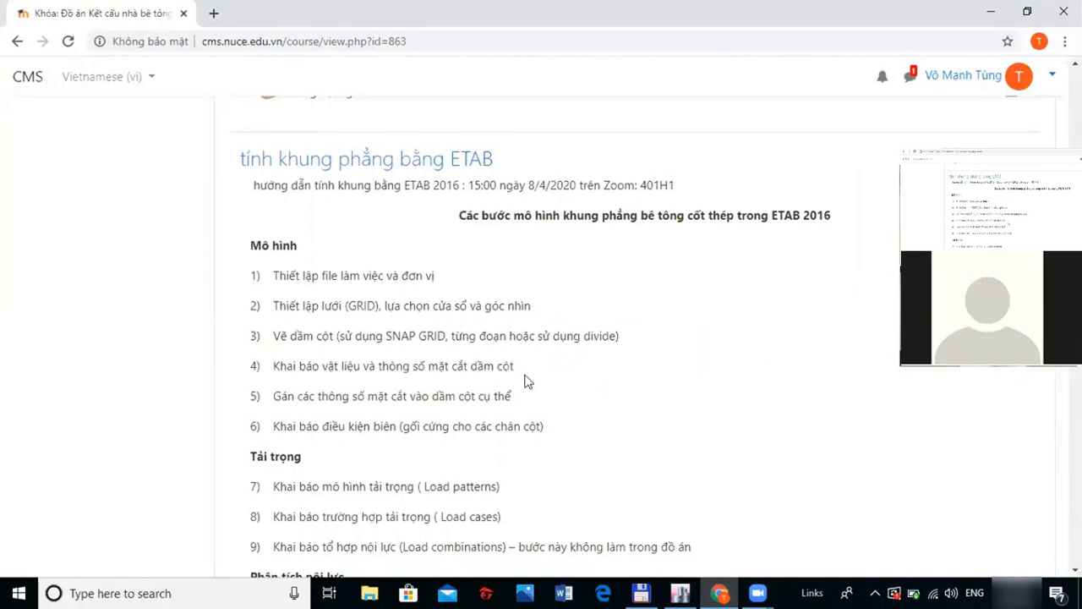
{"action": "left_click", "coordinate": [681, 593]}
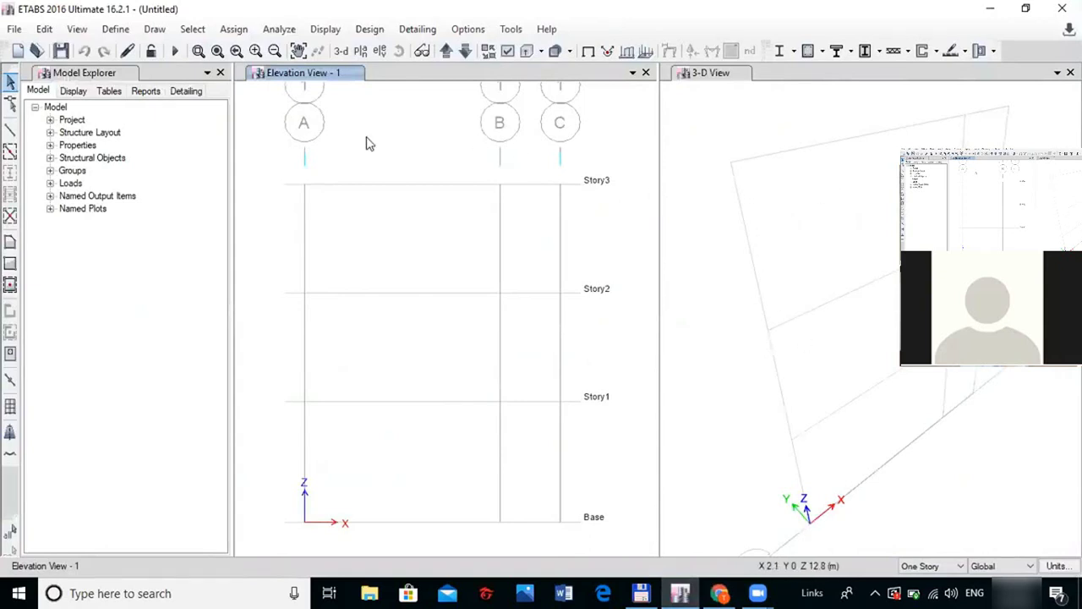
{"action": "left_click", "coordinate": [681, 592]}
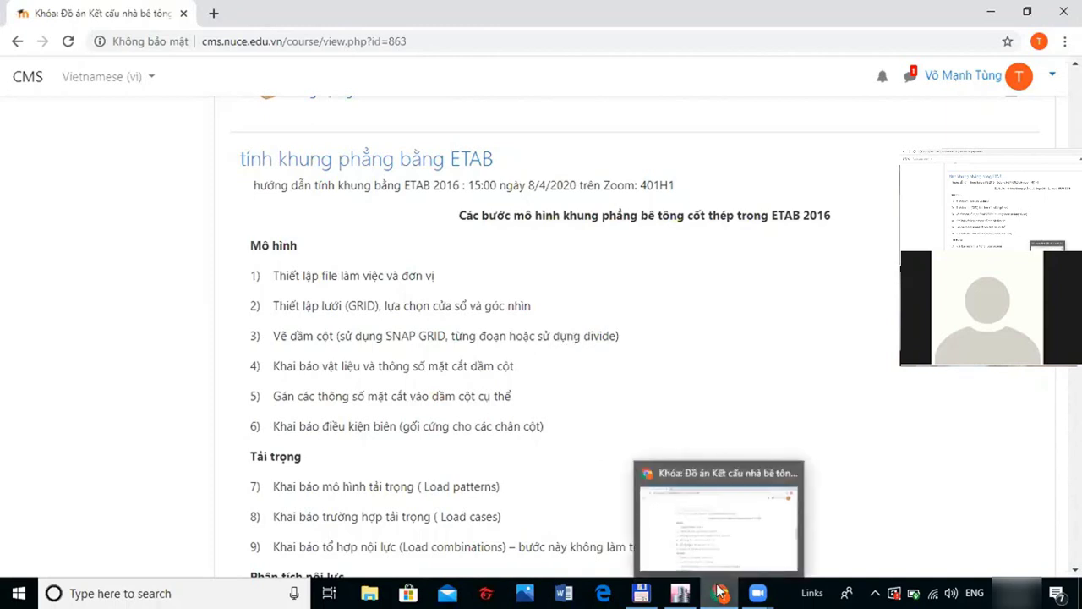
{"action": "left_click", "coordinate": [680, 593]}
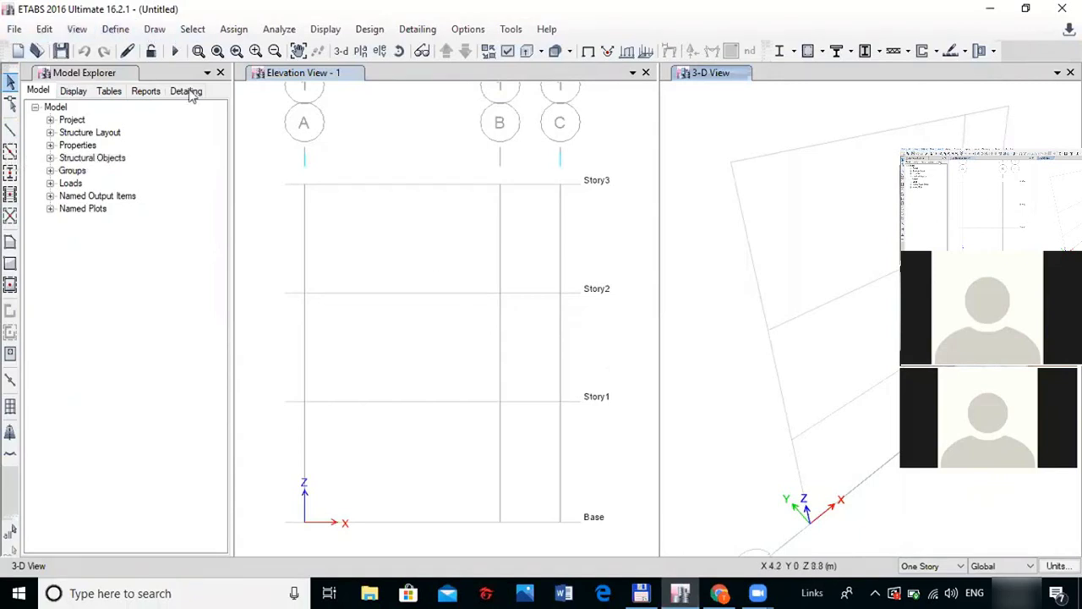
Save the model as "khung 62x3" in the "phan tich khung phang" folder
{"action": "left_click", "coordinate": [14, 29]}
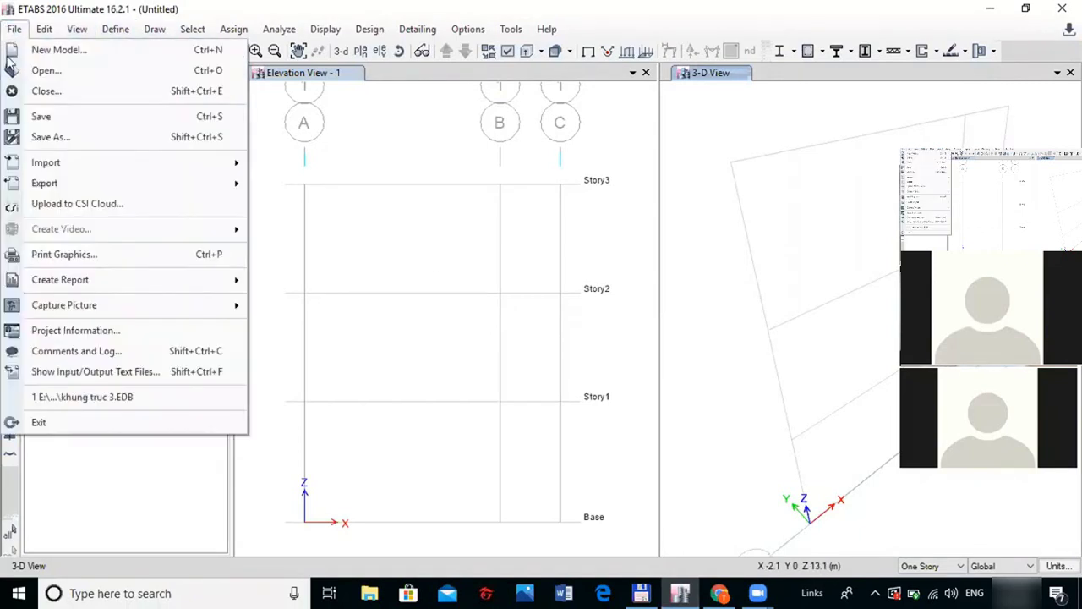
{"action": "left_click", "coordinate": [57, 138]}
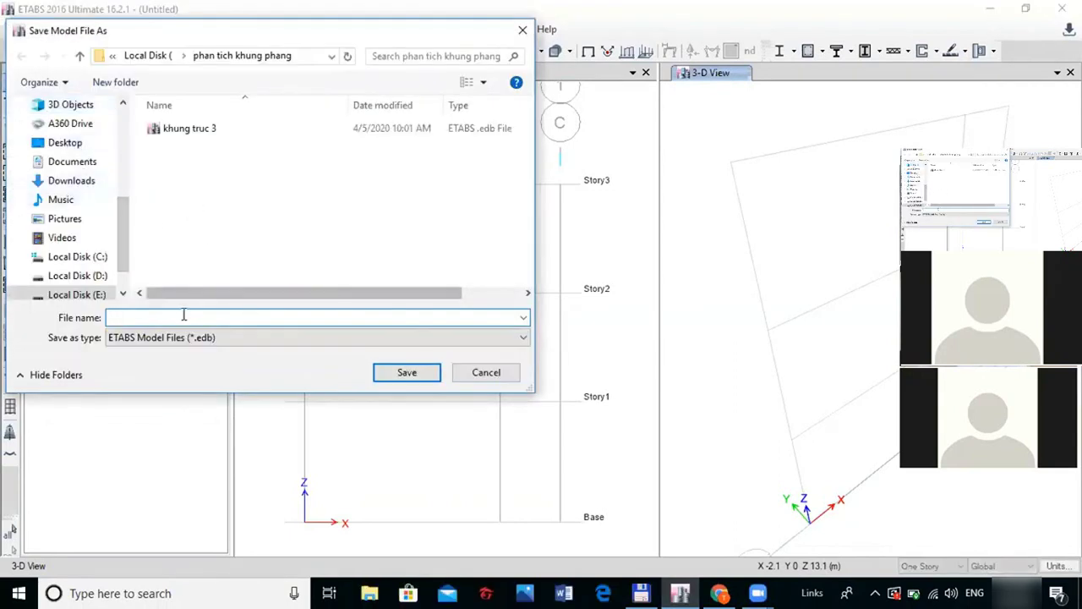
{"action": "type", "text": "kh"}
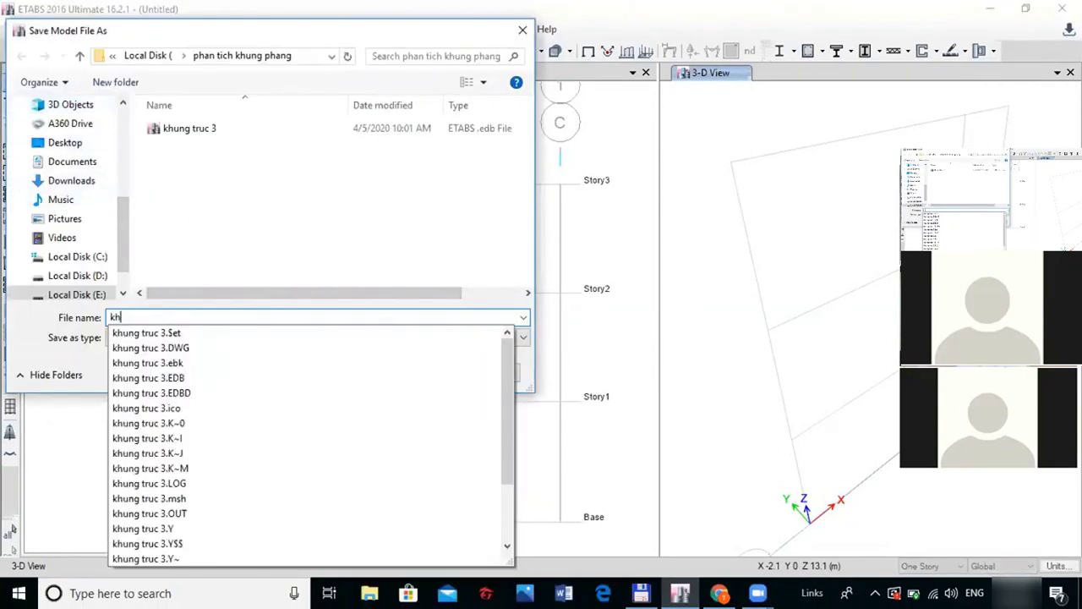
{"action": "type", "text": "ung 62x3"}
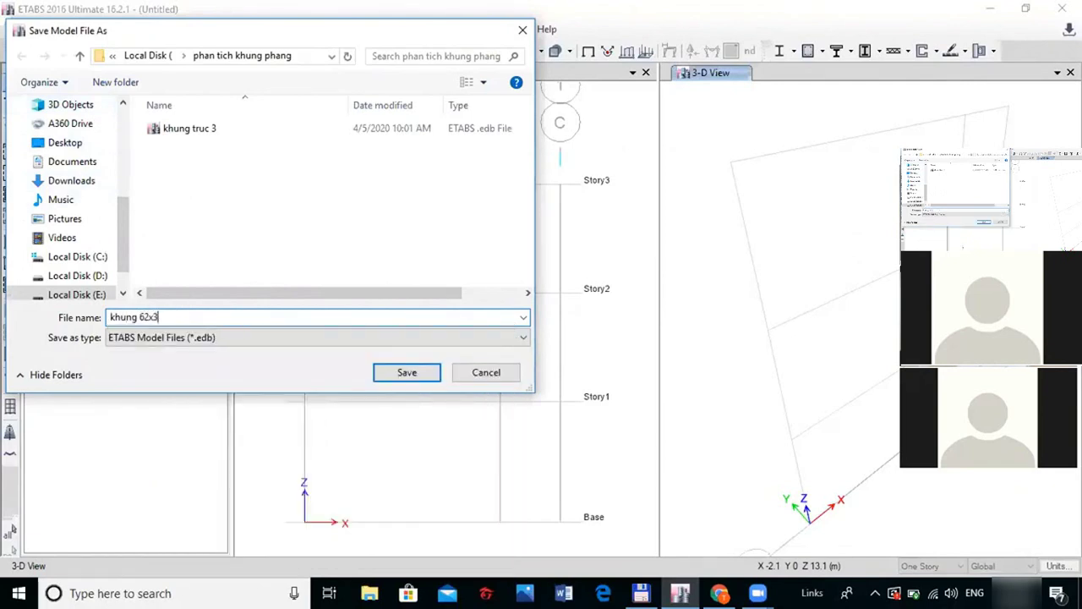
{"action": "key", "text": "Return"}
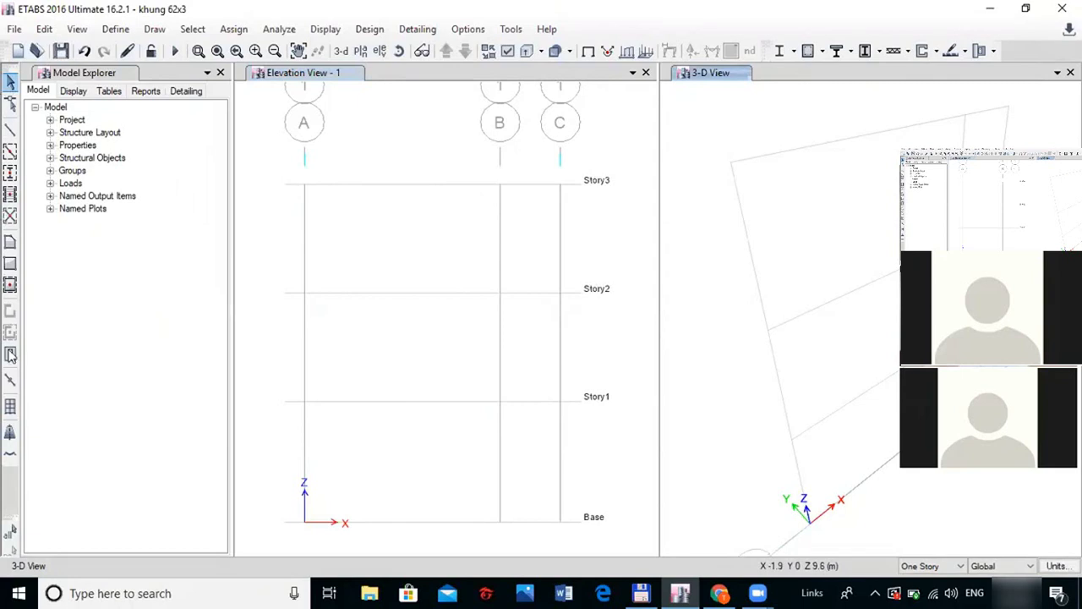
Draw a frame column along grid line A from Base to Story3 in the elevation
{"action": "left_click", "coordinate": [10, 133]}
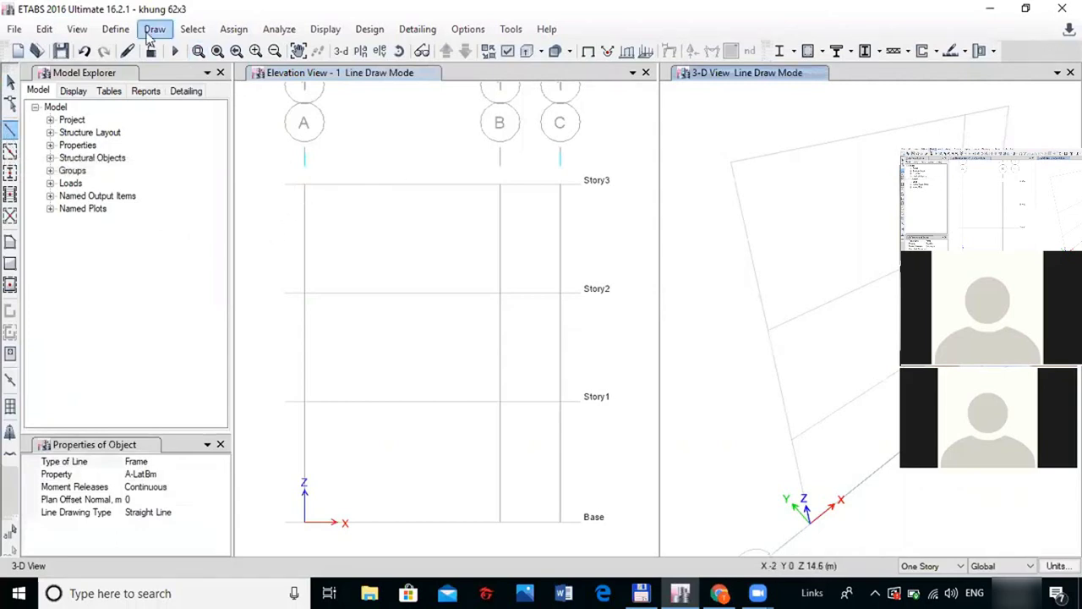
{"action": "left_click", "coordinate": [156, 31]}
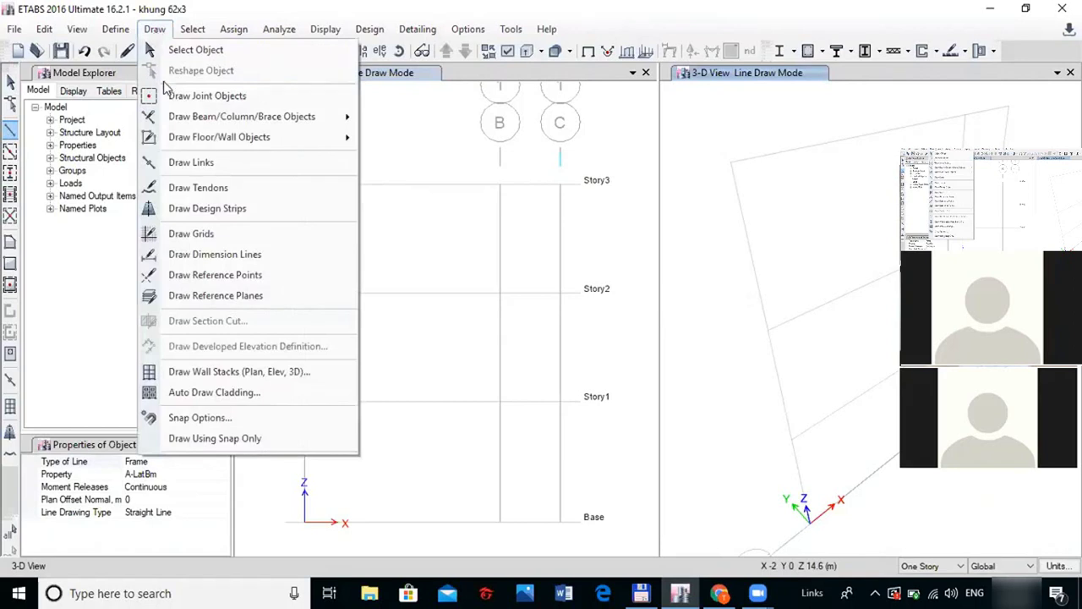
{"action": "mouse_move", "coordinate": [228, 126]}
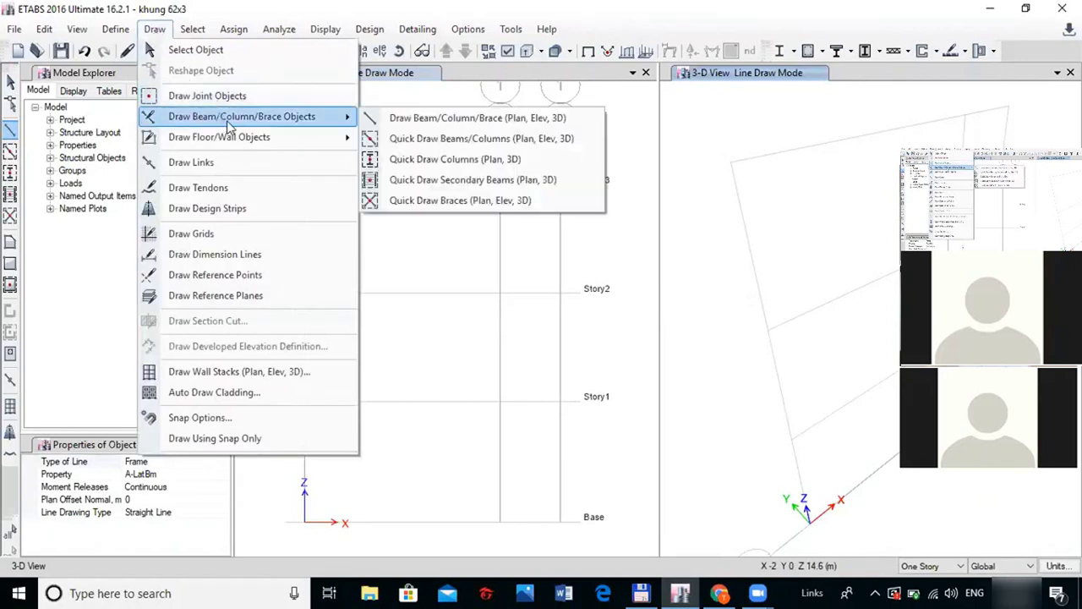
{"action": "left_click", "coordinate": [11, 82]}
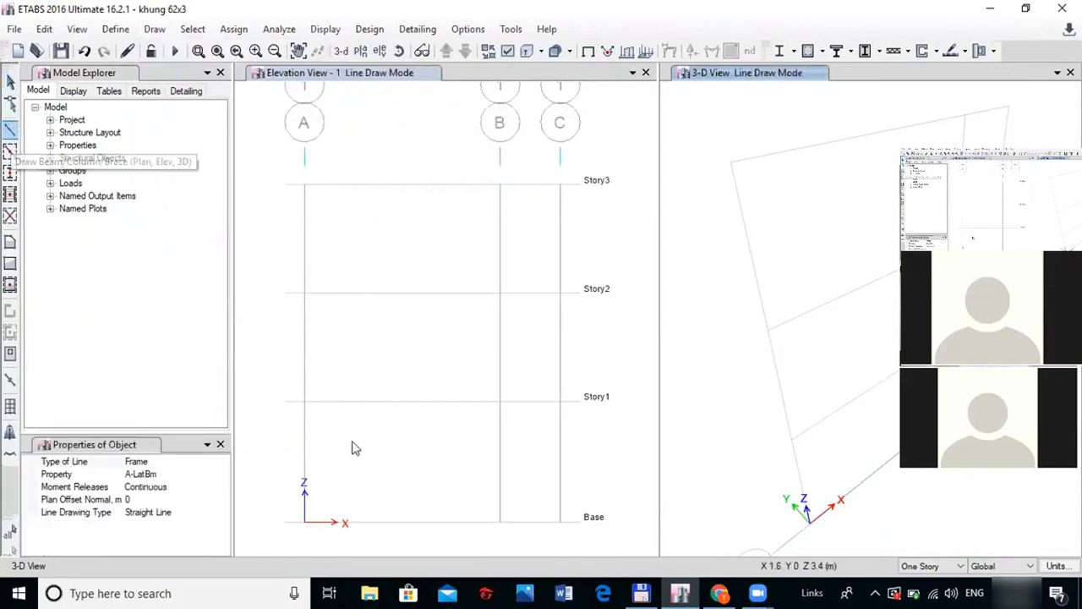
{"action": "left_click", "coordinate": [308, 526]}
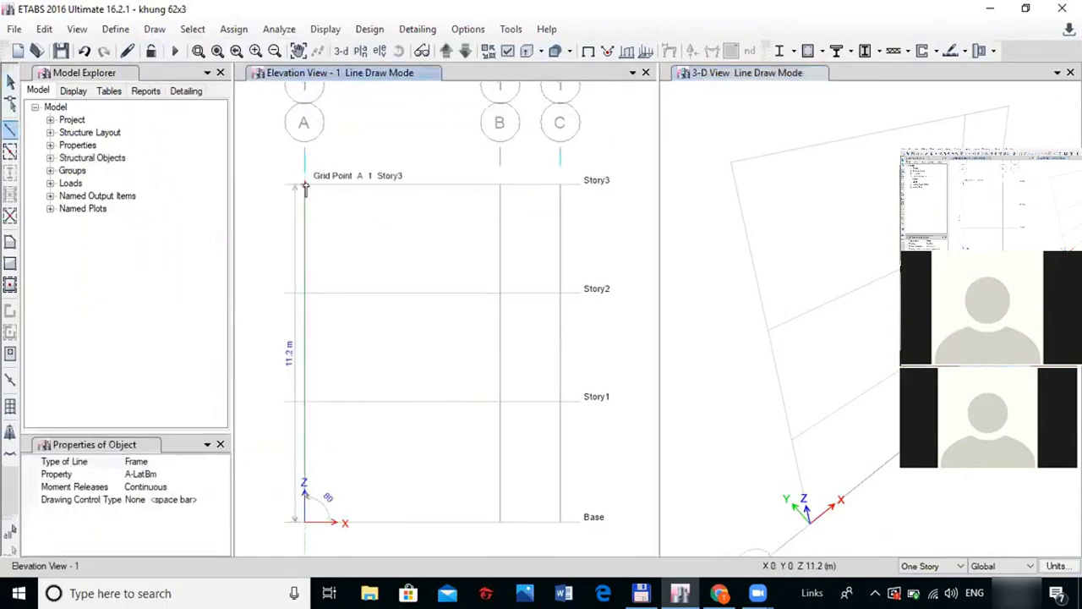
{"action": "left_click", "coordinate": [304, 188]}
{"action": "right_click", "coordinate": [478, 392]}
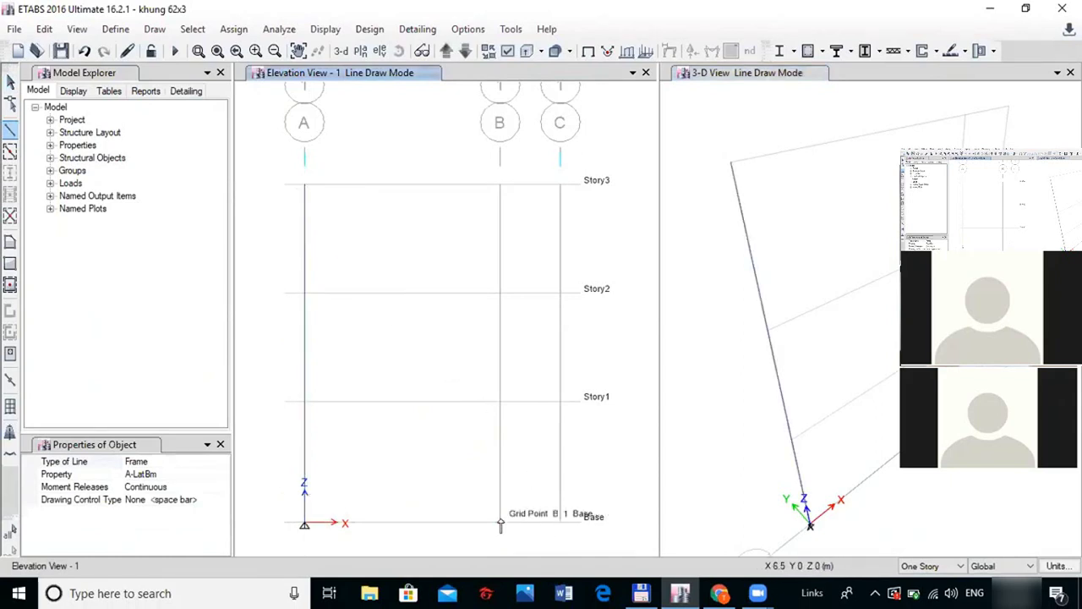
Draw frame columns along grid lines B and C from Base to Story3
{"action": "left_click", "coordinate": [502, 481]}
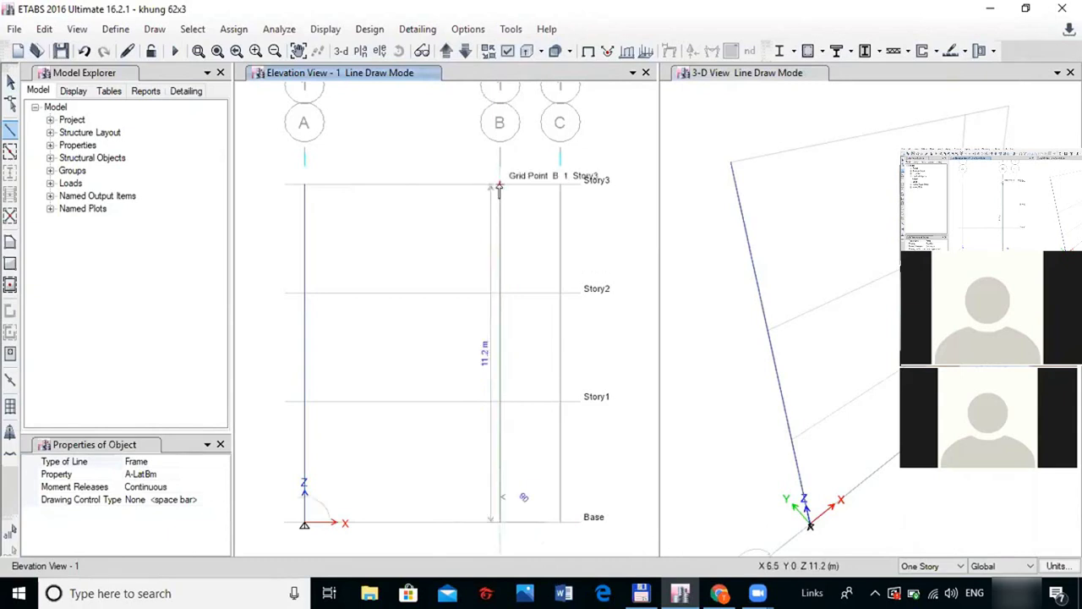
{"action": "left_click", "coordinate": [499, 190]}
{"action": "right_click", "coordinate": [565, 517]}
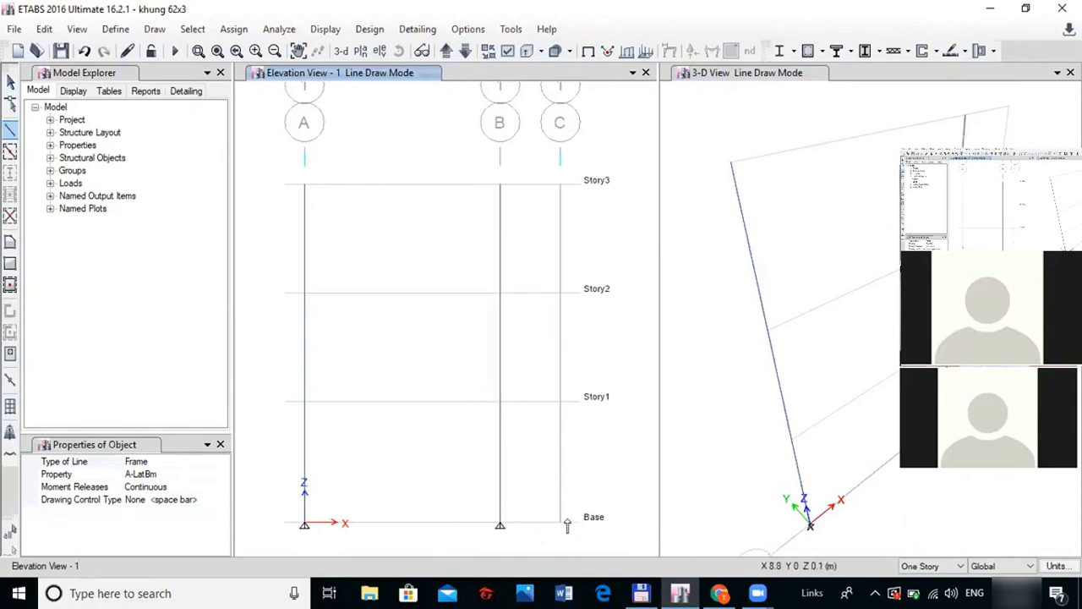
{"action": "left_click", "coordinate": [560, 521]}
{"action": "left_click", "coordinate": [561, 183]}
{"action": "right_click", "coordinate": [355, 287]}
Draw frame beams from grid line A to grid line C at Story3 and Story2
{"action": "left_click", "coordinate": [305, 186]}
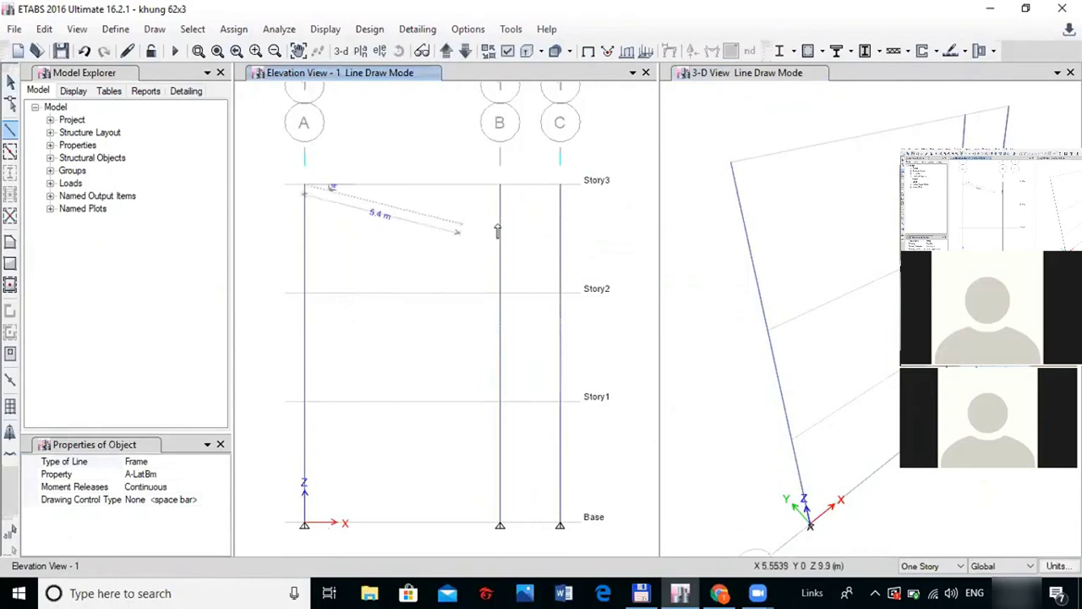
{"action": "left_click", "coordinate": [560, 183]}
{"action": "right_click", "coordinate": [351, 285]}
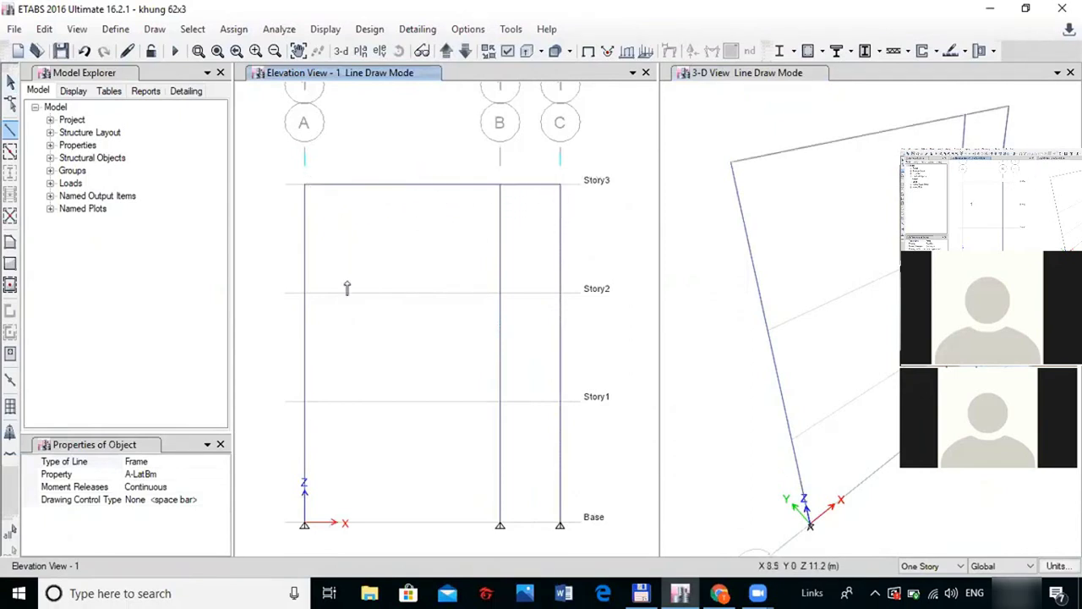
{"action": "left_click", "coordinate": [306, 292]}
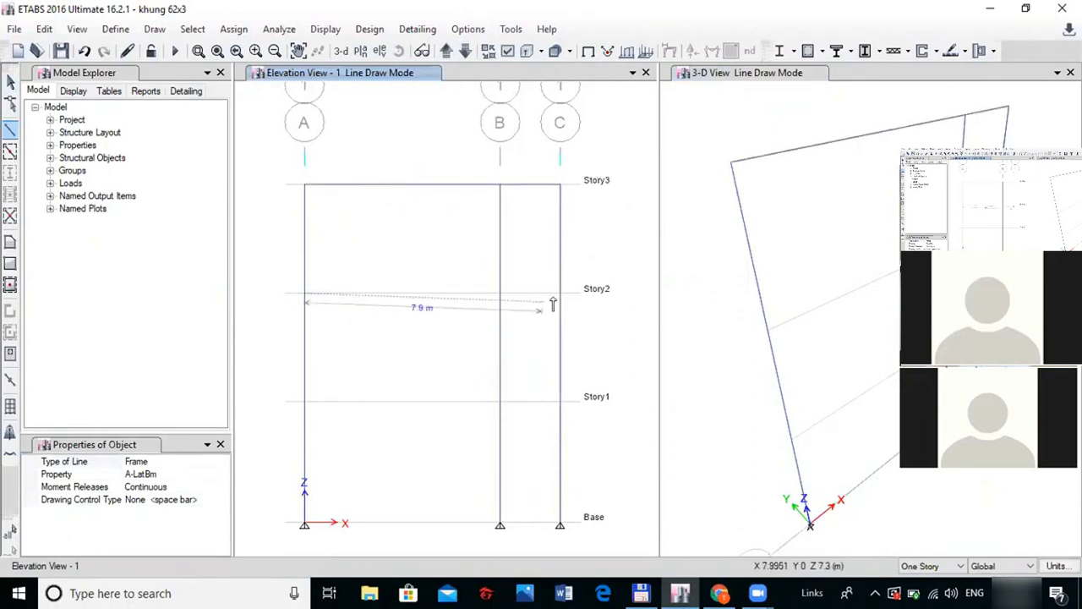
{"action": "left_click", "coordinate": [559, 293]}
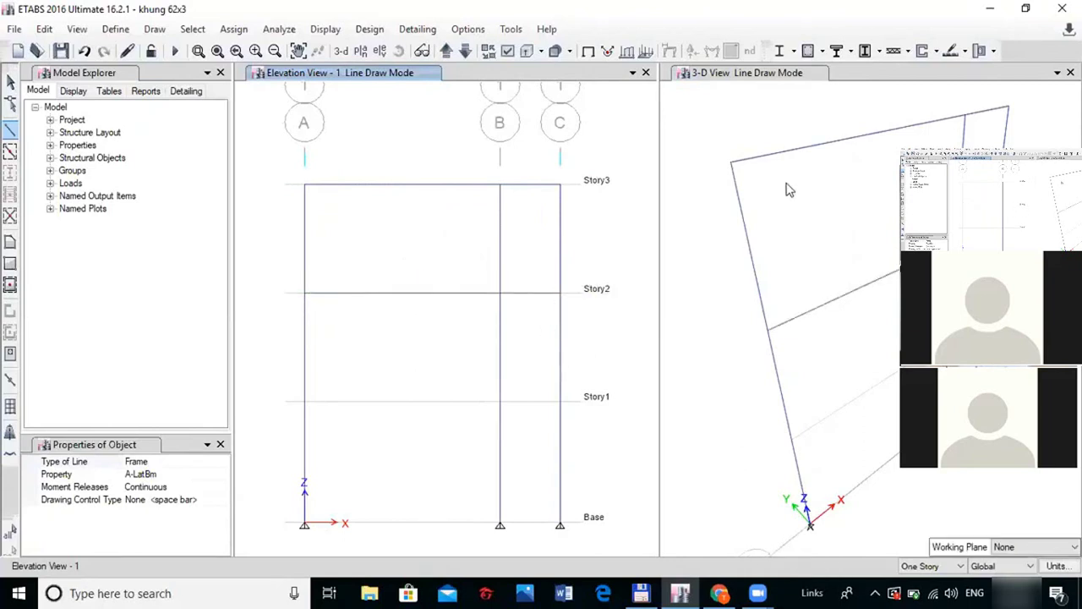
{"action": "right_click", "coordinate": [316, 416]}
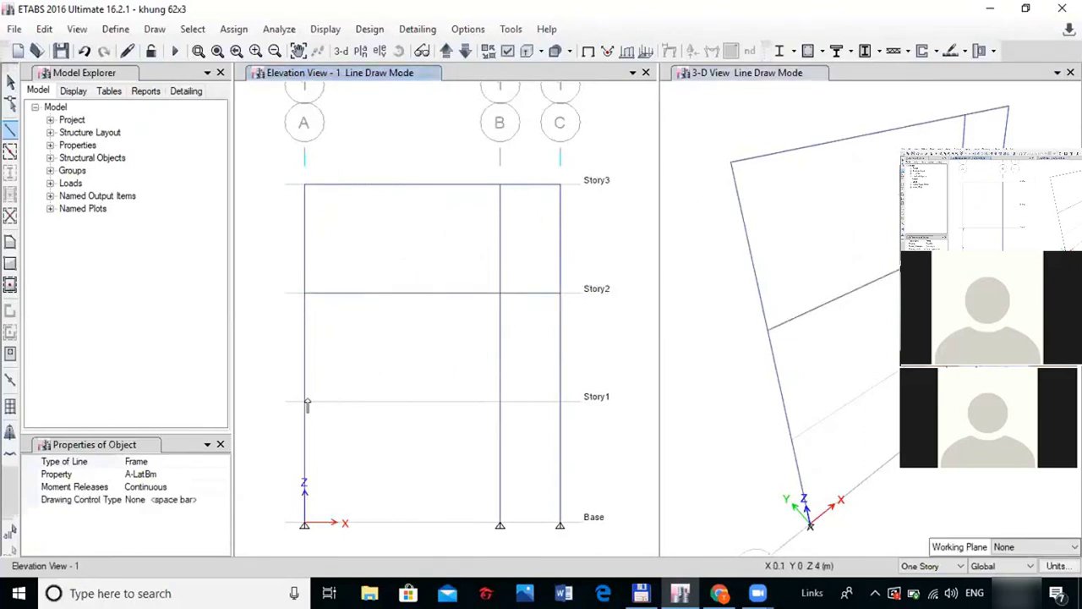
Draw a frame beam at Story1 from grid line A to grid line C and leave line drawing mode
{"action": "left_click", "coordinate": [305, 401]}
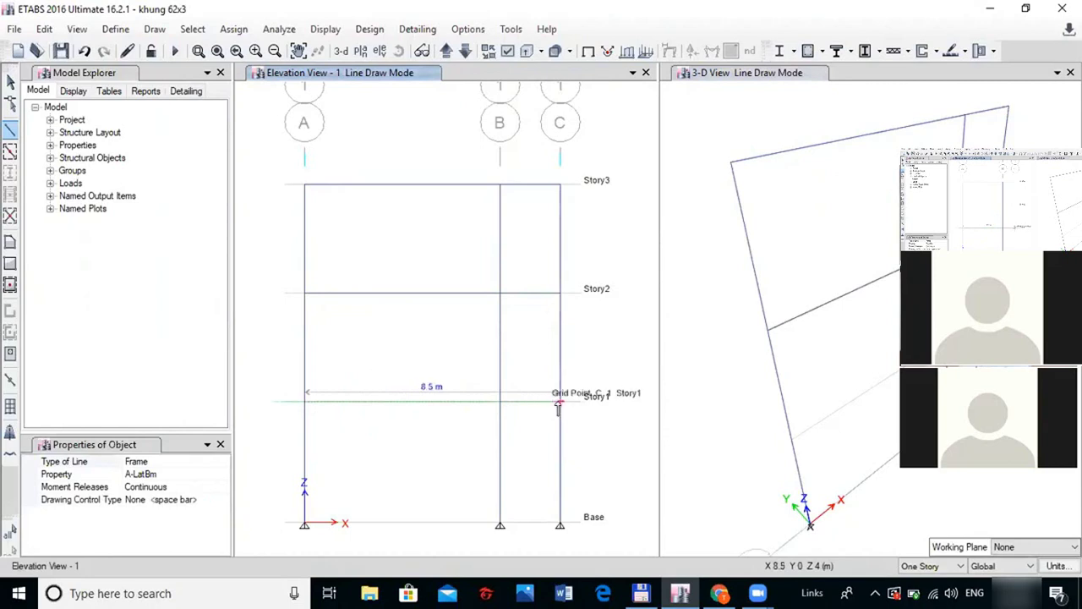
{"action": "left_click", "coordinate": [519, 367]}
{"action": "right_click", "coordinate": [527, 364]}
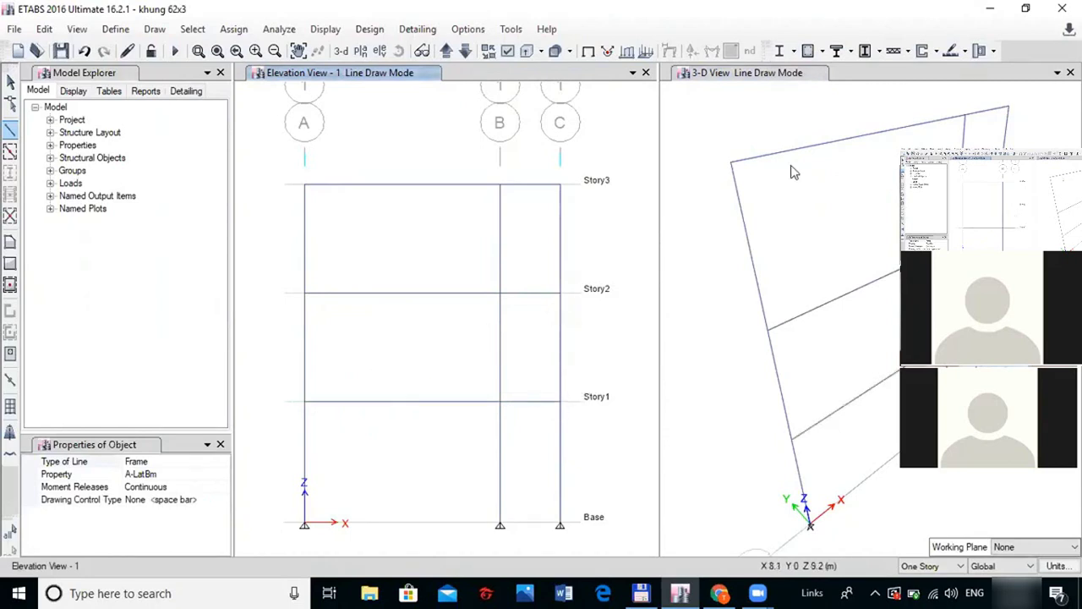
{"action": "key", "text": "Escape"}
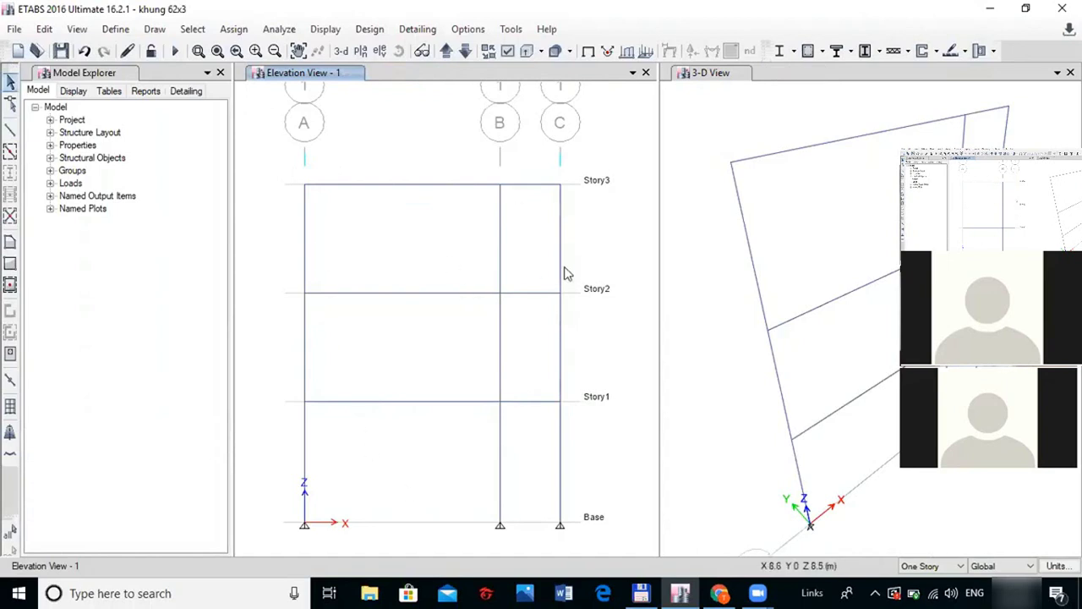
Delete the Story2 beam and redraw it between the outer columns in the elevation
{"action": "left_click", "coordinate": [379, 296]}
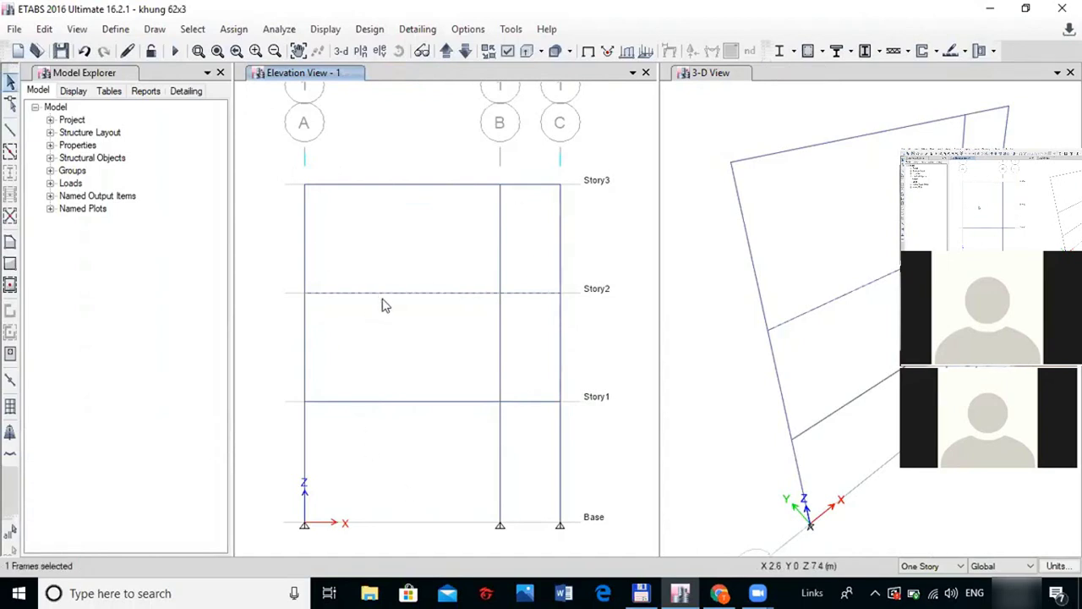
{"action": "key", "text": "Delete"}
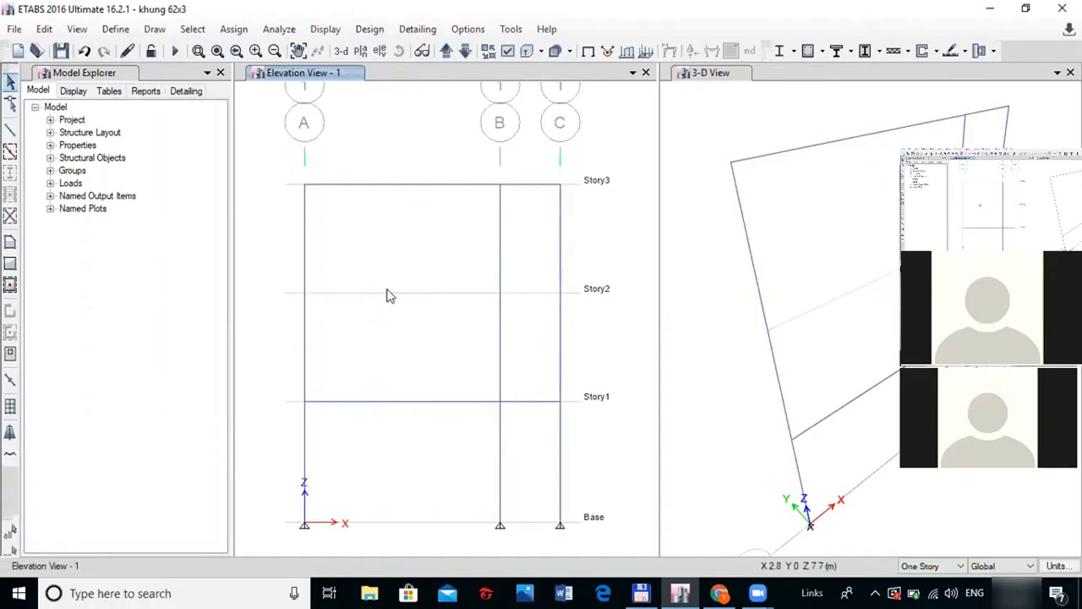
{"action": "left_click", "coordinate": [9, 129]}
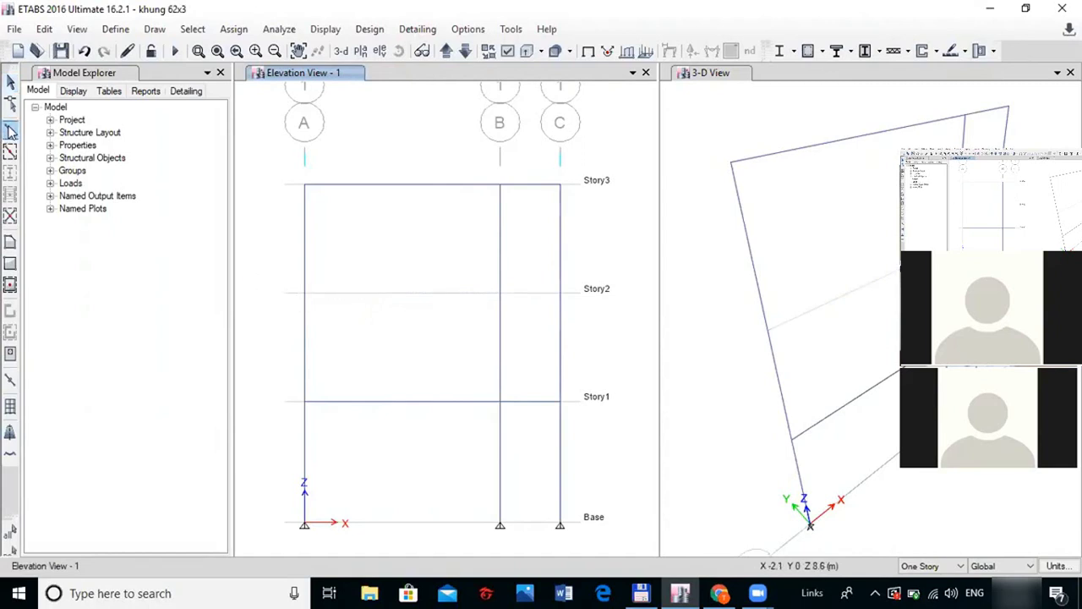
{"action": "left_click", "coordinate": [307, 295]}
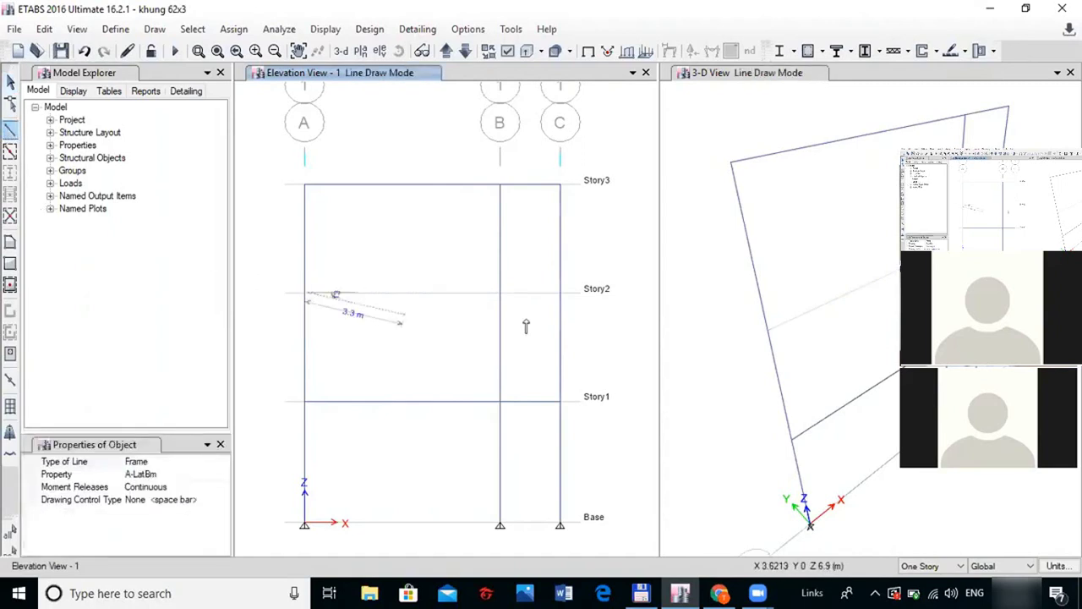
{"action": "double_click", "coordinate": [559, 293]}
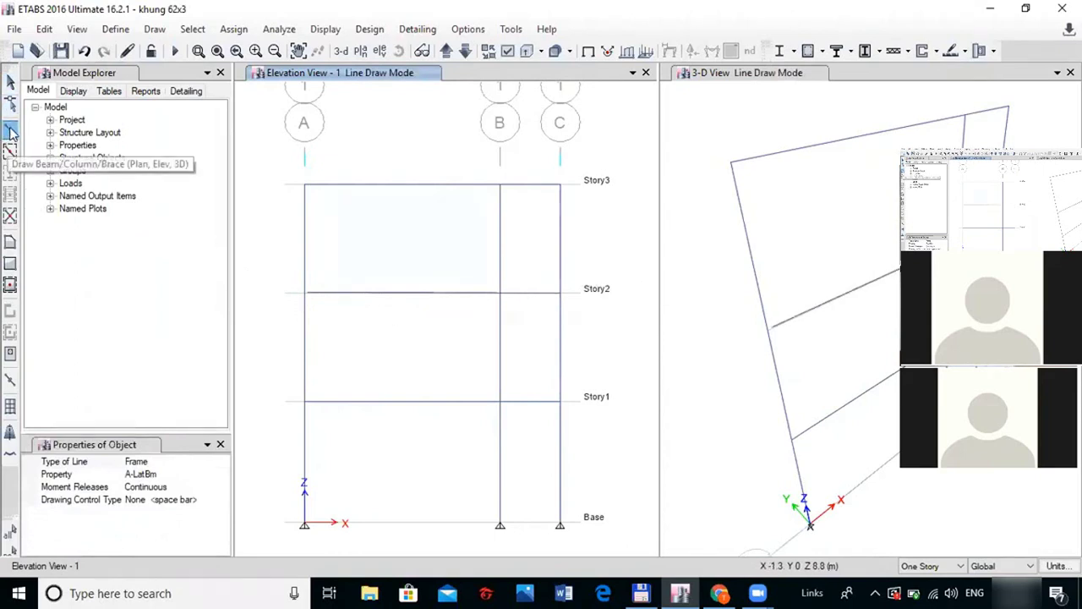
{"action": "left_click", "coordinate": [11, 132]}
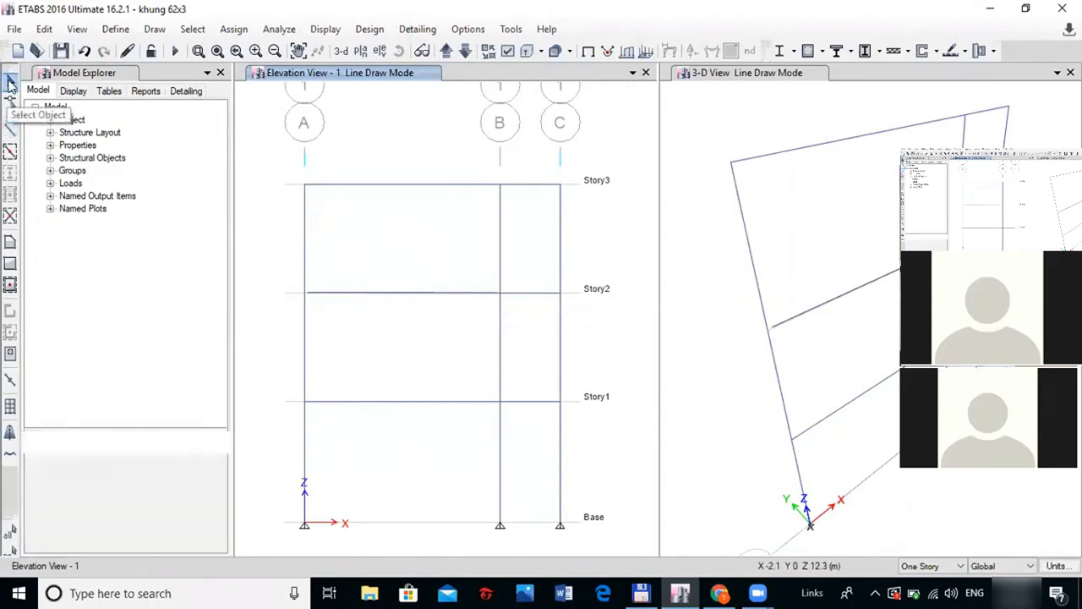
{"action": "left_click", "coordinate": [10, 80]}
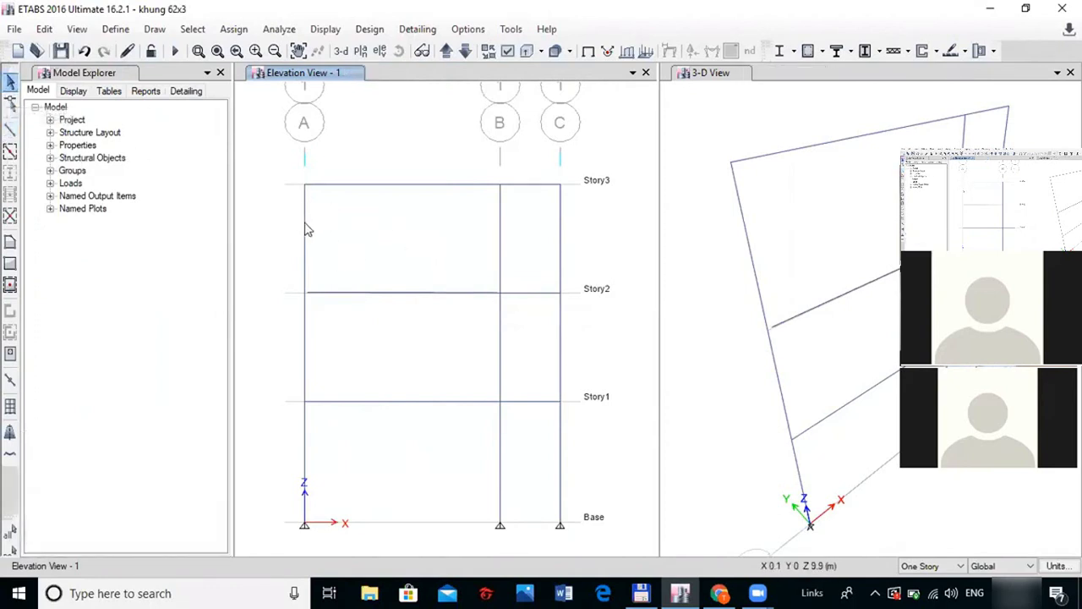
{"action": "left_click", "coordinate": [308, 233]}
{"action": "left_click", "coordinate": [309, 234]}
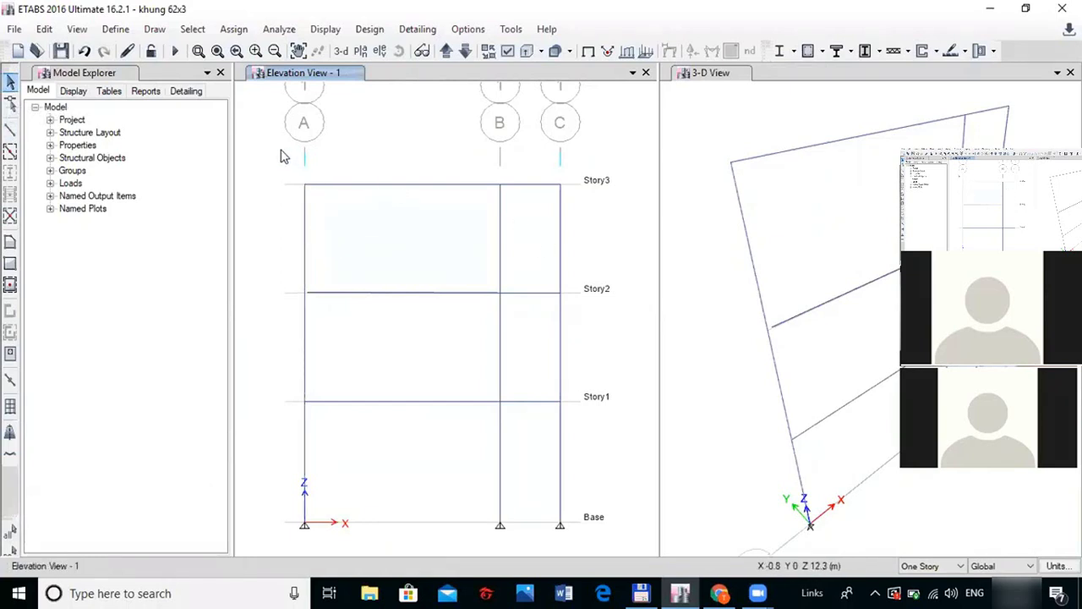
{"action": "left_click_drag", "start_coordinate": [284, 173], "coordinate": [584, 541]}
{"action": "key", "text": "ctrl+q"}
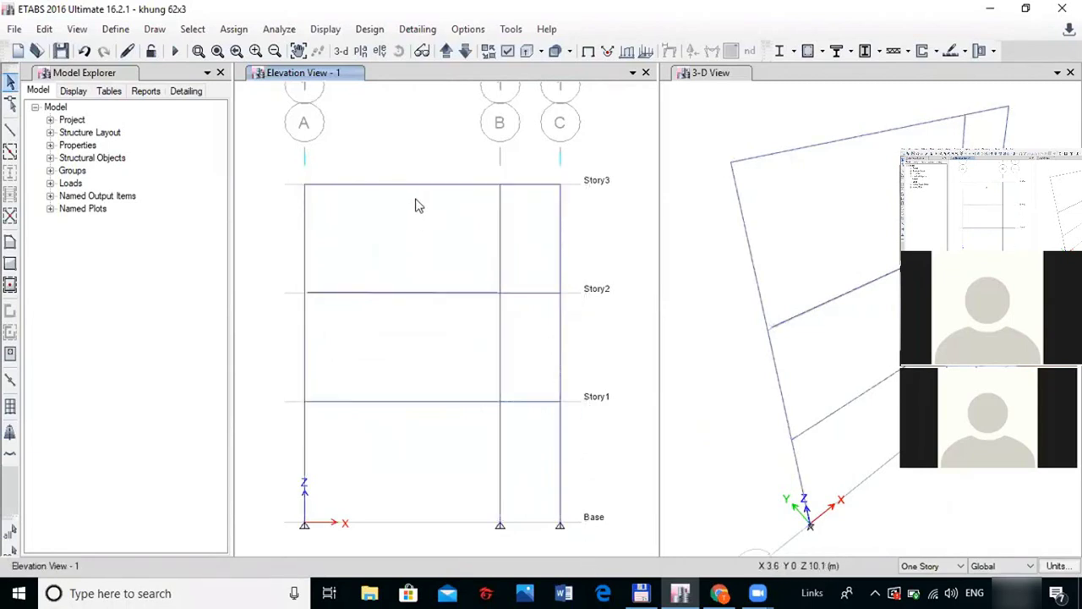
{"action": "left_click", "coordinate": [423, 185]}
{"action": "left_click", "coordinate": [423, 187]}
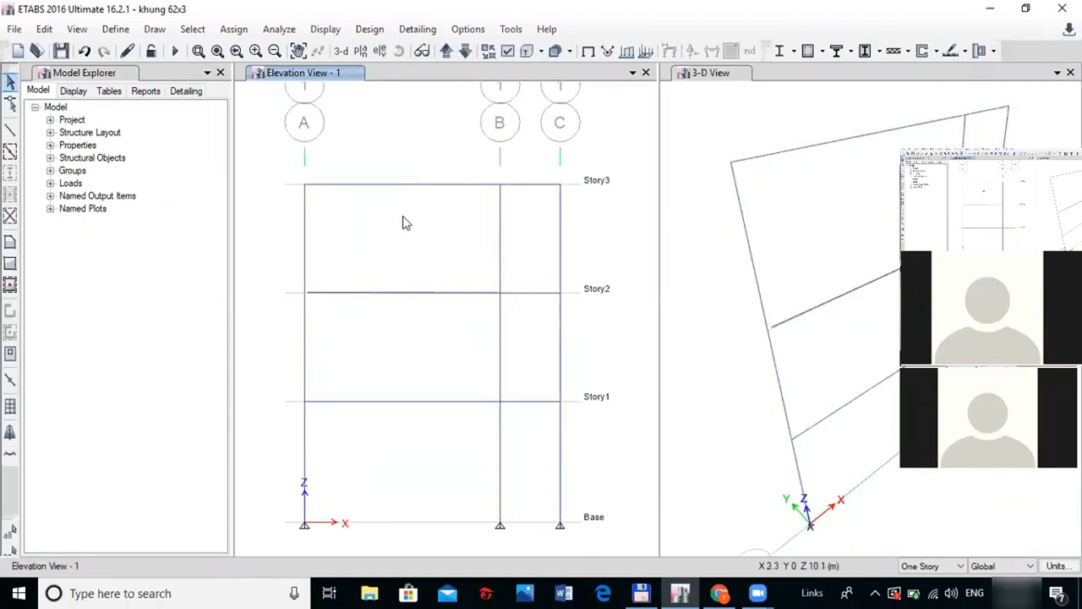
Show the frame labels in the elevation view
{"action": "left_click", "coordinate": [509, 51]}
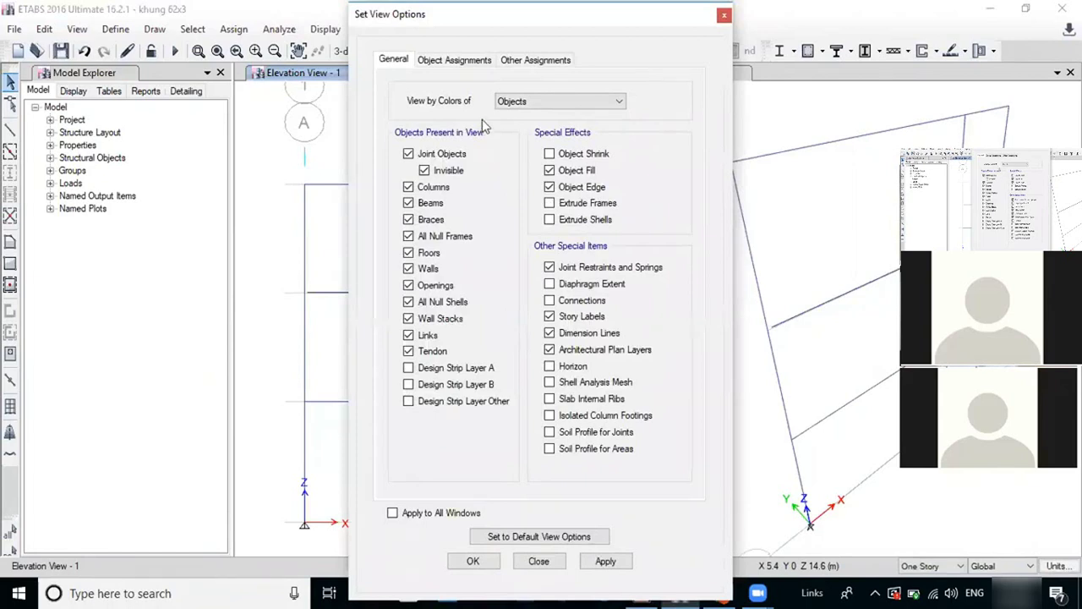
{"action": "left_click", "coordinate": [466, 68]}
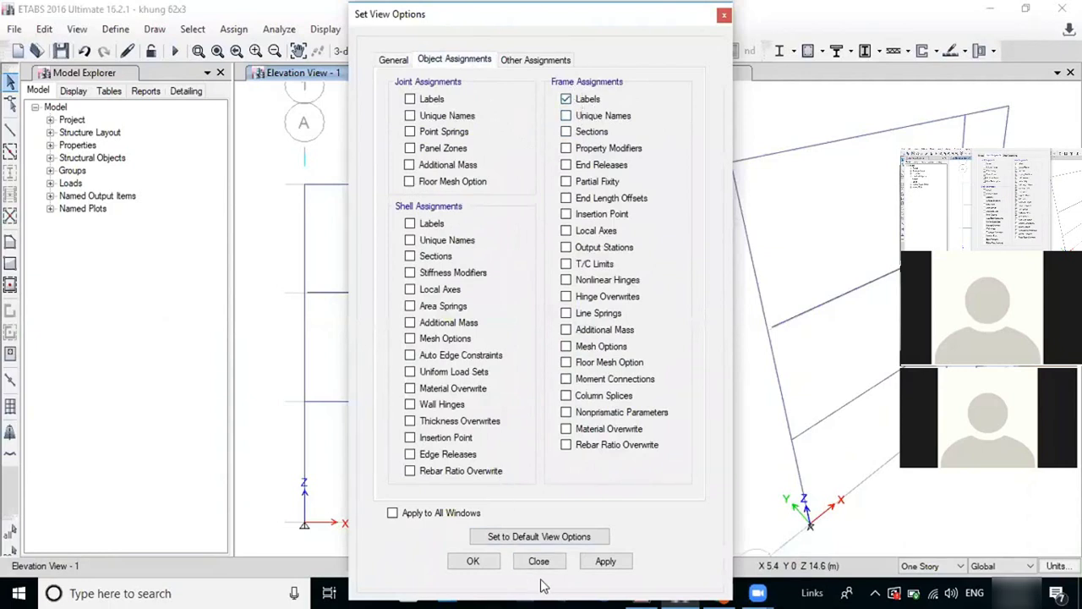
{"action": "left_click", "coordinate": [606, 561]}
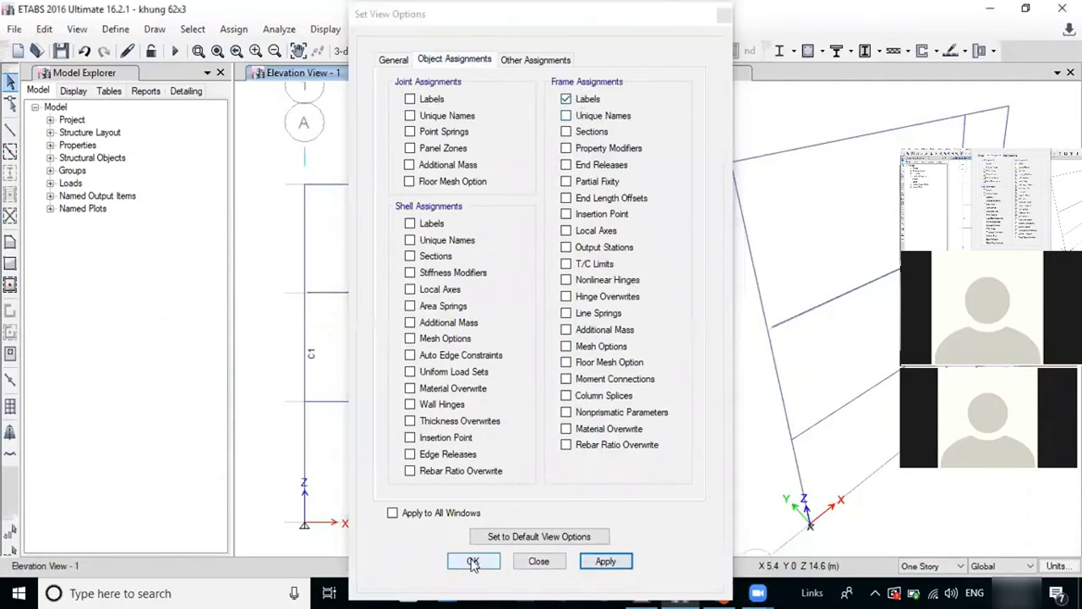
{"action": "left_click", "coordinate": [473, 561]}
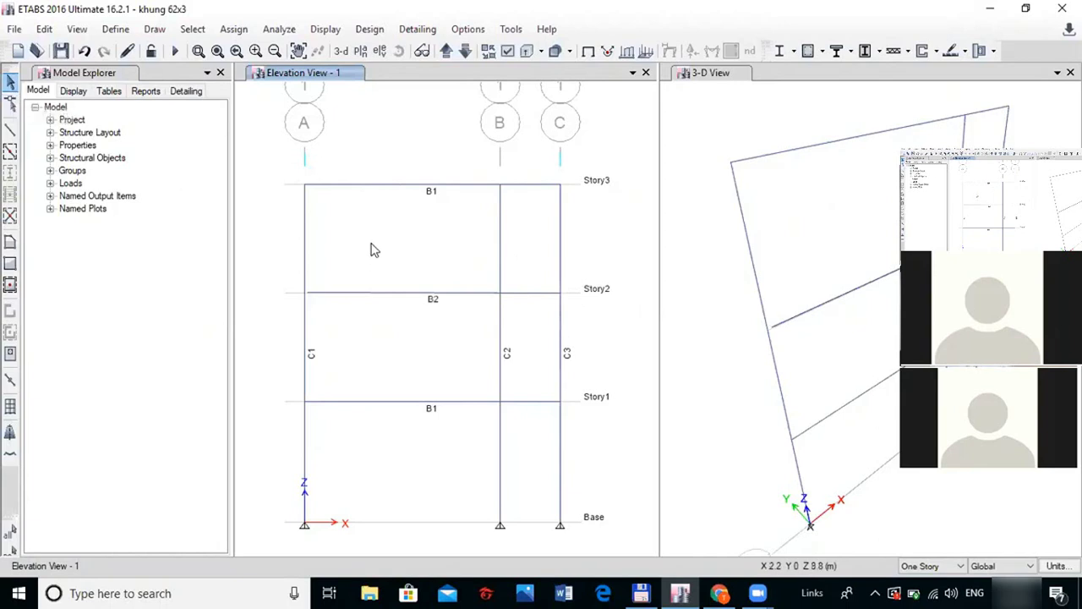
{"action": "left_click_drag", "start_coordinate": [262, 158], "coordinate": [618, 545]}
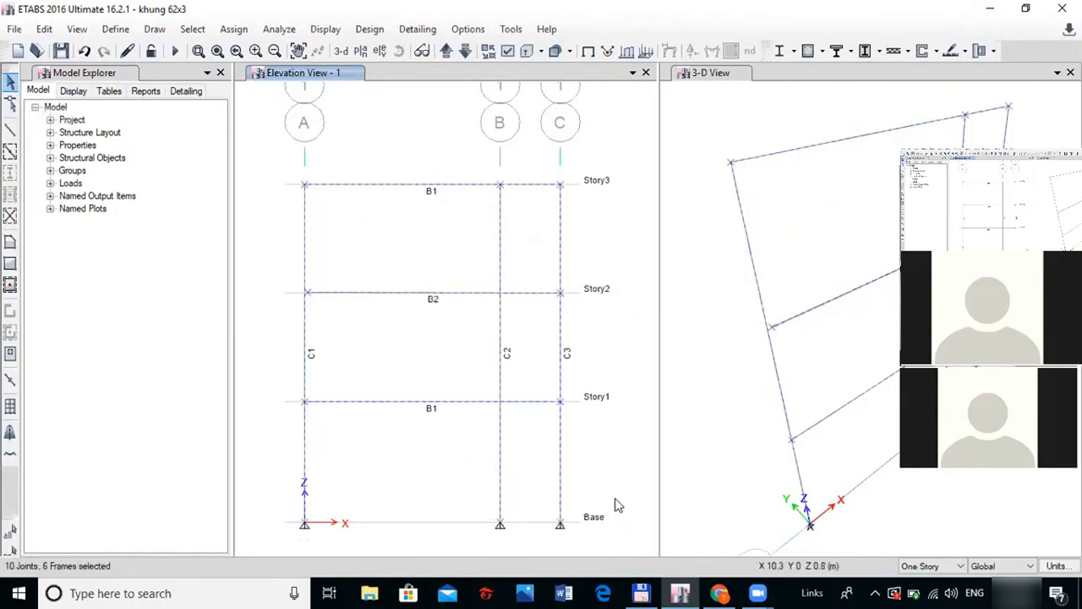
{"action": "left_click_drag", "start_coordinate": [267, 158], "coordinate": [620, 546]}
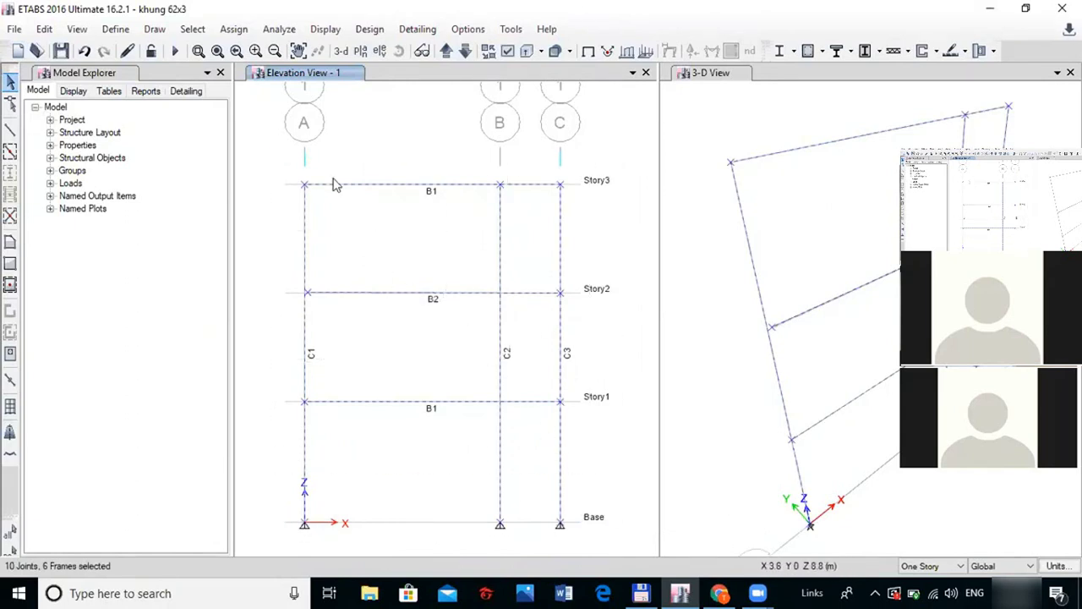
{"action": "left_click", "coordinate": [47, 29]}
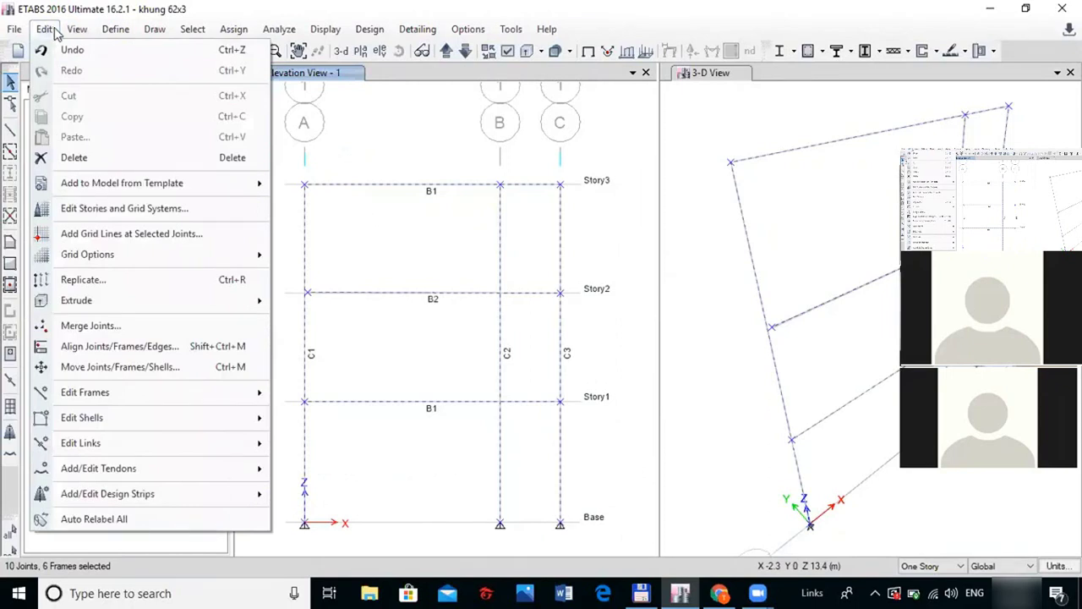
{"action": "left_click", "coordinate": [58, 29]}
{"action": "left_click", "coordinate": [338, 308]}
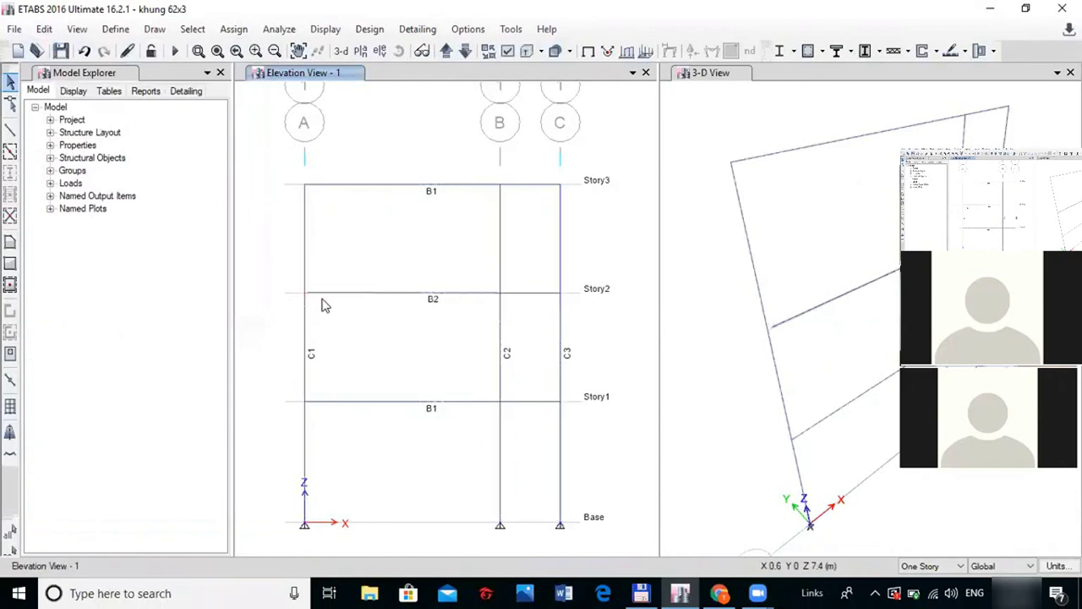
Replace the Story2 beam labelled B2 with a new frame beam from grid line A to grid line C
{"action": "left_click", "coordinate": [330, 300]}
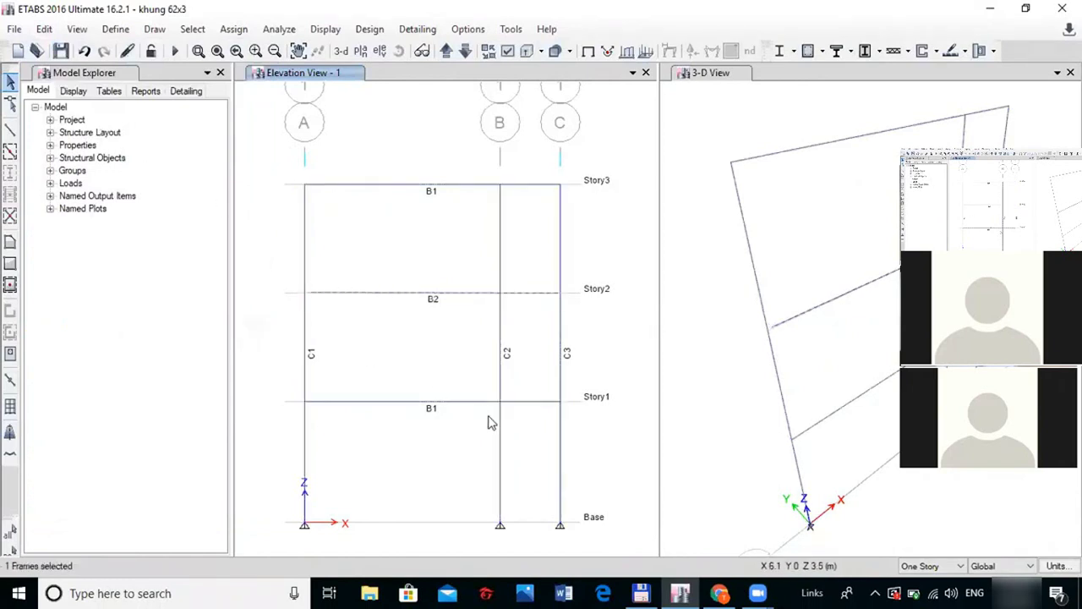
{"action": "key", "text": "Delete"}
{"action": "left_click", "coordinate": [10, 129]}
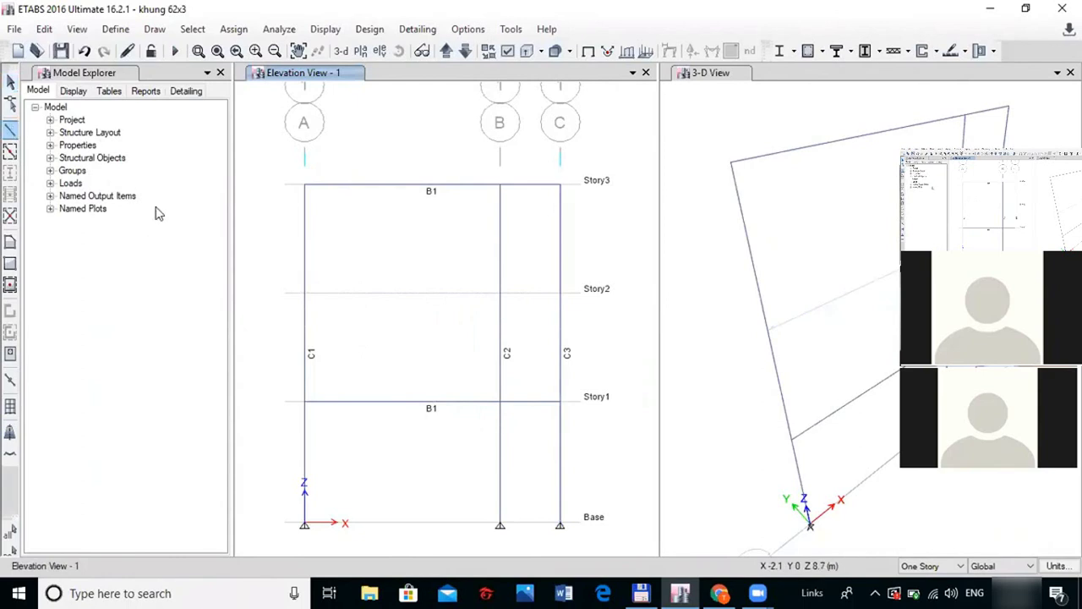
{"action": "left_click", "coordinate": [303, 301]}
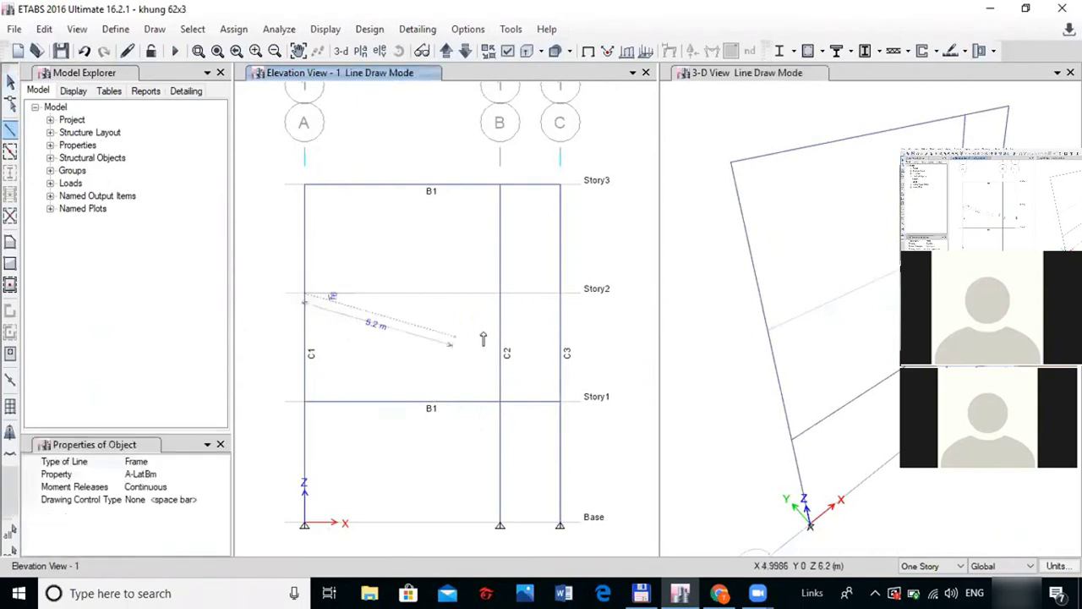
{"action": "double_click", "coordinate": [561, 294]}
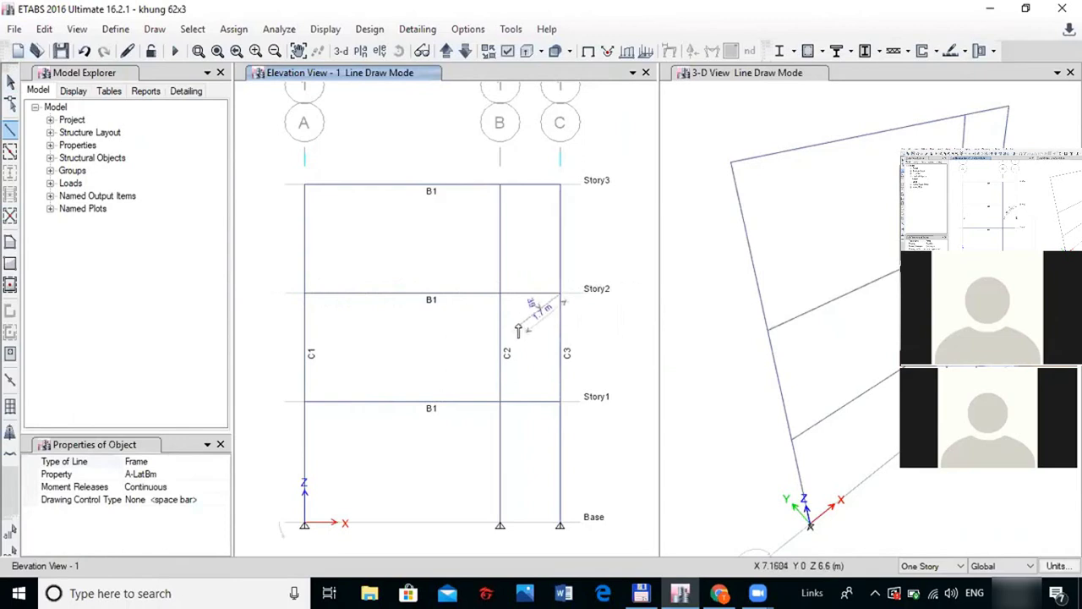
{"action": "key", "text": "Escape"}
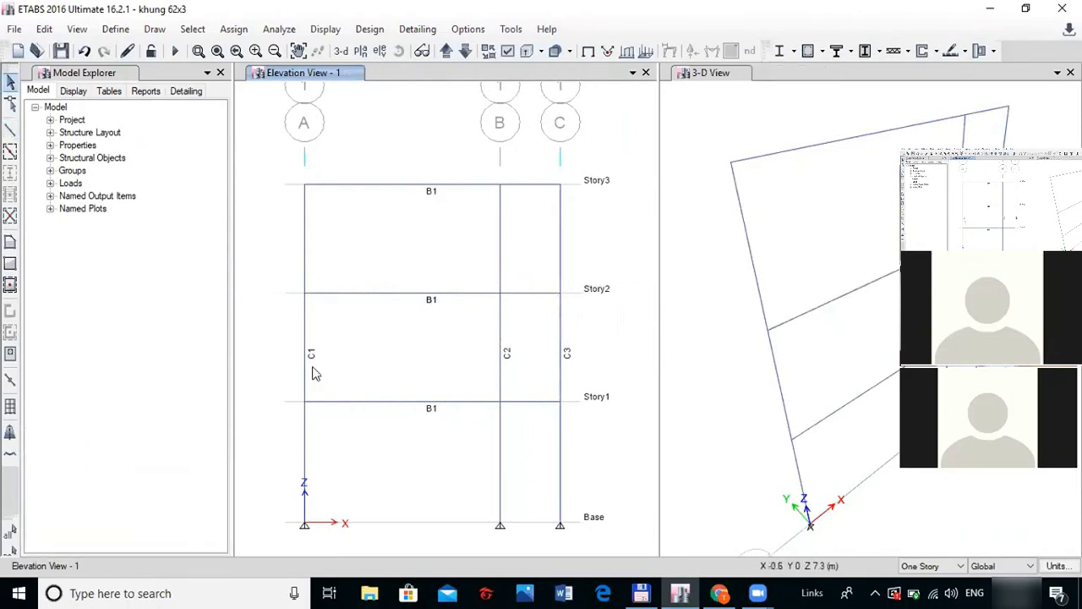
Examine how the Story2 beam meets the column on grid line A, and fit the frame in the elevation view again
{"action": "scroll", "coordinate": [306, 309], "scroll_direction": "up", "scroll_amount": 3}
{"action": "scroll", "coordinate": [309, 169], "scroll_direction": "up", "scroll_amount": 3}
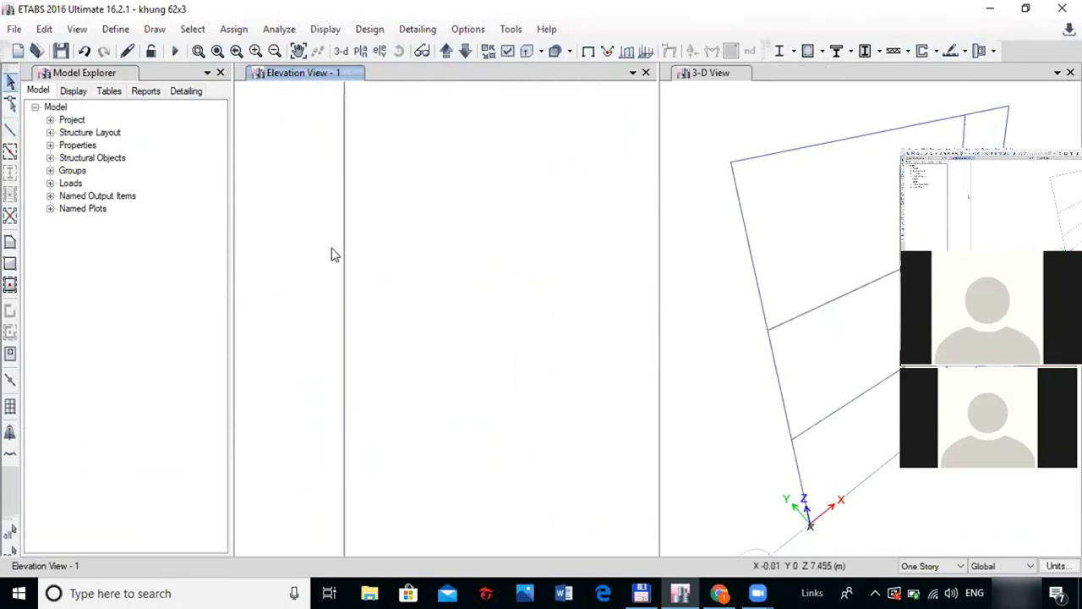
{"action": "scroll", "coordinate": [322, 195], "scroll_direction": "down", "scroll_amount": 5}
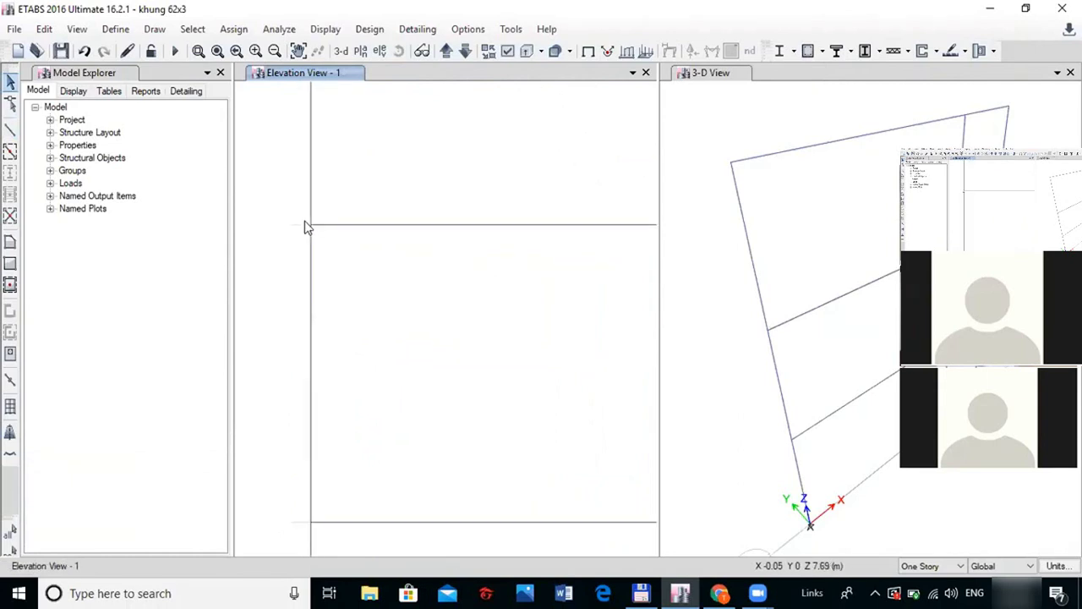
{"action": "scroll", "coordinate": [339, 306], "scroll_direction": "up", "scroll_amount": 3}
{"action": "scroll", "coordinate": [338, 306], "scroll_direction": "down", "scroll_amount": 2}
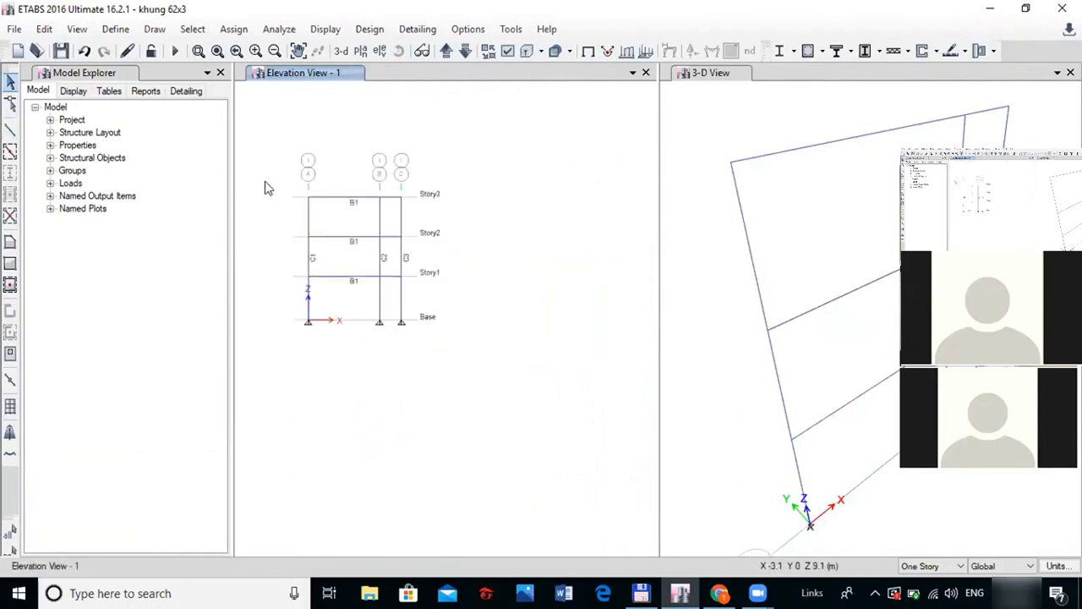
{"action": "left_click", "coordinate": [218, 52]}
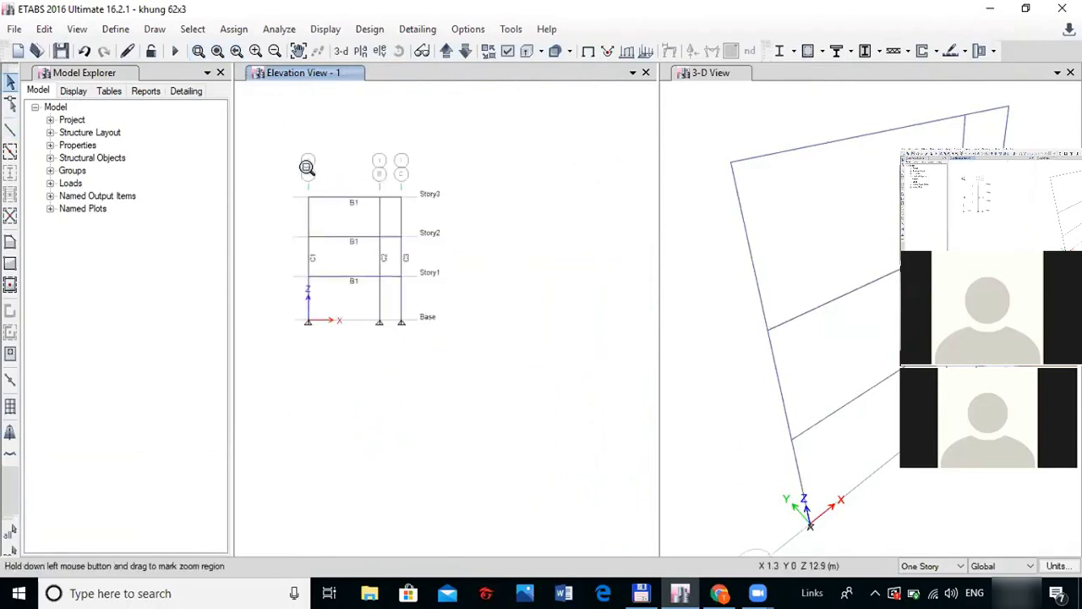
{"action": "left_click_drag", "start_coordinate": [289, 182], "coordinate": [416, 344]}
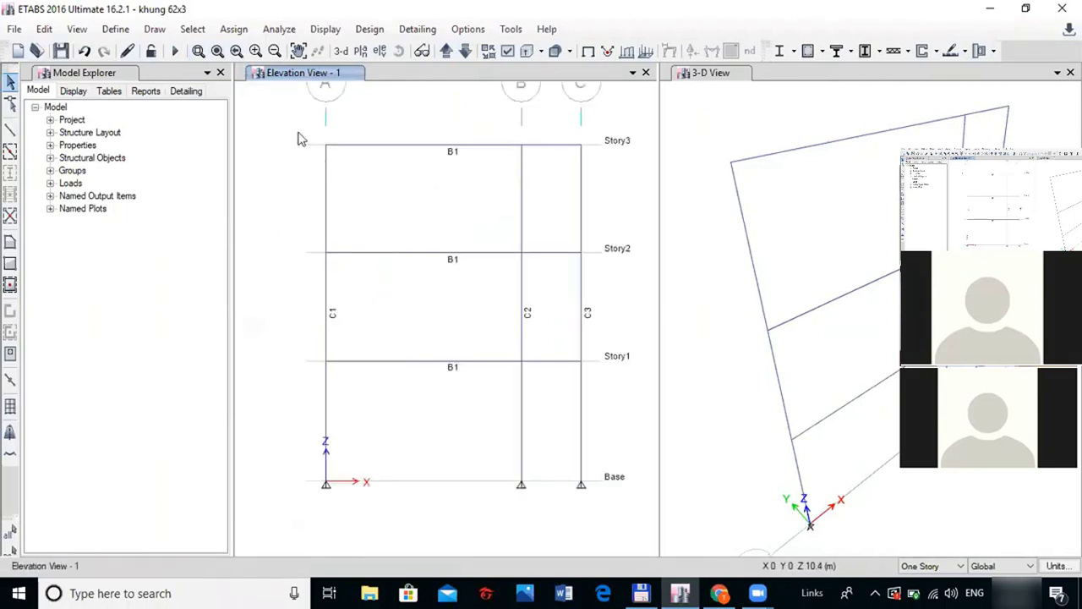
Select the whole frame in the elevation and divide its members at their intersections with the visible grid lines
{"action": "left_click_drag", "start_coordinate": [279, 111], "coordinate": [617, 522]}
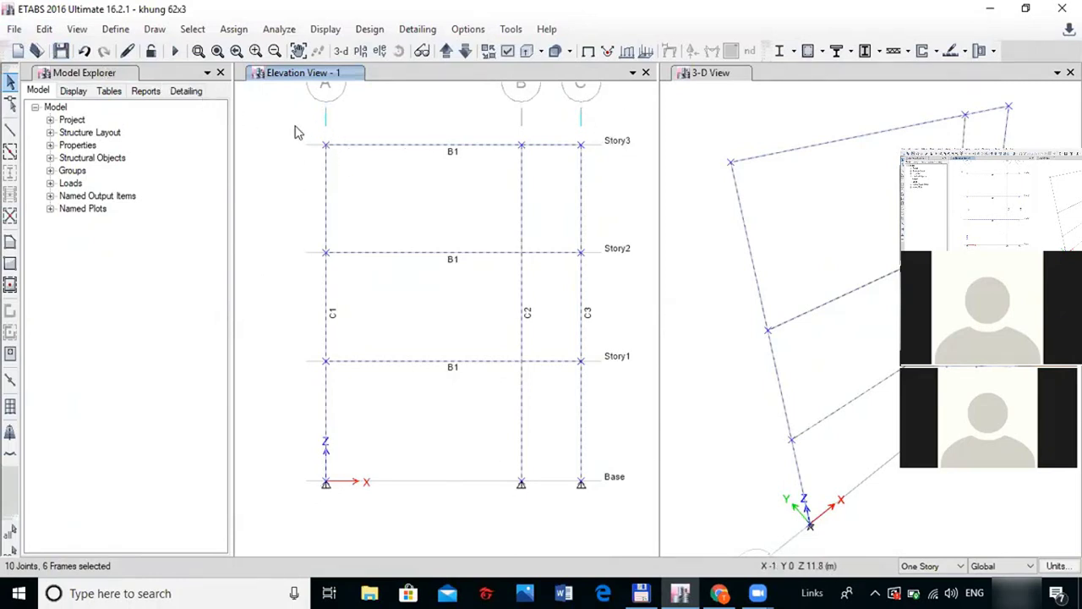
{"action": "left_click", "coordinate": [46, 29]}
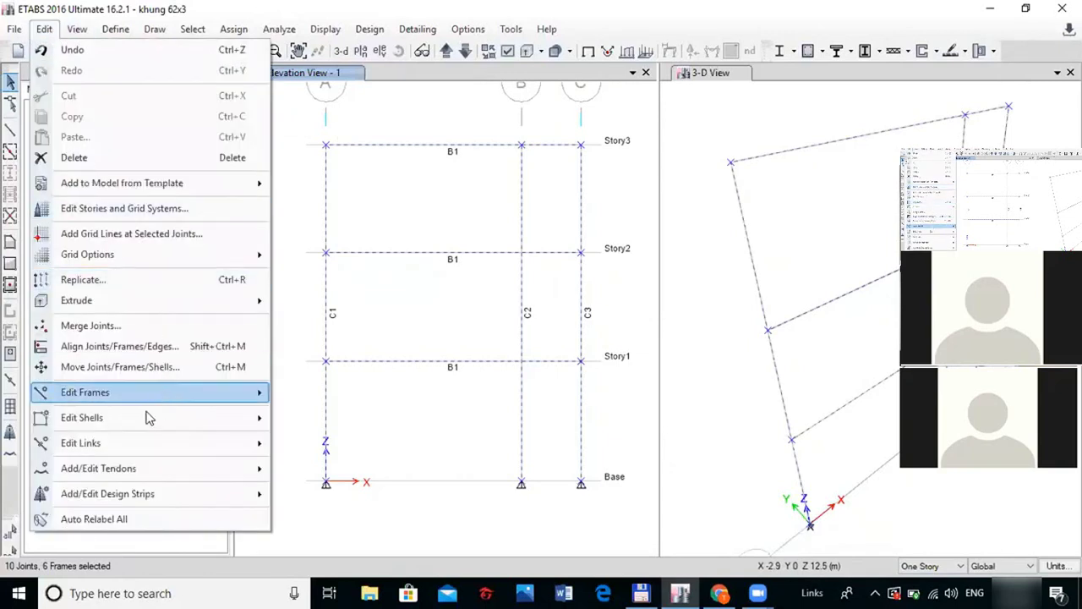
{"action": "mouse_move", "coordinate": [89, 418]}
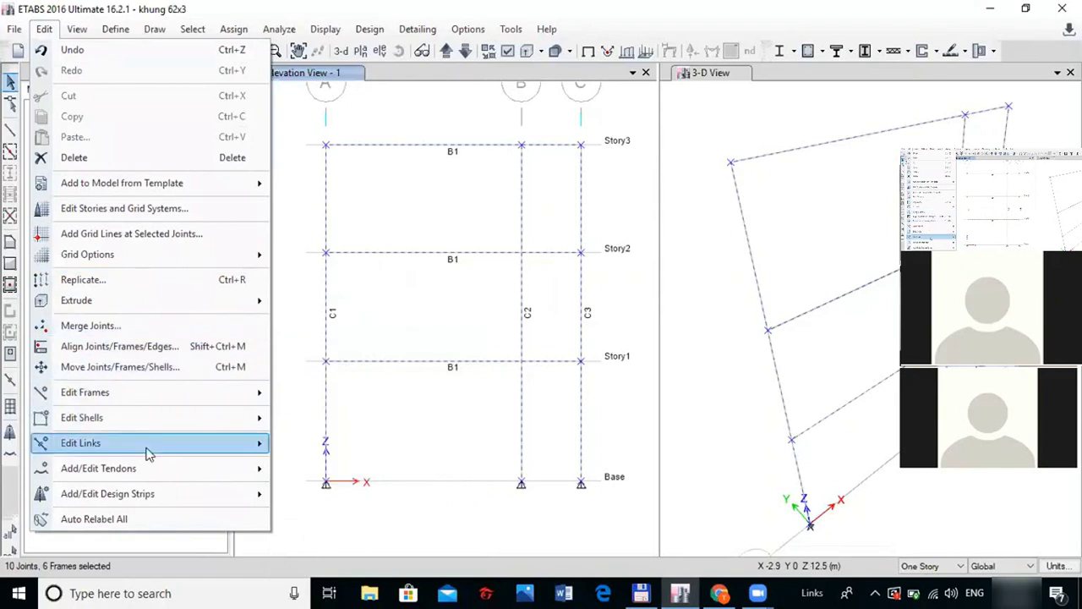
{"action": "mouse_move", "coordinate": [148, 454]}
{"action": "mouse_move", "coordinate": [127, 398]}
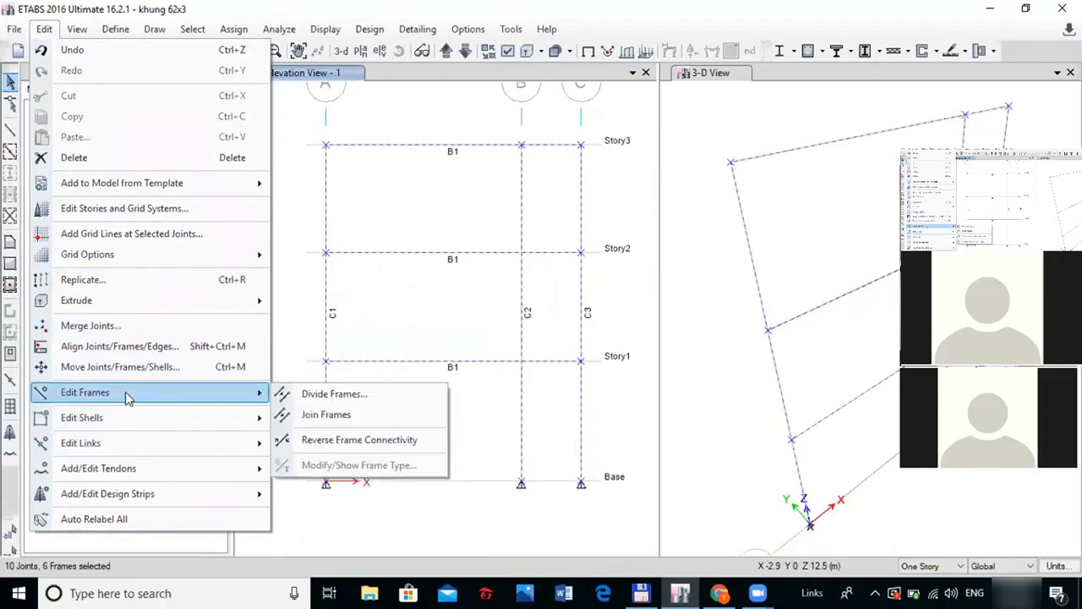
{"action": "left_click", "coordinate": [337, 394]}
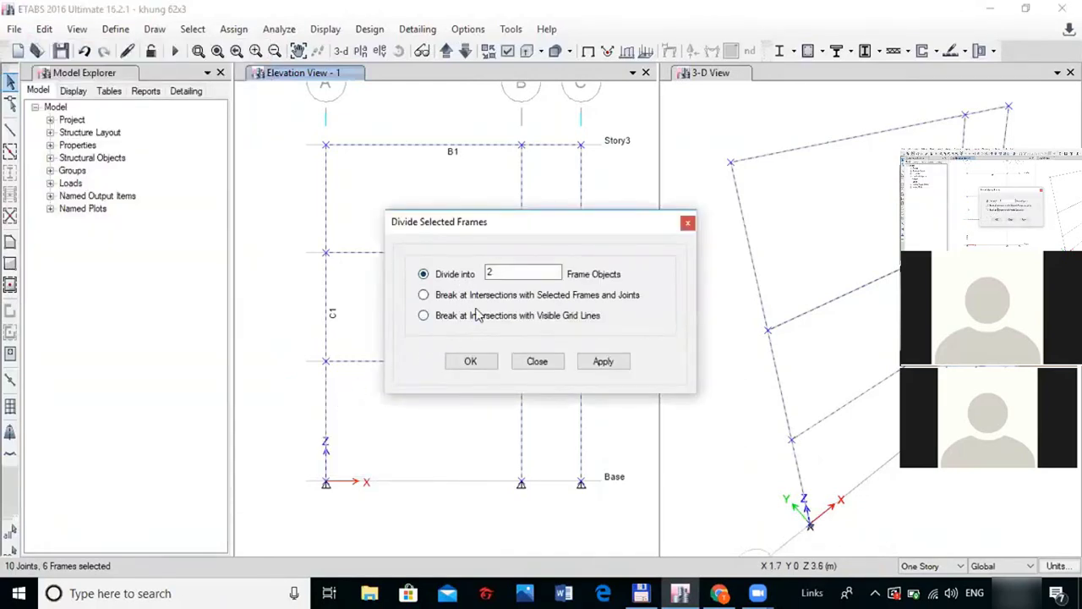
{"action": "left_click", "coordinate": [472, 321]}
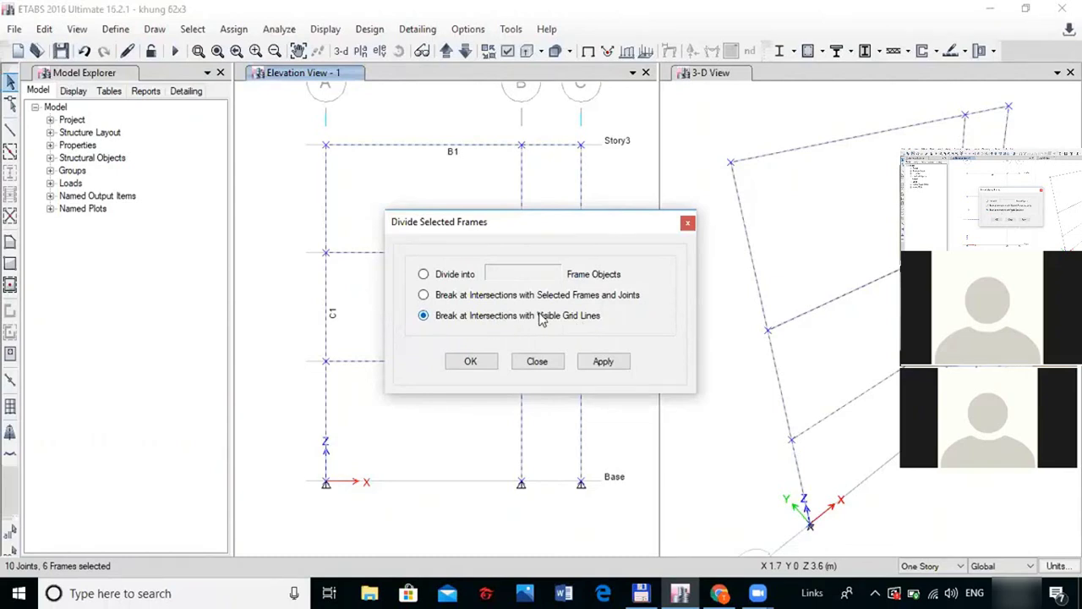
{"action": "left_click", "coordinate": [601, 361]}
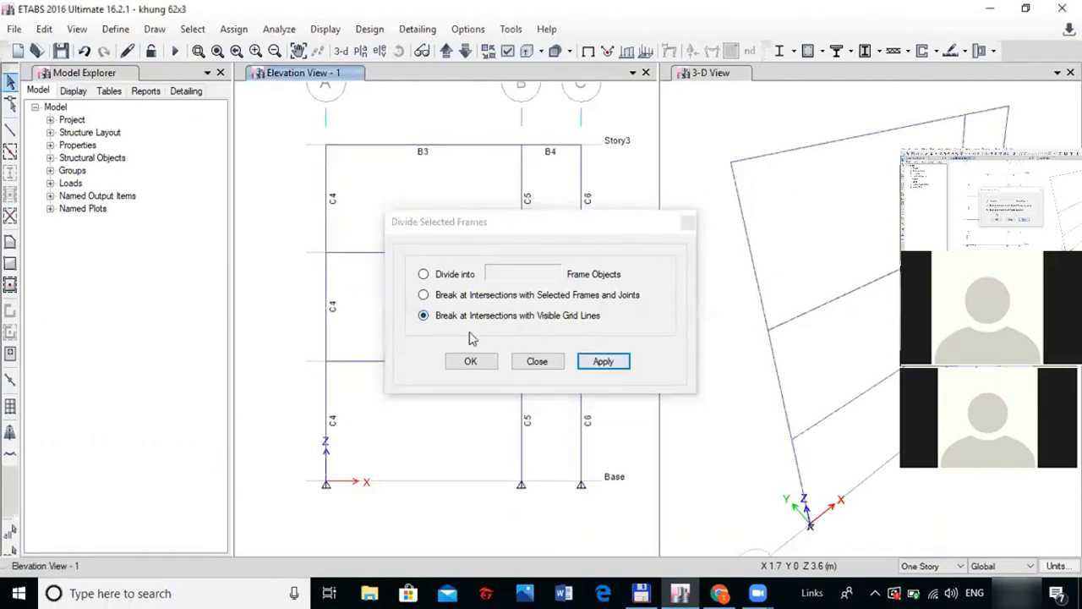
{"action": "left_click", "coordinate": [480, 365]}
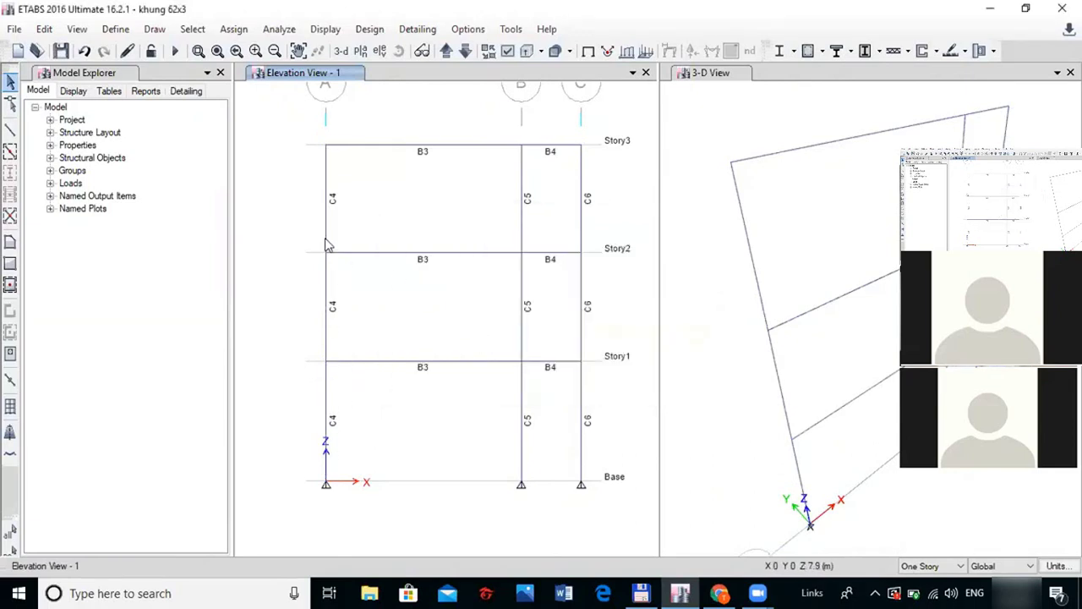
Check in the elevation that the columns and beams are split into separate segments at each story and grid line
{"action": "left_click", "coordinate": [329, 210]}
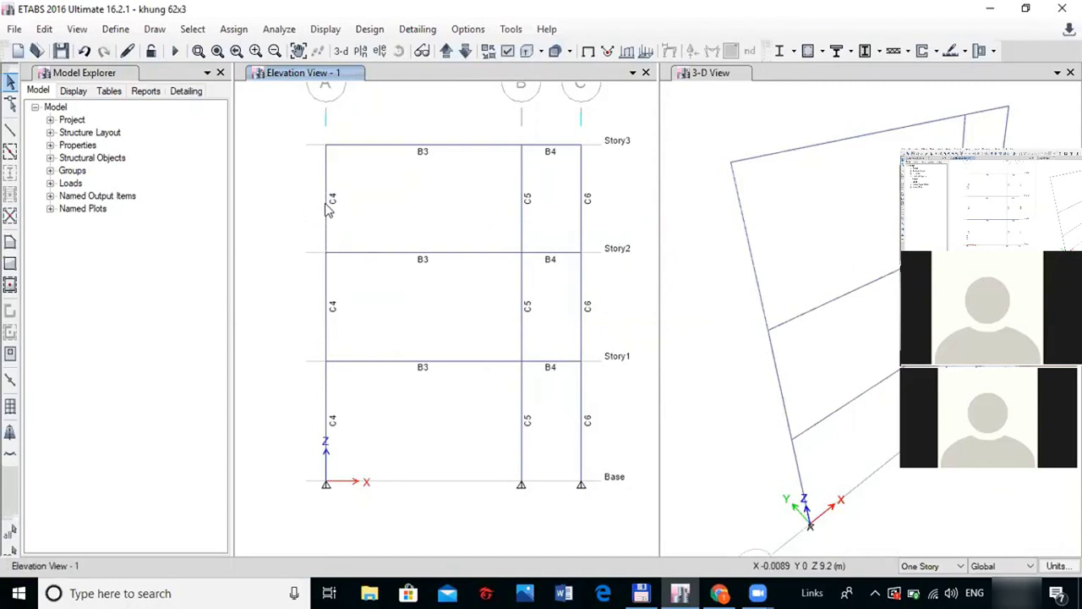
{"action": "left_click", "coordinate": [522, 286]}
{"action": "left_click", "coordinate": [522, 286]}
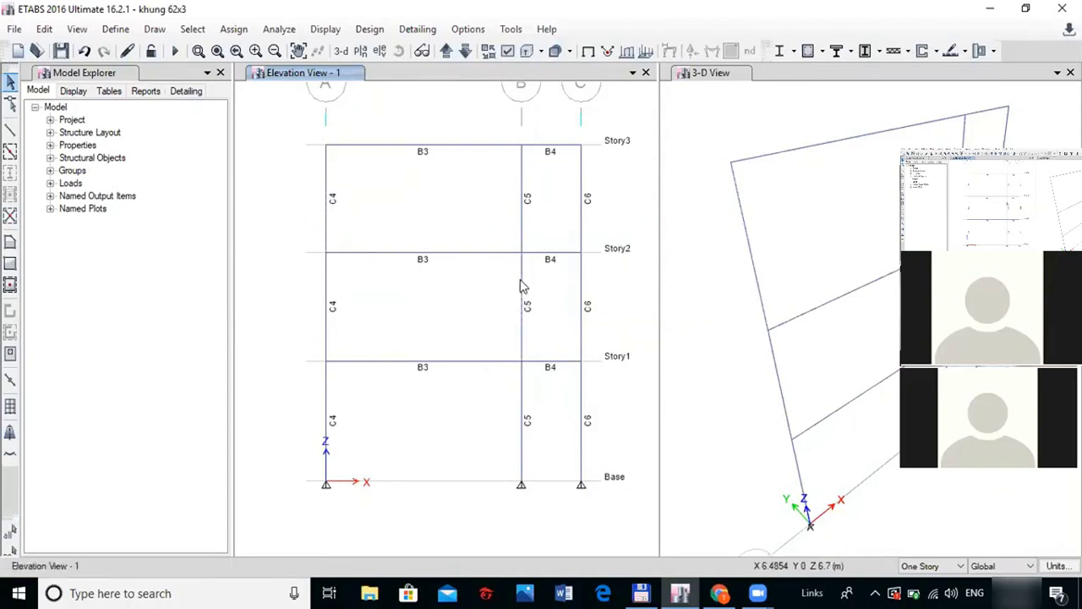
{"action": "left_click", "coordinate": [456, 366]}
{"action": "left_click", "coordinate": [458, 365]}
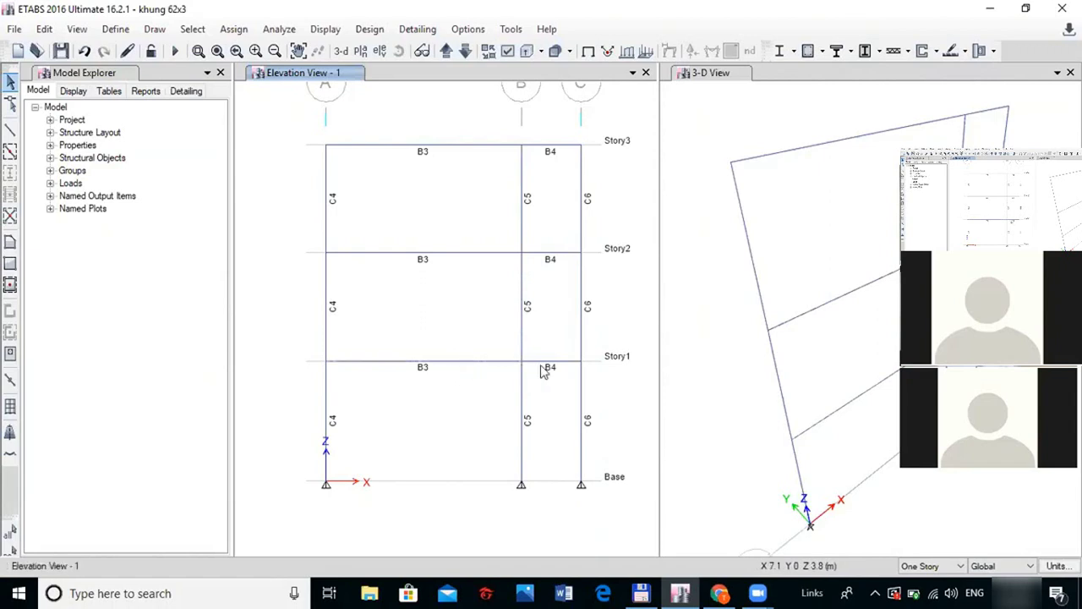
{"action": "left_click", "coordinate": [552, 366]}
{"action": "left_click", "coordinate": [549, 366]}
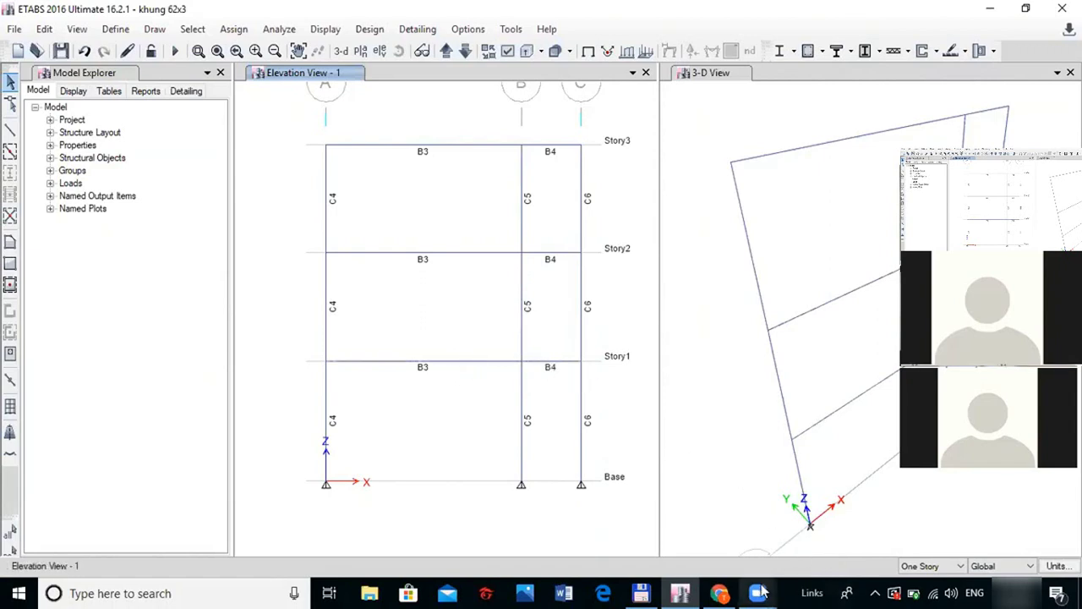
Switch to Chrome, read outline step 4 on declaring materials and beam and column sections, and return to ETABS
{"action": "left_click", "coordinate": [717, 592]}
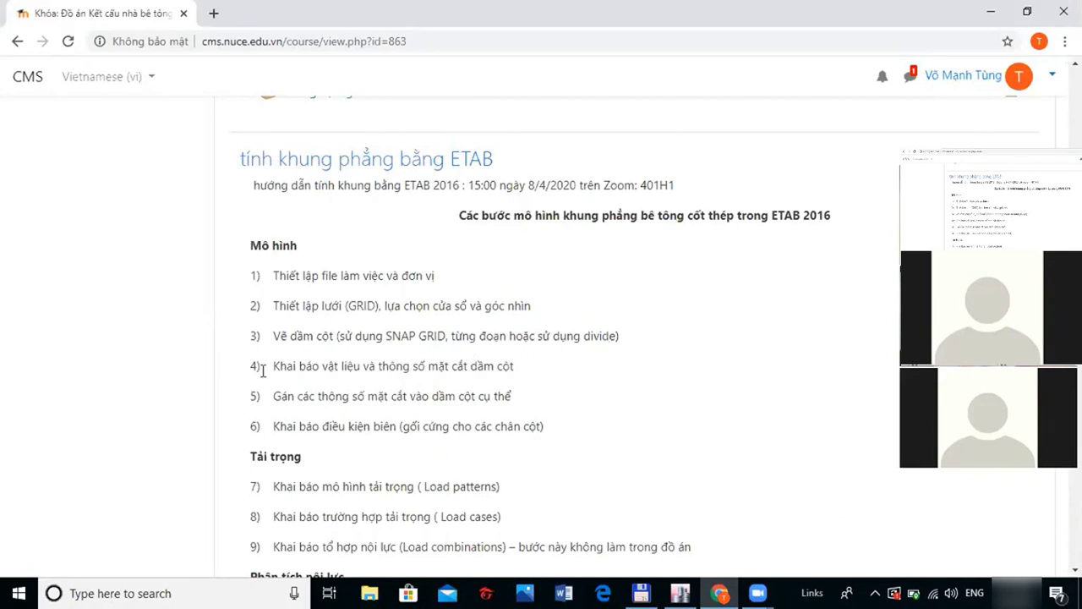
{"action": "left_click_drag", "start_coordinate": [267, 371], "coordinate": [556, 374]}
{"action": "left_click", "coordinate": [445, 341]}
{"action": "left_click", "coordinate": [680, 592]}
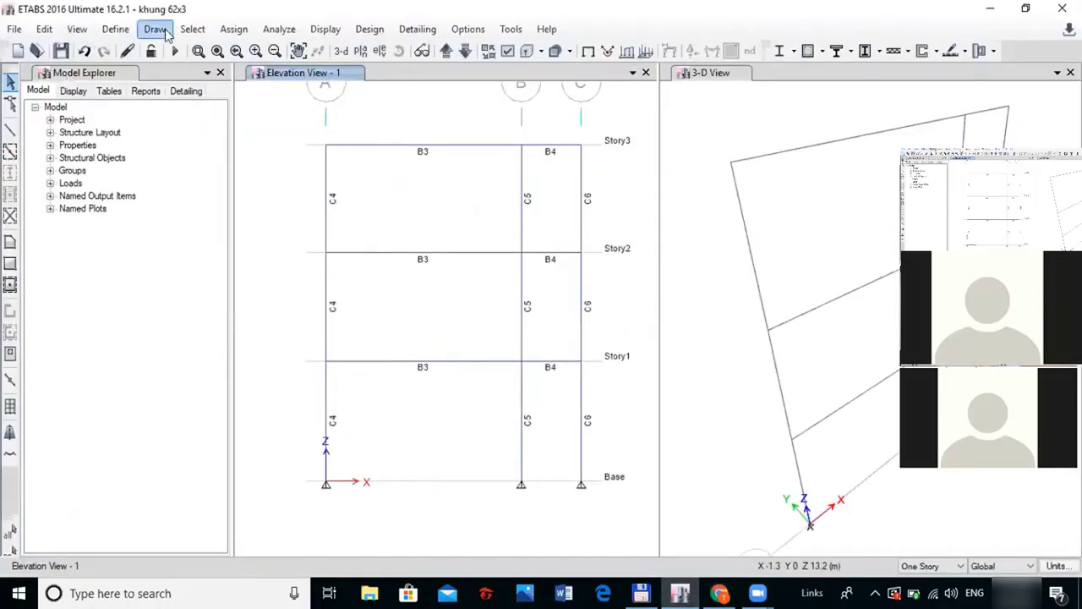
Open the material definitions and look through the existing materials 4000Psi, A615Gr60 and A416Gr270
{"action": "left_click", "coordinate": [77, 29]}
{"action": "left_click", "coordinate": [44, 29]}
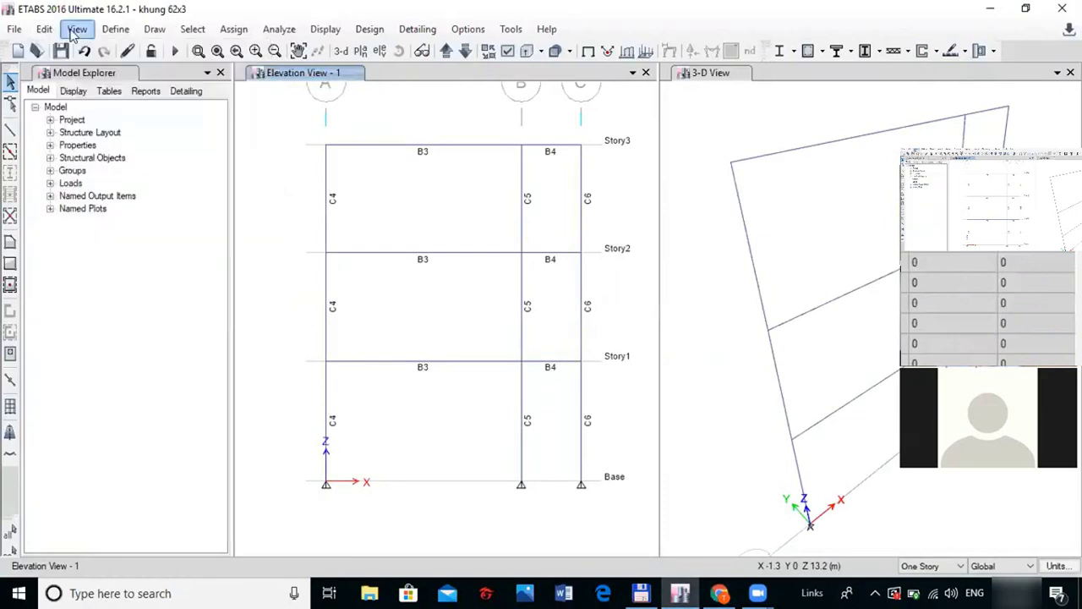
{"action": "left_click", "coordinate": [77, 29]}
{"action": "mouse_move", "coordinate": [116, 31]}
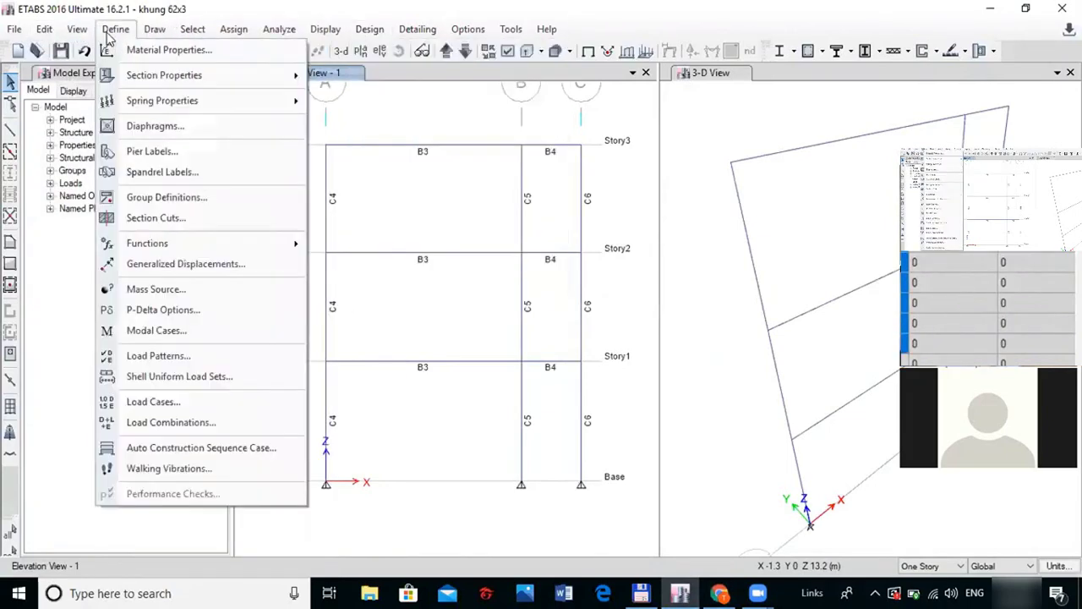
{"action": "left_click", "coordinate": [167, 51]}
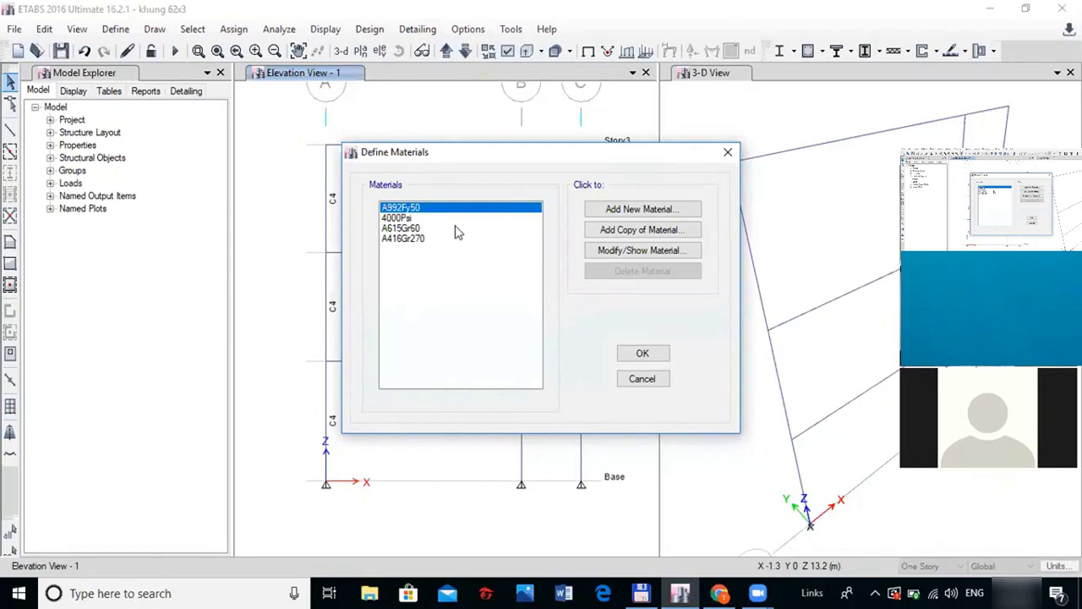
{"action": "left_click", "coordinate": [446, 219]}
{"action": "left_click", "coordinate": [438, 229]}
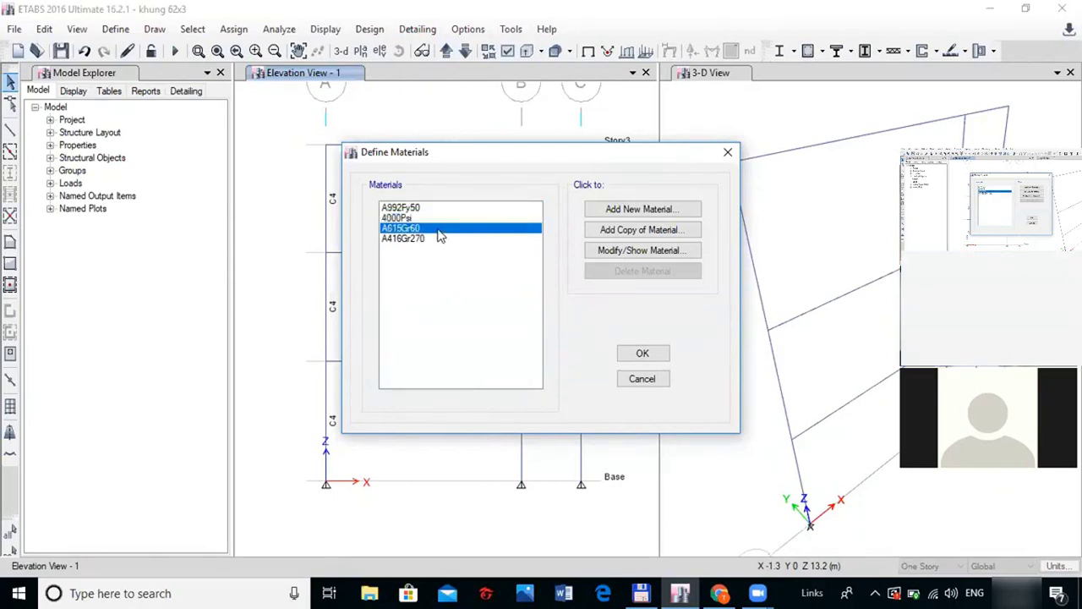
{"action": "left_click", "coordinate": [428, 239]}
{"action": "left_click", "coordinate": [425, 219]}
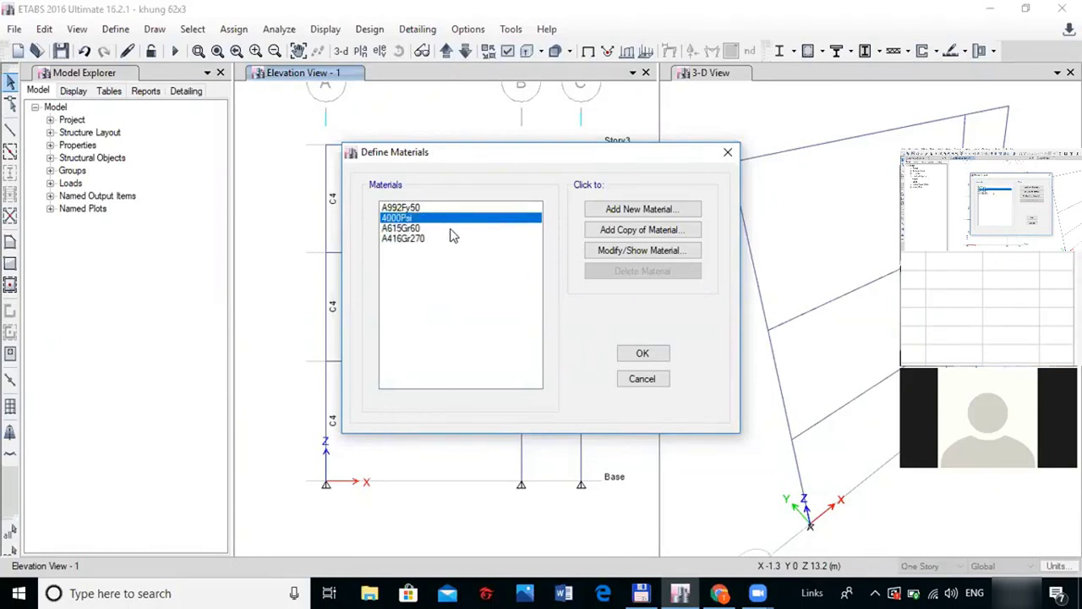
{"action": "left_click", "coordinate": [450, 228]}
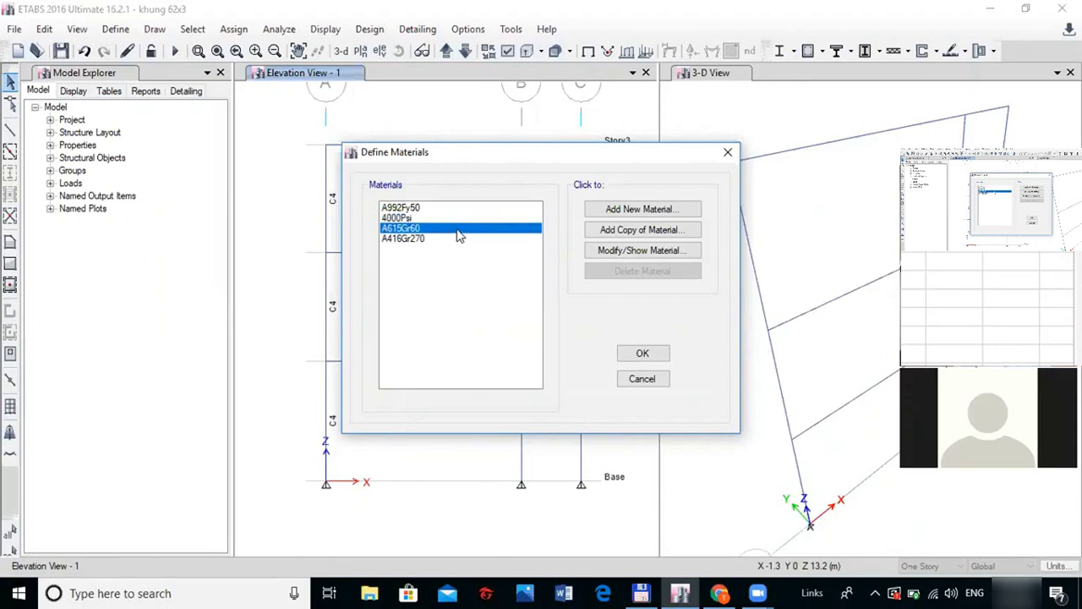
Set up a new material with region Vietnam, type Concrete, standard TCVN 5574:2012 and grade B30
{"action": "left_click", "coordinate": [645, 212]}
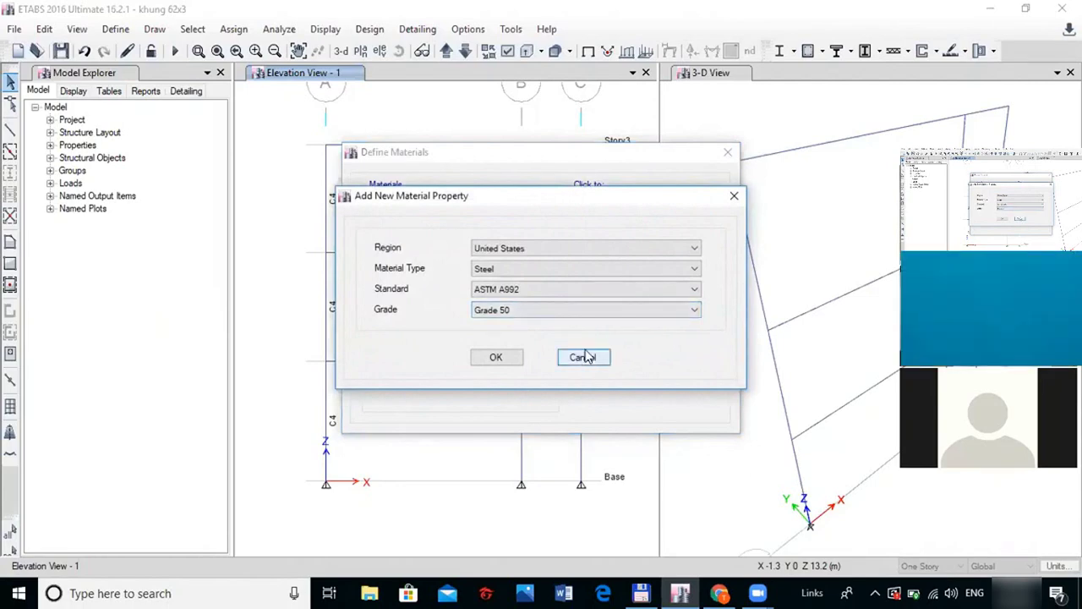
{"action": "left_click", "coordinate": [580, 270]}
{"action": "left_click", "coordinate": [572, 294]}
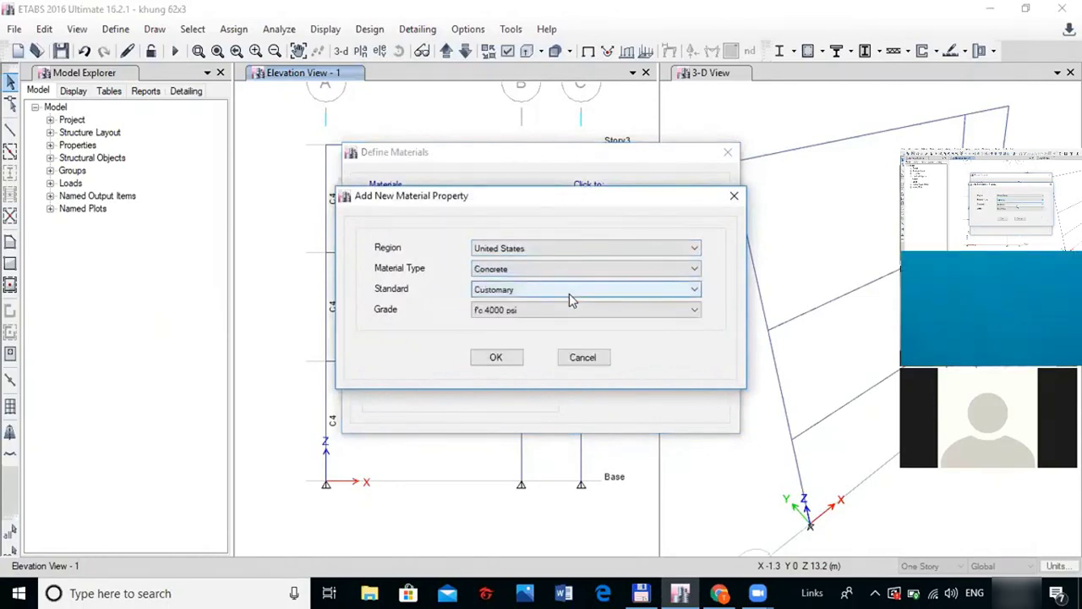
{"action": "left_click", "coordinate": [548, 315]}
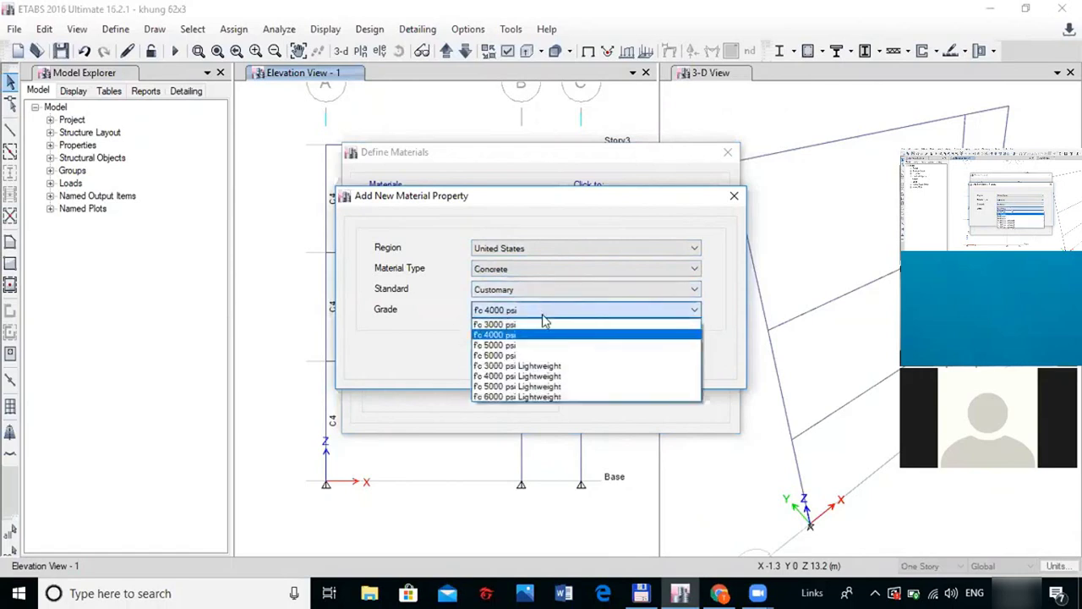
{"action": "left_click", "coordinate": [546, 291]}
{"action": "left_click", "coordinate": [547, 290]}
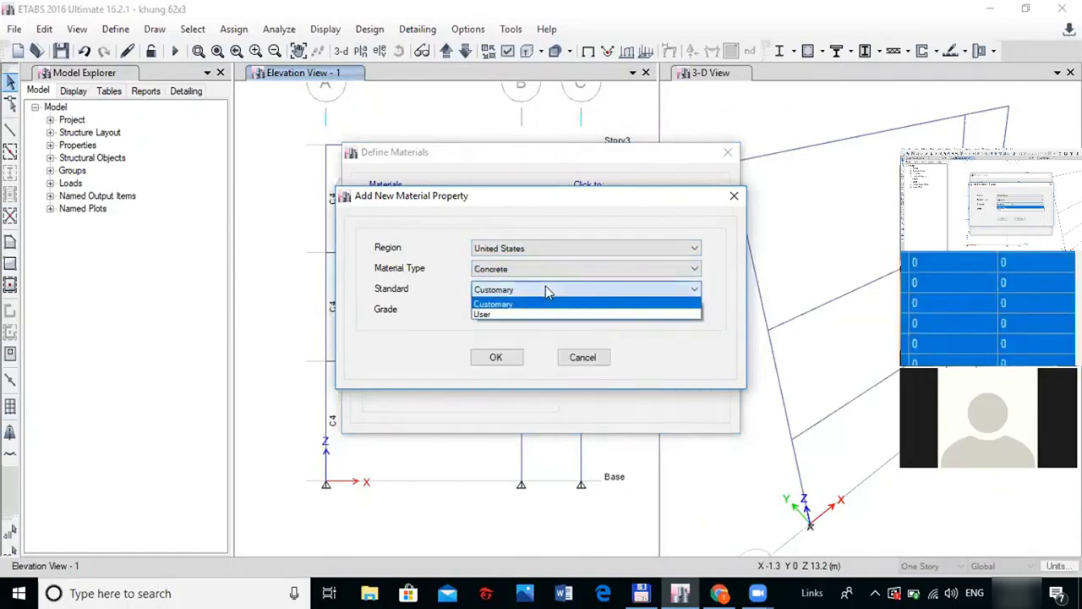
{"action": "left_click", "coordinate": [544, 293]}
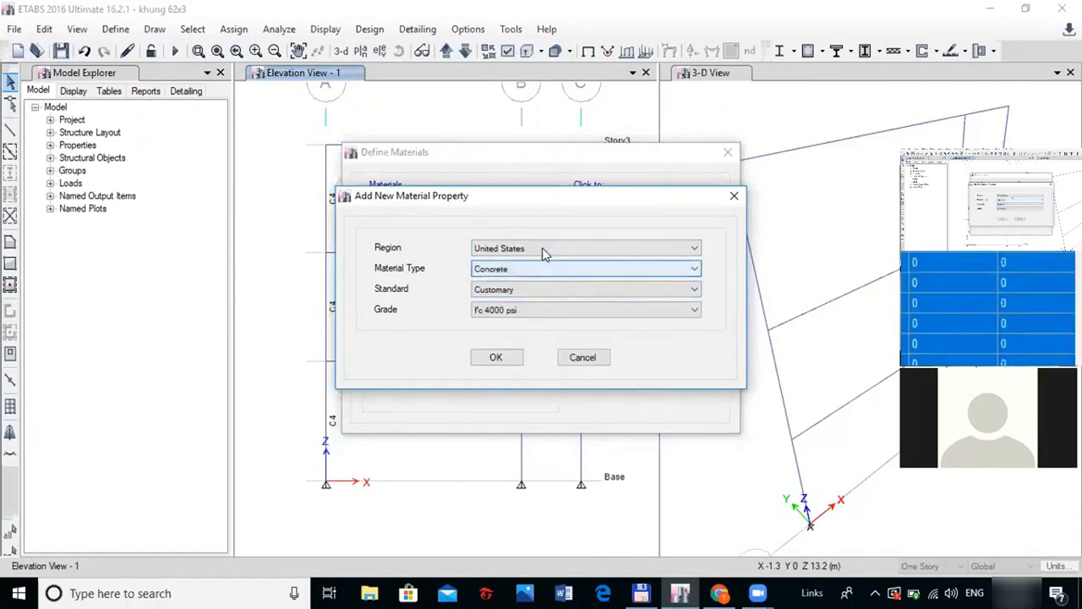
{"action": "left_click", "coordinate": [546, 248]}
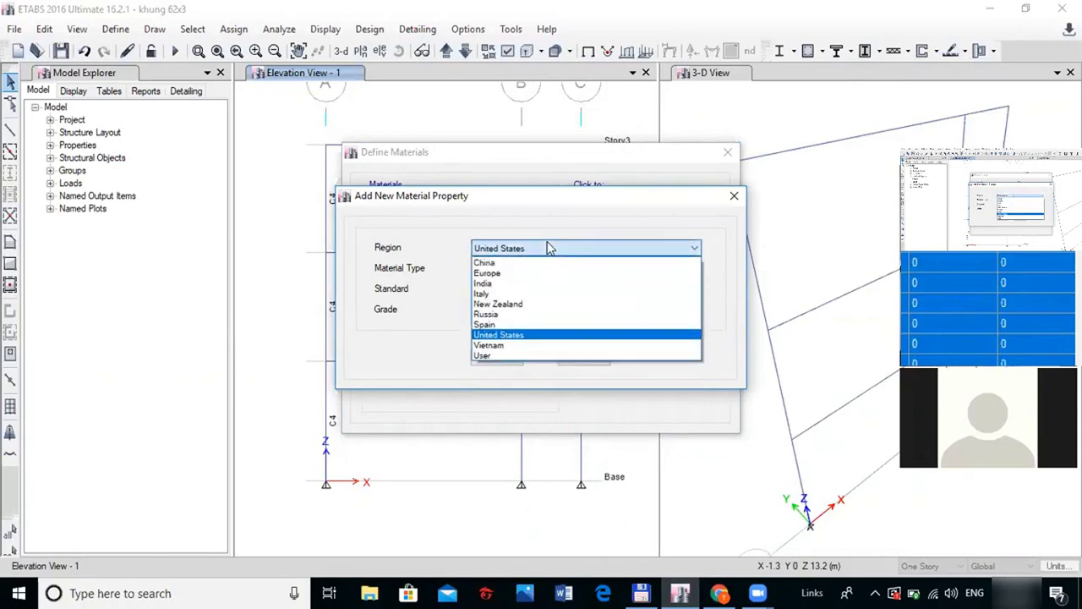
{"action": "left_click", "coordinate": [501, 345]}
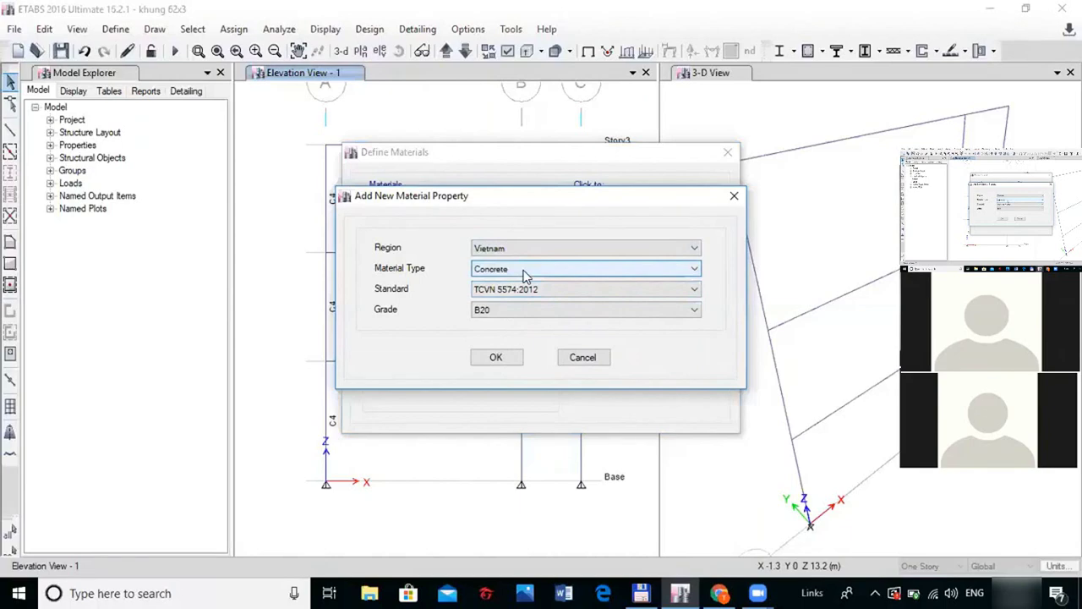
{"action": "left_click", "coordinate": [503, 313]}
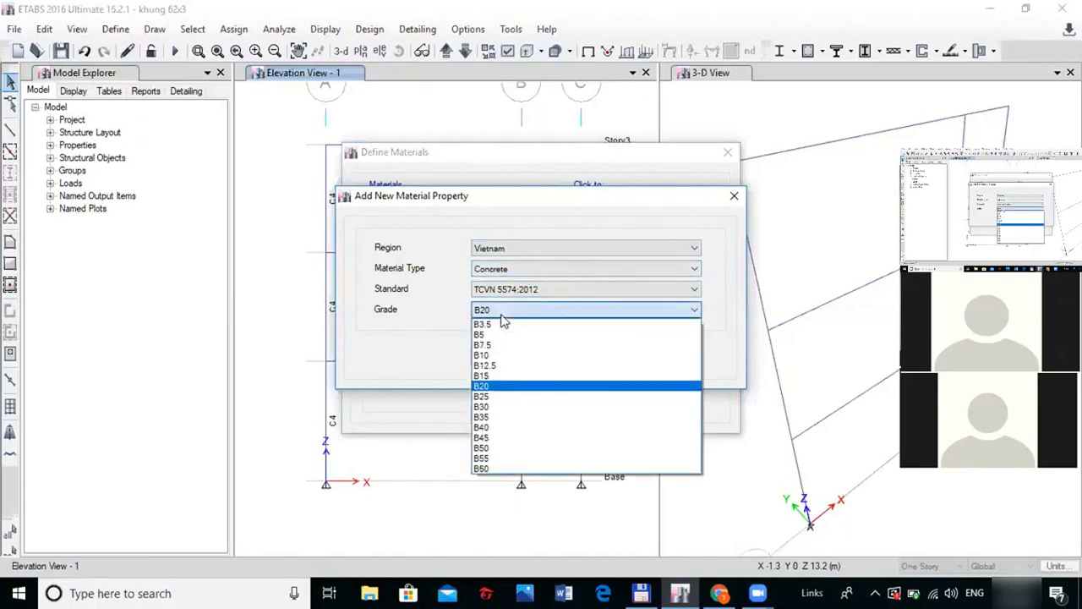
{"action": "left_click", "coordinate": [498, 407]}
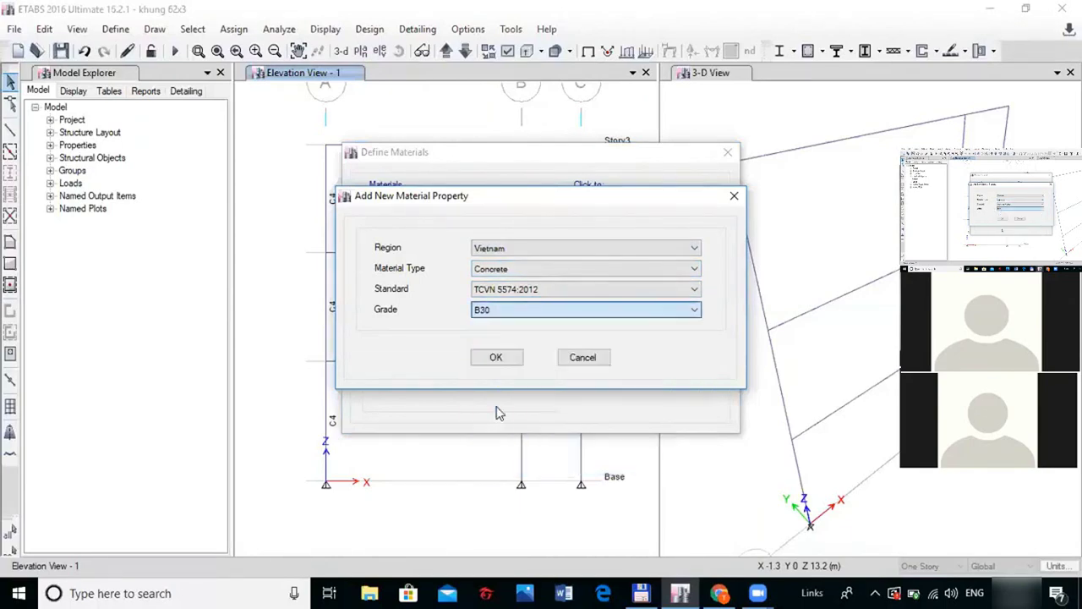
Add the B30 concrete with its default property data, save the material definitions and dismiss the audio device pop-up
{"action": "left_click", "coordinate": [521, 271]}
{"action": "left_click", "coordinate": [522, 271]}
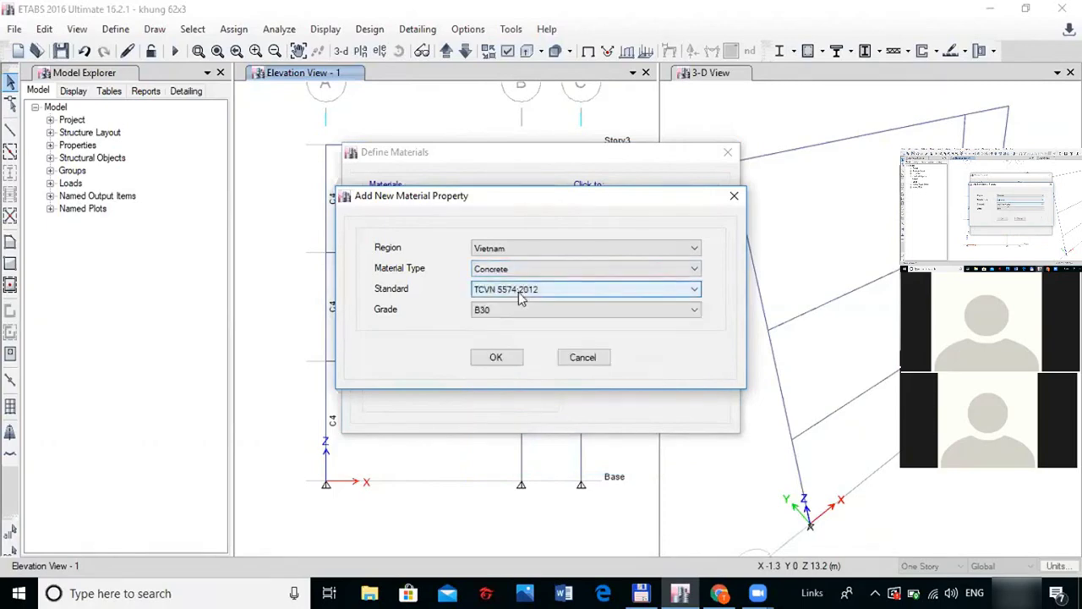
{"action": "left_click", "coordinate": [521, 292]}
{"action": "left_click", "coordinate": [522, 301]}
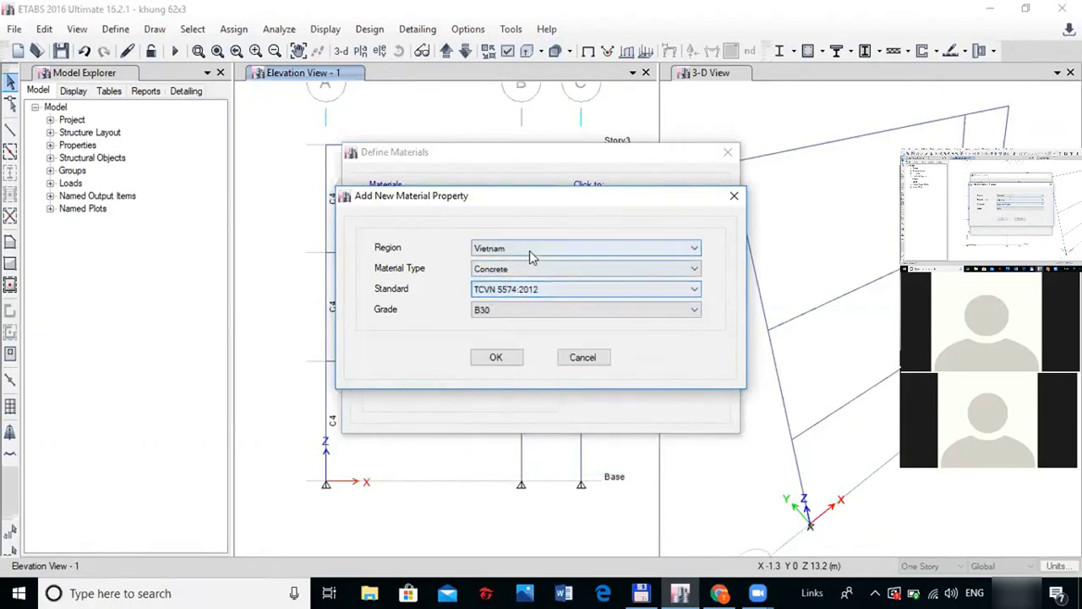
{"action": "left_click", "coordinate": [495, 357]}
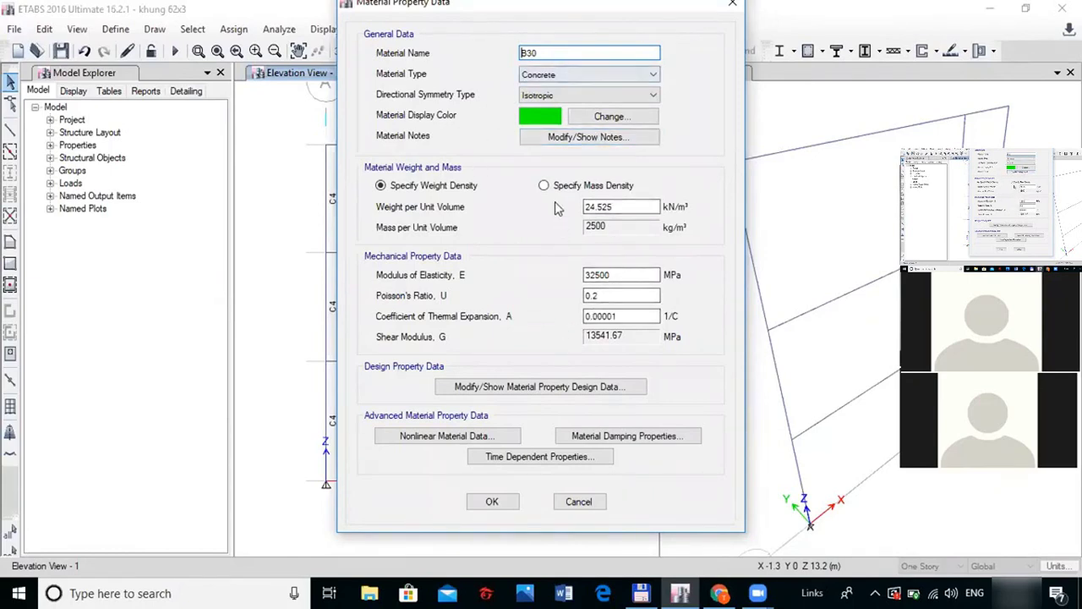
{"action": "left_click", "coordinate": [491, 502]}
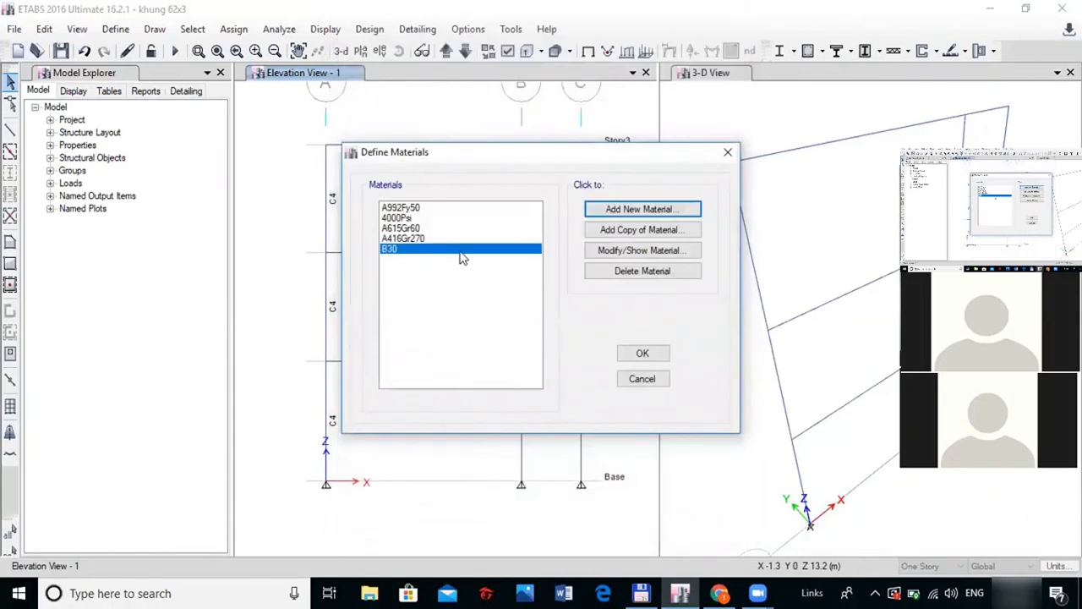
{"action": "left_click", "coordinate": [641, 356]}
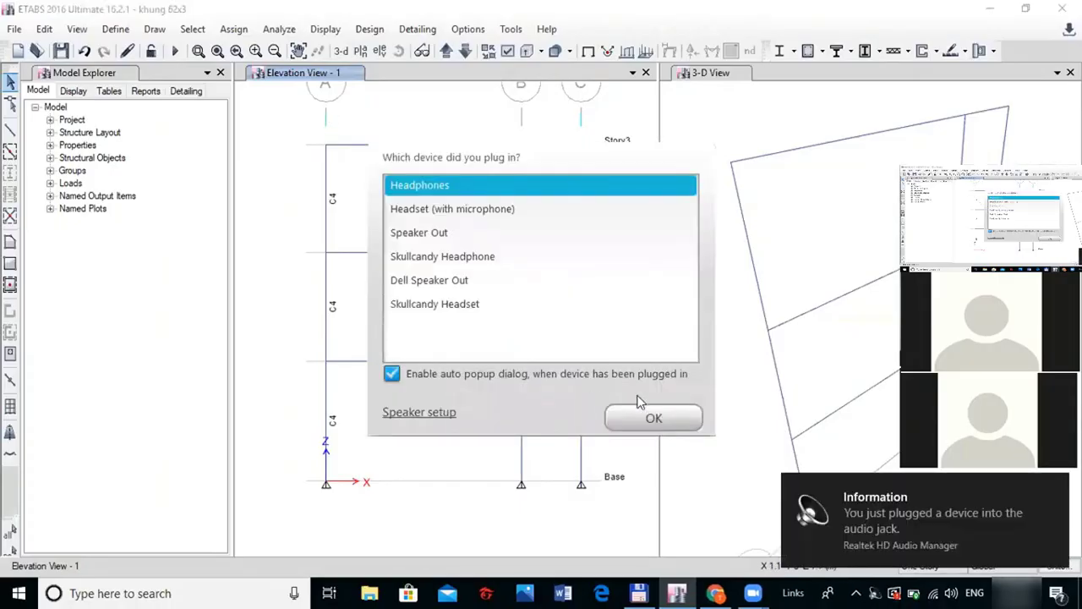
{"action": "left_click", "coordinate": [651, 418]}
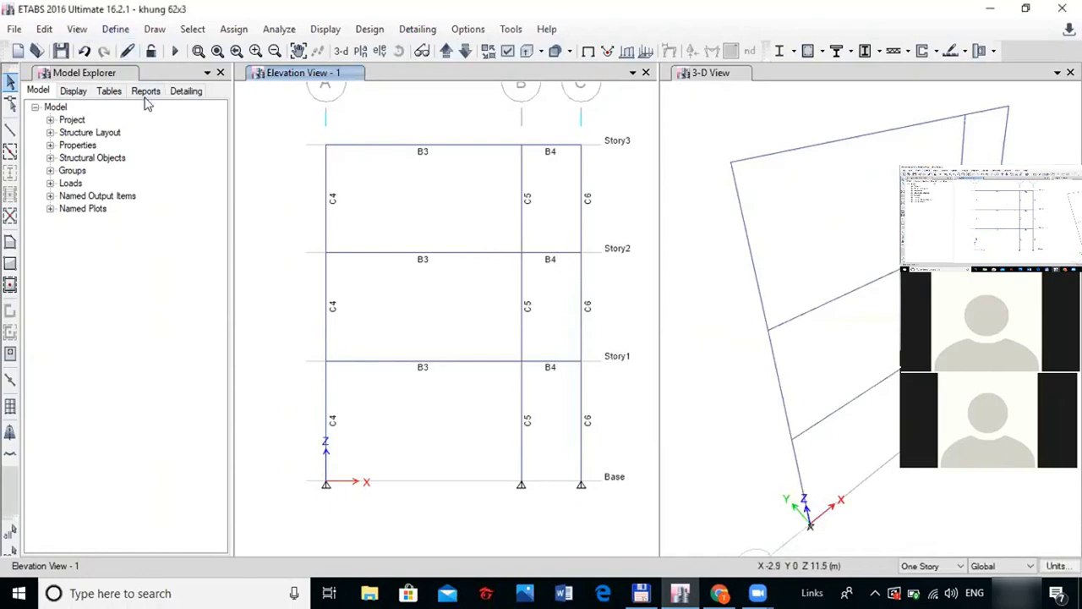
Add a new rectangular concrete frame section named cot 25x40 with material B30
{"action": "left_click", "coordinate": [115, 28]}
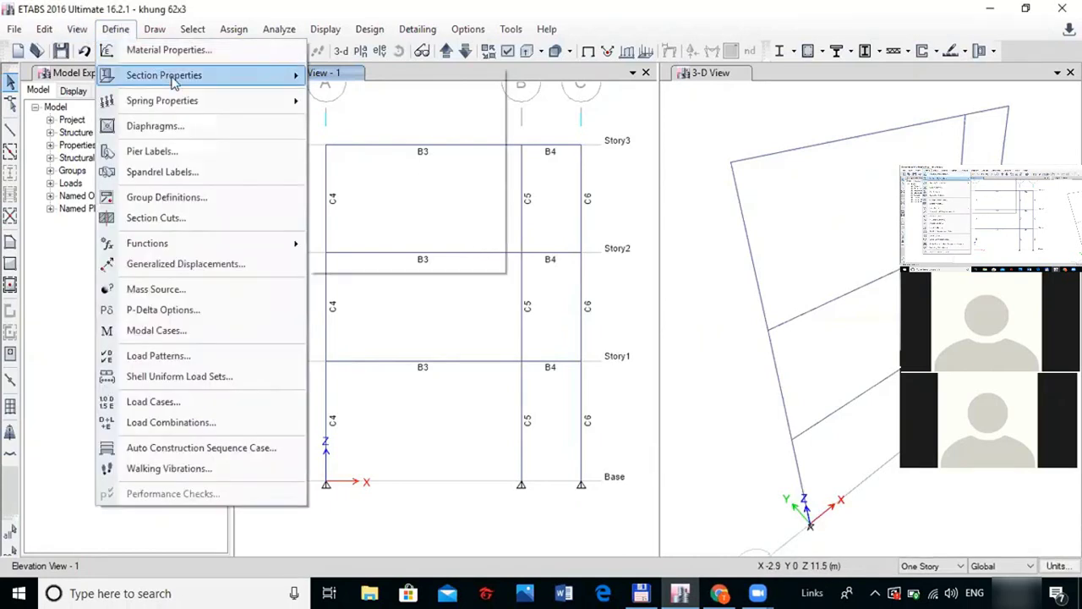
{"action": "mouse_move", "coordinate": [173, 80]}
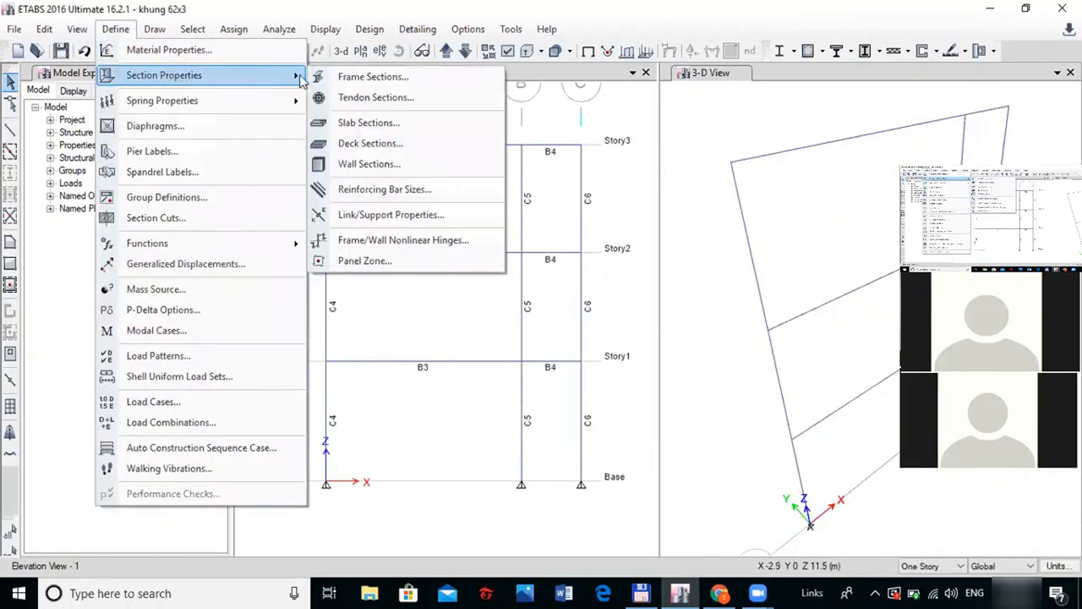
{"action": "left_click", "coordinate": [385, 78]}
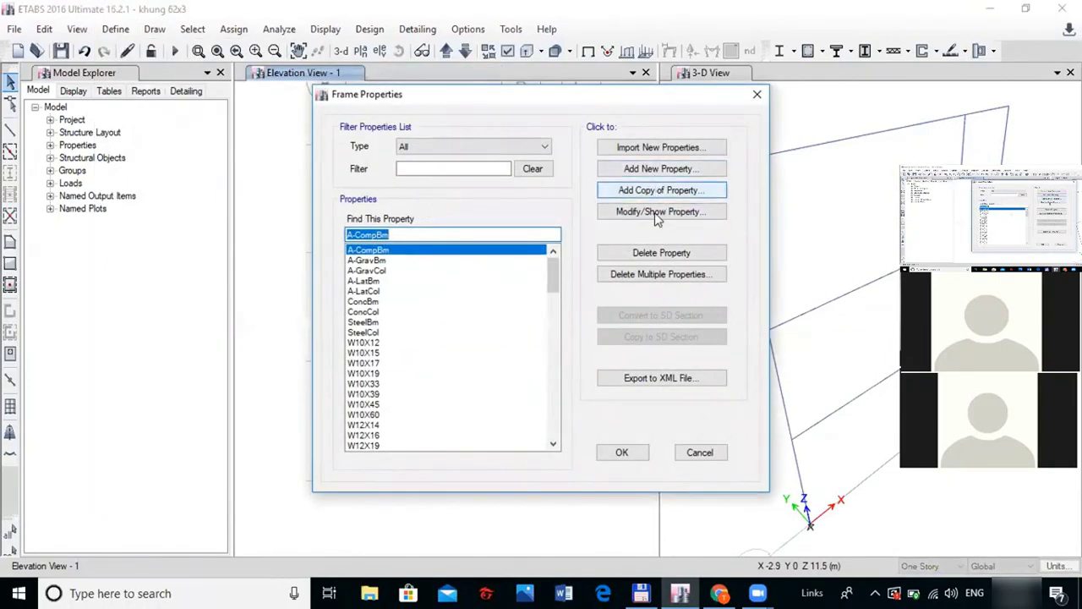
{"action": "left_click", "coordinate": [651, 170]}
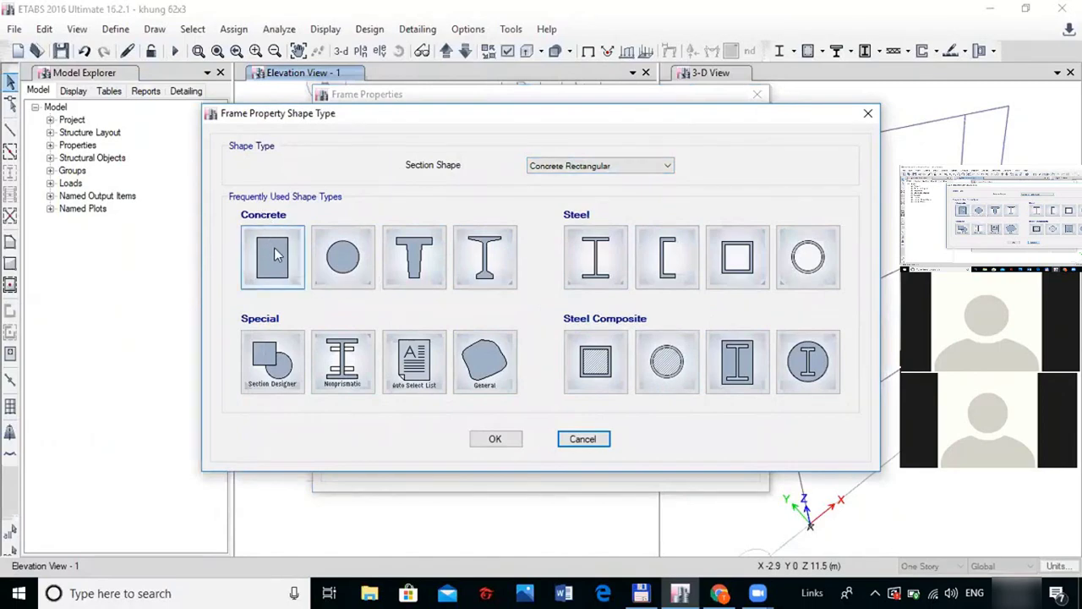
{"action": "key", "text": "Escape"}
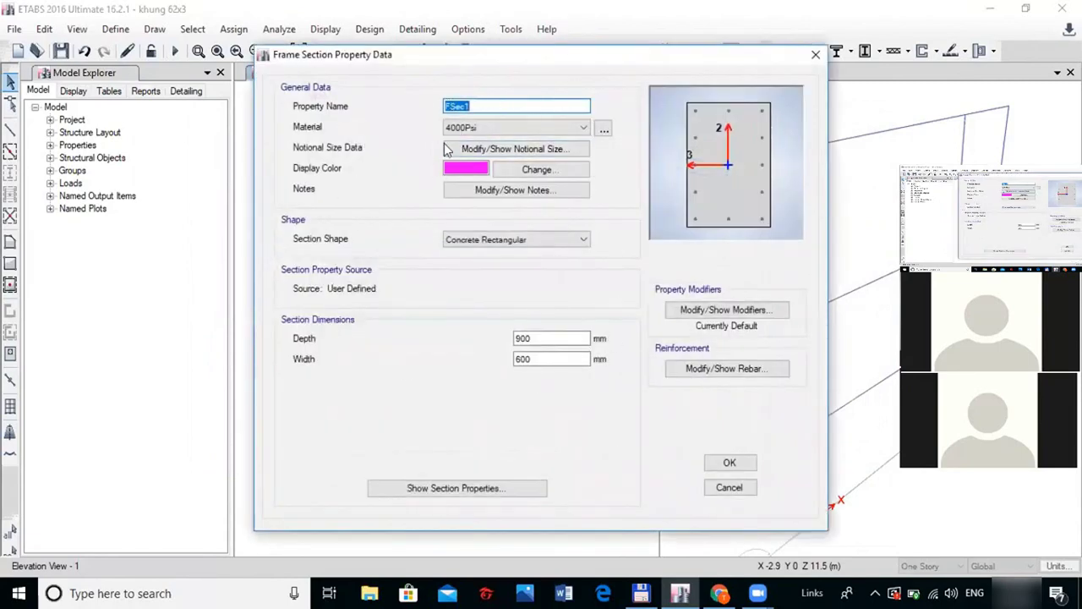
{"action": "type", "text": "cot 25x40"}
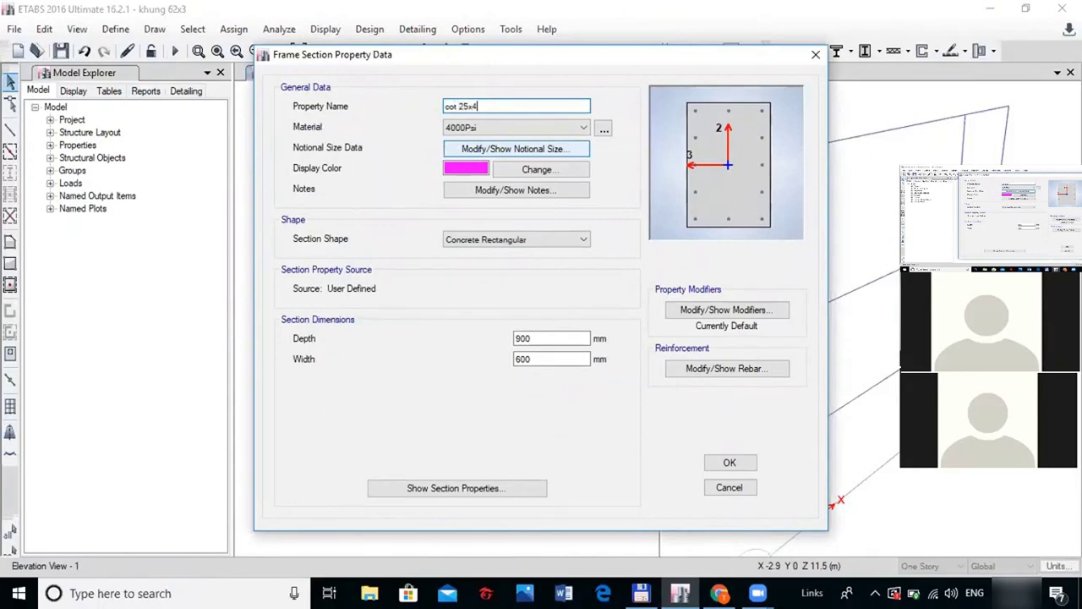
{"action": "left_click", "coordinate": [502, 127]}
{"action": "left_click", "coordinate": [472, 182]}
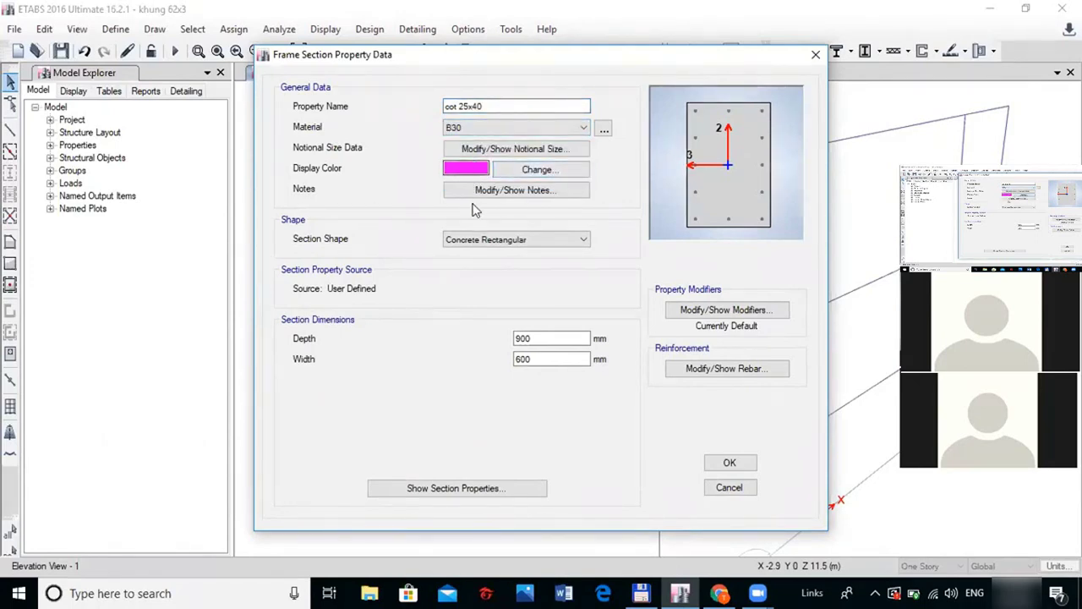
Set the cot 25x40 section to 400 mm depth and 250 mm width and save it
{"action": "double_click", "coordinate": [548, 338]}
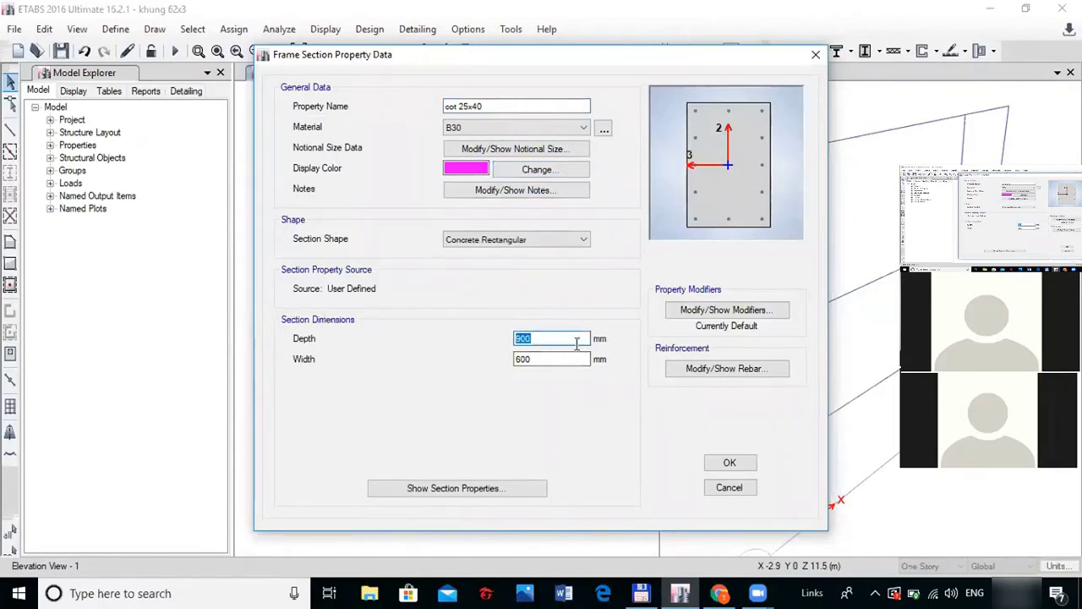
{"action": "type", "text": "4"}
{"action": "key", "text": "Tab"}
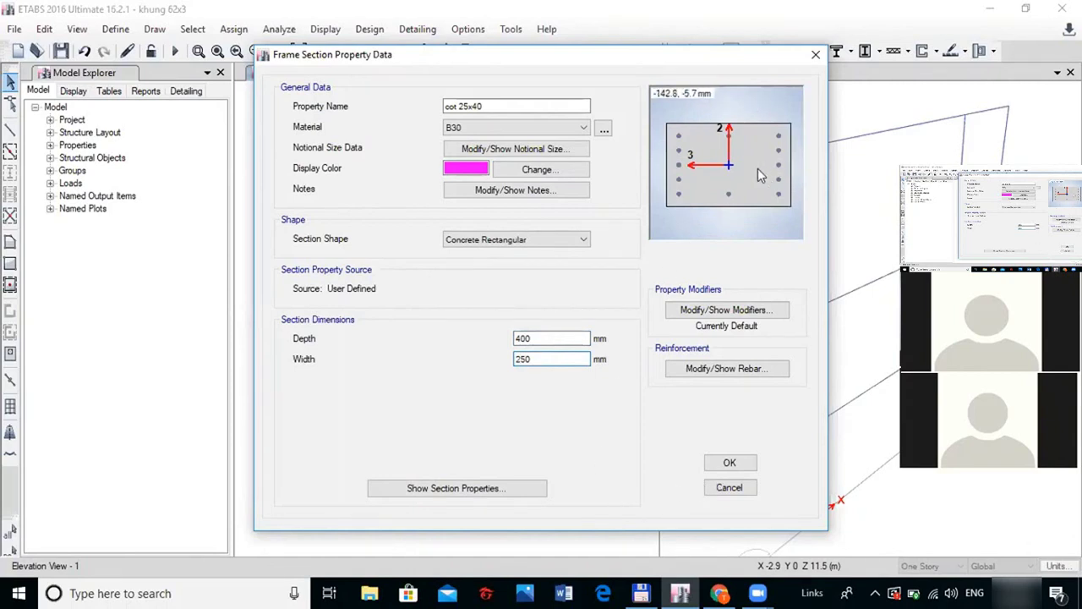
{"action": "left_click", "coordinate": [732, 465]}
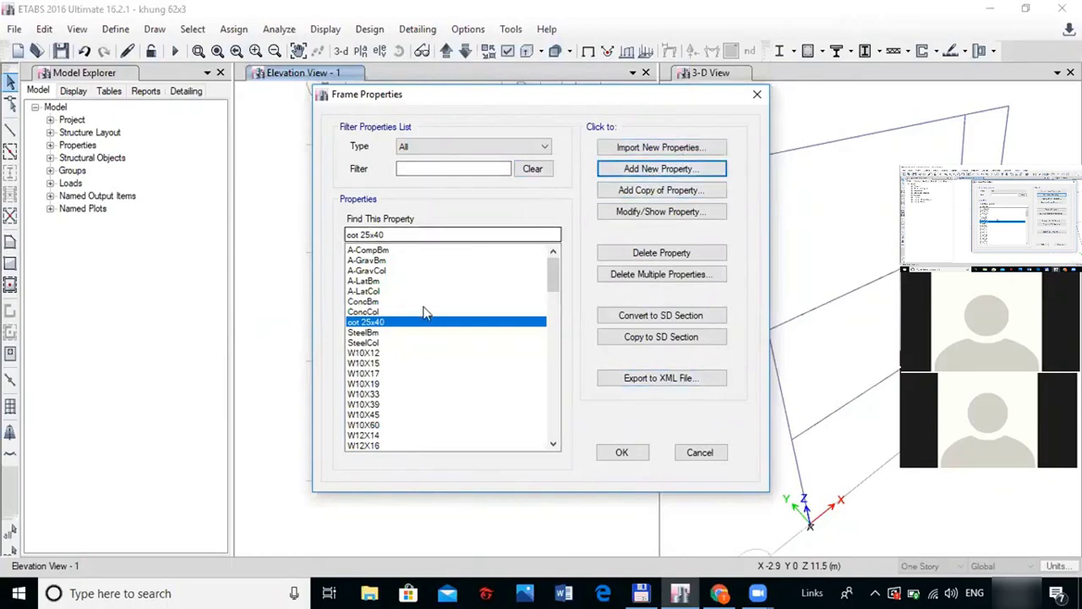
Copy the cot 25x40 section as cot 25x25 with a depth of 250 mm
{"action": "left_click", "coordinate": [669, 193]}
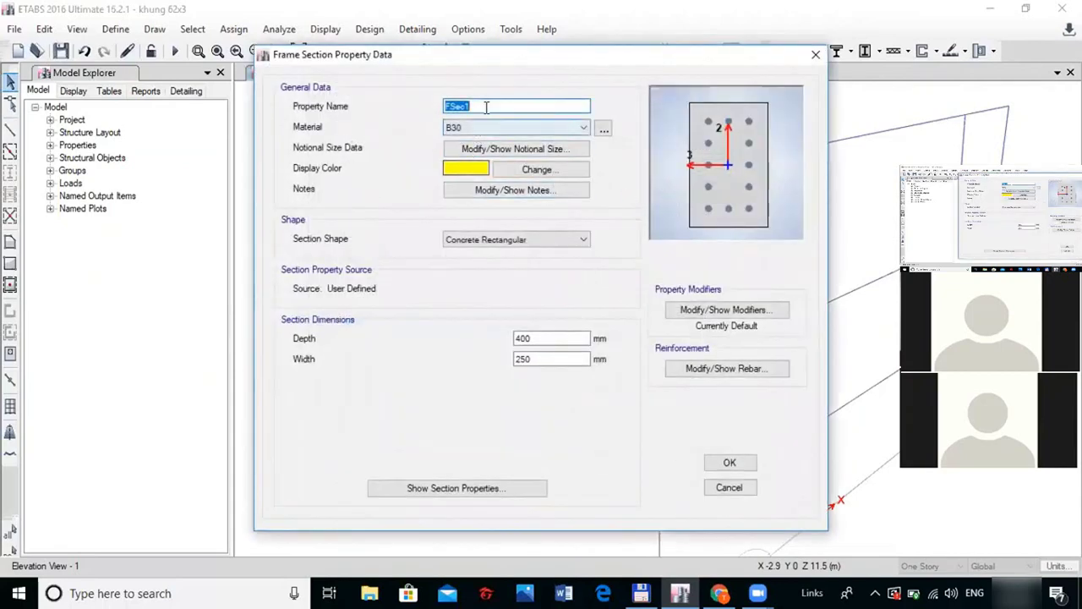
{"action": "type", "text": "cot 25x25"}
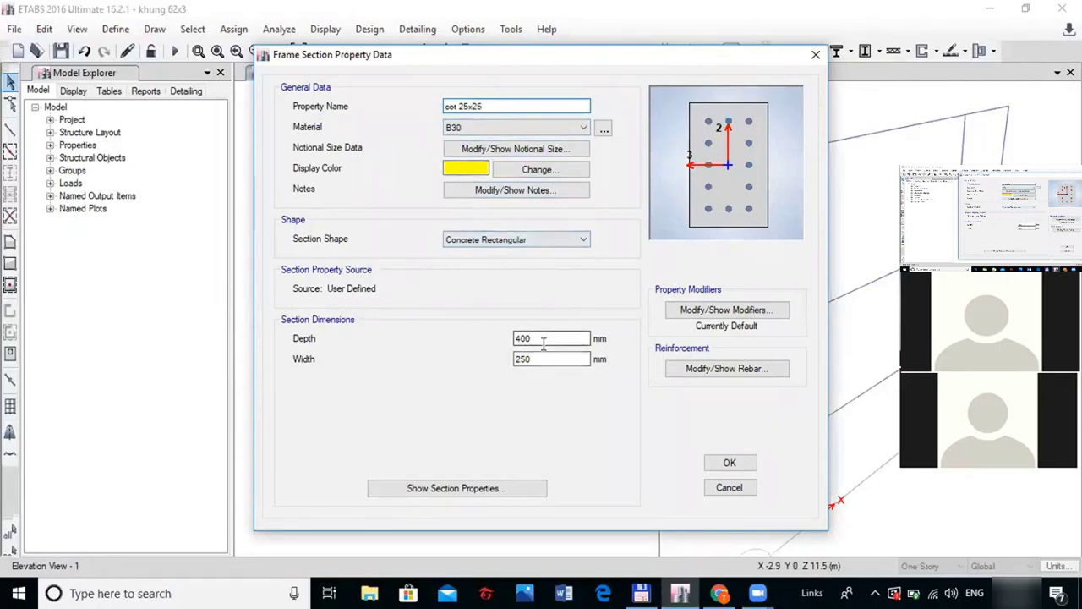
{"action": "left_click", "coordinate": [517, 338]}
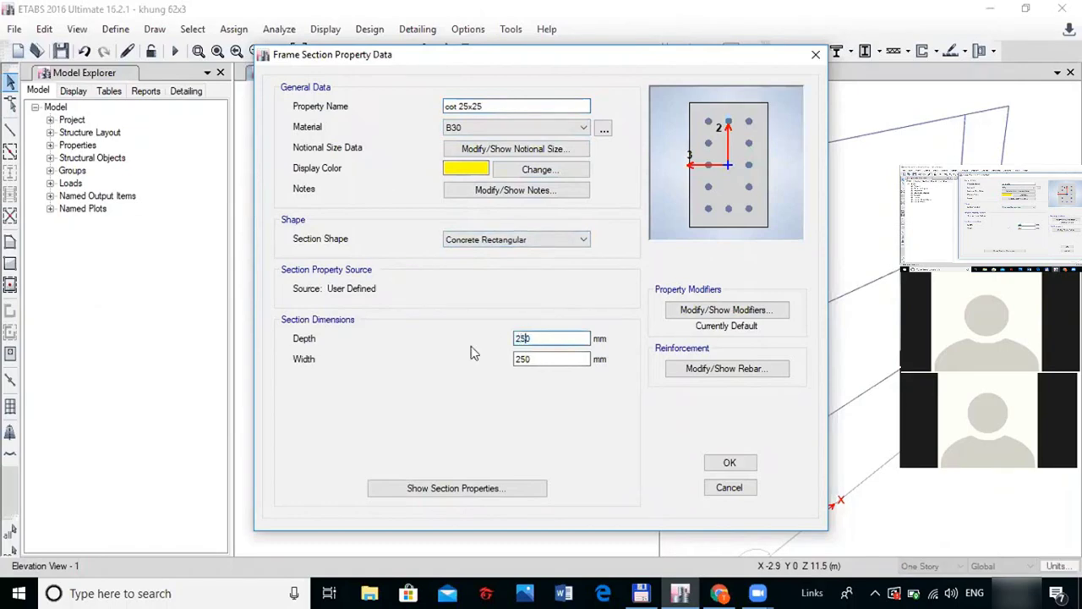
{"action": "left_click", "coordinate": [729, 464]}
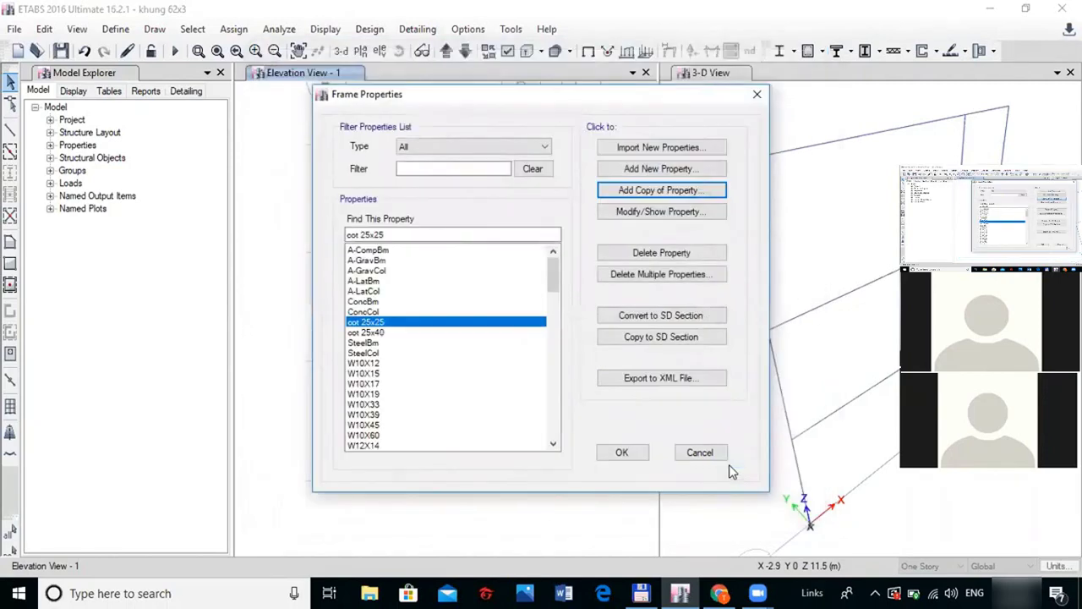
Copy the cot 25x25 section as a beam section named dam 25x60 with a depth of 600 mm
{"action": "left_click", "coordinate": [653, 193]}
{"action": "type", "text": "c"}
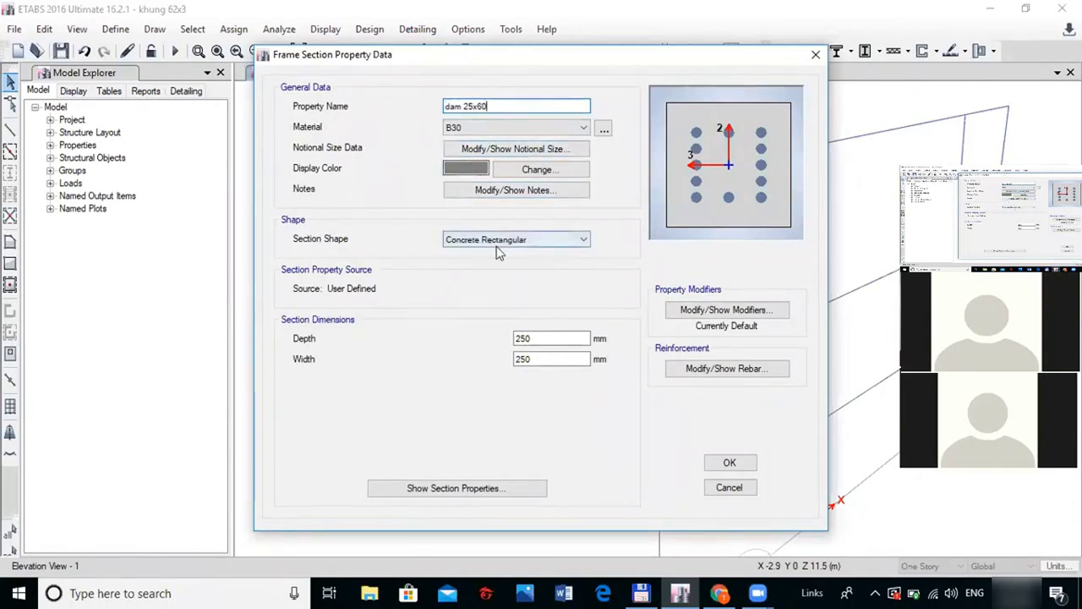
{"action": "double_click", "coordinate": [542, 336]}
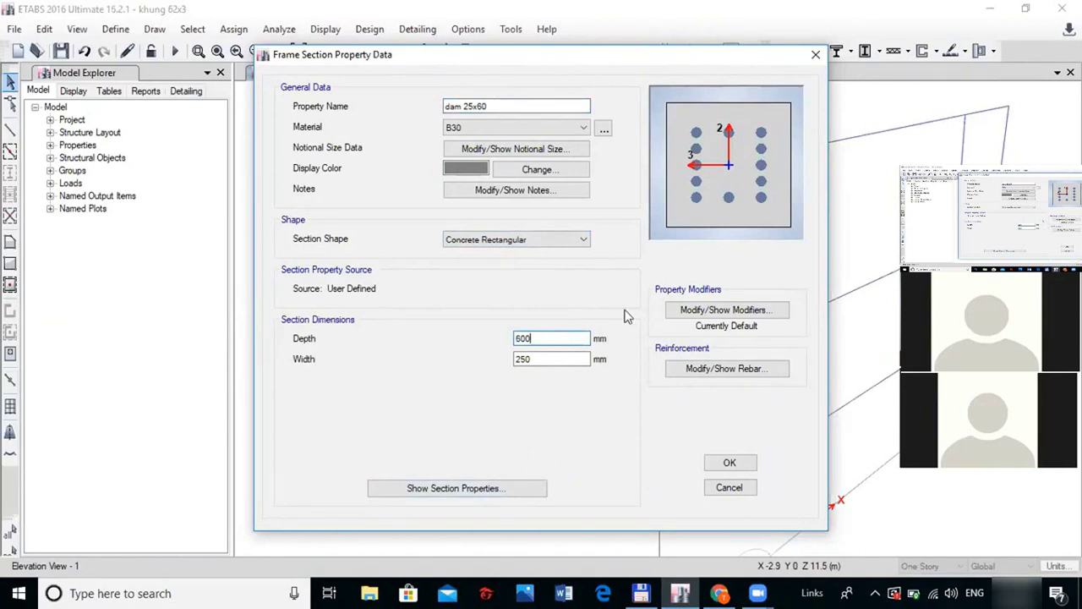
{"action": "left_click", "coordinate": [728, 483]}
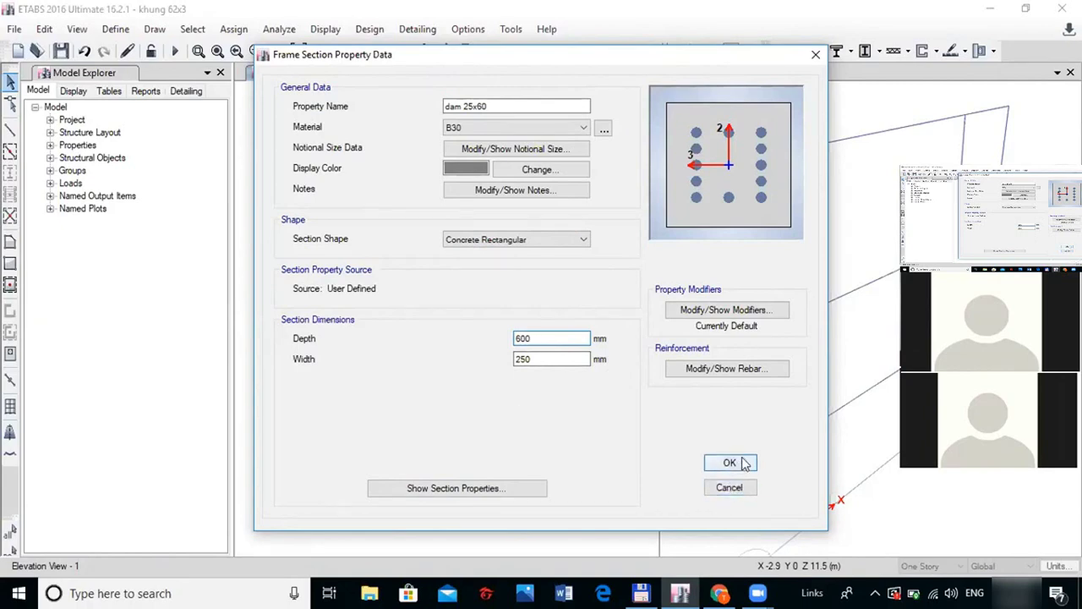
{"action": "left_click", "coordinate": [729, 463]}
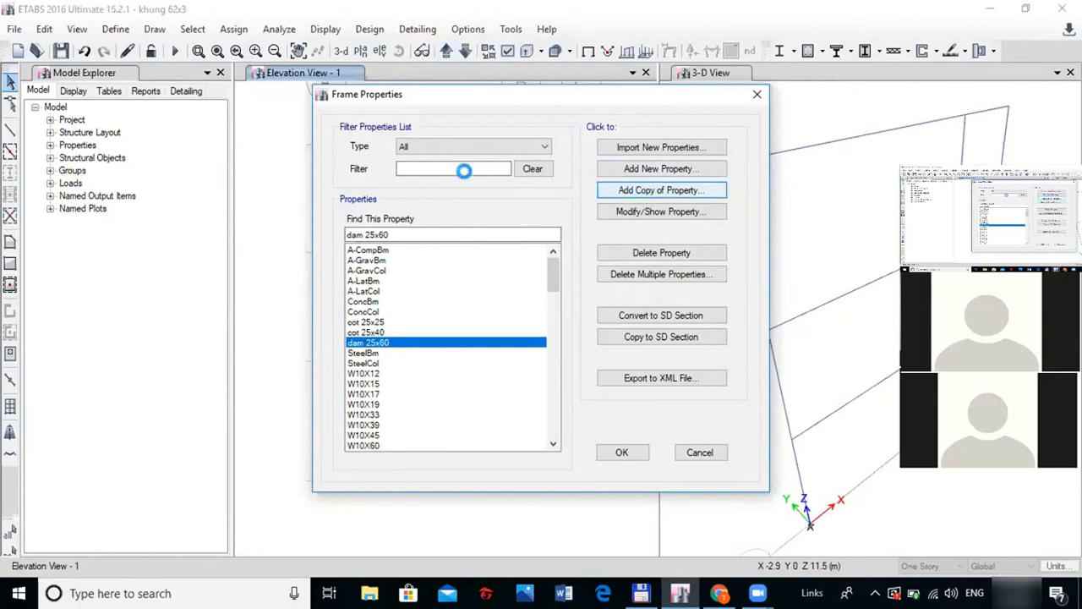
Copy the dam 25x60 section as dam 25x30 with a depth of 300 mm and save the frame property definitions
{"action": "left_click", "coordinate": [640, 192]}
{"action": "type", "text": "dam 25x30"}
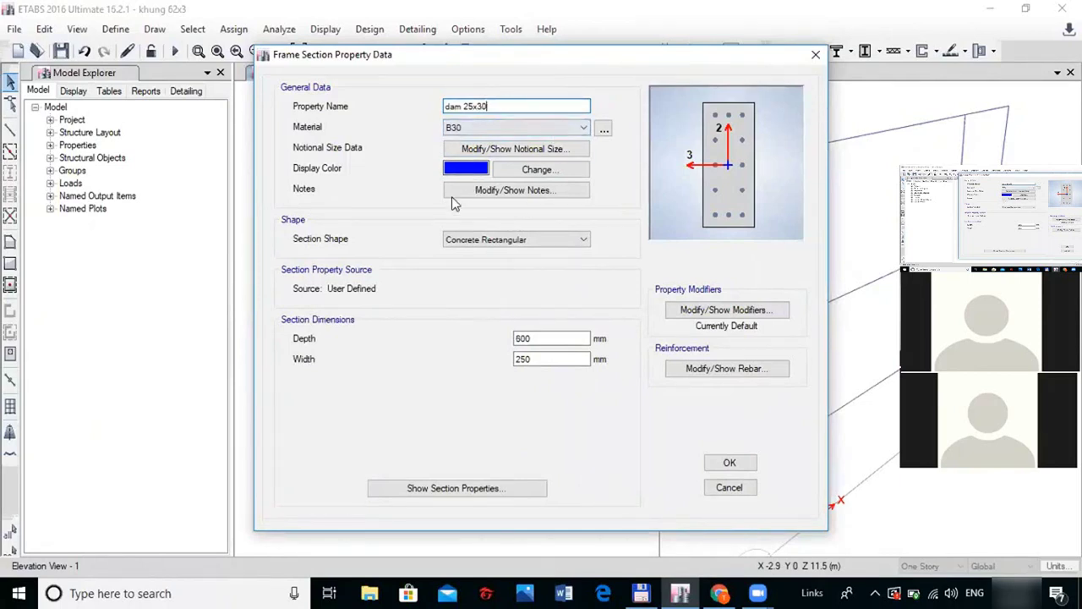
{"action": "left_click", "coordinate": [563, 339]}
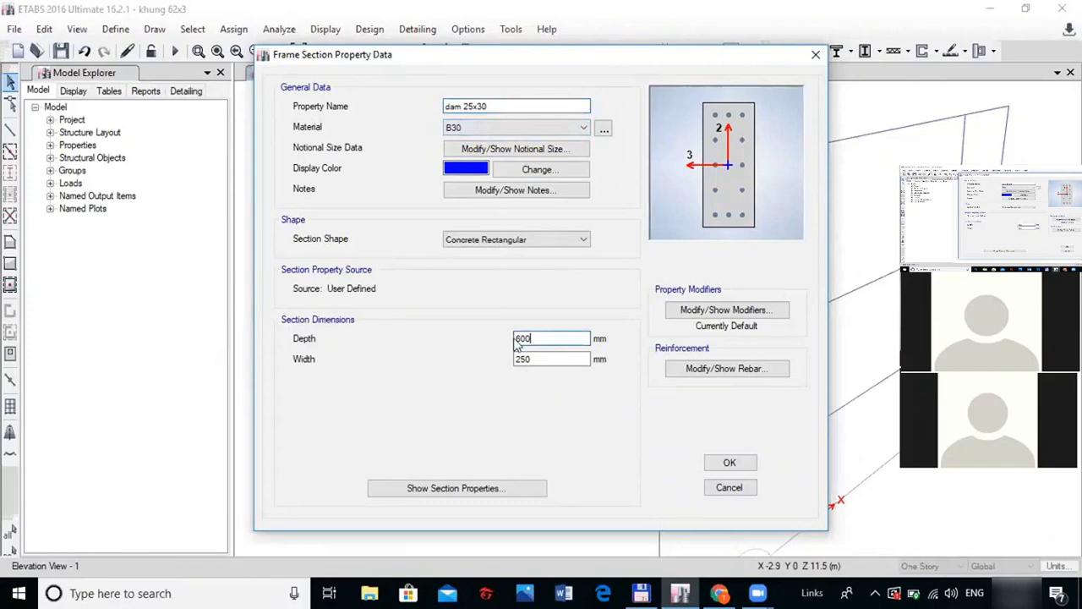
{"action": "type", "text": "3"}
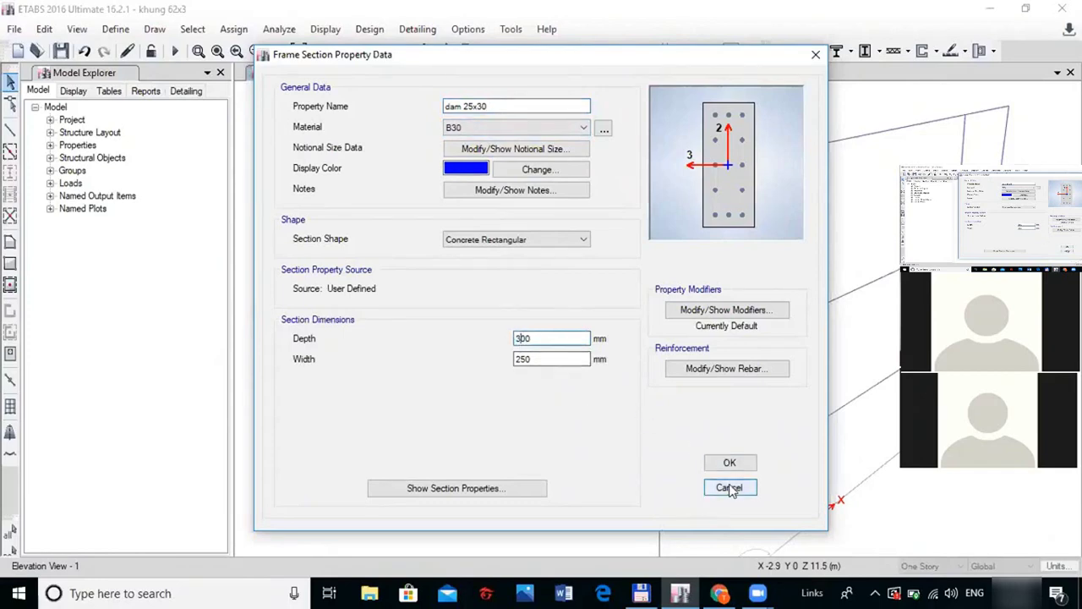
{"action": "left_click", "coordinate": [753, 462]}
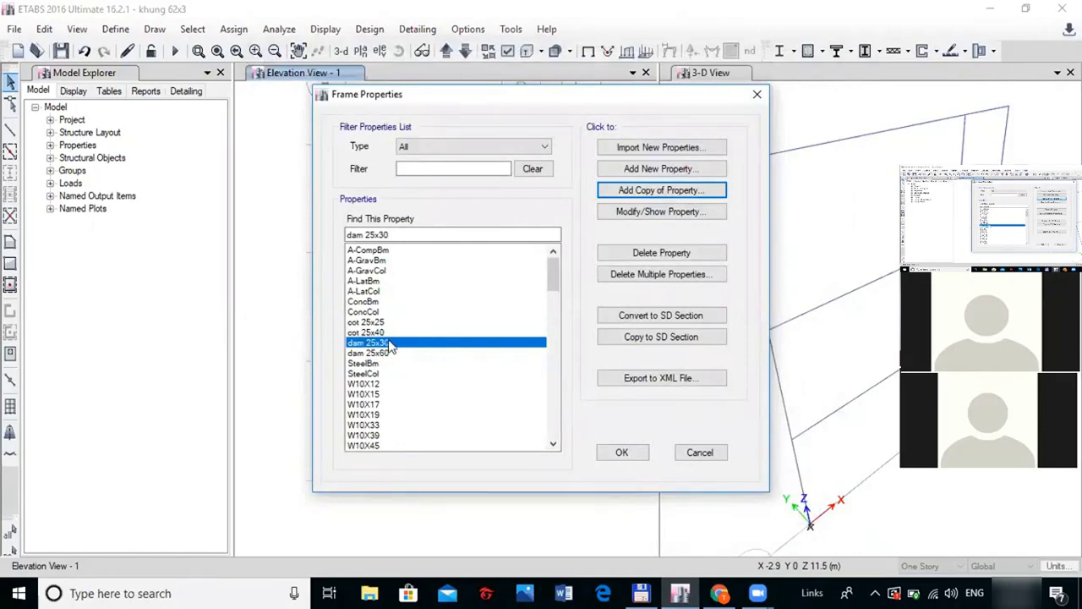
{"action": "left_click", "coordinate": [632, 457]}
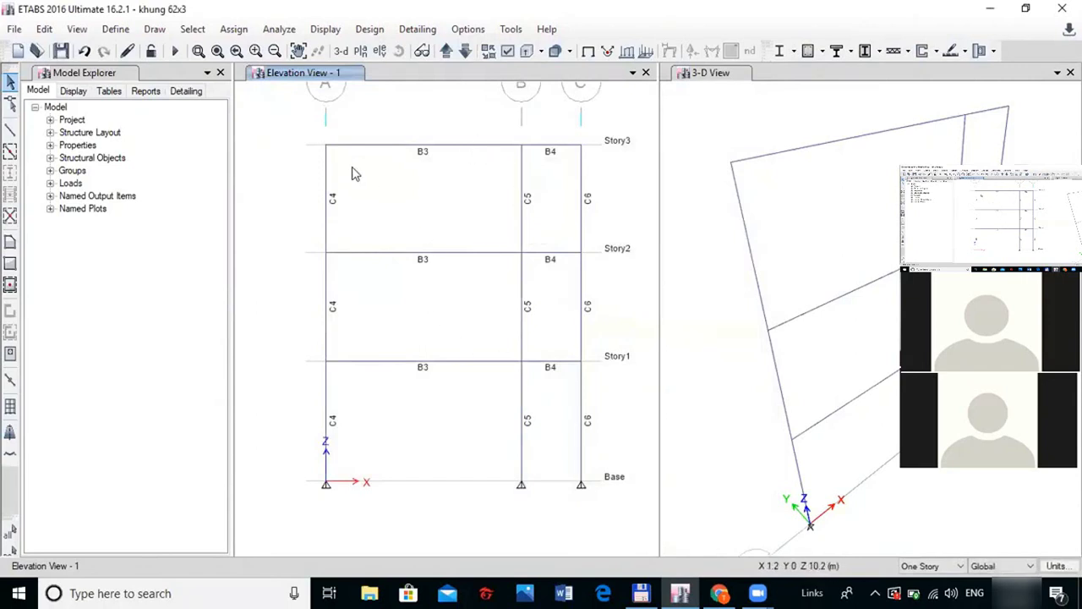
Assign the cot 25x40 section to all columns on grid lines A and B in the elevation view
{"action": "left_click_drag", "start_coordinate": [302, 132], "coordinate": [355, 494]}
{"action": "left_click_drag", "start_coordinate": [488, 113], "coordinate": [541, 513]}
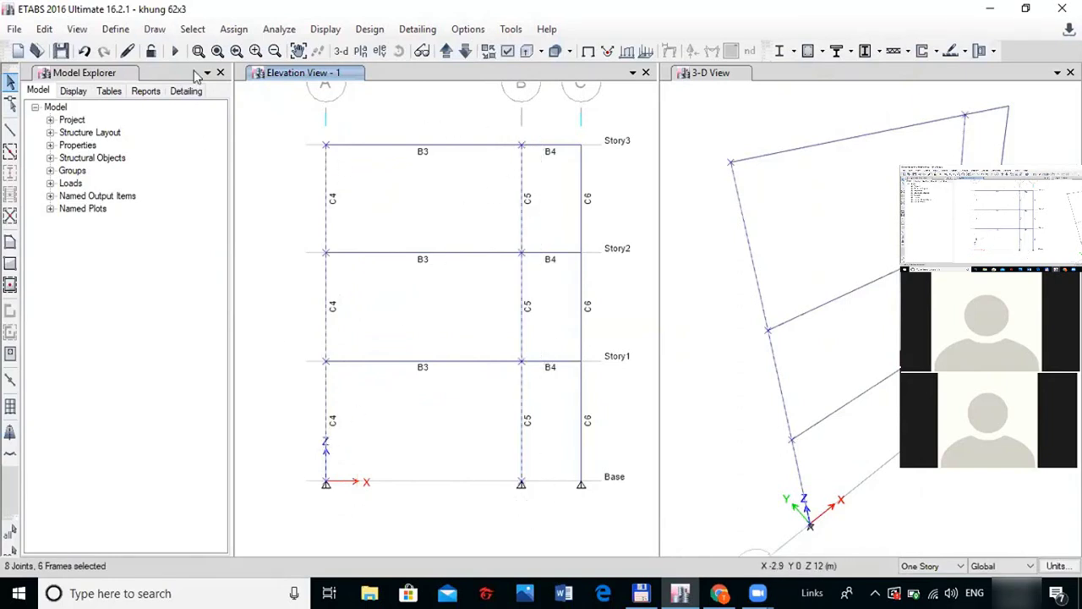
{"action": "left_click", "coordinate": [233, 31]}
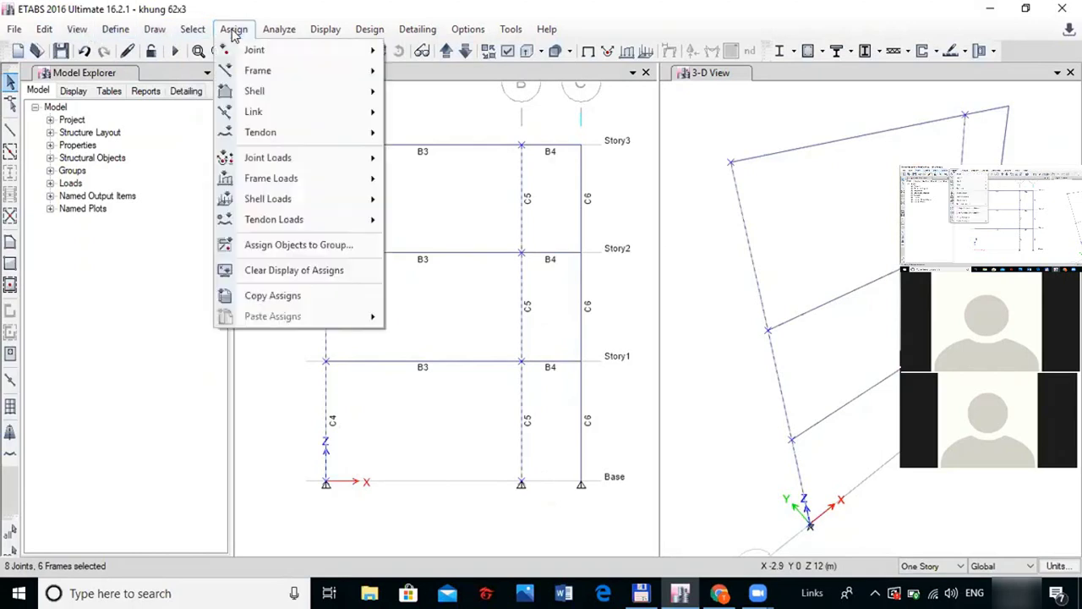
{"action": "mouse_move", "coordinate": [273, 71]}
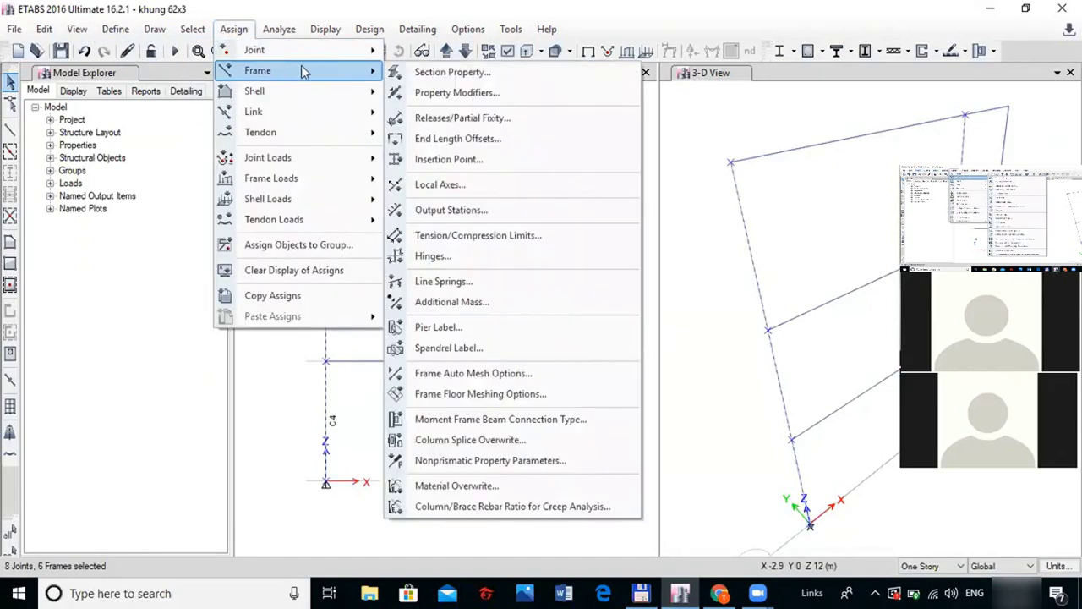
{"action": "left_click", "coordinate": [435, 74]}
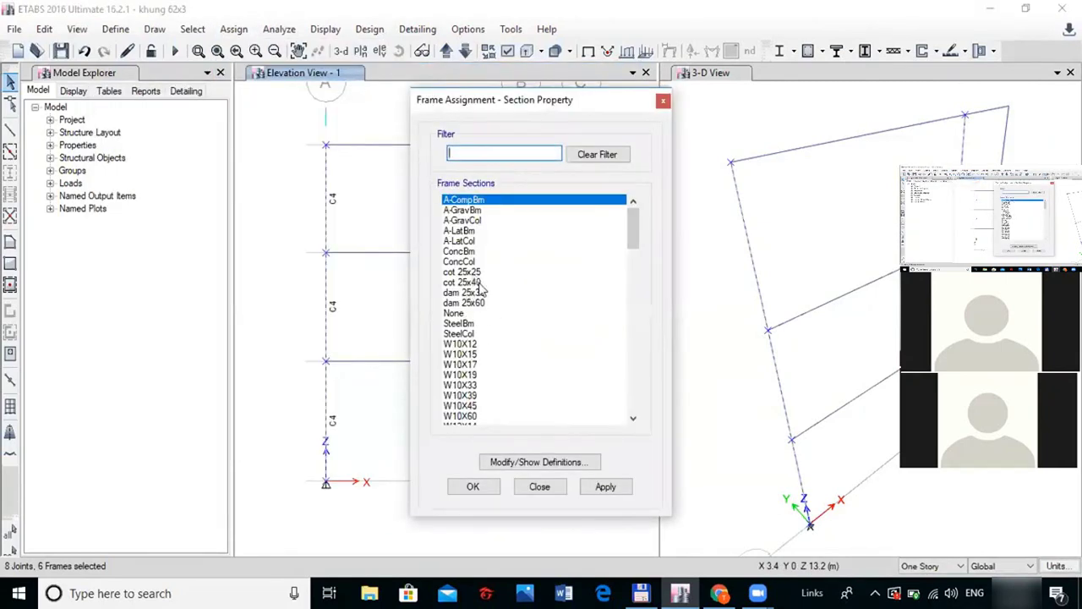
{"action": "left_click", "coordinate": [474, 283]}
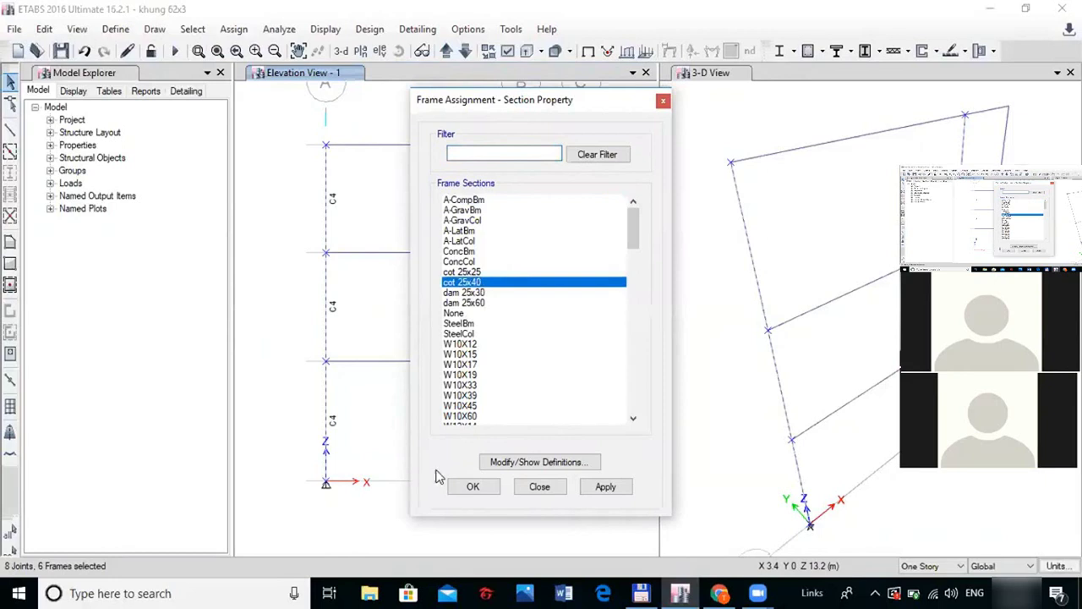
{"action": "left_click", "coordinate": [602, 487]}
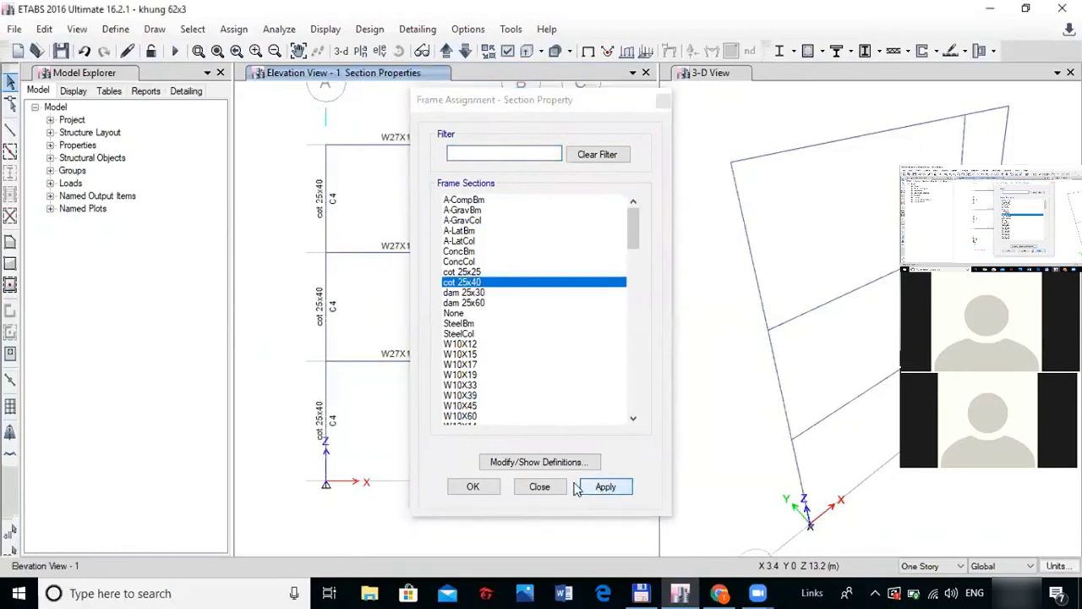
{"action": "left_click", "coordinate": [475, 486]}
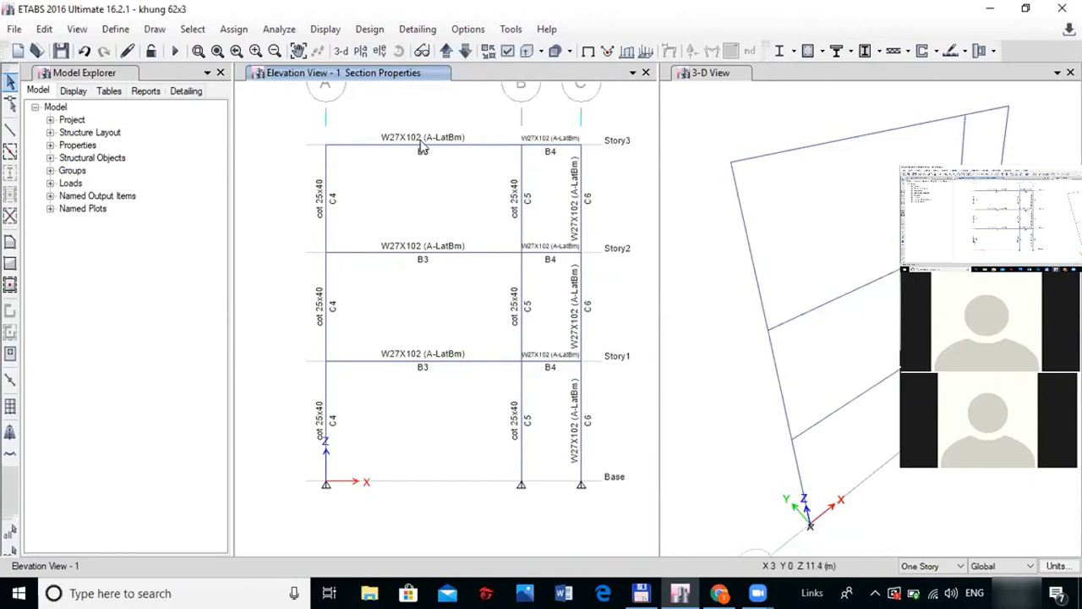
Select all three columns on grid line C in the elevation view
{"action": "left_click_drag", "start_coordinate": [564, 133], "coordinate": [604, 510]}
{"action": "left_click", "coordinate": [234, 29]}
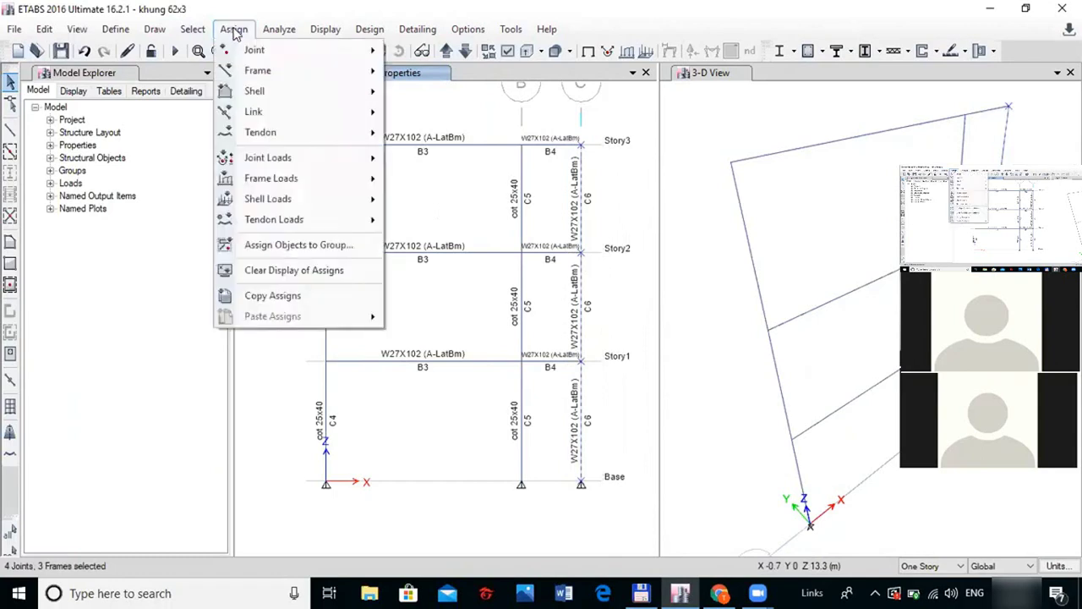
{"action": "mouse_move", "coordinate": [330, 71]}
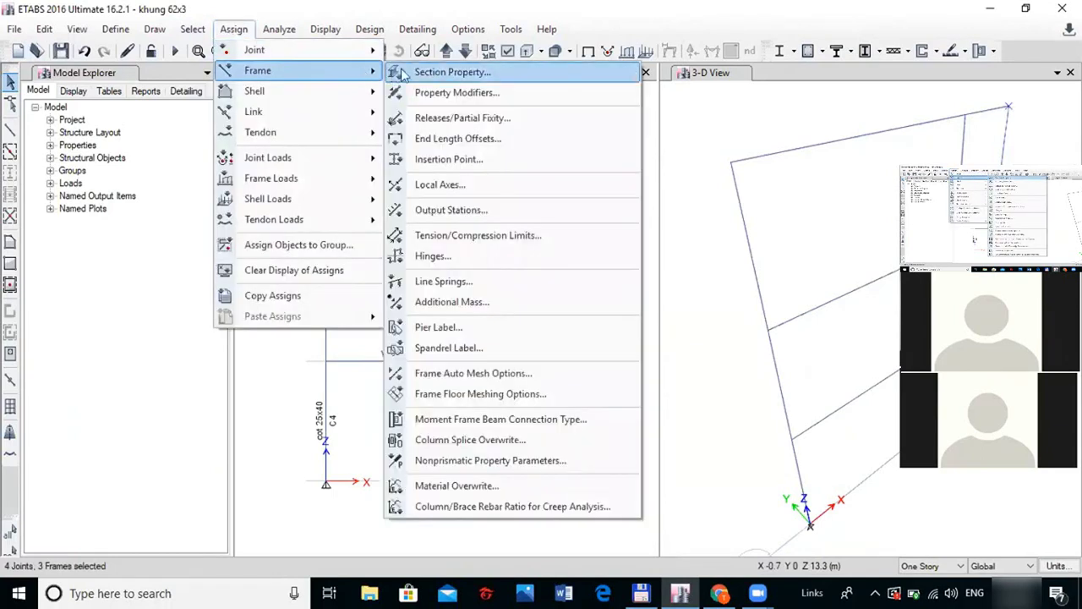
{"action": "left_click", "coordinate": [458, 93]}
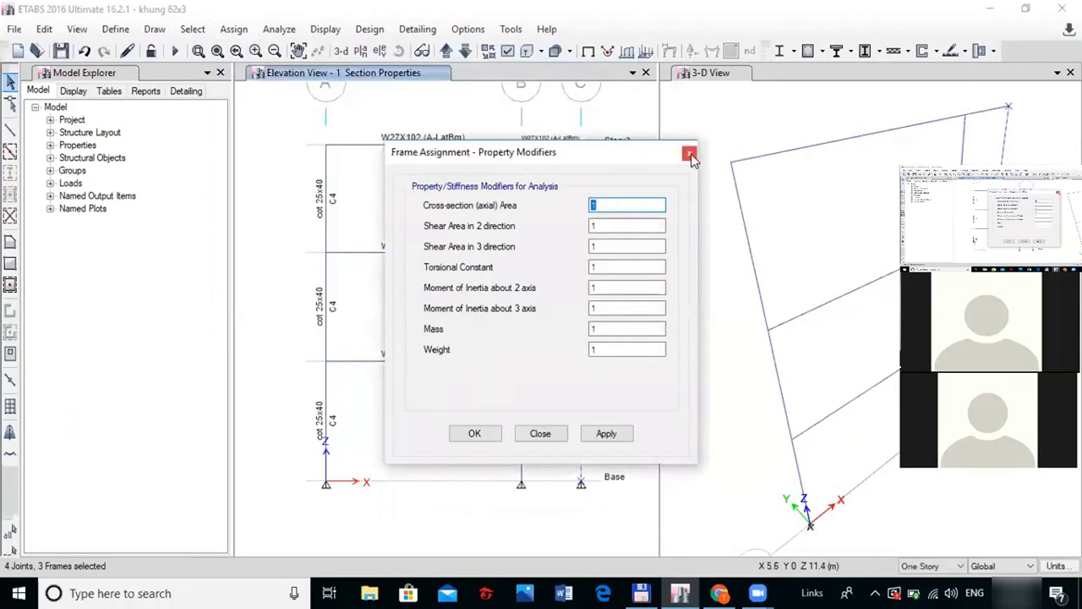
{"action": "left_click", "coordinate": [690, 154]}
{"action": "left_click", "coordinate": [233, 28]}
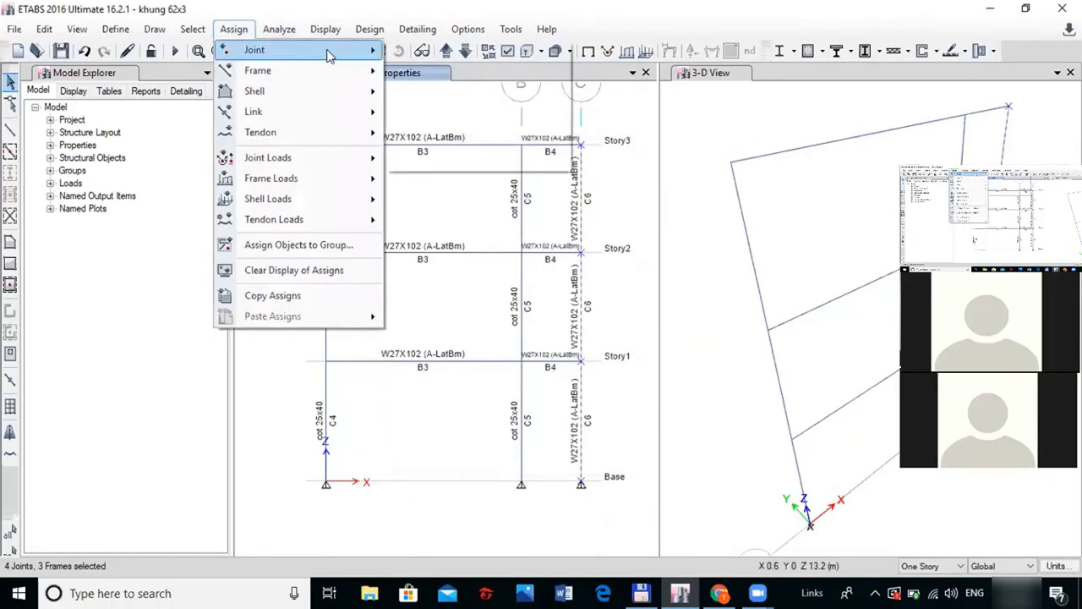
{"action": "left_click", "coordinate": [233, 29]}
Assign the cot 25x25 frame section to the selected columns on grid line C
{"action": "left_click", "coordinate": [233, 29]}
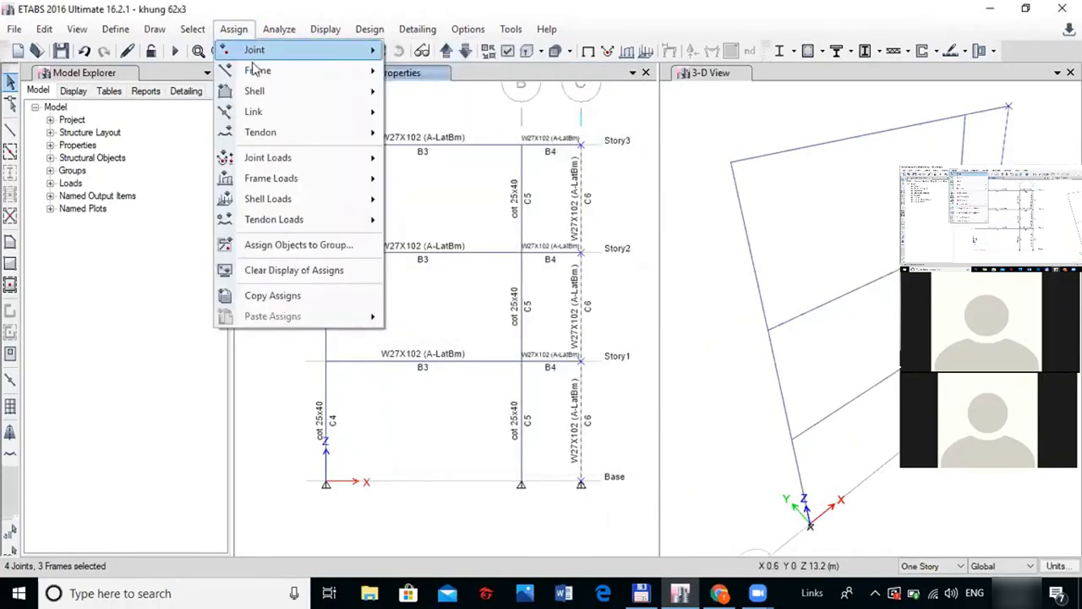
{"action": "mouse_move", "coordinate": [350, 72]}
{"action": "left_click", "coordinate": [436, 74]}
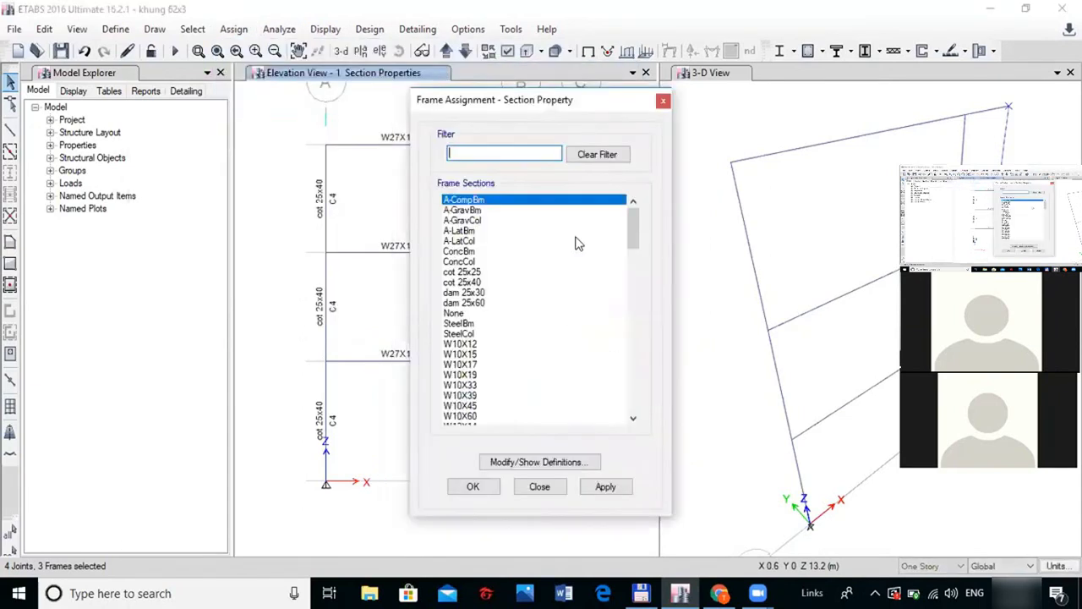
{"action": "left_click", "coordinate": [472, 272]}
{"action": "left_click", "coordinate": [602, 488]}
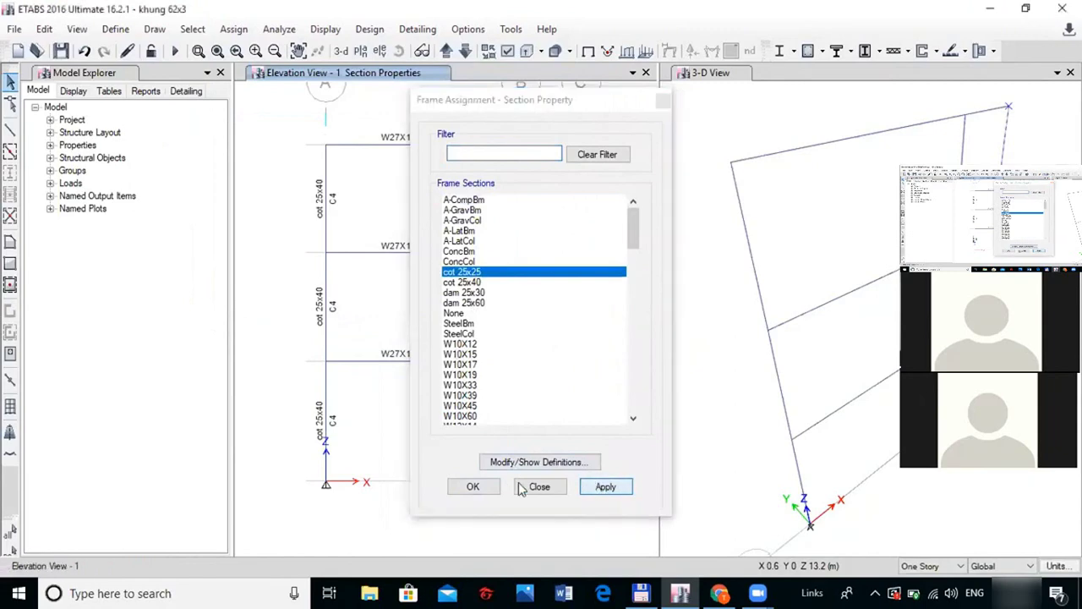
{"action": "left_click_drag", "start_coordinate": [486, 101], "coordinate": [227, 148]}
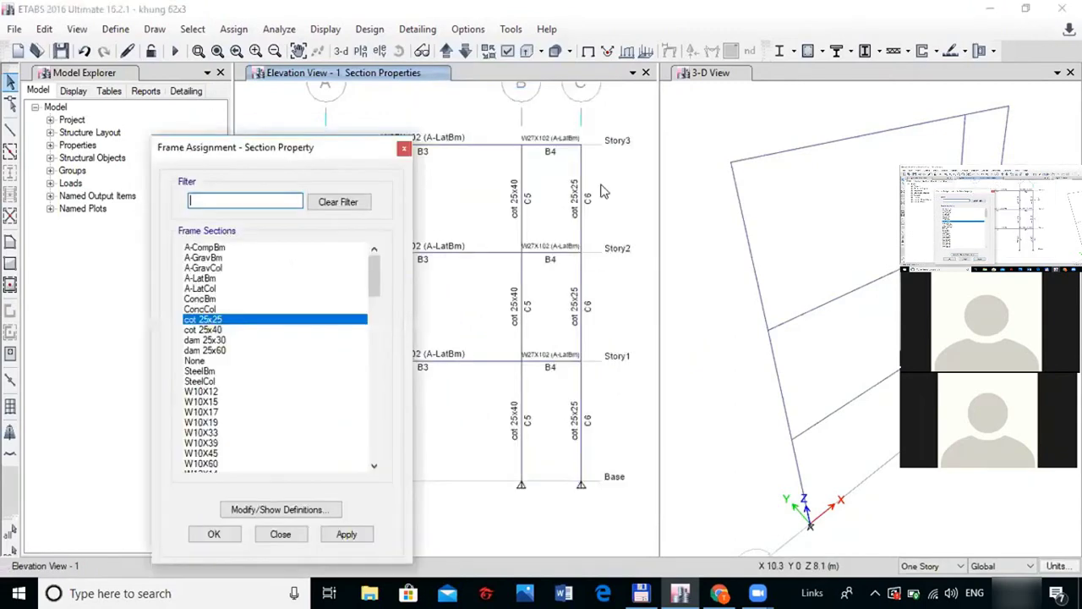
{"action": "left_click", "coordinate": [214, 534]}
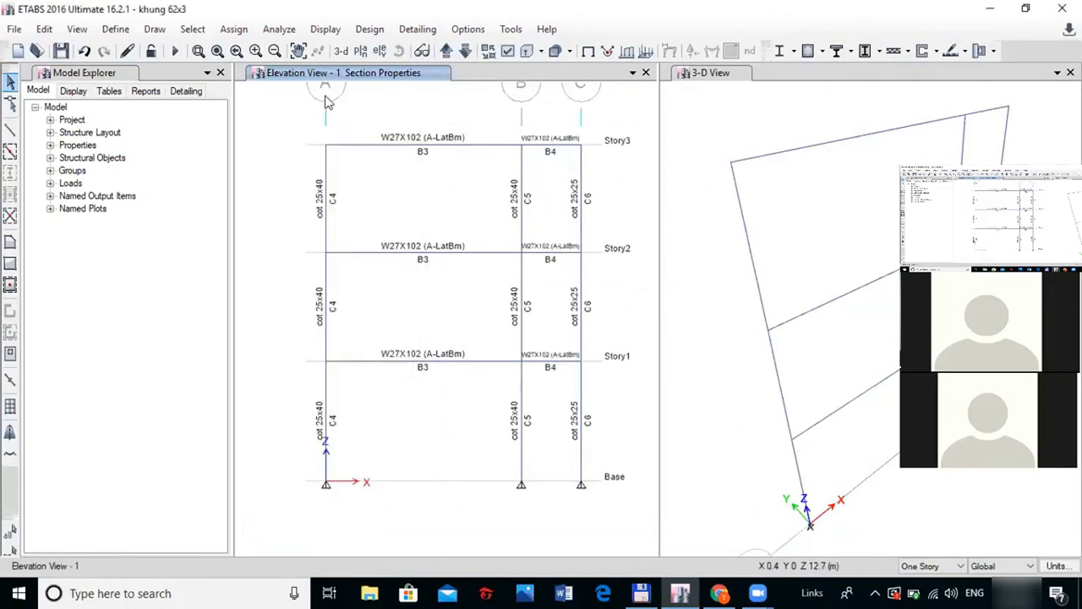
Assign the dam 25x60 section to the beams between grid lines A and B on all three stories
{"action": "left_click_drag", "start_coordinate": [317, 129], "coordinate": [539, 180]}
{"action": "left_click_drag", "start_coordinate": [312, 230], "coordinate": [551, 282]}
{"action": "left_click_drag", "start_coordinate": [310, 338], "coordinate": [538, 377]}
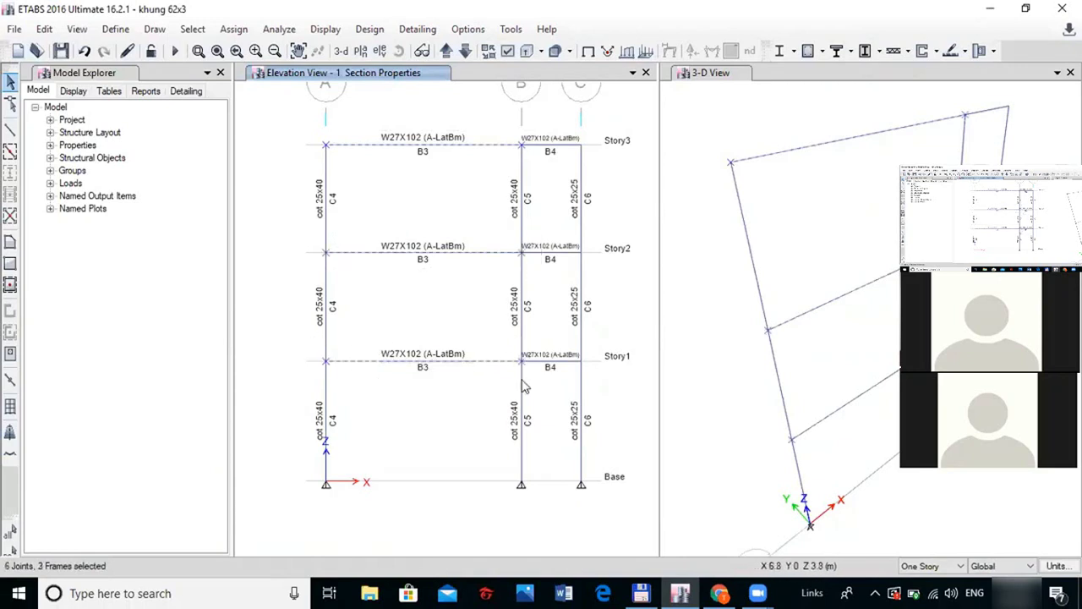
{"action": "left_click", "coordinate": [240, 30]}
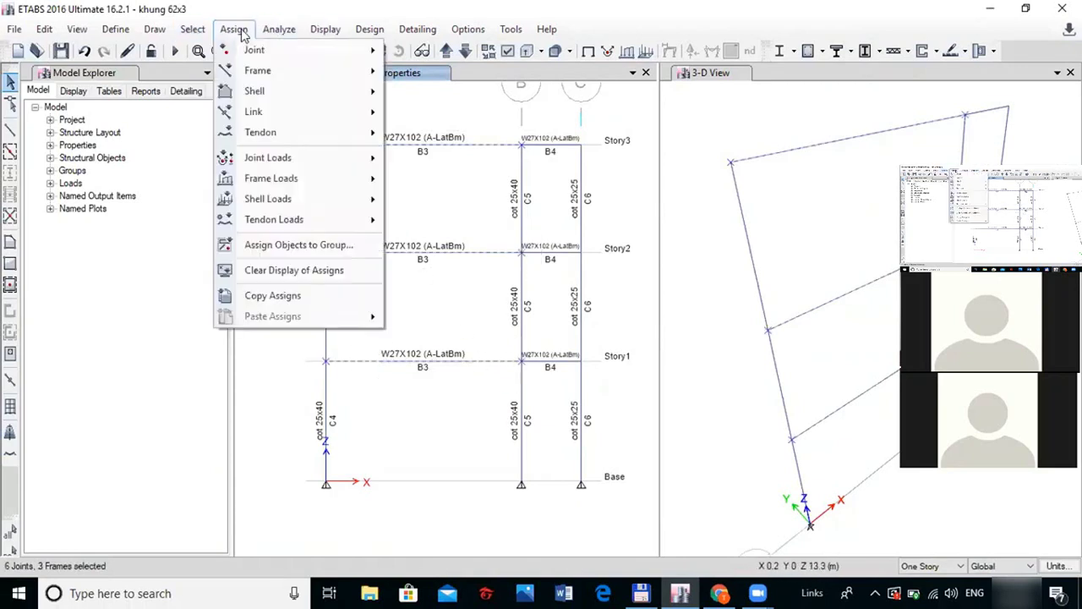
{"action": "mouse_move", "coordinate": [334, 74]}
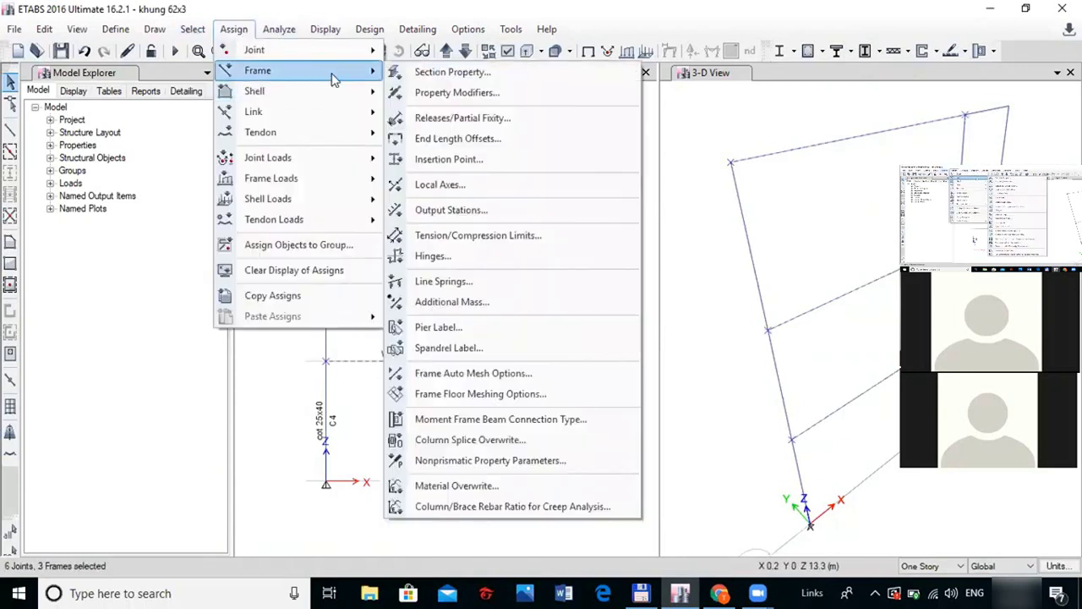
{"action": "left_click", "coordinate": [435, 76]}
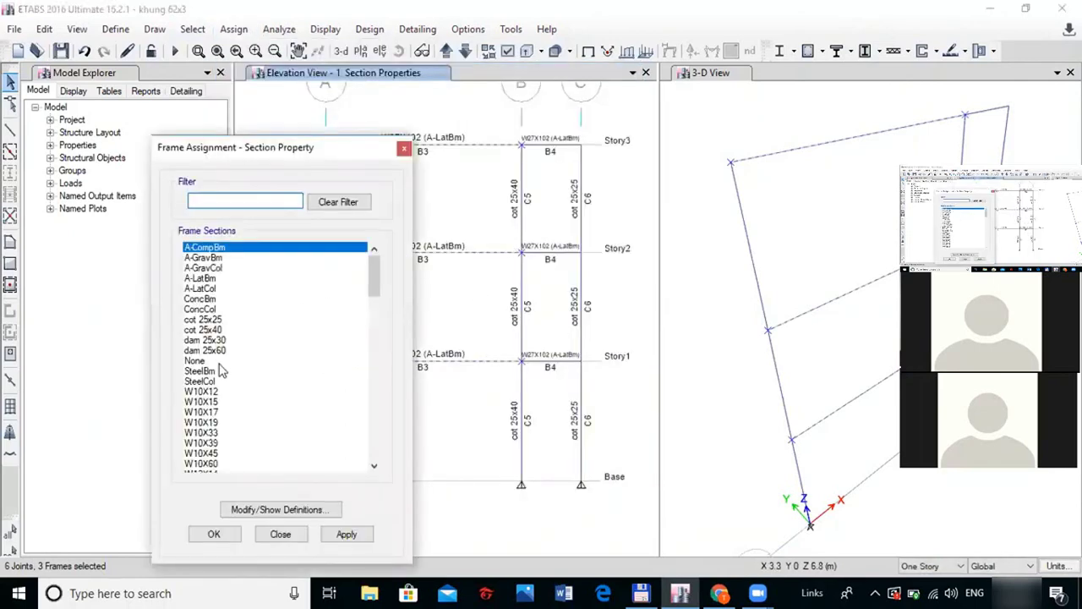
{"action": "left_click", "coordinate": [225, 350]}
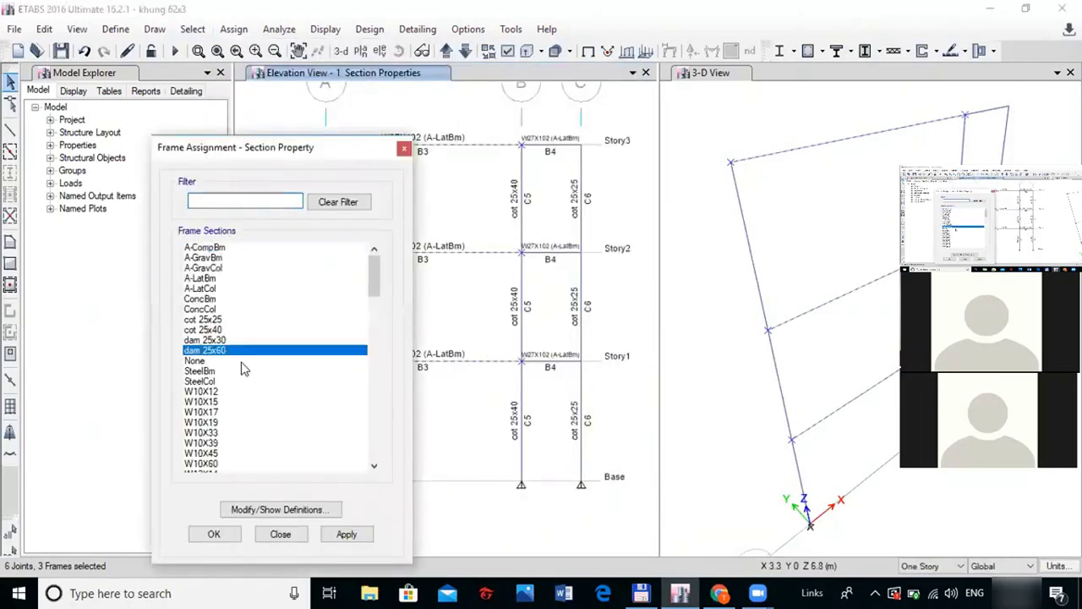
{"action": "left_click", "coordinate": [344, 535]}
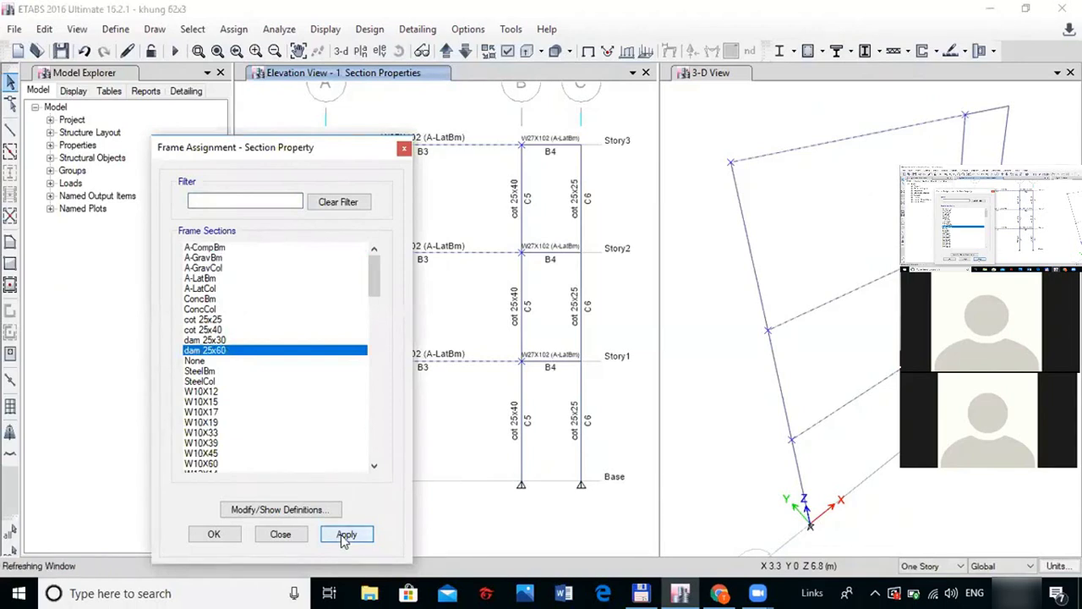
{"action": "left_click", "coordinate": [214, 535]}
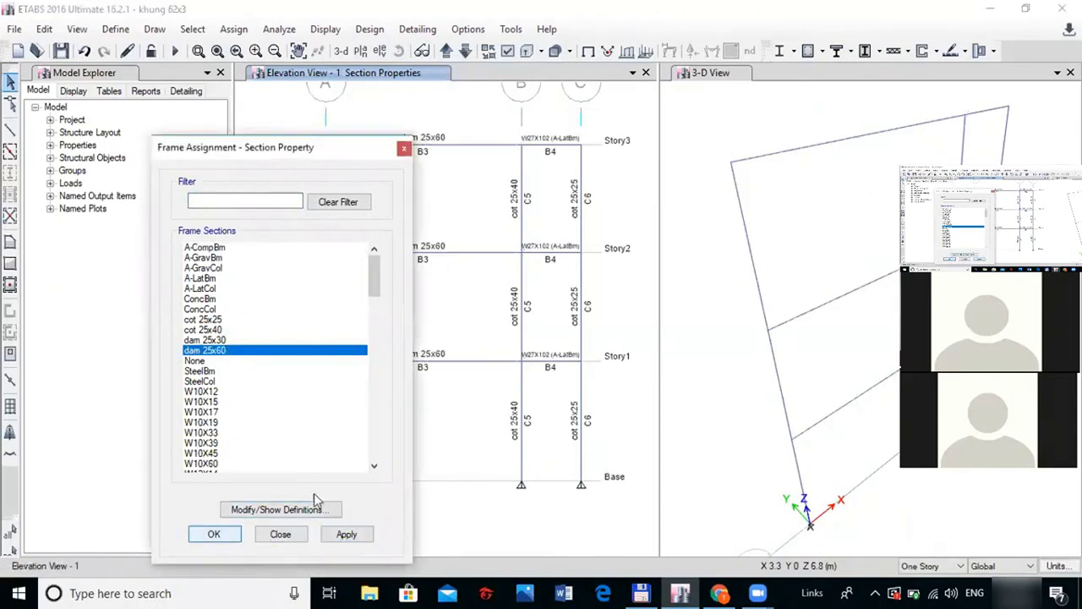
Assign the dam 25x30 section to the beams between grid lines B and C on all three stories
{"action": "left_click_drag", "start_coordinate": [505, 121], "coordinate": [599, 171]}
{"action": "left_click_drag", "start_coordinate": [500, 227], "coordinate": [575, 257]}
{"action": "left_click_drag", "start_coordinate": [507, 337], "coordinate": [602, 392]}
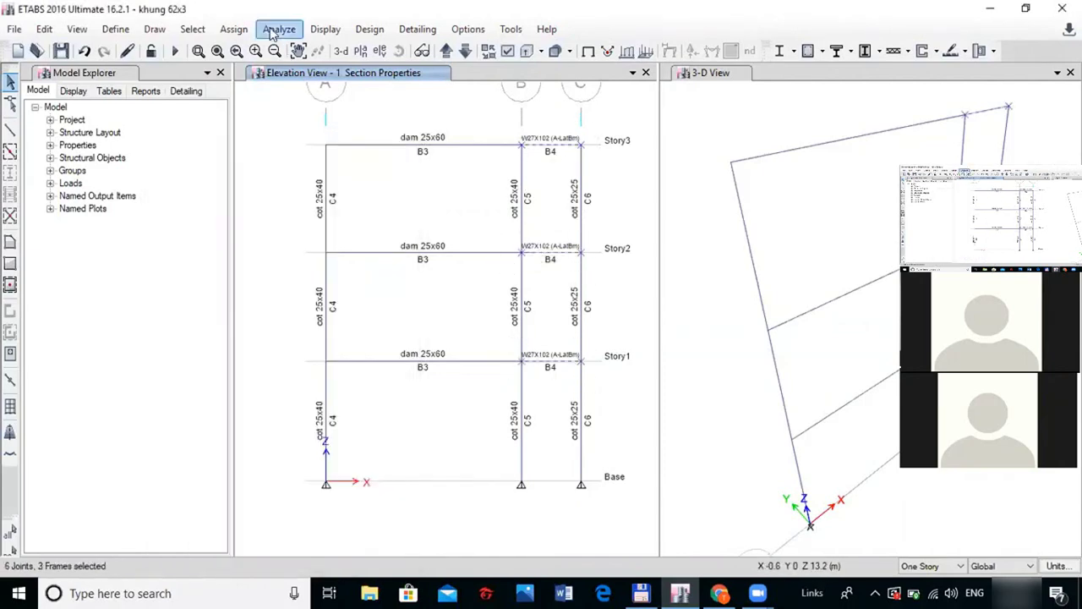
{"action": "left_click", "coordinate": [233, 29]}
{"action": "mouse_move", "coordinate": [329, 78]}
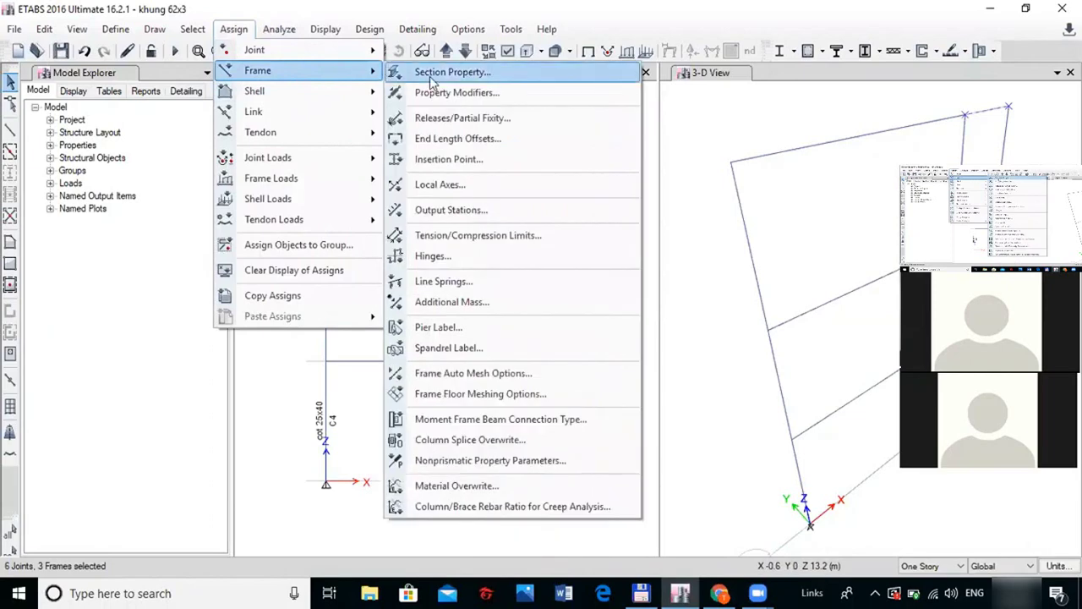
{"action": "left_click", "coordinate": [448, 72]}
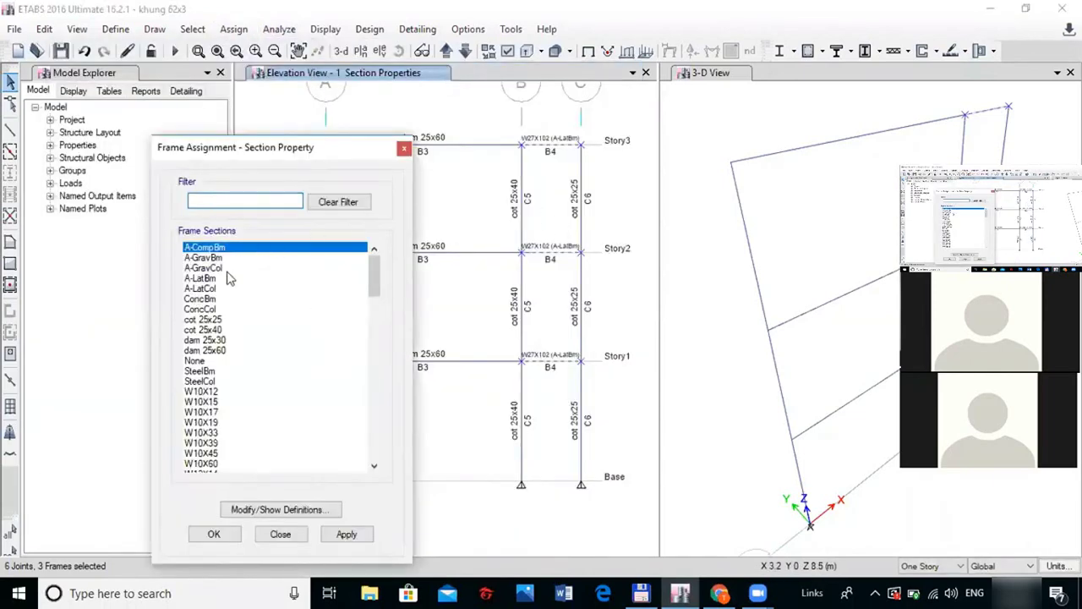
{"action": "left_click", "coordinate": [218, 340]}
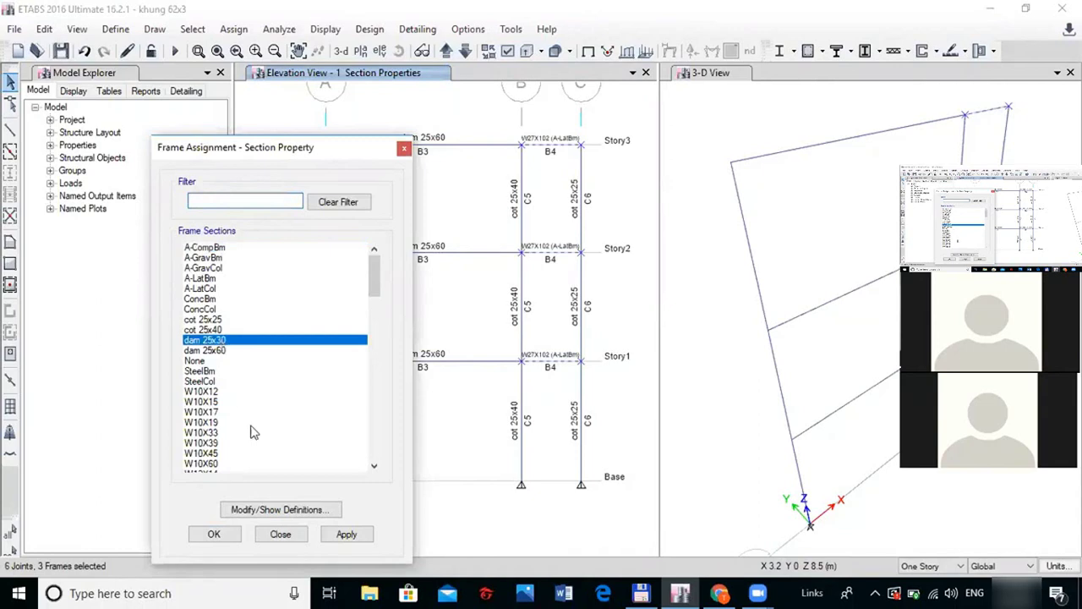
{"action": "left_click", "coordinate": [347, 534]}
{"action": "left_click", "coordinate": [196, 535]}
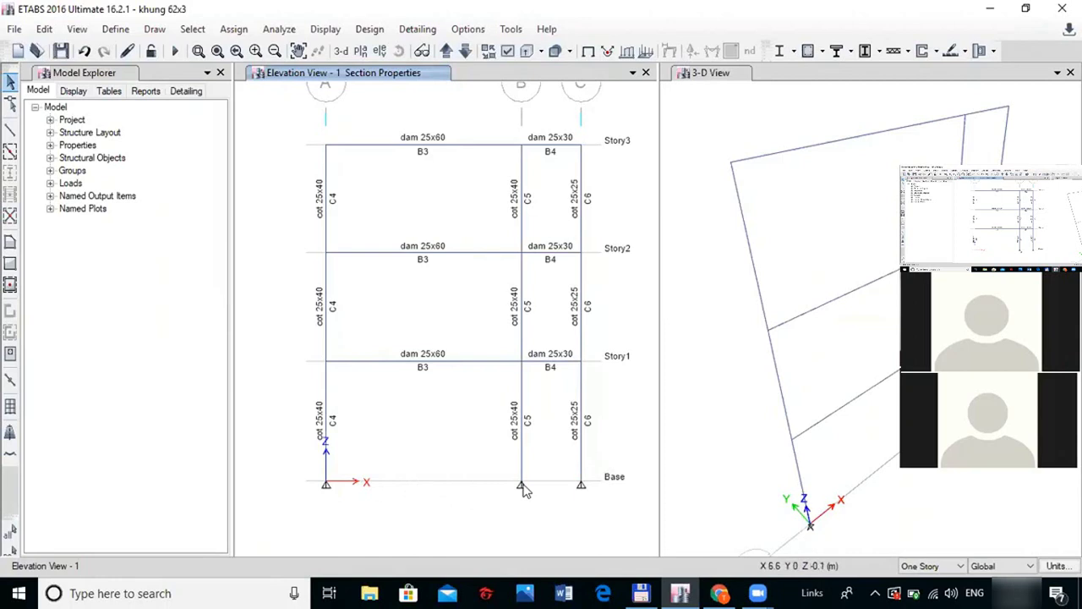
Assign fixed restraints, with all translations and rotations restrained, to the three column base joints
{"action": "left_click_drag", "start_coordinate": [307, 460], "coordinate": [601, 515]}
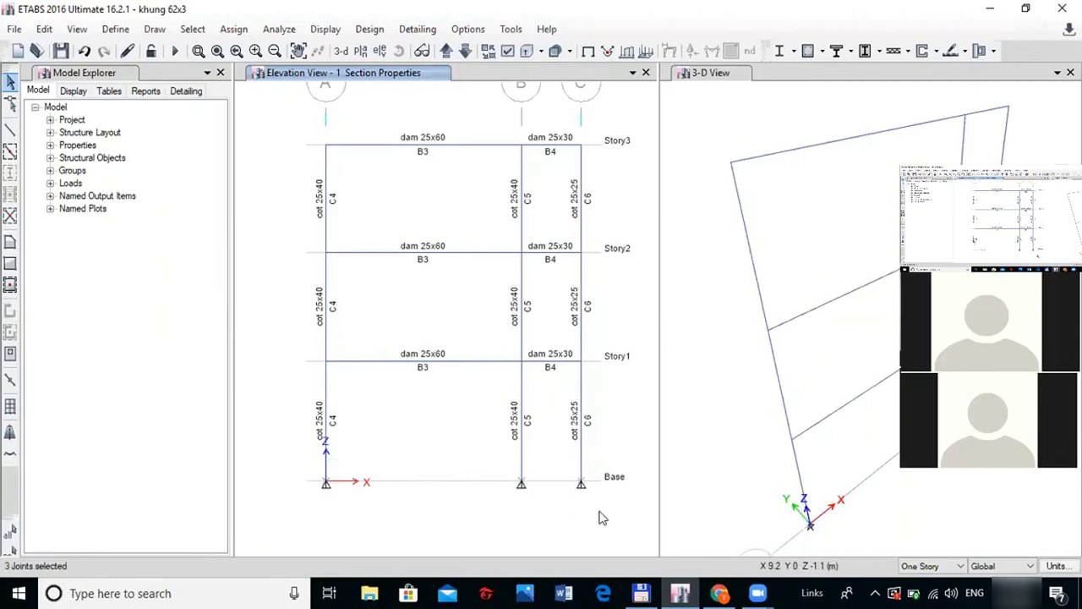
{"action": "left_click", "coordinate": [234, 29]}
{"action": "mouse_move", "coordinate": [307, 50]}
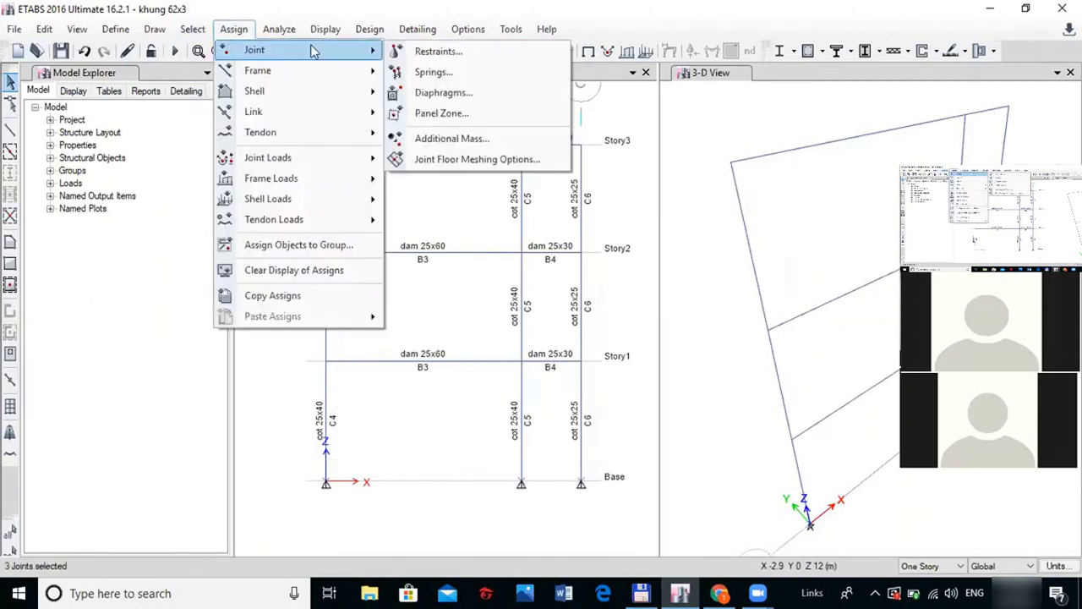
{"action": "left_click", "coordinate": [436, 51]}
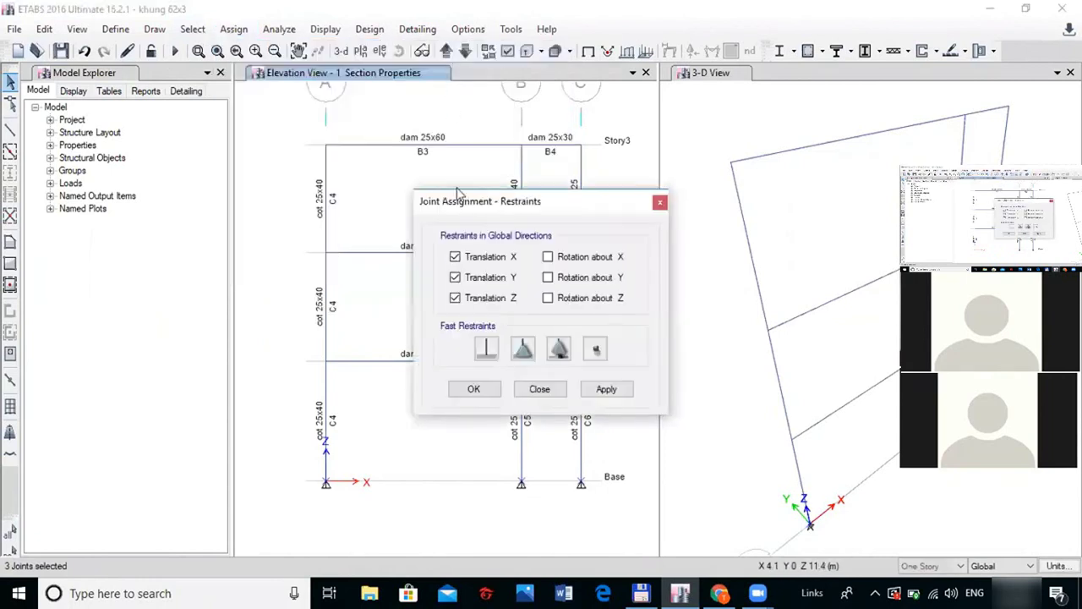
{"action": "left_click", "coordinate": [487, 353]}
{"action": "left_click", "coordinate": [602, 391]}
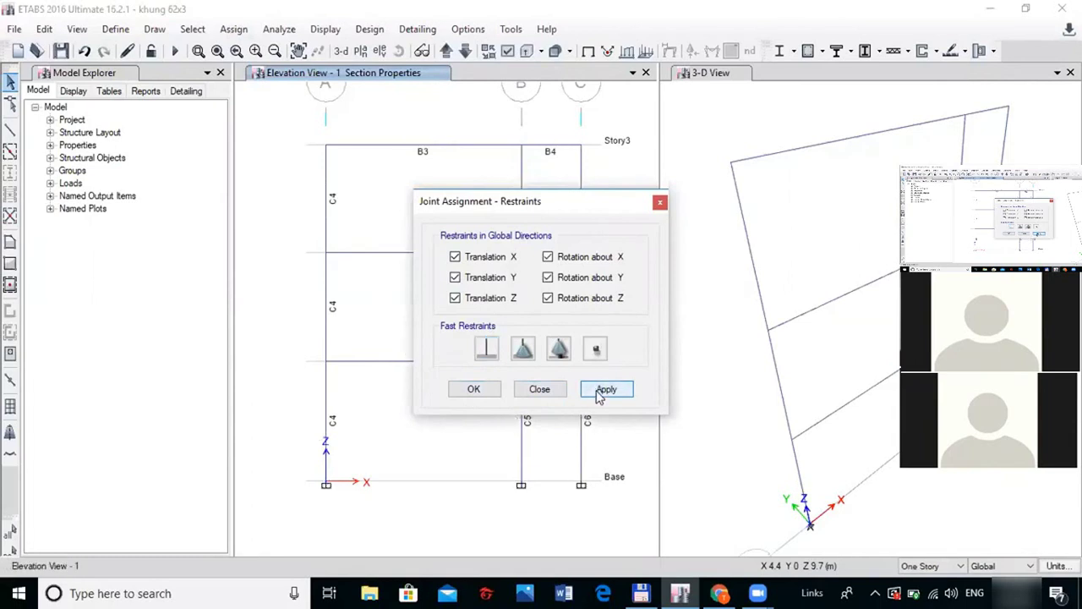
{"action": "left_click", "coordinate": [475, 392]}
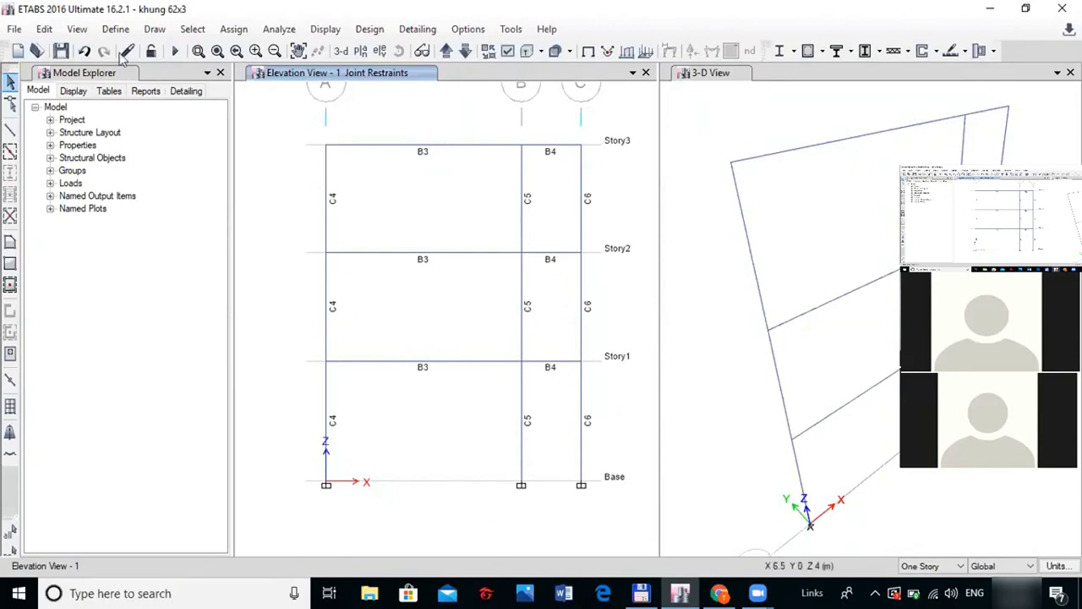
Switch to the course page in Chrome and review the listed steps for modelling and loading the plane frame
{"action": "left_click", "coordinate": [720, 593]}
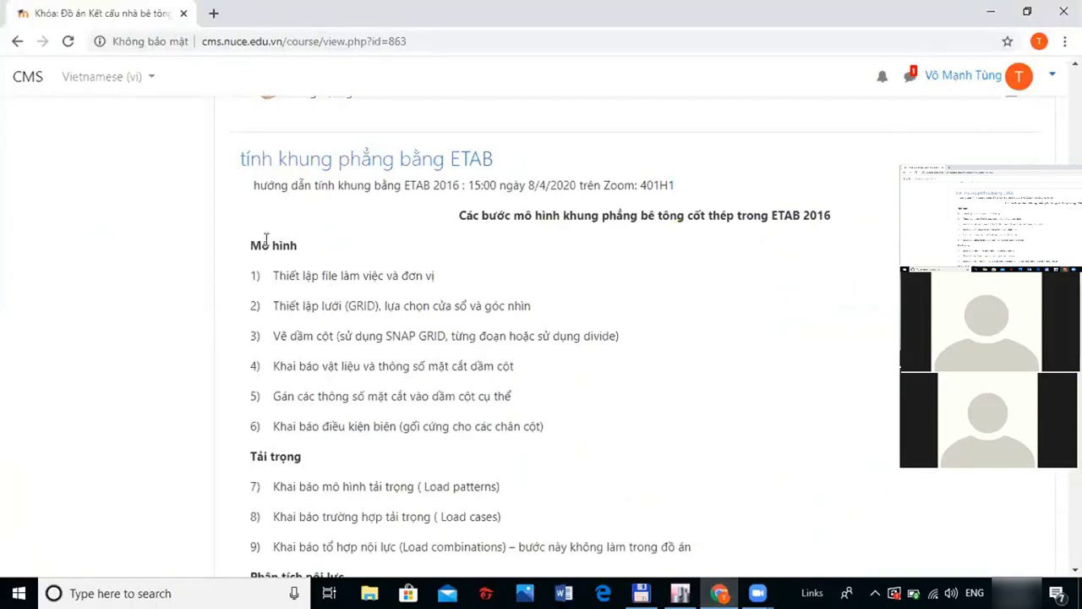
{"action": "scroll", "coordinate": [370, 330], "scroll_direction": "down", "scroll_amount": 3}
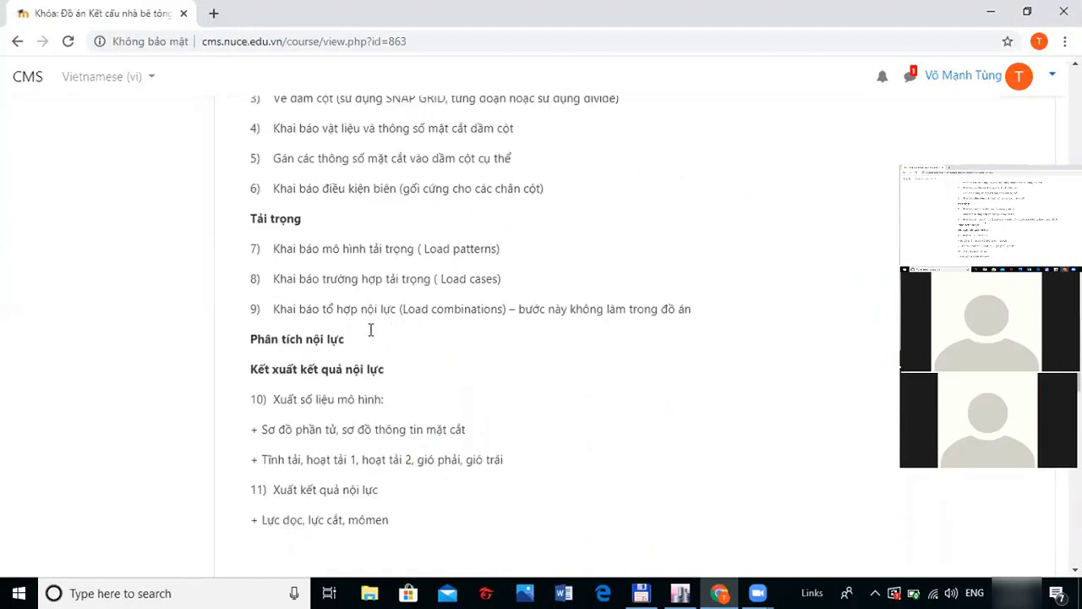
{"action": "scroll", "coordinate": [370, 330], "scroll_direction": "up", "scroll_amount": 1}
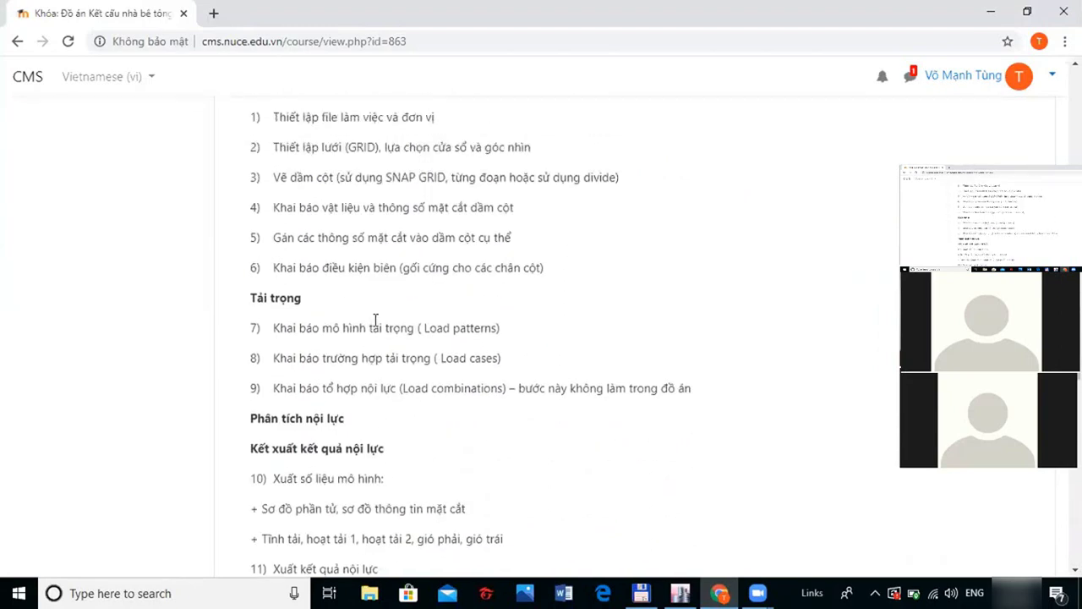
{"action": "scroll", "coordinate": [376, 320], "scroll_direction": "down", "scroll_amount": 2}
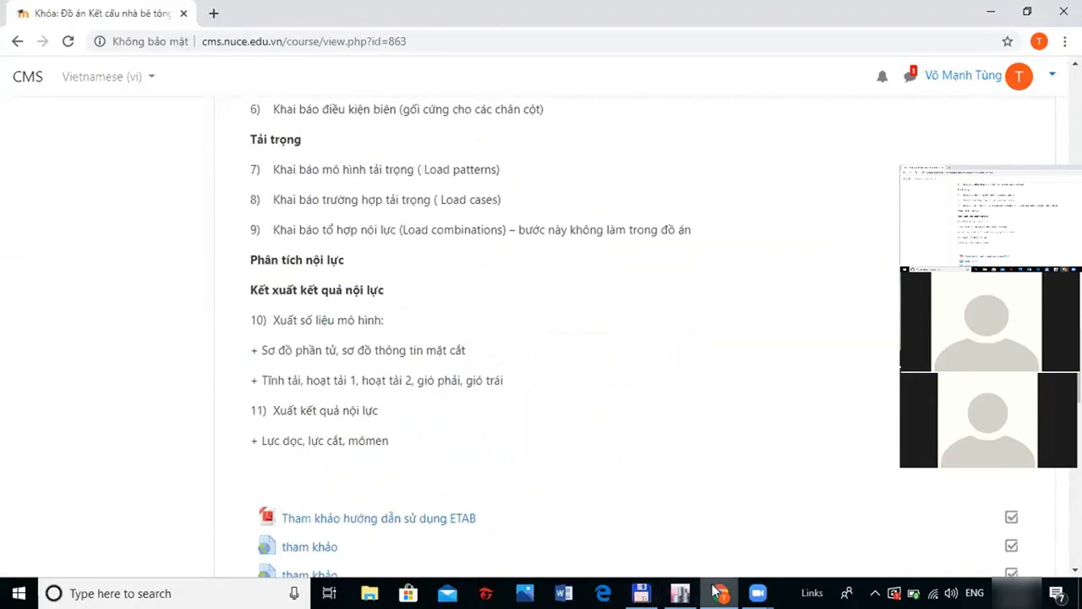
Switch back to ETABS and rename the Dead load pattern as TT, with type Dead
{"action": "left_click", "coordinate": [685, 592]}
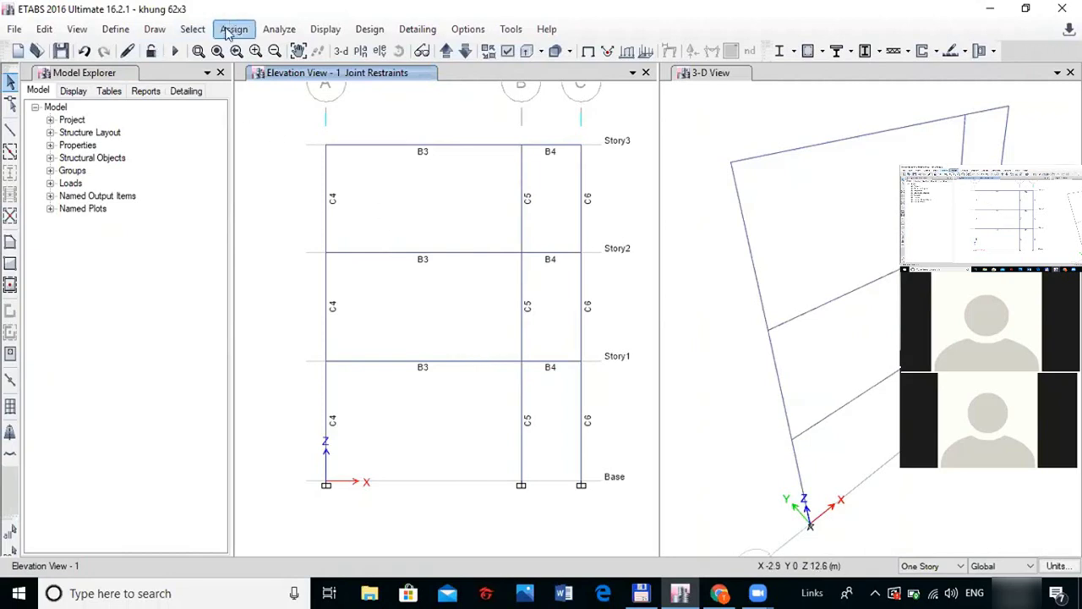
{"action": "left_click", "coordinate": [116, 30]}
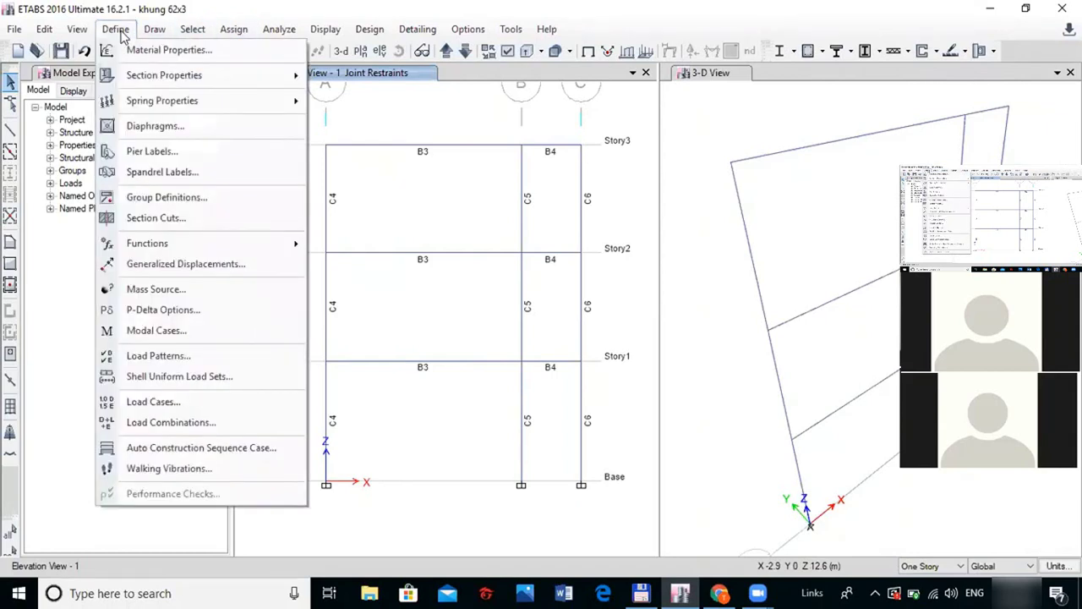
{"action": "left_click", "coordinate": [195, 356]}
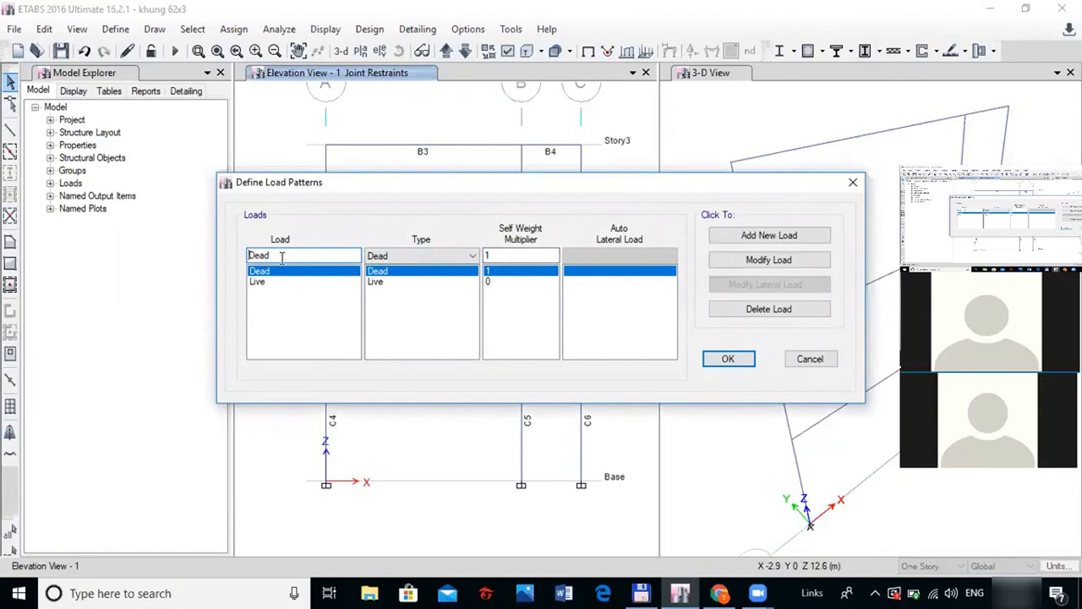
{"action": "left_click_drag", "start_coordinate": [282, 258], "coordinate": [175, 273]}
{"action": "type", "text": "TT"}
{"action": "left_click", "coordinate": [437, 256]}
{"action": "left_click", "coordinate": [437, 256]}
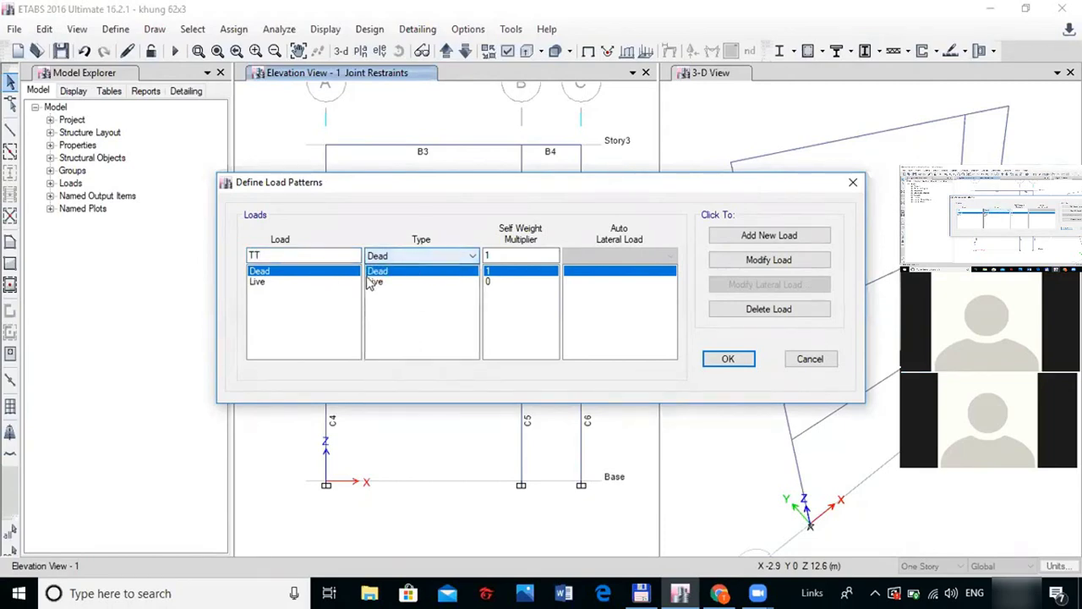
{"action": "left_click", "coordinate": [753, 260]}
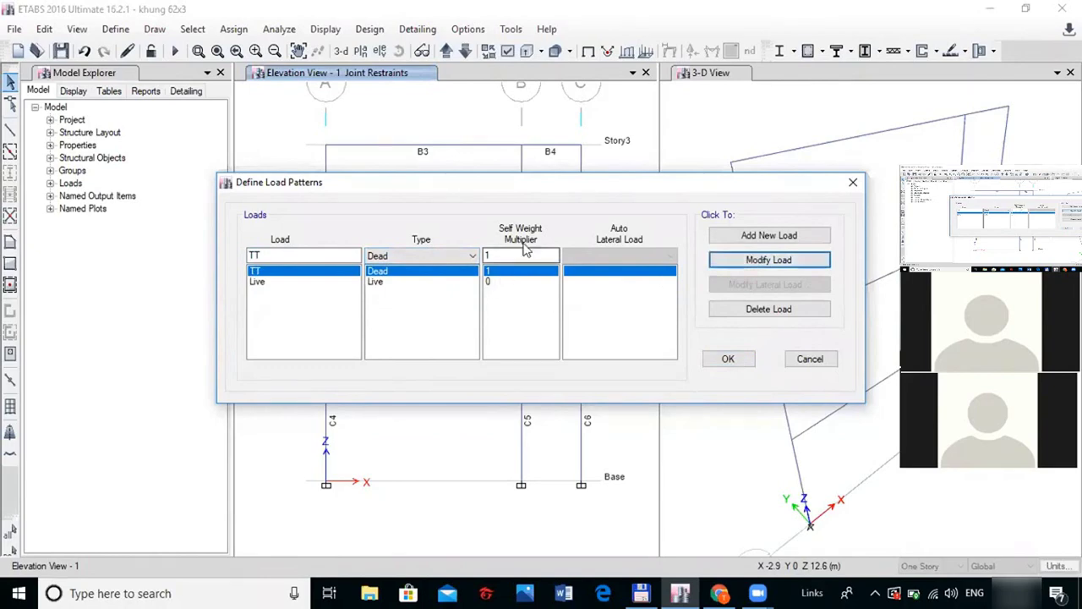
Set the self weight multiplier of the TT load pattern to 1.1
{"action": "left_click", "coordinate": [503, 254]}
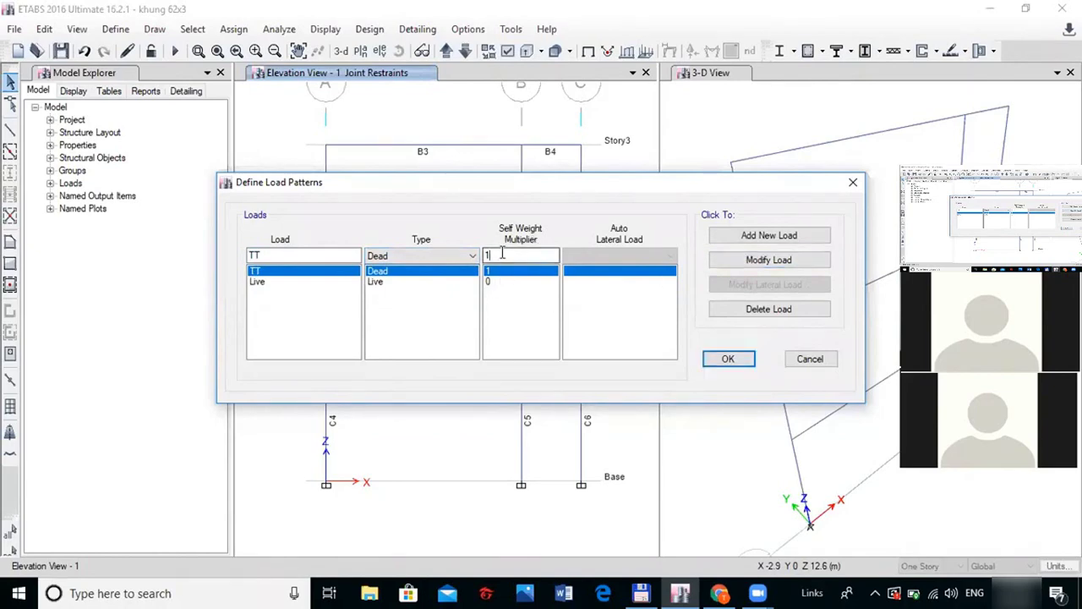
{"action": "left_click", "coordinate": [507, 281]}
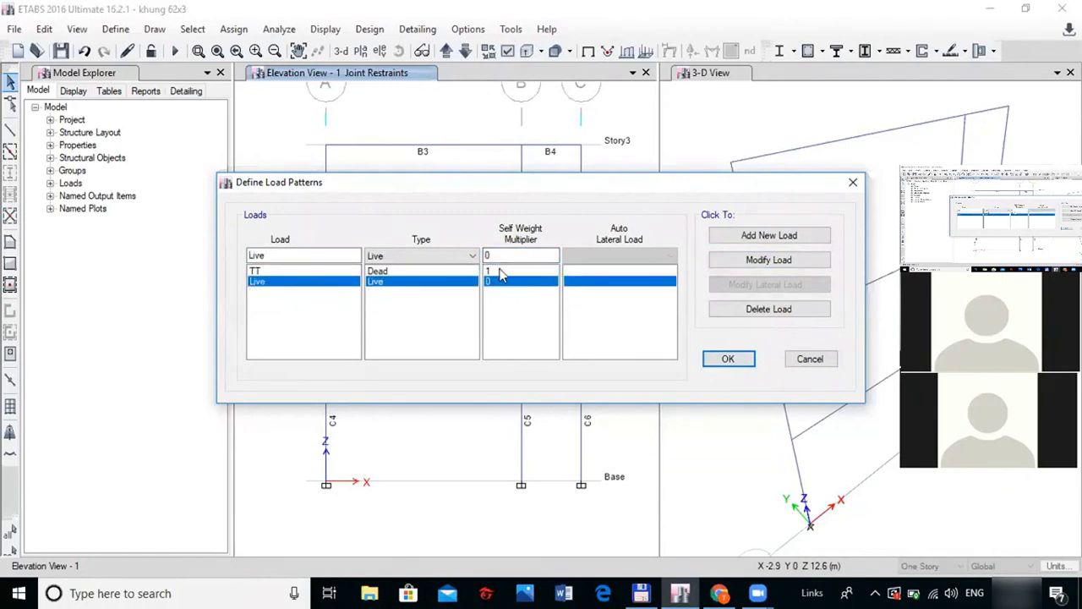
{"action": "left_click", "coordinate": [500, 271]}
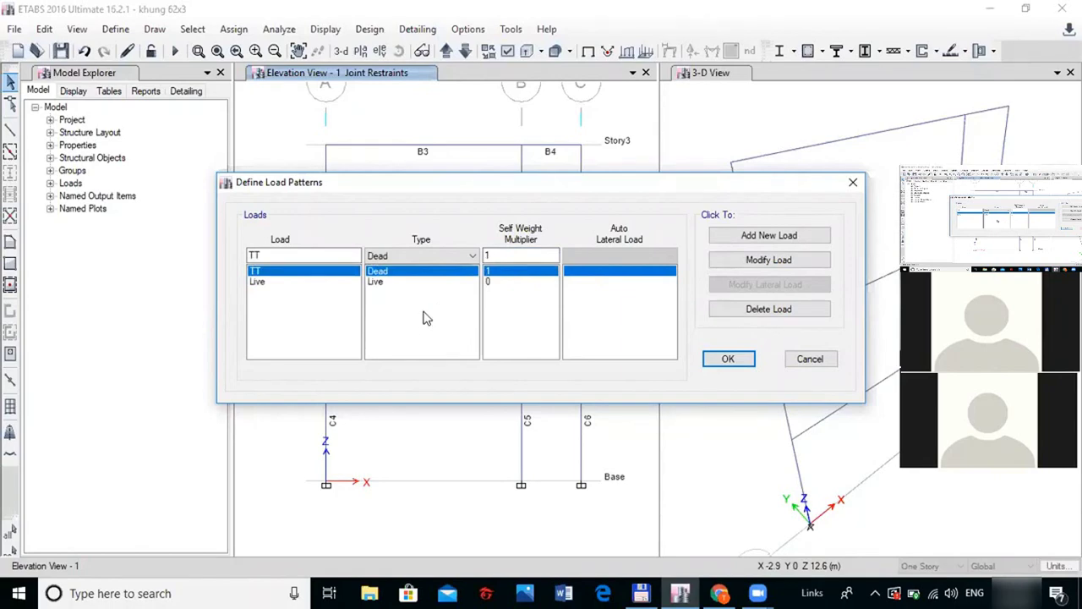
{"action": "left_click", "coordinate": [516, 256]}
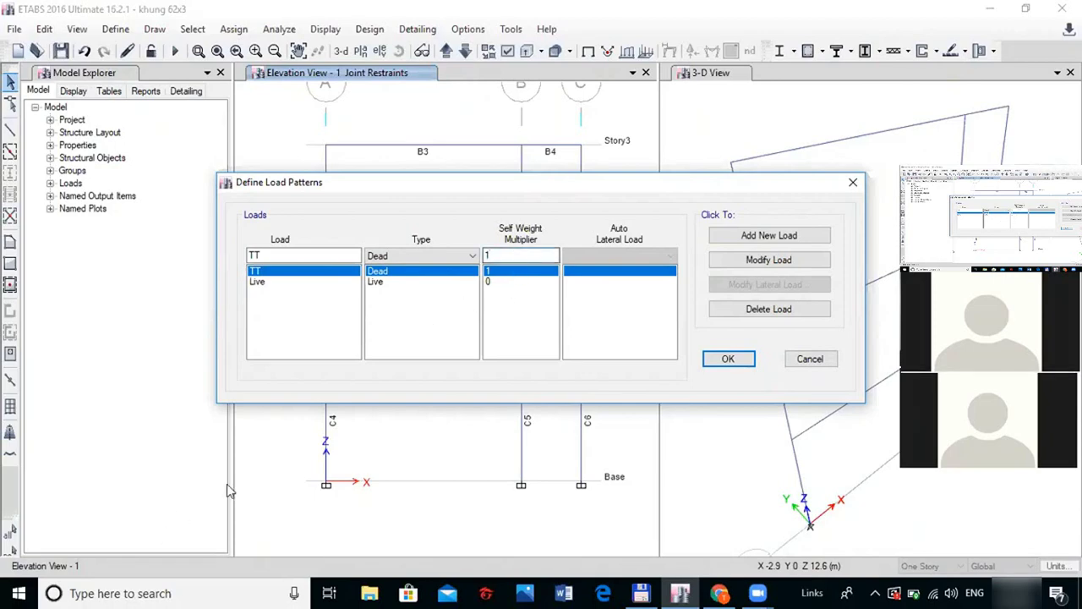
{"action": "type", "text": ".1"}
{"action": "left_click", "coordinate": [767, 260]}
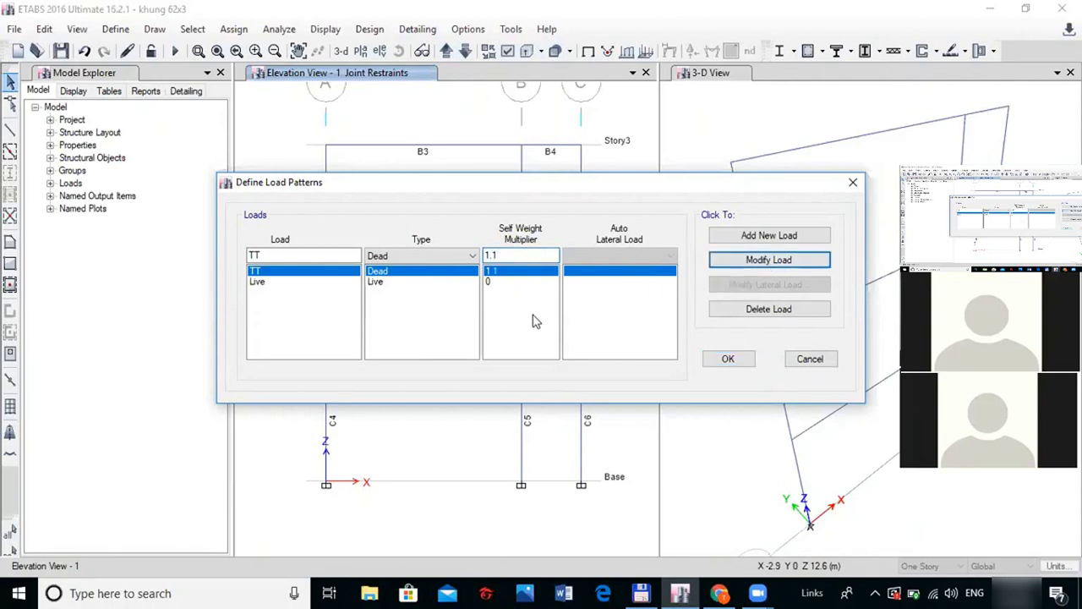
Rename the Live load pattern as HT1, keeping its type Live
{"action": "left_click", "coordinate": [265, 287]}
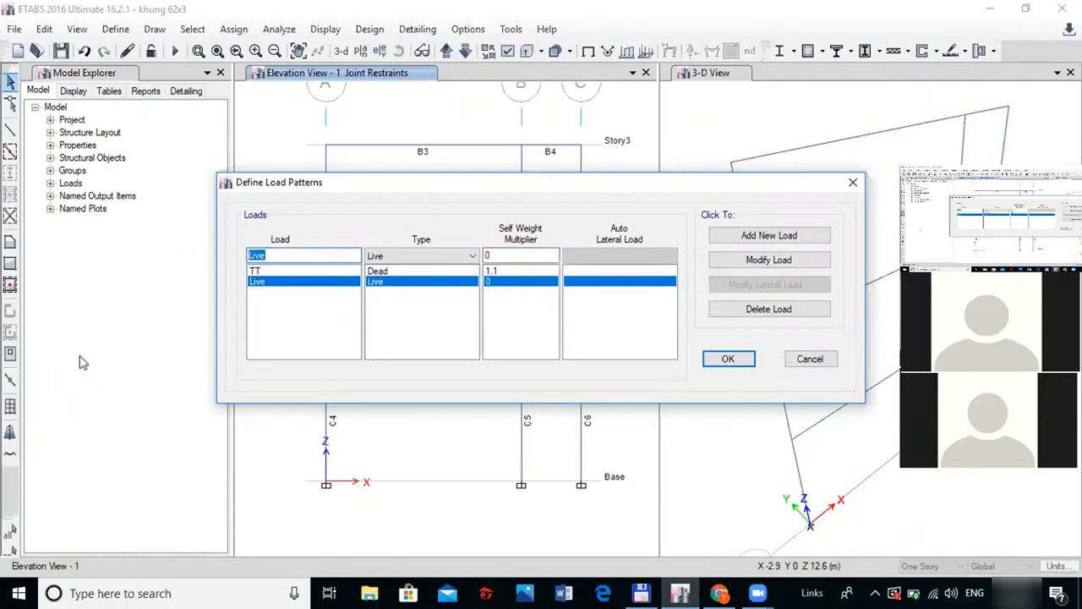
{"action": "type", "text": "HT1"}
{"action": "left_click", "coordinate": [765, 261]}
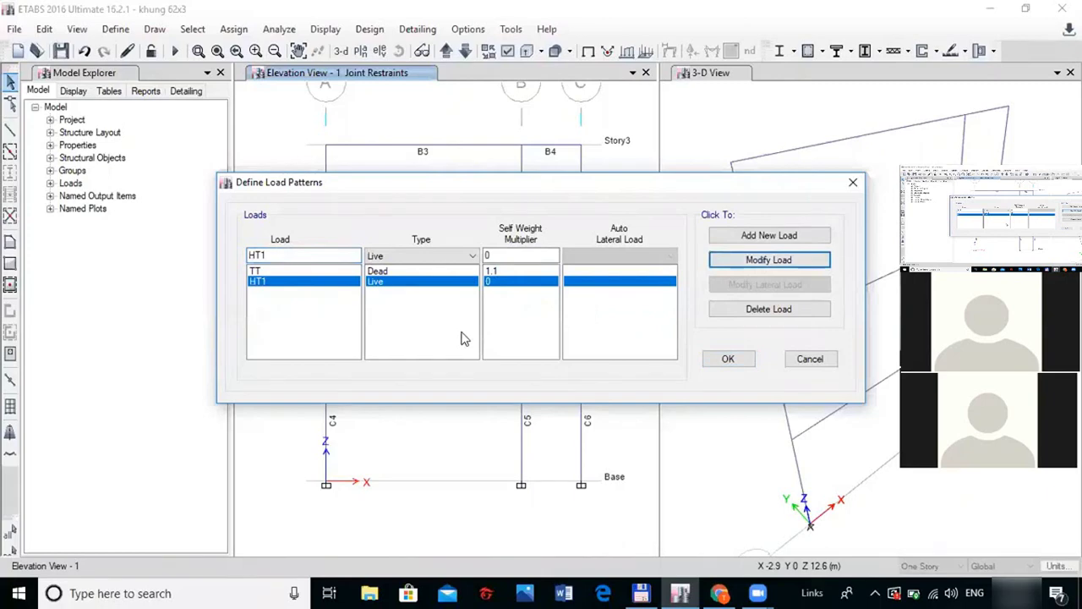
Add a second live load pattern named HT2, with type Live and self weight multiplier 0
{"action": "left_click", "coordinate": [740, 233]}
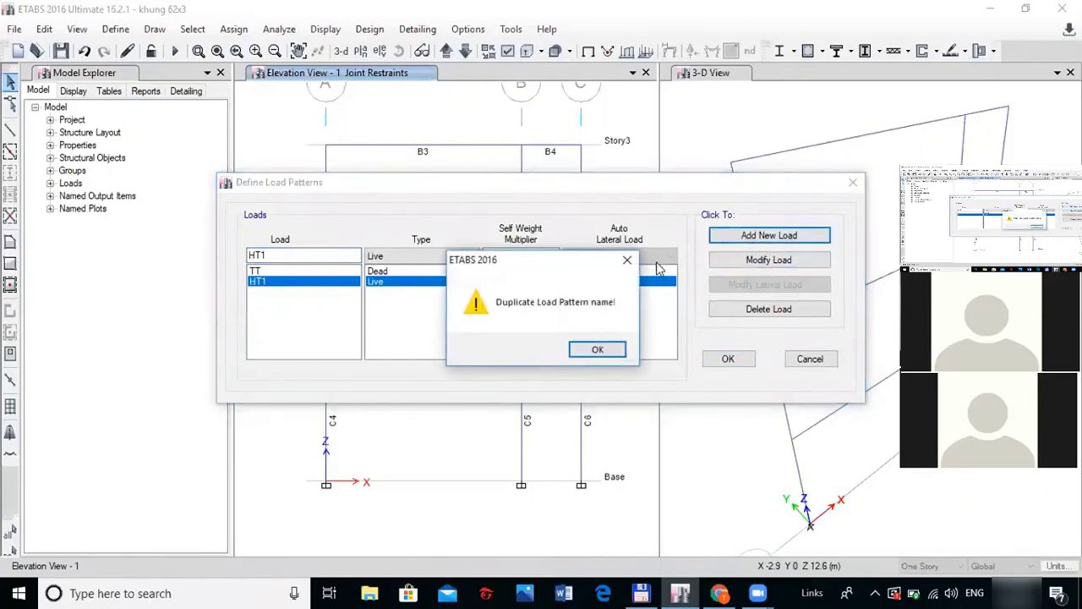
{"action": "left_click", "coordinate": [596, 349]}
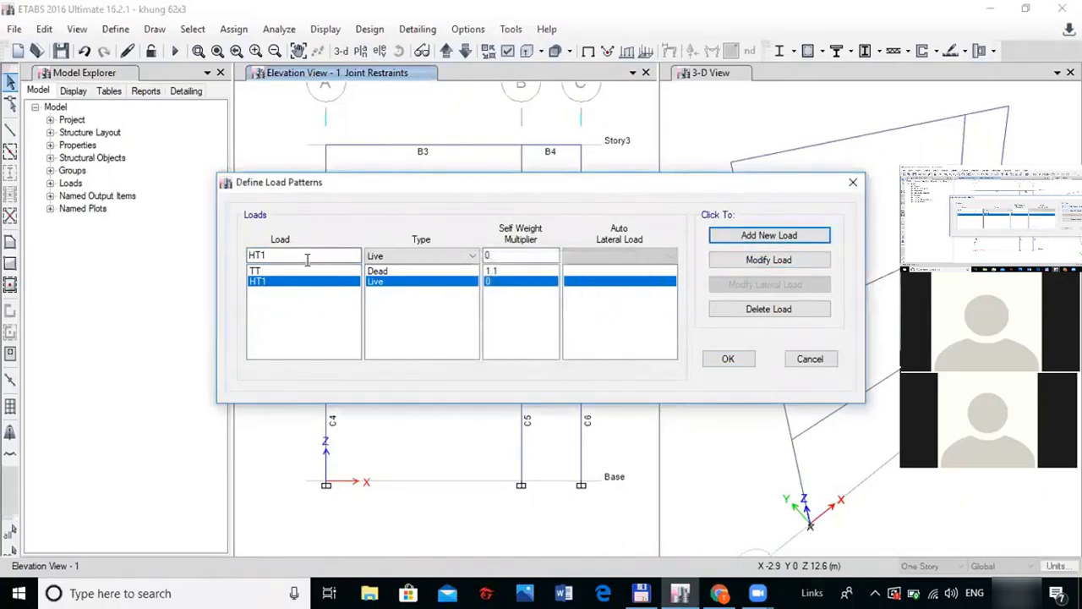
{"action": "left_click", "coordinate": [267, 254]}
{"action": "left_click_drag", "start_coordinate": [263, 252], "coordinate": [277, 252]}
{"action": "type", "text": "2"}
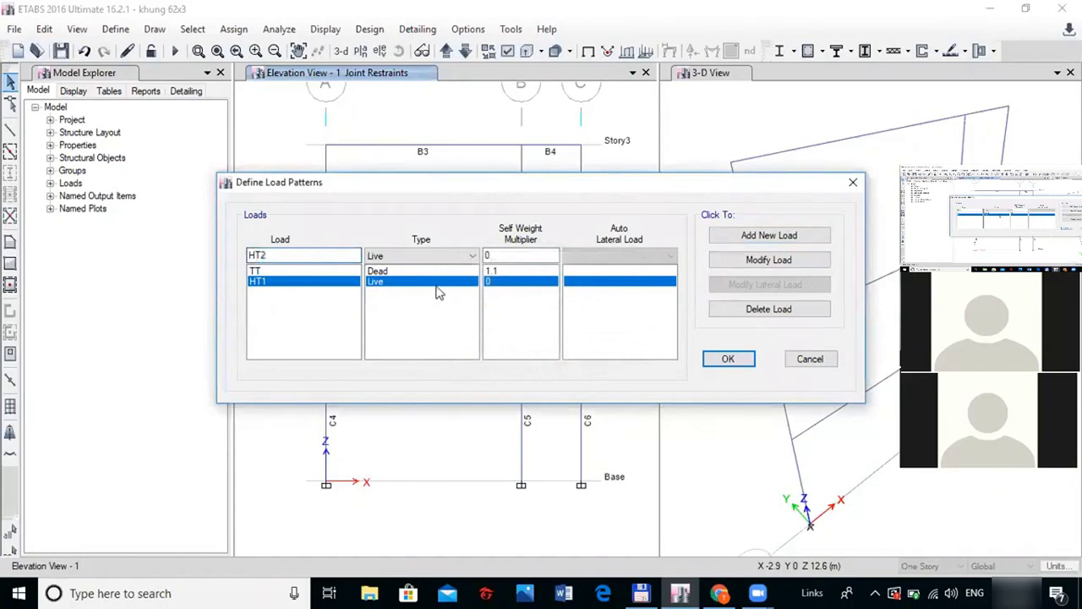
{"action": "left_click", "coordinate": [734, 238]}
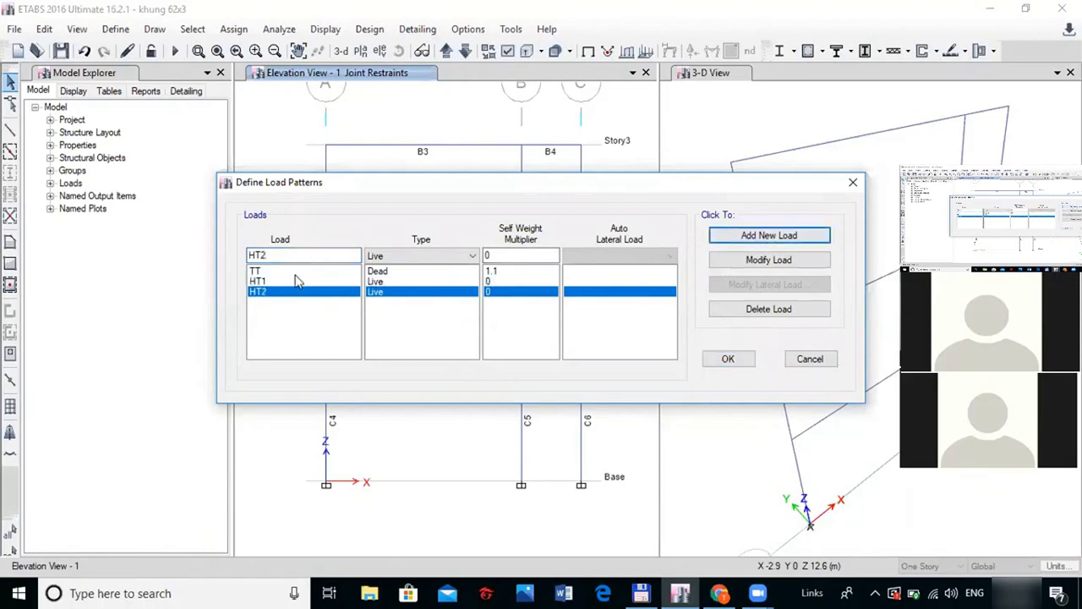
Add a load pattern named GP with type Wind, self weight multiplier 0 and auto lateral load None
{"action": "left_click", "coordinate": [257, 292]}
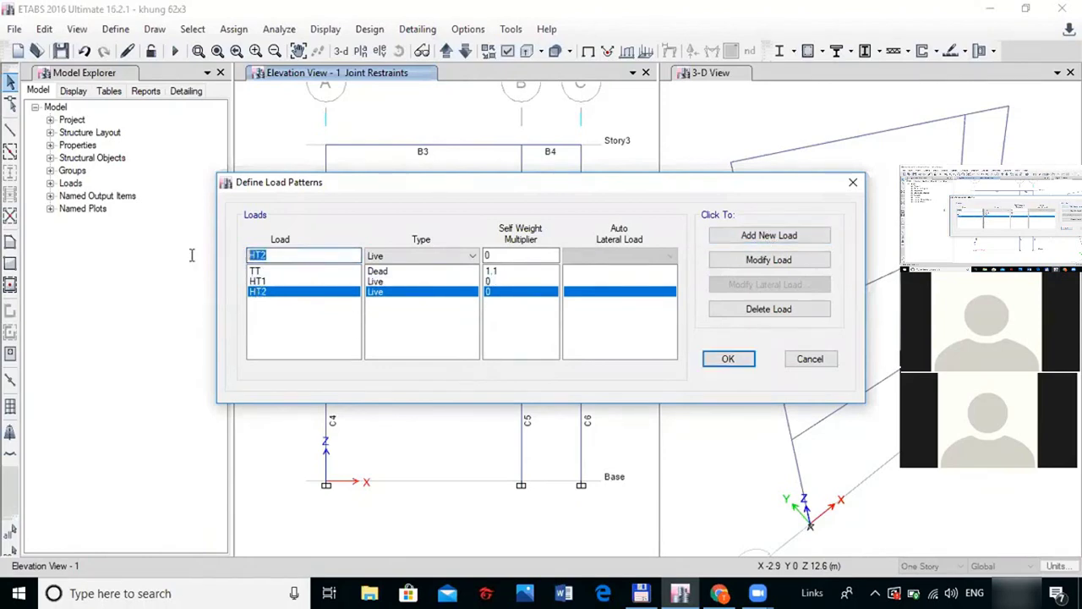
{"action": "type", "text": "GP"}
{"action": "left_click", "coordinate": [471, 256]}
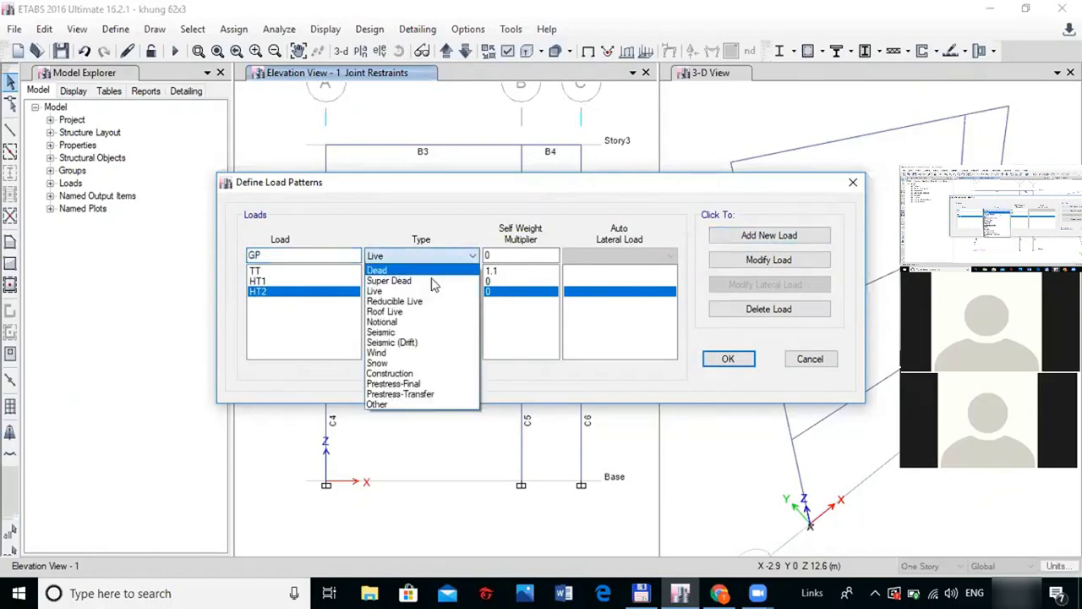
{"action": "left_click", "coordinate": [378, 353]}
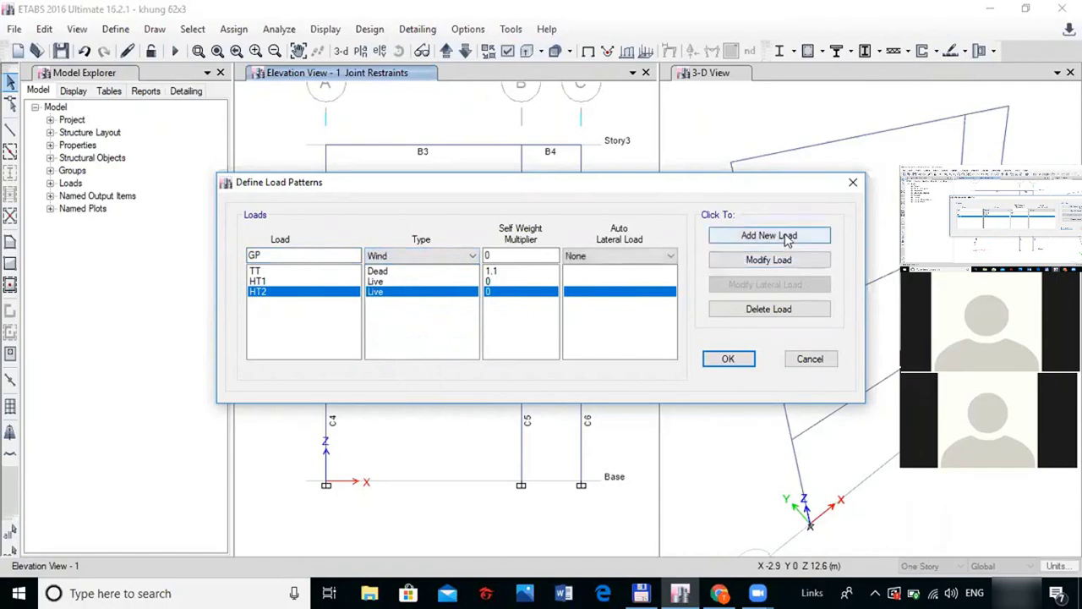
{"action": "left_click", "coordinate": [785, 237]}
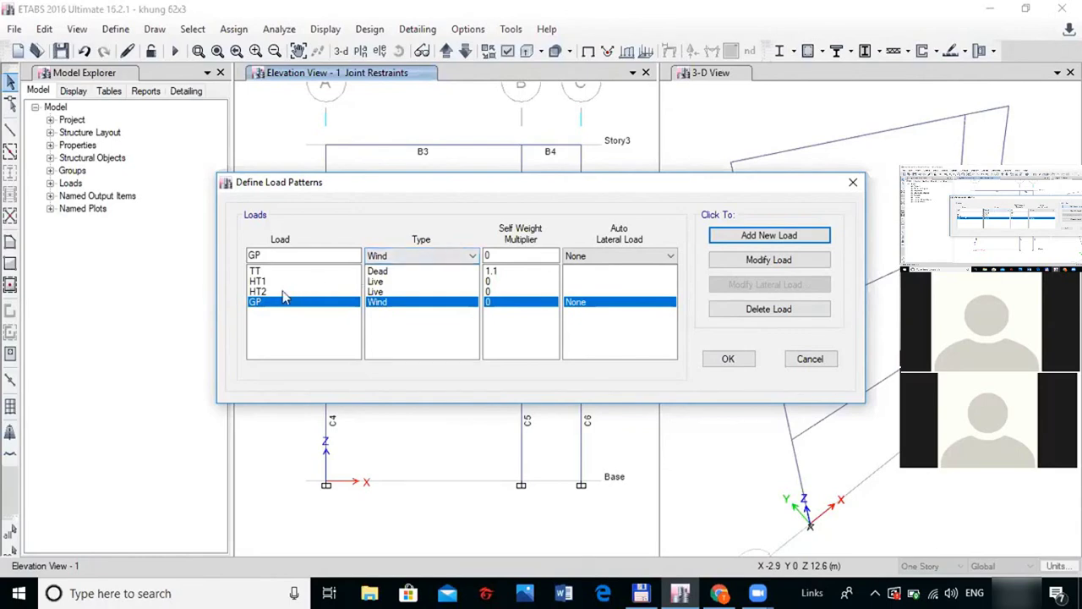
Add a second wind load pattern named GT with auto lateral load None, and accept the load pattern definitions
{"action": "left_click", "coordinate": [280, 254]}
{"action": "double_click", "coordinate": [269, 254]}
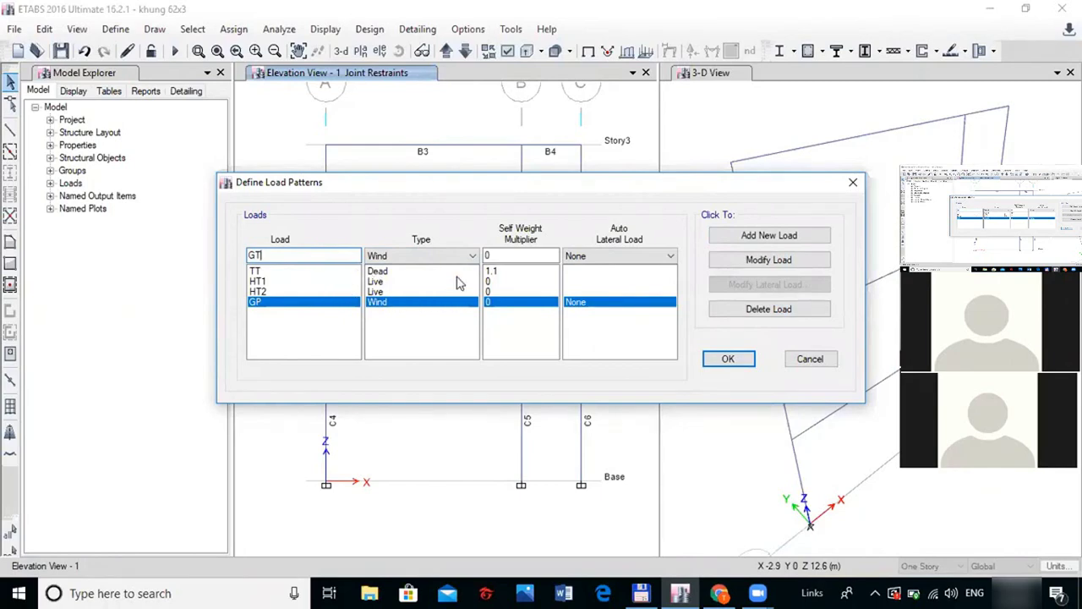
{"action": "left_click", "coordinate": [755, 237]}
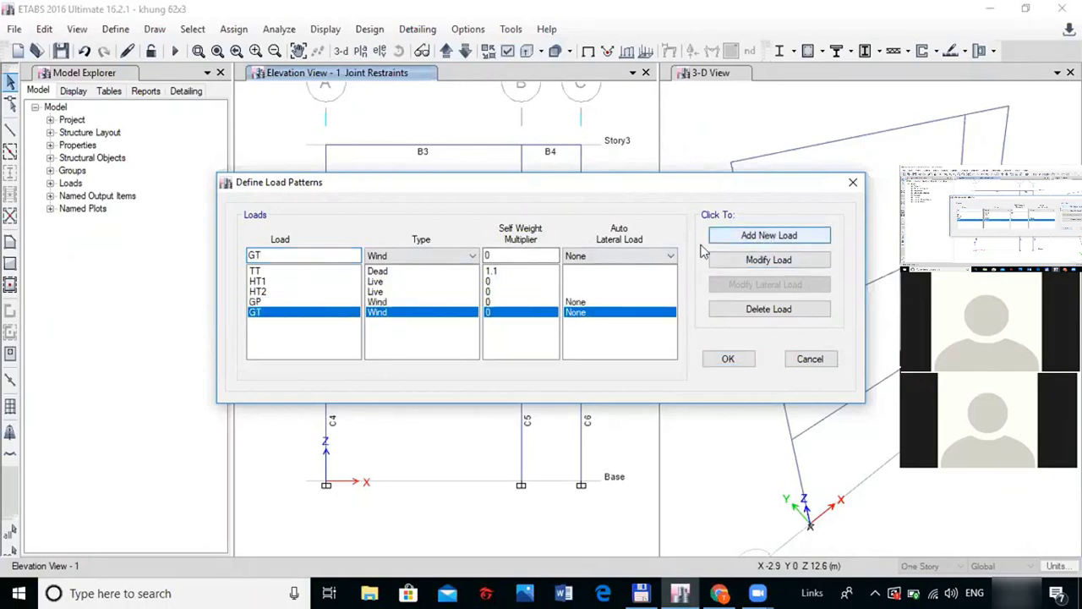
{"action": "left_click", "coordinate": [269, 273]}
{"action": "left_click", "coordinate": [263, 314]}
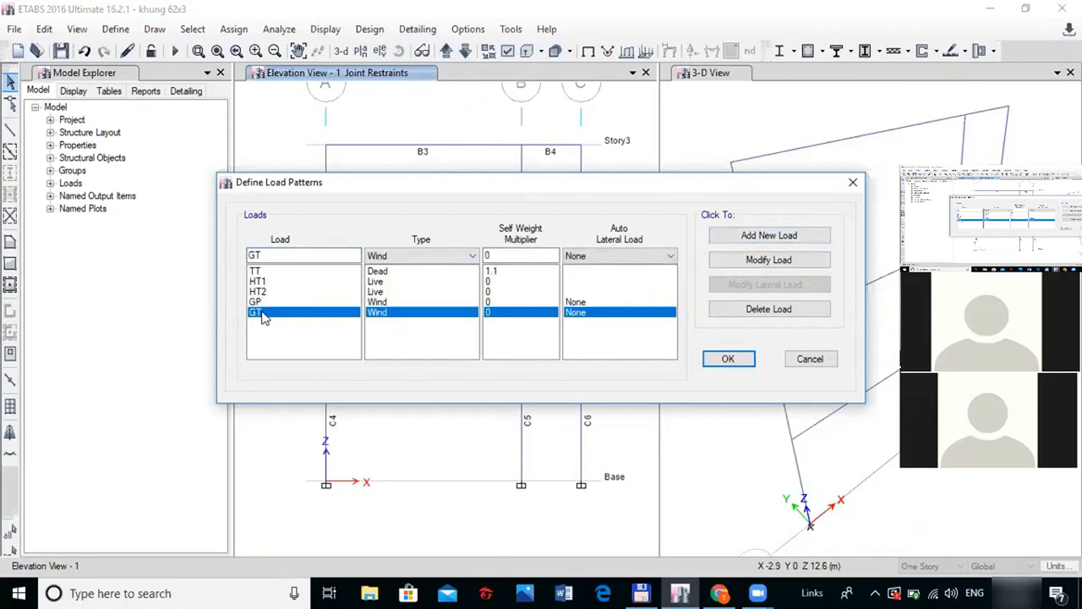
{"action": "left_click", "coordinate": [729, 360]}
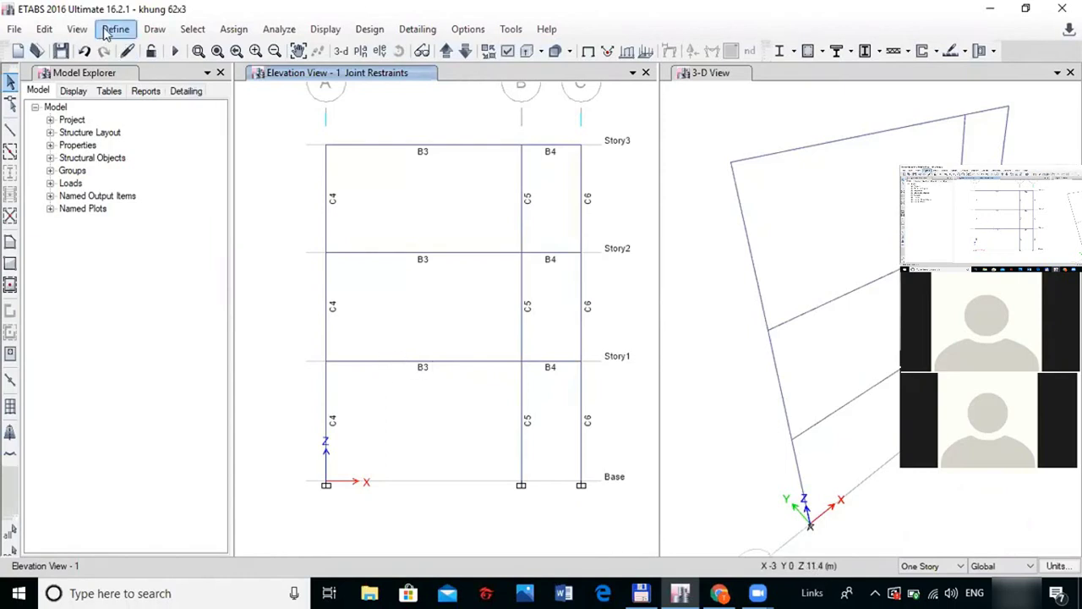
Reopen the load pattern definitions and set the self weight multiplier of TT to 0
{"action": "left_click", "coordinate": [77, 29]}
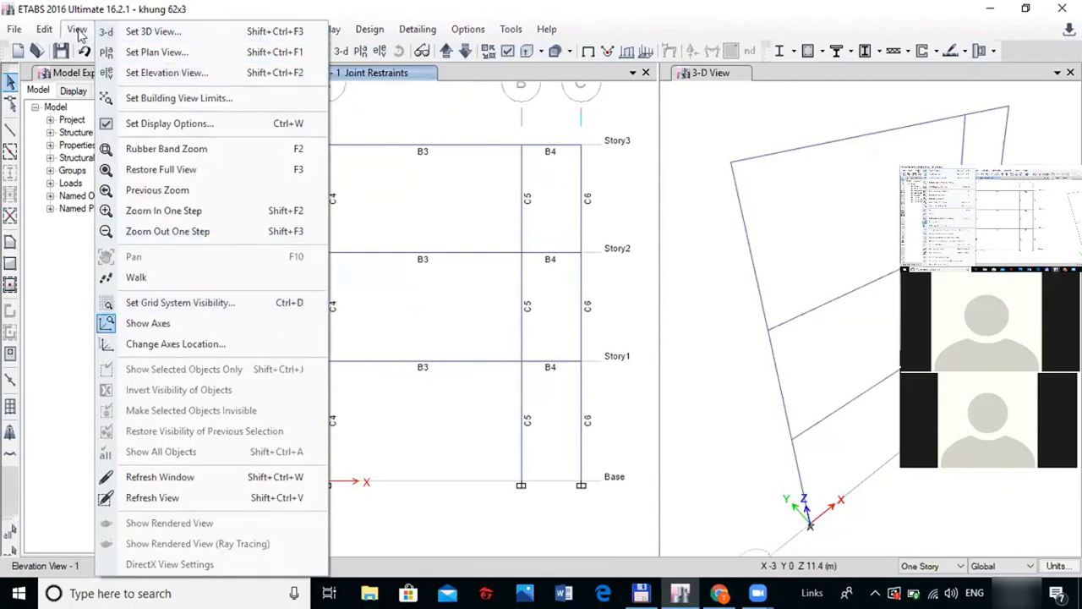
{"action": "left_click", "coordinate": [78, 29]}
{"action": "left_click", "coordinate": [114, 28]}
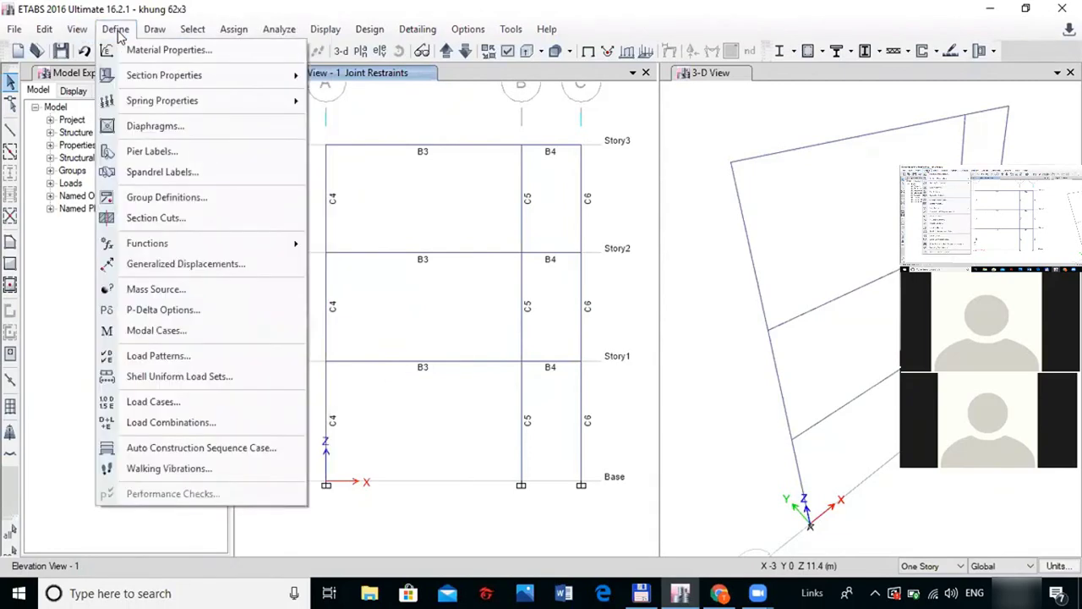
{"action": "left_click", "coordinate": [212, 362]}
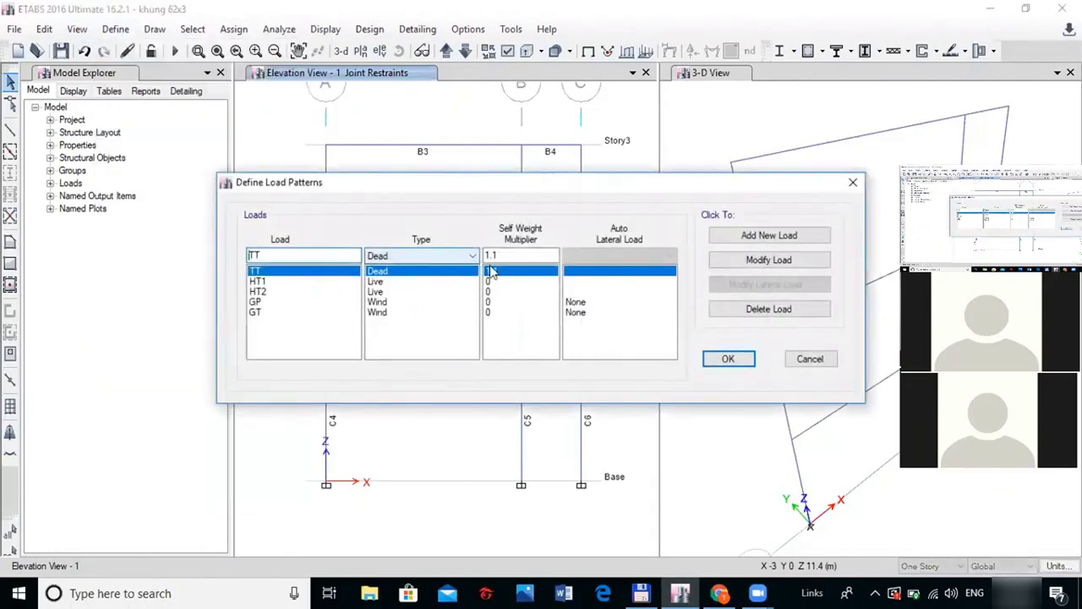
{"action": "double_click", "coordinate": [507, 256]}
{"action": "type", "text": "0"}
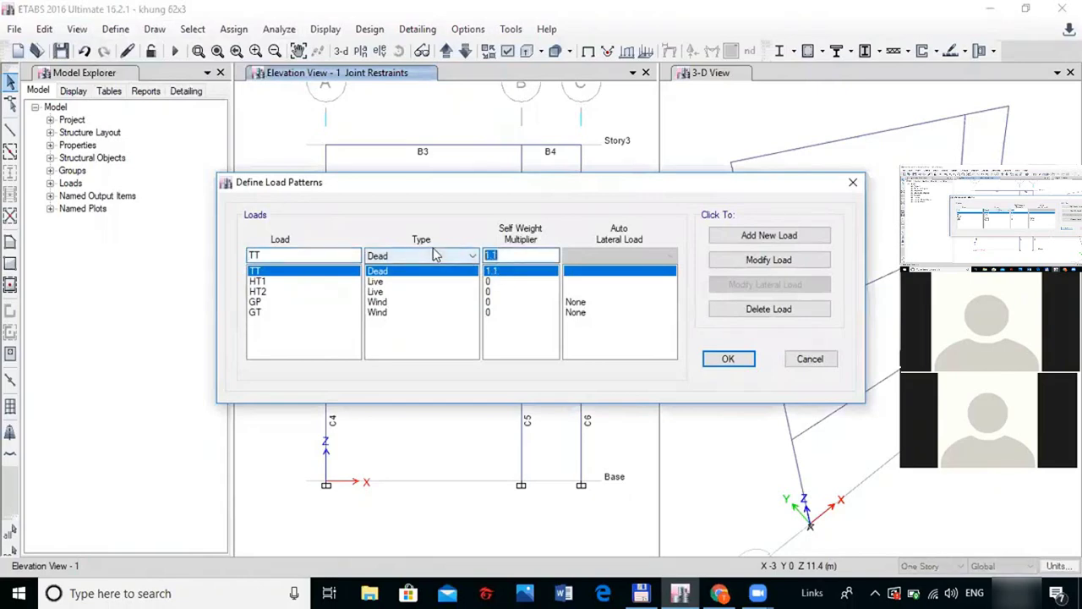
{"action": "left_click", "coordinate": [782, 260]}
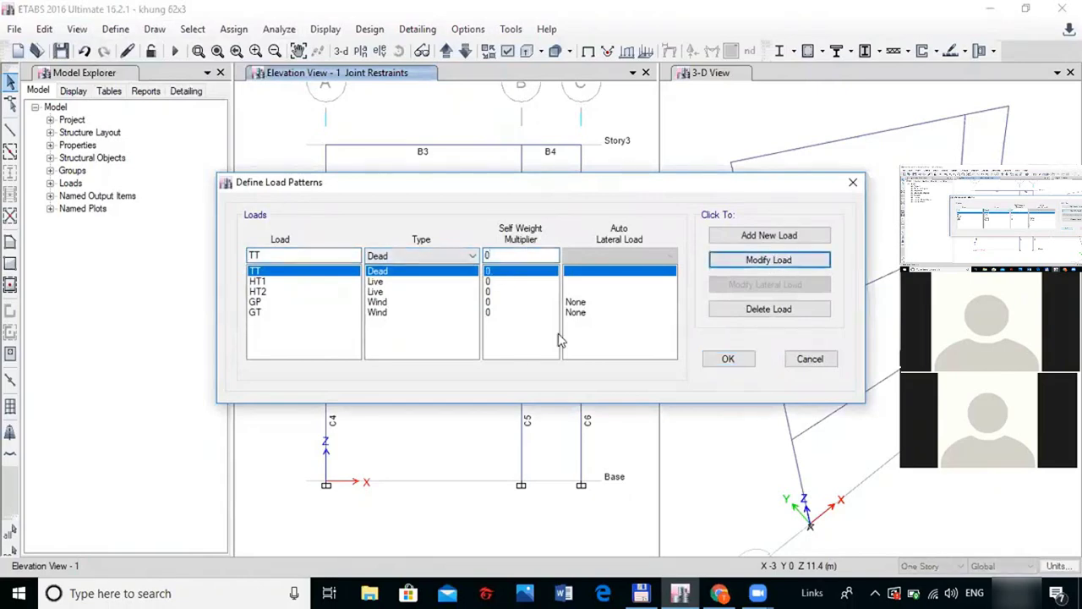
{"action": "left_click", "coordinate": [729, 360]}
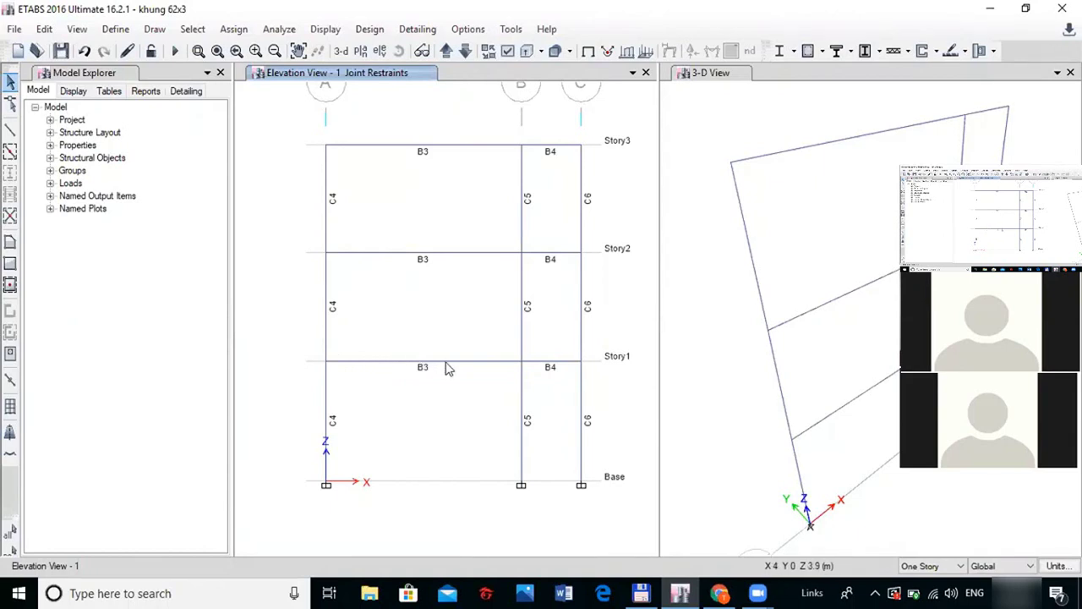
Assign a uniform distributed gravity load of 5 kN/m in pattern TT to the Story1 beam between grid lines A and B
{"action": "left_click_drag", "start_coordinate": [297, 343], "coordinate": [563, 402]}
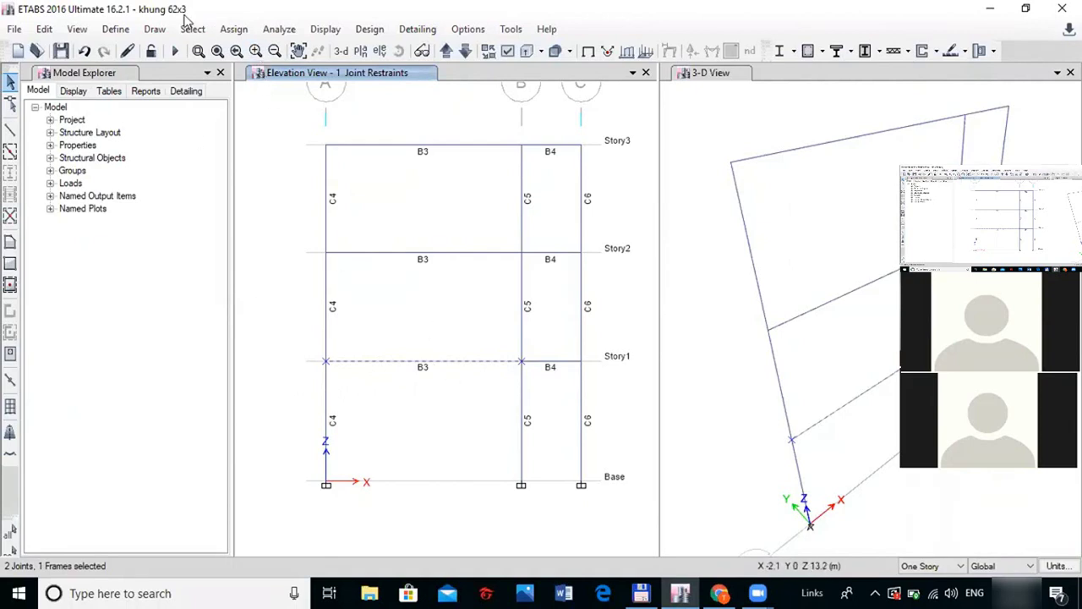
{"action": "left_click", "coordinate": [233, 29]}
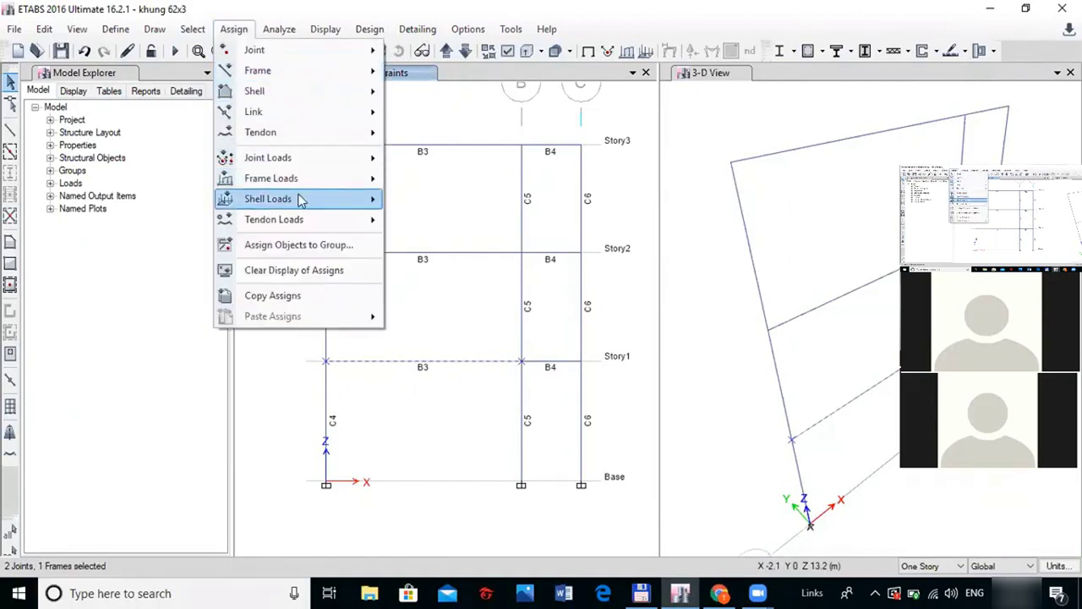
{"action": "mouse_move", "coordinate": [318, 188]}
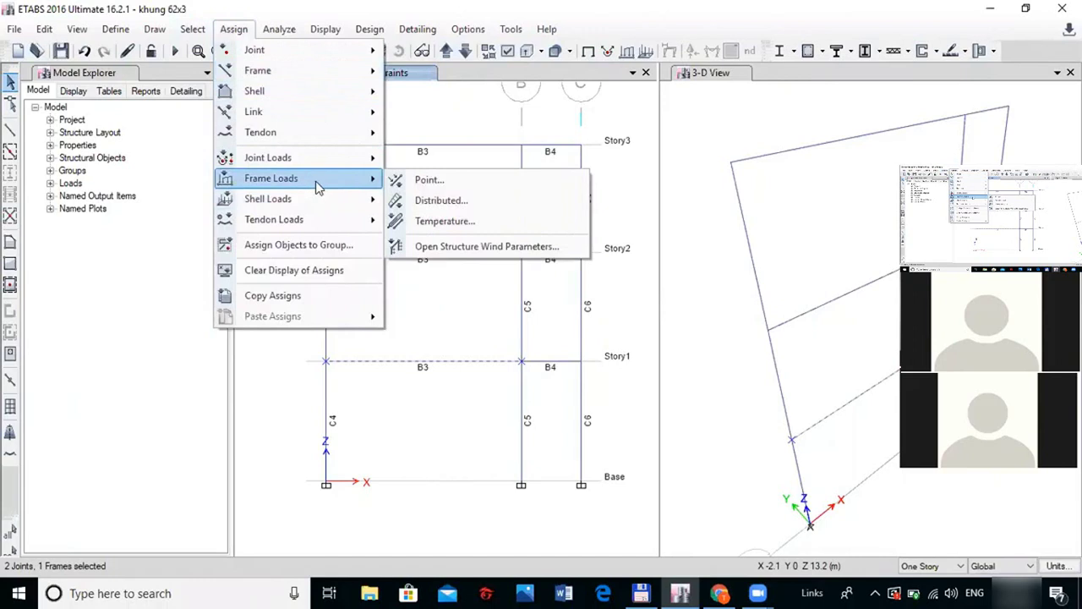
{"action": "left_click", "coordinate": [459, 203]}
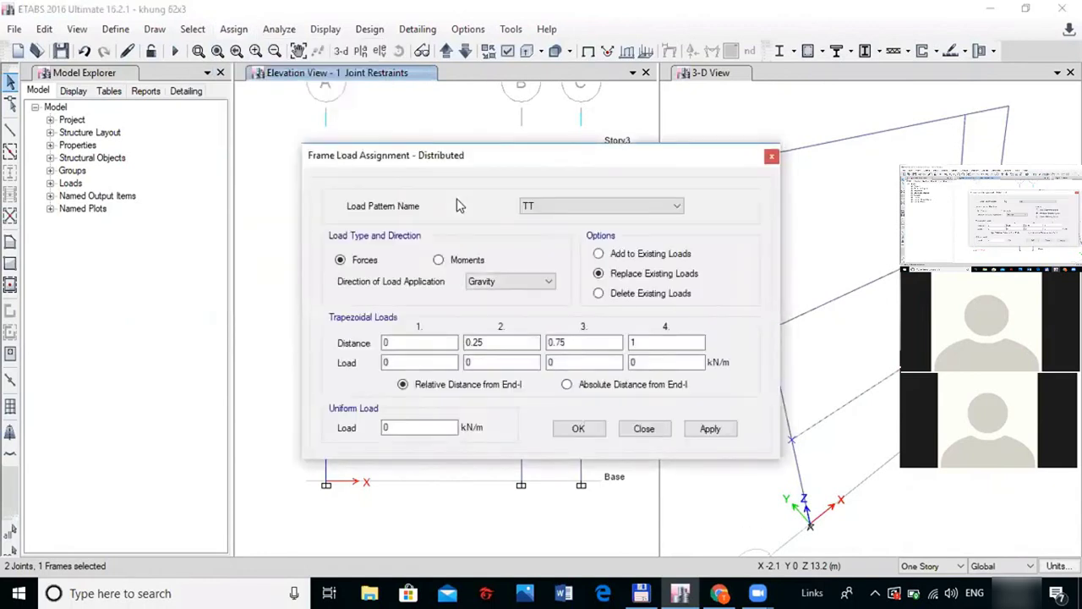
{"action": "left_click", "coordinate": [560, 214]}
{"action": "left_click", "coordinate": [566, 211]}
{"action": "left_click", "coordinate": [496, 288]}
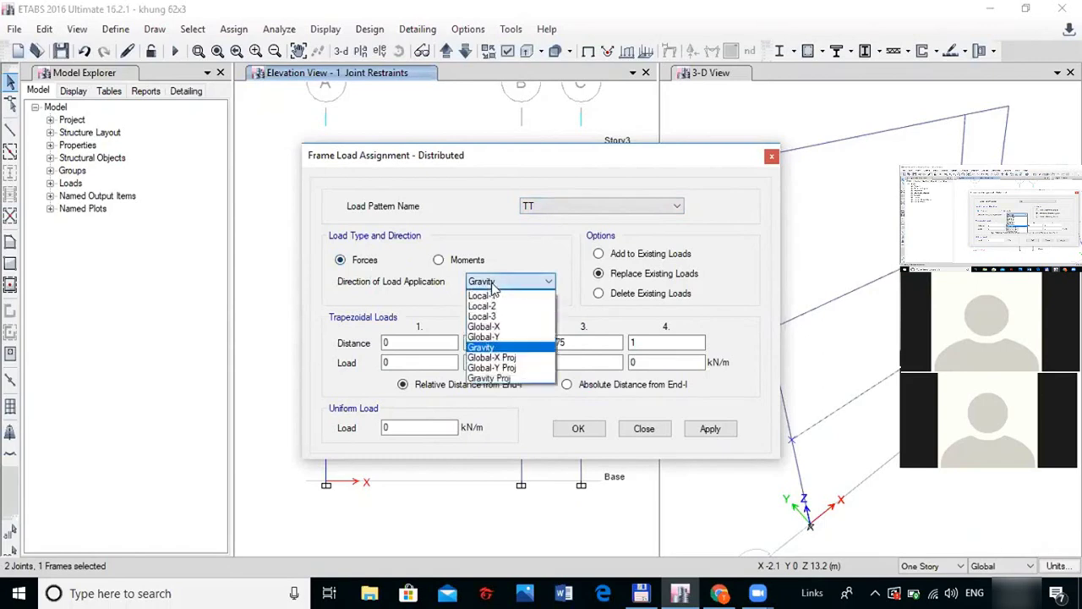
{"action": "left_click", "coordinate": [495, 289]}
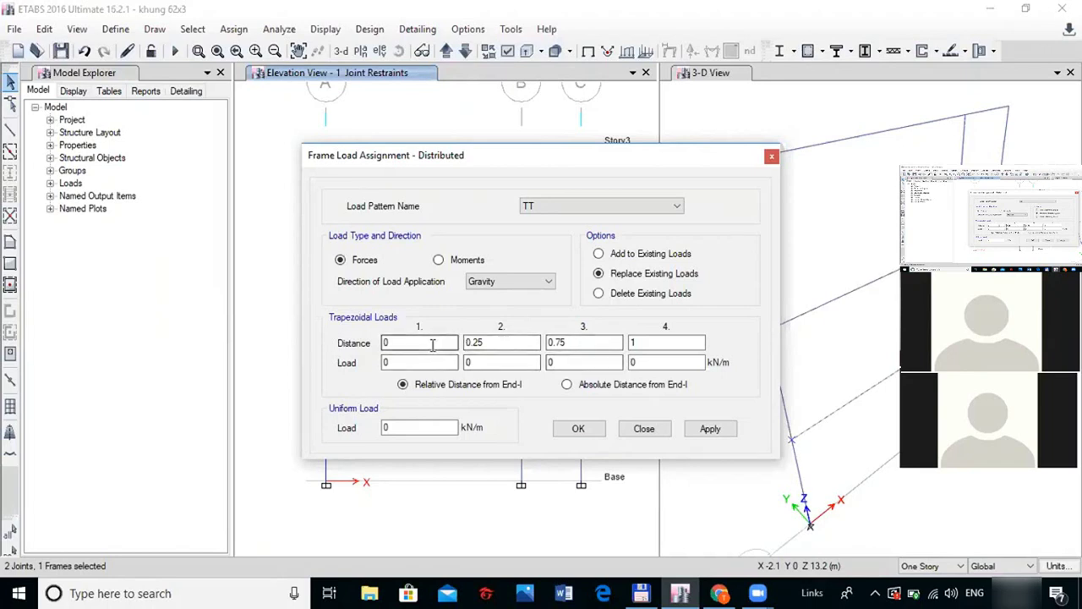
{"action": "double_click", "coordinate": [411, 428]}
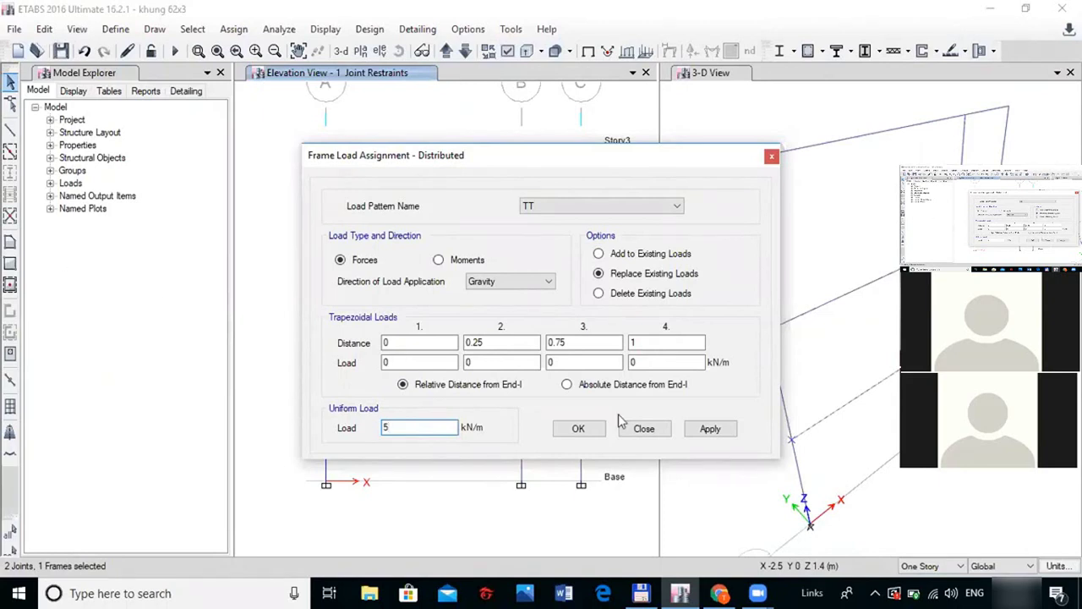
{"action": "left_click", "coordinate": [712, 428]}
{"action": "left_click", "coordinate": [723, 430]}
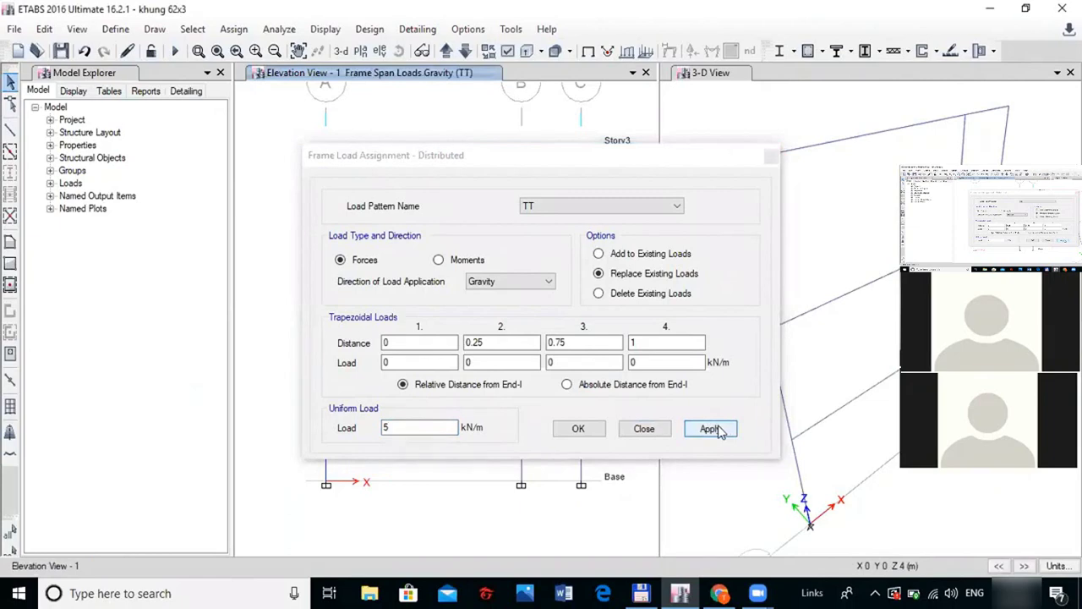
{"action": "left_click", "coordinate": [582, 429]}
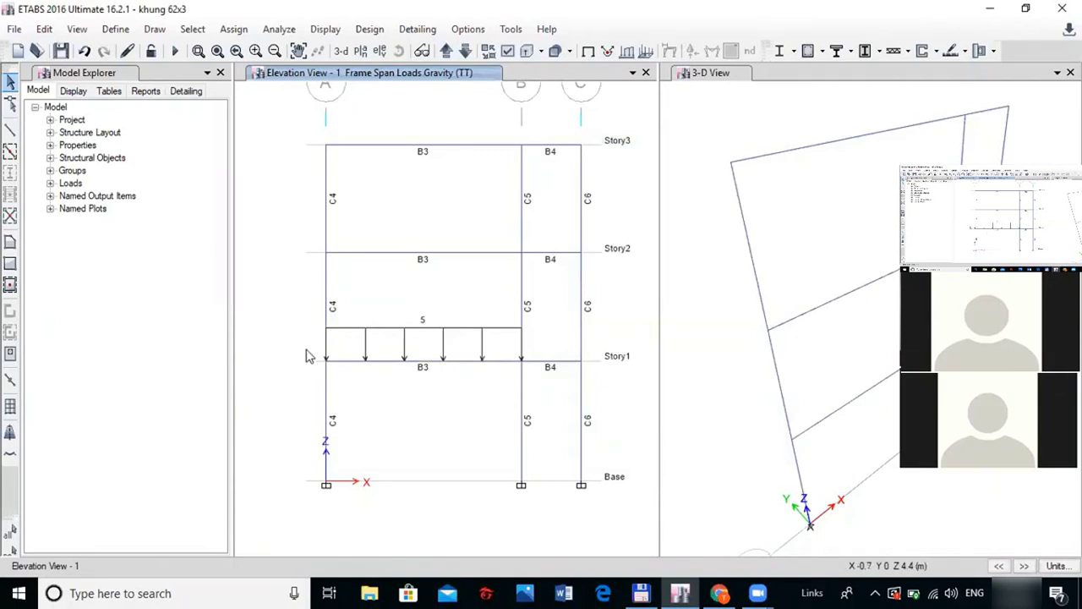
Add a uniform gravity load of 12 kN/m in pattern TT to the existing loads on the Story1 beam between grid lines A and B
{"action": "left_click_drag", "start_coordinate": [311, 350], "coordinate": [532, 383]}
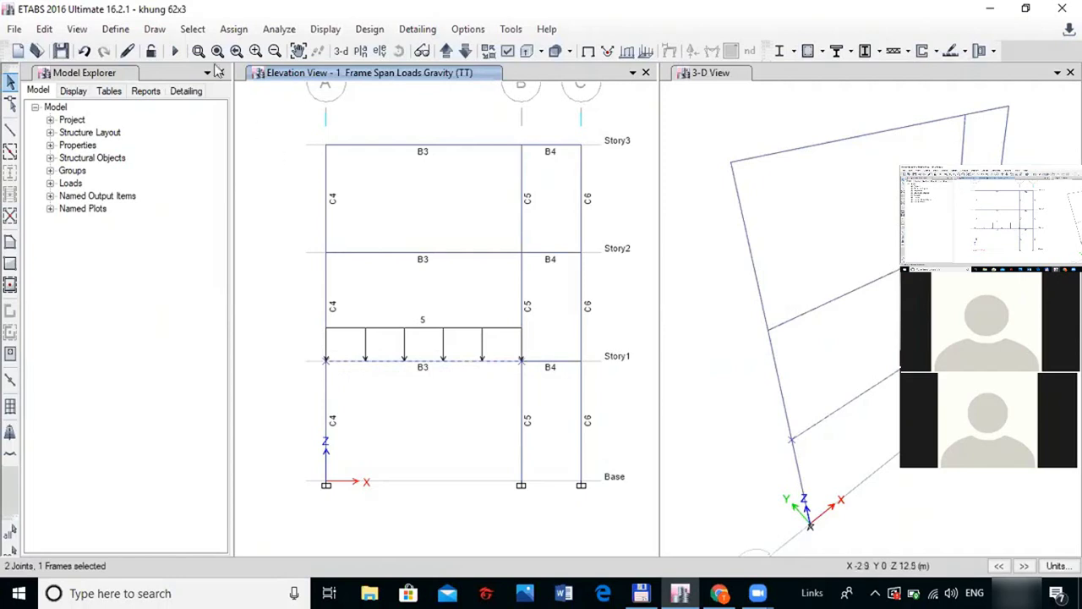
{"action": "left_click", "coordinate": [233, 29]}
{"action": "mouse_move", "coordinate": [332, 76]}
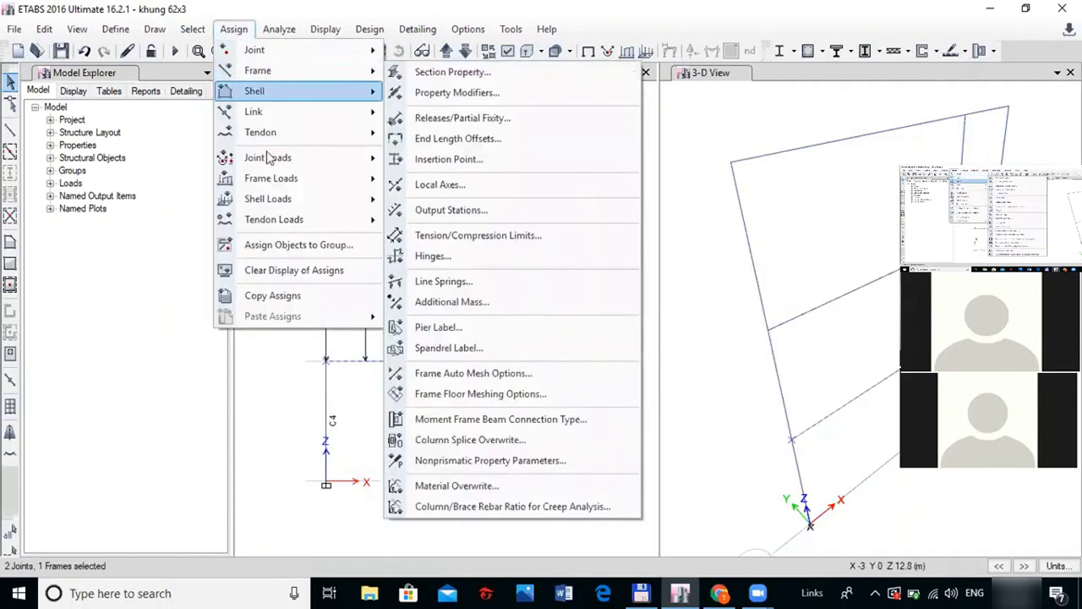
{"action": "mouse_move", "coordinate": [313, 181]}
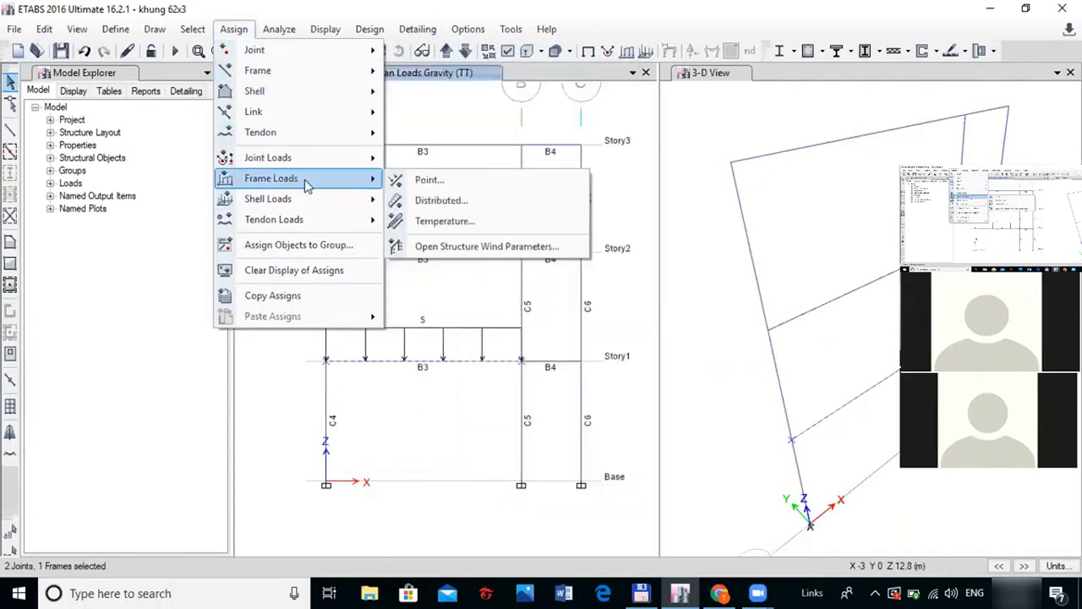
{"action": "left_click", "coordinate": [435, 201]}
{"action": "left_click", "coordinate": [420, 427]}
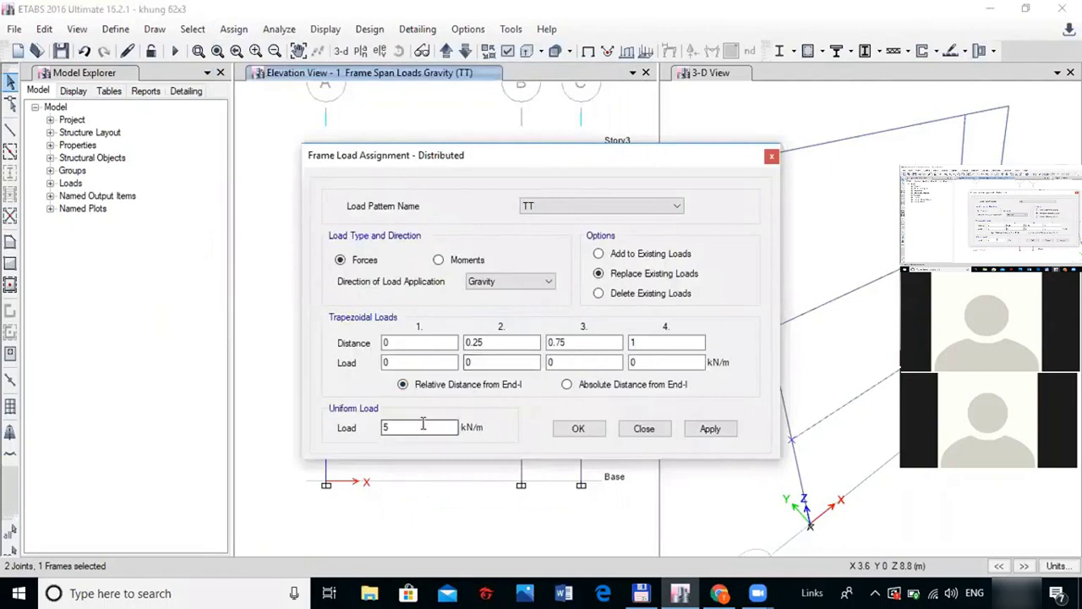
{"action": "double_click", "coordinate": [392, 427]}
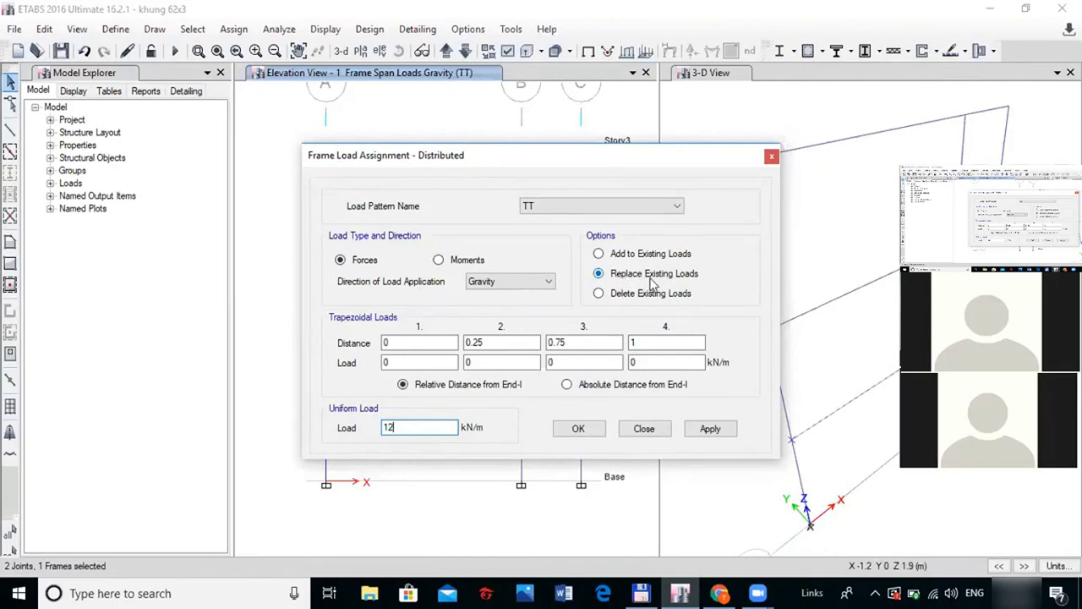
{"action": "left_click", "coordinate": [619, 257]}
{"action": "left_click", "coordinate": [711, 429]}
{"action": "left_click_drag", "start_coordinate": [495, 162], "coordinate": [782, 103]}
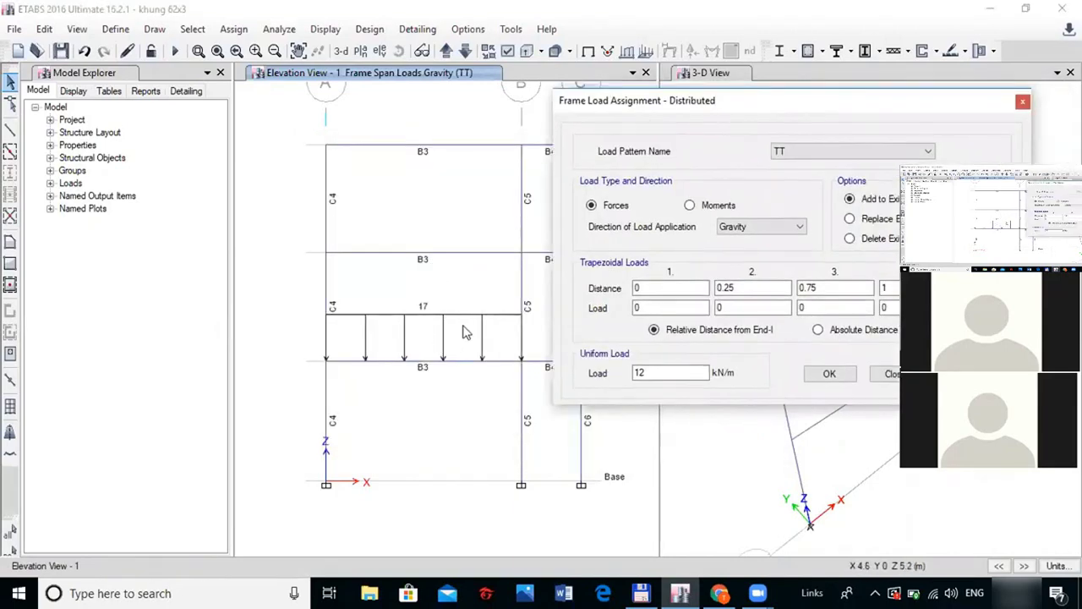
{"action": "left_click_drag", "start_coordinate": [752, 106], "coordinate": [479, 126]}
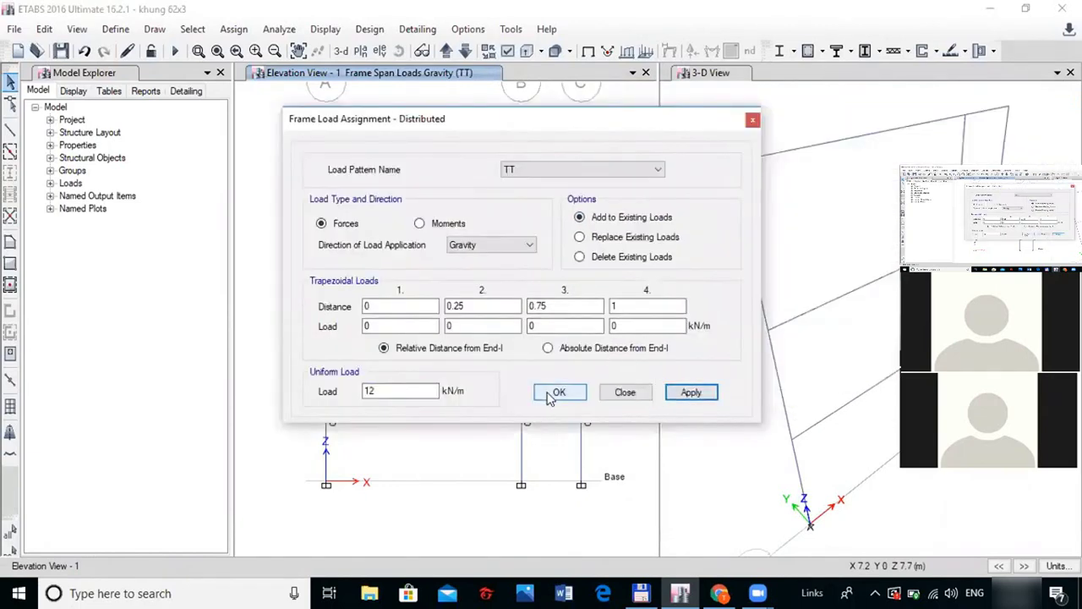
{"action": "left_click_drag", "start_coordinate": [510, 125], "coordinate": [510, 105]}
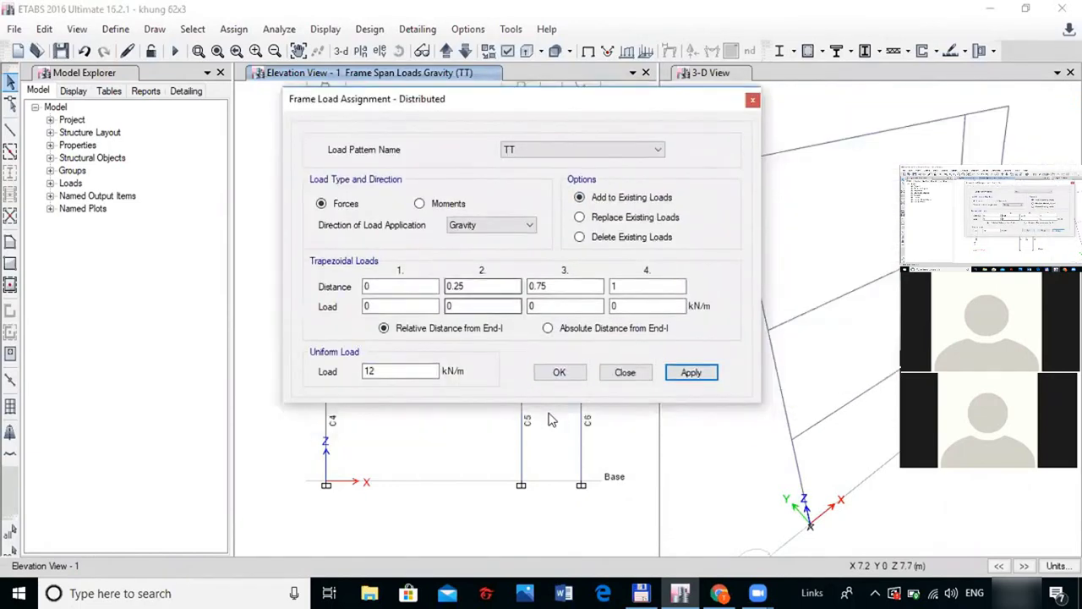
{"action": "left_click", "coordinate": [559, 372]}
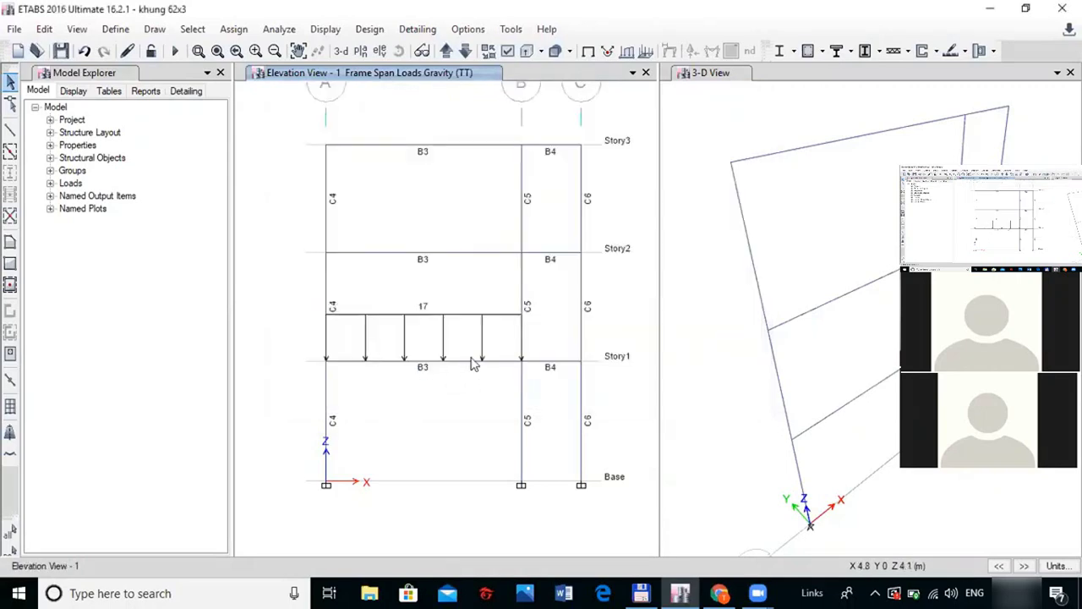
Start a distributed load assignment on the Story1 beam between A and B, with the second trapezoidal point at relative distance 0.2 and 15 kN/m
{"action": "left_click_drag", "start_coordinate": [297, 340], "coordinate": [522, 373]}
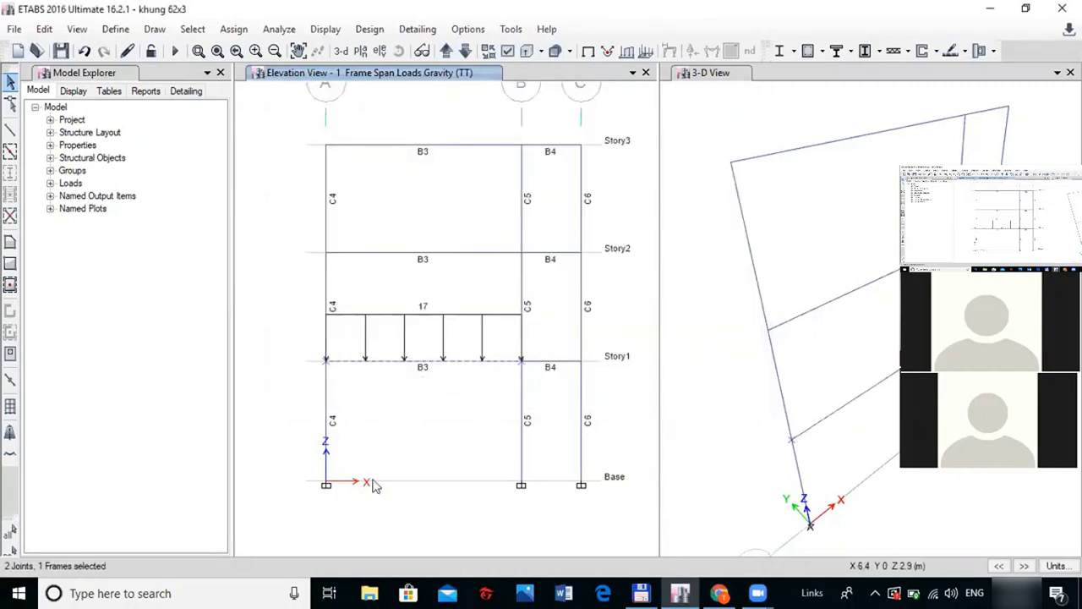
{"action": "left_click", "coordinate": [230, 28]}
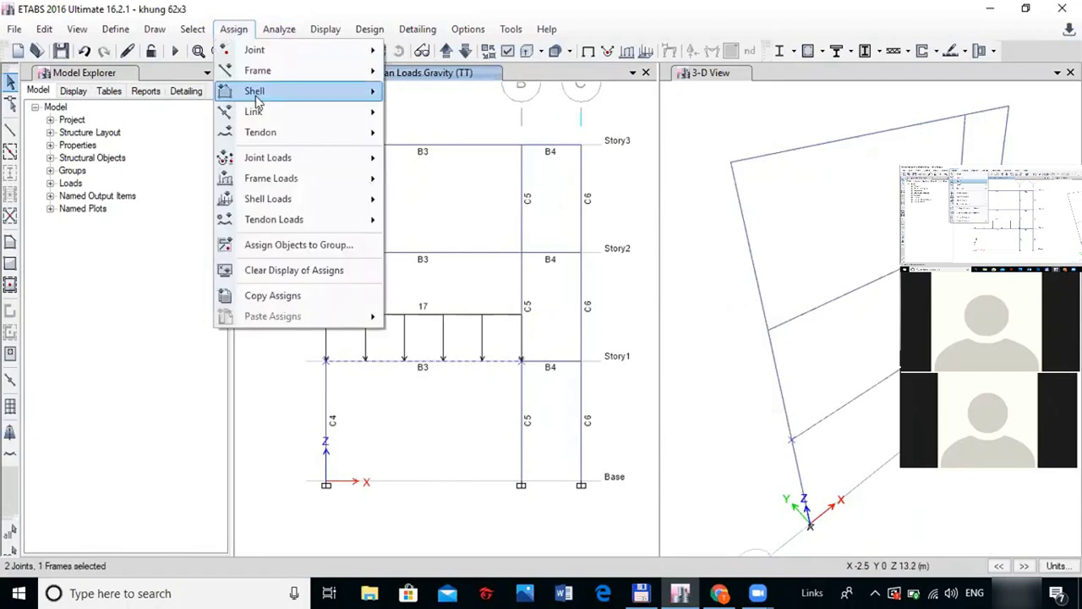
{"action": "mouse_move", "coordinate": [317, 75]}
{"action": "mouse_move", "coordinate": [307, 181]}
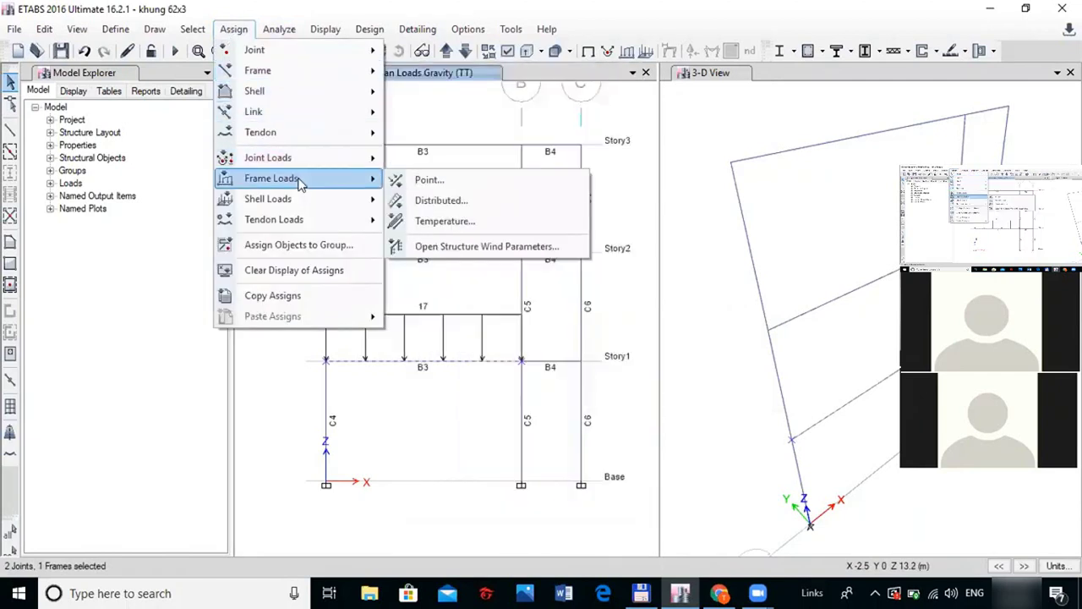
{"action": "left_click", "coordinate": [429, 205]}
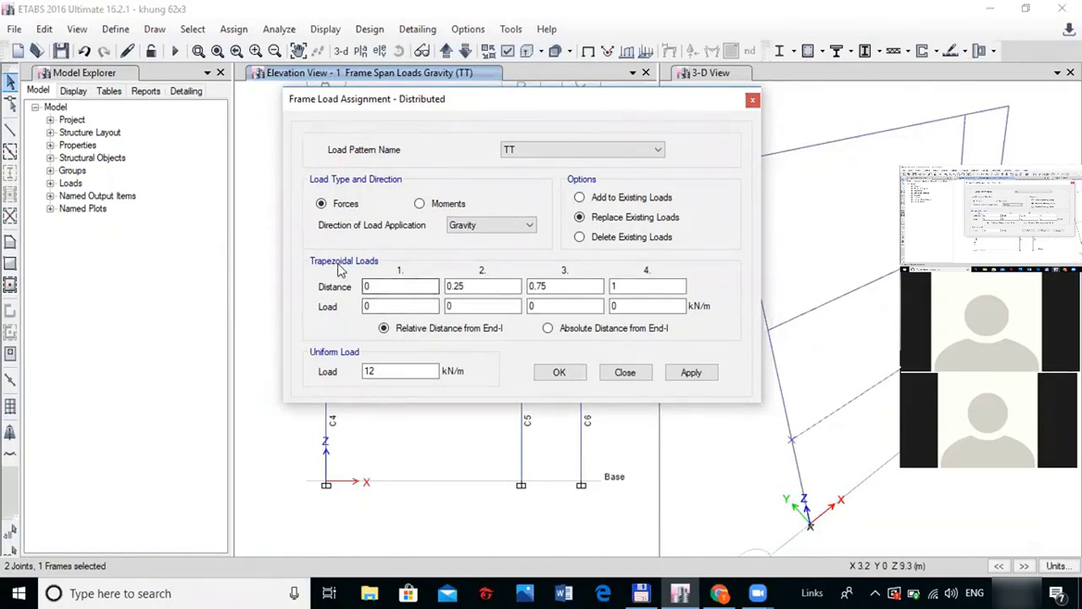
{"action": "left_click", "coordinate": [385, 286]}
{"action": "left_click_drag", "start_coordinate": [375, 287], "coordinate": [337, 315]}
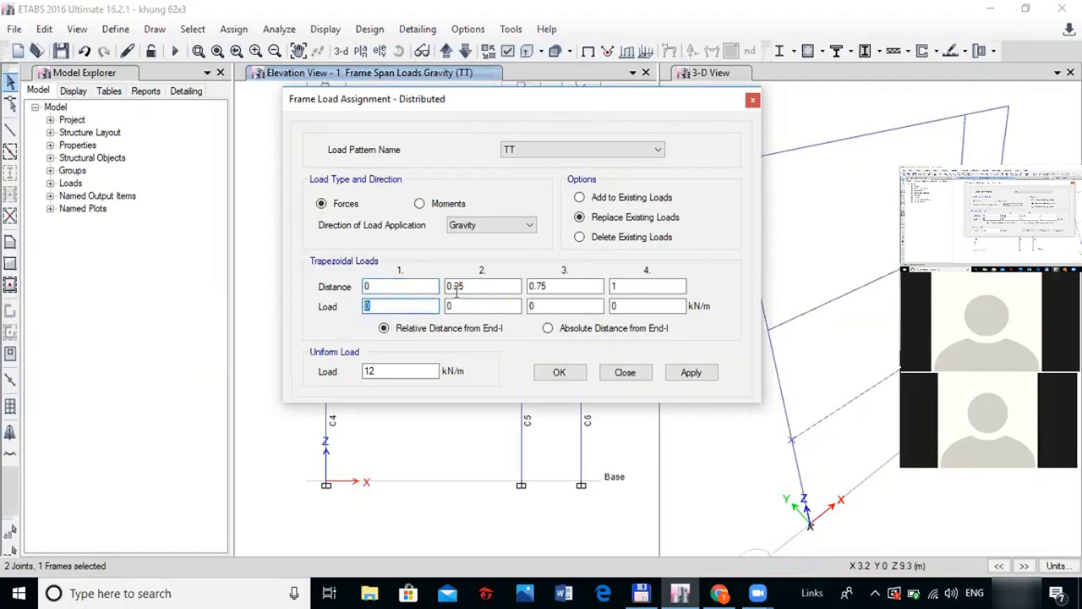
{"action": "left_click_drag", "start_coordinate": [466, 288], "coordinate": [436, 300]}
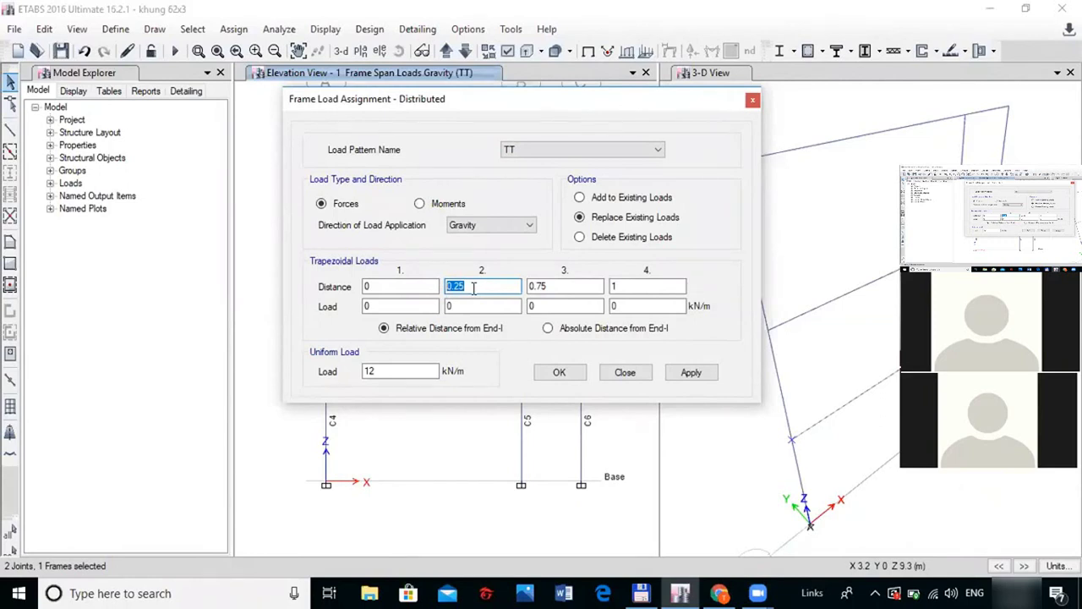
{"action": "left_click_drag", "start_coordinate": [454, 287], "coordinate": [483, 286]}
{"action": "type", "text": "2"}
{"action": "double_click", "coordinate": [457, 305]}
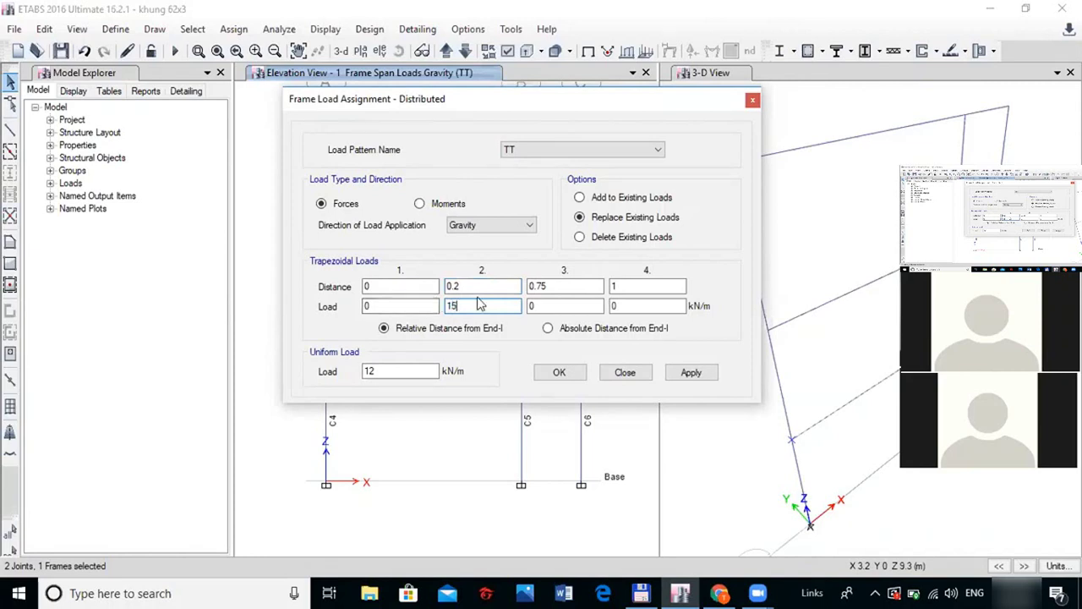
Set the third trapezoidal load point to relative distance 0.8 and load 15 kN/m
{"action": "left_click", "coordinate": [539, 288]}
{"action": "double_click", "coordinate": [539, 287]}
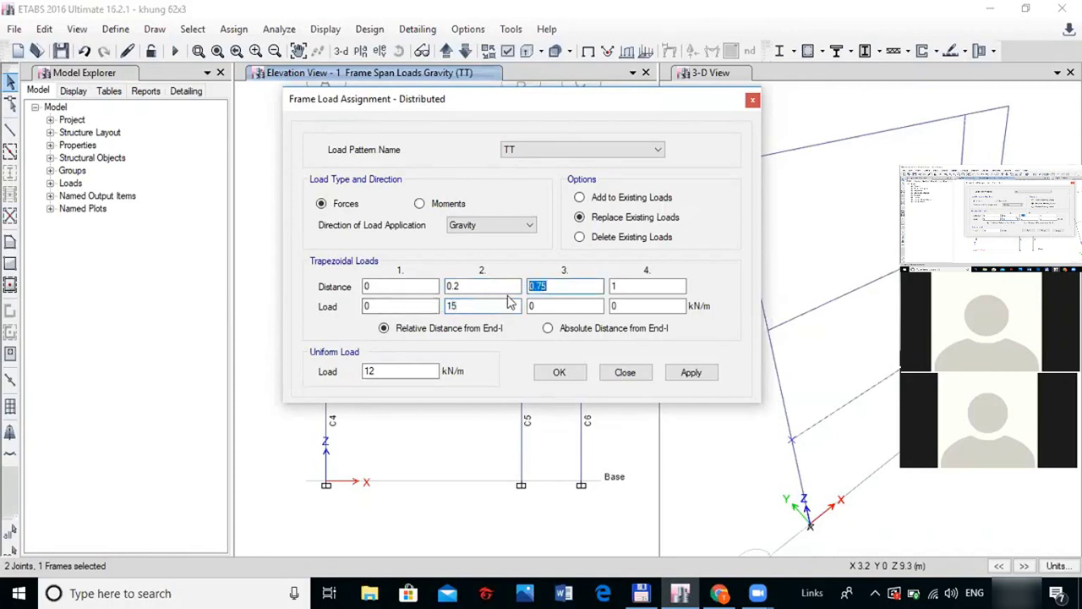
{"action": "type", "text": "0"}
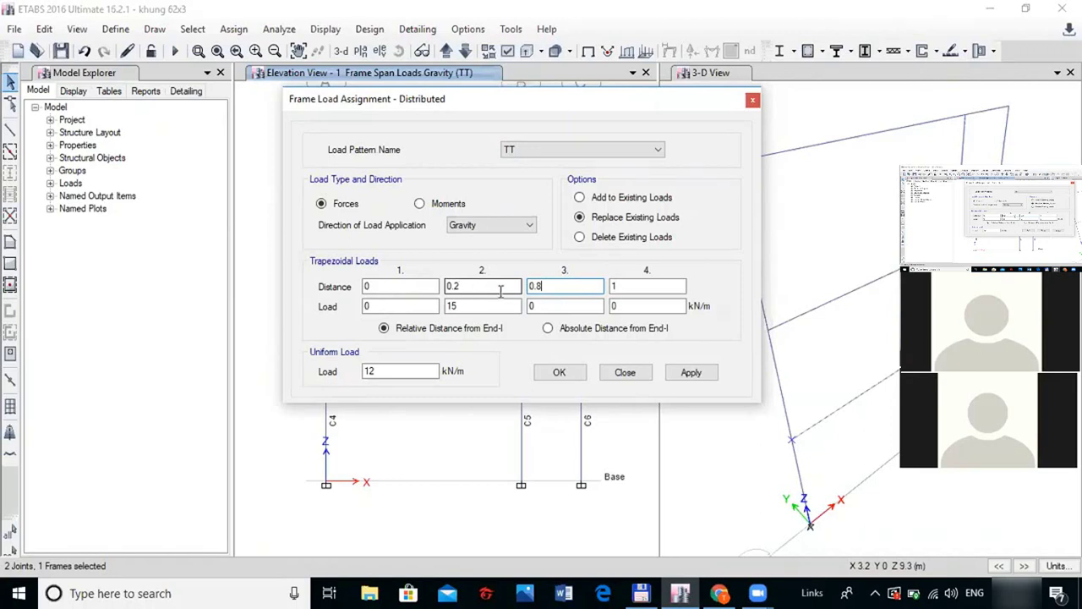
{"action": "double_click", "coordinate": [558, 306]}
{"action": "type", "text": "15"}
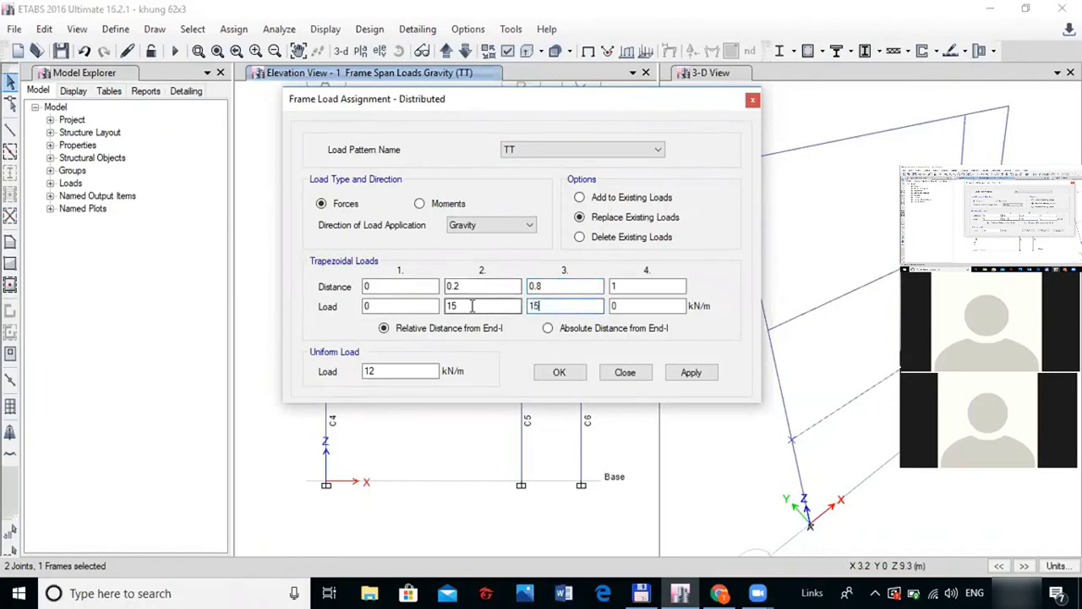
Check the distances of the four trapezoidal points and set the uniform load to 0 kN/m
{"action": "double_click", "coordinate": [630, 285]}
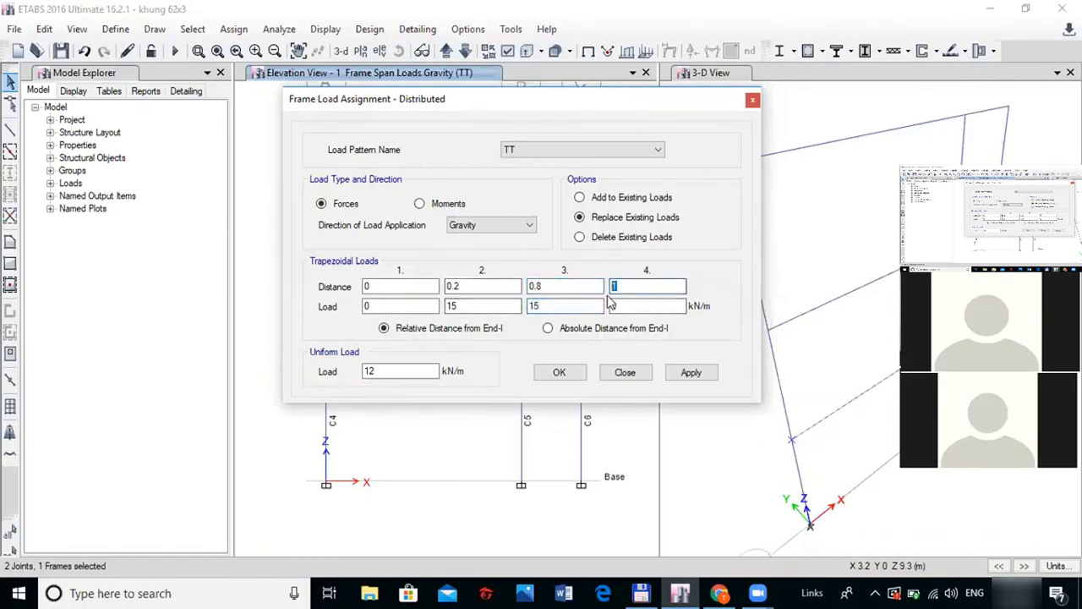
{"action": "left_click", "coordinate": [484, 289]}
{"action": "left_click", "coordinate": [408, 287]}
{"action": "left_click", "coordinate": [477, 285]}
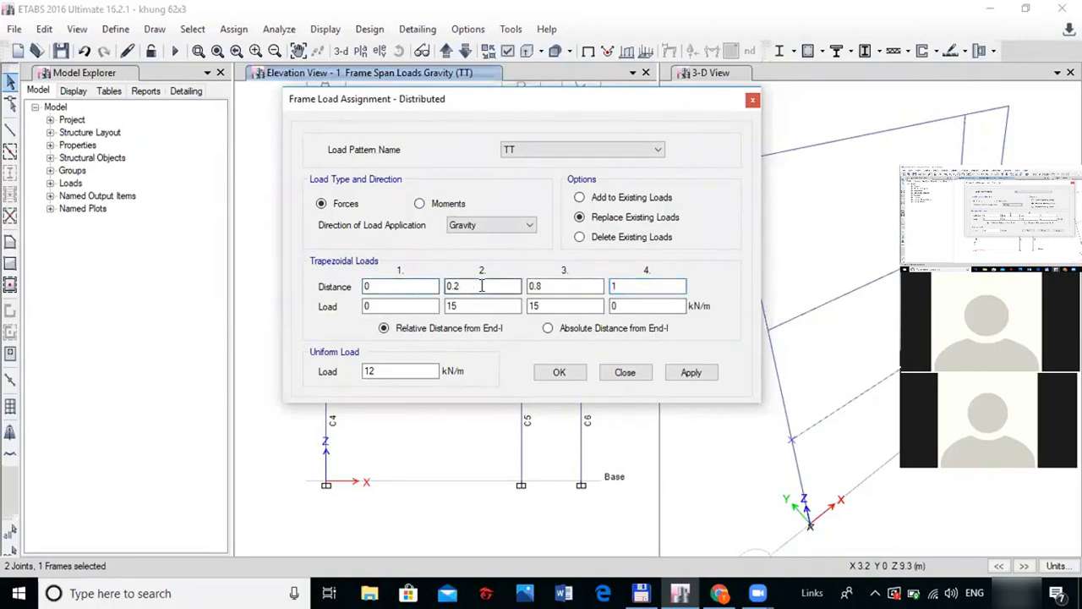
{"action": "left_click", "coordinate": [545, 286]}
{"action": "left_click", "coordinate": [610, 288]}
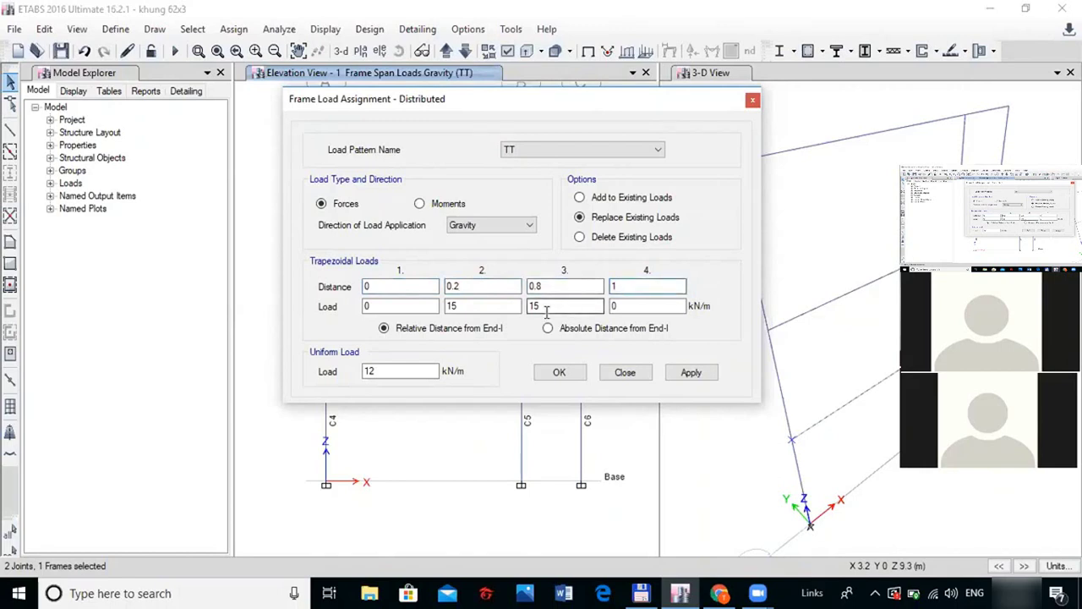
{"action": "left_click", "coordinate": [372, 372]}
{"action": "left_click_drag", "start_coordinate": [375, 372], "coordinate": [251, 370]}
{"action": "type", "text": "0"}
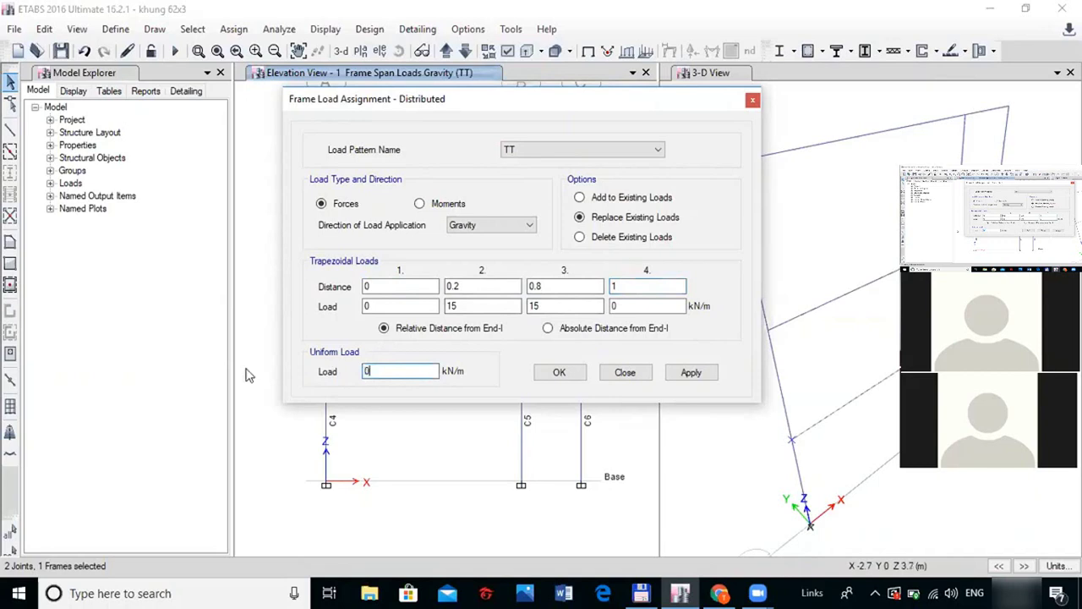
Apply the trapezoidal load to the beam with the option to add to existing loads, and close the load assignment
{"action": "left_click", "coordinate": [579, 197]}
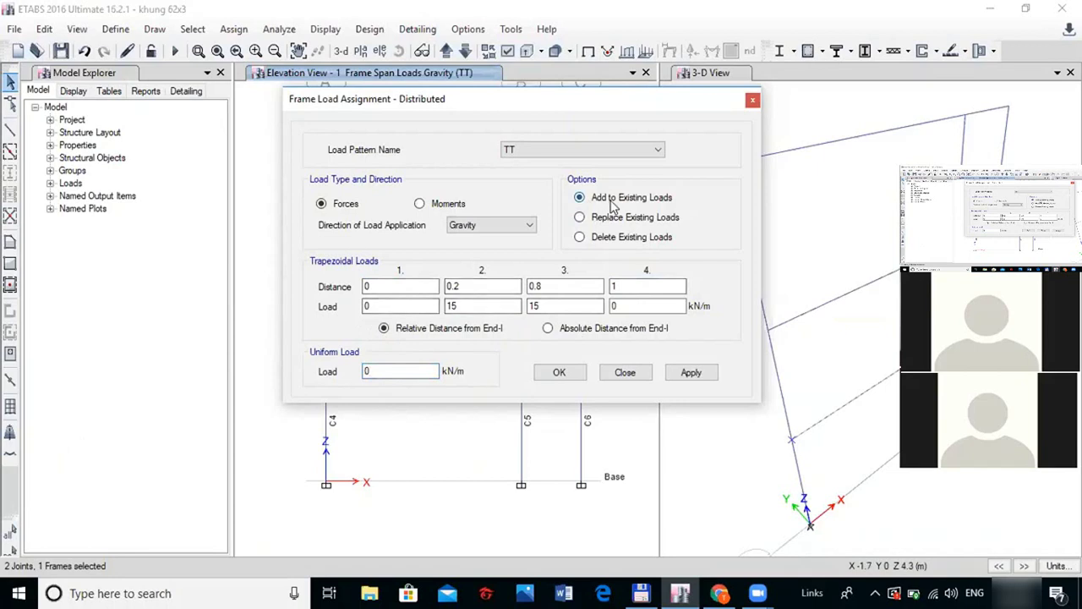
{"action": "left_click", "coordinate": [691, 372]}
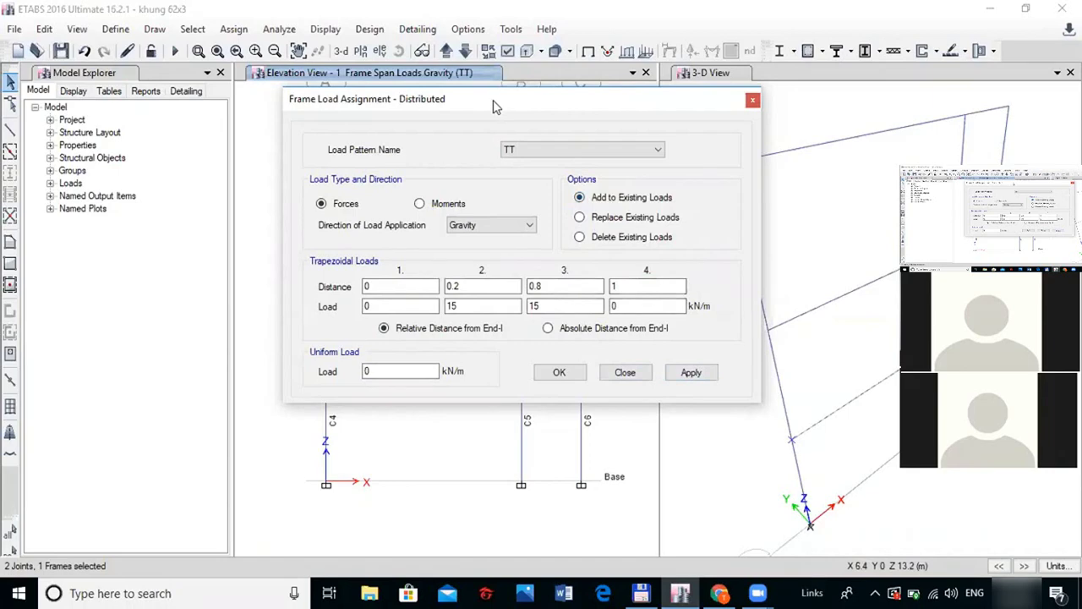
{"action": "left_click_drag", "start_coordinate": [496, 106], "coordinate": [736, 57]}
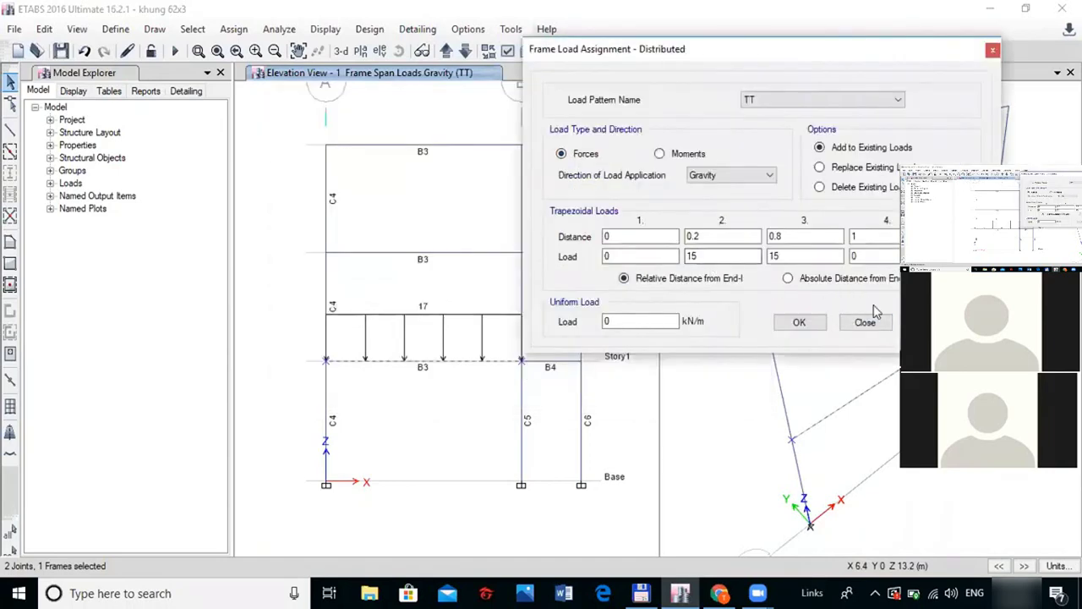
{"action": "left_click_drag", "start_coordinate": [642, 48], "coordinate": [140, 12]}
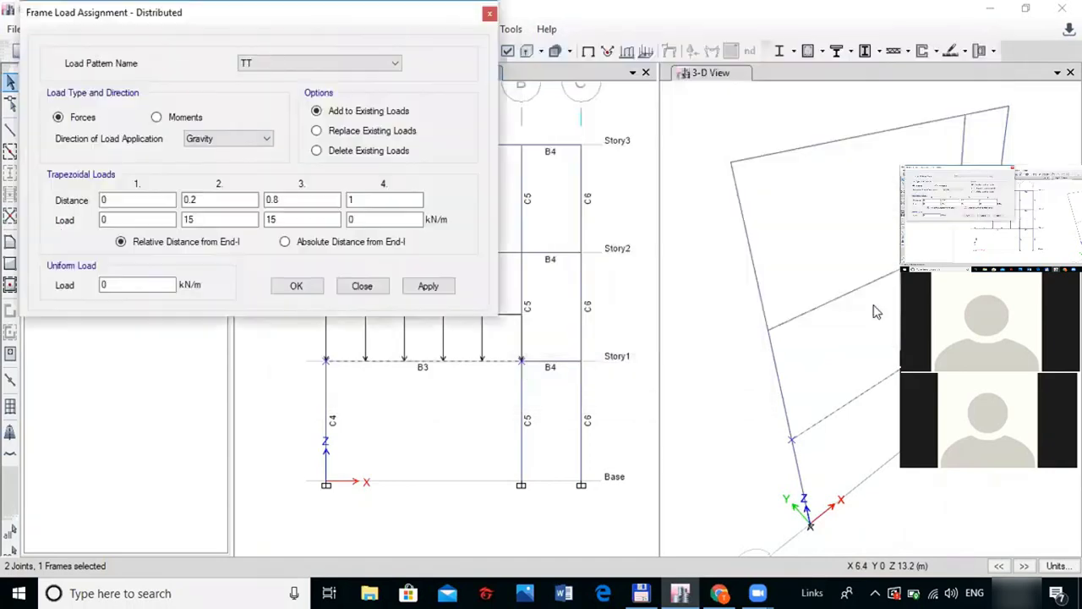
{"action": "left_click", "coordinate": [423, 284]}
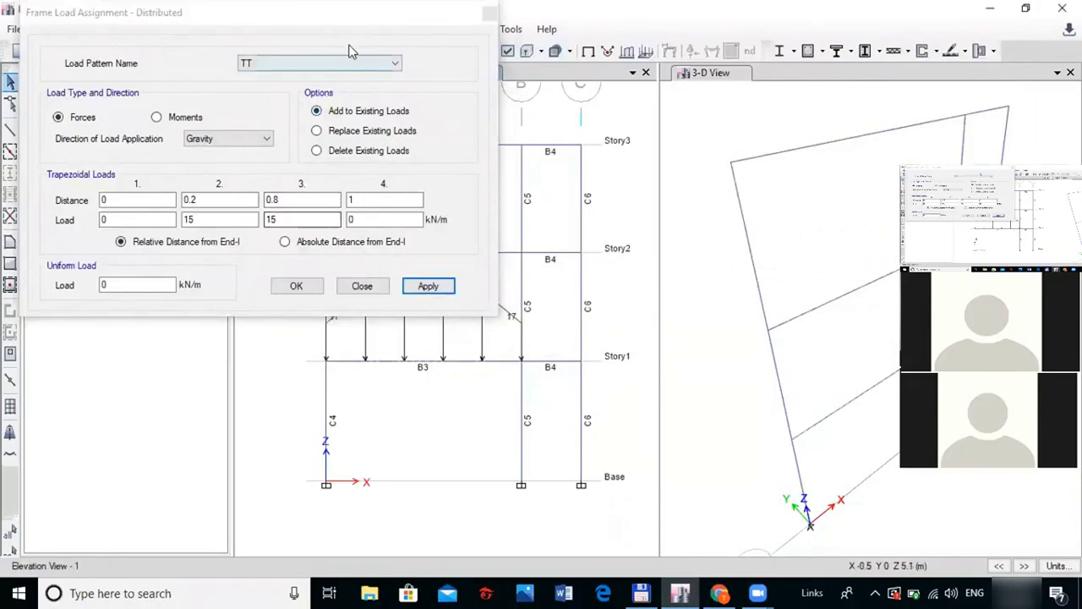
{"action": "left_click_drag", "start_coordinate": [296, 17], "coordinate": [465, 422]}
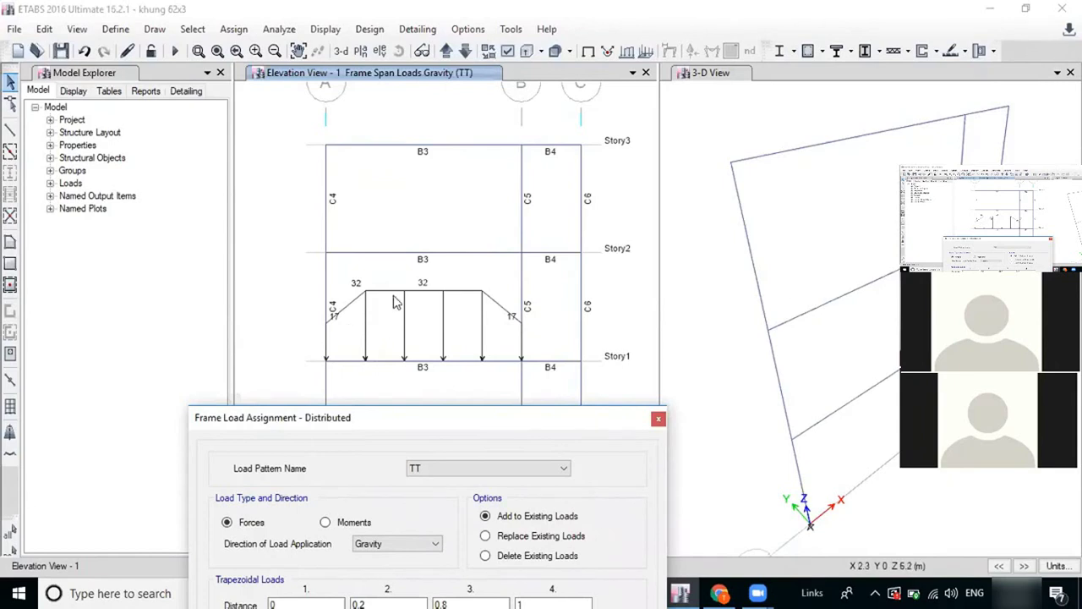
{"action": "left_click", "coordinate": [659, 421]}
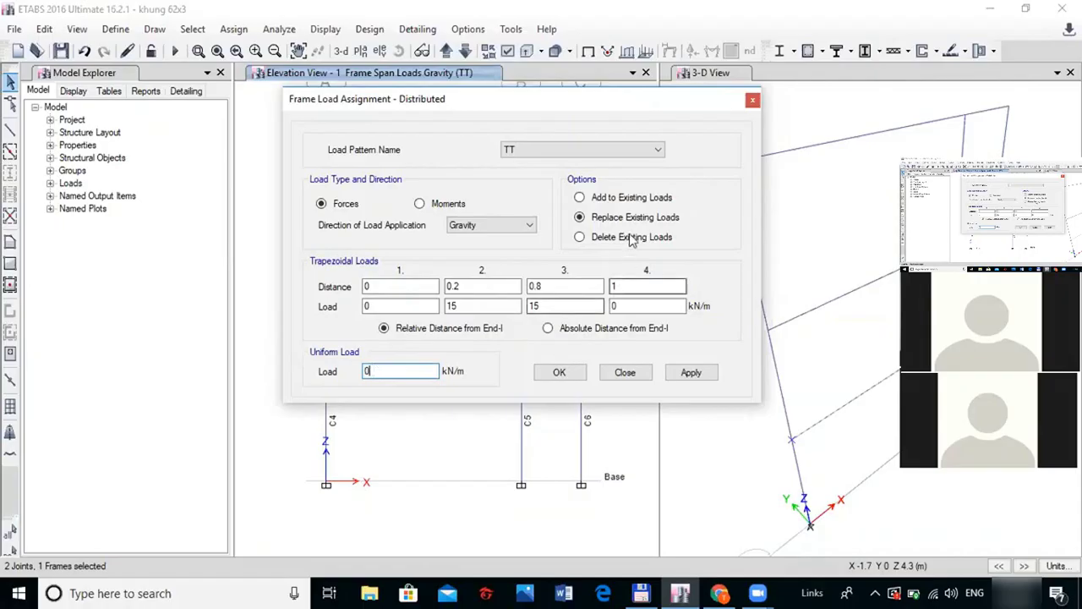
{"action": "left_click", "coordinate": [579, 197]}
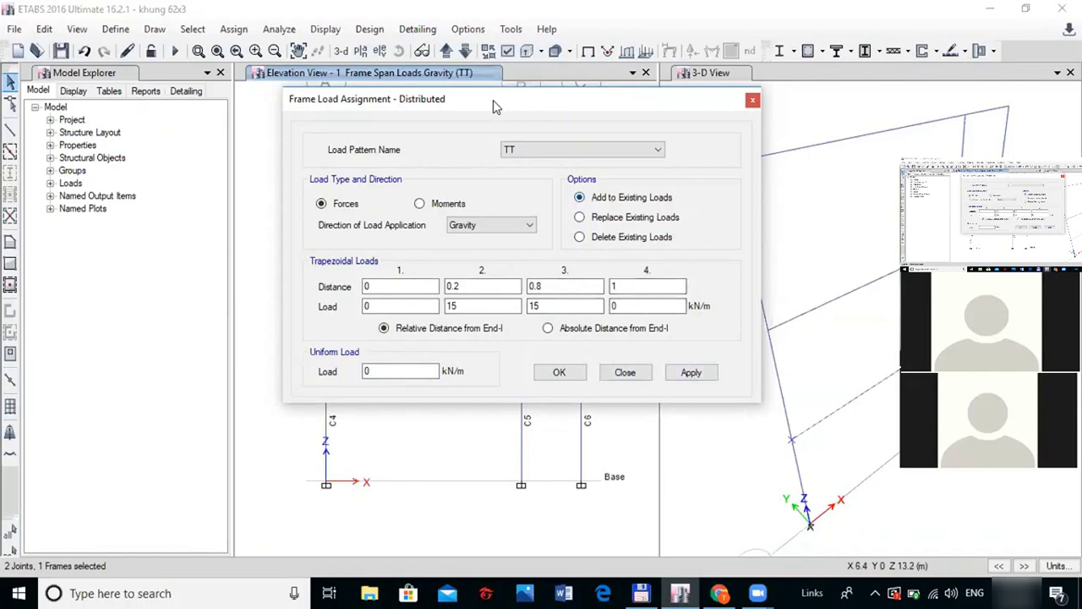
{"action": "left_click_drag", "start_coordinate": [493, 100], "coordinate": [733, 50]}
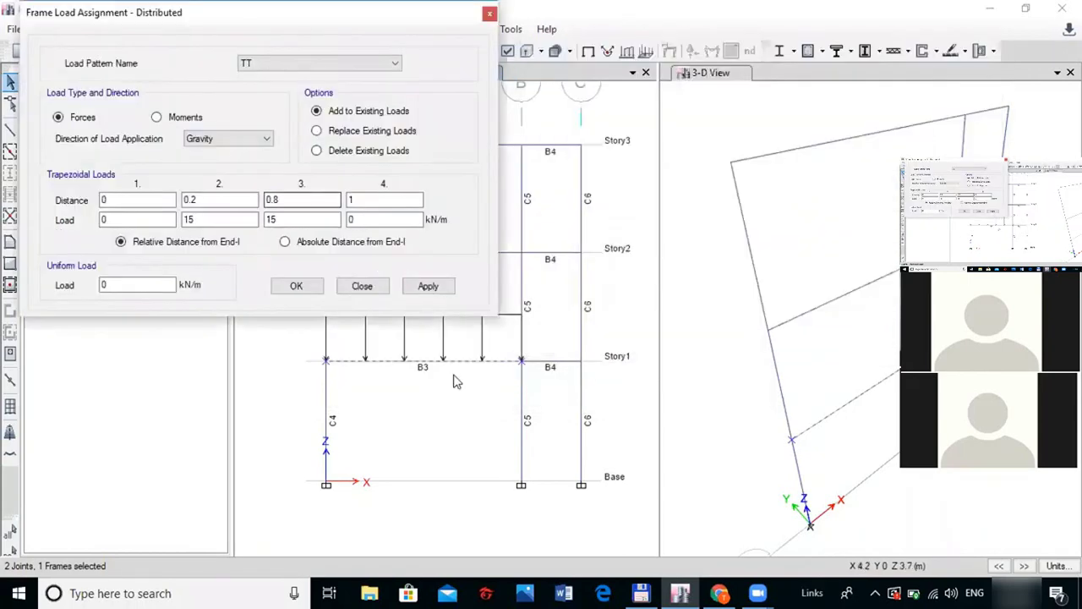
{"action": "left_click", "coordinate": [428, 286]}
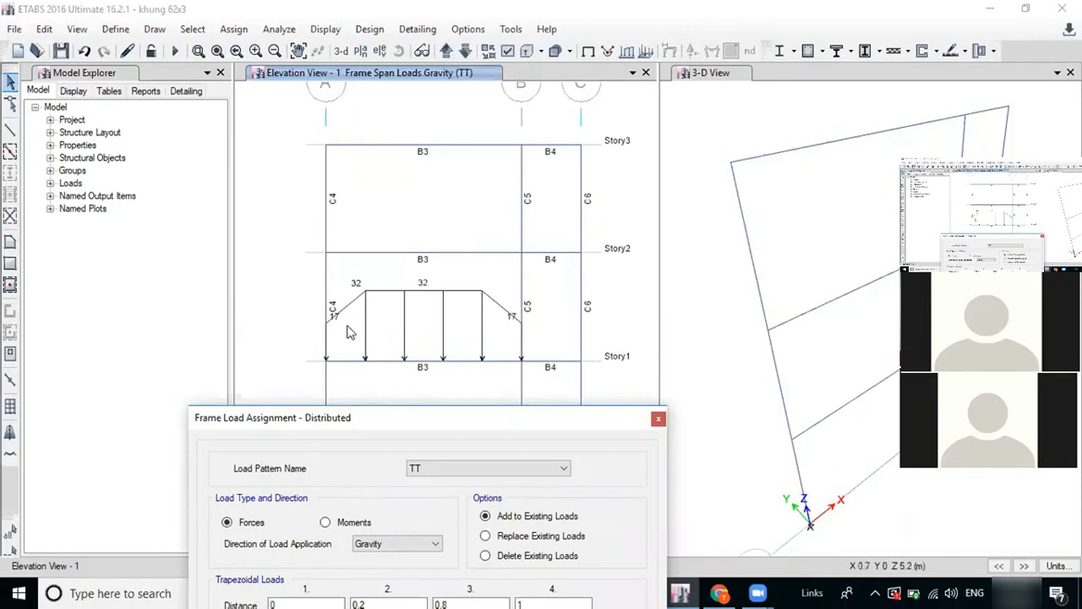
{"action": "left_click", "coordinate": [658, 419]}
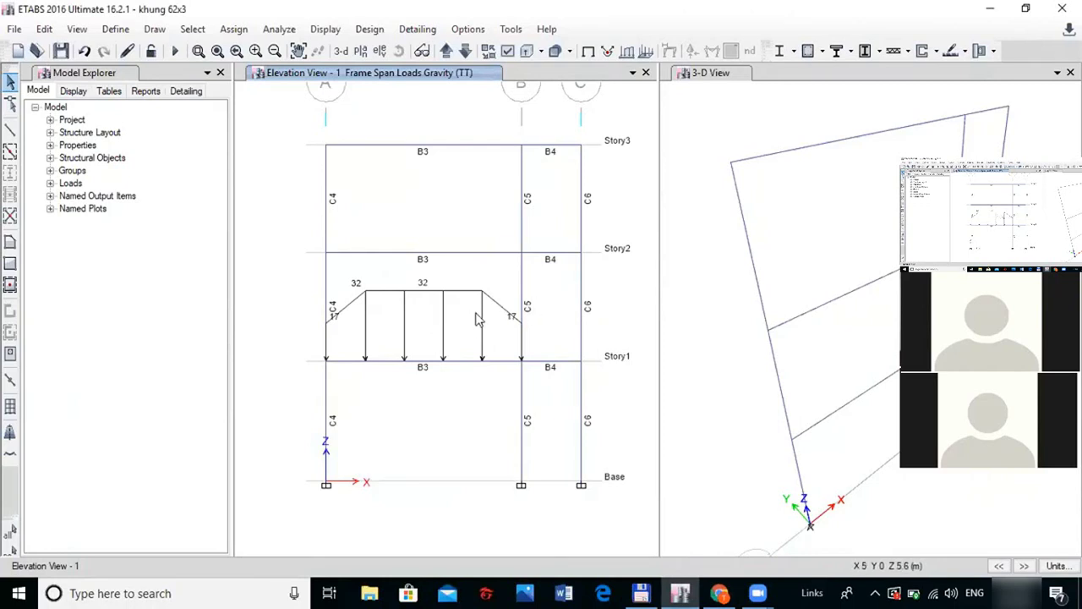
{"action": "left_click_drag", "start_coordinate": [299, 350], "coordinate": [545, 395]}
{"action": "left_click_drag", "start_coordinate": [297, 352], "coordinate": [536, 394]}
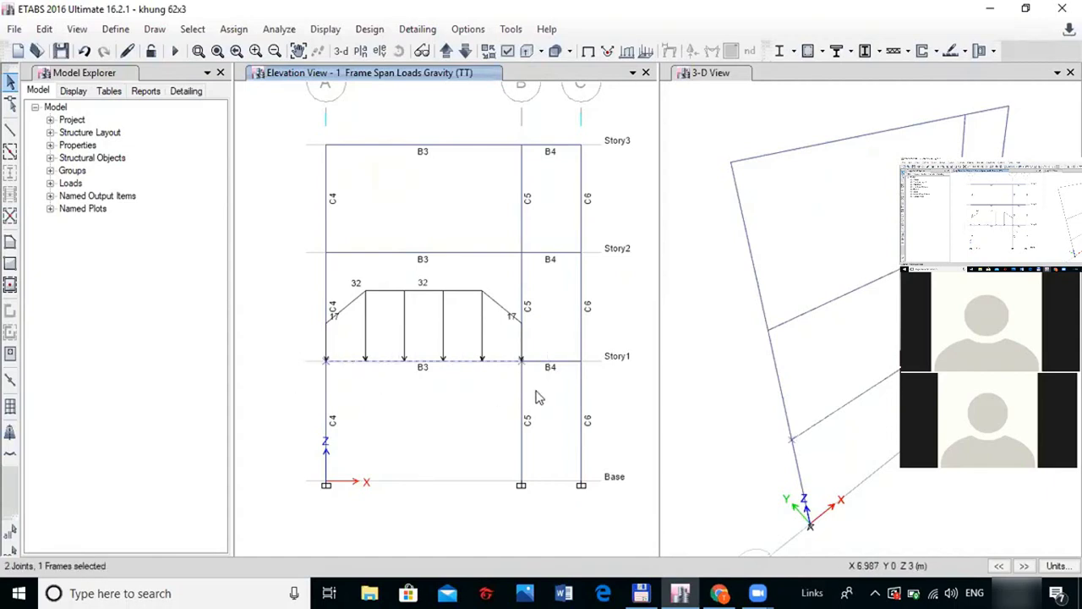
{"action": "left_click", "coordinate": [233, 29]}
{"action": "mouse_move", "coordinate": [290, 181]}
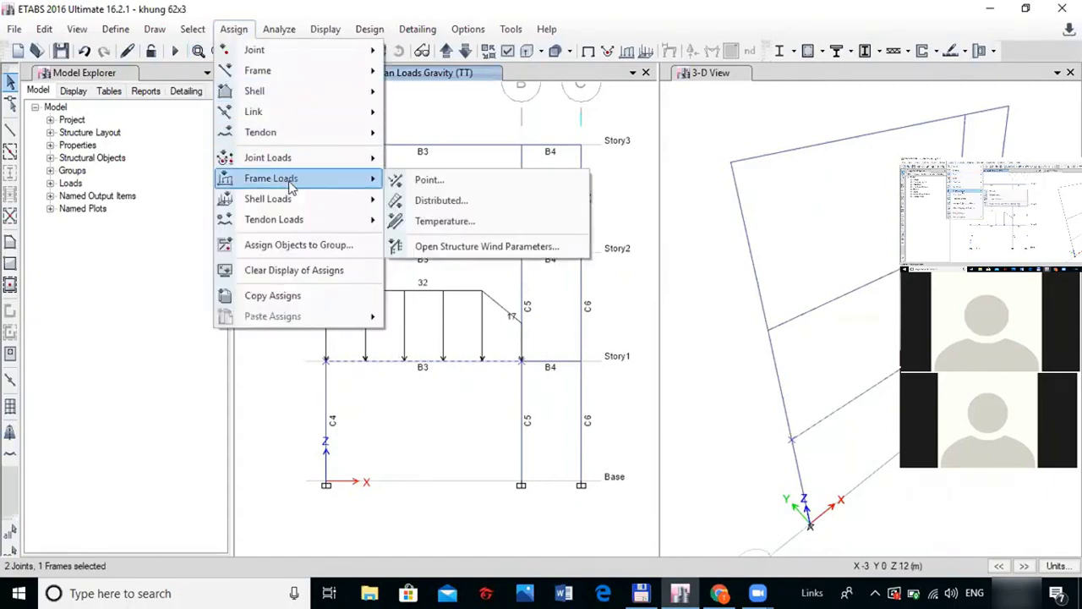
{"action": "left_click", "coordinate": [440, 200]}
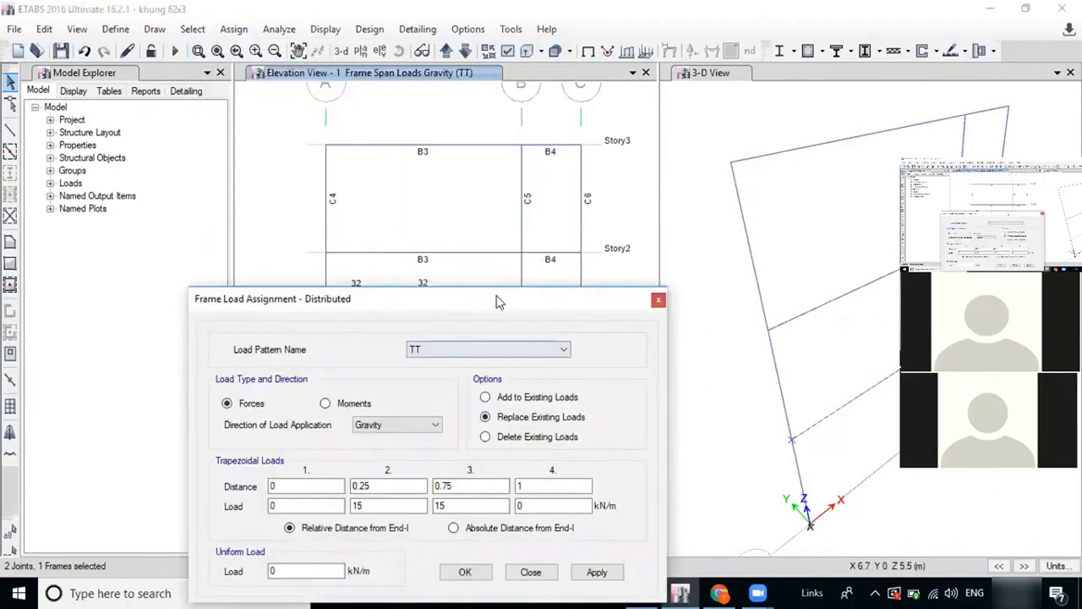
{"action": "left_click_drag", "start_coordinate": [500, 300], "coordinate": [516, 135]}
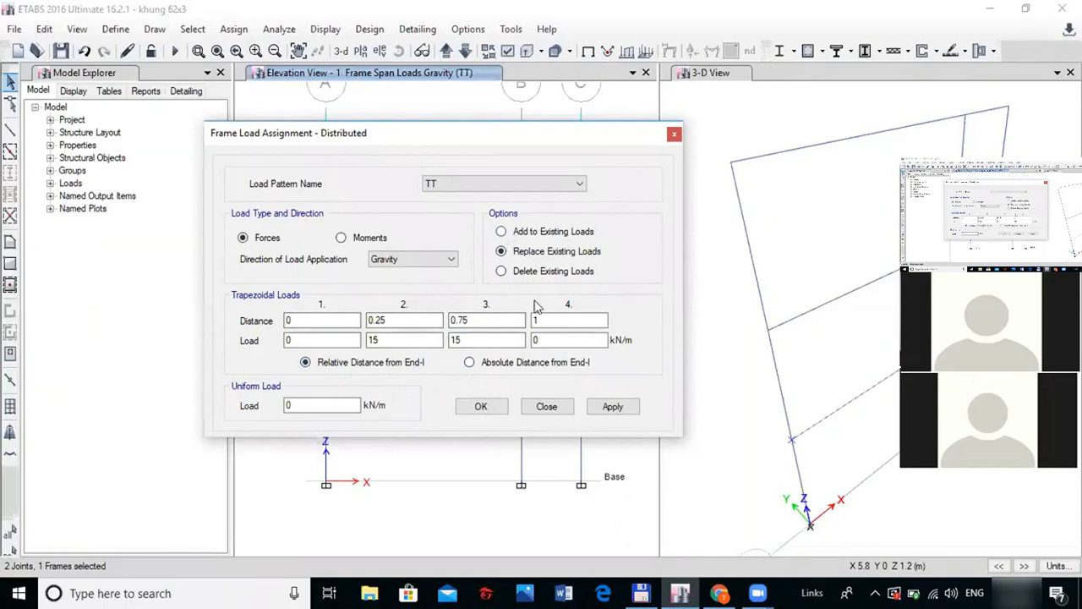
{"action": "left_click", "coordinate": [674, 135]}
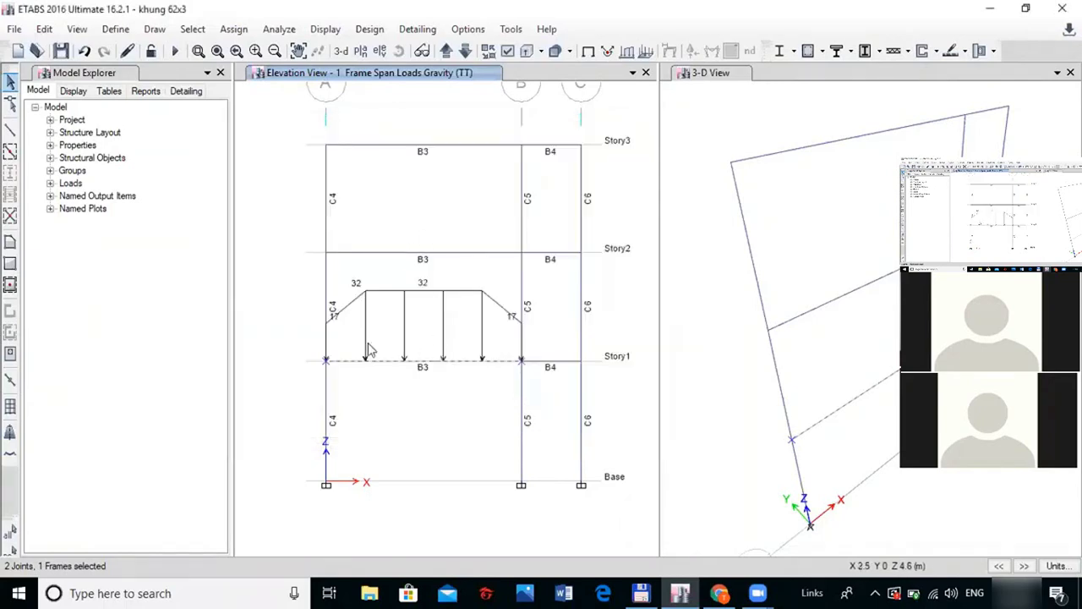
{"action": "left_click_drag", "start_coordinate": [513, 351], "coordinate": [529, 376]}
{"action": "left_click", "coordinate": [483, 362]}
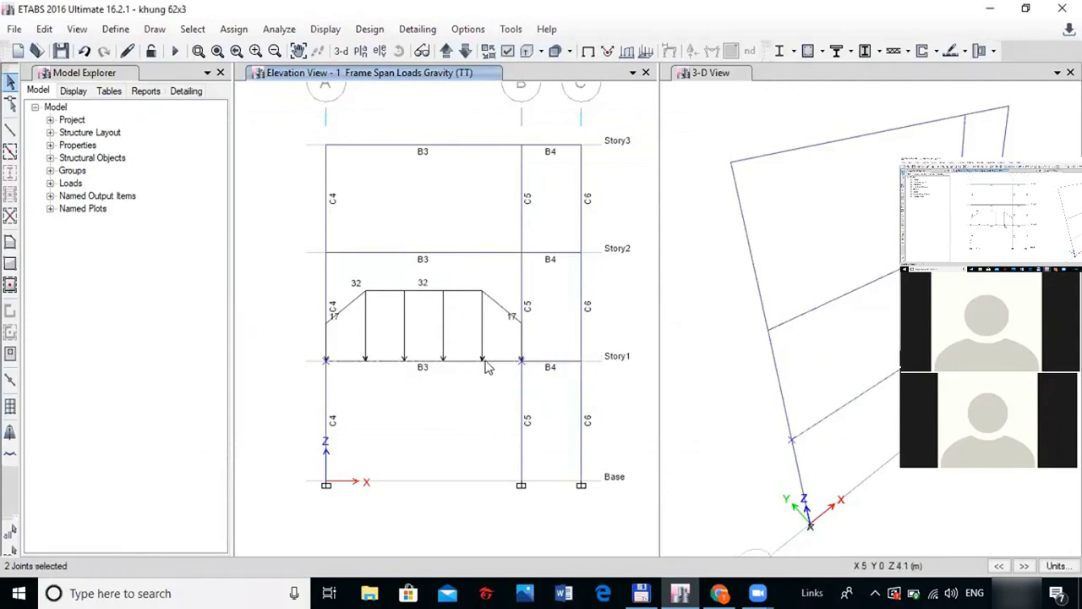
Start a distributed load assignment on the Story1 beam between B and C, with the second and third trapezoidal loads set to 0 kN/m
{"action": "left_click_drag", "start_coordinate": [514, 352], "coordinate": [593, 385]}
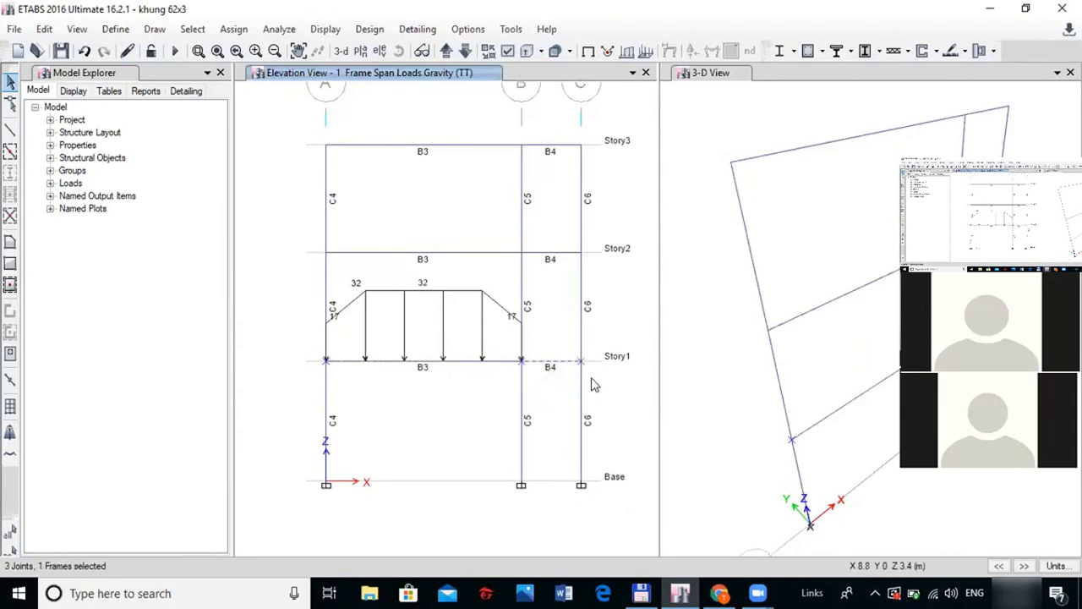
{"action": "left_click", "coordinate": [232, 29]}
{"action": "mouse_move", "coordinate": [363, 178]}
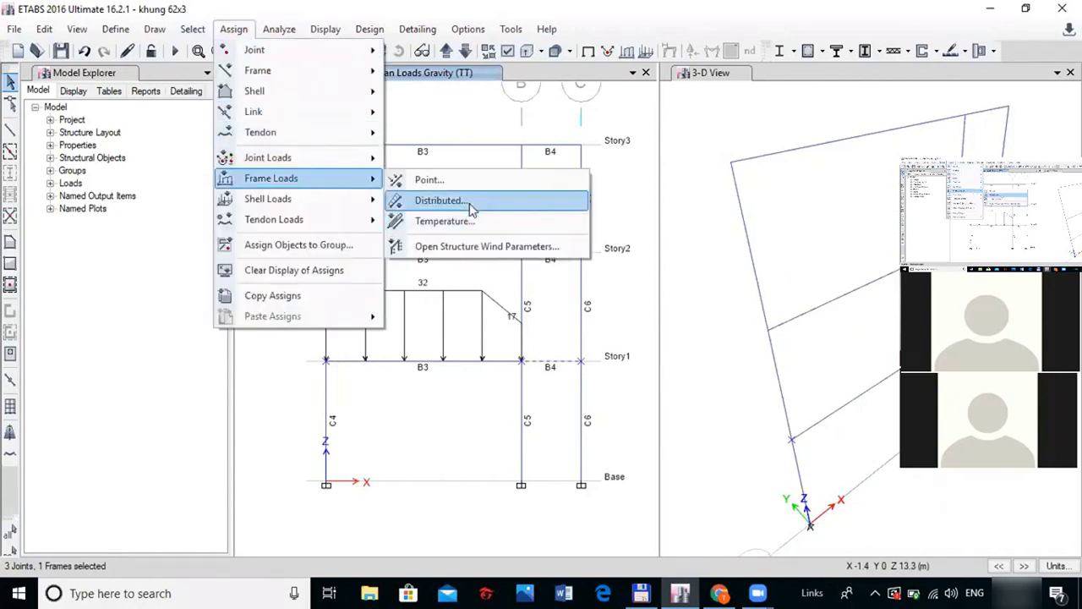
{"action": "left_click", "coordinate": [469, 203]}
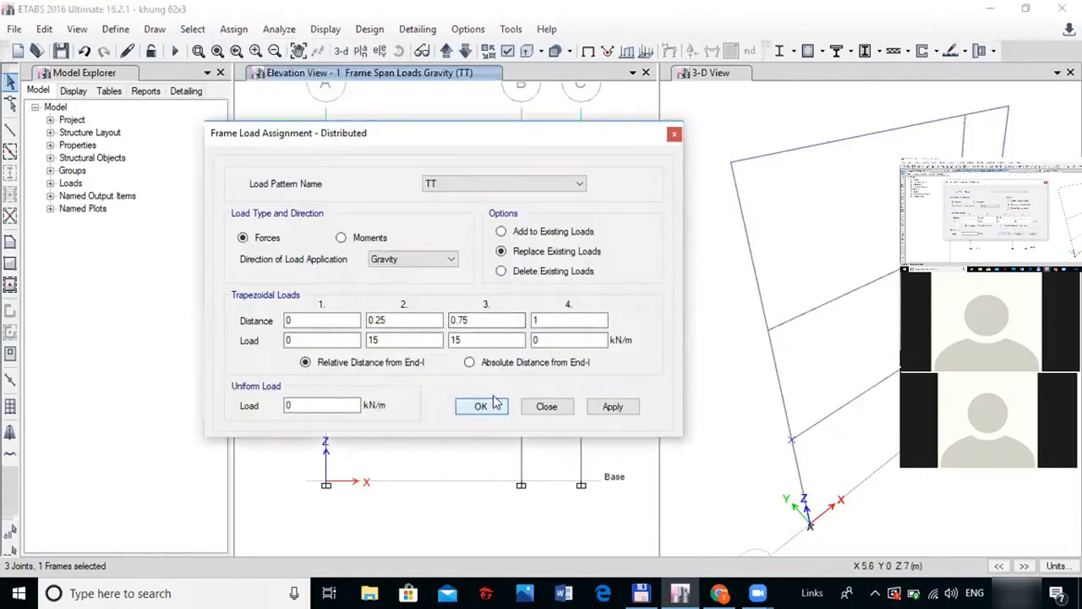
{"action": "left_click", "coordinate": [413, 259]}
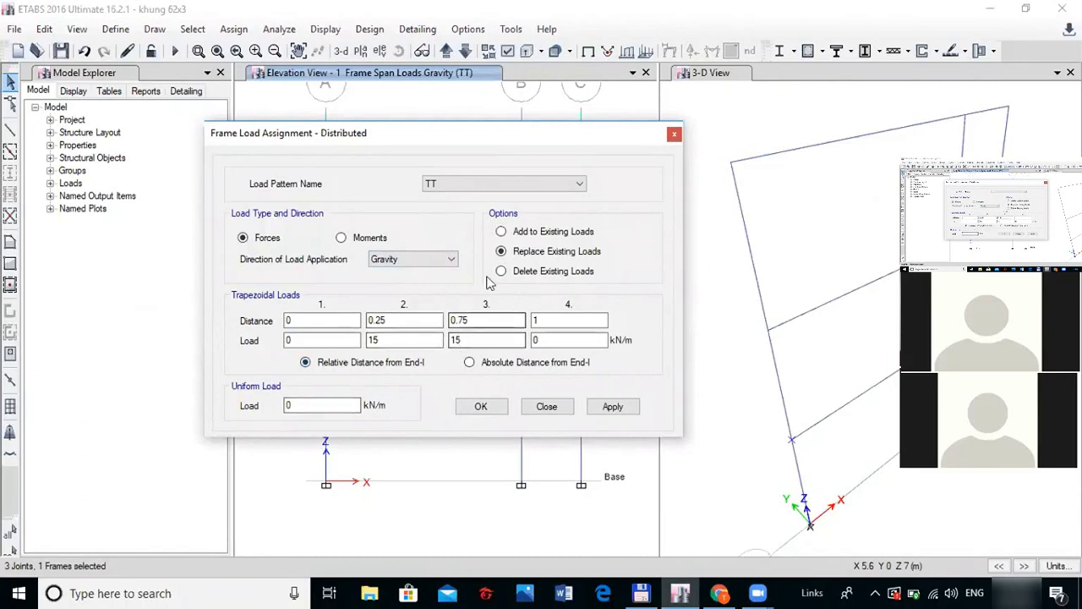
{"action": "double_click", "coordinate": [396, 340]}
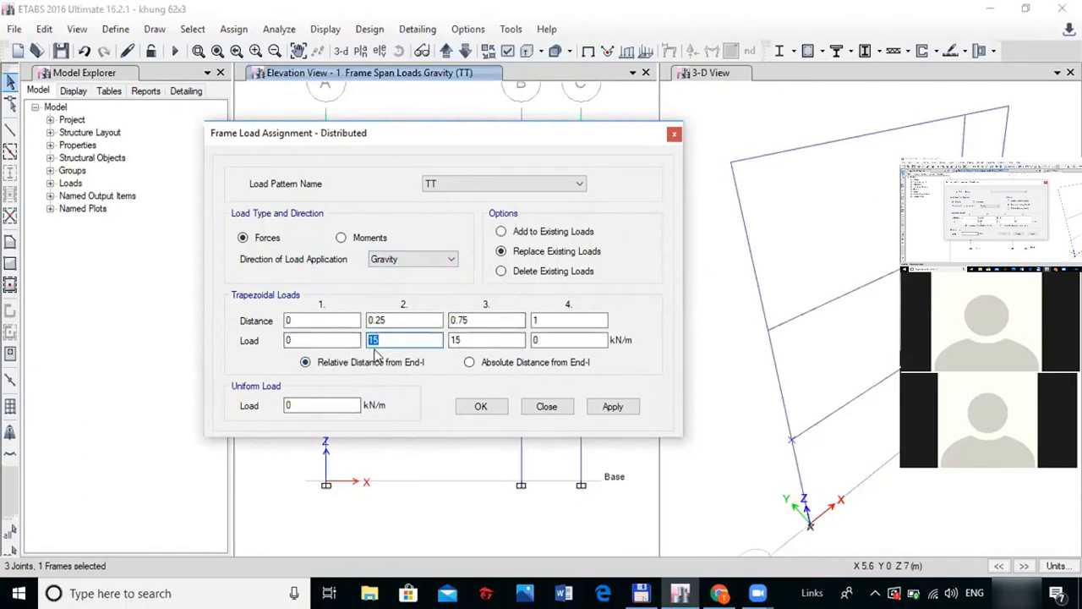
{"action": "type", "text": "0"}
{"action": "double_click", "coordinate": [484, 340]}
{"action": "type", "text": "0"}
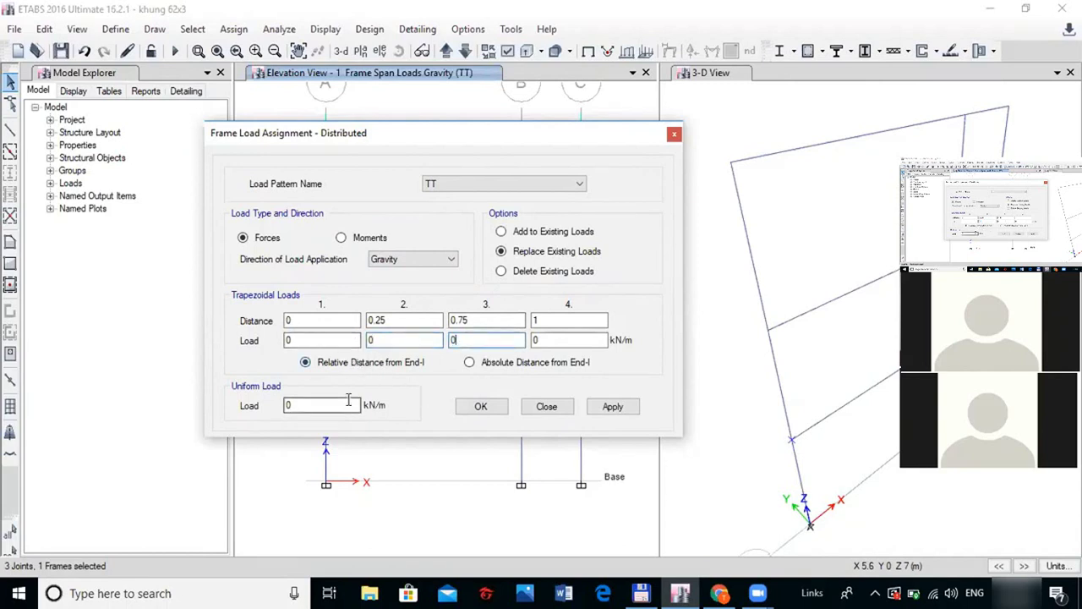
Set the uniform load to 4 kN/m and apply it to the beam in pattern TT, replacing existing loads
{"action": "double_click", "coordinate": [290, 405]}
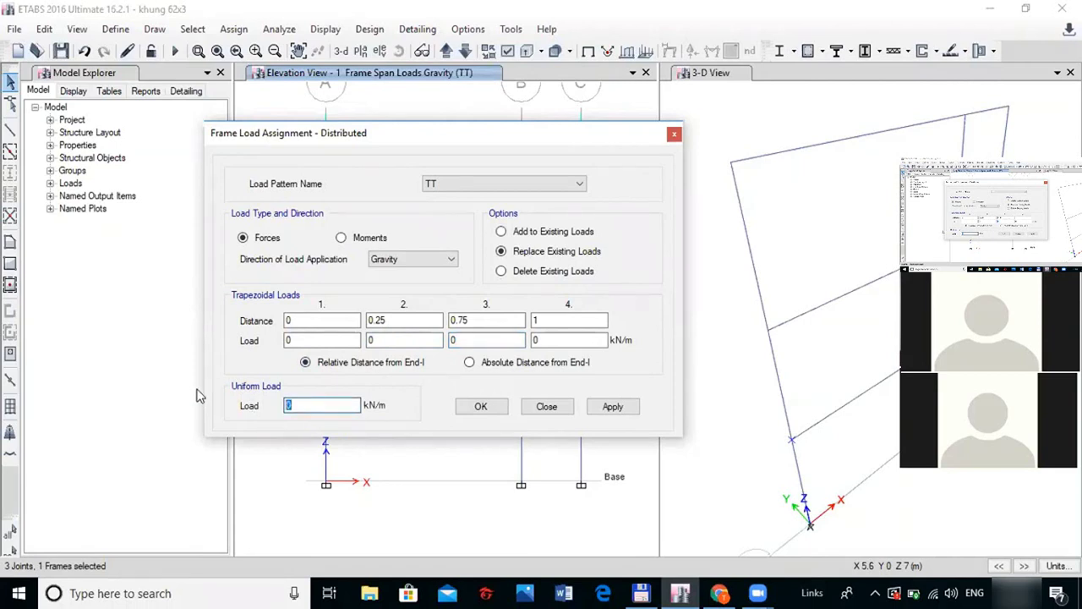
{"action": "type", "text": "4"}
{"action": "left_click_drag", "start_coordinate": [520, 136], "coordinate": [306, 63]}
{"action": "left_click", "coordinate": [398, 334]}
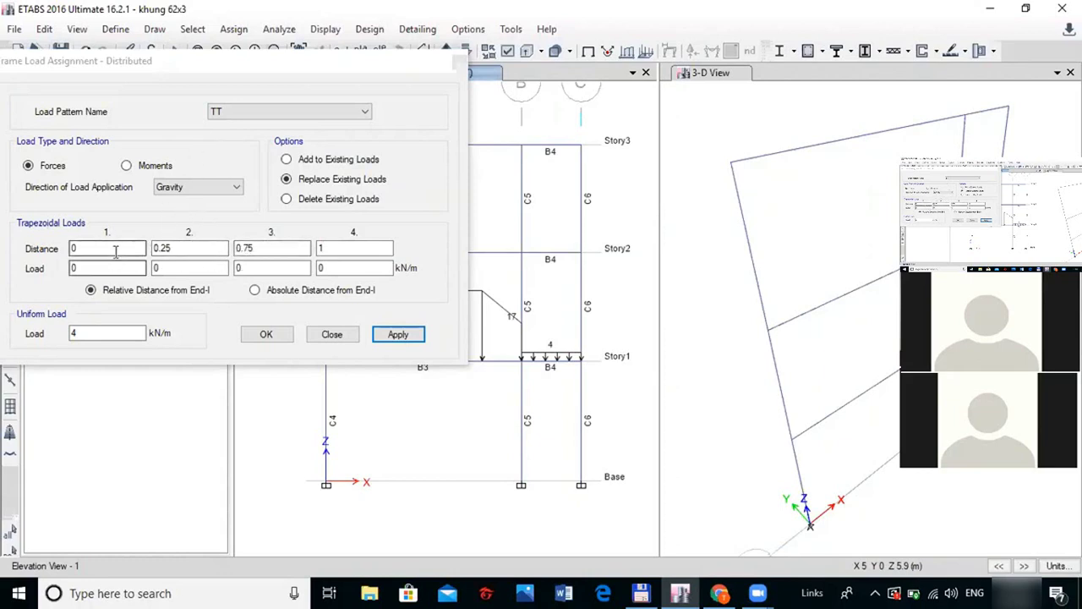
Set the uniform load to 0 kN/m and the second and third trapezoidal points to relative distance 0.5
{"action": "left_click", "coordinate": [5, 335]}
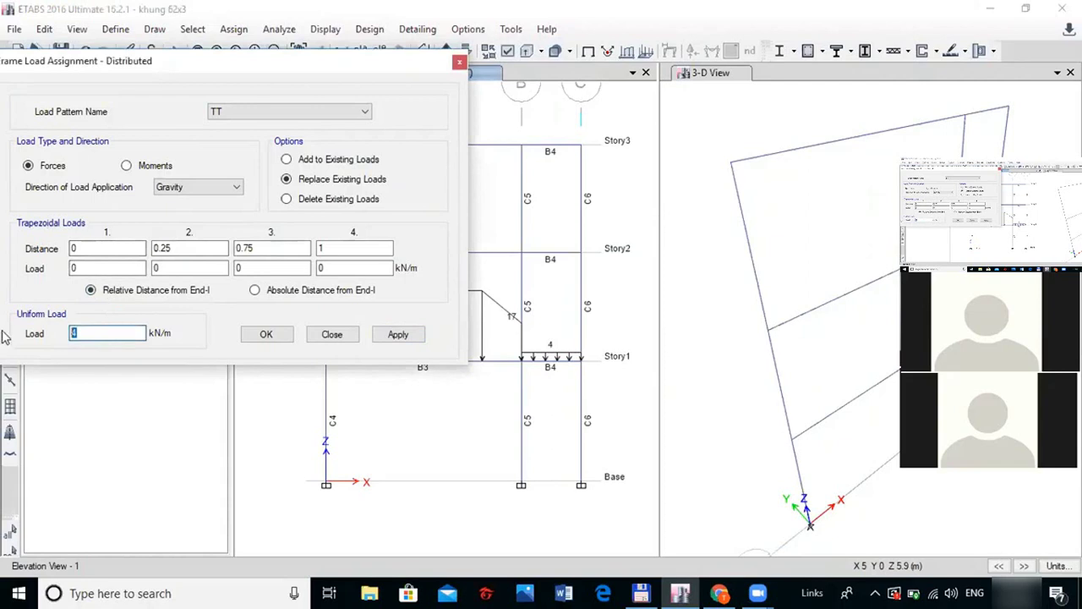
{"action": "type", "text": "0"}
{"action": "double_click", "coordinate": [184, 247]}
{"action": "type", "text": "0.5"}
{"action": "double_click", "coordinate": [270, 248]}
{"action": "type", "text": "0"}
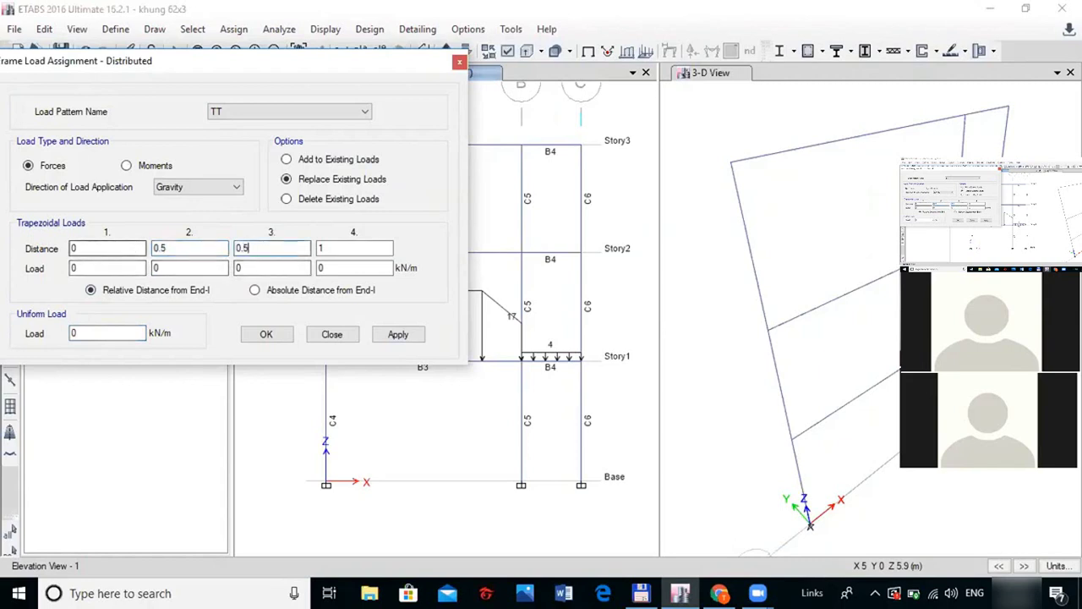
Set the second and third trapezoidal loads to 12 kN/m and choose to add to existing loads
{"action": "double_click", "coordinate": [188, 268]}
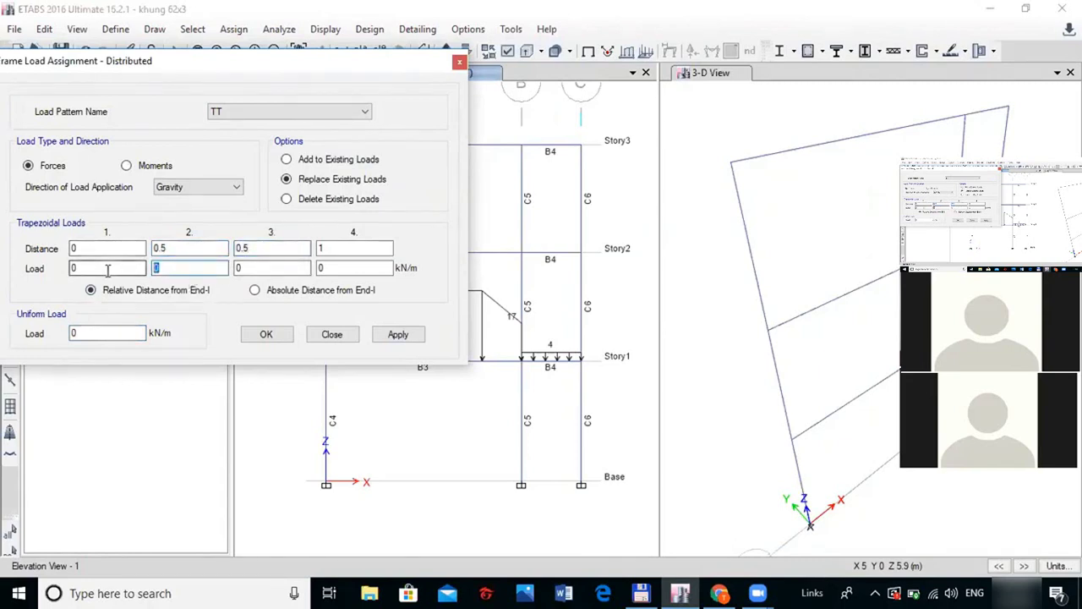
{"action": "type", "text": "12"}
{"action": "key", "text": "Tab"}
{"action": "type", "text": "12"}
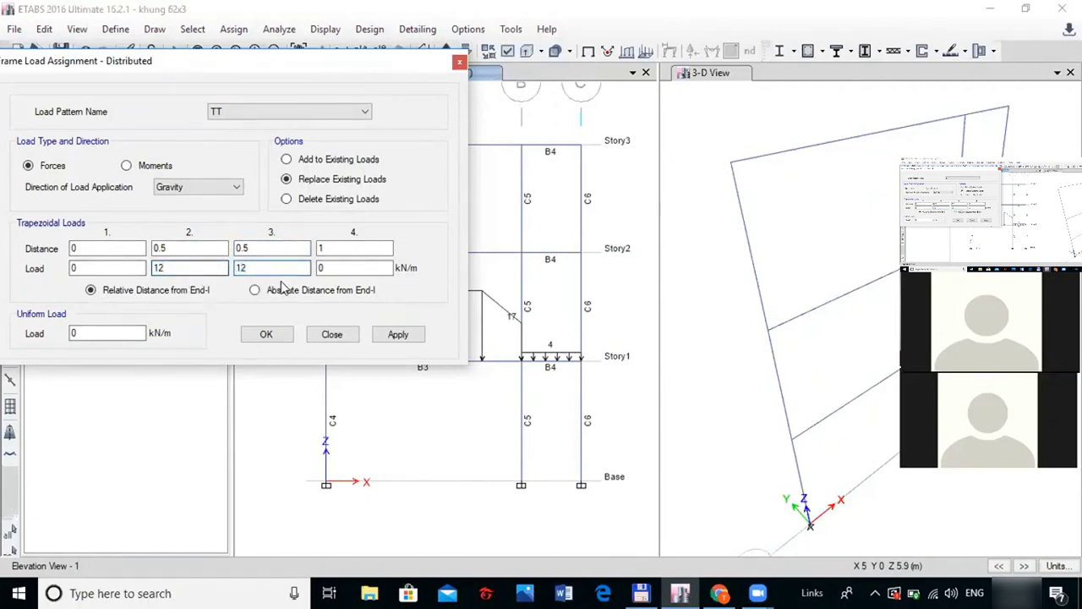
{"action": "left_click", "coordinate": [332, 161]}
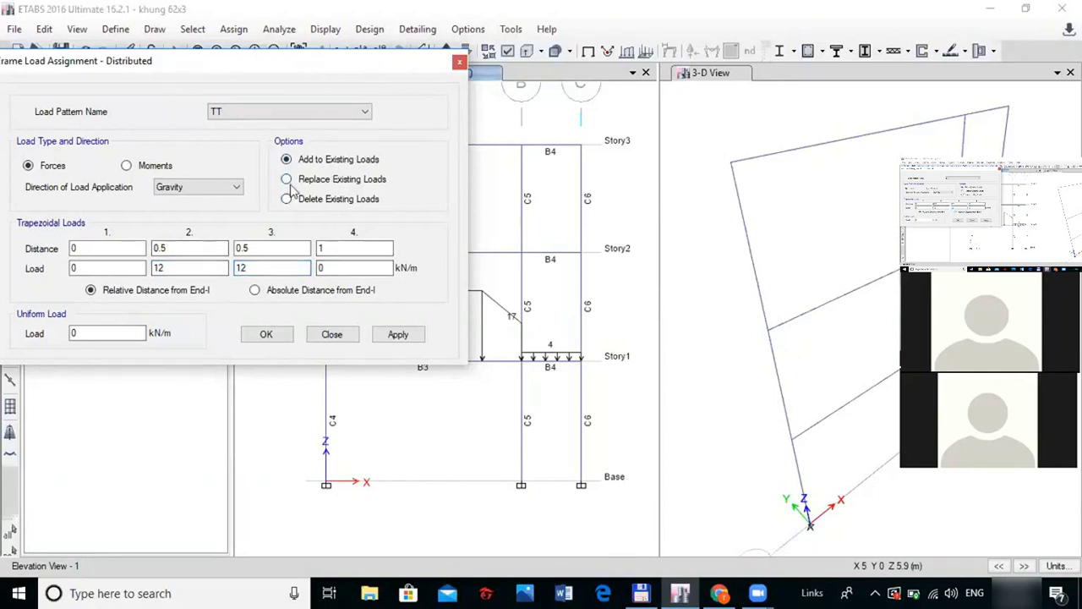
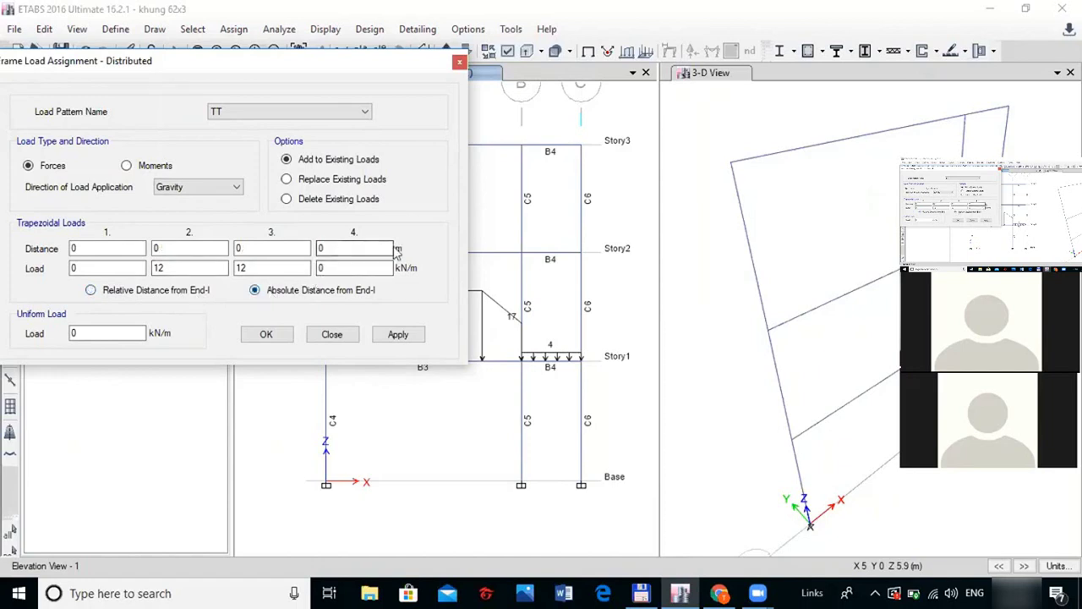
Switch back to relative distances from End-I and re-enter 0.5 for the second and third load points
{"action": "left_click", "coordinate": [144, 291]}
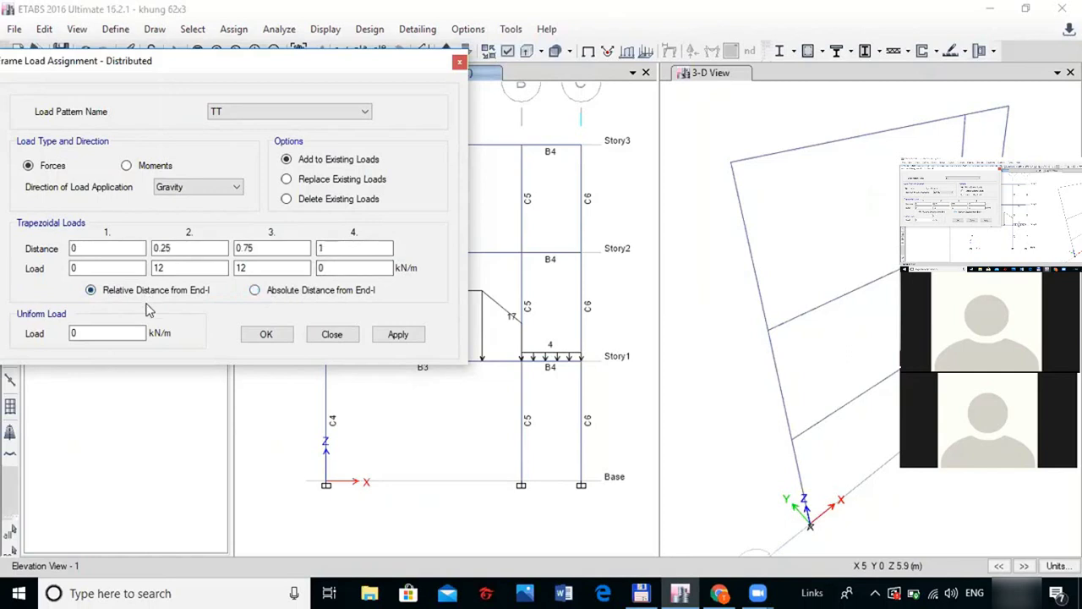
{"action": "left_click_drag", "start_coordinate": [182, 247], "coordinate": [131, 267]}
{"action": "type", "text": "0.5"}
{"action": "key", "text": "Tab"}
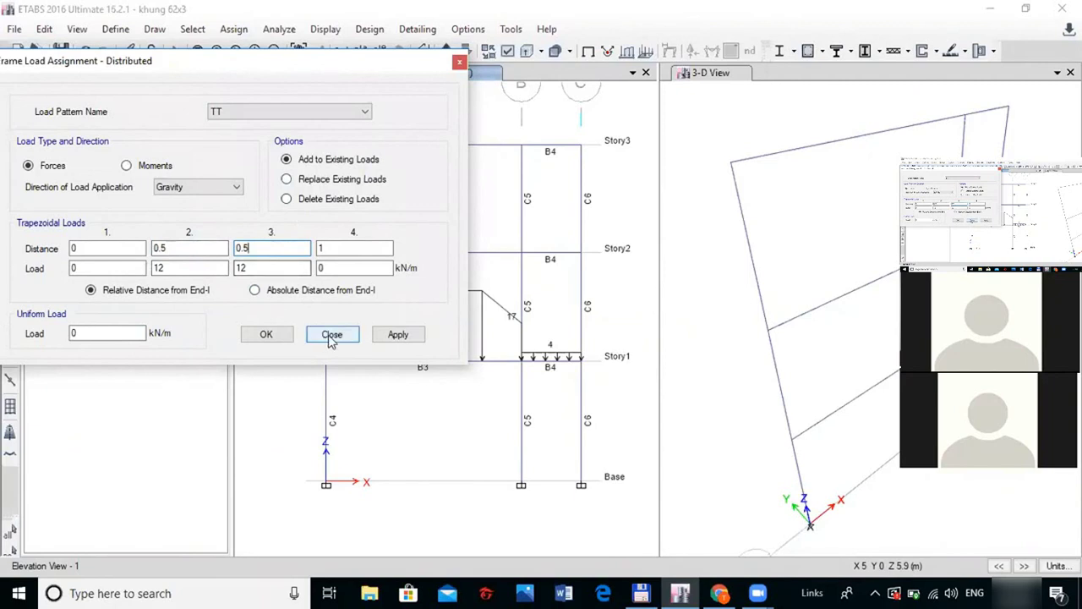
Select the Story1 beam between B and C, apply the triangular load to it, and close the load assignment
{"action": "left_click", "coordinate": [395, 335]}
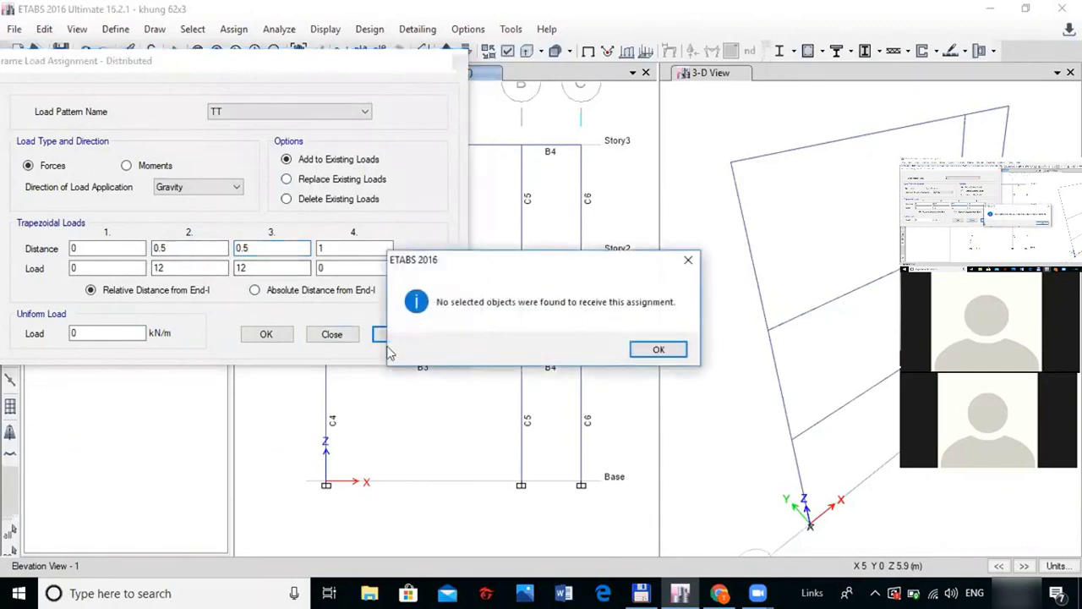
{"action": "left_click", "coordinate": [689, 262]}
{"action": "left_click", "coordinate": [521, 356]}
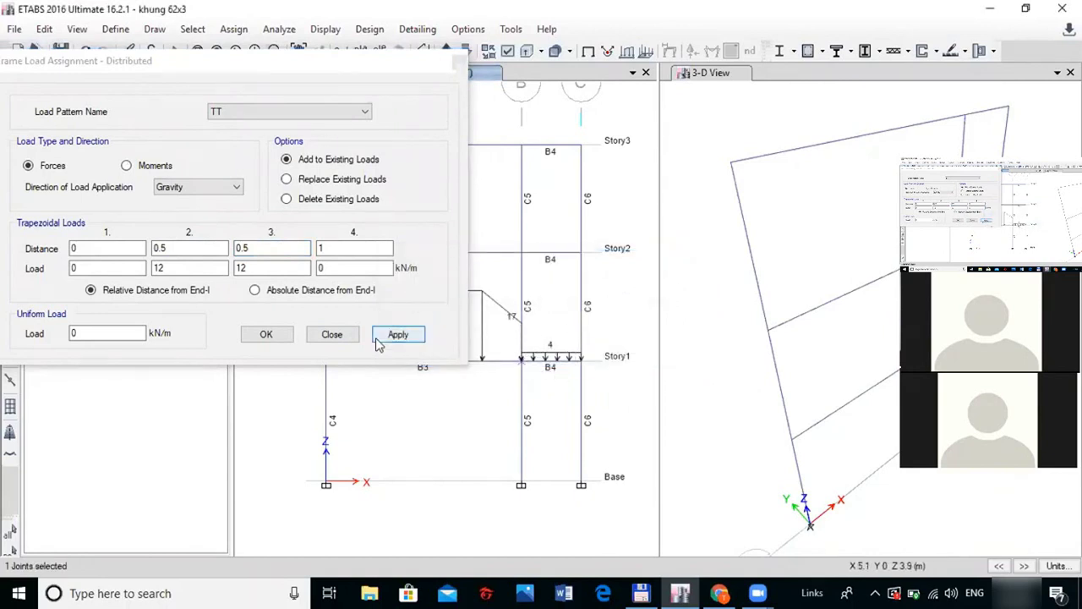
{"action": "left_click_drag", "start_coordinate": [501, 351], "coordinate": [597, 386]}
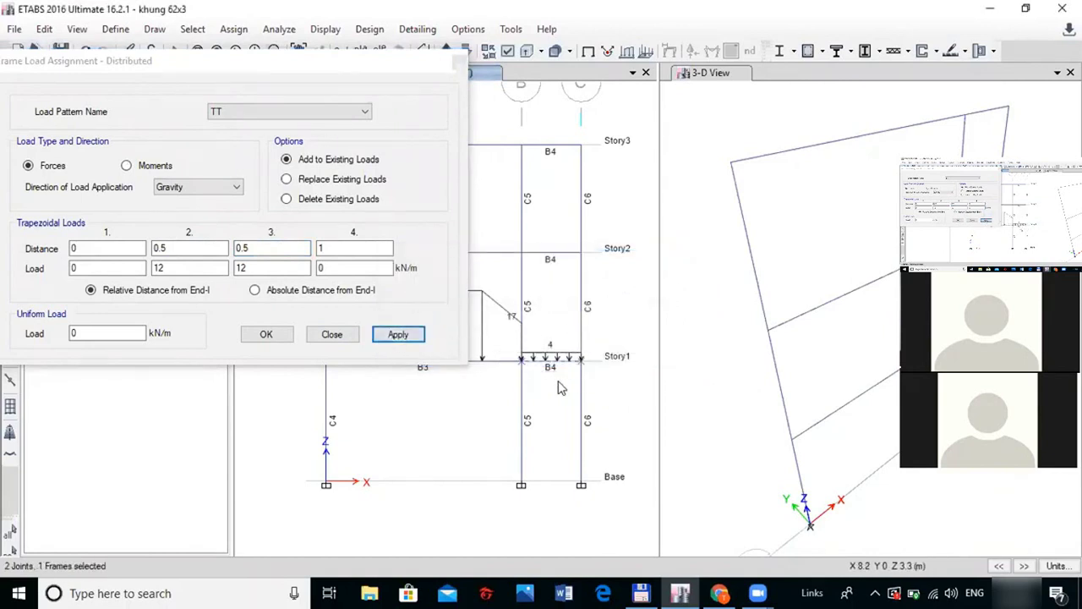
{"action": "left_click", "coordinate": [397, 335]}
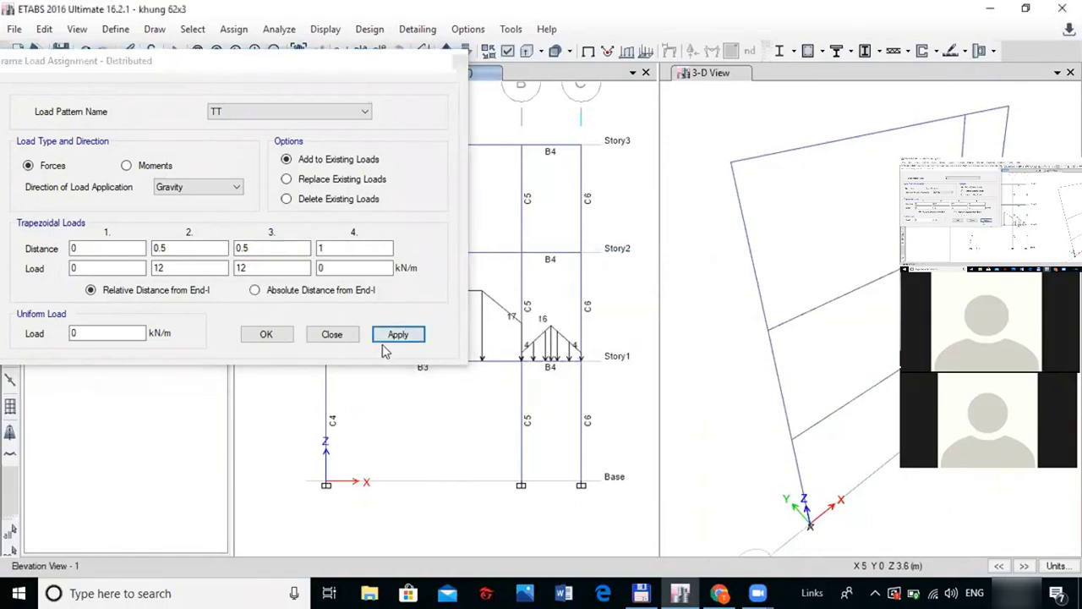
{"action": "left_click", "coordinate": [456, 64]}
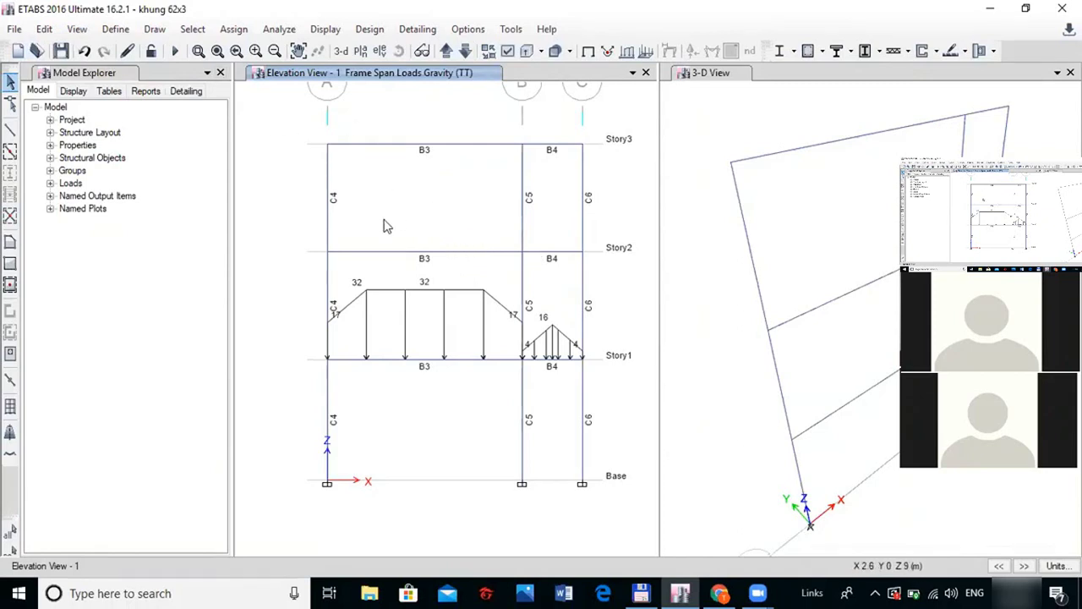
Select the Story2 beam between A and B and start a distributed frame load assignment for load pattern HT1
{"action": "left_click_drag", "start_coordinate": [310, 235], "coordinate": [535, 269]}
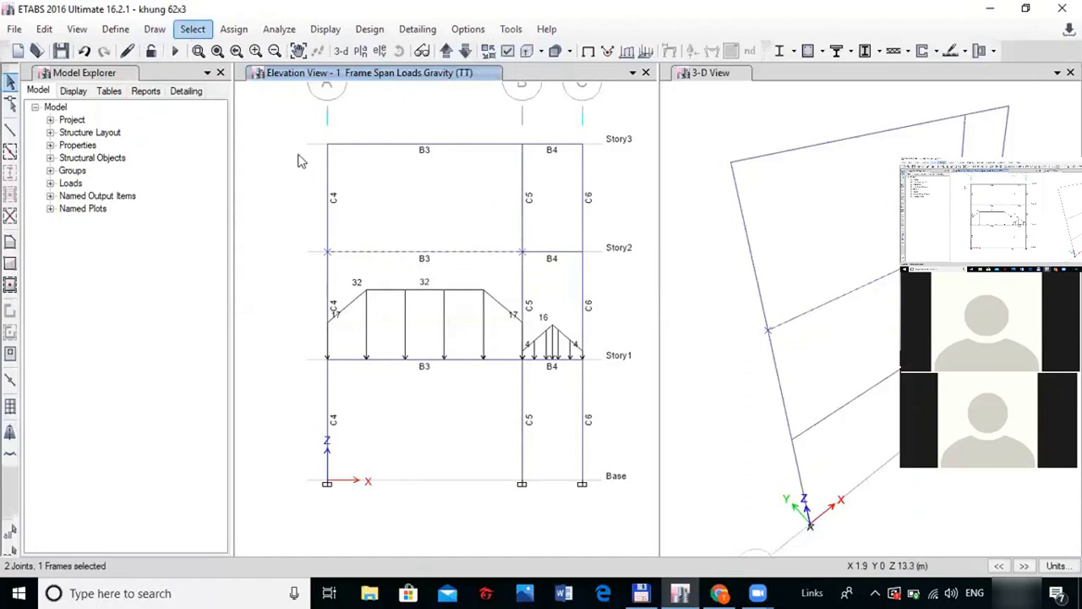
{"action": "left_click", "coordinate": [231, 30]}
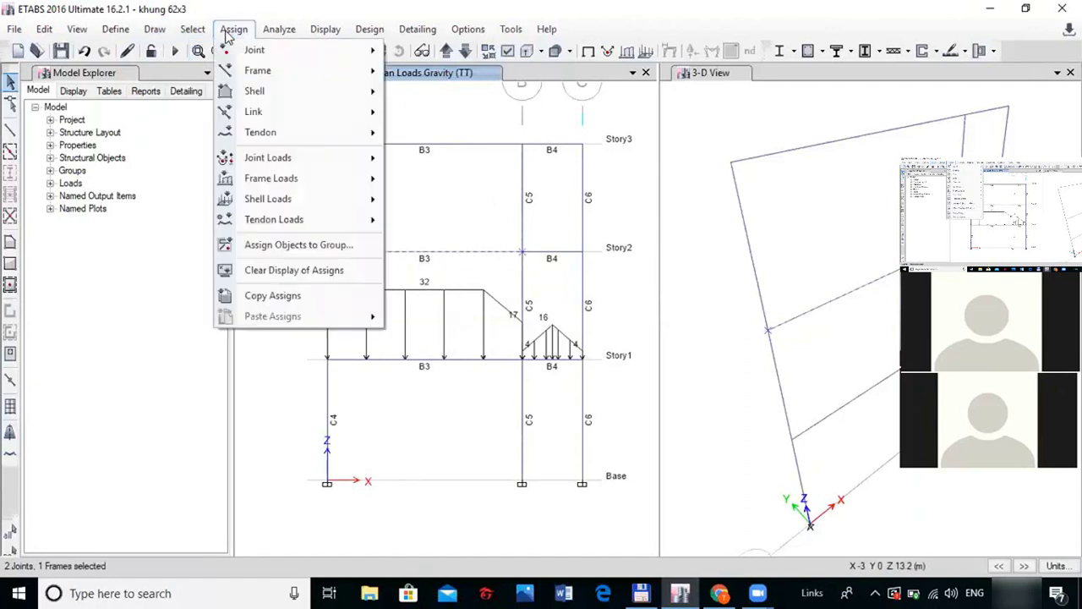
{"action": "mouse_move", "coordinate": [286, 73]}
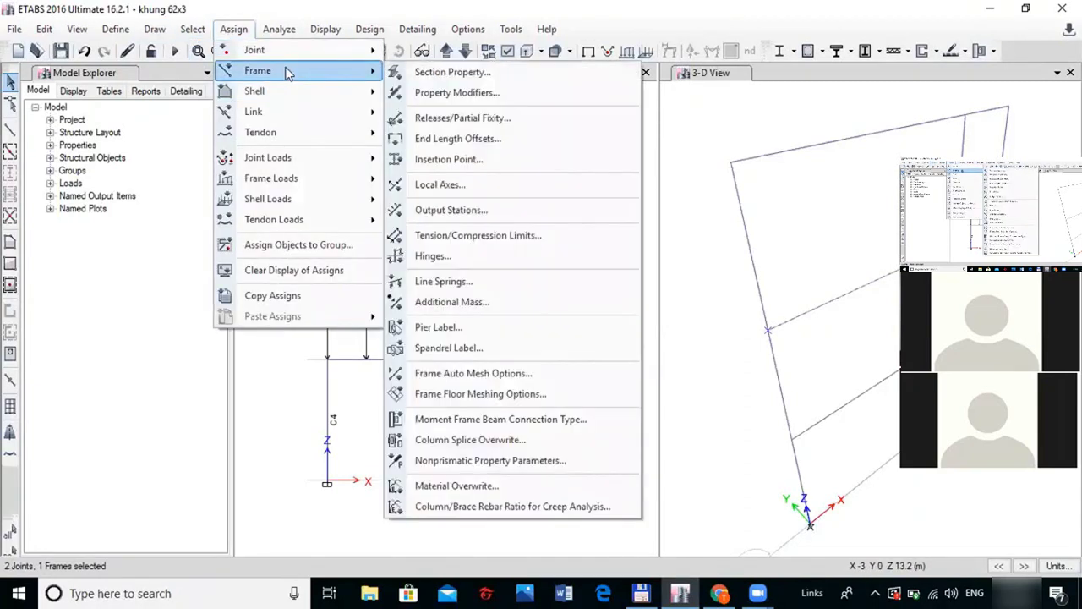
{"action": "mouse_move", "coordinate": [318, 181]}
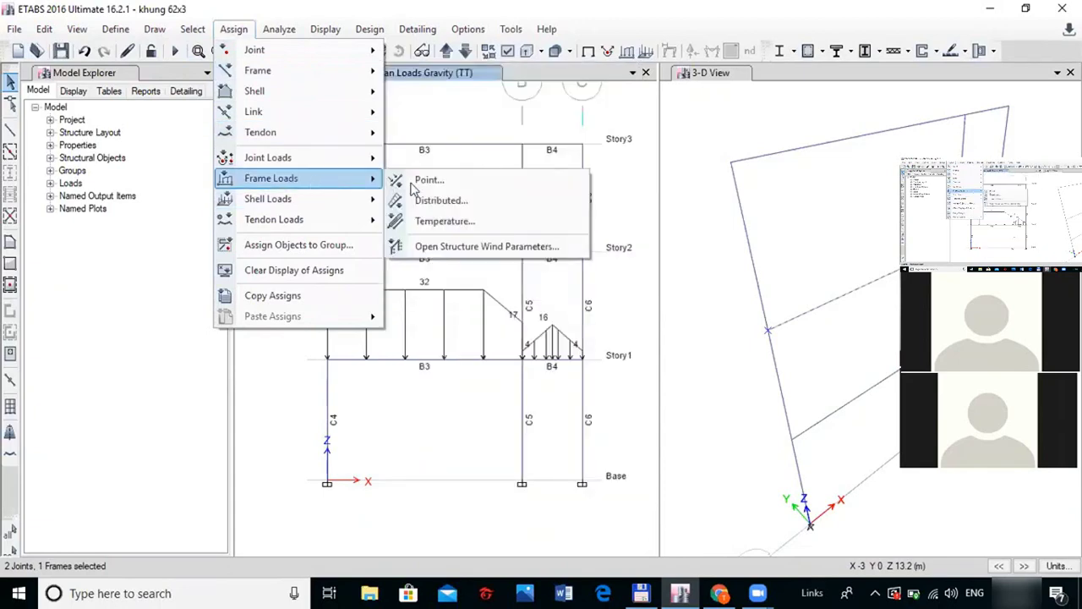
{"action": "left_click", "coordinate": [455, 201]}
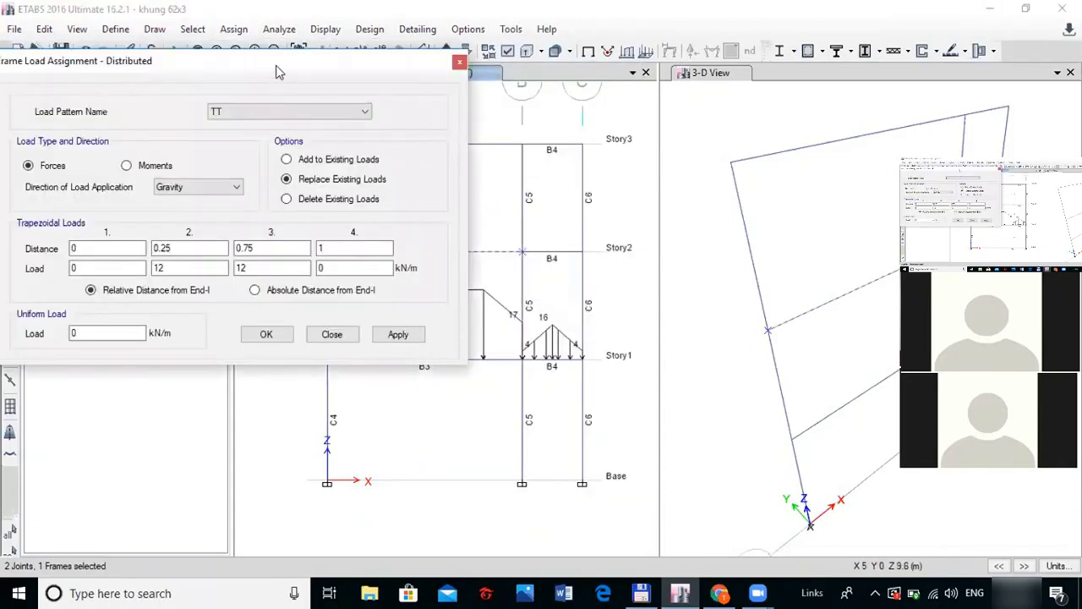
{"action": "left_click_drag", "start_coordinate": [286, 71], "coordinate": [554, 79]}
{"action": "left_click", "coordinate": [558, 120]}
{"action": "left_click", "coordinate": [512, 169]}
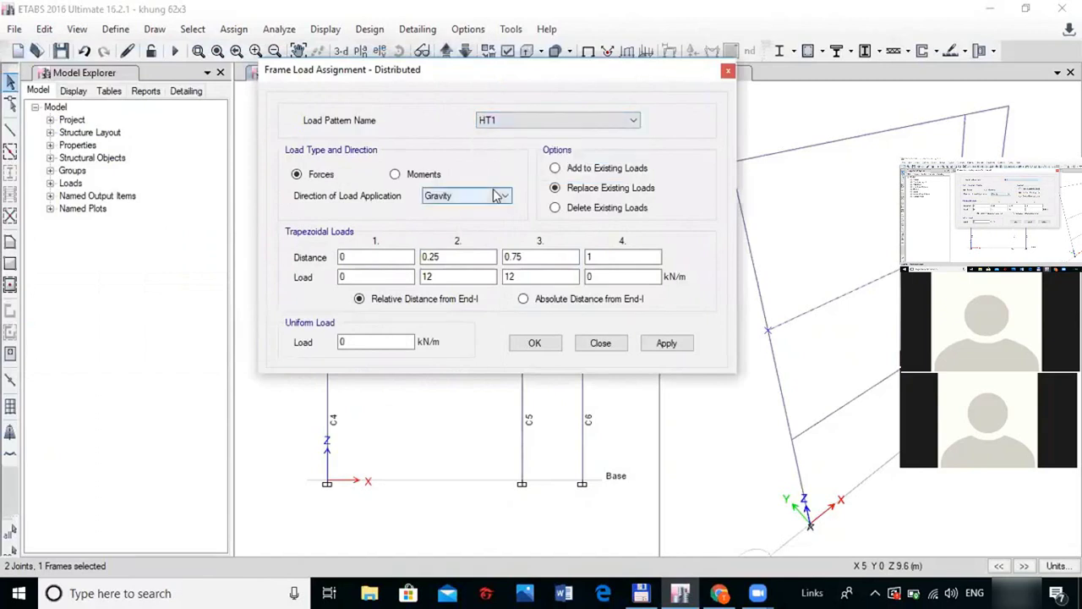
Set the second and third trapezoidal loads to 0 kN/m with relative distances from End-I
{"action": "left_click", "coordinate": [489, 278]}
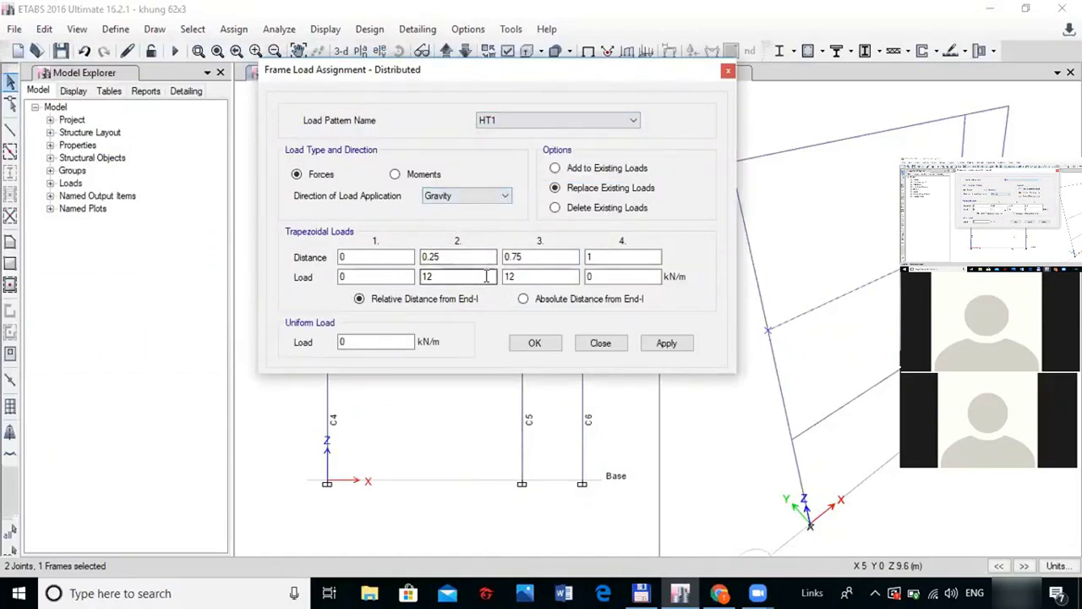
{"action": "left_click", "coordinate": [524, 299]}
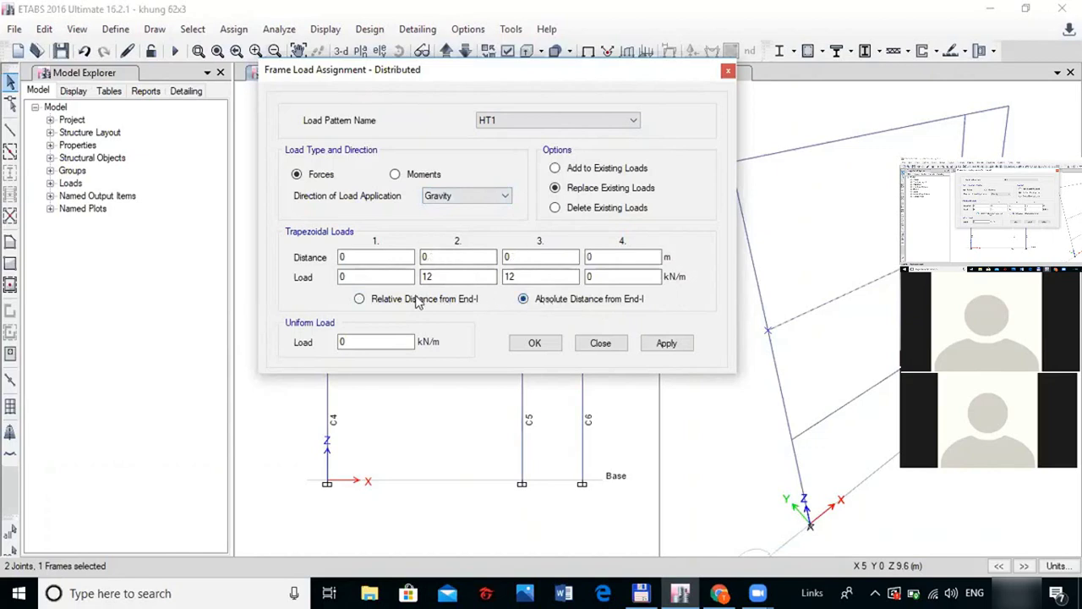
{"action": "left_click", "coordinate": [382, 300]}
{"action": "type", "text": "0"}
{"action": "key", "text": "Tab"}
{"action": "type", "text": "0"}
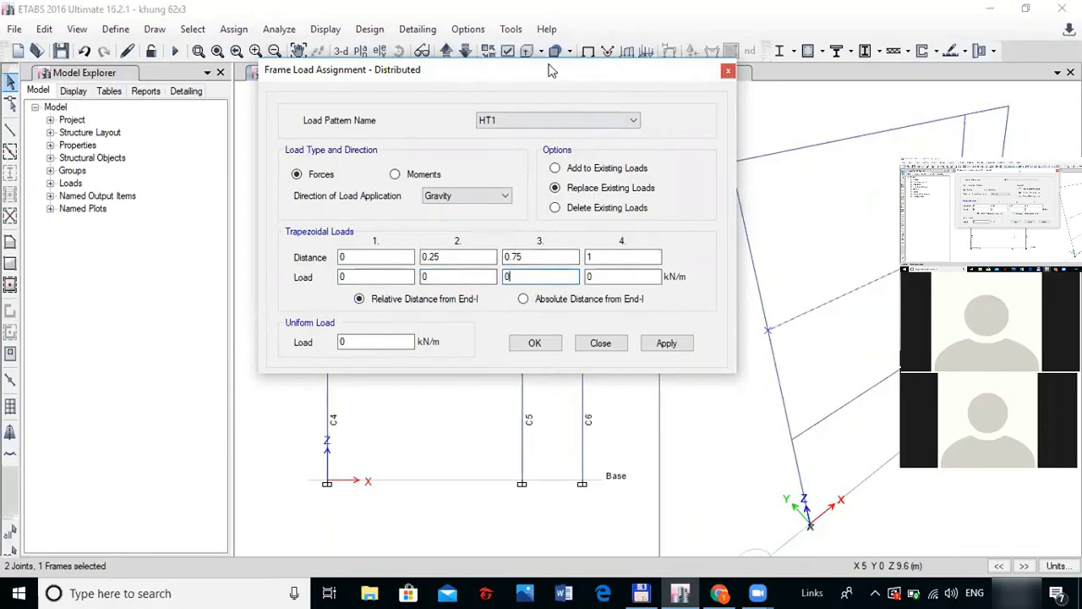
Set the second and third trapezoidal load points to relative distances 0.2 and 0.8
{"action": "left_click_drag", "start_coordinate": [549, 70], "coordinate": [373, 128]}
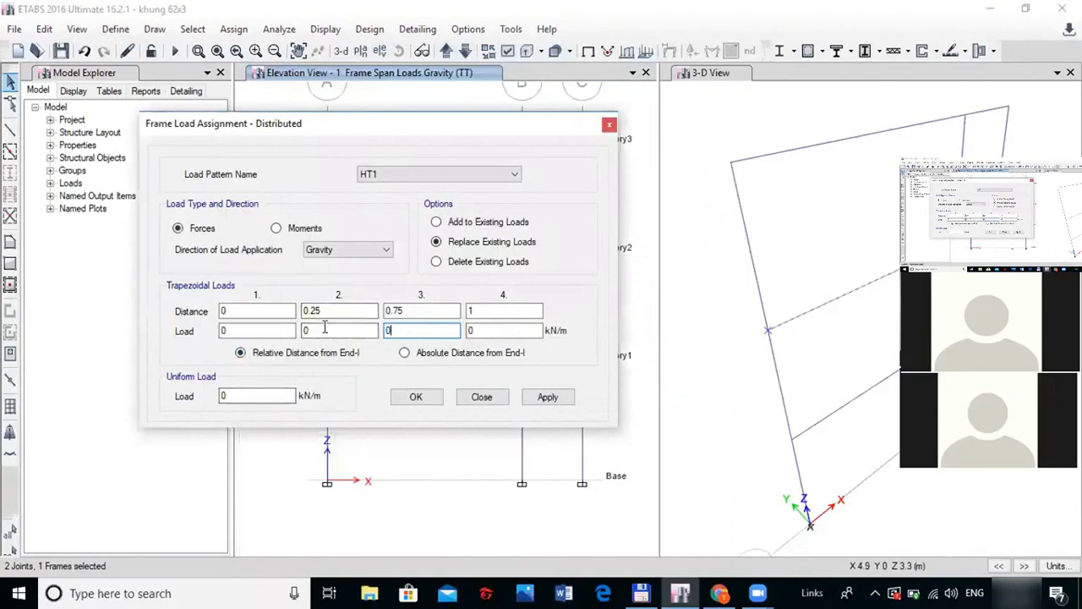
{"action": "double_click", "coordinate": [313, 311]}
{"action": "type", "text": "0.2"}
{"action": "double_click", "coordinate": [423, 309]}
{"action": "type", "text": "0"}
Set the second and third trapezoidal loads to 1 kN/m and apply them to the selected Story2 beam
{"action": "left_click", "coordinate": [284, 331]}
{"action": "key", "text": "Tab"}
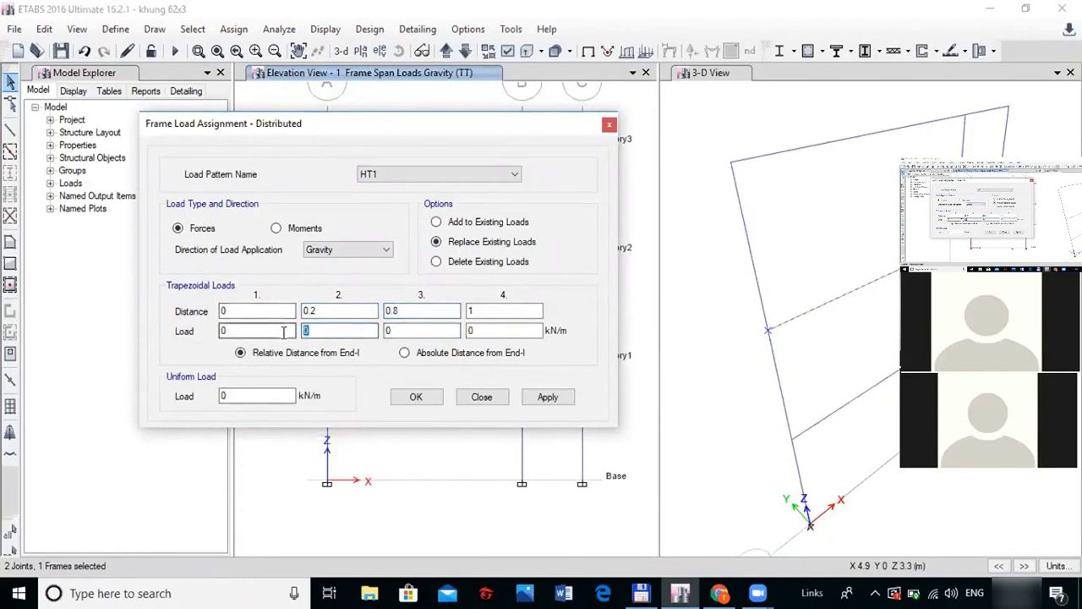
{"action": "type", "text": "1"}
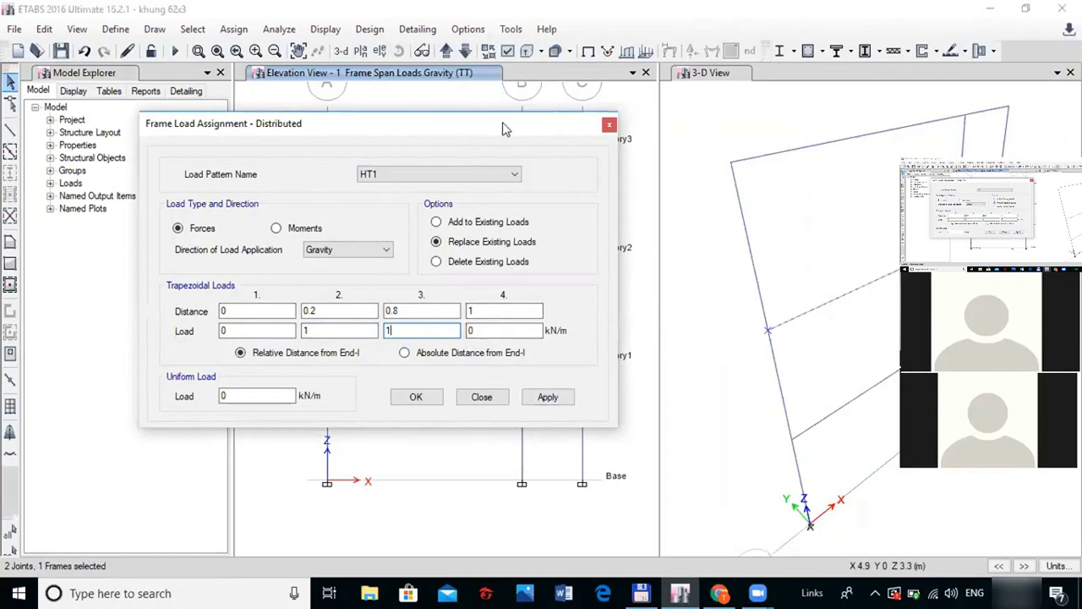
{"action": "left_click_drag", "start_coordinate": [502, 128], "coordinate": [891, 104]}
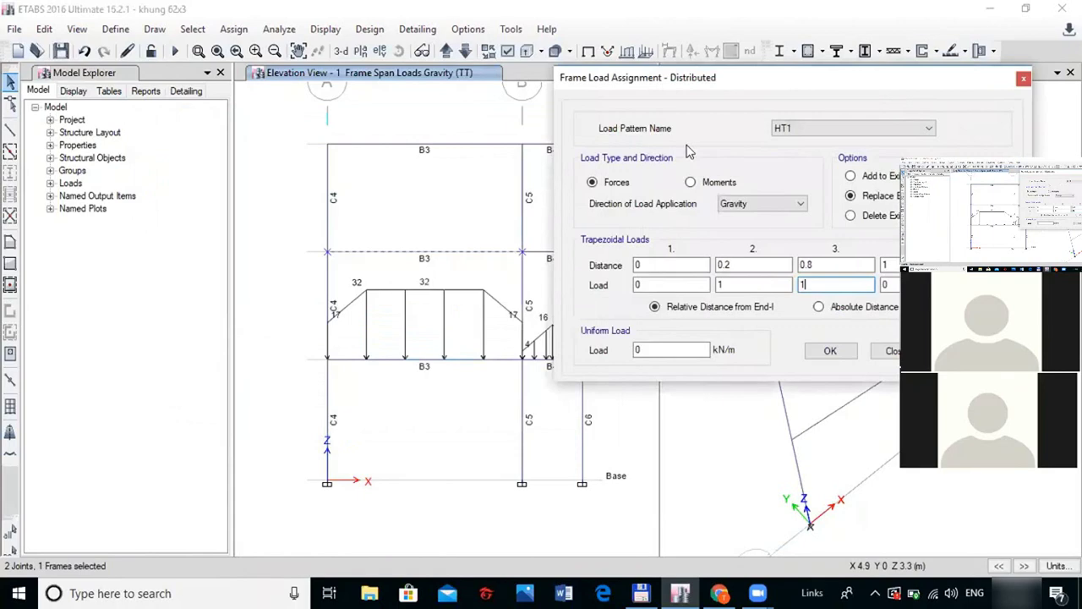
{"action": "left_click_drag", "start_coordinate": [744, 78], "coordinate": [30, 144]}
{"action": "left_click", "coordinate": [248, 417]}
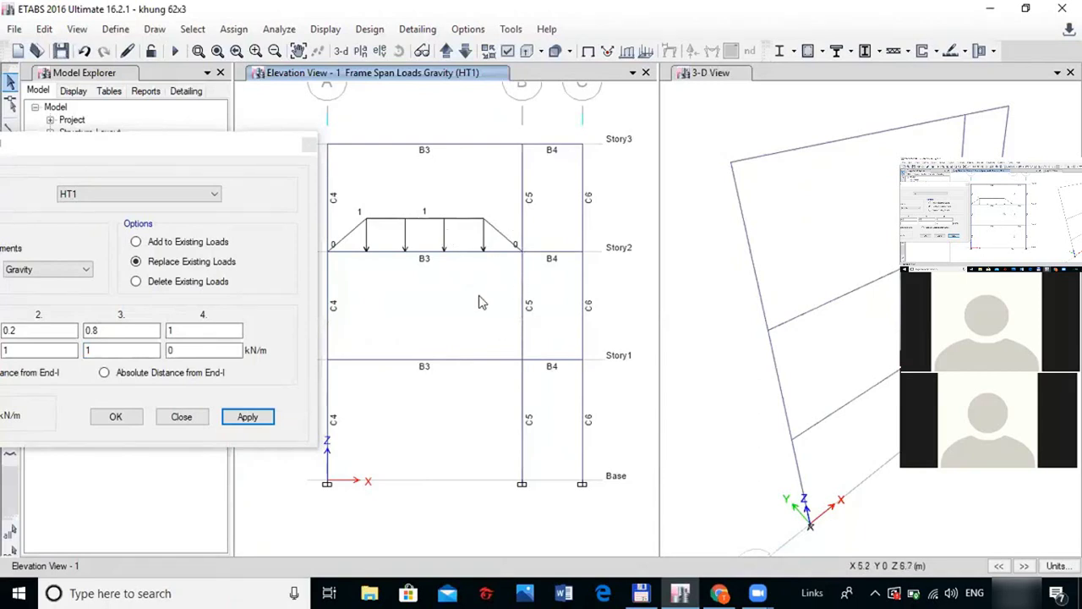
Select the Story1 beam between B and C and set the second and third load points to relative distance 0.5
{"action": "left_click_drag", "start_coordinate": [509, 340], "coordinate": [605, 386]}
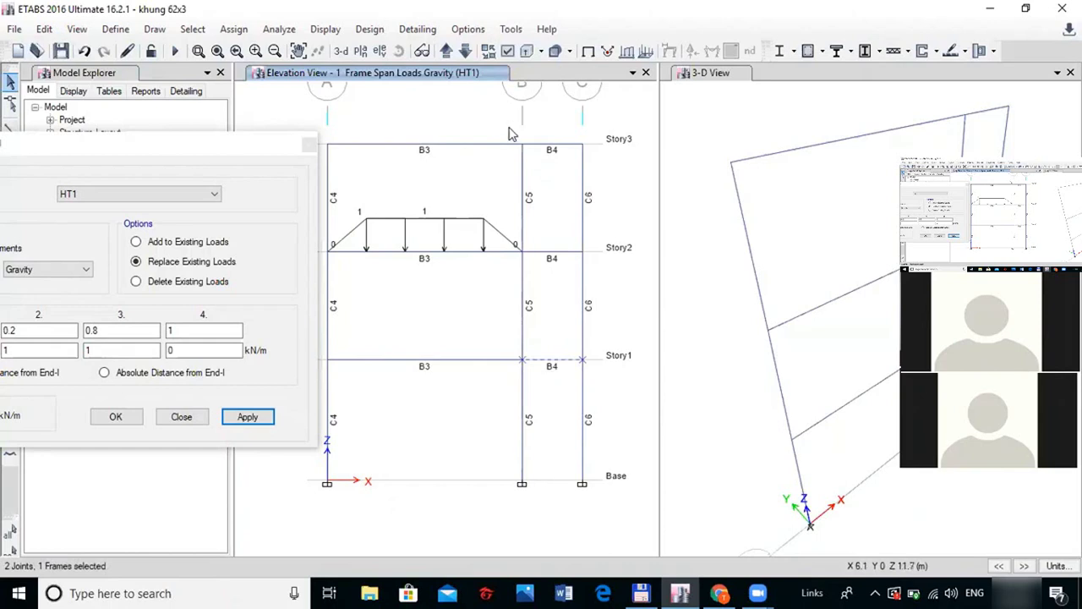
{"action": "left_click", "coordinate": [213, 149]}
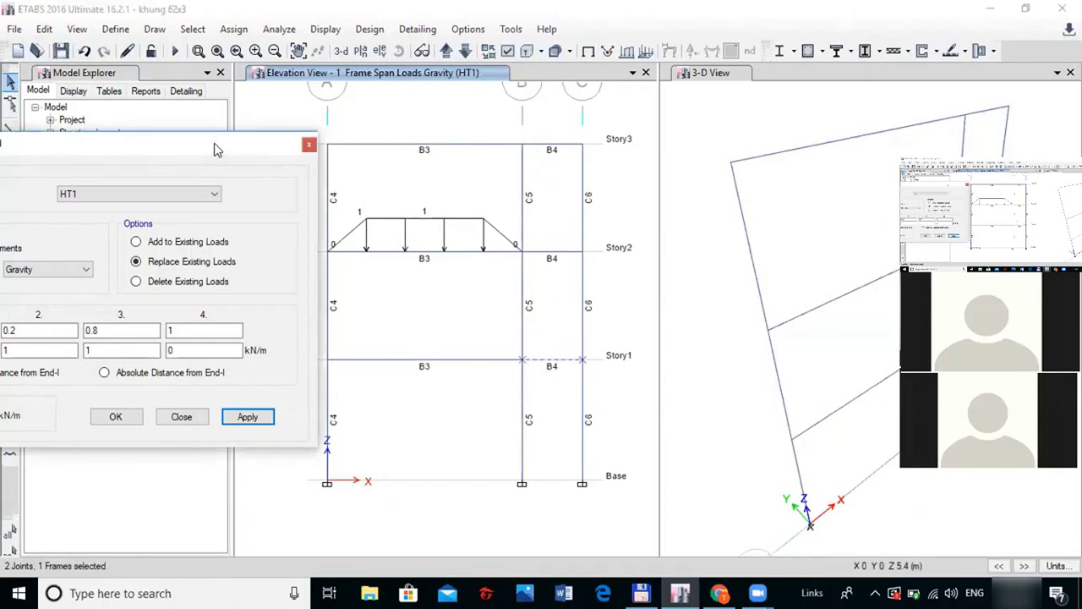
{"action": "left_click_drag", "start_coordinate": [214, 149], "coordinate": [423, 89]}
{"action": "left_click_drag", "start_coordinate": [232, 272], "coordinate": [182, 277]}
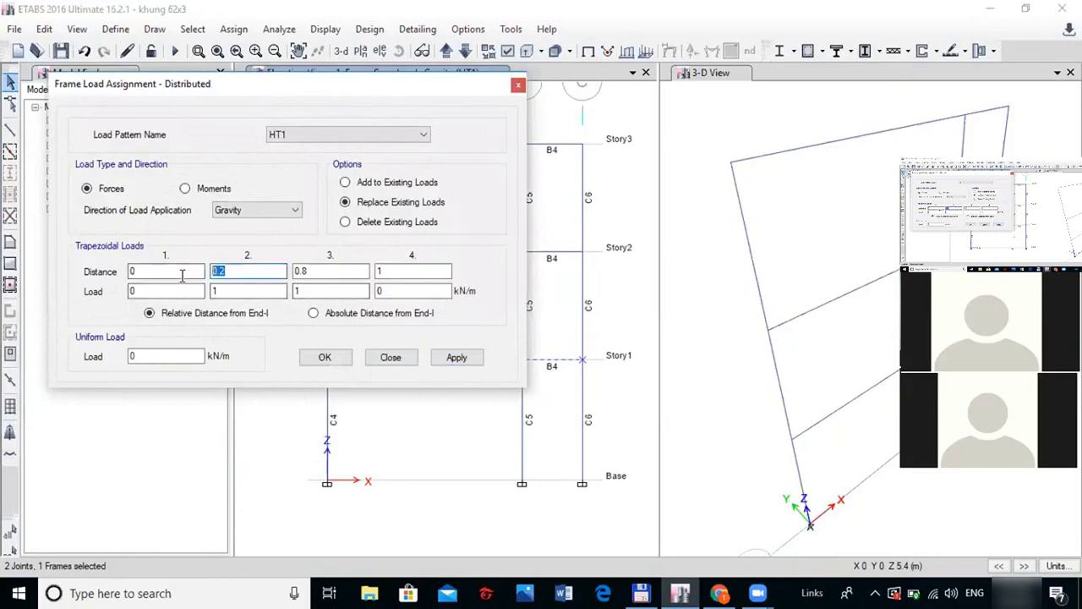
{"action": "type", "text": "0.5"}
{"action": "key", "text": "Tab"}
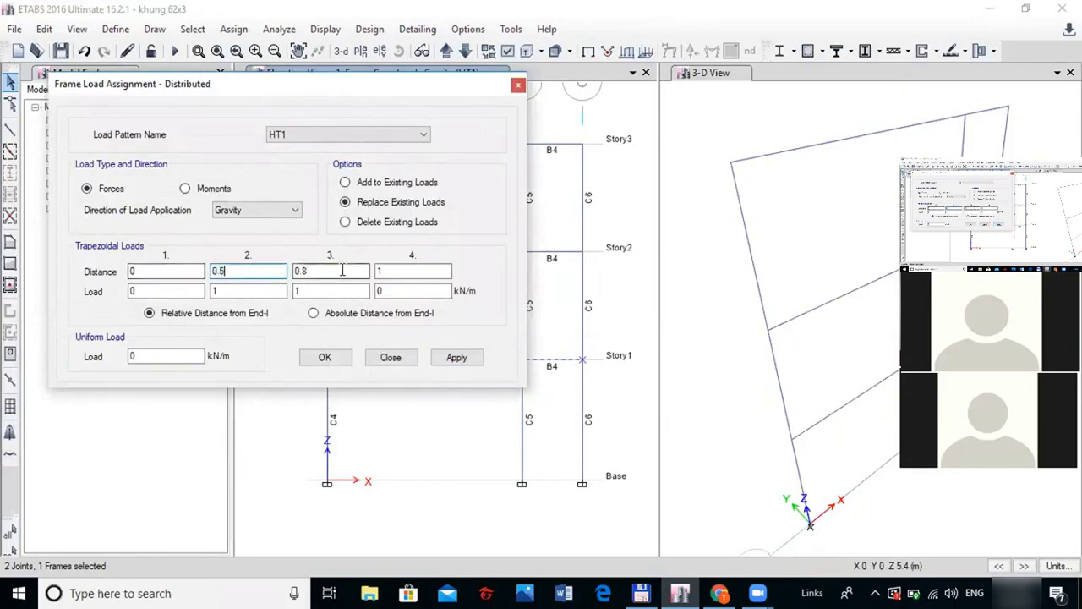
{"action": "type", "text": "0"}
Set the second and third loads to 0.8 kN/m, apply the triangular load to the Story1 beam, and close the load assignment
{"action": "left_click_drag", "start_coordinate": [237, 291], "coordinate": [167, 293]}
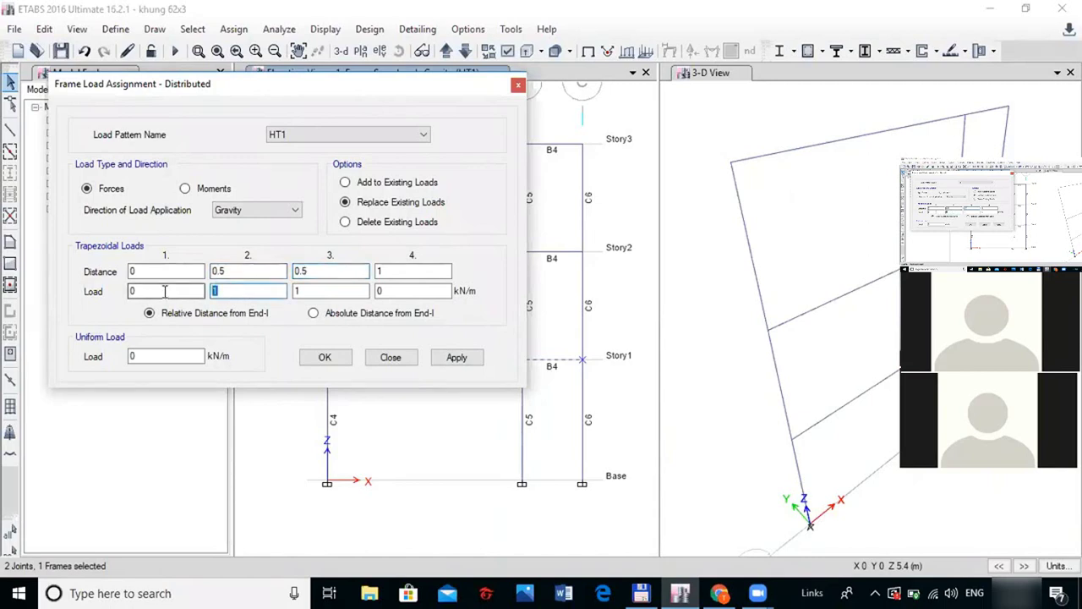
{"action": "type", "text": "0.8"}
{"action": "key", "text": "Tab"}
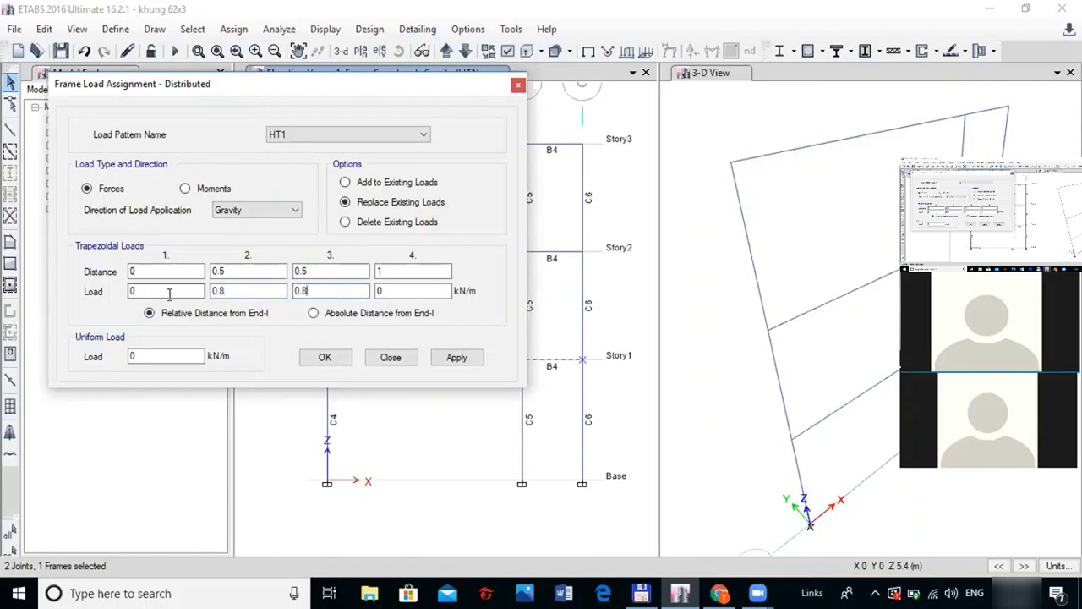
{"action": "left_click", "coordinate": [214, 271]}
{"action": "left_click_drag", "start_coordinate": [342, 91], "coordinate": [270, 77]}
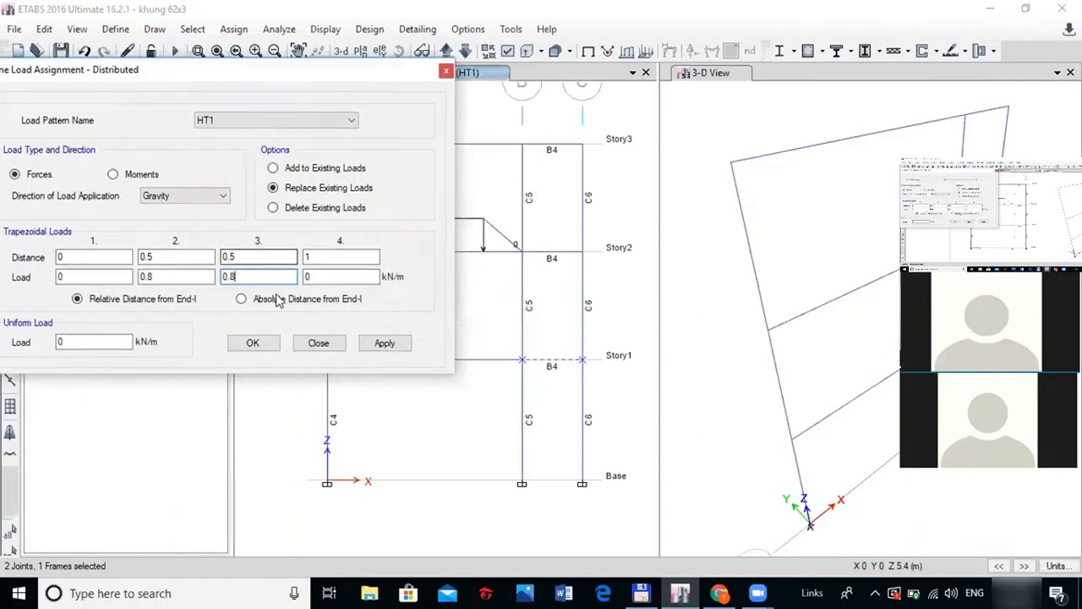
{"action": "left_click", "coordinate": [385, 343]}
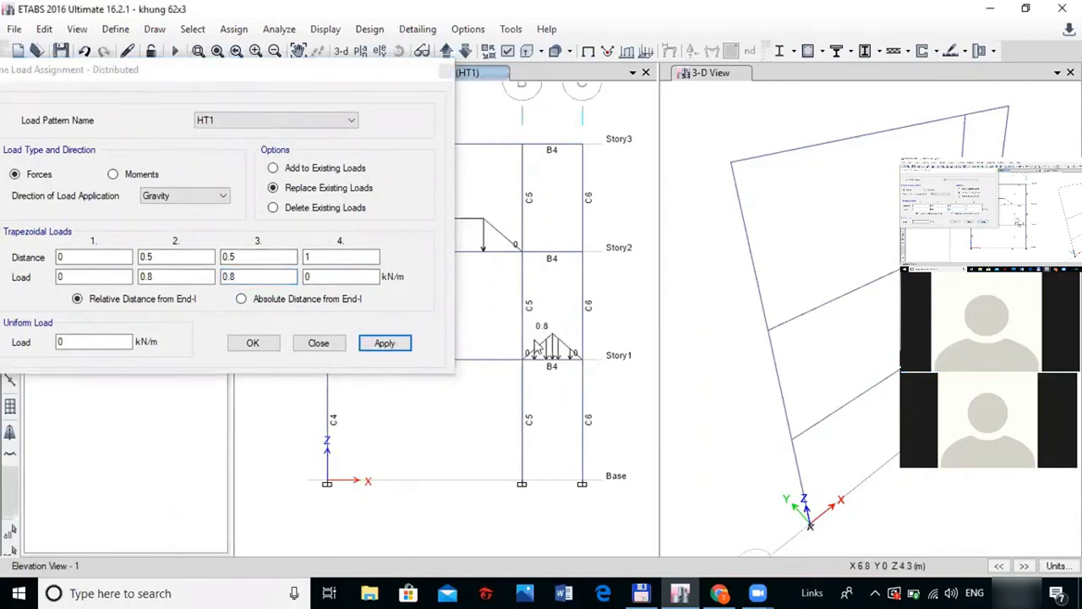
{"action": "left_click", "coordinate": [445, 71]}
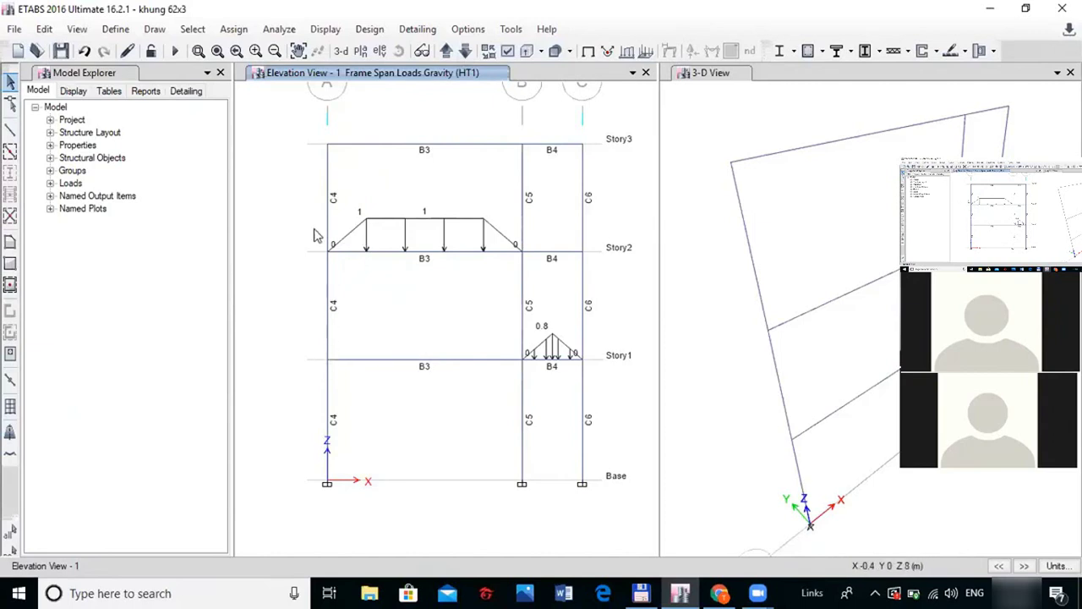
Select the grid line A joints at Story1, Story2 and Story3, plus the Story2 beam between A and B
{"action": "left_click_drag", "start_coordinate": [293, 330], "coordinate": [385, 405]}
{"action": "left_click_drag", "start_coordinate": [300, 235], "coordinate": [399, 301]}
{"action": "left_click_drag", "start_coordinate": [357, 185], "coordinate": [313, 133]}
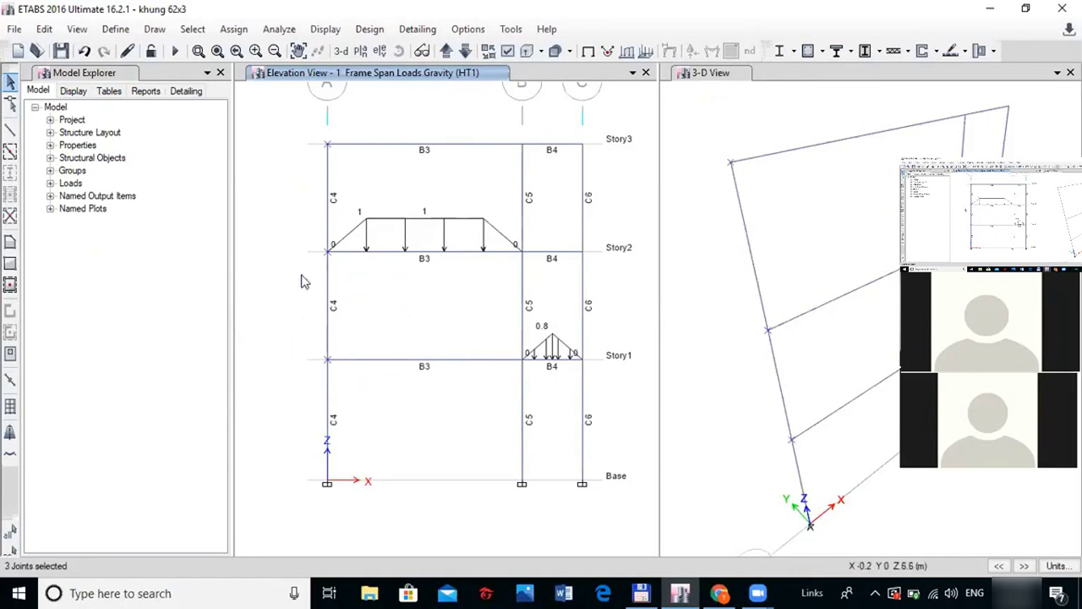
{"action": "left_click", "coordinate": [347, 251]}
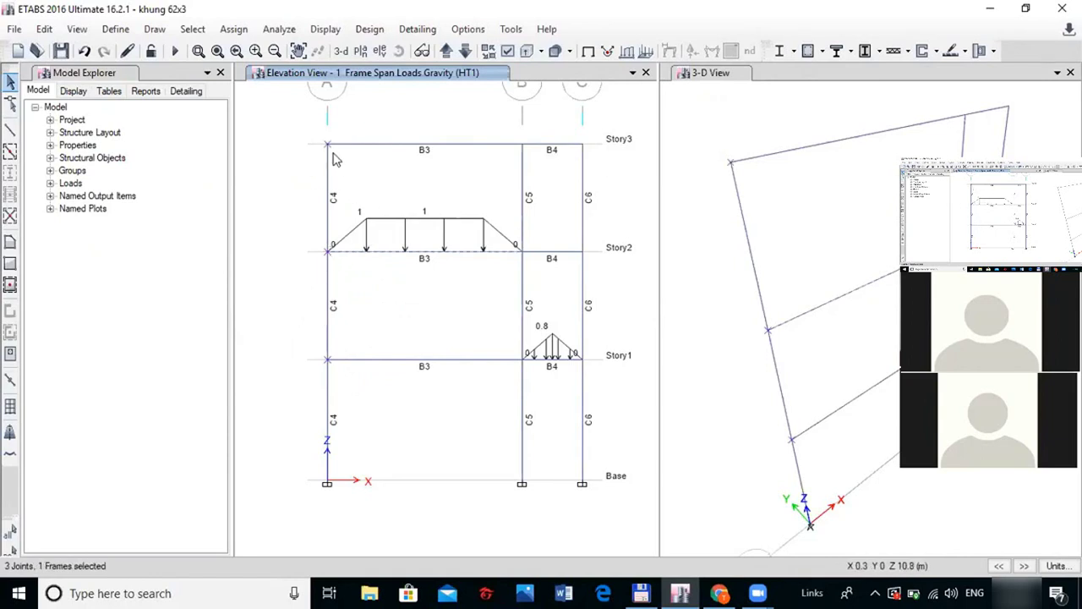
Clear the selection of all joints and frames in the model
{"action": "left_click", "coordinate": [329, 144]}
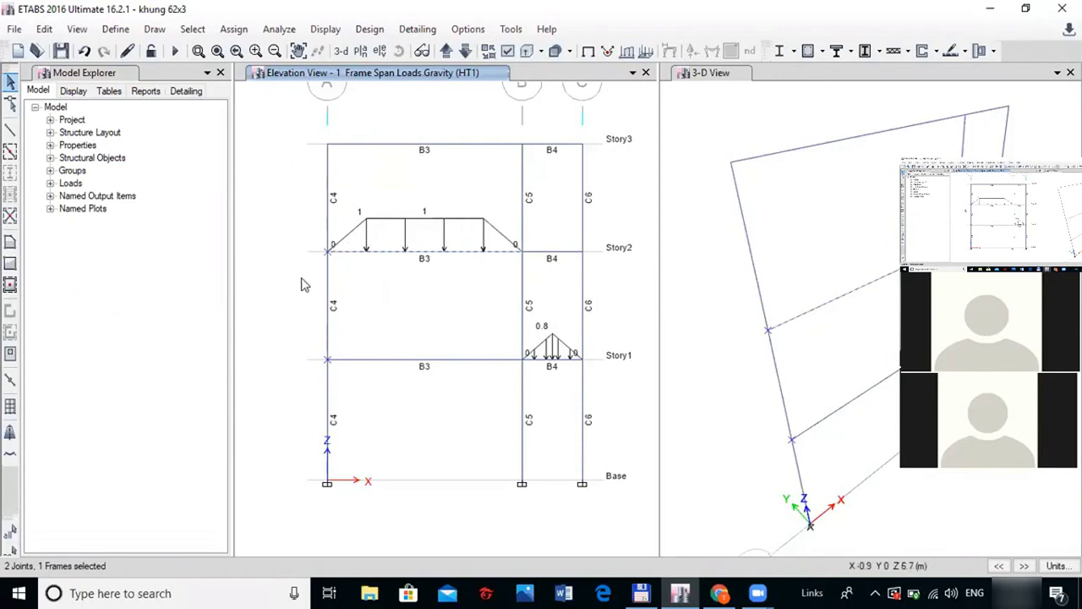
{"action": "left_click", "coordinate": [10, 552]}
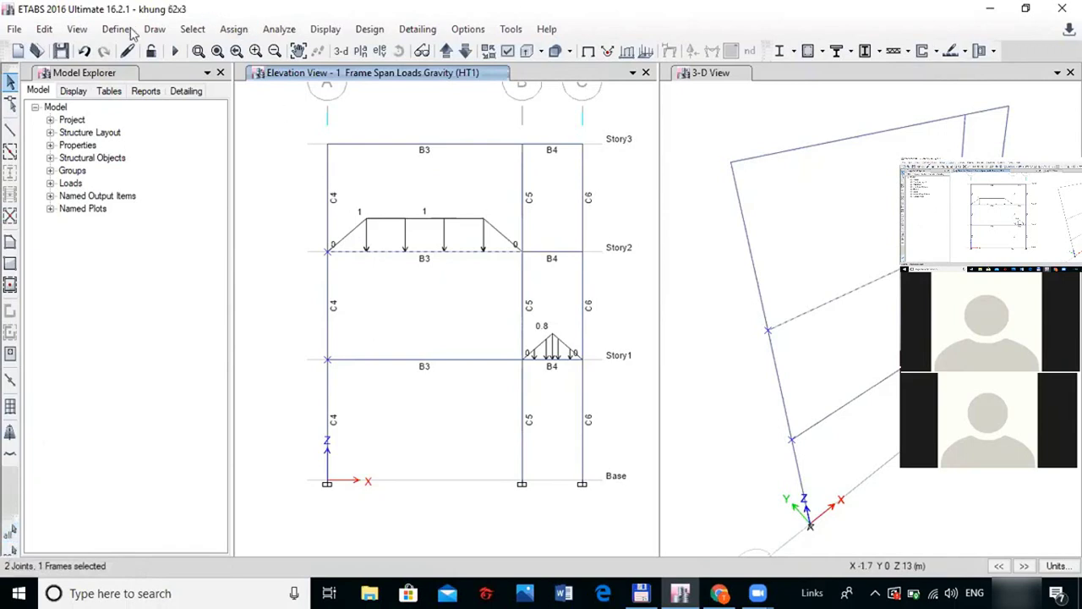
{"action": "left_click", "coordinate": [45, 29]}
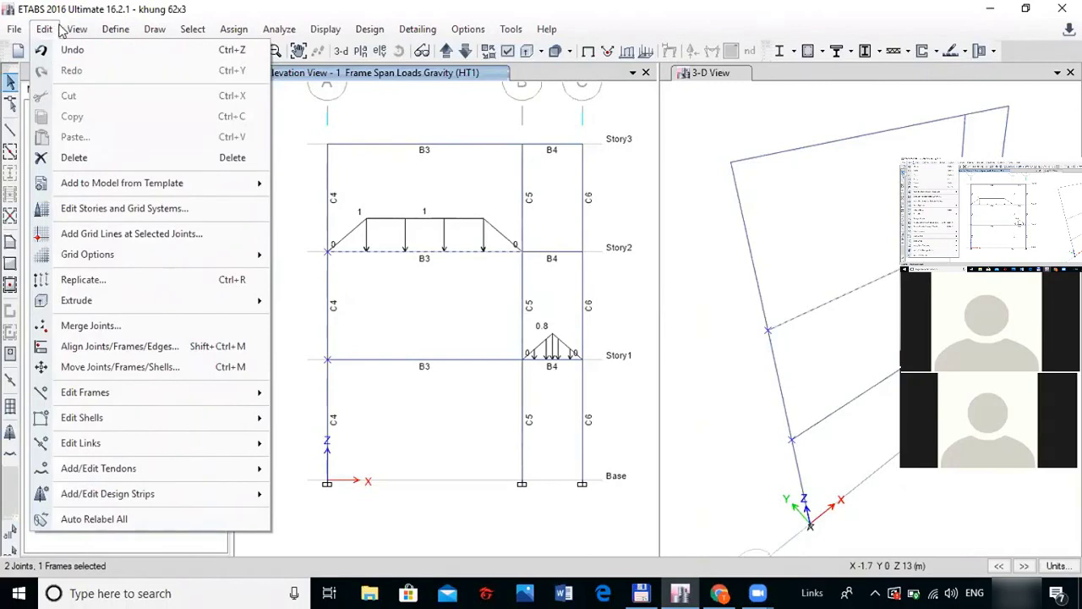
{"action": "mouse_move", "coordinate": [71, 31]}
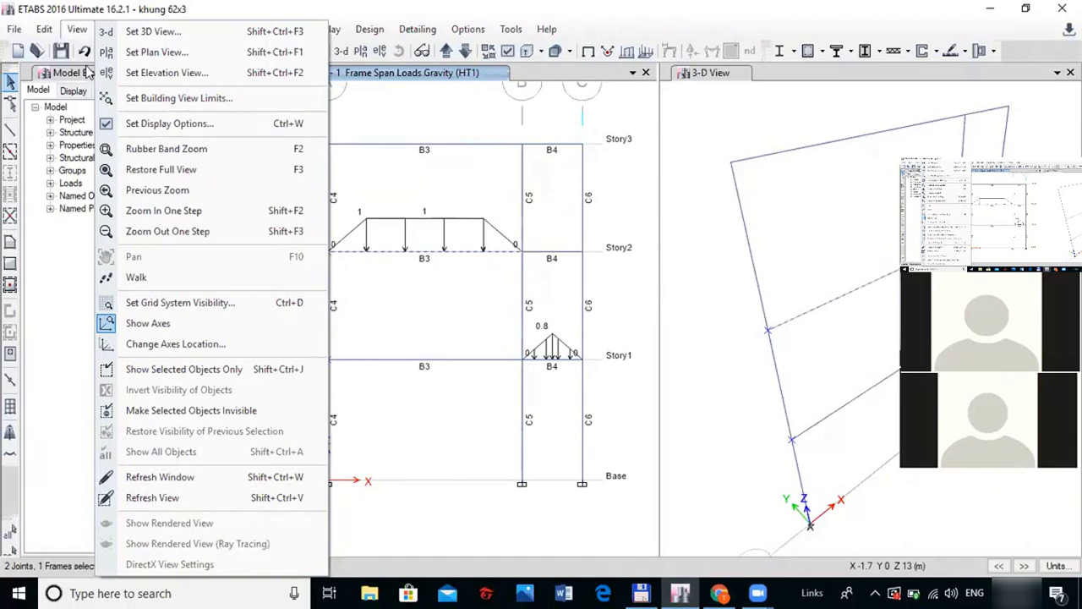
{"action": "left_click", "coordinate": [77, 30]}
{"action": "left_click", "coordinate": [193, 30]}
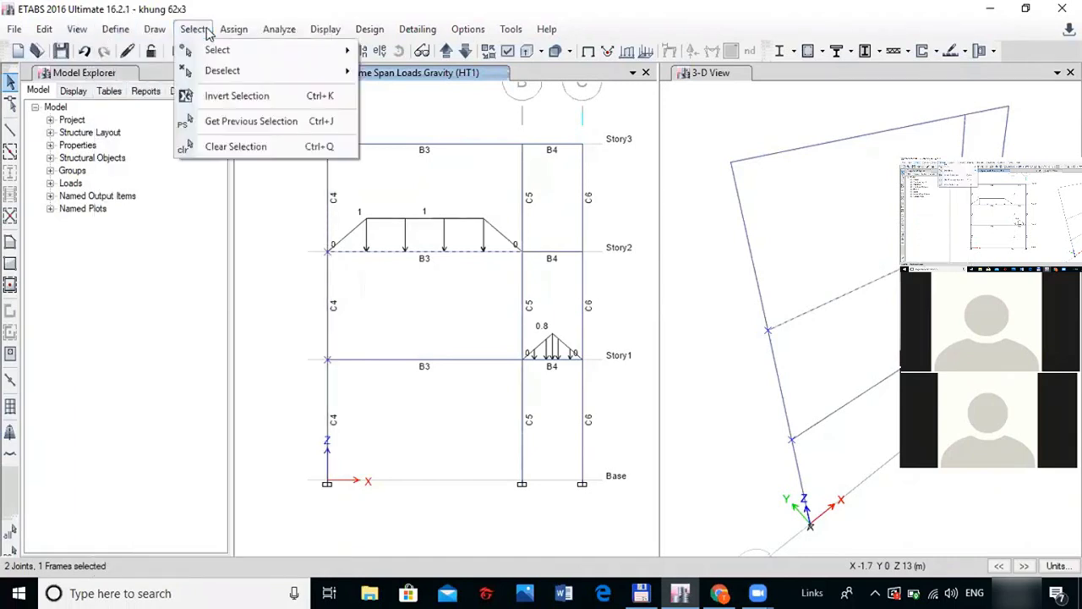
{"action": "mouse_move", "coordinate": [264, 78]}
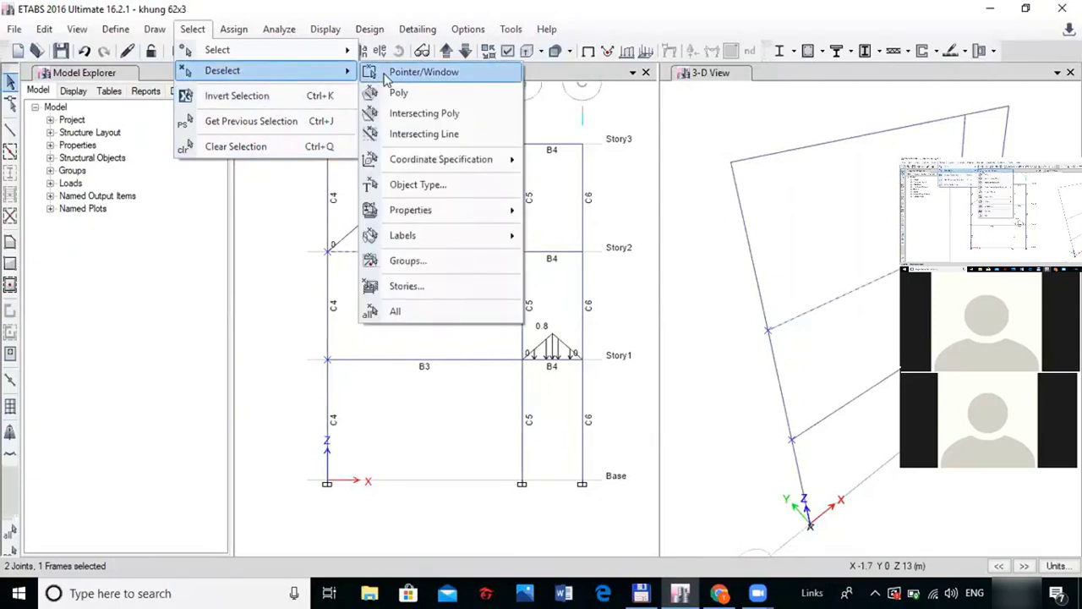
{"action": "left_click", "coordinate": [262, 149]}
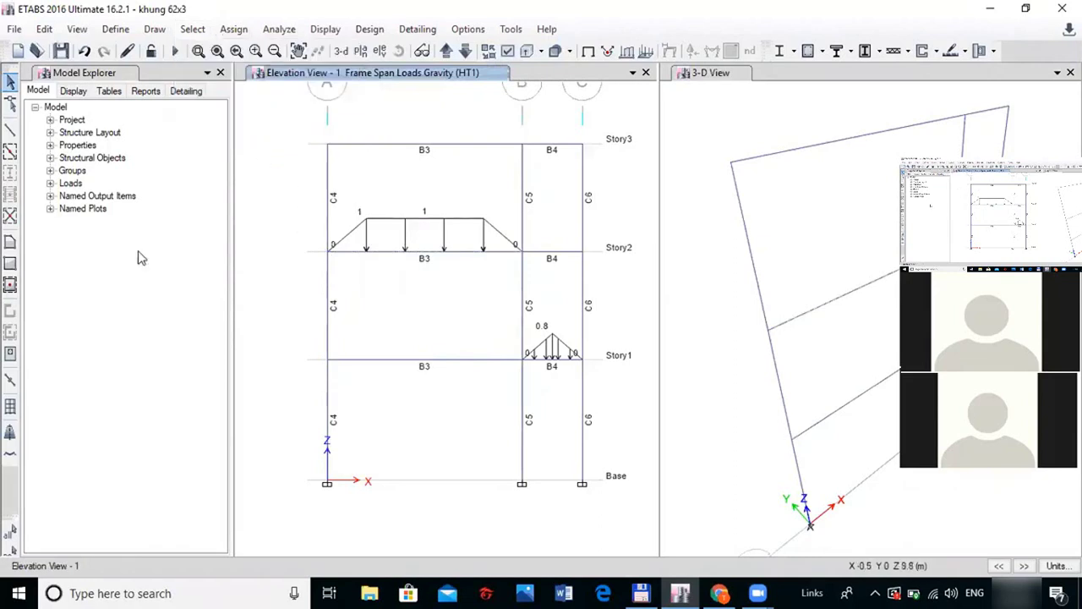
{"action": "right_click", "coordinate": [11, 488]}
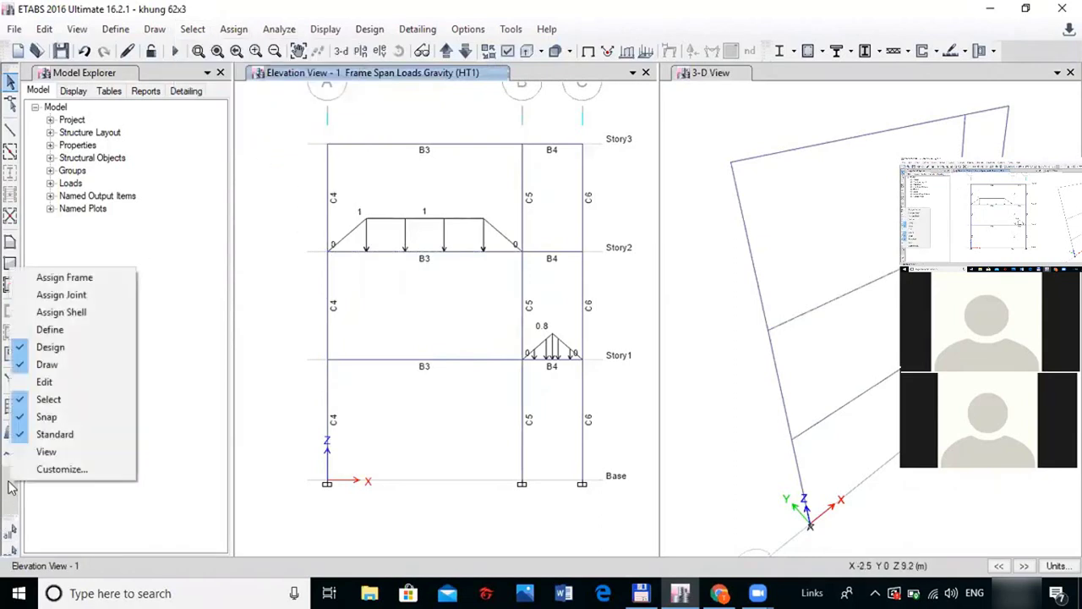
{"action": "left_click", "coordinate": [28, 556]}
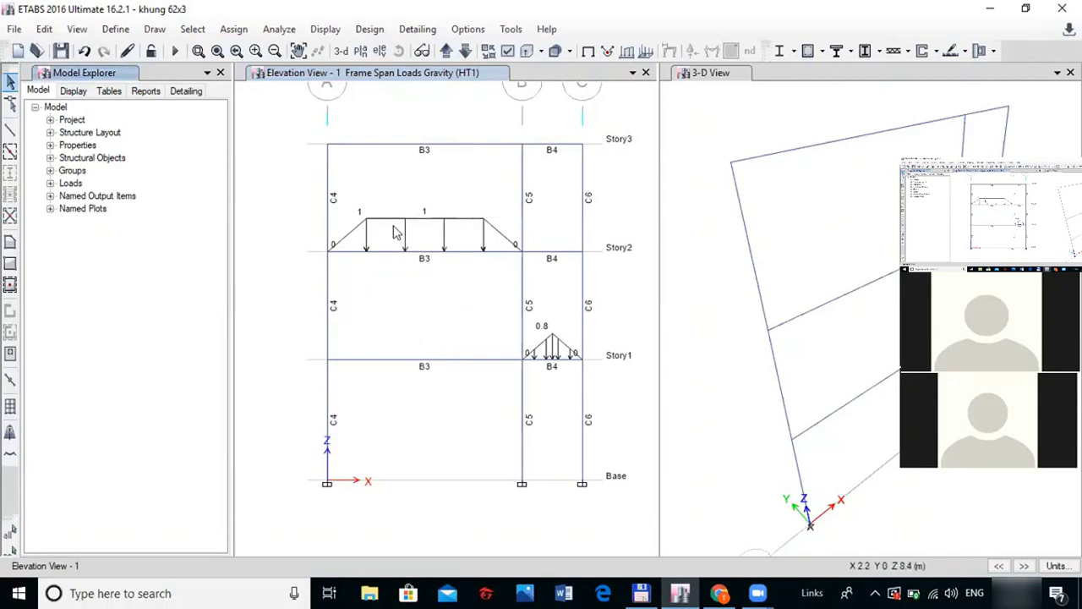
Select the top-storey column on grid A and start a distributed frame load assignment with load pattern GP
{"action": "left_click_drag", "start_coordinate": [302, 128], "coordinate": [336, 263]}
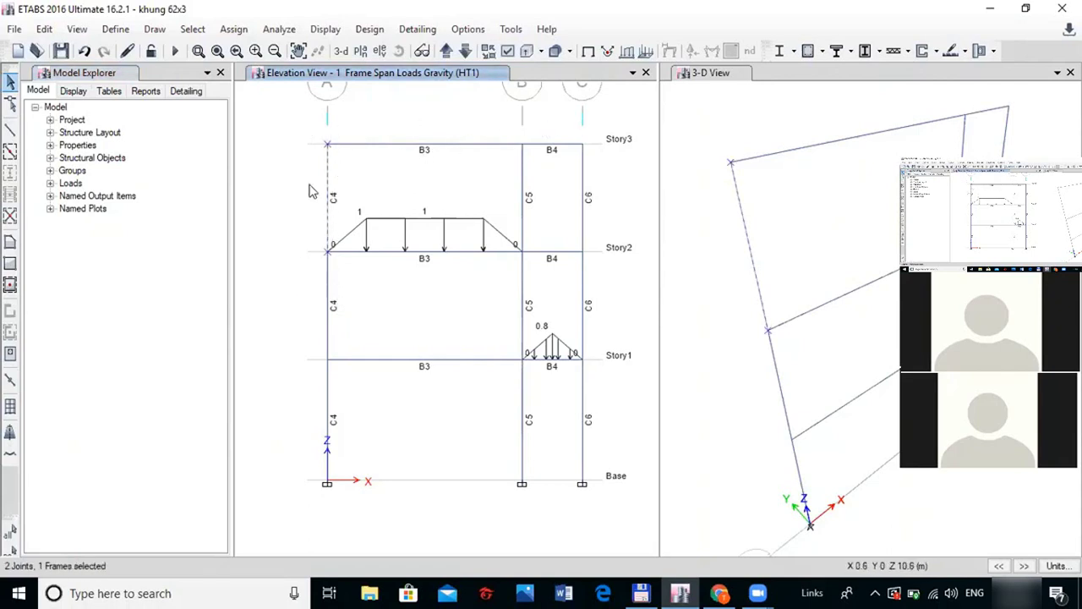
{"action": "left_click", "coordinate": [233, 28]}
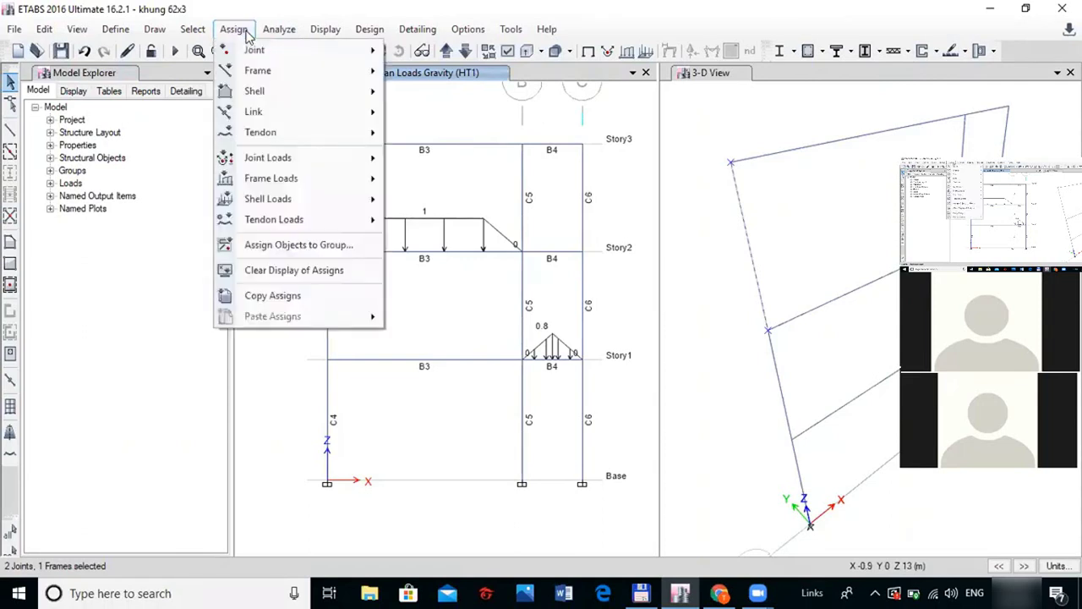
{"action": "mouse_move", "coordinate": [281, 185]}
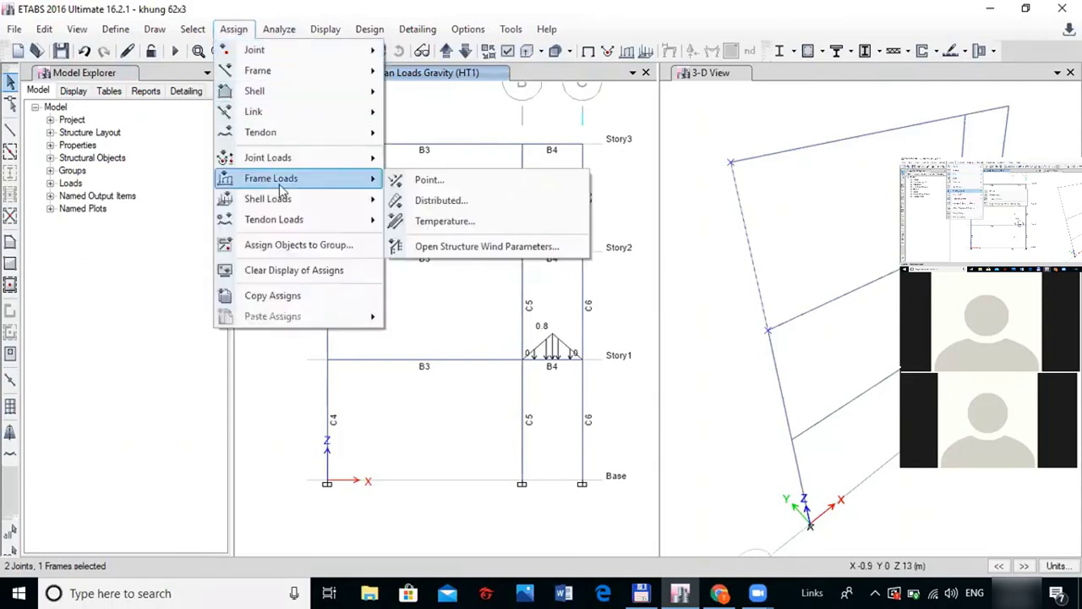
{"action": "left_click", "coordinate": [454, 204]}
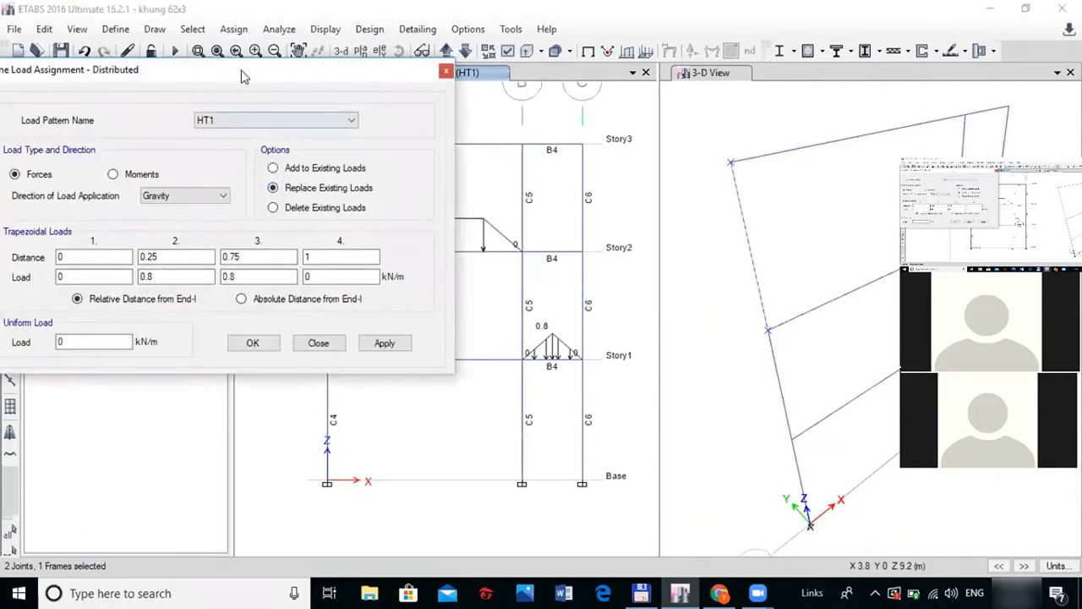
{"action": "left_click_drag", "start_coordinate": [249, 72], "coordinate": [403, 66]}
{"action": "left_click", "coordinate": [414, 116]}
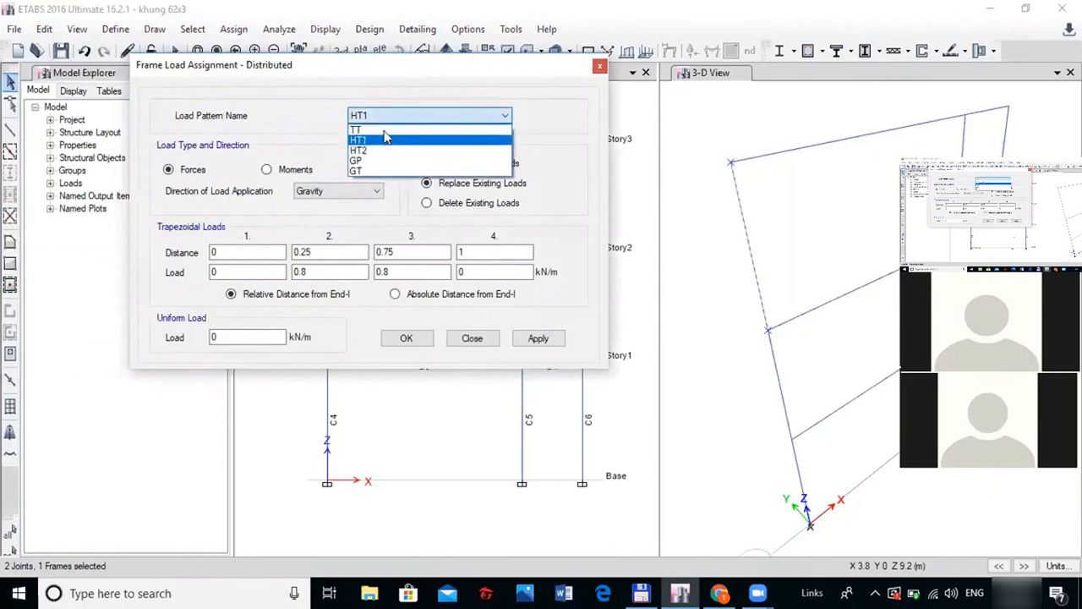
{"action": "left_click", "coordinate": [372, 162]}
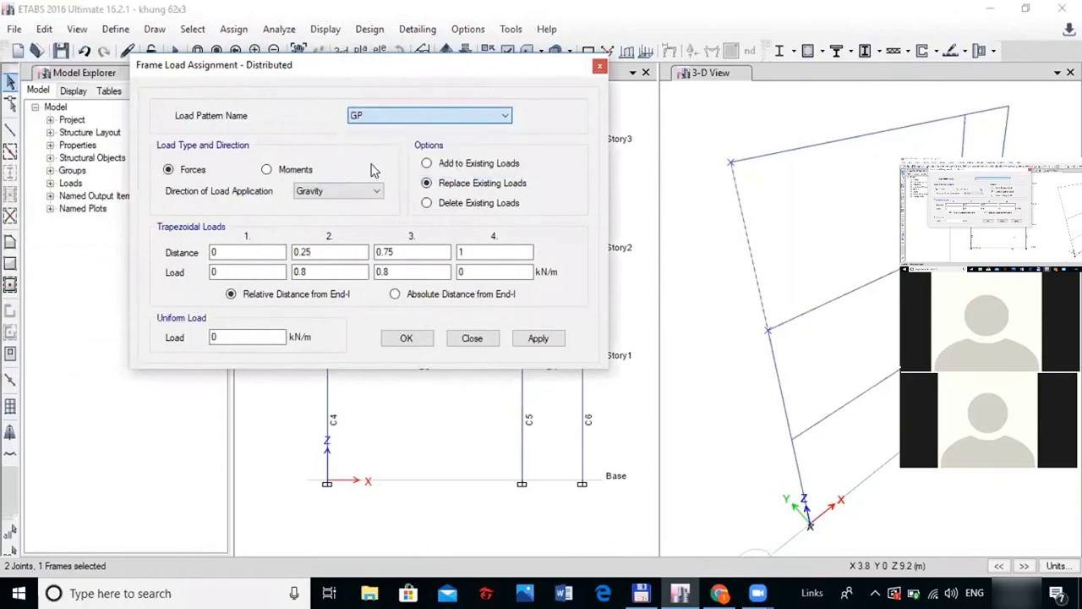
Set the load direction to Global-X and the uniform load to 2 kN/m, and apply it to the selected column
{"action": "left_click", "coordinate": [318, 196]}
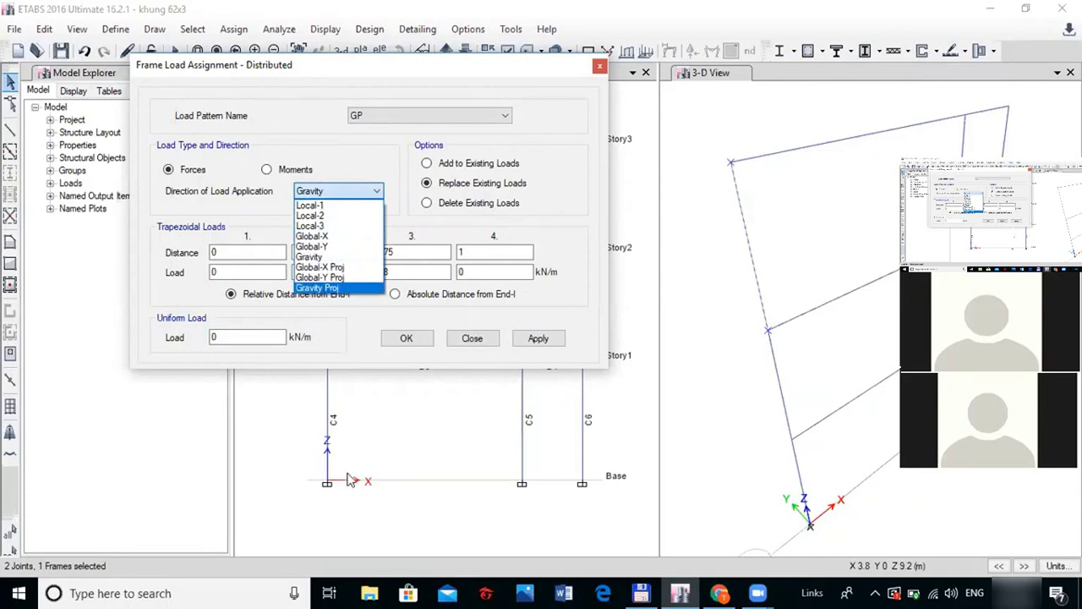
{"action": "left_click", "coordinate": [334, 237]}
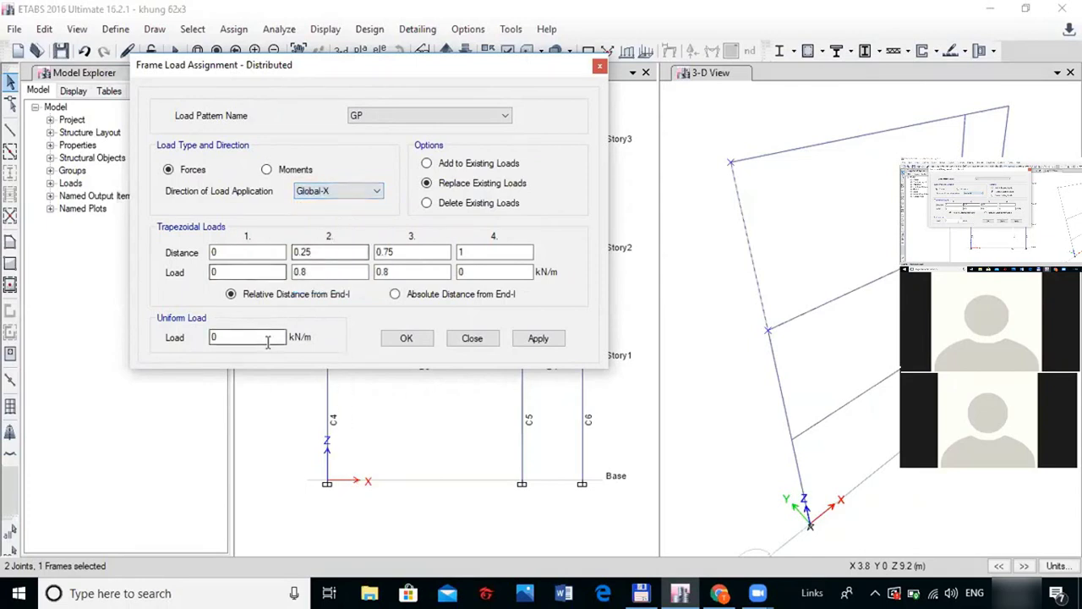
{"action": "left_click_drag", "start_coordinate": [242, 340], "coordinate": [186, 327]}
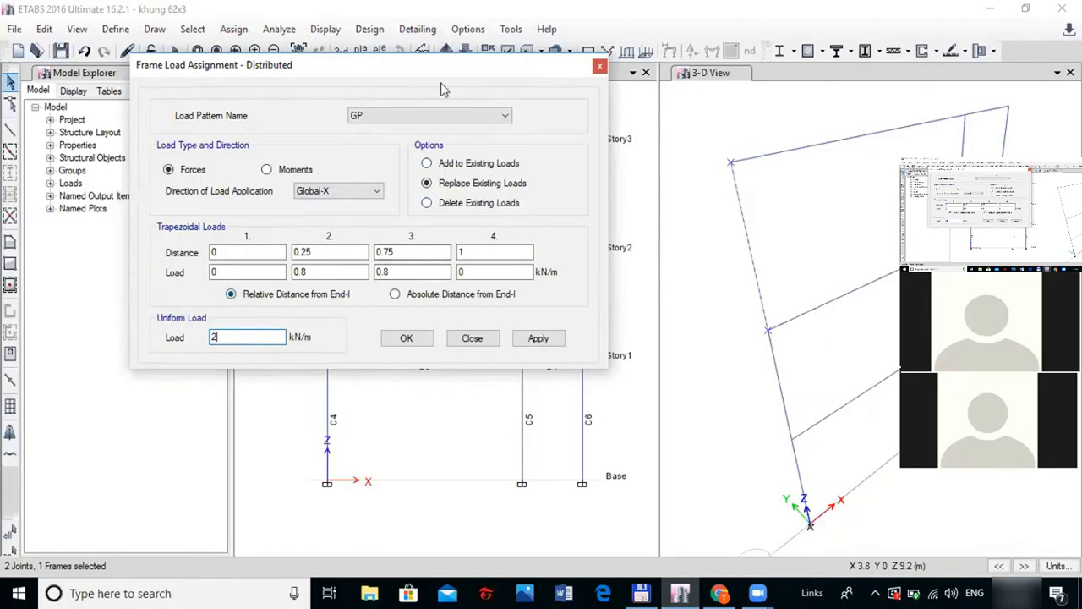
{"action": "left_click_drag", "start_coordinate": [356, 74], "coordinate": [728, 80]}
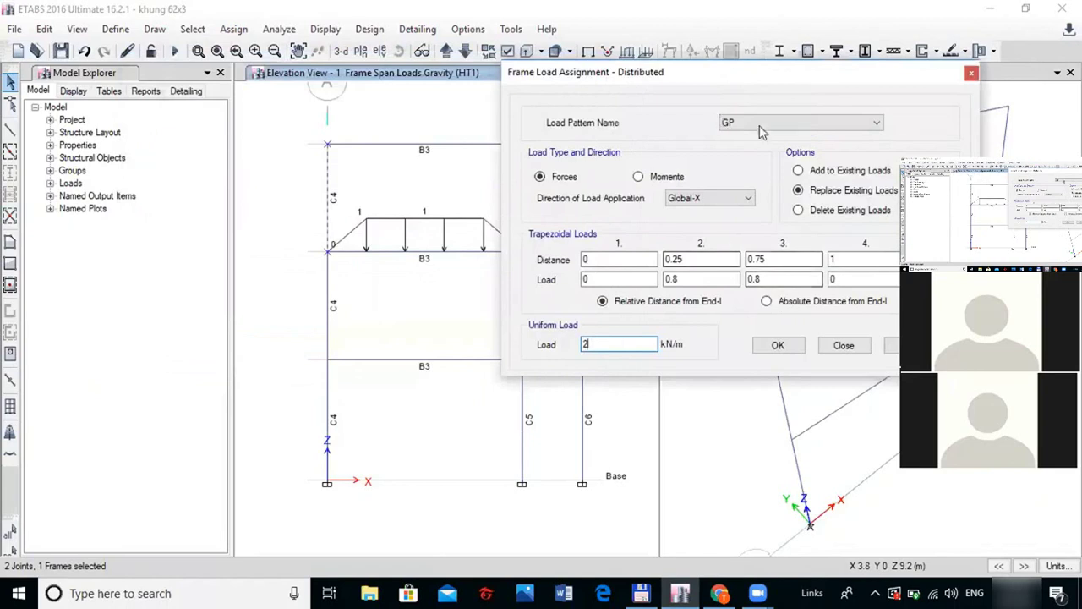
{"action": "left_click", "coordinate": [892, 349]}
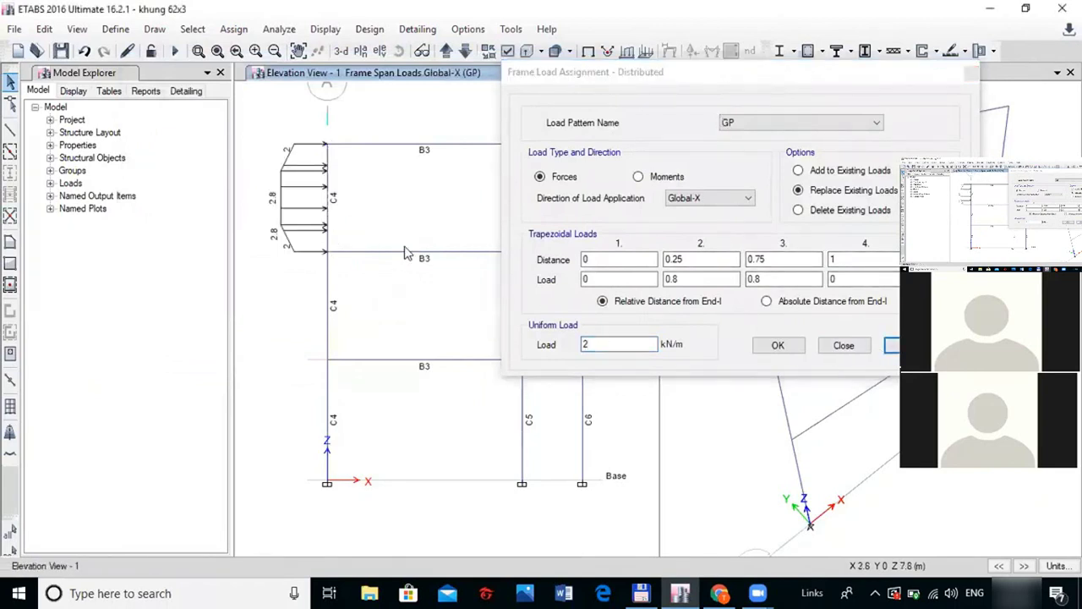
Set the second and third trapezoidal load values to 0 and reassign the 2 kN/m uniform load to the top-storey grid A column
{"action": "left_click_drag", "start_coordinate": [667, 74], "coordinate": [574, 79]}
{"action": "double_click", "coordinate": [673, 284]}
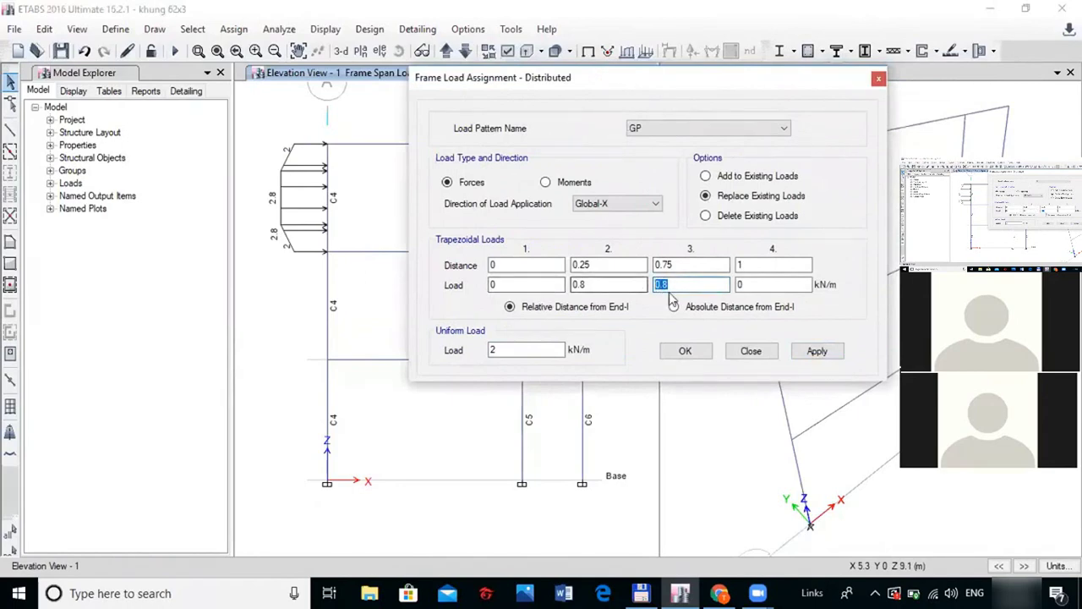
{"action": "type", "text": "0"}
{"action": "double_click", "coordinate": [587, 285]}
{"action": "type", "text": "0"}
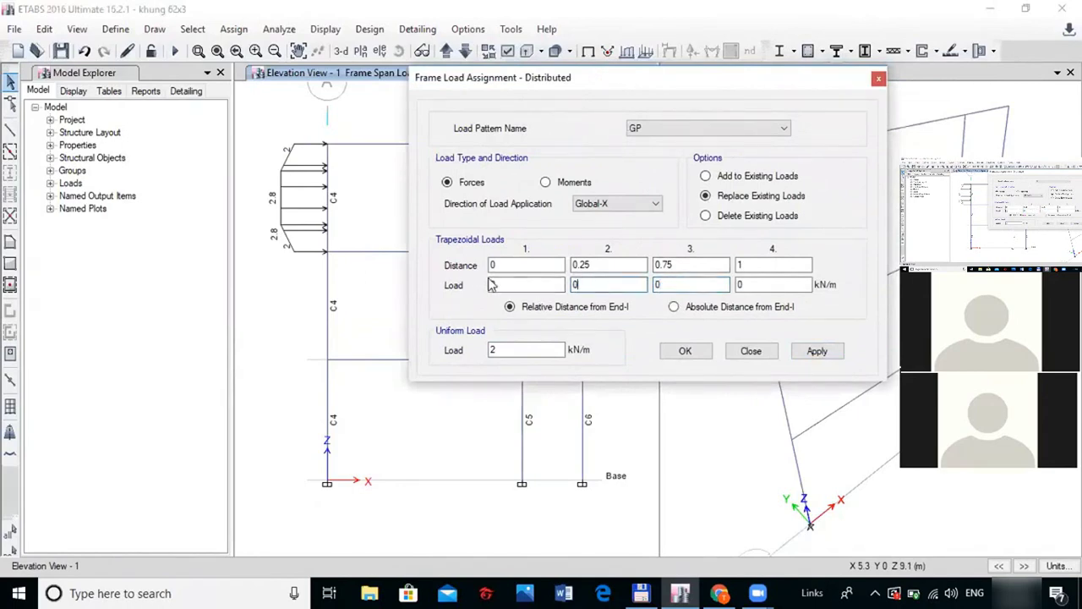
{"action": "left_click", "coordinate": [817, 351]}
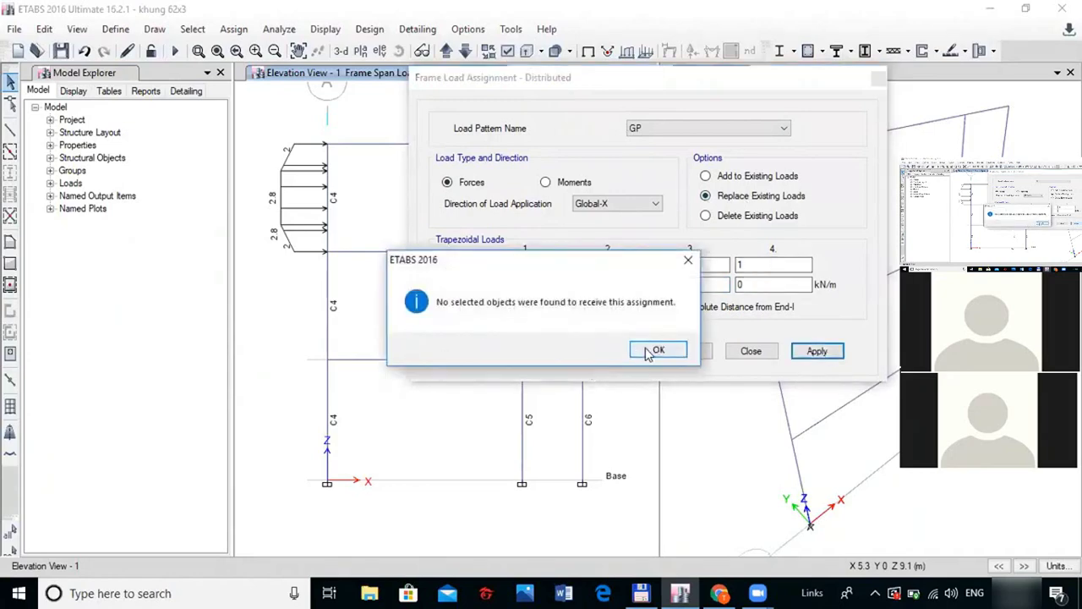
{"action": "left_click", "coordinate": [653, 349]}
{"action": "left_click", "coordinate": [327, 203]}
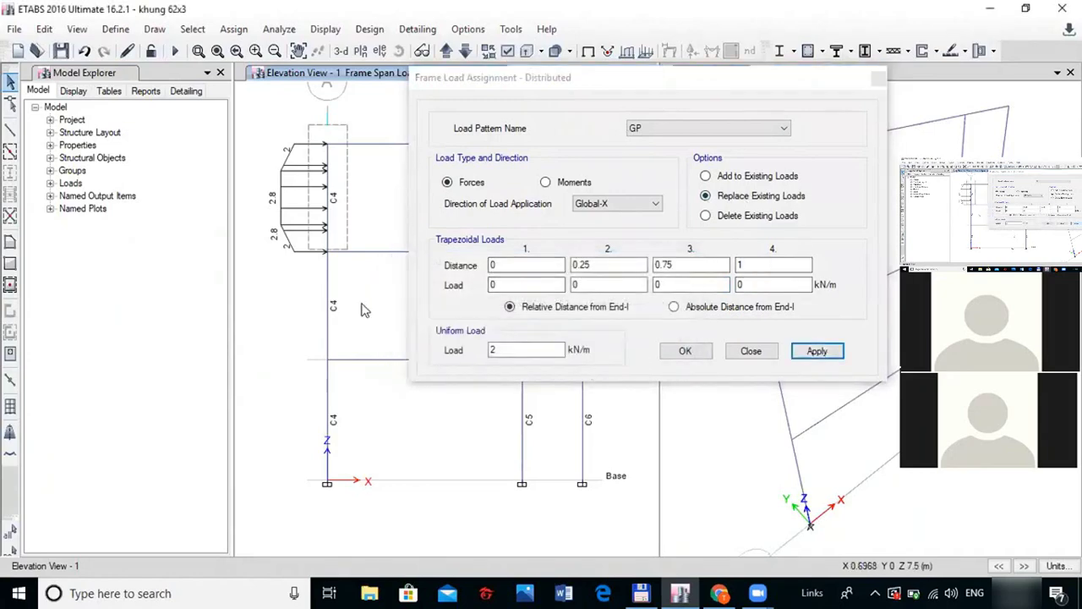
{"action": "left_click", "coordinate": [803, 354]}
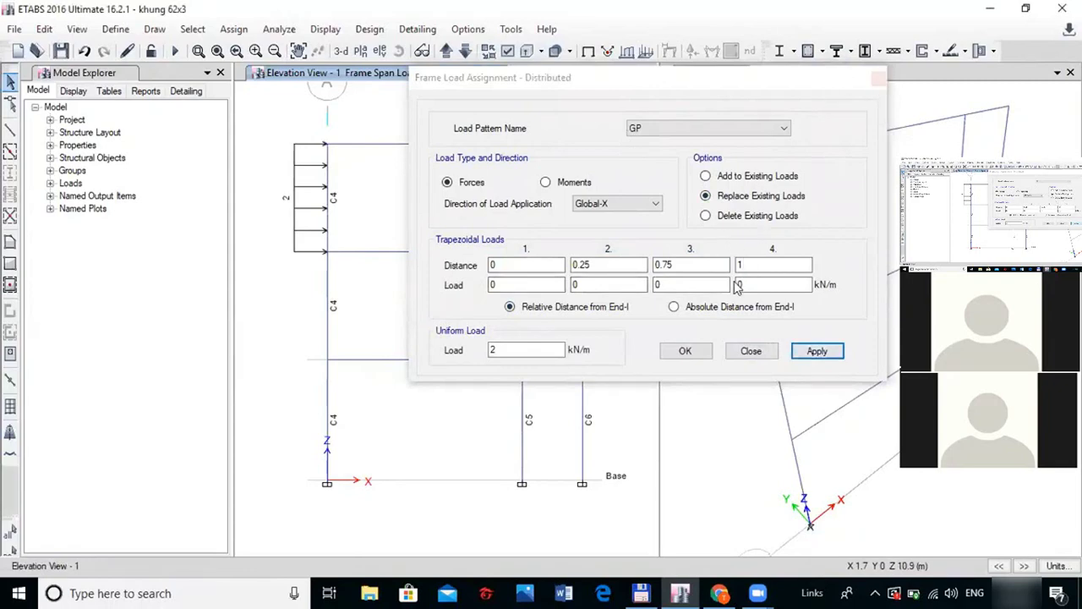
{"action": "left_click", "coordinate": [686, 352]}
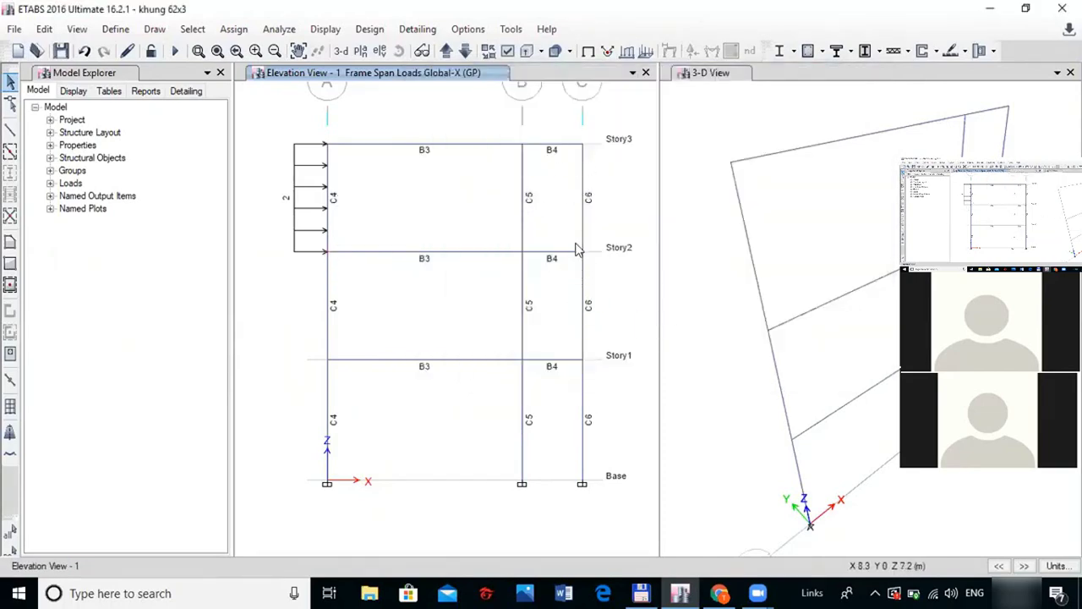
Assign a 1.5 kN/m uniform GP load in the Global-X direction to the two lower columns on grid A
{"action": "left_click_drag", "start_coordinate": [319, 247], "coordinate": [341, 499]}
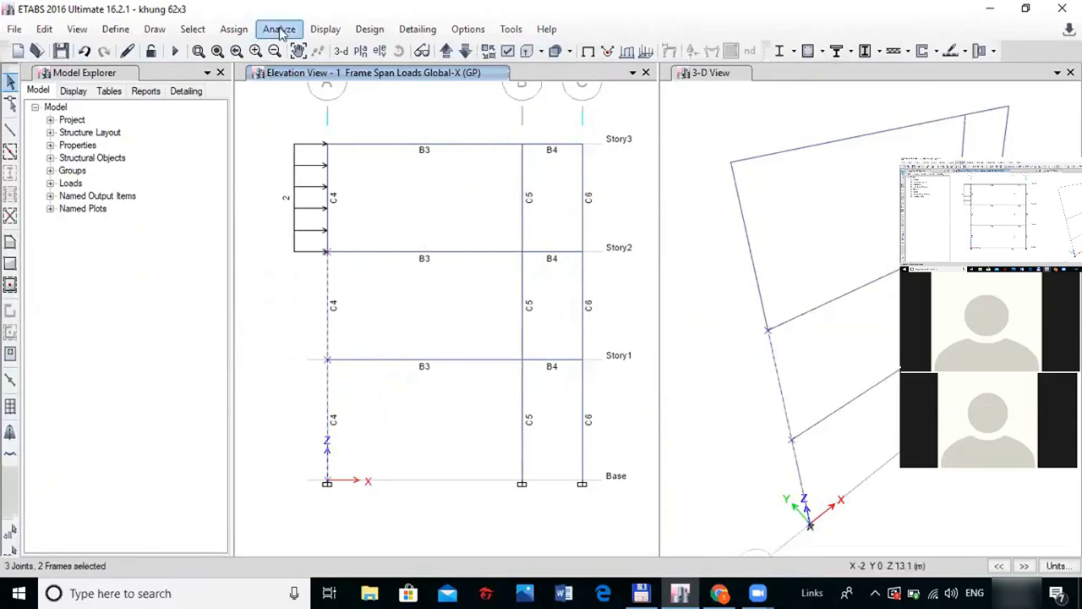
{"action": "left_click", "coordinate": [234, 29]}
{"action": "mouse_move", "coordinate": [322, 71]}
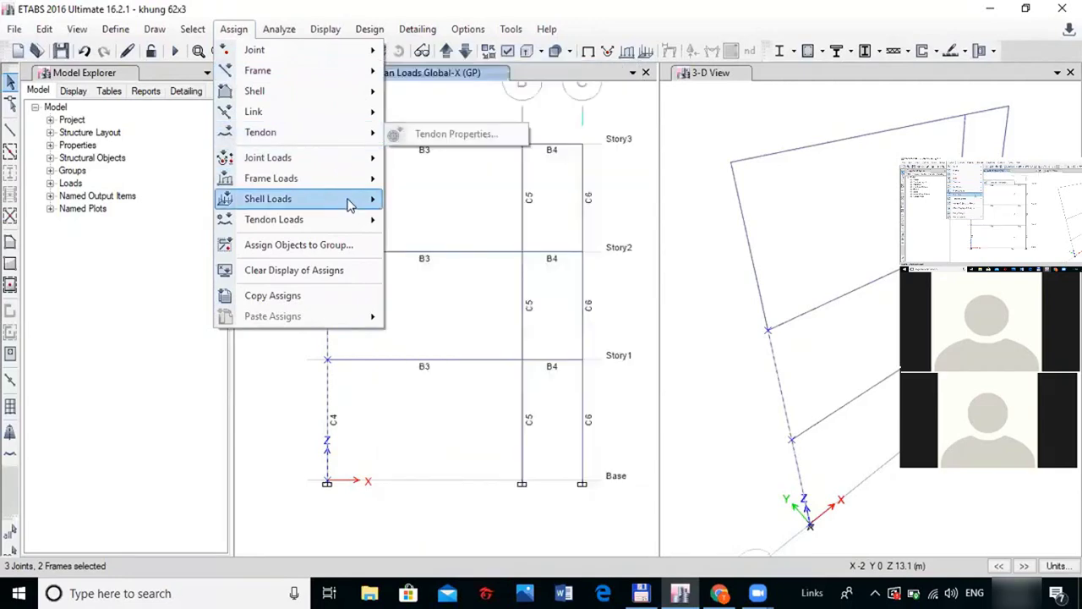
{"action": "mouse_move", "coordinate": [351, 205]}
{"action": "mouse_move", "coordinate": [330, 179]}
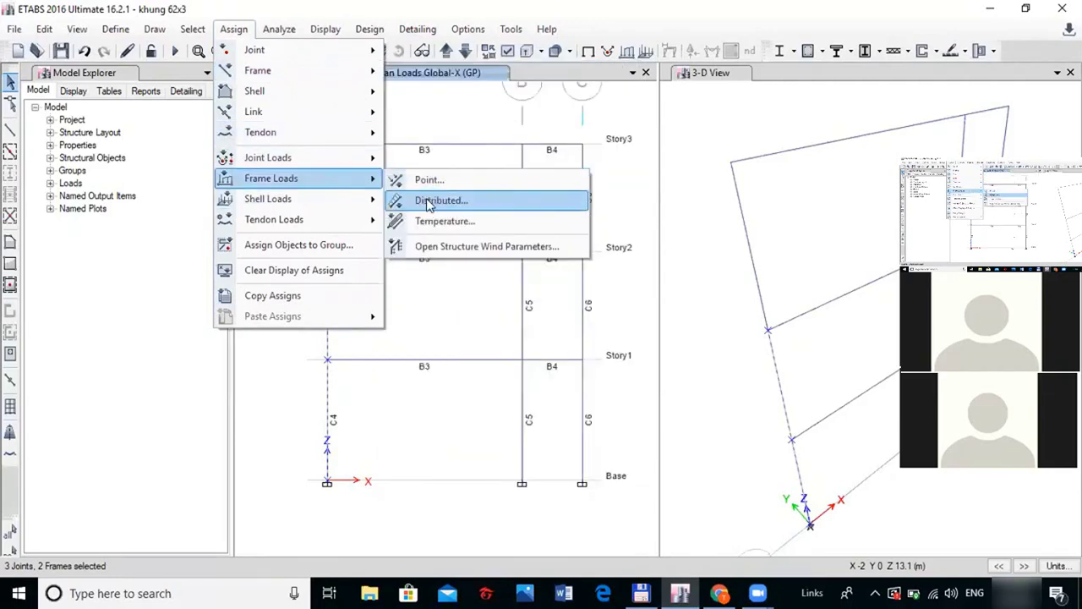
{"action": "left_click", "coordinate": [427, 202]}
{"action": "double_click", "coordinate": [526, 349]}
{"action": "type", "text": "2"}
{"action": "key", "text": "shift+Home"}
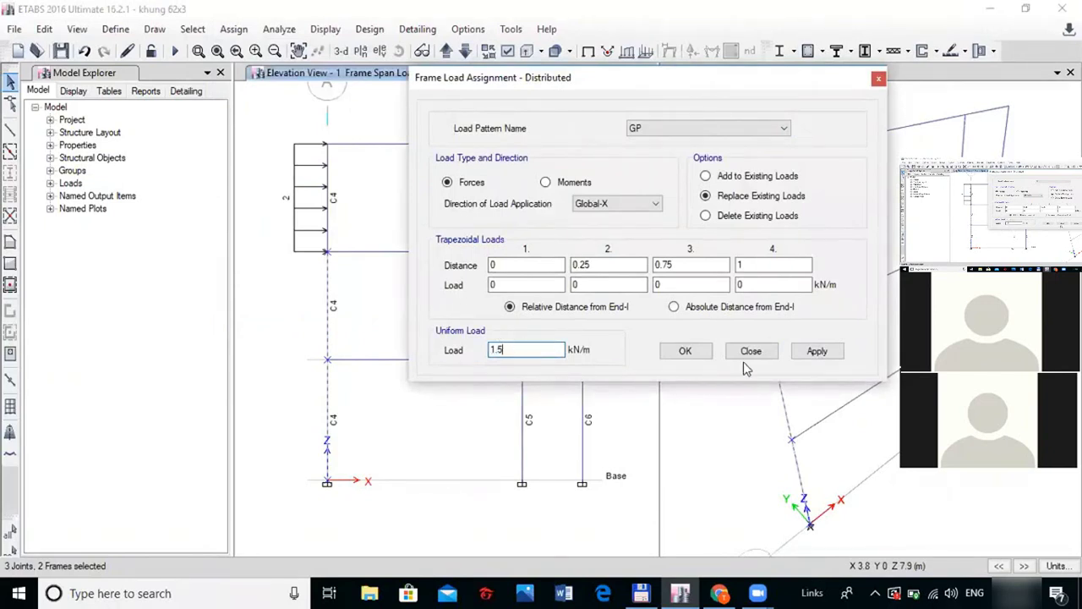
{"action": "left_click", "coordinate": [817, 352]}
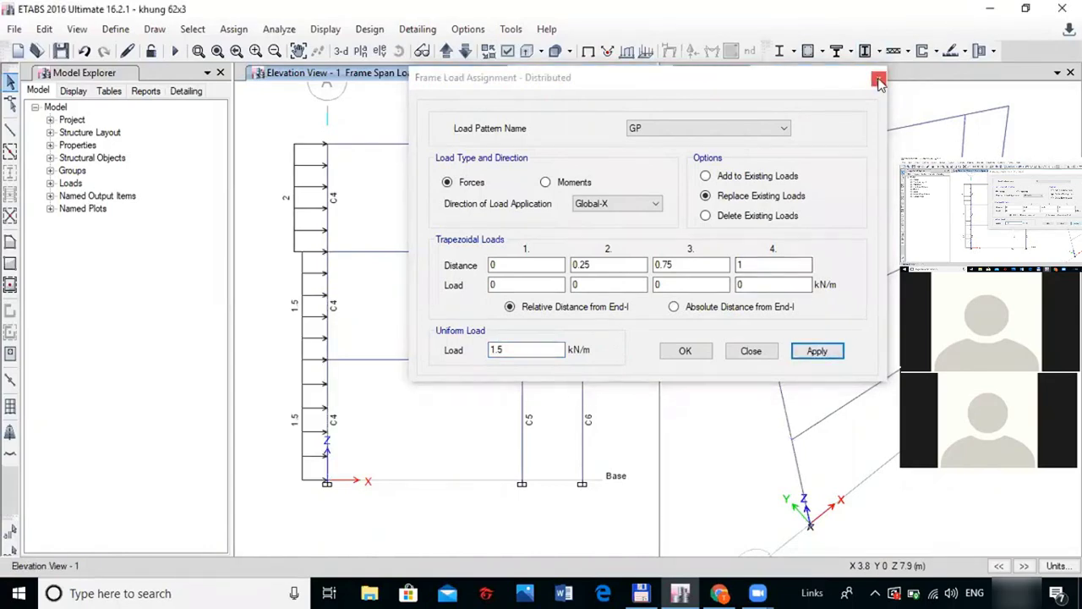
{"action": "left_click", "coordinate": [879, 80]}
Assign a 1.6 kN/m uniform GP load in the Global-X direction to all three columns on grid C
{"action": "left_click_drag", "start_coordinate": [573, 117], "coordinate": [589, 499]}
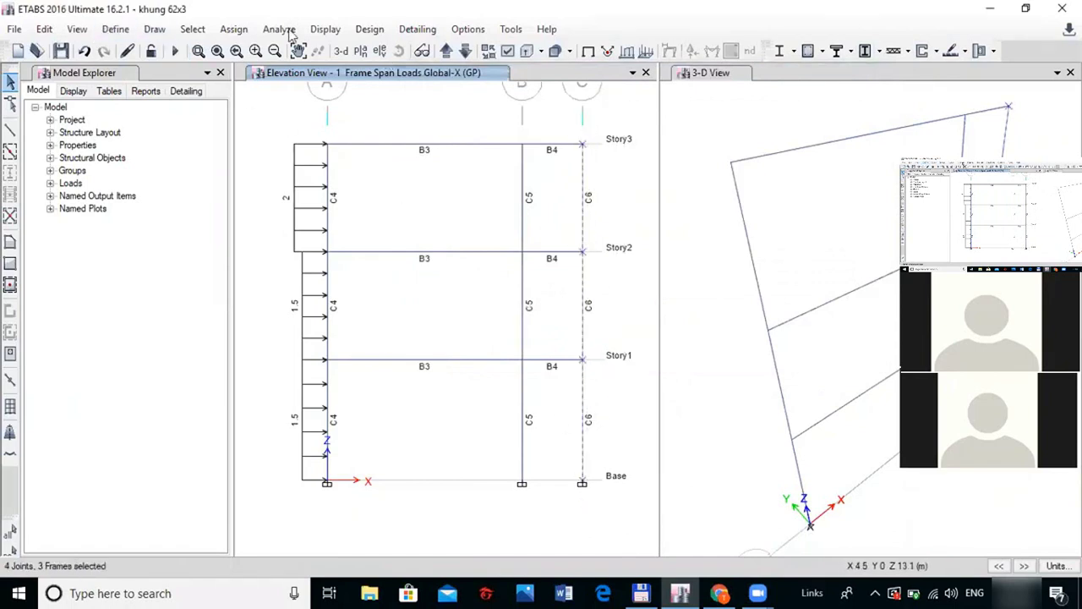
{"action": "left_click", "coordinate": [234, 30]}
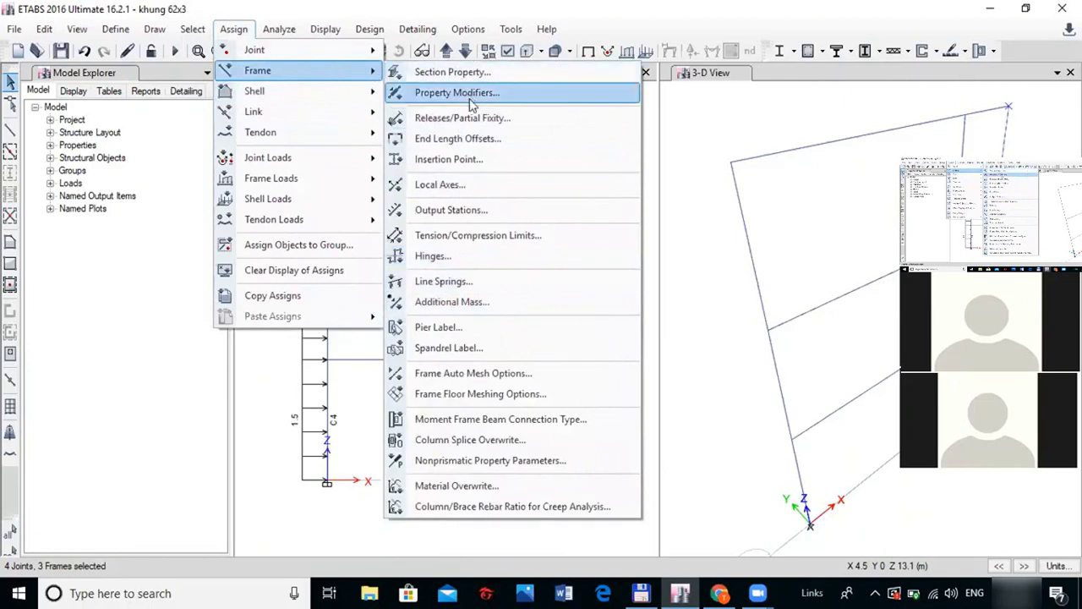
{"action": "mouse_move", "coordinate": [355, 178]}
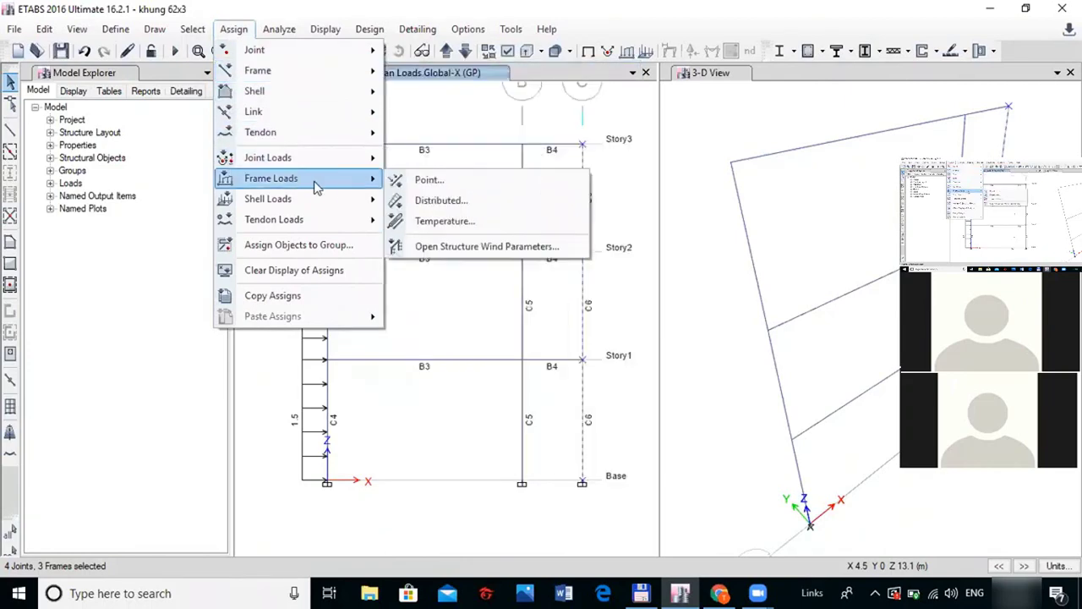
{"action": "left_click", "coordinate": [461, 208]}
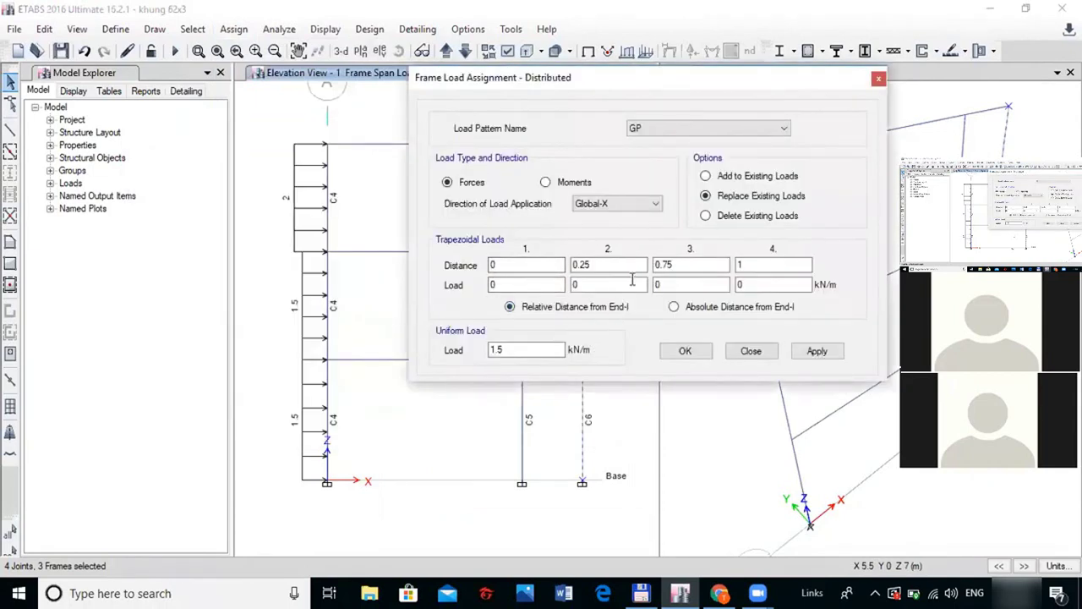
{"action": "left_click", "coordinate": [500, 351]}
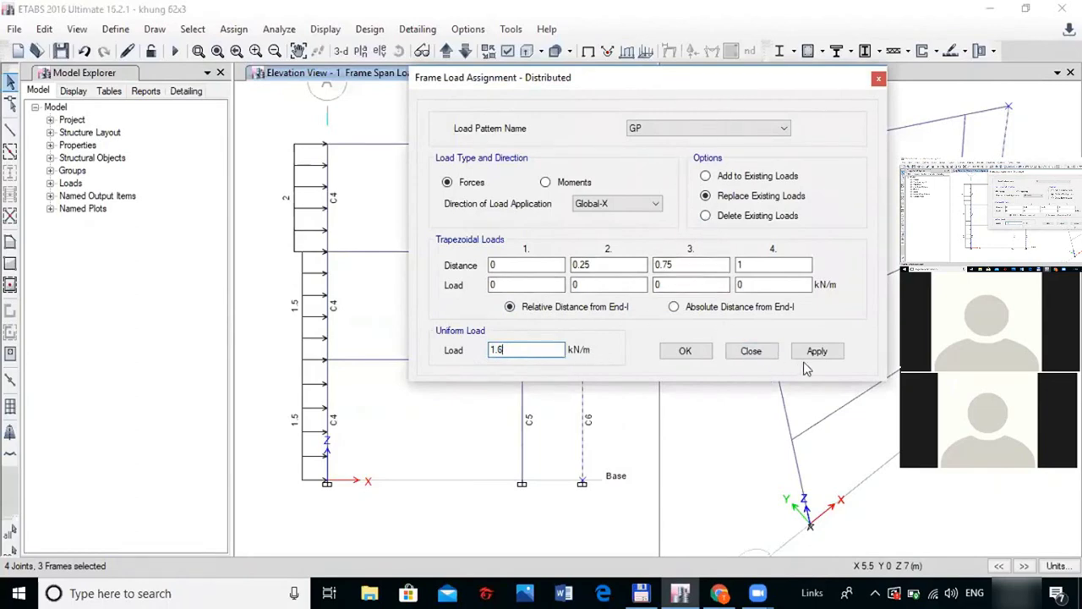
{"action": "left_click", "coordinate": [831, 359]}
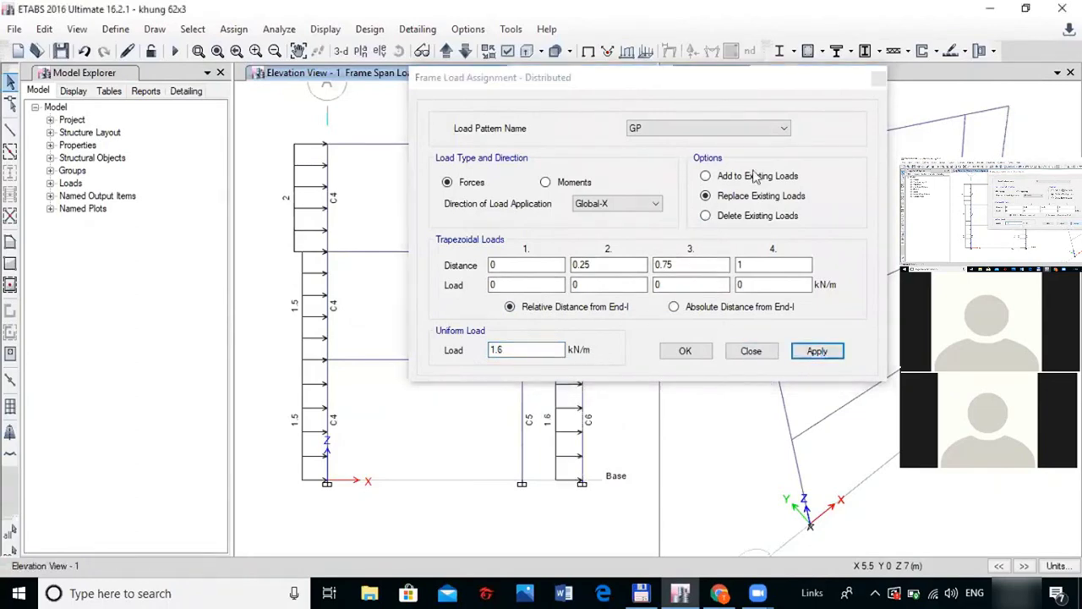
{"action": "left_click_drag", "start_coordinate": [871, 88], "coordinate": [495, 230]}
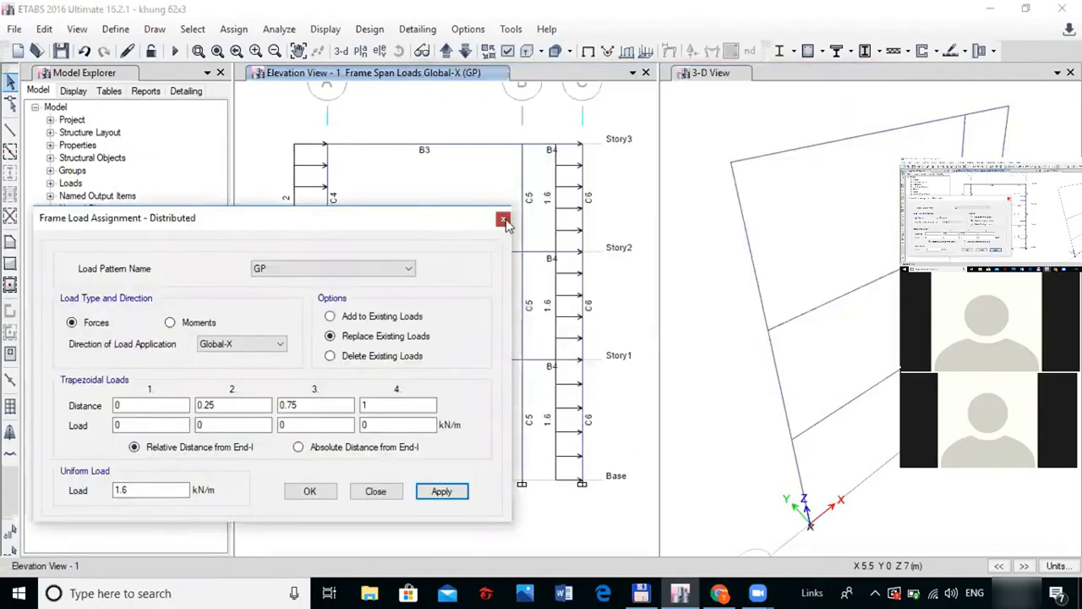
{"action": "left_click", "coordinate": [503, 221]}
Assign a 3 kN Global X joint force in load pattern GP to the Story3 joint on grid A
{"action": "left_click", "coordinate": [327, 145]}
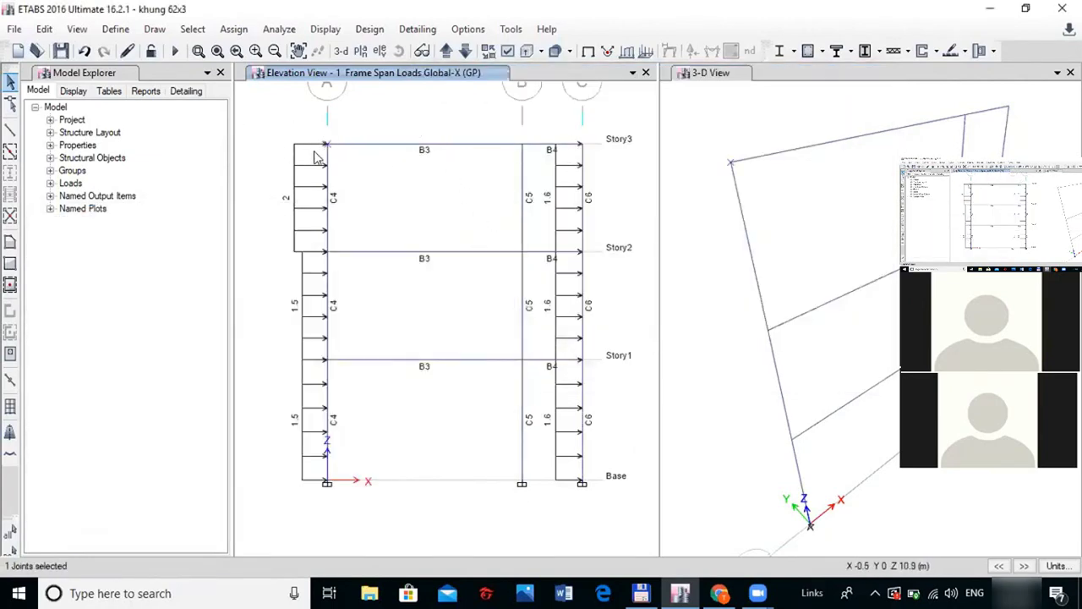
{"action": "left_click_drag", "start_coordinate": [548, 127], "coordinate": [576, 162]}
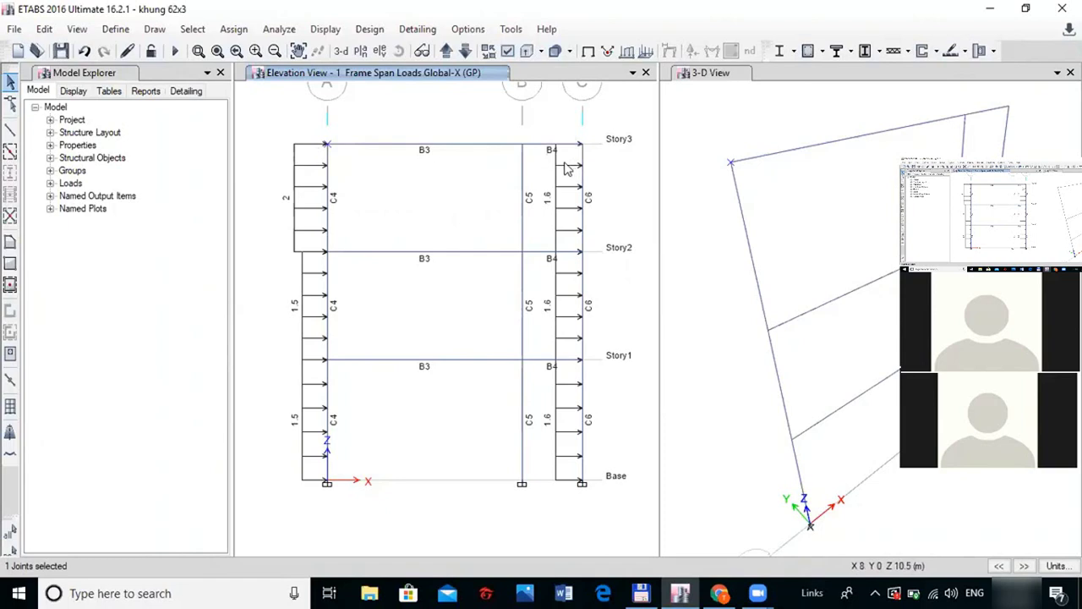
{"action": "left_click", "coordinate": [233, 29]}
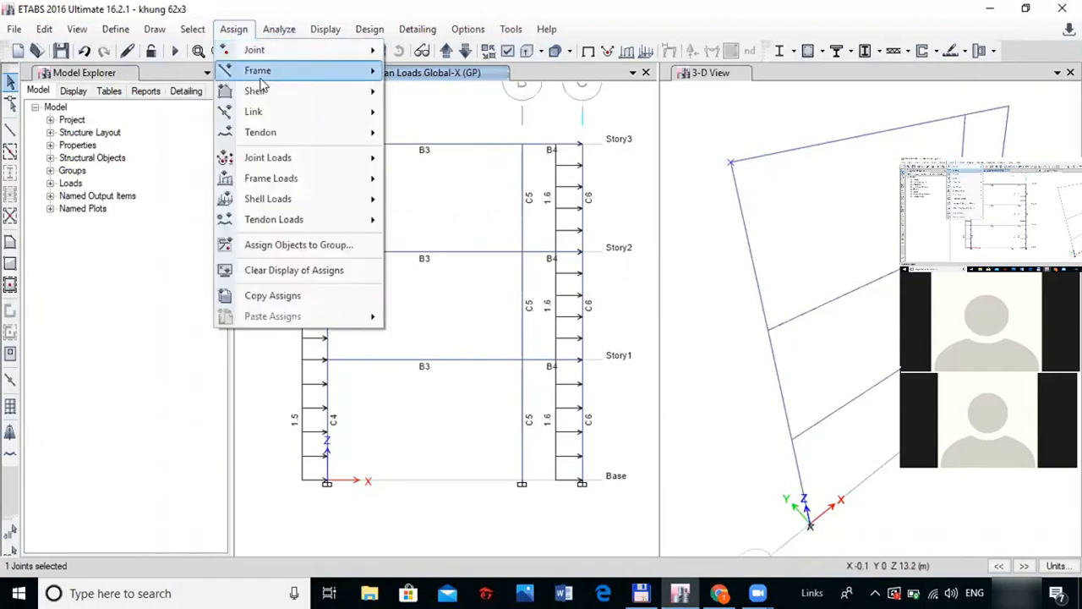
{"action": "mouse_move", "coordinate": [285, 75]}
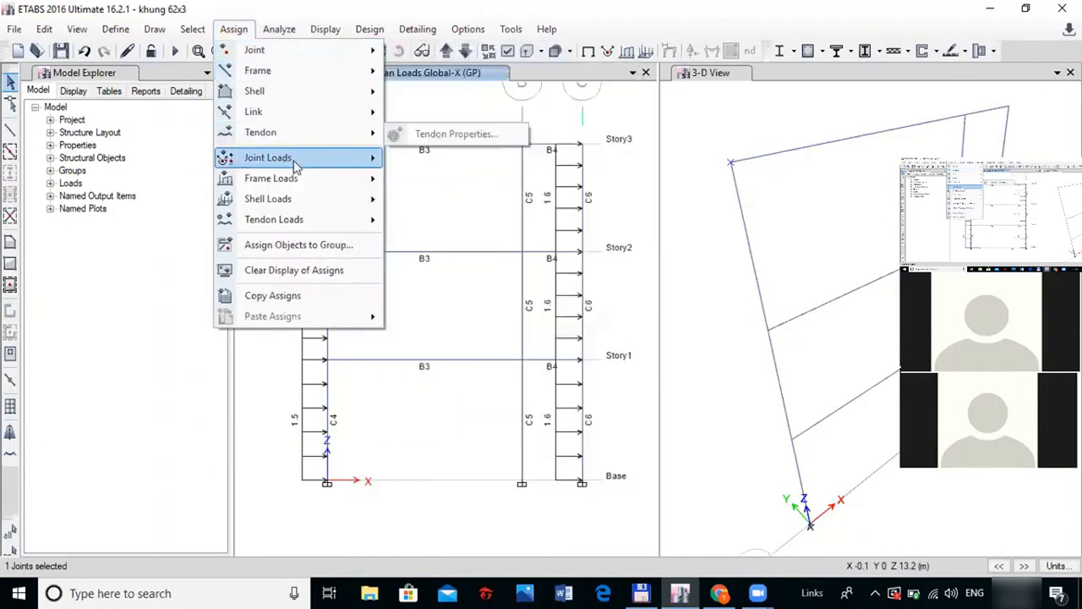
{"action": "mouse_move", "coordinate": [372, 159]}
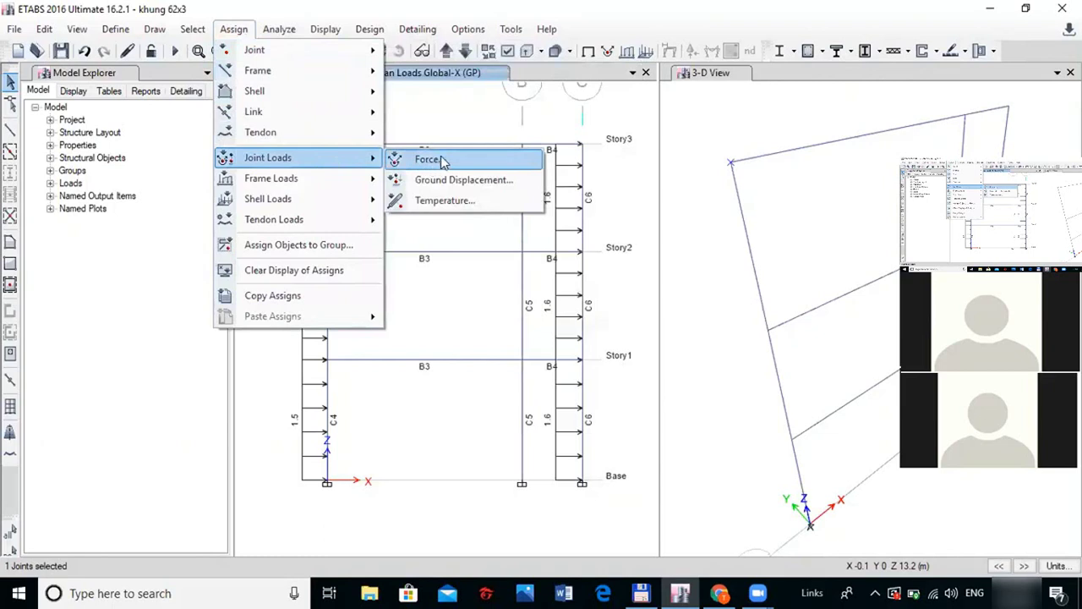
{"action": "left_click", "coordinate": [443, 161]}
{"action": "left_click", "coordinate": [554, 189]}
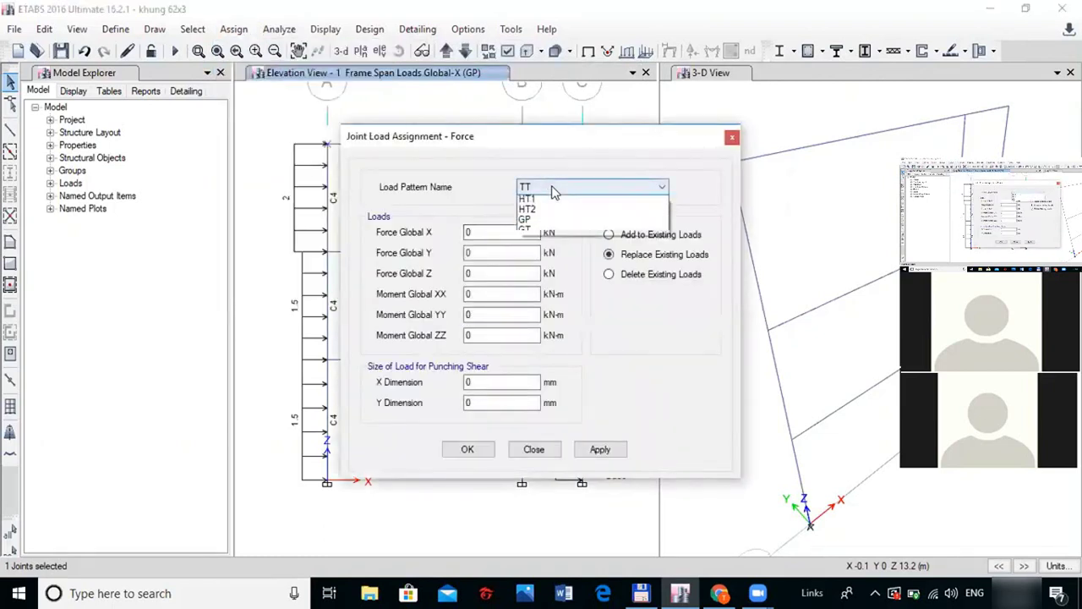
{"action": "left_click", "coordinate": [550, 234]}
{"action": "left_click", "coordinate": [477, 235]}
{"action": "double_click", "coordinate": [476, 235]}
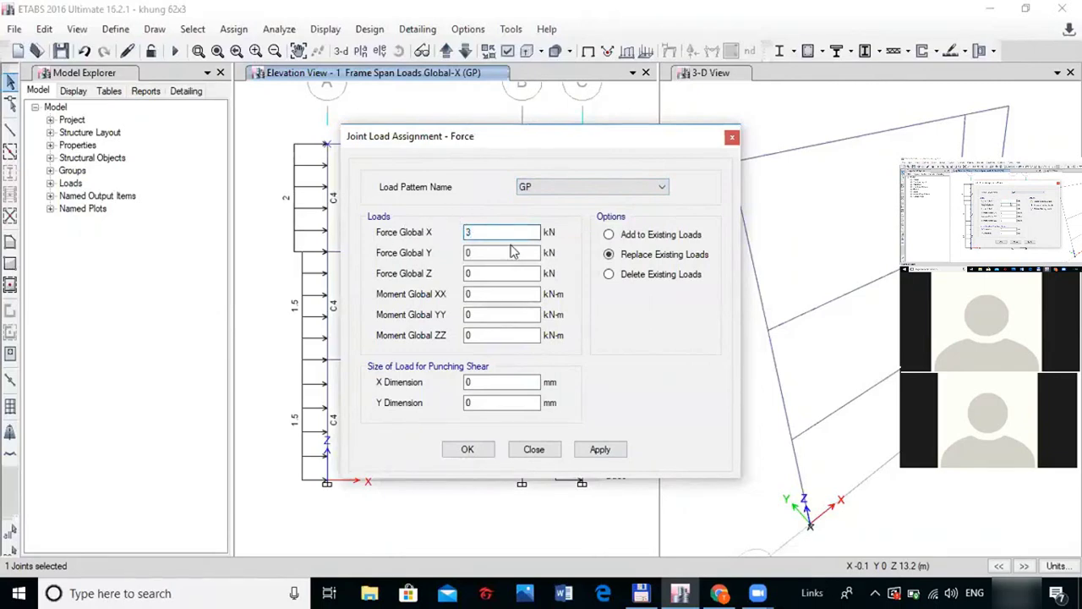
{"action": "left_click", "coordinate": [599, 449]}
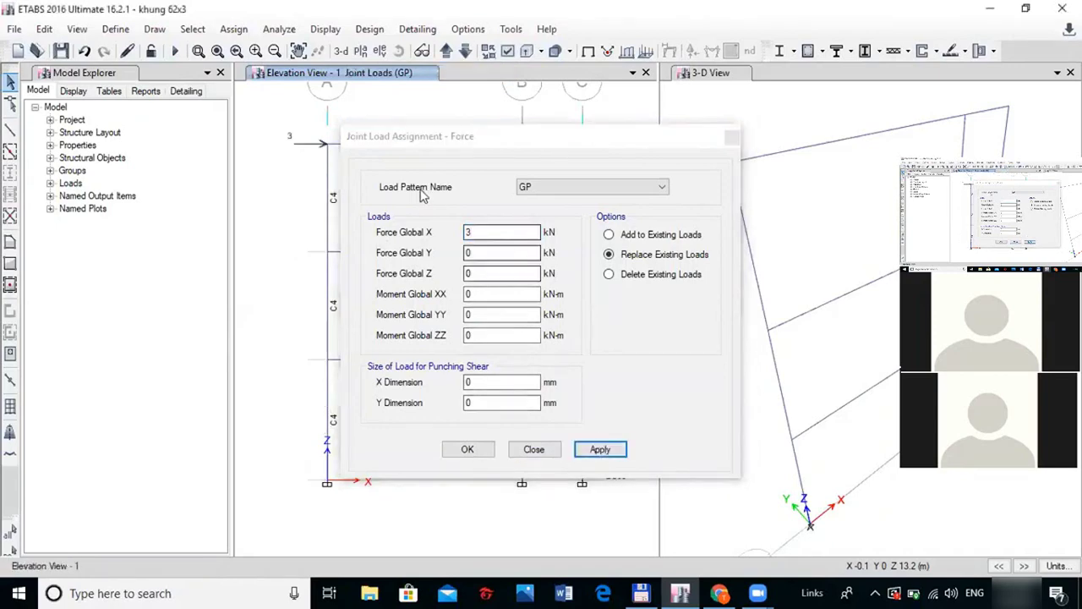
{"action": "left_click_drag", "start_coordinate": [482, 140], "coordinate": [591, 300]}
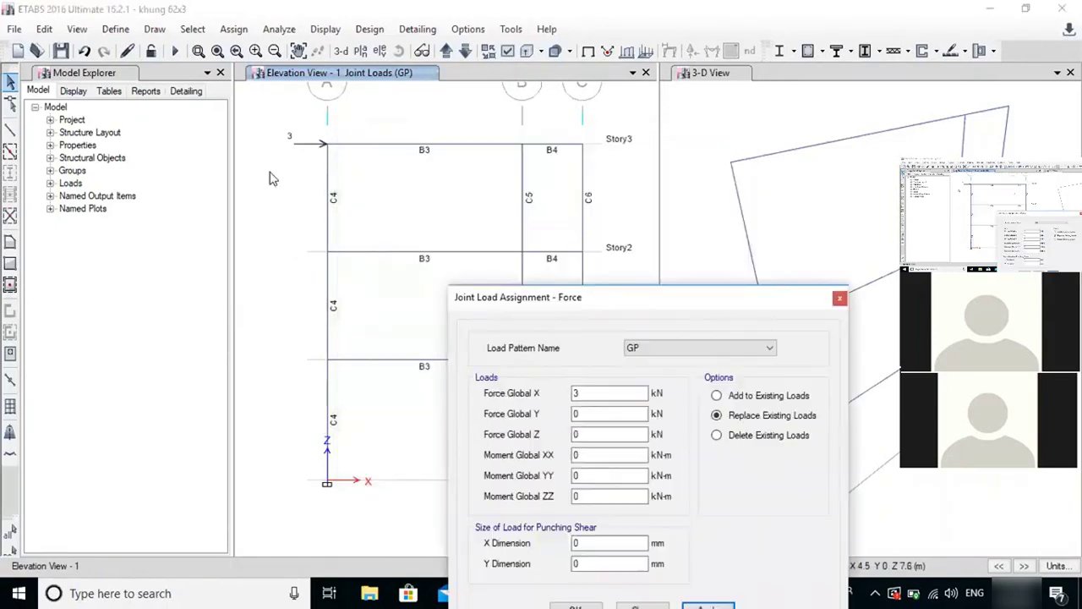
{"action": "left_click", "coordinate": [842, 299]}
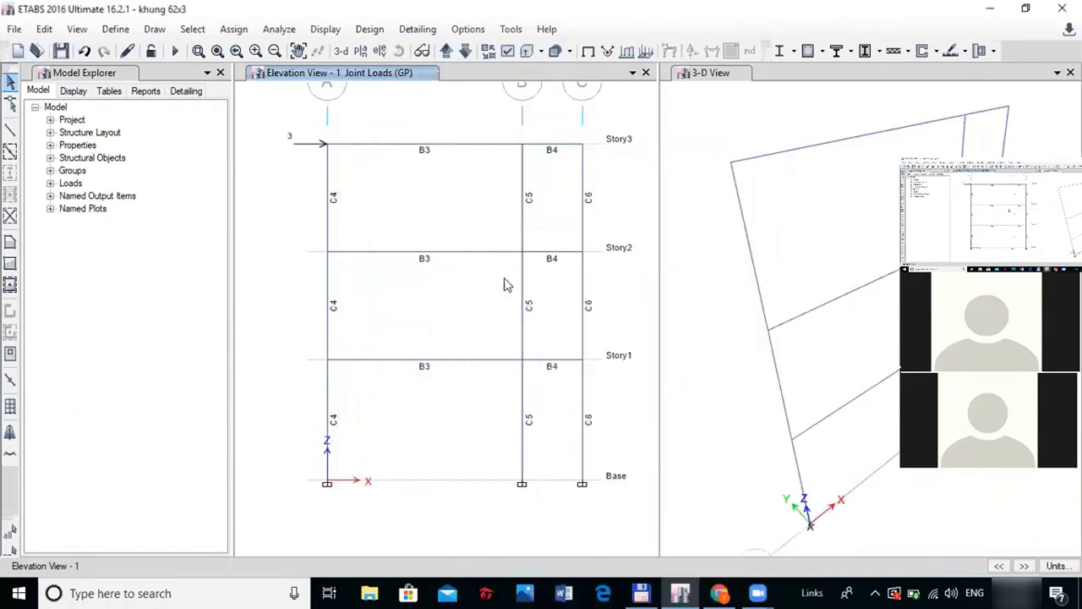
Display the frame span loads of load pattern GP, including joint loads and load values, in the elevation view
{"action": "left_click", "coordinate": [330, 30]}
{"action": "mouse_move", "coordinate": [427, 75]}
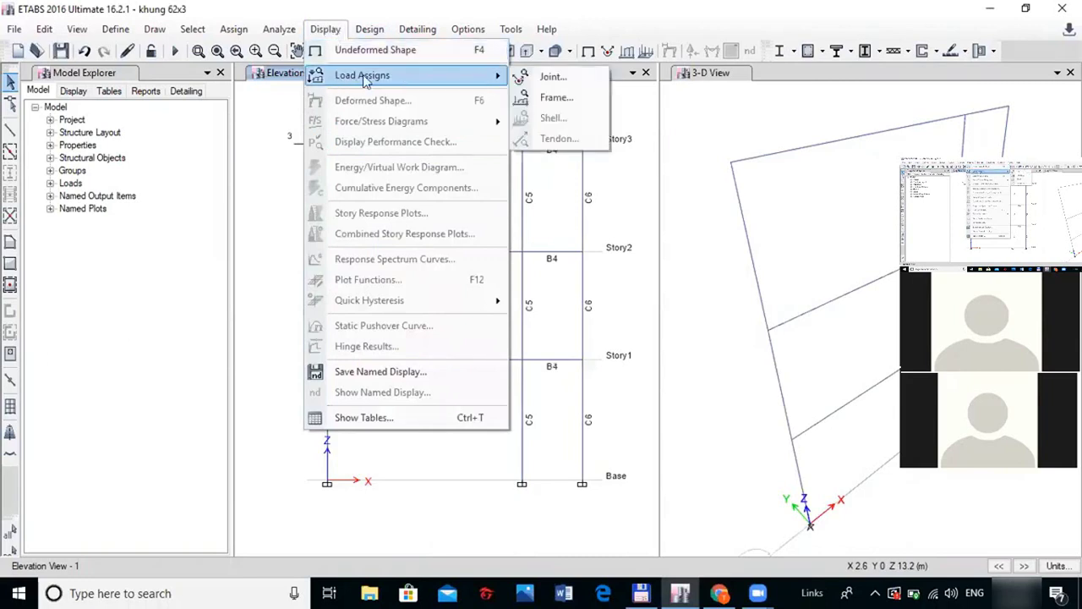
{"action": "left_click", "coordinate": [578, 100]}
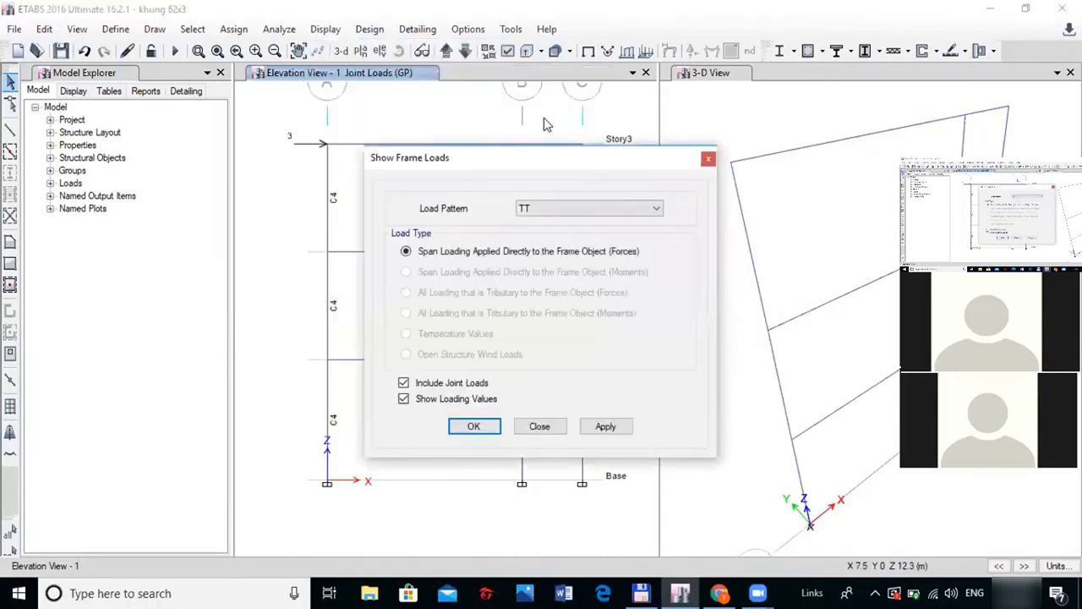
{"action": "left_click", "coordinate": [567, 209]}
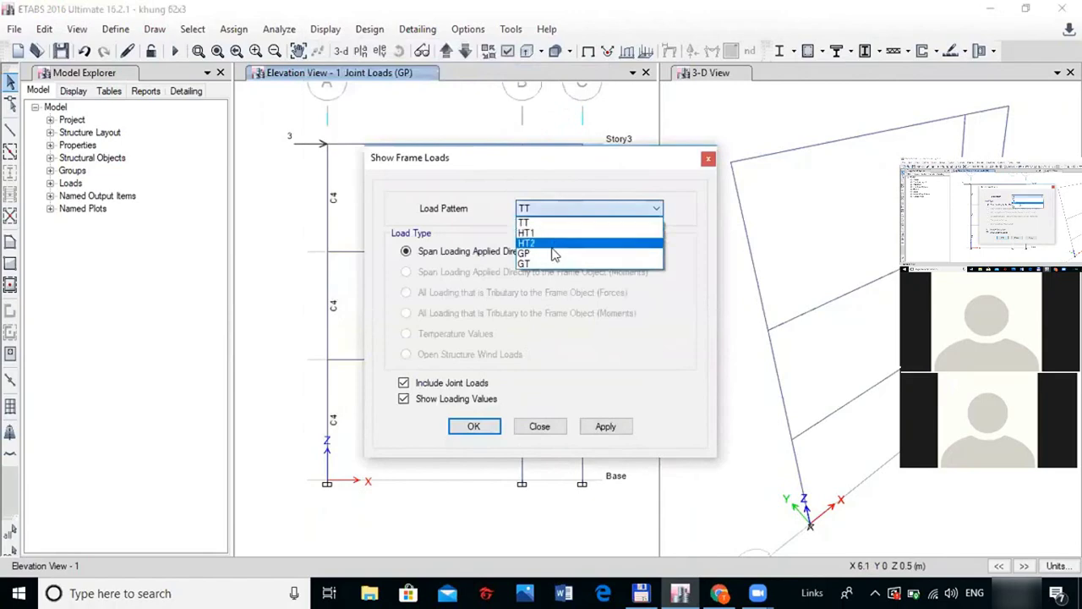
{"action": "left_click", "coordinate": [548, 253]}
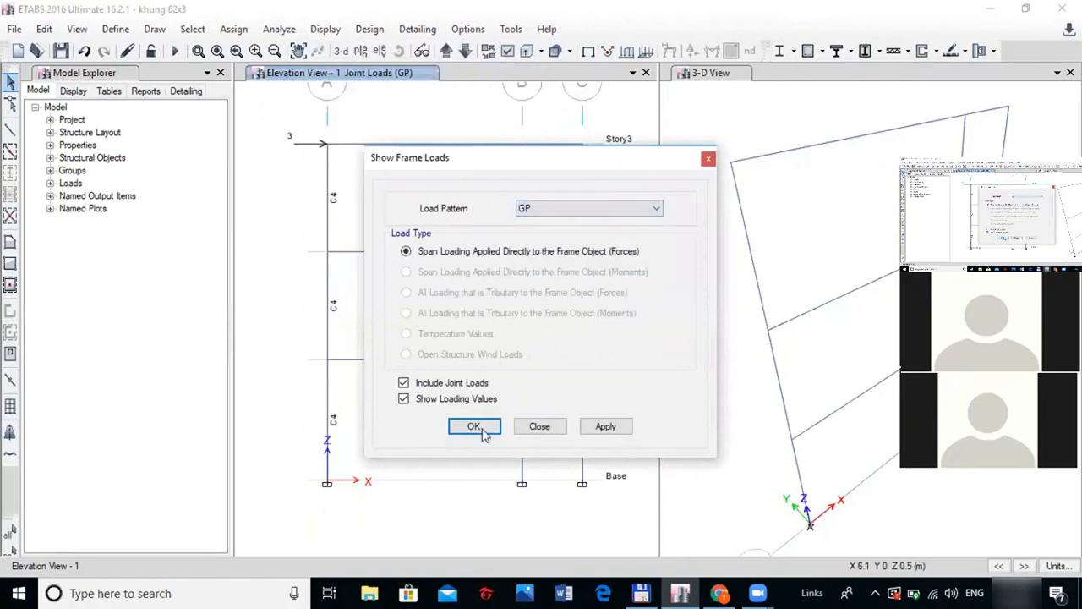
{"action": "left_click", "coordinate": [607, 429]}
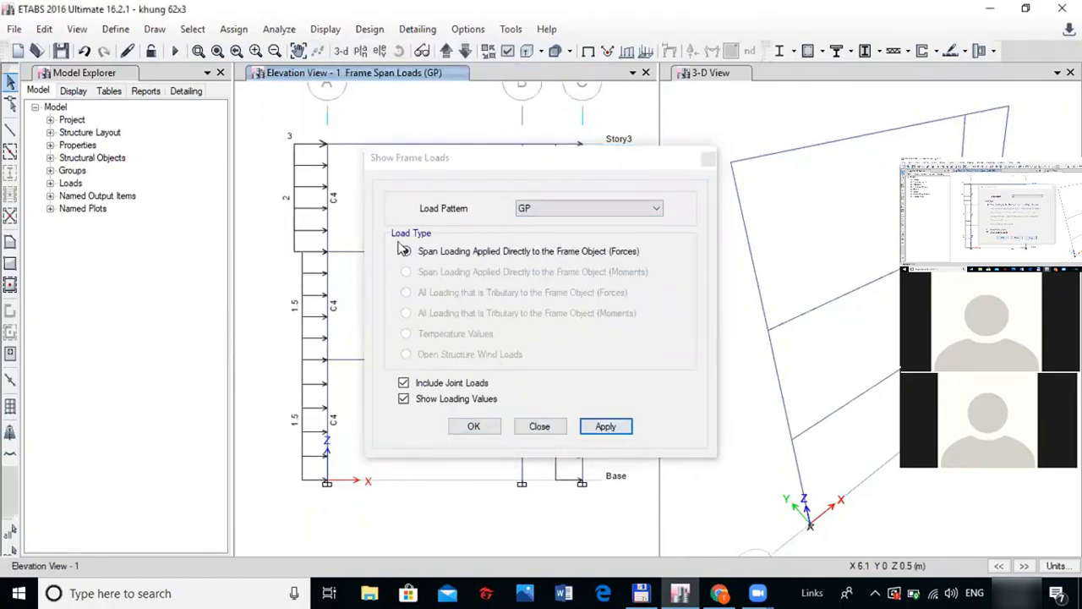
{"action": "left_click", "coordinate": [474, 427]}
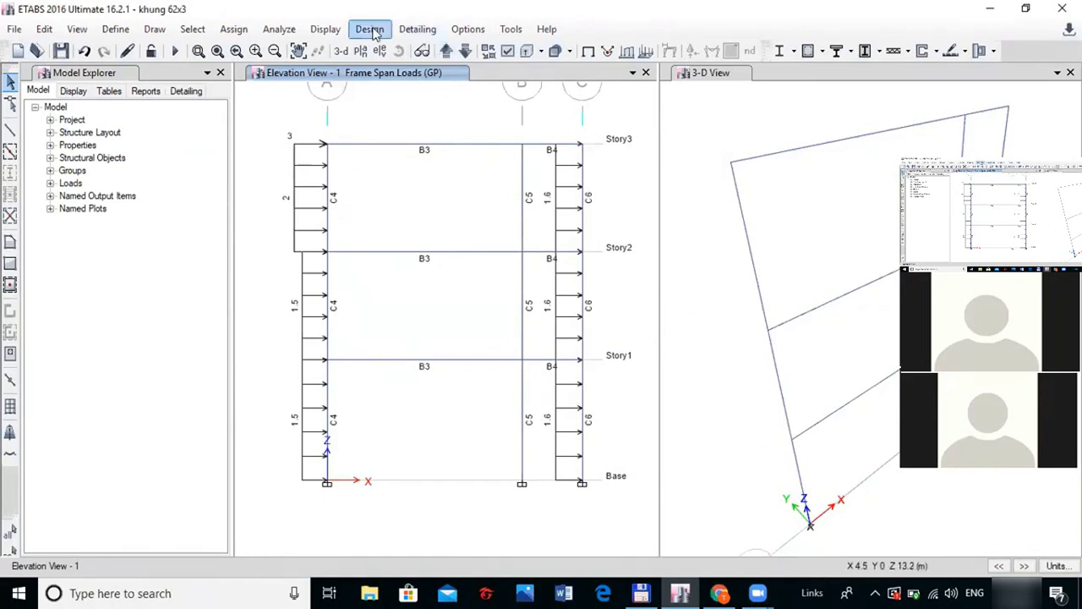
Display the frame span loads of load pattern TT in the elevation view
{"action": "left_click", "coordinate": [332, 31]}
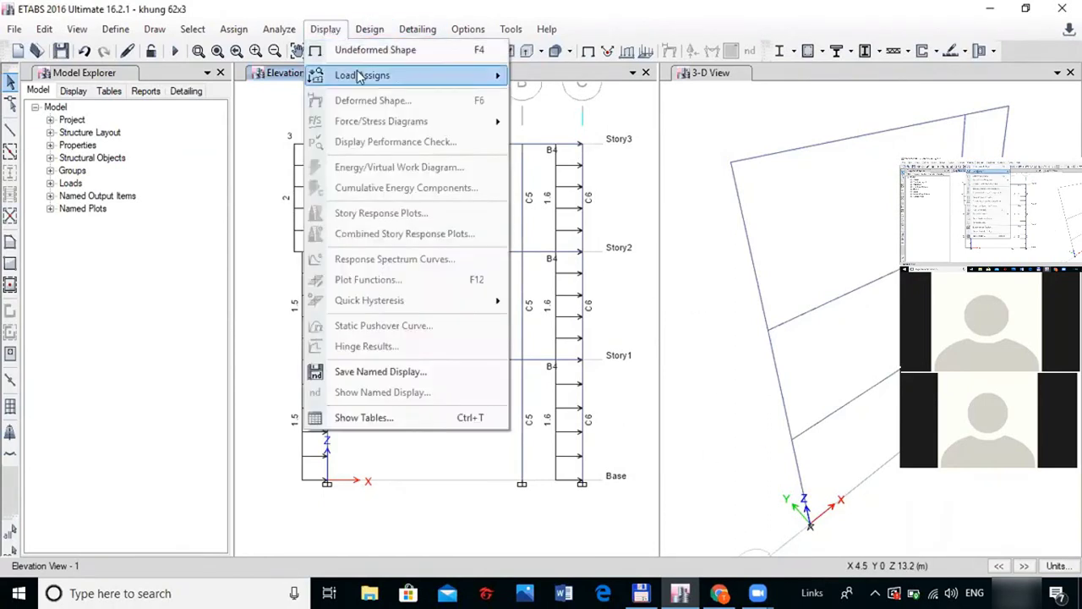
{"action": "mouse_move", "coordinate": [507, 76]}
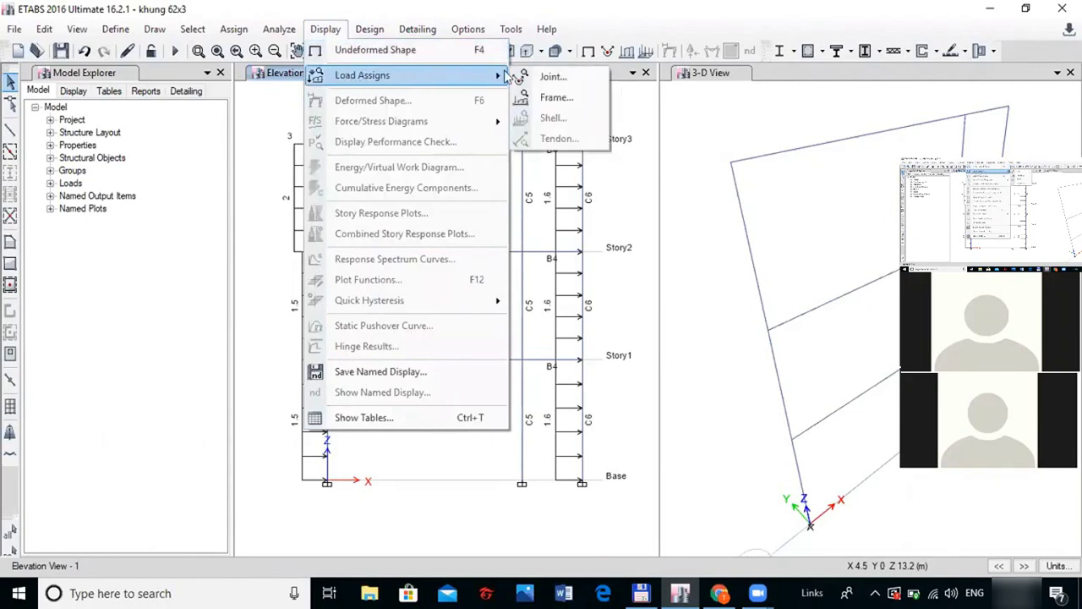
{"action": "left_click", "coordinate": [558, 99]}
{"action": "left_click", "coordinate": [544, 212]}
{"action": "left_click", "coordinate": [537, 247]}
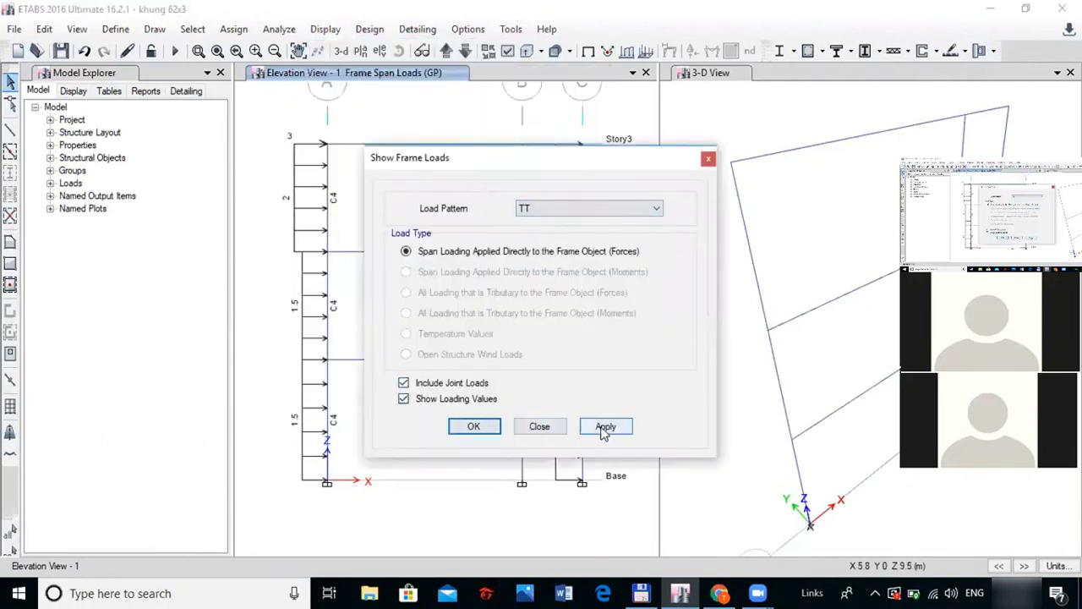
{"action": "left_click", "coordinate": [470, 429]}
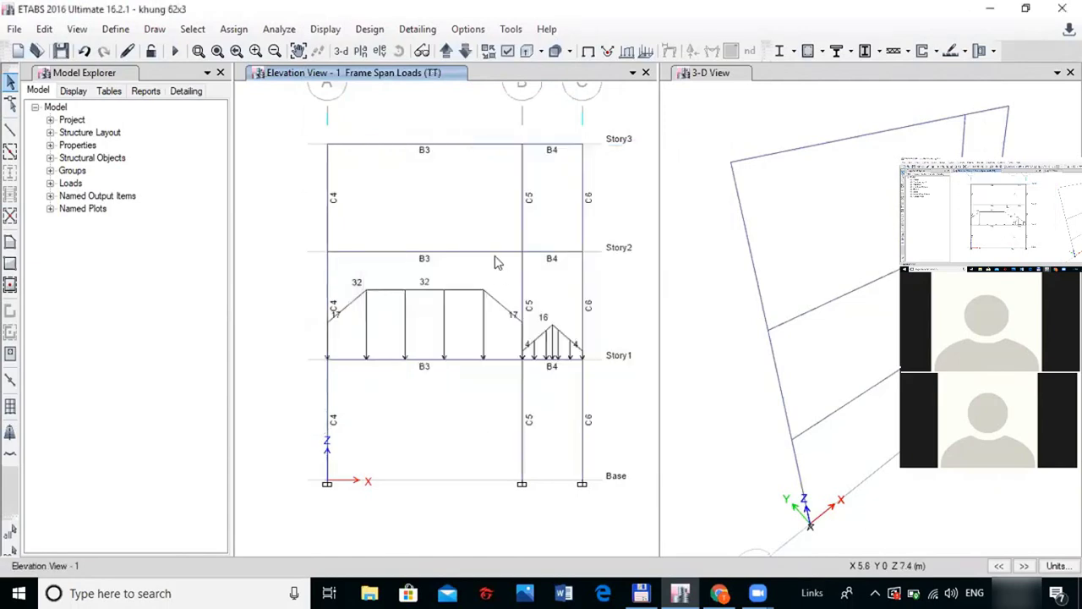
Switch the elevation's displayed frame span loads to load pattern HT1
{"action": "left_click", "coordinate": [627, 53]}
{"action": "left_click", "coordinate": [551, 210]}
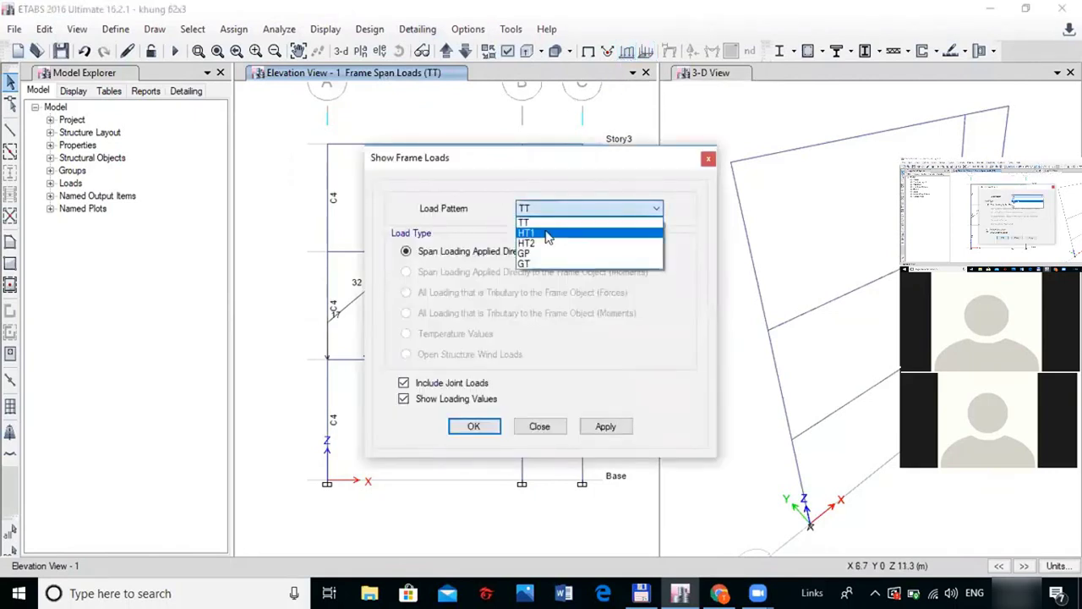
{"action": "left_click", "coordinate": [548, 233]}
{"action": "left_click", "coordinate": [604, 427]}
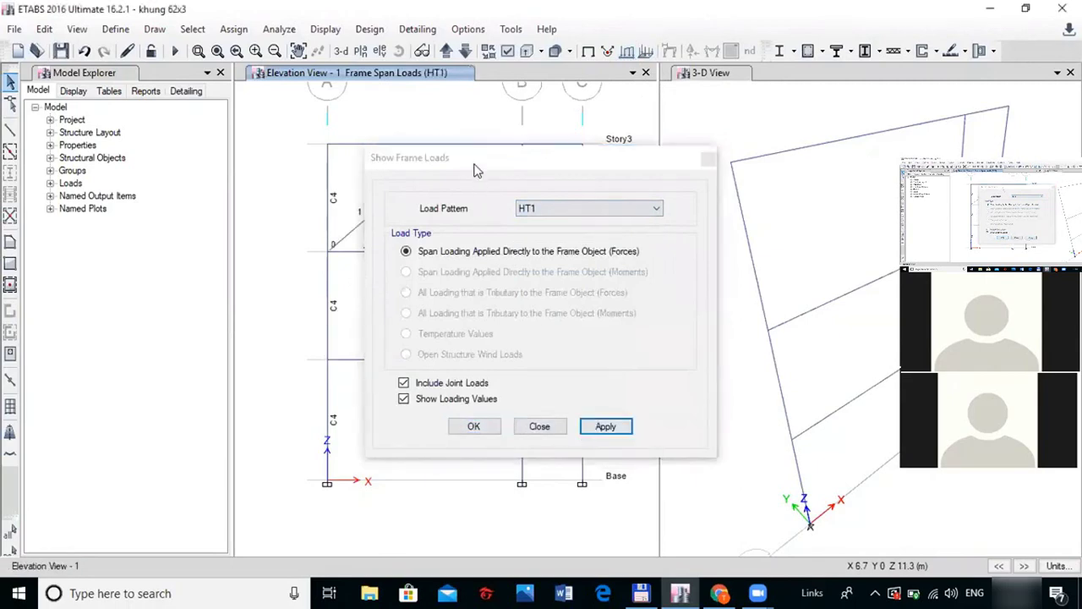
{"action": "left_click_drag", "start_coordinate": [486, 169], "coordinate": [150, 229]}
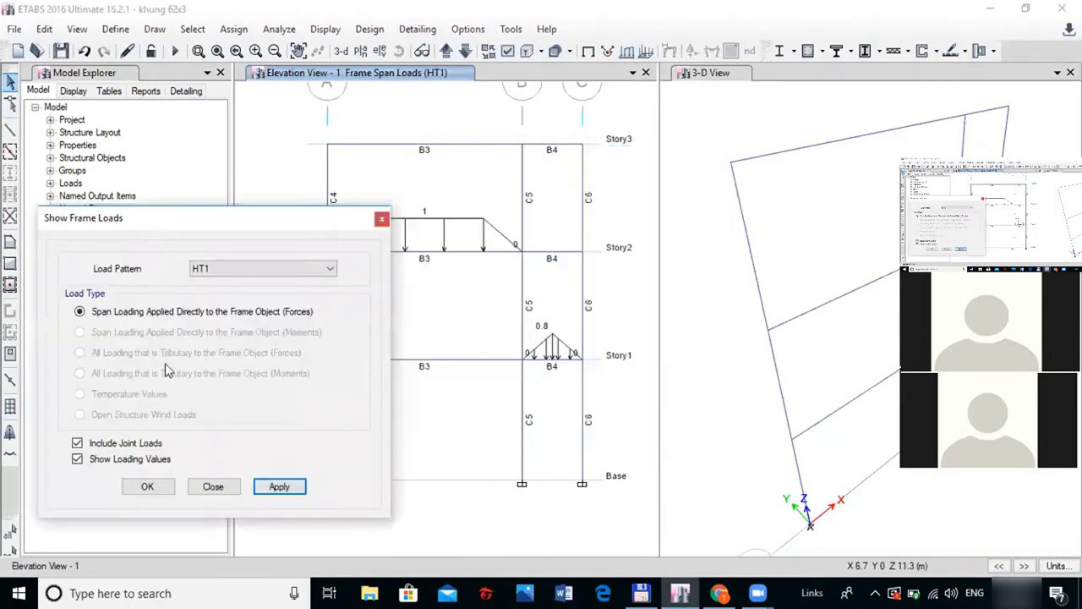
{"action": "left_click", "coordinate": [148, 487]}
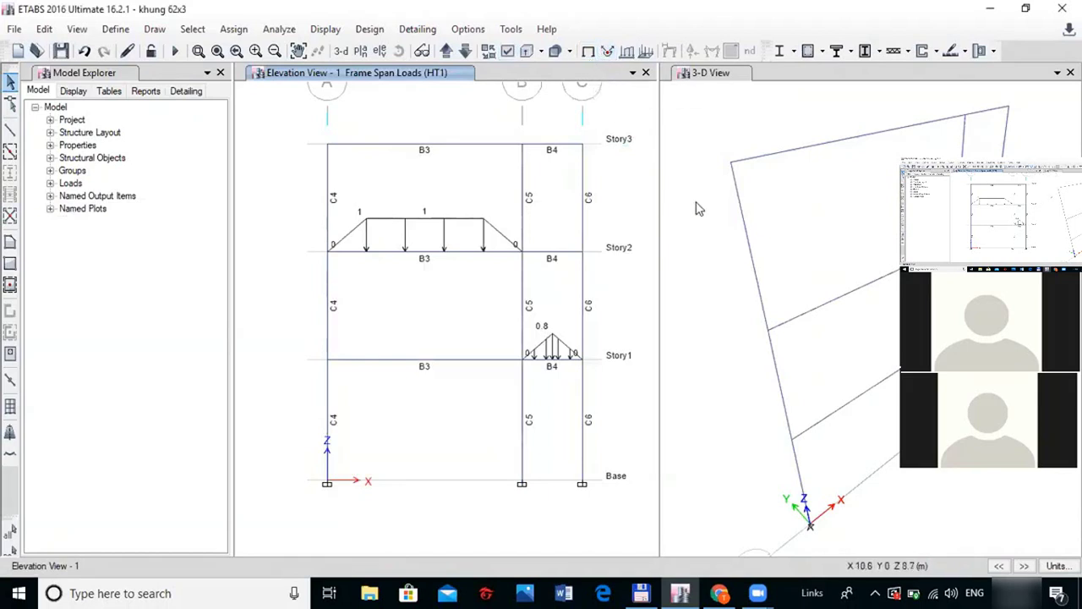
Turn on Extrude Frames for the 3-D view so the beams and columns are drawn as solid members
{"action": "left_click", "coordinate": [775, 135]}
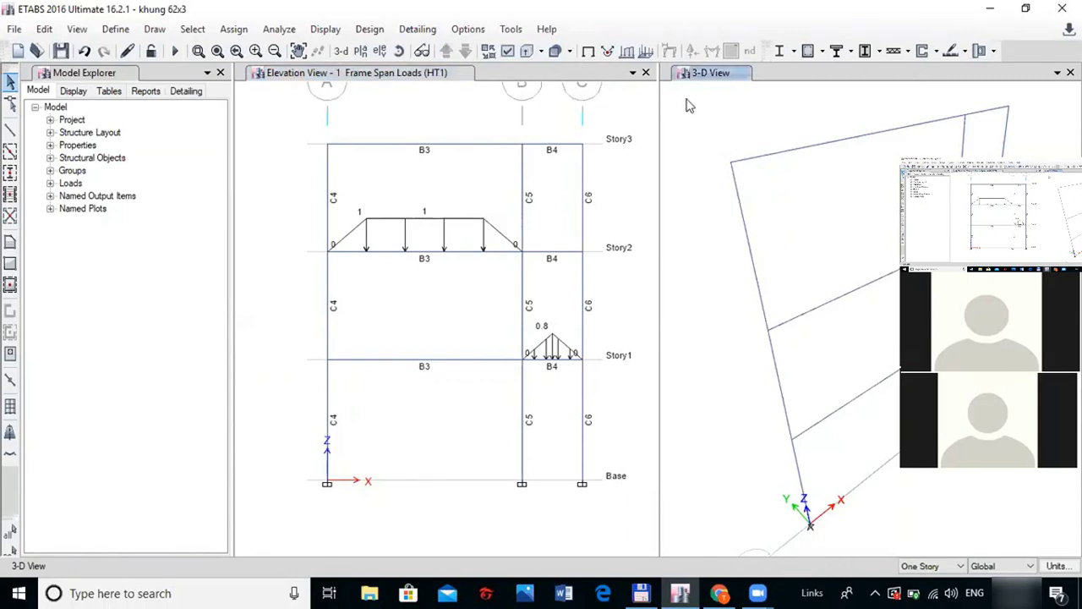
{"action": "left_click", "coordinate": [508, 52]}
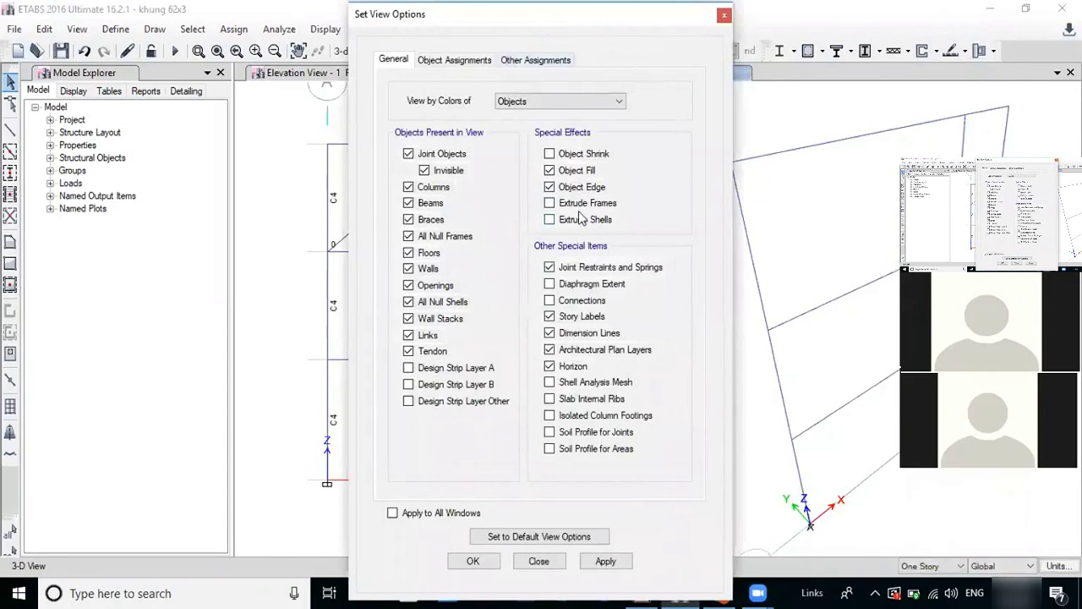
{"action": "left_click", "coordinate": [604, 561]}
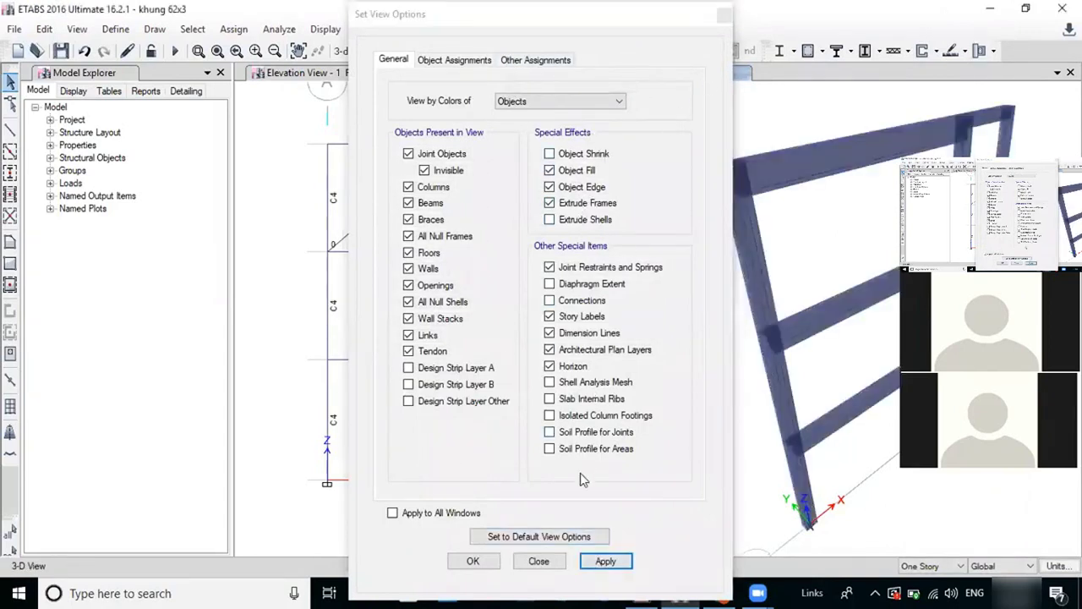
{"action": "left_click", "coordinate": [473, 560]}
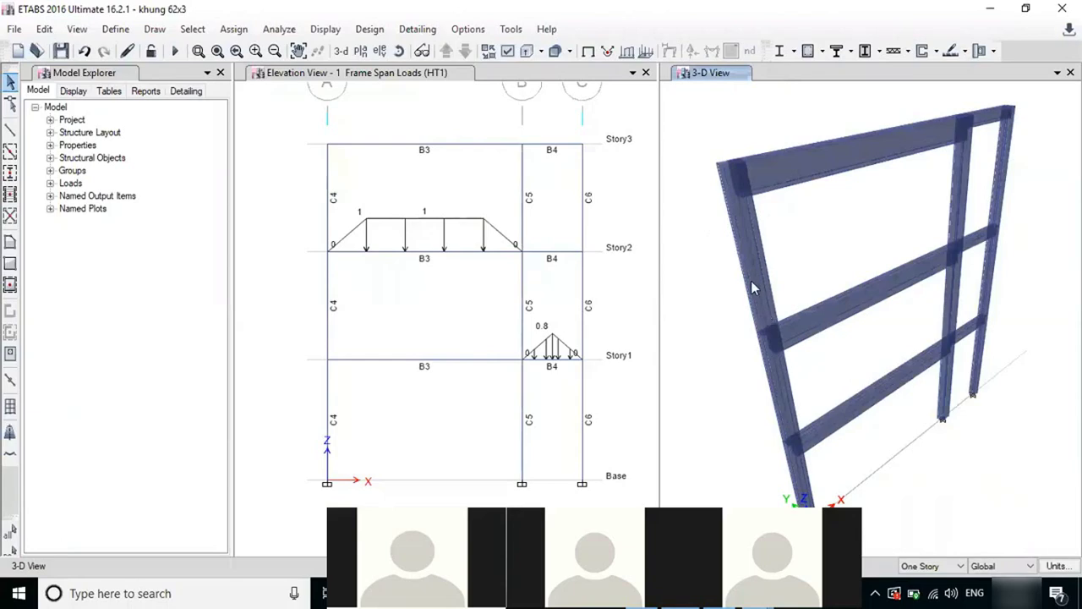
Examine the extruded beams and columns in the 3-D view, especially the beam-column joint at the frame's top corner
{"action": "scroll", "coordinate": [730, 174], "scroll_direction": "up", "scroll_amount": 4}
{"action": "scroll", "coordinate": [676, 225], "scroll_direction": "down", "scroll_amount": 4}
{"action": "scroll", "coordinate": [701, 274], "scroll_direction": "up", "scroll_amount": 3}
{"action": "scroll", "coordinate": [727, 268], "scroll_direction": "down", "scroll_amount": 3}
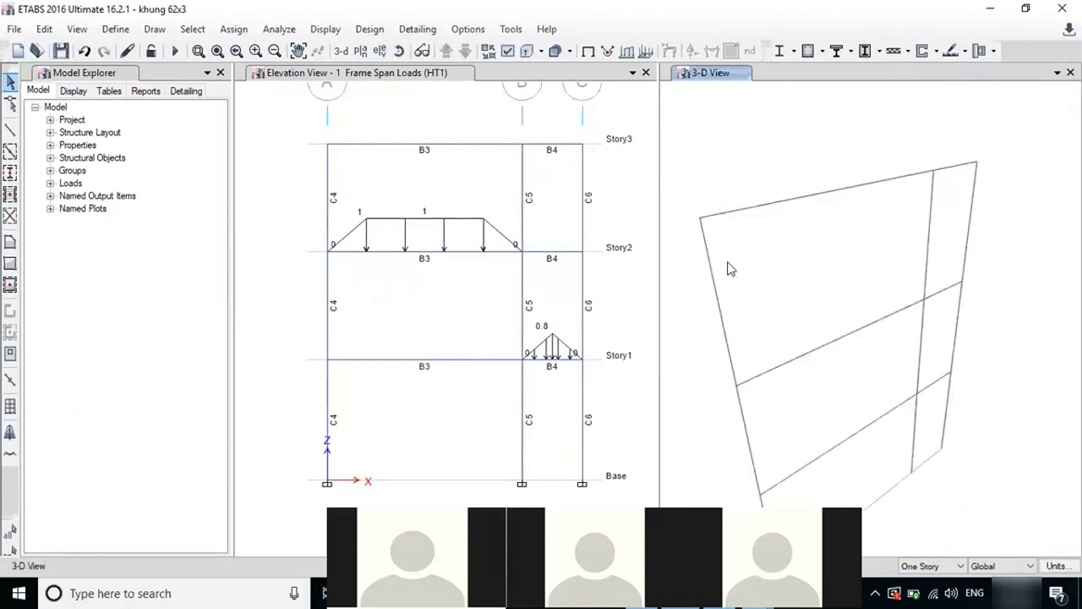
{"action": "scroll", "coordinate": [745, 247], "scroll_direction": "up", "scroll_amount": 3}
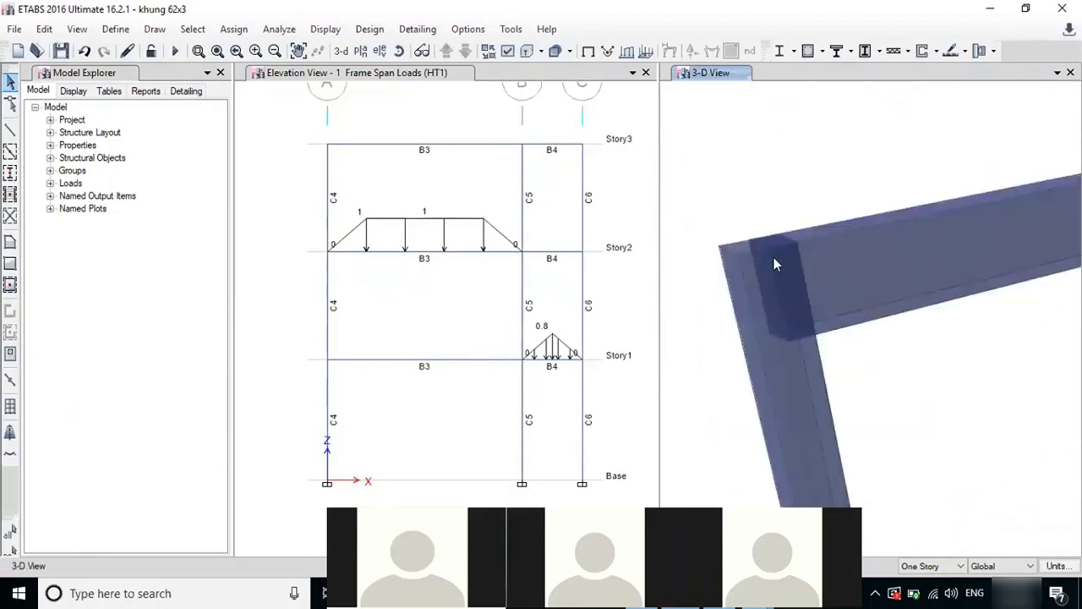
{"action": "scroll", "coordinate": [767, 246], "scroll_direction": "down", "scroll_amount": 3}
{"action": "scroll", "coordinate": [740, 271], "scroll_direction": "up", "scroll_amount": 3}
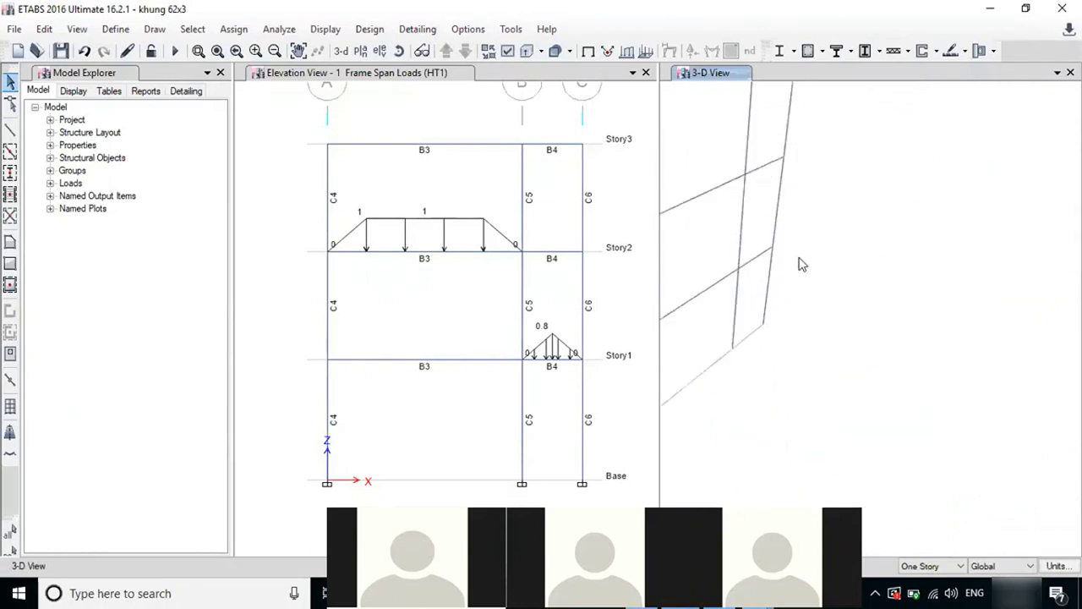
{"action": "scroll", "coordinate": [740, 271], "scroll_direction": "down", "scroll_amount": 3}
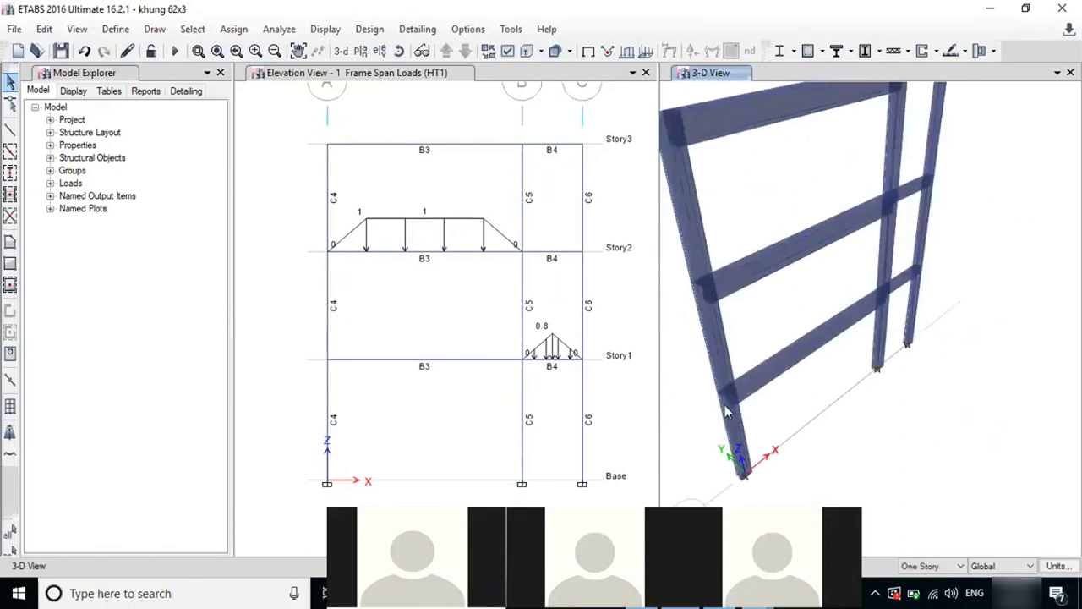
{"action": "scroll", "coordinate": [746, 399], "scroll_direction": "up", "scroll_amount": 3}
{"action": "scroll", "coordinate": [745, 399], "scroll_direction": "down", "scroll_amount": 3}
{"action": "scroll", "coordinate": [810, 358], "scroll_direction": "up", "scroll_amount": 3}
{"action": "scroll", "coordinate": [718, 133], "scroll_direction": "down", "scroll_amount": 3}
{"action": "scroll", "coordinate": [756, 149], "scroll_direction": "up", "scroll_amount": 3}
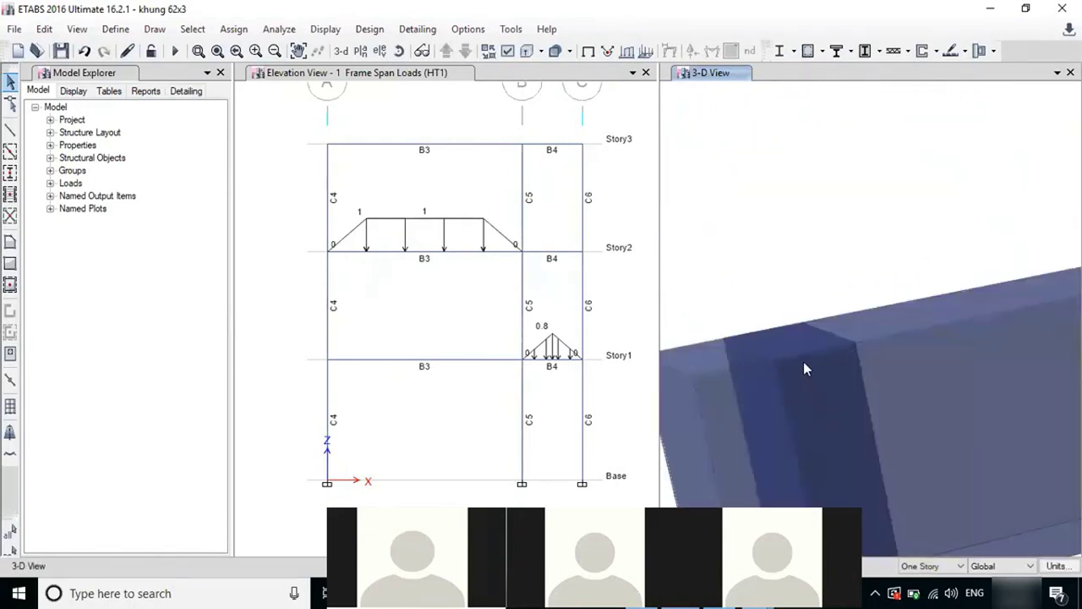
{"action": "scroll", "coordinate": [810, 307], "scroll_direction": "down", "scroll_amount": 2}
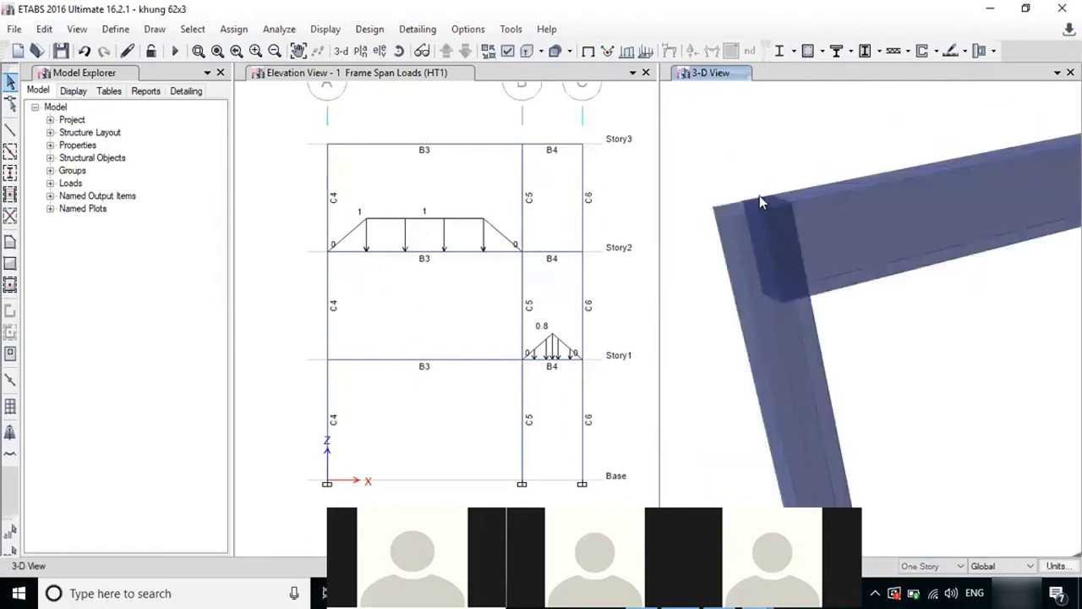
{"action": "scroll", "coordinate": [752, 174], "scroll_direction": "down", "scroll_amount": 3}
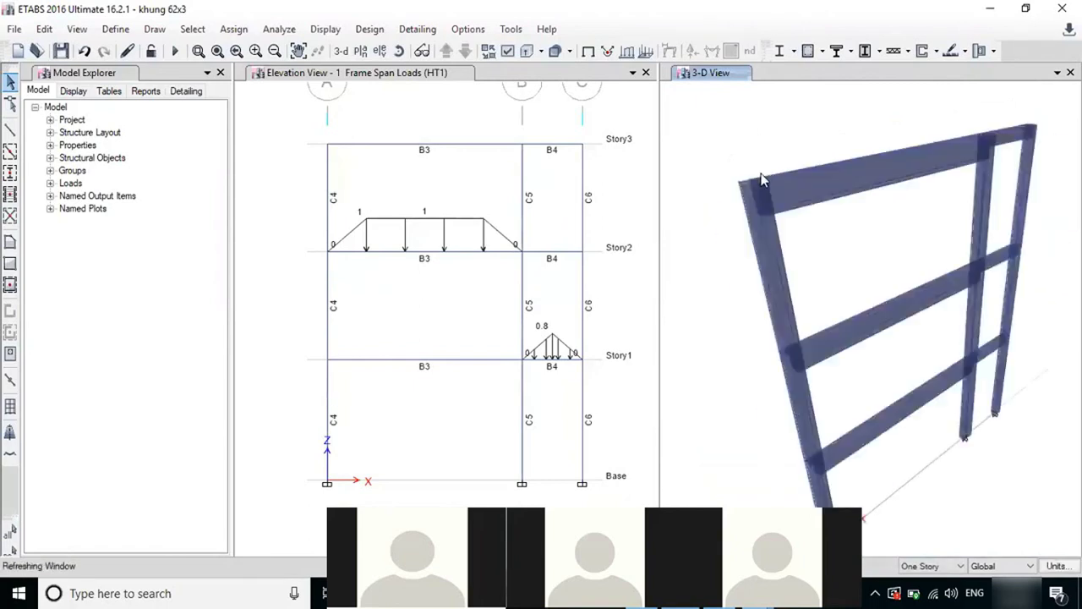
{"action": "middle_click_drag", "start_coordinate": [758, 151], "coordinate": [751, 134]}
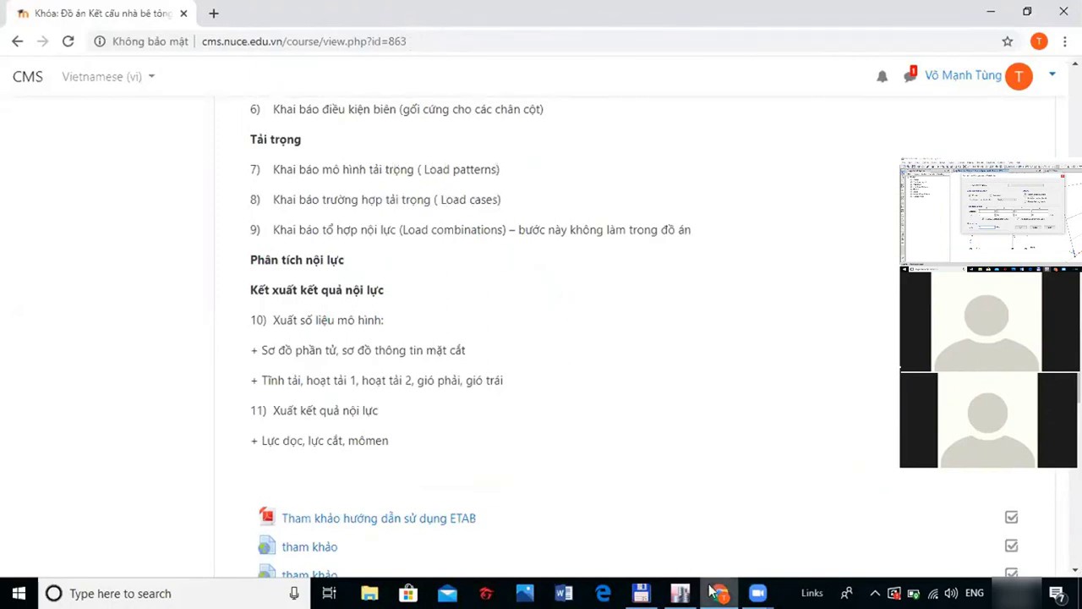
Switch from the browser back to ETABS and open the load case definitions
{"action": "left_click", "coordinate": [680, 593]}
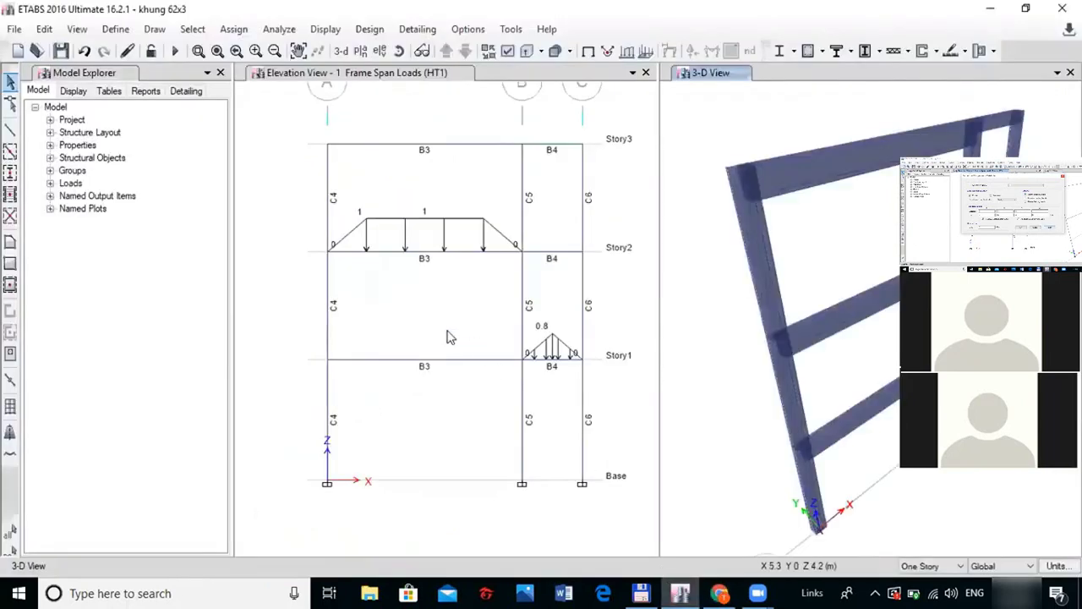
{"action": "left_click", "coordinate": [115, 30]}
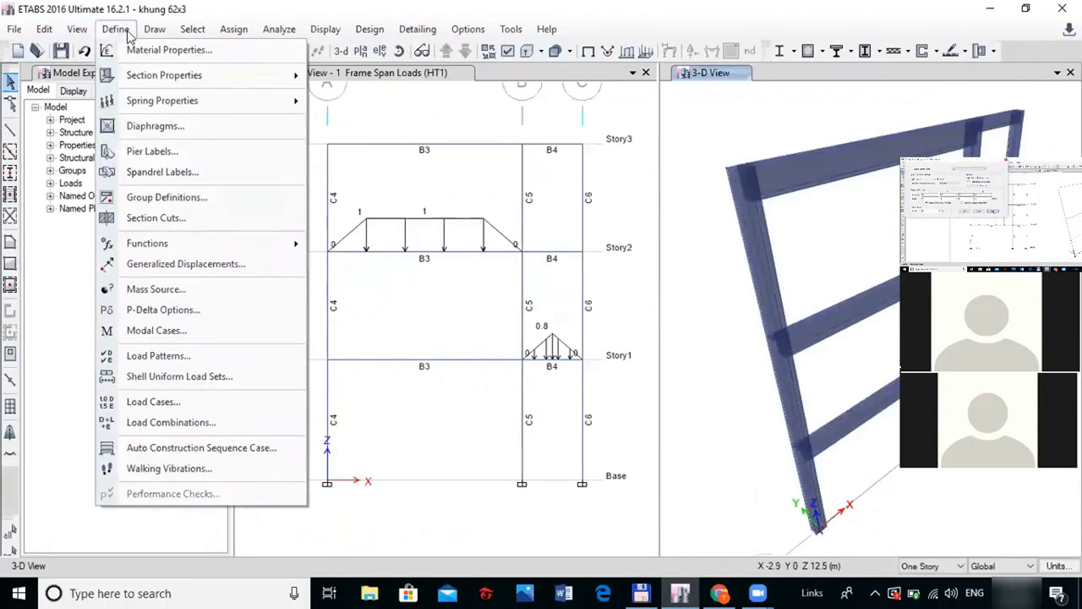
{"action": "left_click", "coordinate": [127, 31]}
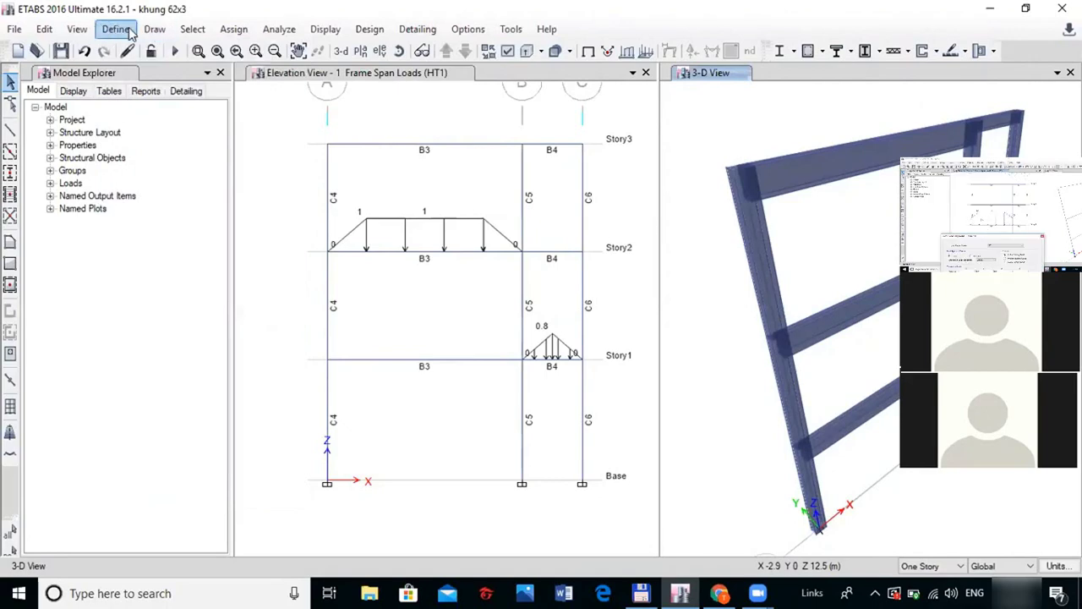
{"action": "left_click", "coordinate": [129, 31]}
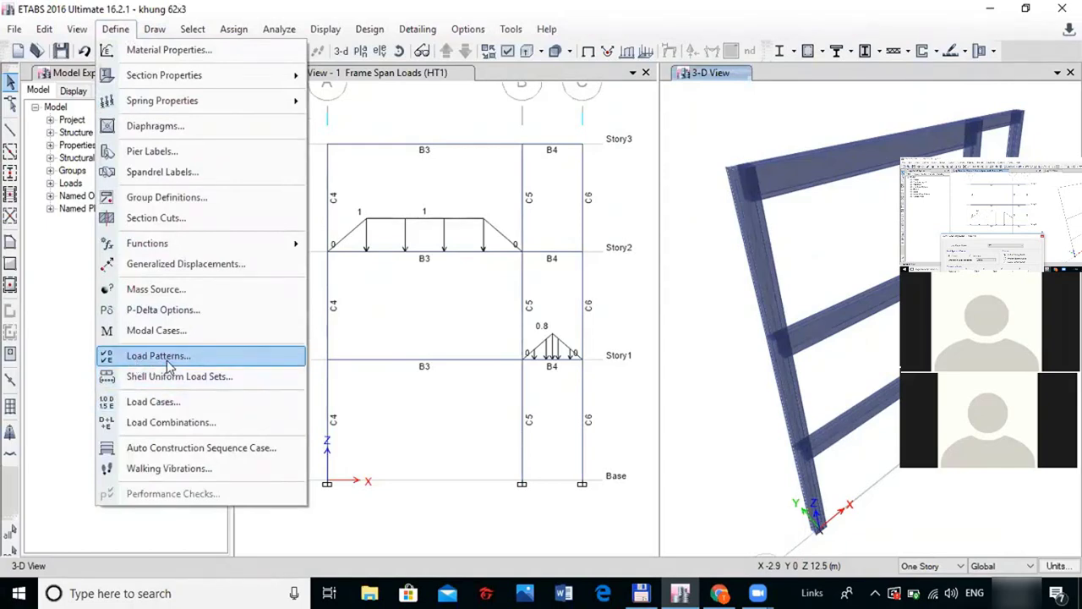
{"action": "left_click", "coordinate": [172, 404]}
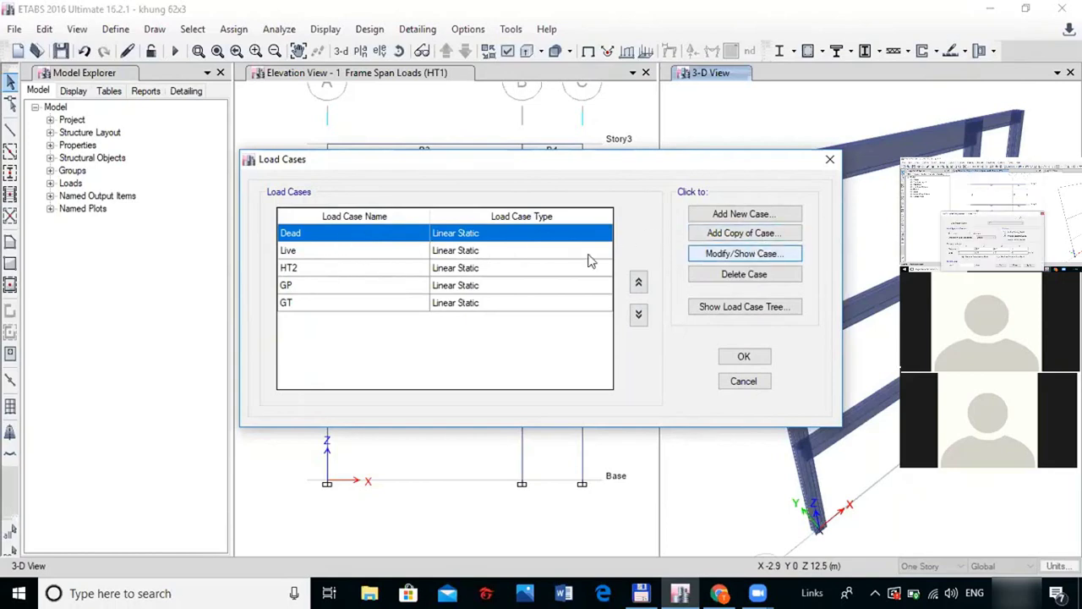
Rename the Dead load case as Tinhtai, keeping load pattern TT applied with scale factor 1
{"action": "left_click", "coordinate": [734, 253]}
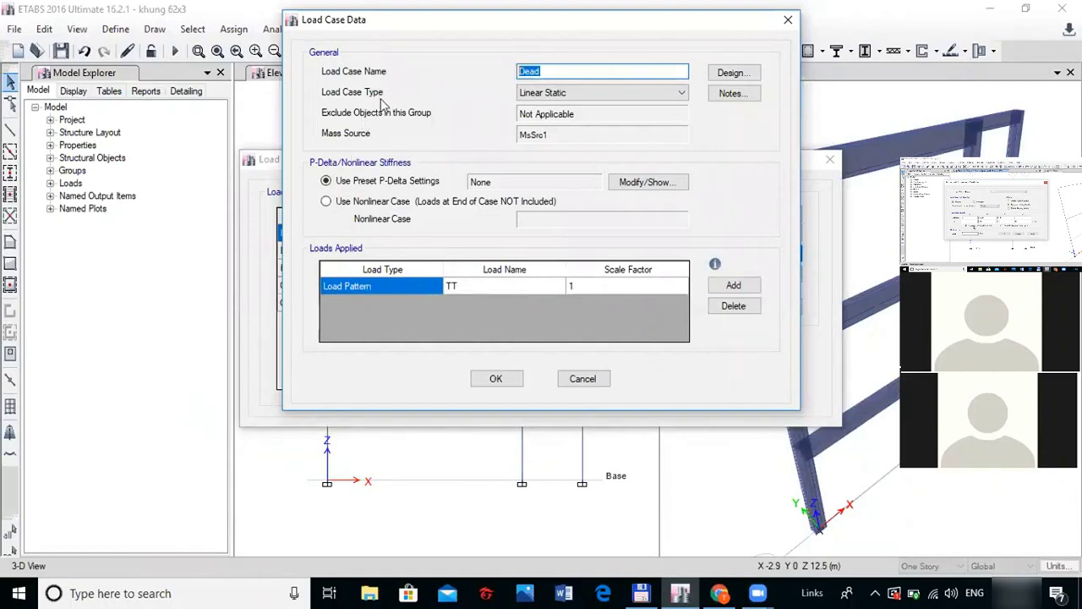
{"action": "type", "text": "TT"}
{"action": "type", "text": "inh t"}
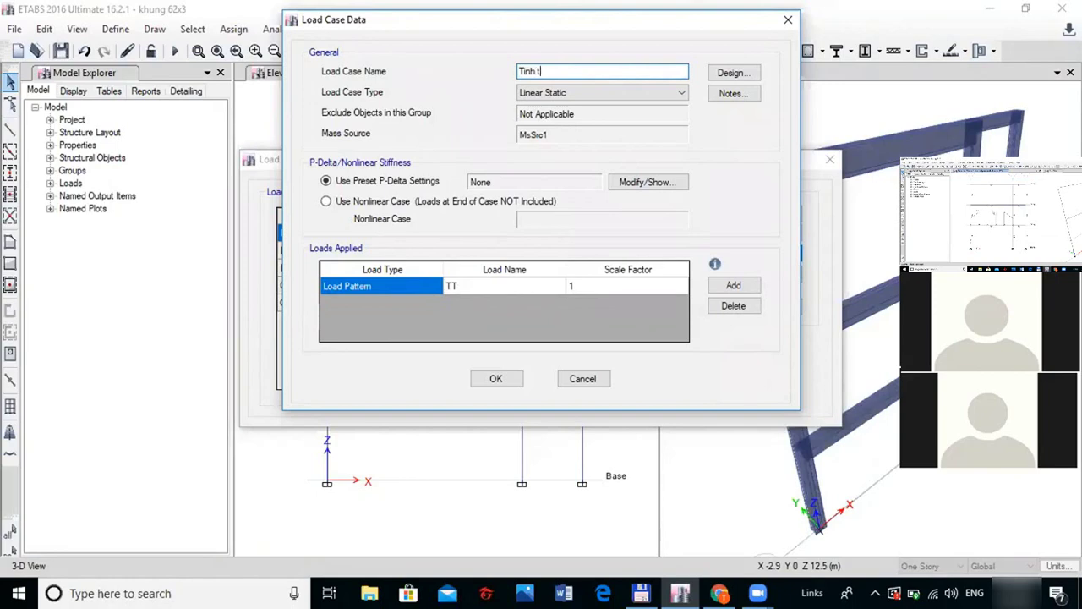
{"action": "key", "text": "BackSpace"}
{"action": "key", "text": "BackSpace"}
{"action": "key", "text": "BackSpace"}
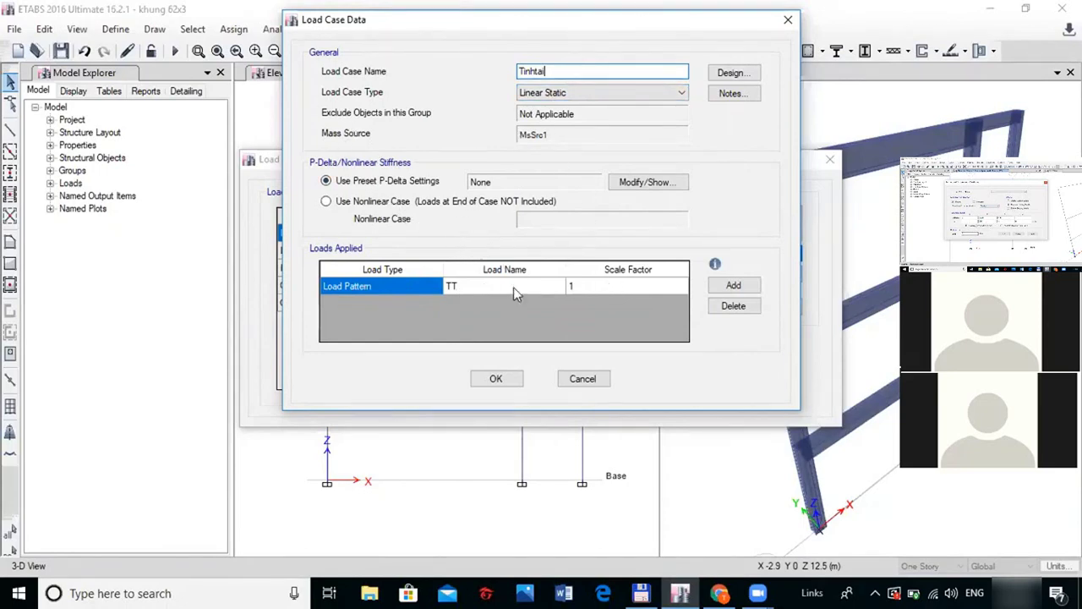
{"action": "left_click", "coordinate": [498, 380]}
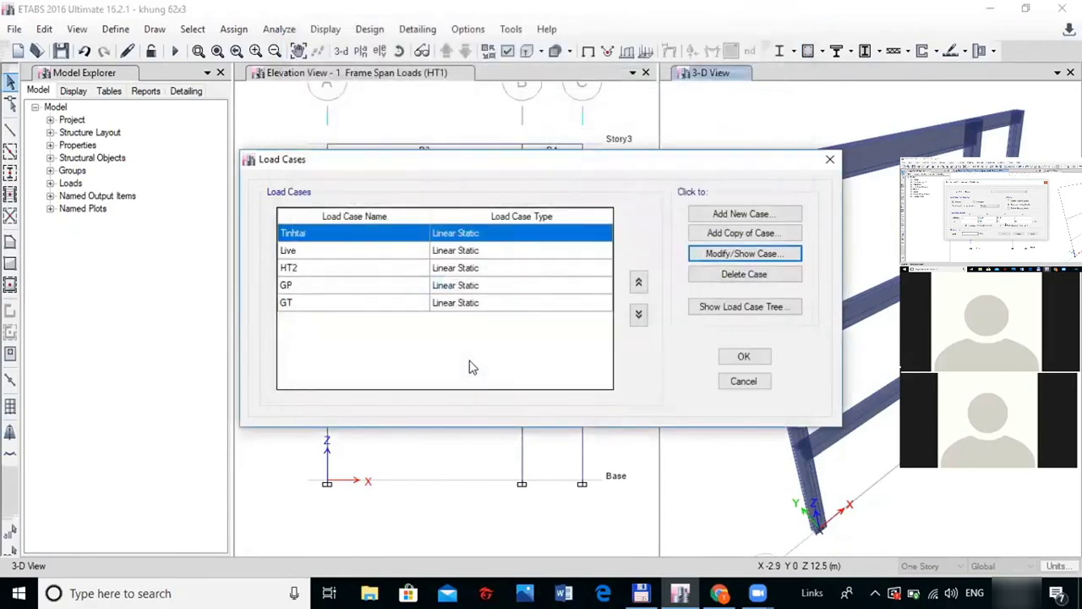
Rename the Live load case as hoattai1, keeping load pattern HT1 applied
{"action": "left_click", "coordinate": [351, 253]}
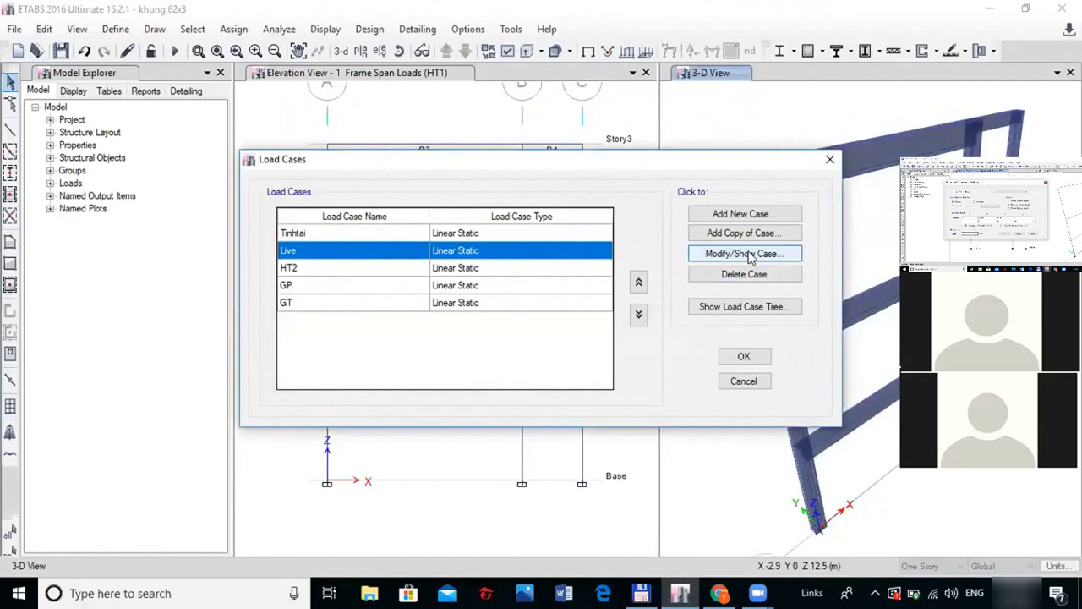
{"action": "left_click", "coordinate": [729, 254]}
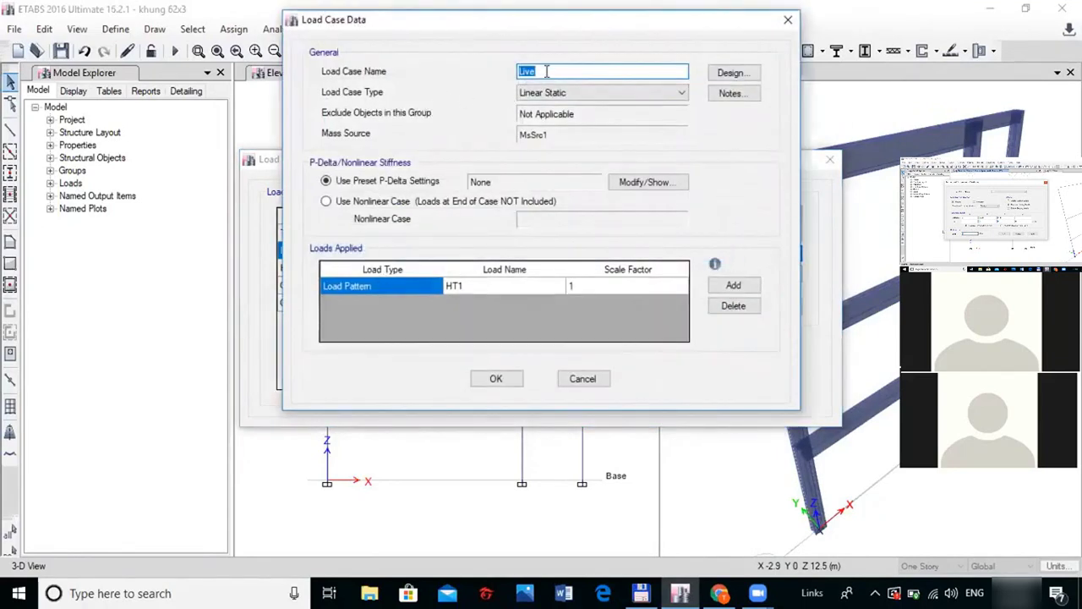
{"action": "type", "text": "hoattai"}
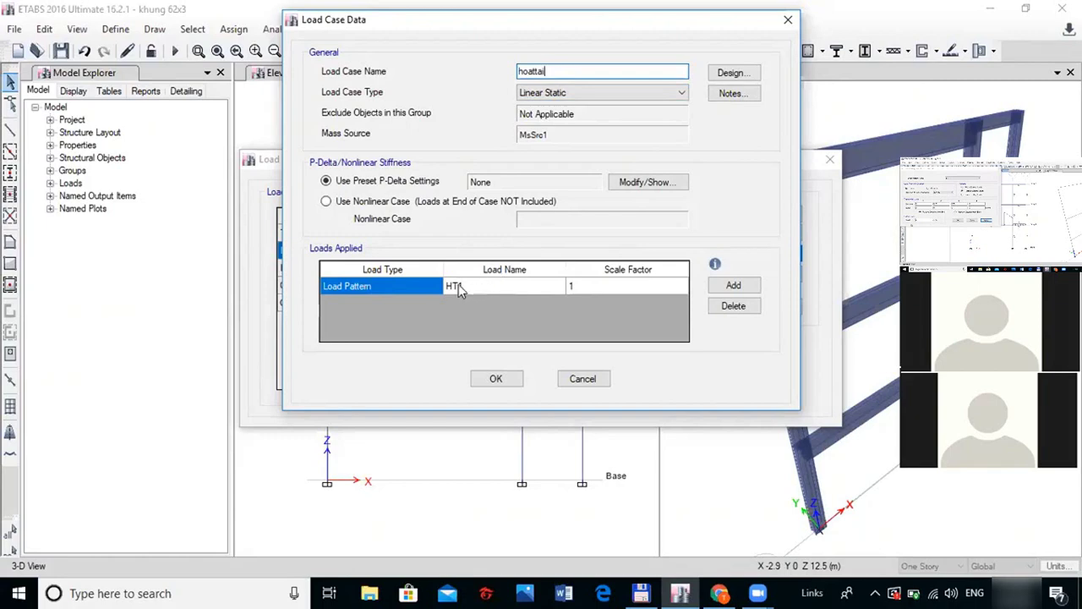
{"action": "type", "text": "1"}
{"action": "left_click_drag", "start_coordinate": [444, 27], "coordinate": [368, 21]}
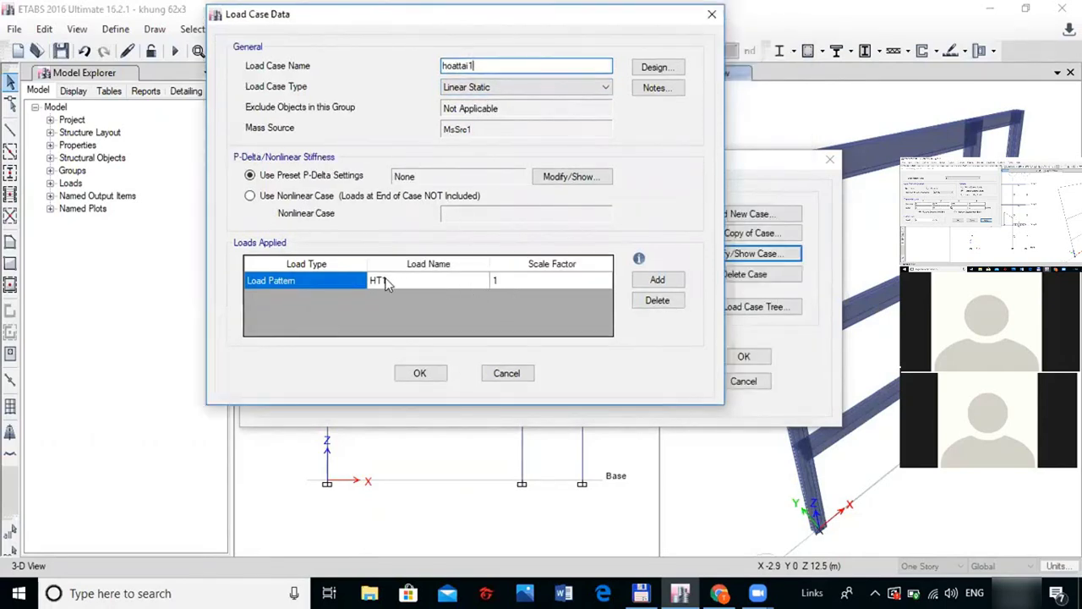
{"action": "left_click", "coordinate": [423, 375]}
Rename the HT2 load case as hoattai2, keeping load pattern HT2 applied
{"action": "left_click", "coordinate": [307, 269]}
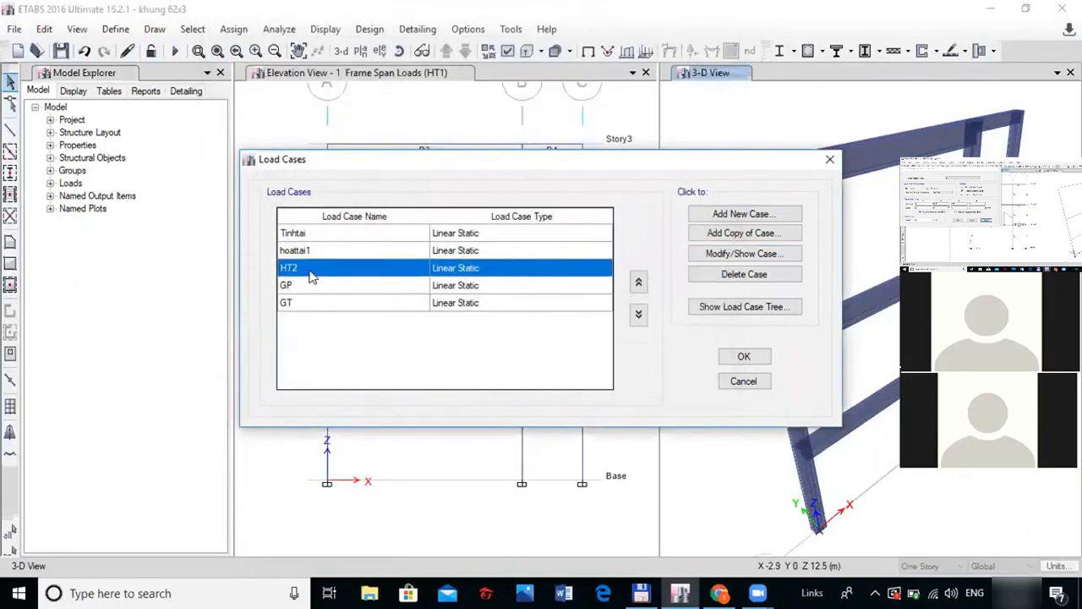
{"action": "left_click", "coordinate": [729, 253]}
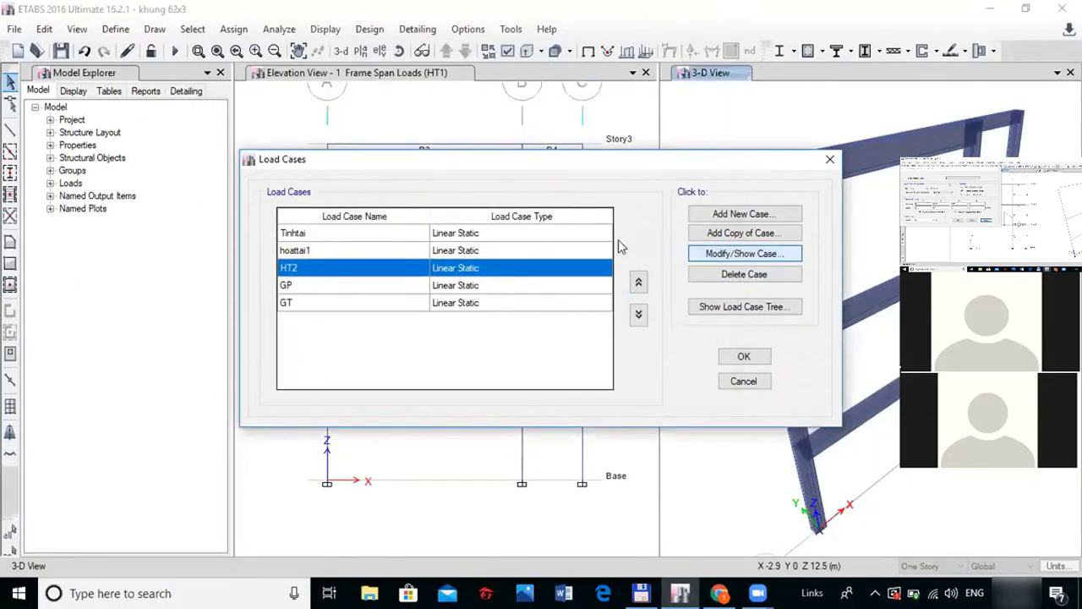
{"action": "type", "text": "hoattai2"}
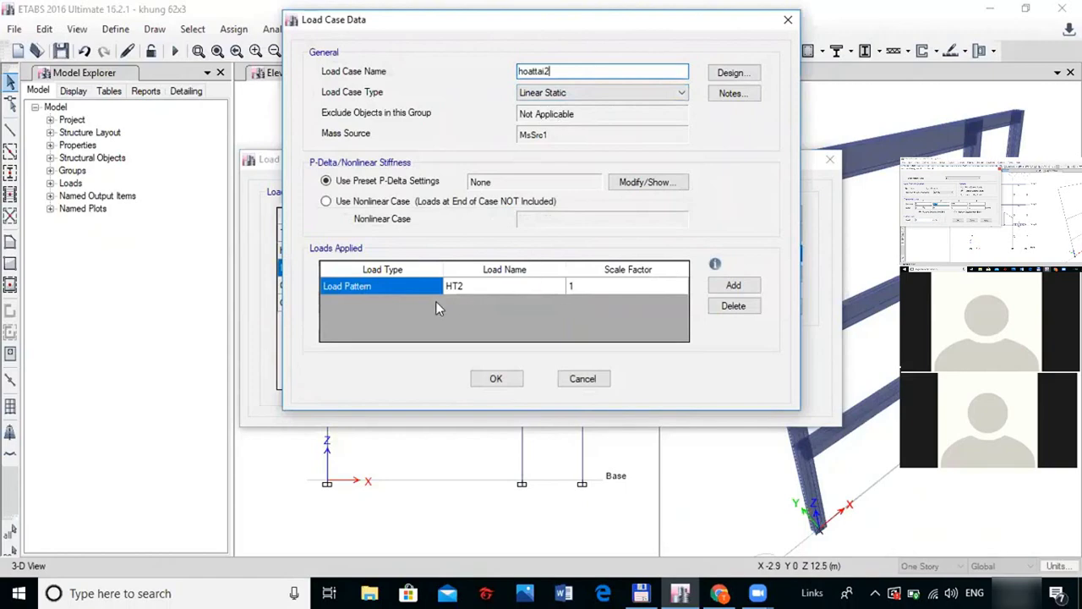
{"action": "left_click", "coordinate": [496, 379]}
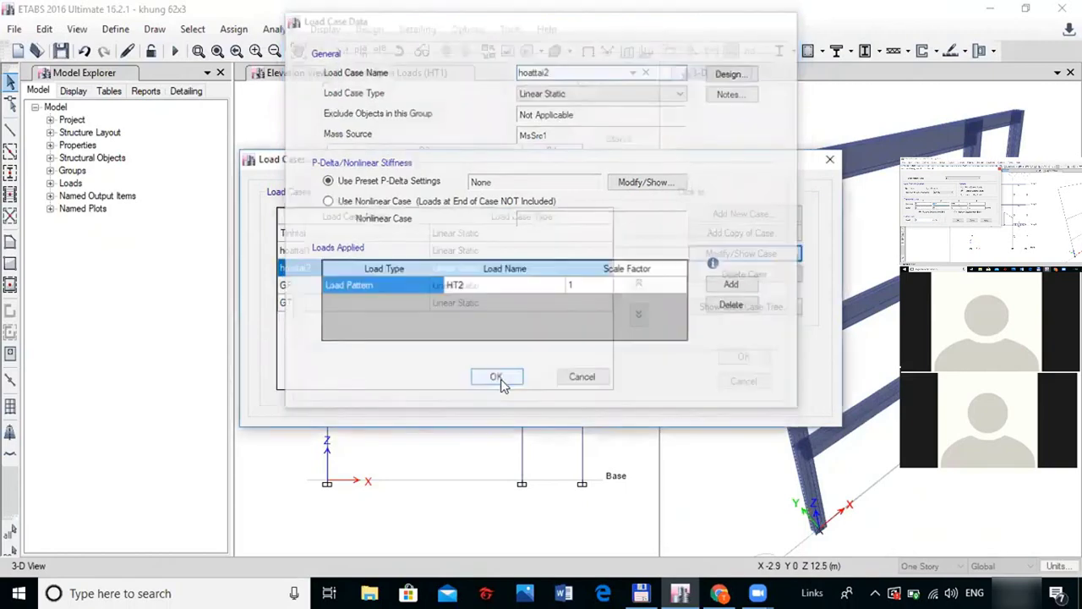
Rename the GP load case as giophai, keeping load pattern GP applied
{"action": "left_click", "coordinate": [328, 288]}
{"action": "left_click", "coordinate": [737, 254]}
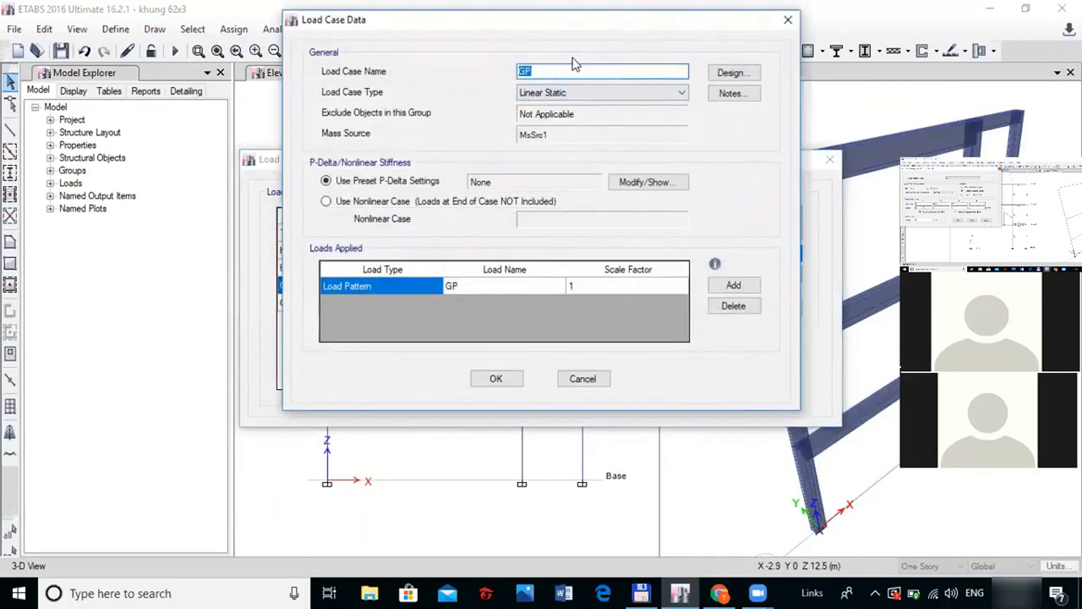
{"action": "type", "text": "giophai"}
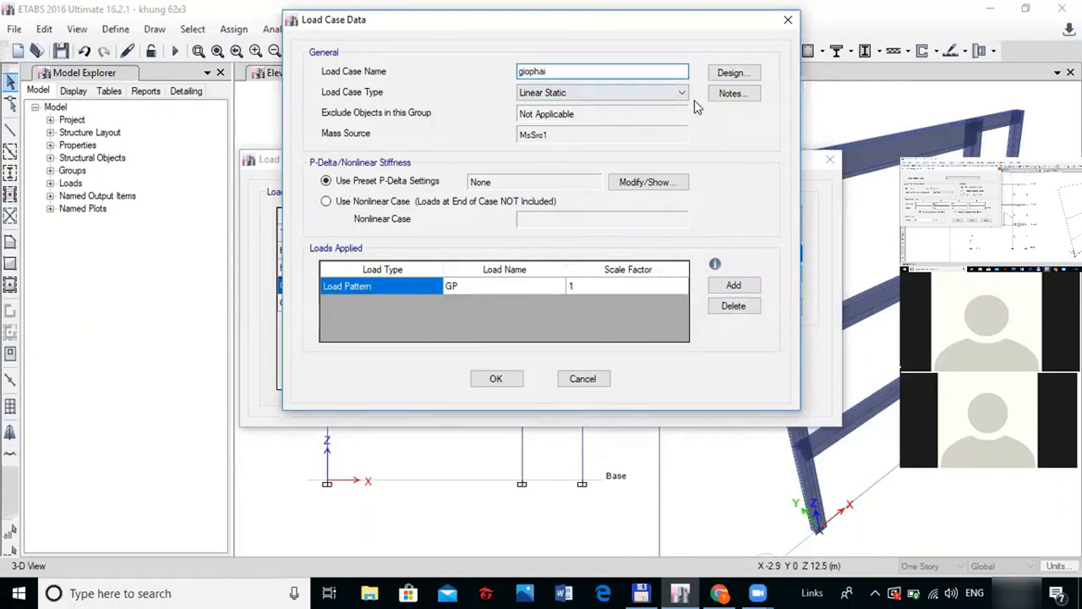
{"action": "left_click", "coordinate": [490, 380]}
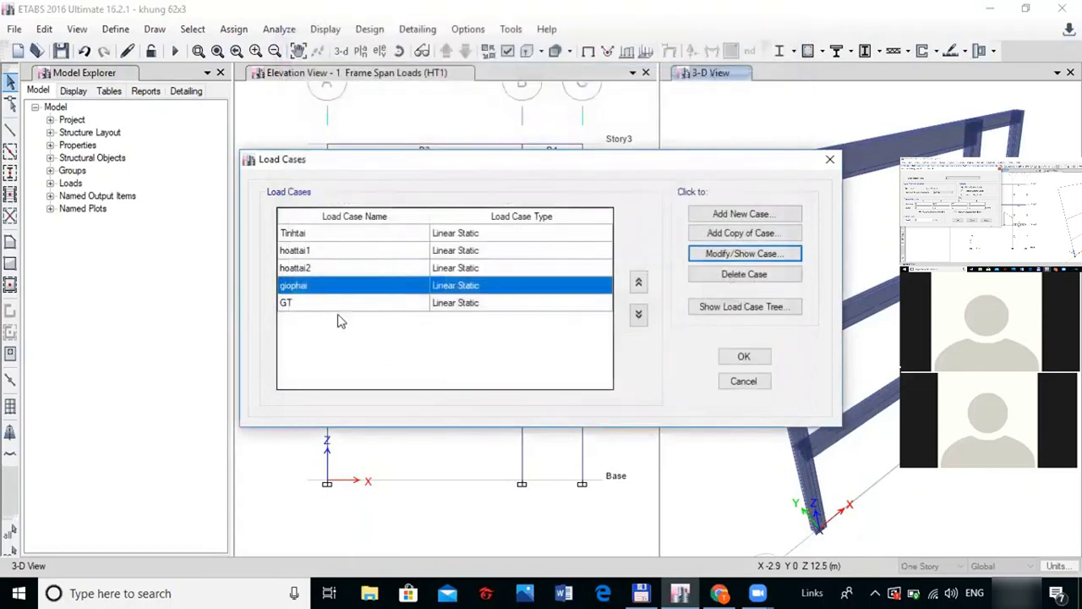
Rename the GT load case as giotrai and accept the load case definitions
{"action": "left_click", "coordinate": [334, 304]}
{"action": "left_click", "coordinate": [718, 253]}
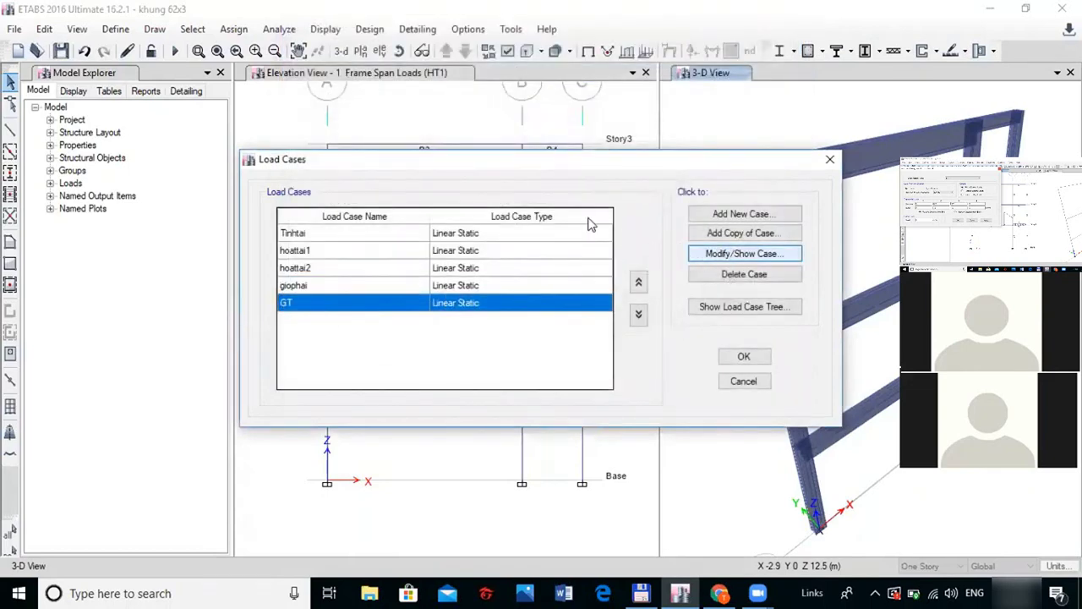
{"action": "type", "text": "giotrai"}
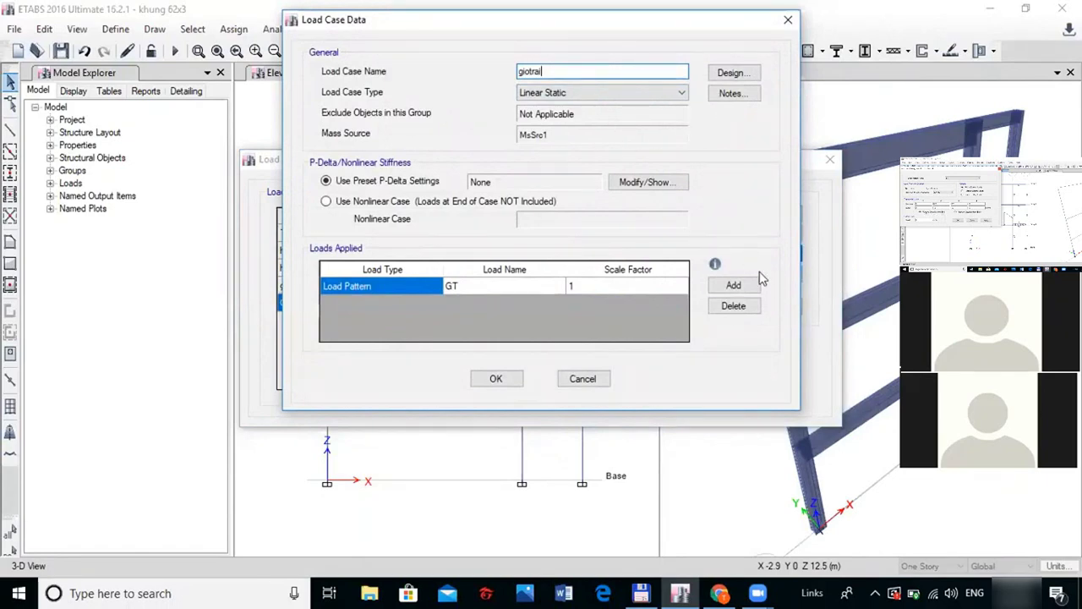
{"action": "left_click", "coordinate": [496, 378]}
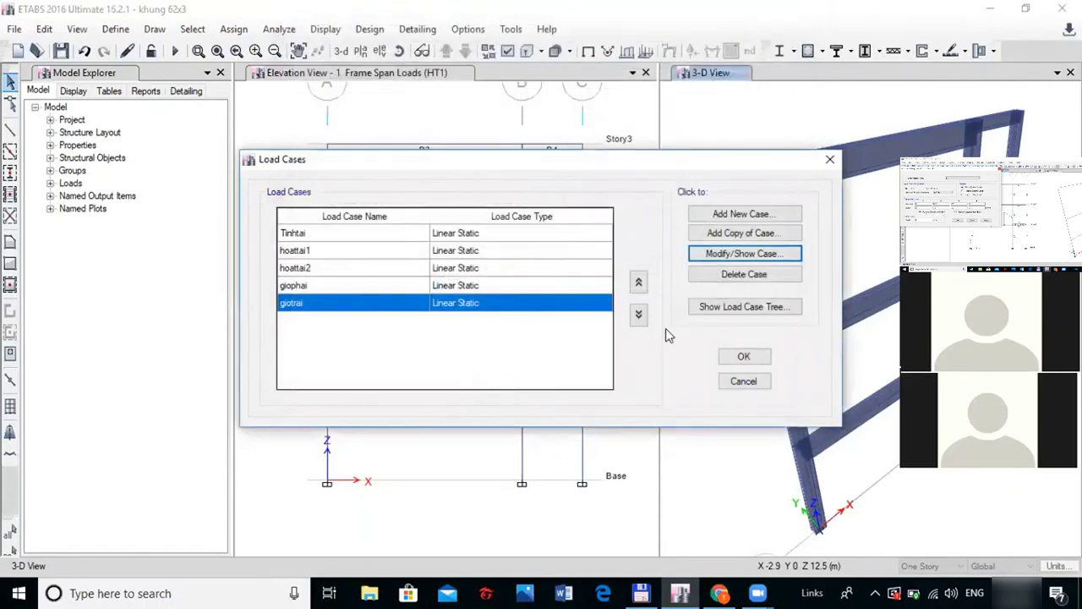
{"action": "left_click", "coordinate": [744, 358]}
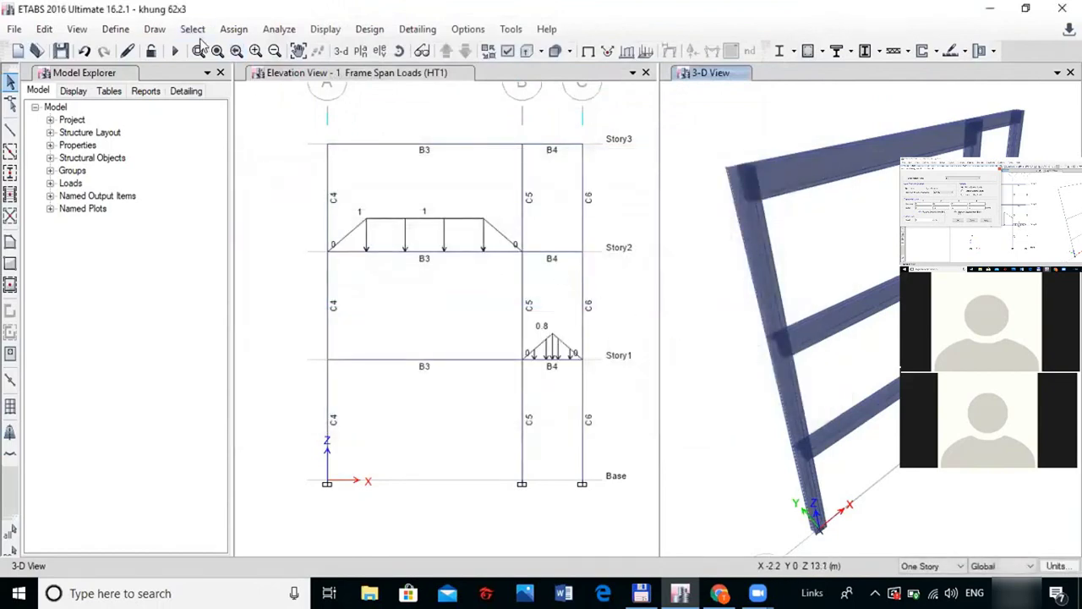
Check the load combinations and internal force analysis steps on the course page in the browser, and return to ETABS
{"action": "left_click", "coordinate": [119, 29]}
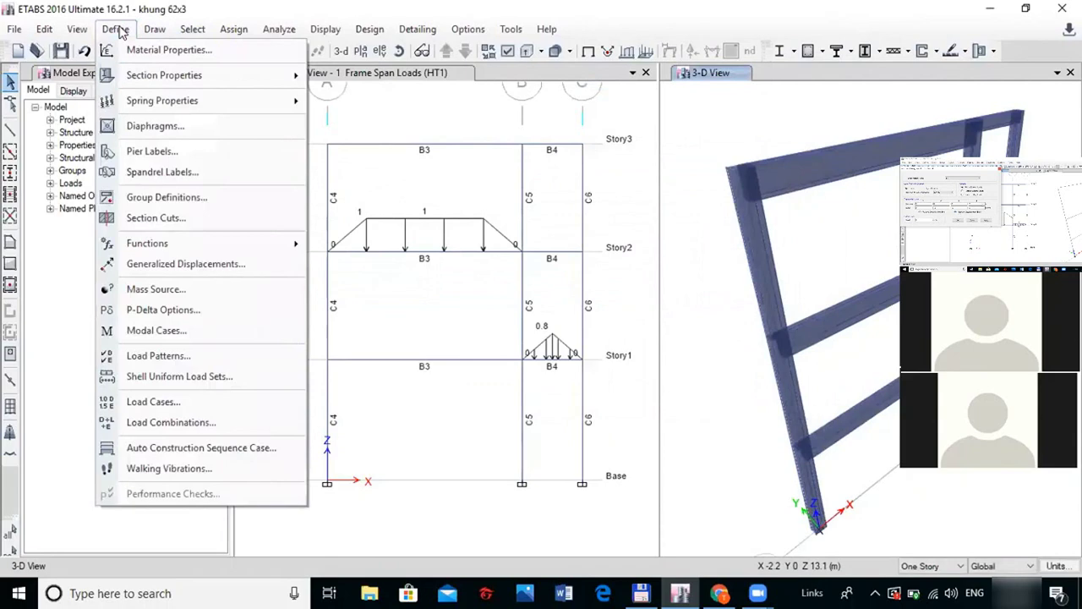
{"action": "left_click", "coordinate": [426, 115]}
{"action": "left_click", "coordinate": [717, 593]}
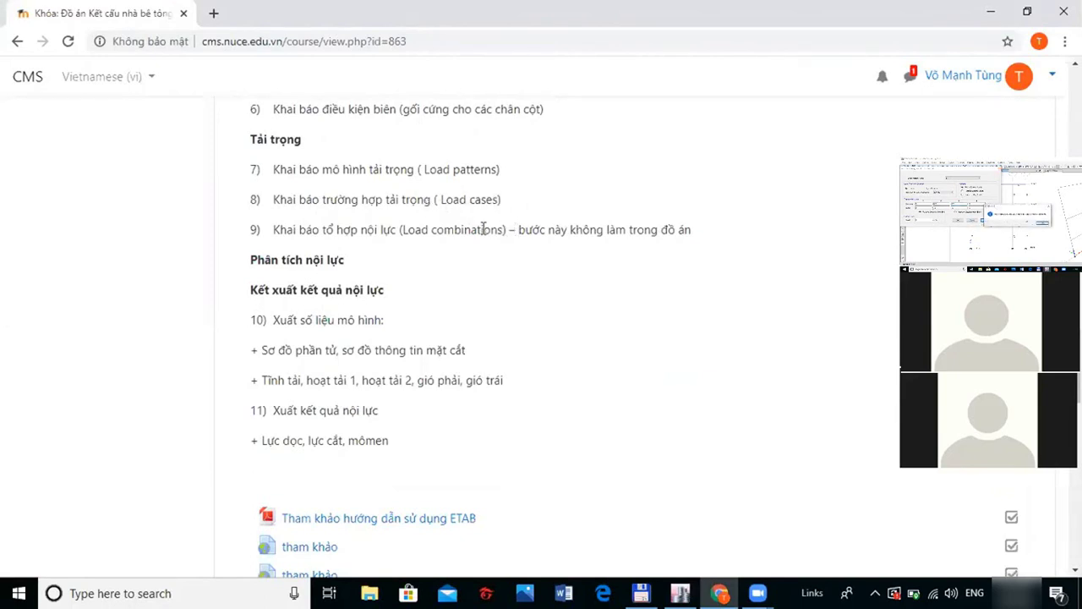
{"action": "left_click", "coordinate": [681, 592]}
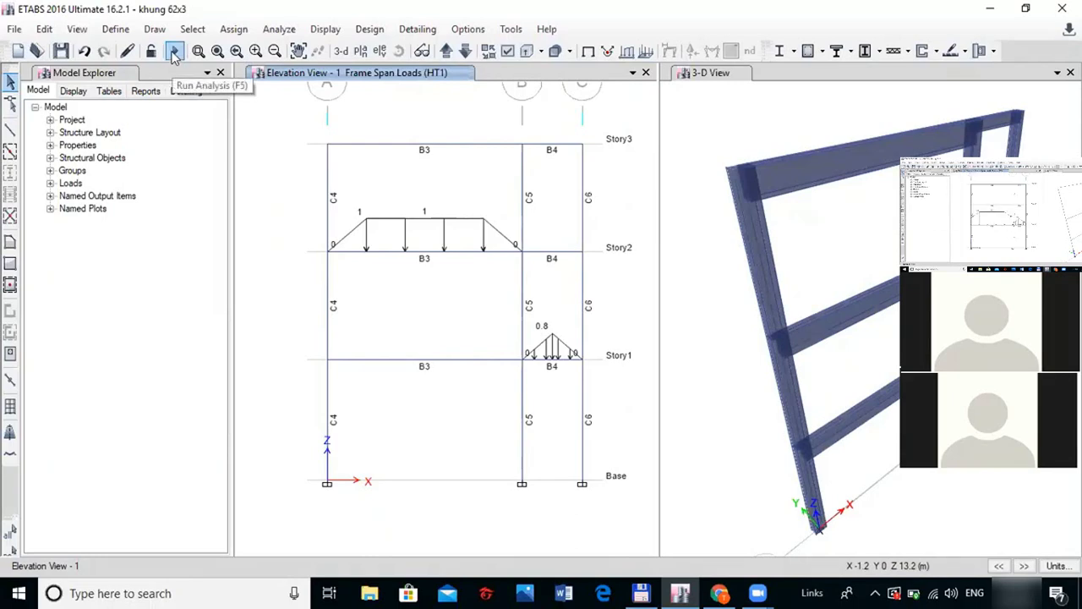
Run the analysis of the three-storey frame model
{"action": "left_click", "coordinate": [278, 30]}
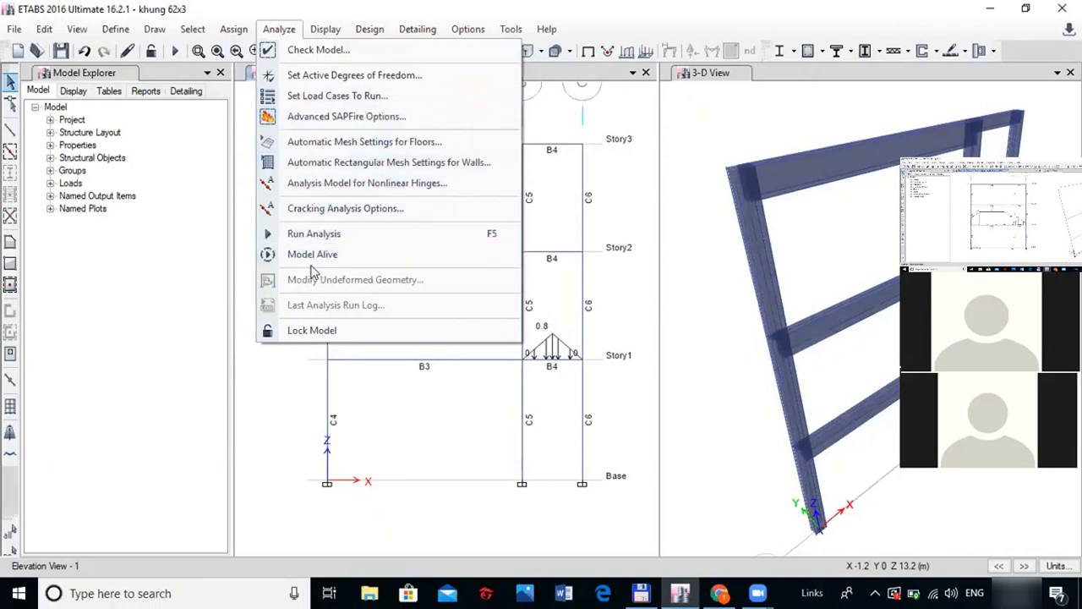
{"action": "left_click", "coordinate": [235, 29]}
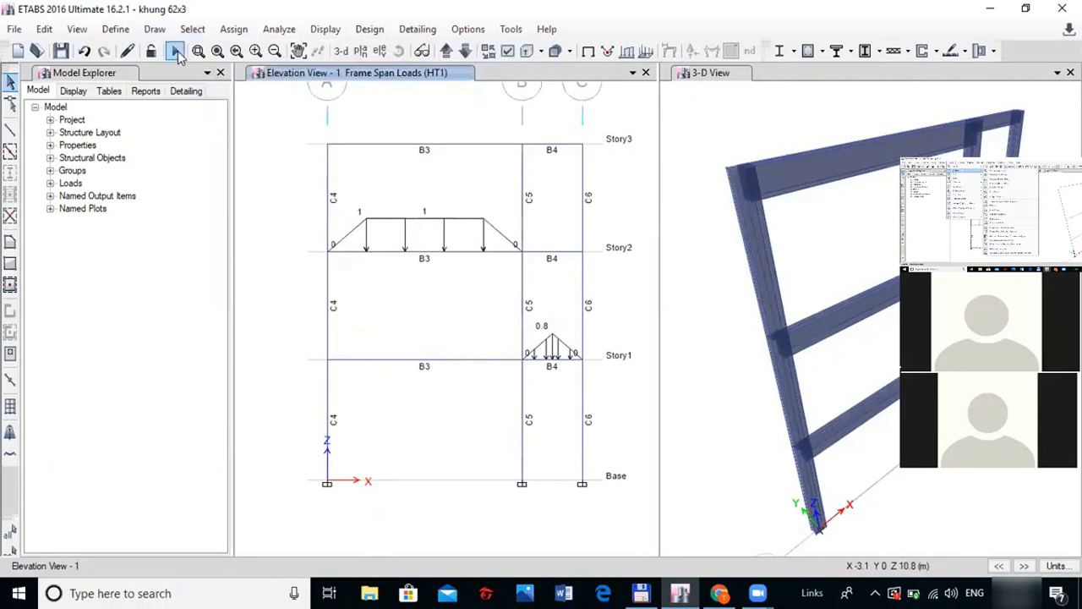
{"action": "left_click", "coordinate": [177, 53]}
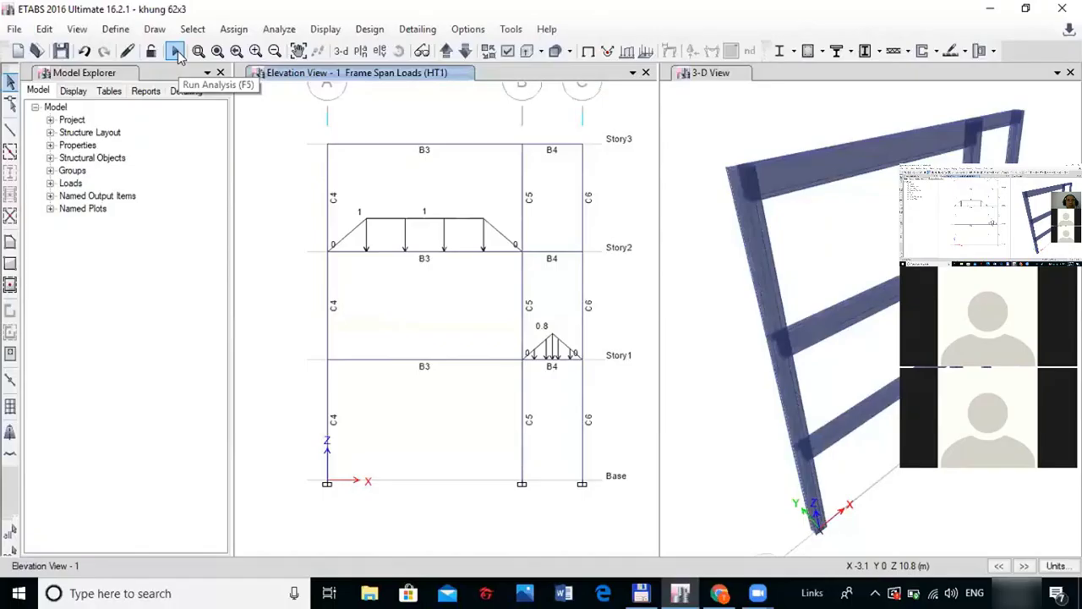
{"action": "left_click", "coordinate": [176, 52]}
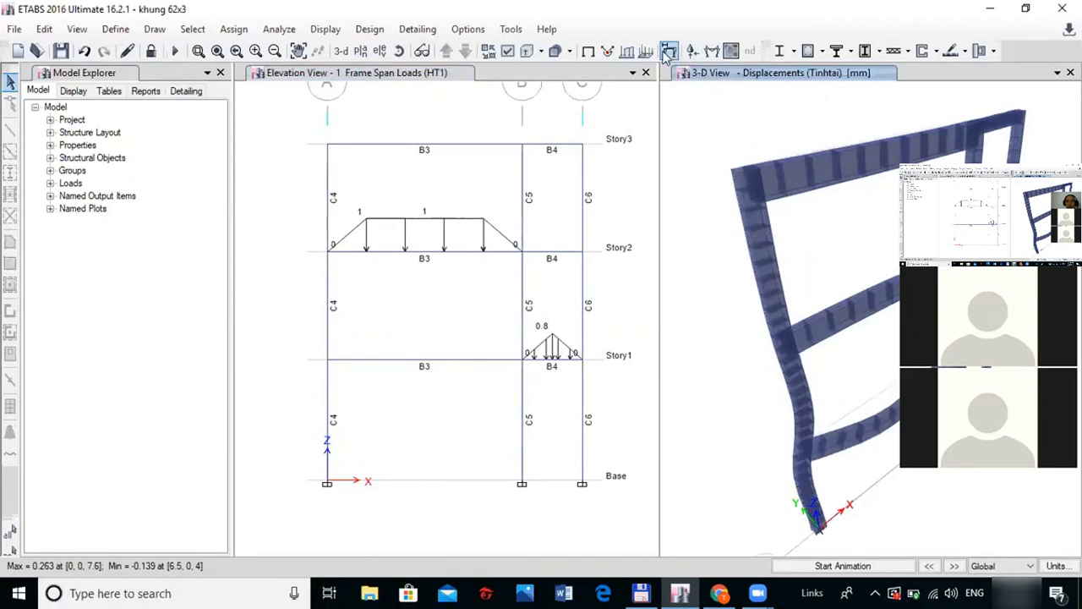
Show the undeformed shape in the 3-D view and turn on Extrude Frames there
{"action": "left_click", "coordinate": [588, 50]}
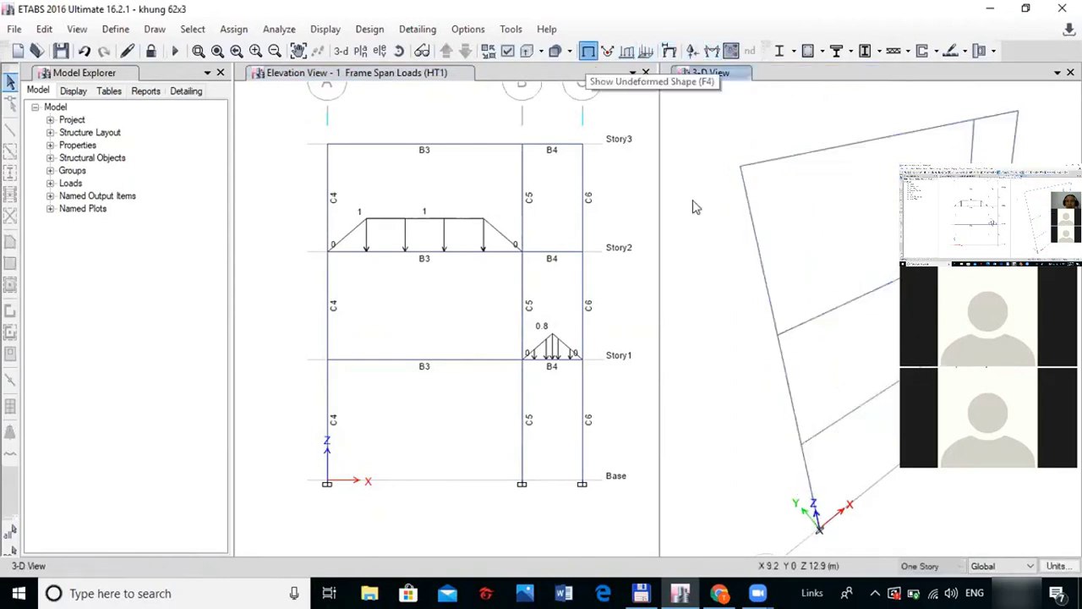
{"action": "left_click", "coordinate": [568, 51]}
{"action": "left_click", "coordinate": [581, 73]}
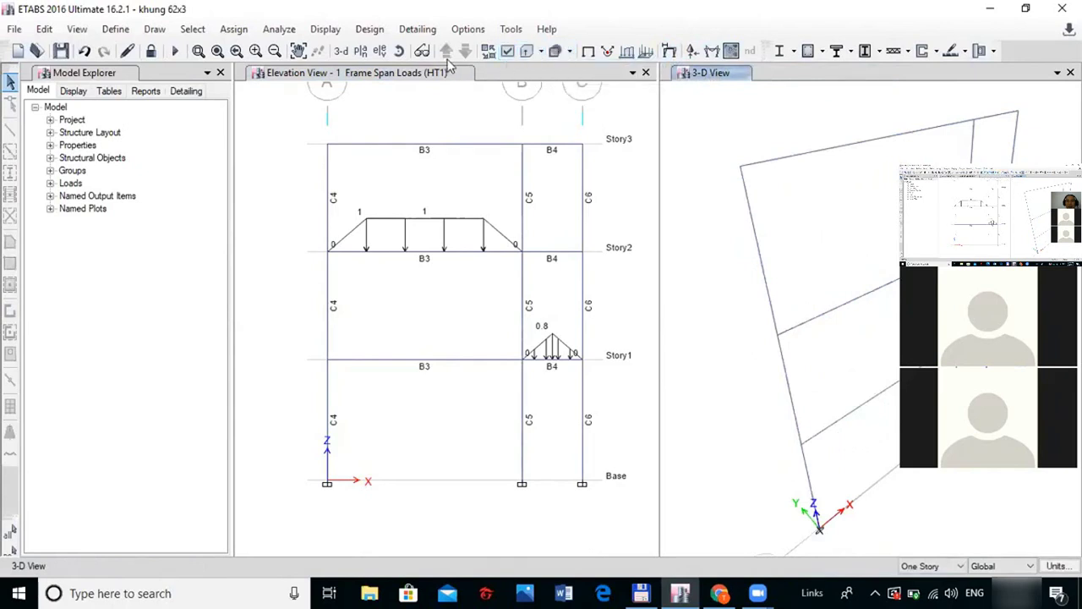
{"action": "left_click", "coordinate": [507, 51]}
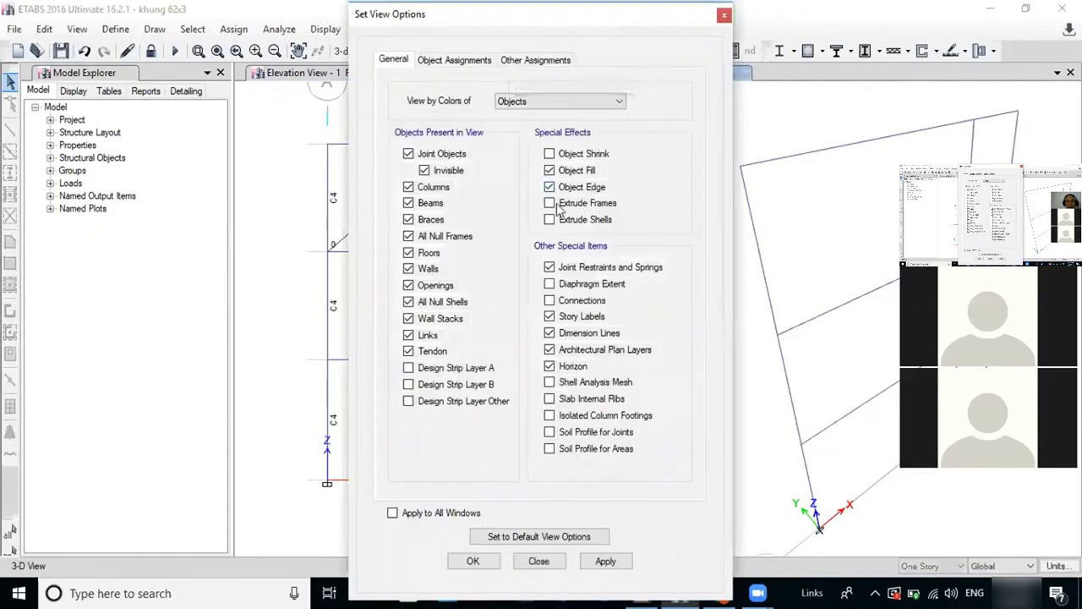
{"action": "left_click", "coordinate": [606, 561]}
{"action": "left_click", "coordinate": [472, 561]}
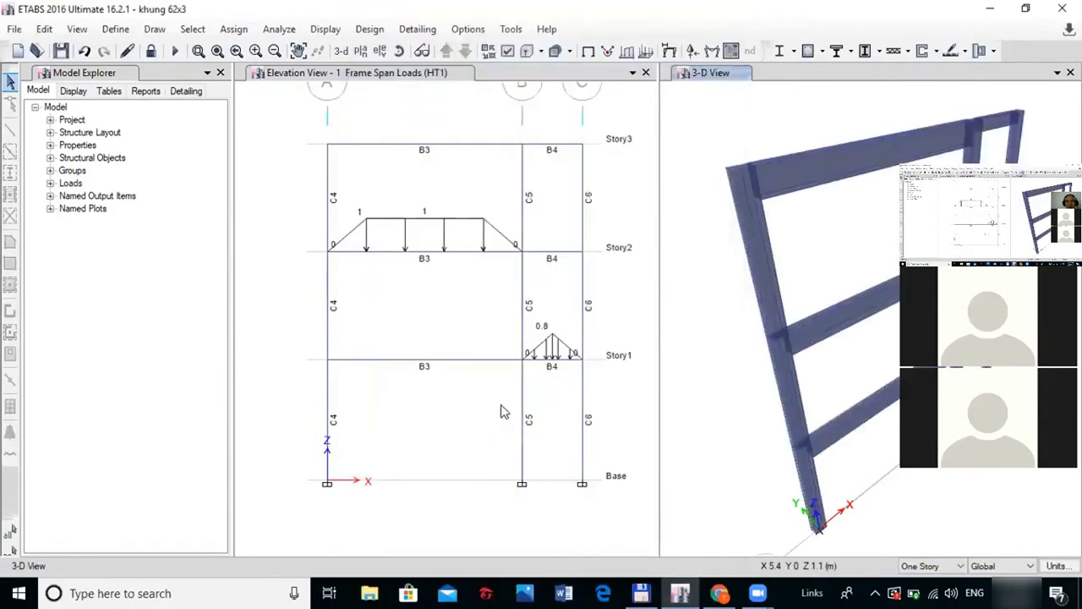
Widen the elevation view beside the 3-D view, check the results export steps on the course page in the browser, and return to ETABS
{"action": "left_click", "coordinate": [414, 122]}
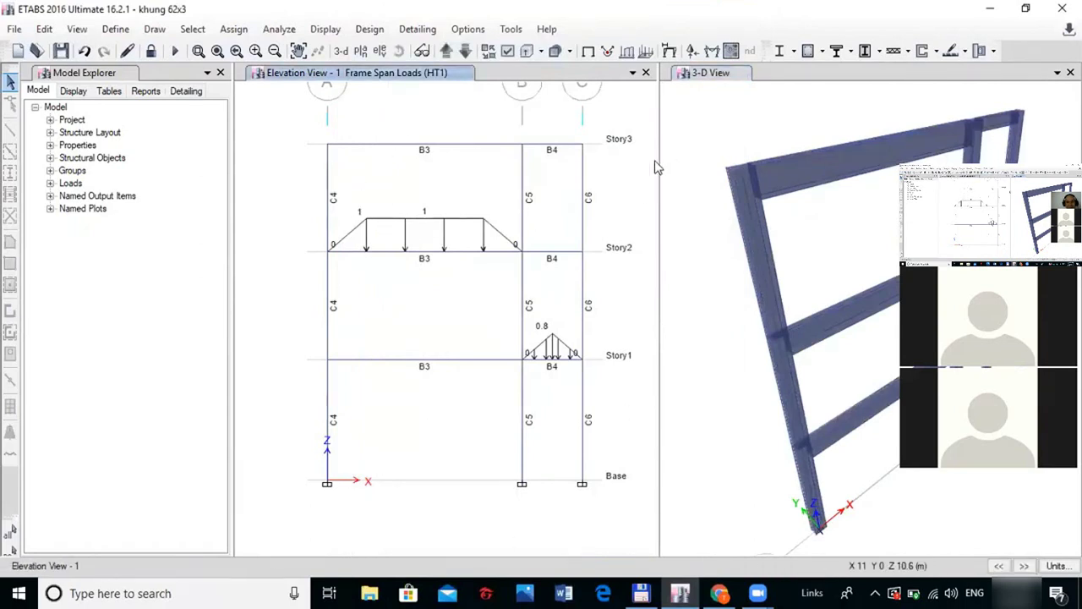
{"action": "left_click_drag", "start_coordinate": [657, 155], "coordinate": [808, 157]}
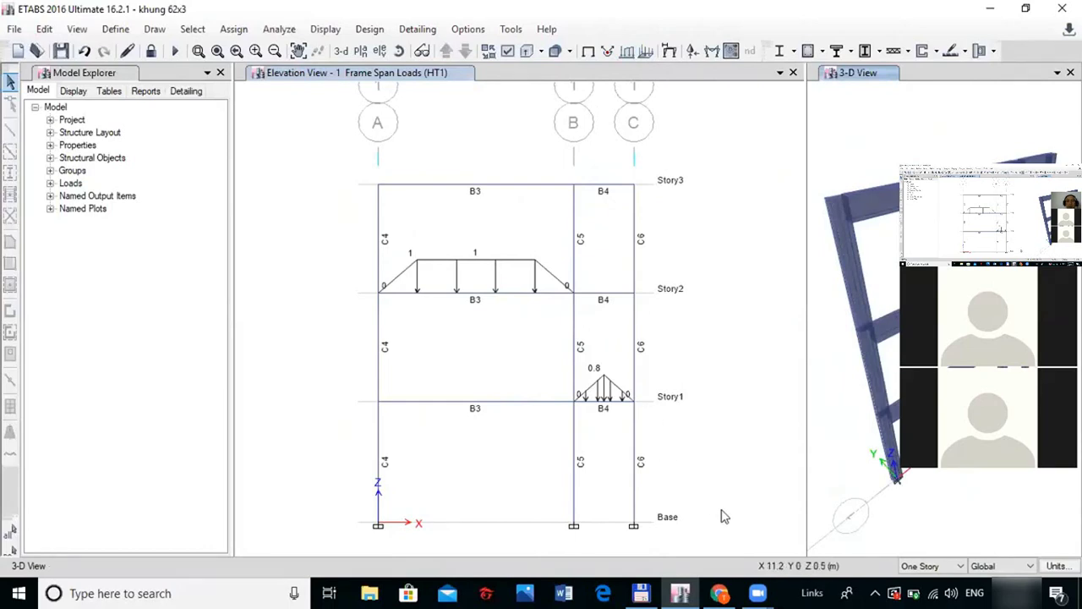
{"action": "left_click", "coordinate": [719, 593]}
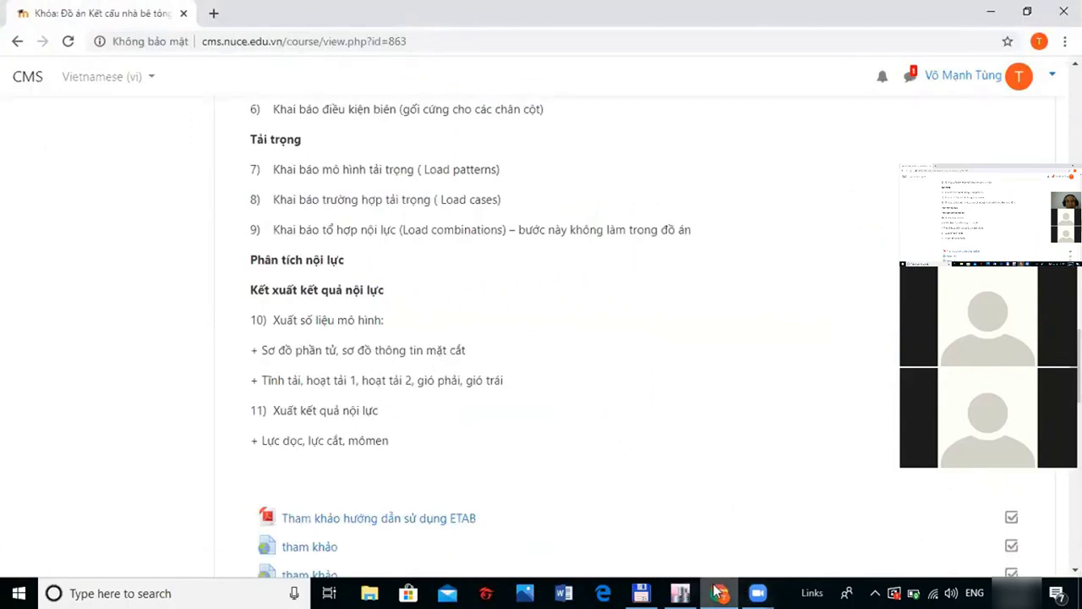
{"action": "left_click", "coordinate": [681, 593]}
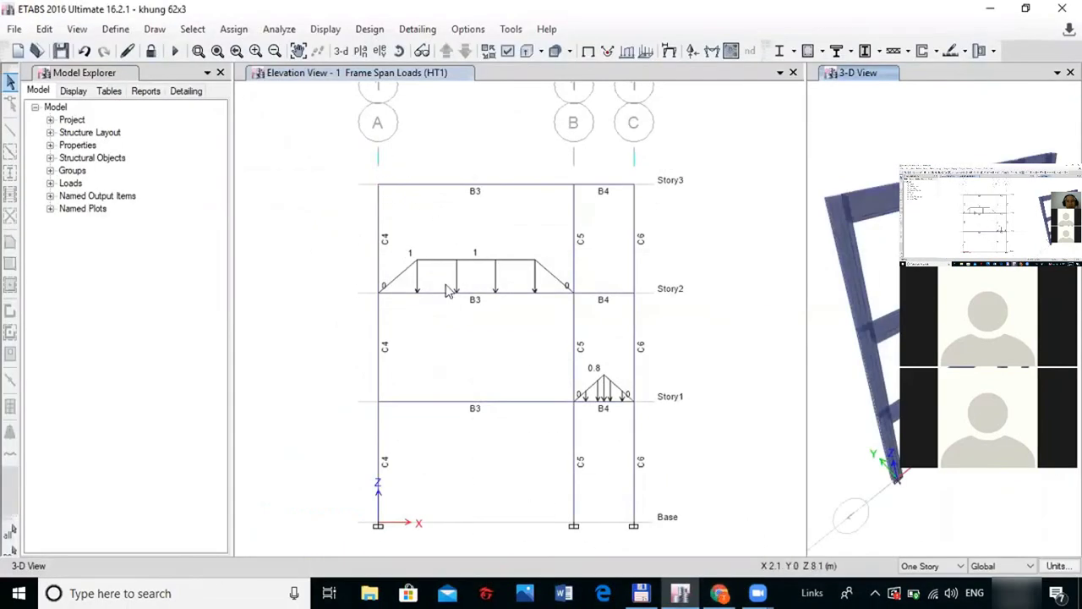
Reset the 3-D view to its undeformed shape and turn its extruded frames display back on
{"action": "left_click", "coordinate": [589, 51]}
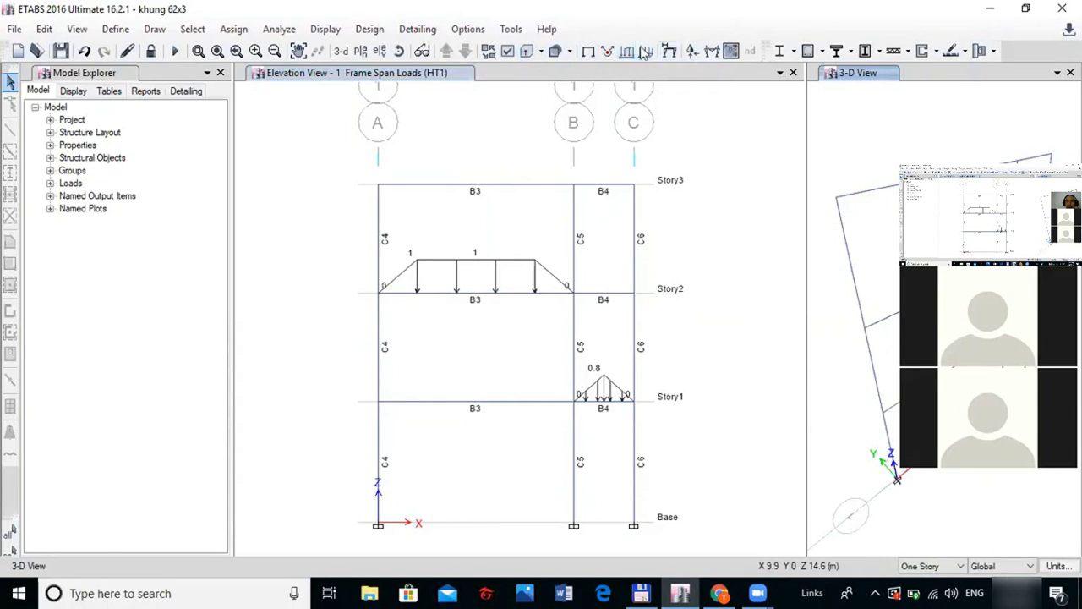
{"action": "left_click", "coordinate": [507, 50]}
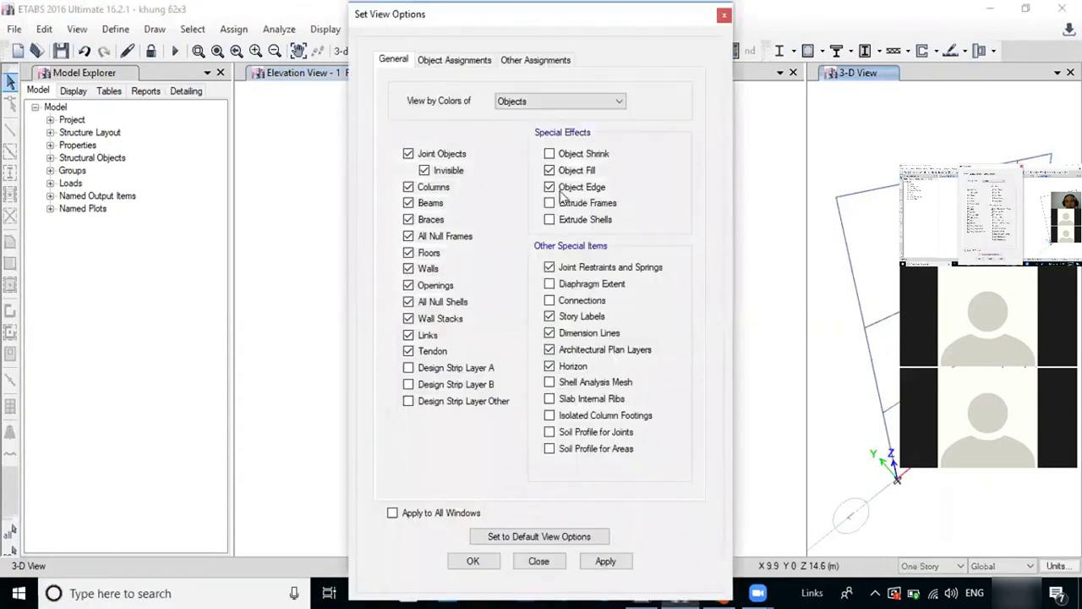
{"action": "left_click", "coordinate": [603, 561]}
{"action": "left_click", "coordinate": [472, 560]}
Clear the HT1 frame span loads from Elevation View - 1 by showing its undeformed shape
{"action": "left_click", "coordinate": [702, 242]}
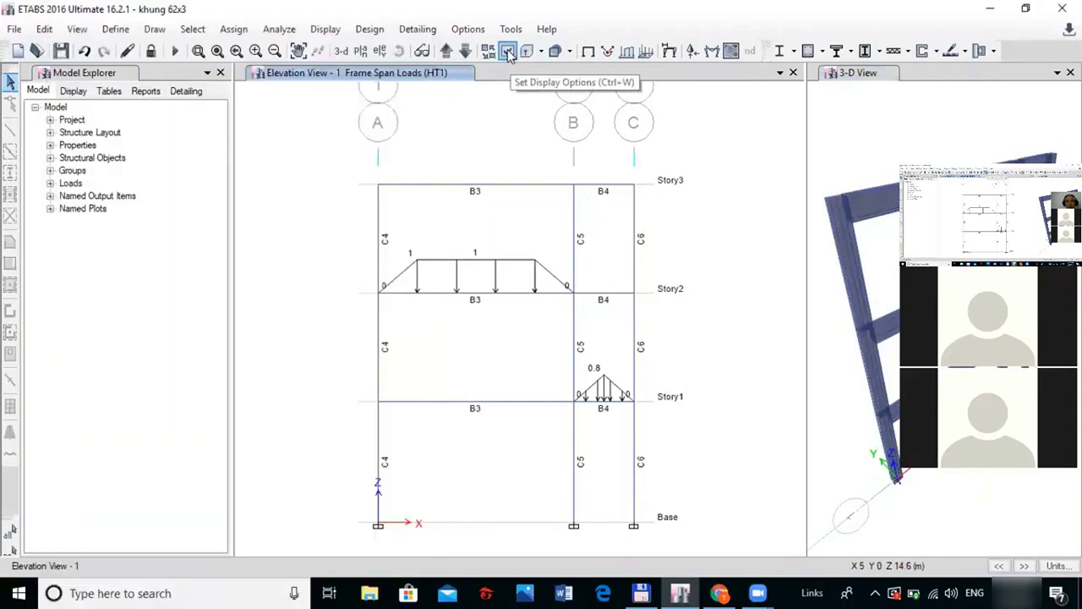
{"action": "left_click", "coordinate": [508, 53]}
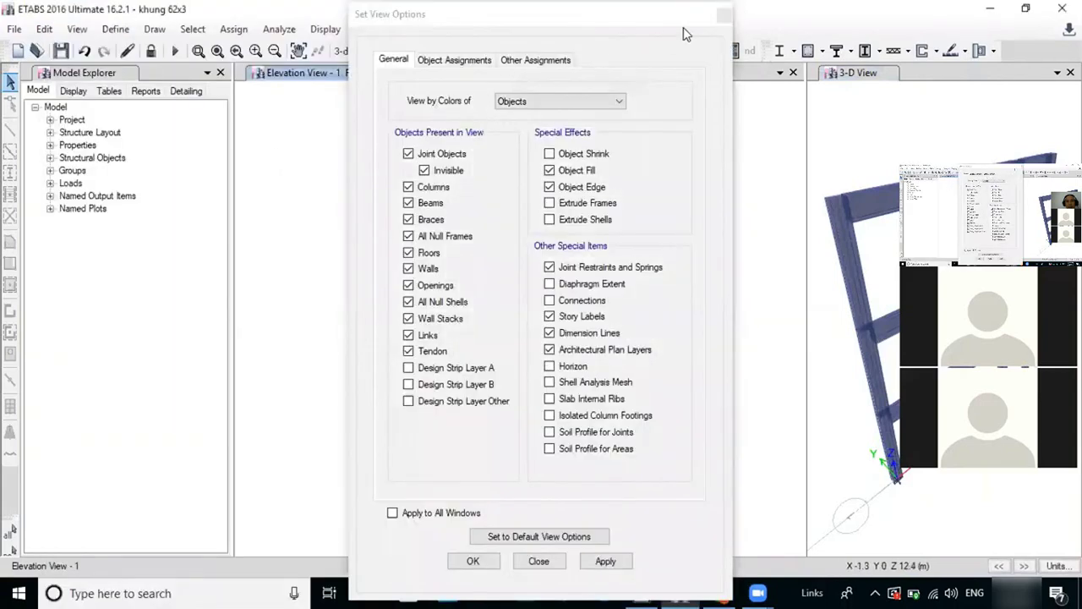
{"action": "key", "text": "Escape"}
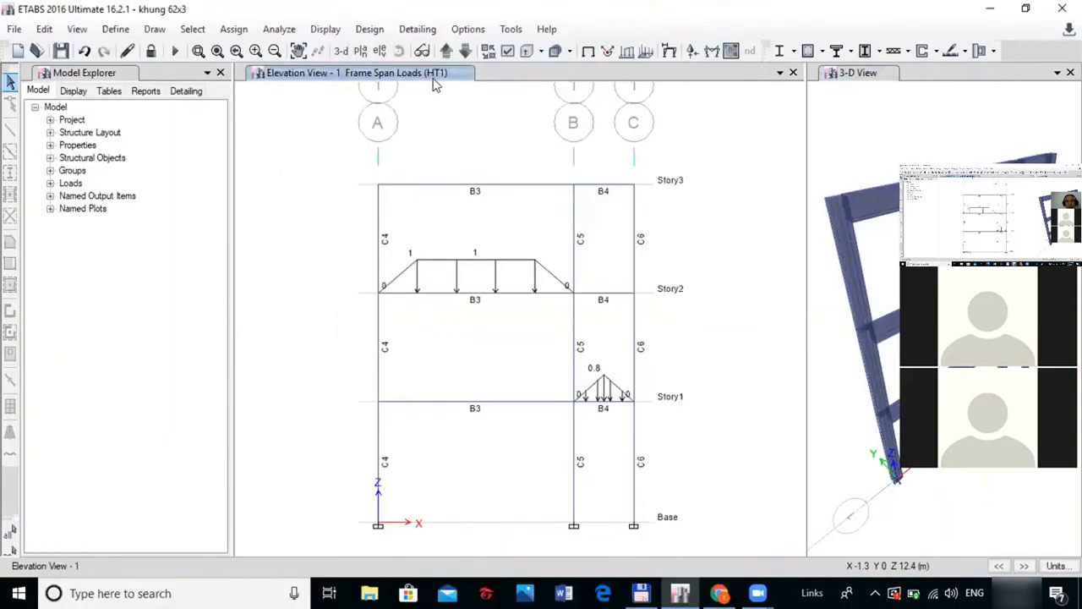
{"action": "left_click", "coordinate": [588, 52]}
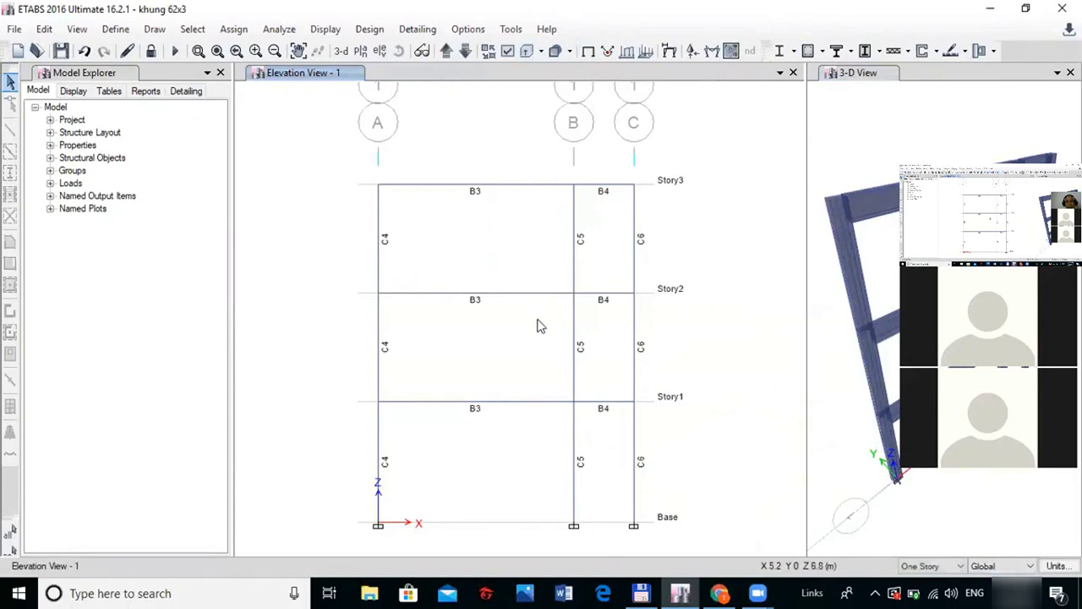
Apply view options to the elevation view with Labels as the only displayed frame assignment
{"action": "left_click", "coordinate": [509, 52]}
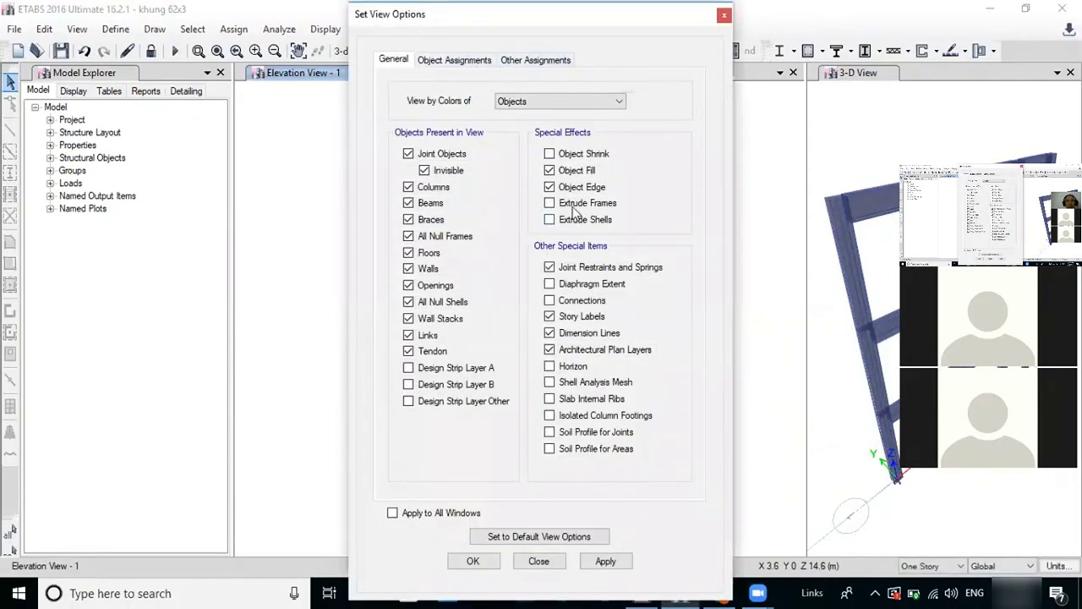
{"action": "left_click", "coordinate": [540, 98]}
{"action": "left_click", "coordinate": [541, 98]}
{"action": "left_click", "coordinate": [463, 61]}
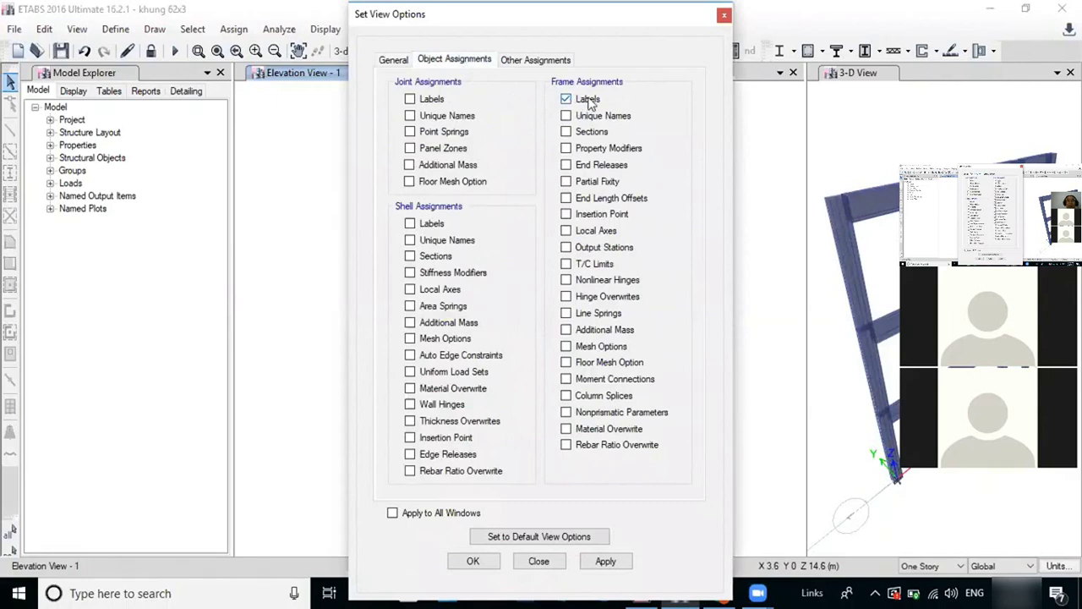
{"action": "left_click", "coordinate": [604, 562]}
{"action": "left_click", "coordinate": [476, 561]}
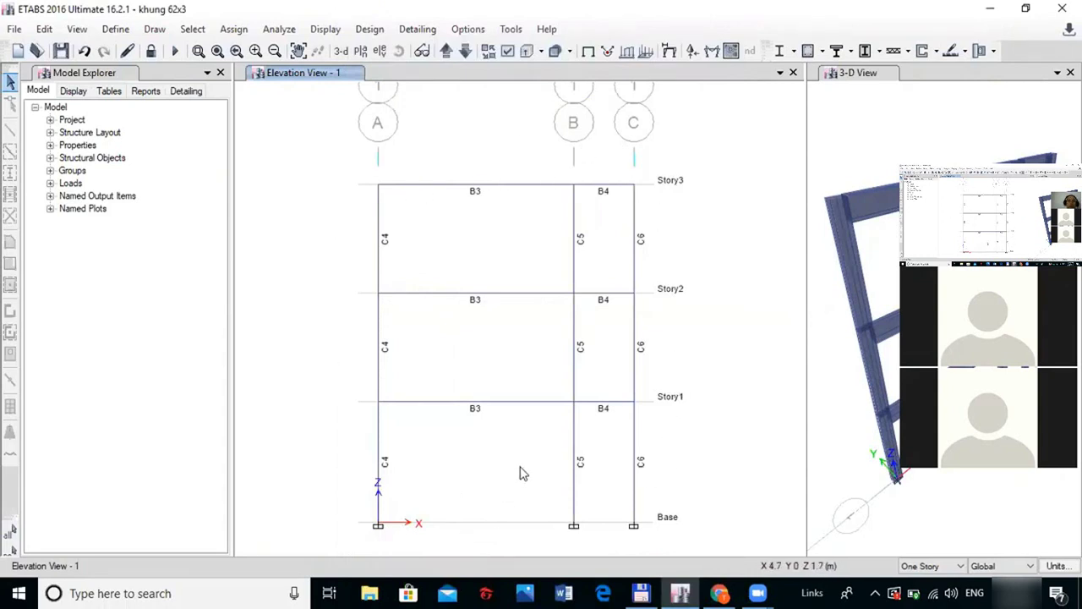
Capture the labelled elevation view as an AutoCAD DXF file named sodophantu in the phan tich khung phang folder
{"action": "middle_click_drag", "start_coordinate": [500, 378], "coordinate": [506, 336]}
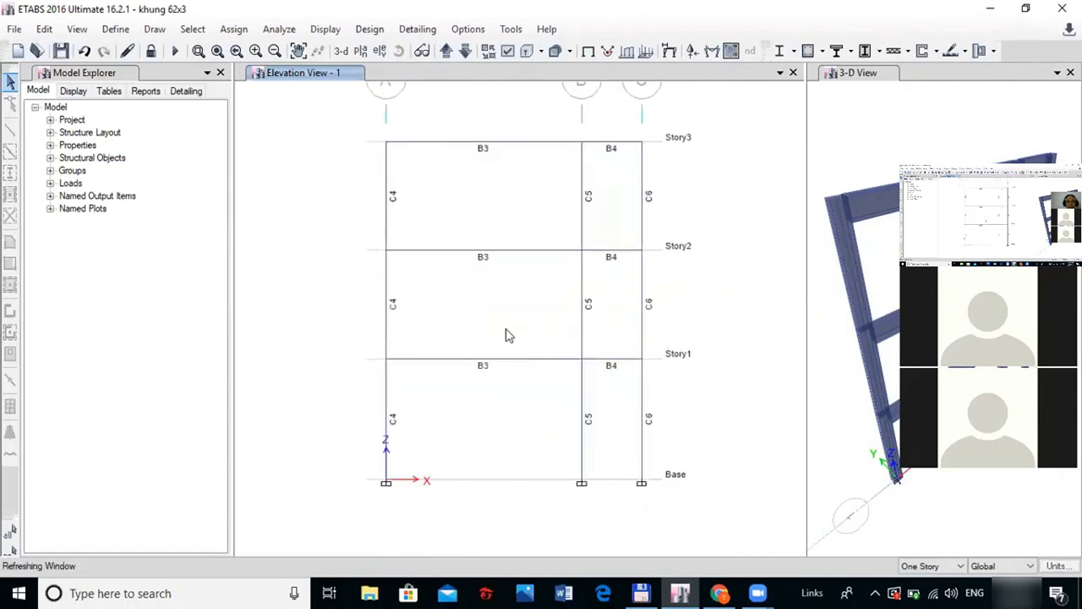
{"action": "scroll", "coordinate": [508, 328], "scroll_direction": "up", "scroll_amount": 4}
{"action": "scroll", "coordinate": [507, 329], "scroll_direction": "down", "scroll_amount": 4}
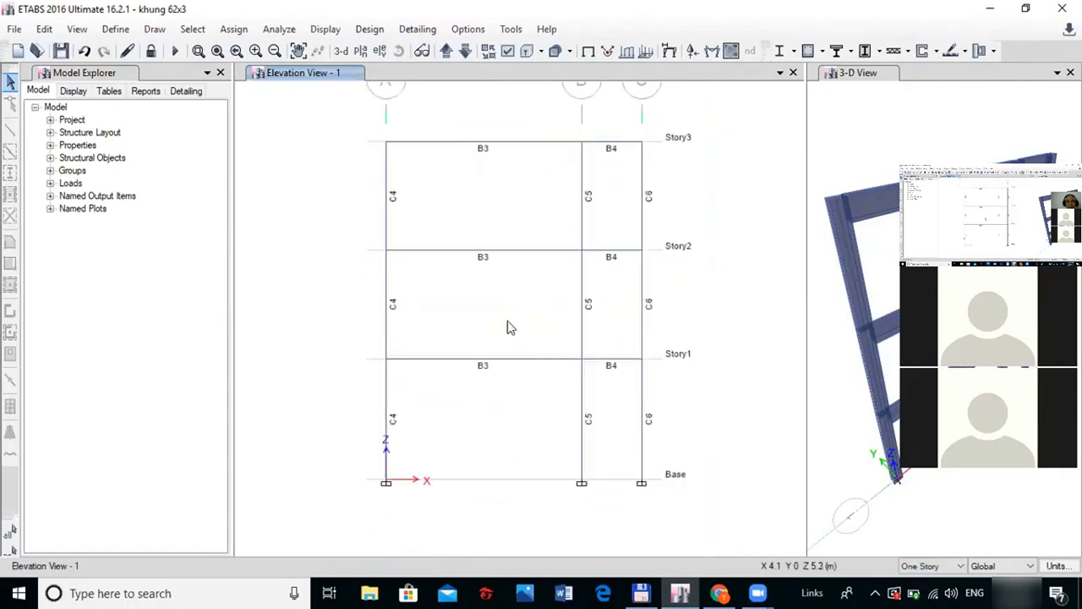
{"action": "left_click", "coordinate": [17, 29]}
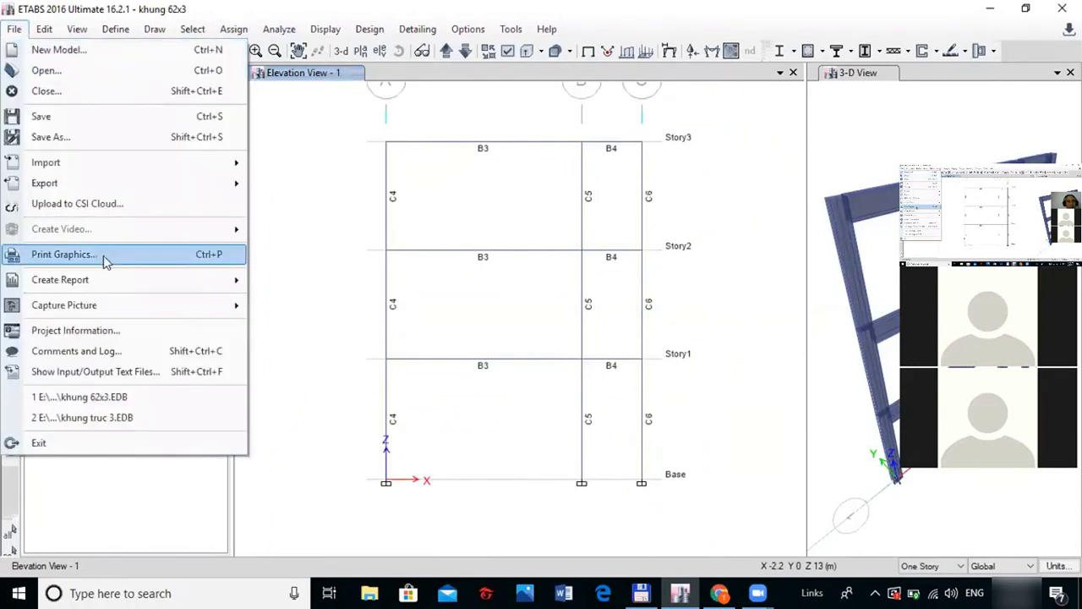
{"action": "mouse_move", "coordinate": [144, 305]}
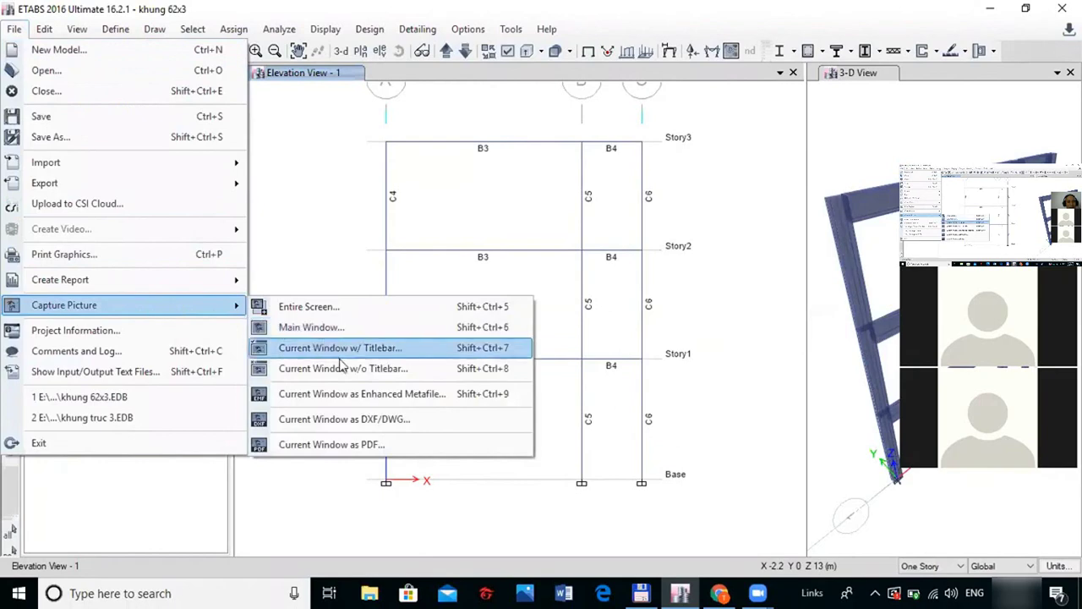
{"action": "left_click", "coordinate": [362, 419]}
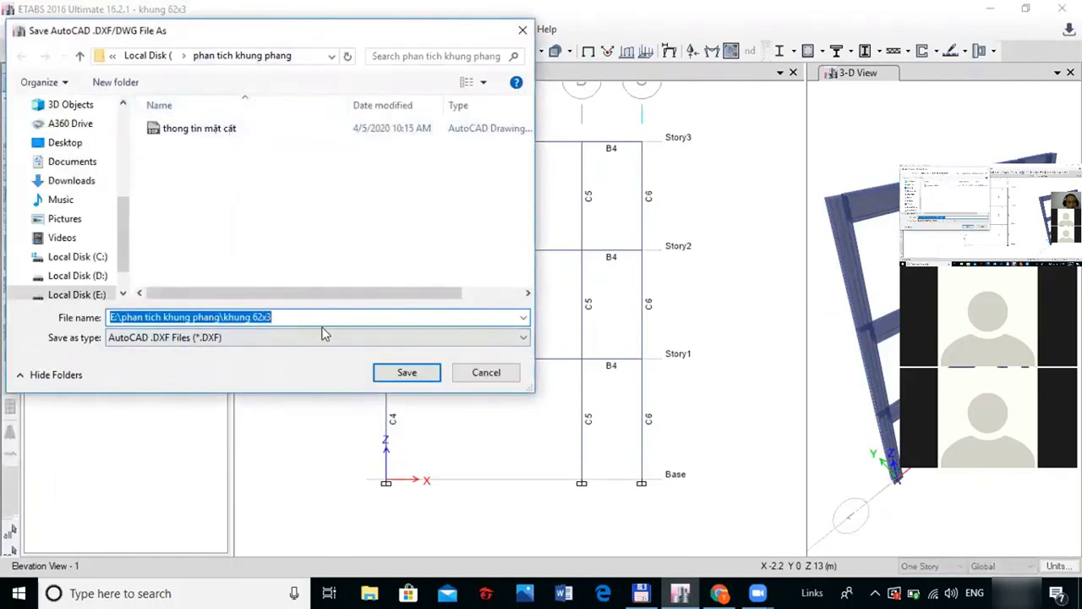
{"action": "left_click_drag", "start_coordinate": [296, 317], "coordinate": [7, 313]}
{"action": "type", "text": "sodophantu"}
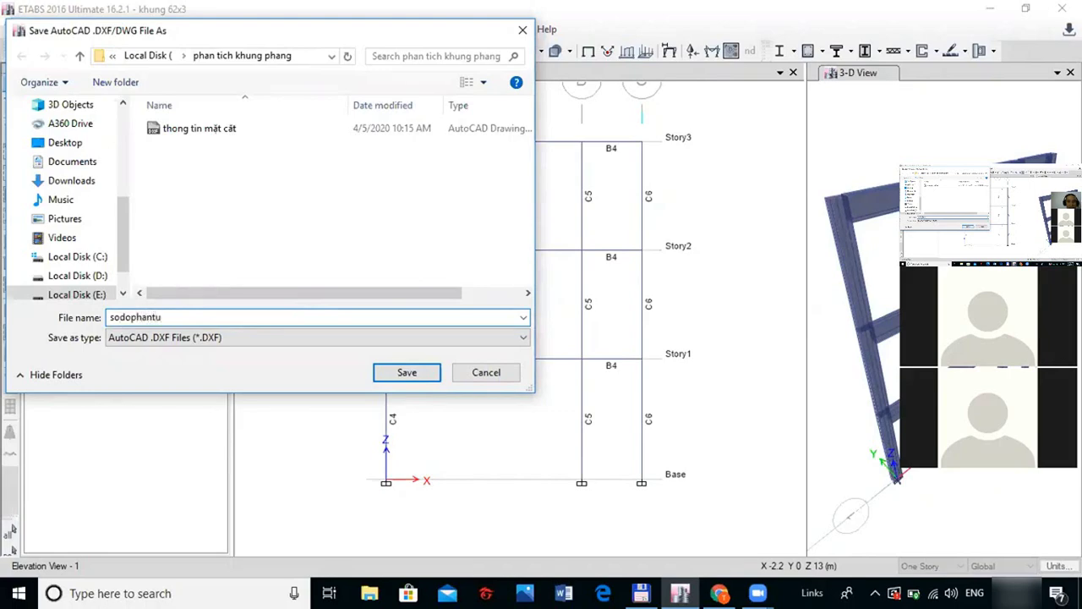
{"action": "key", "text": "Return"}
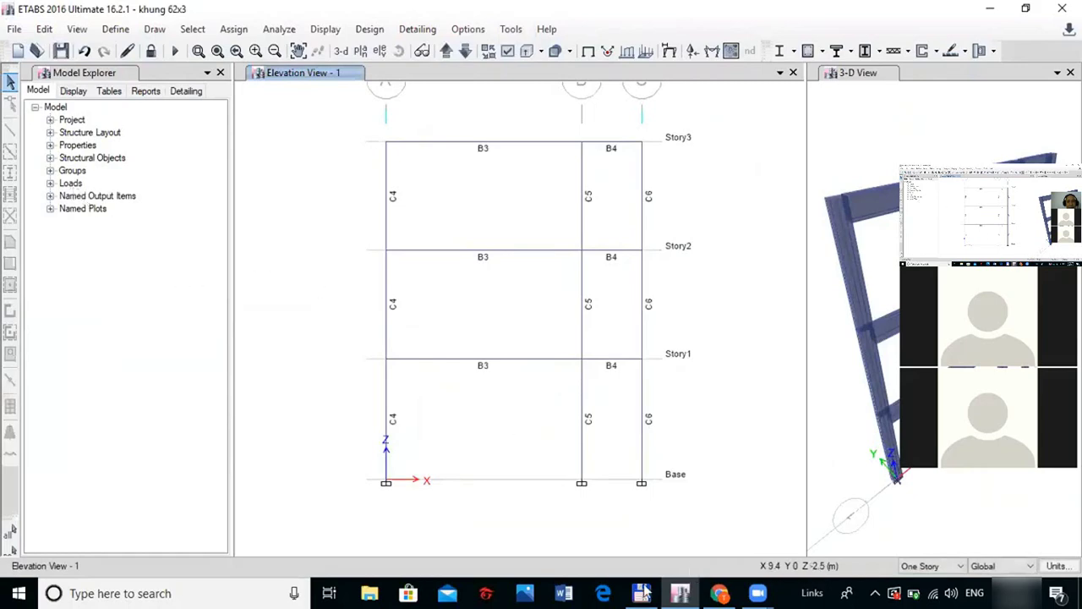
Switch to Total Commander and look for the exported sodophantu DXF in the phan tich khung phang folder on drive E
{"action": "left_click", "coordinate": [642, 592]}
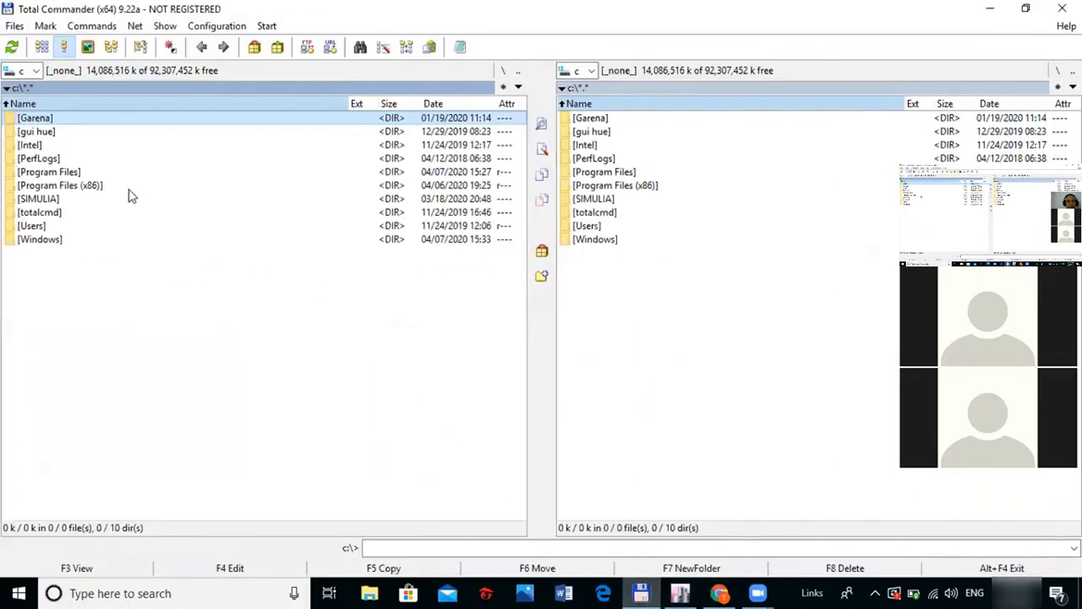
{"action": "left_click", "coordinate": [36, 70]}
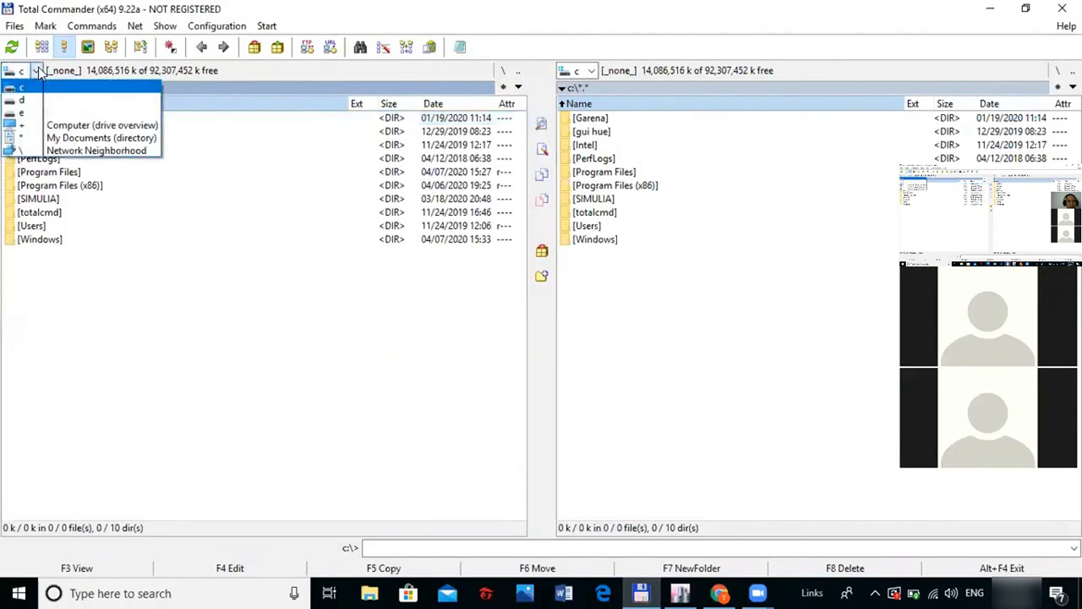
{"action": "left_click", "coordinate": [38, 113]}
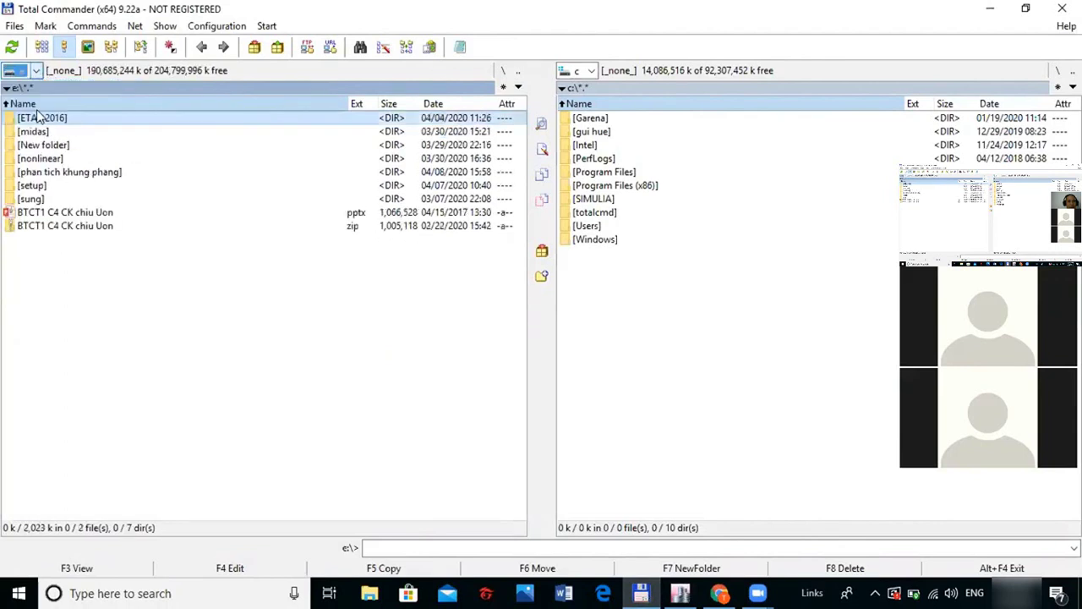
{"action": "double_click", "coordinate": [78, 177]}
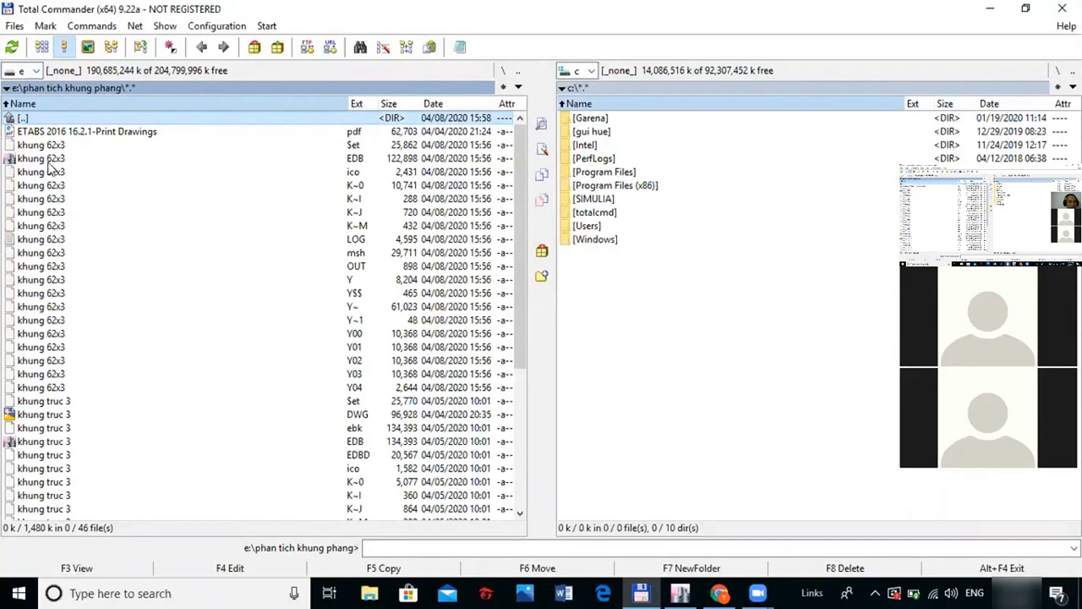
{"action": "scroll", "coordinate": [33, 222], "scroll_direction": "down", "scroll_amount": 6}
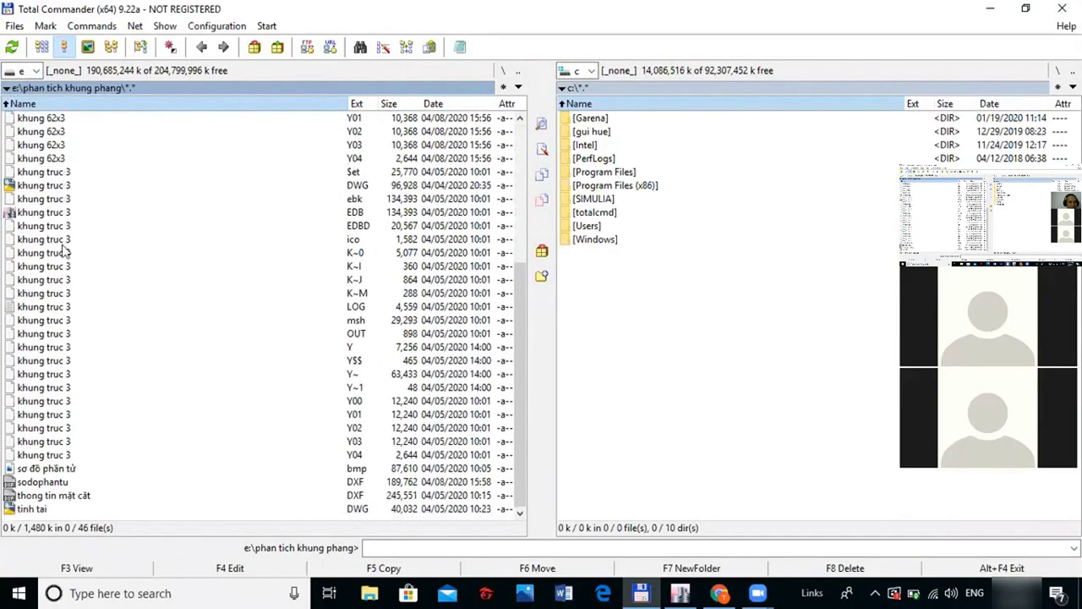
{"action": "left_click", "coordinate": [63, 470]}
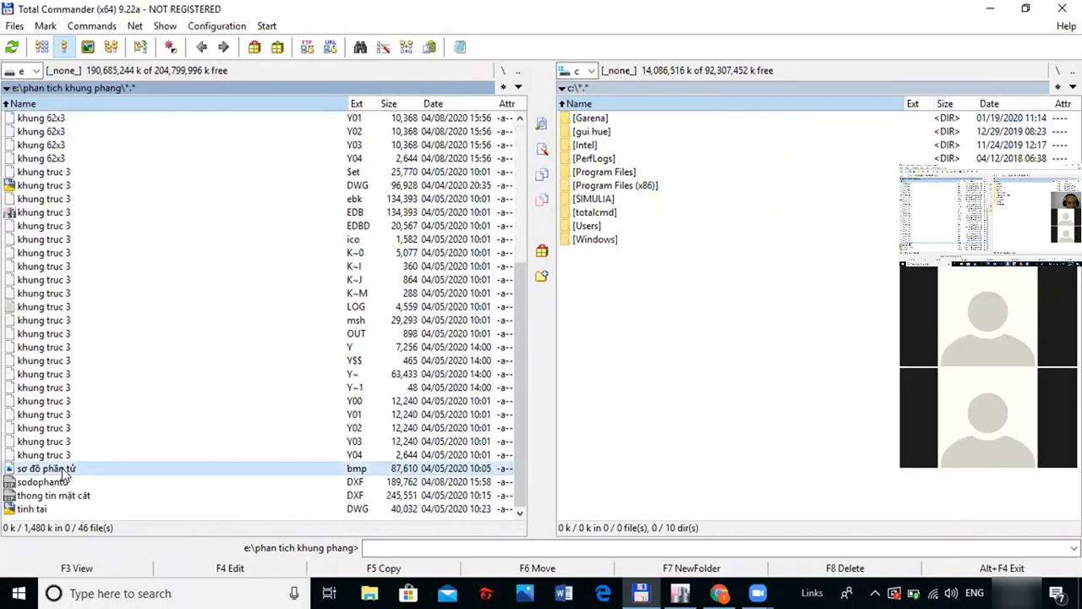
{"action": "left_click", "coordinate": [57, 497]}
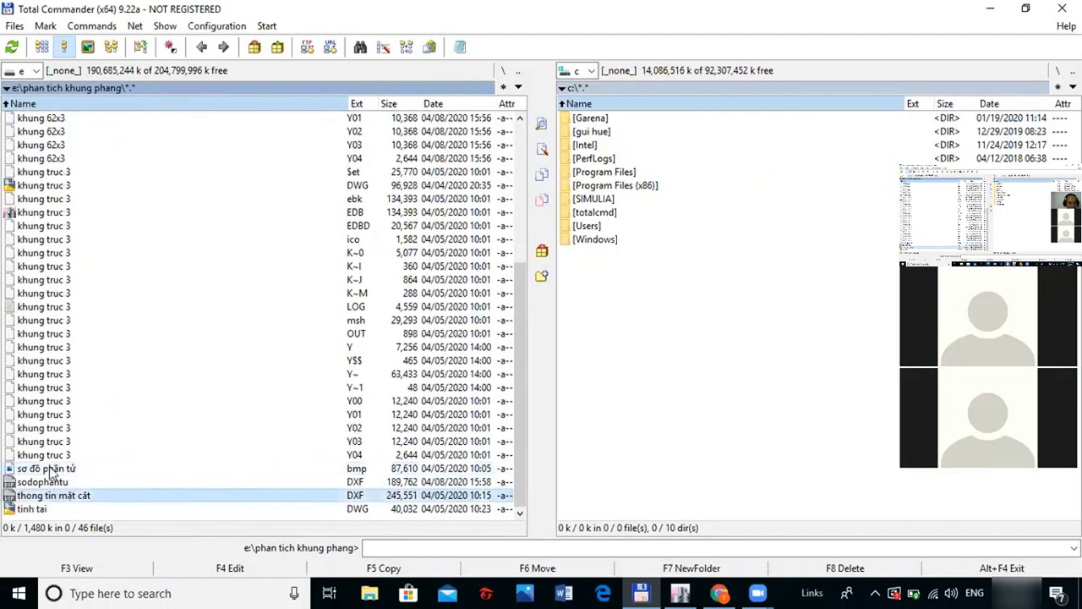
Open the exported sodophantu DXF in AutoCAD, and switch back to ETABS
{"action": "left_click", "coordinate": [50, 484]}
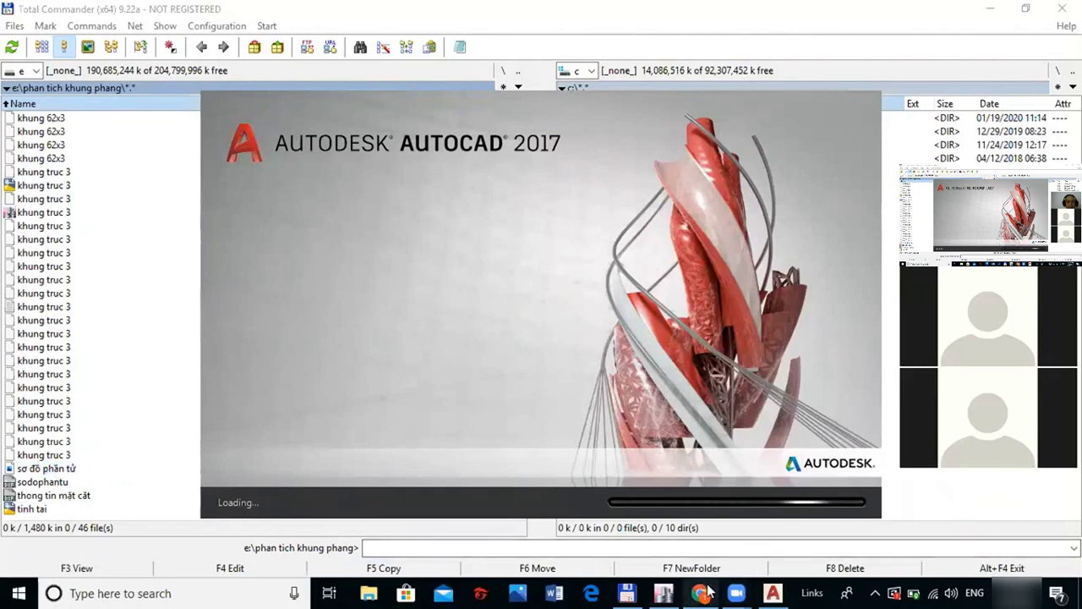
{"action": "mouse_move", "coordinate": [703, 592]}
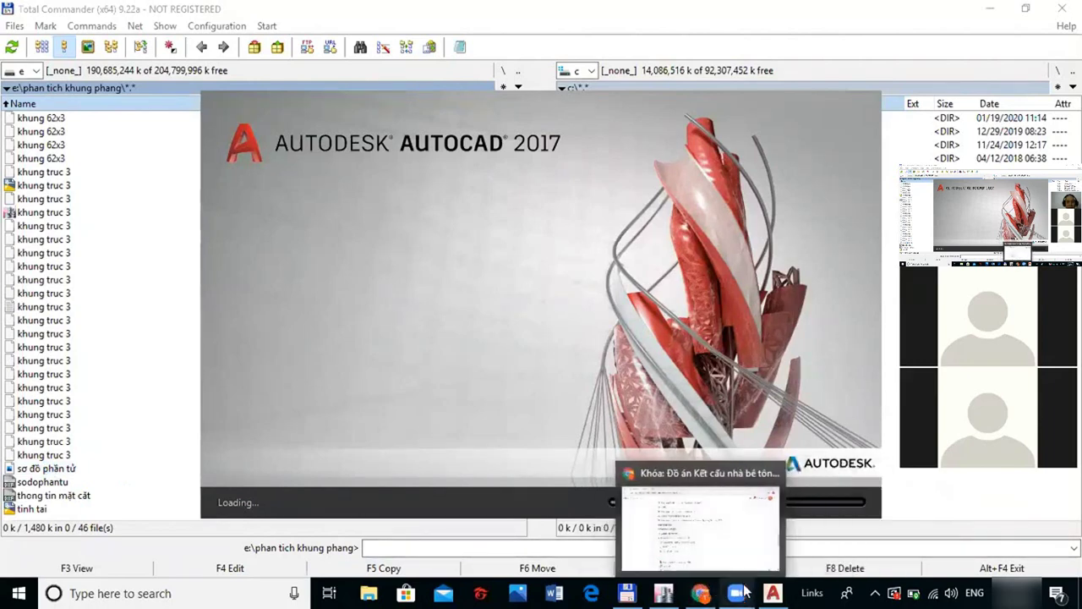
{"action": "left_click", "coordinate": [677, 526]}
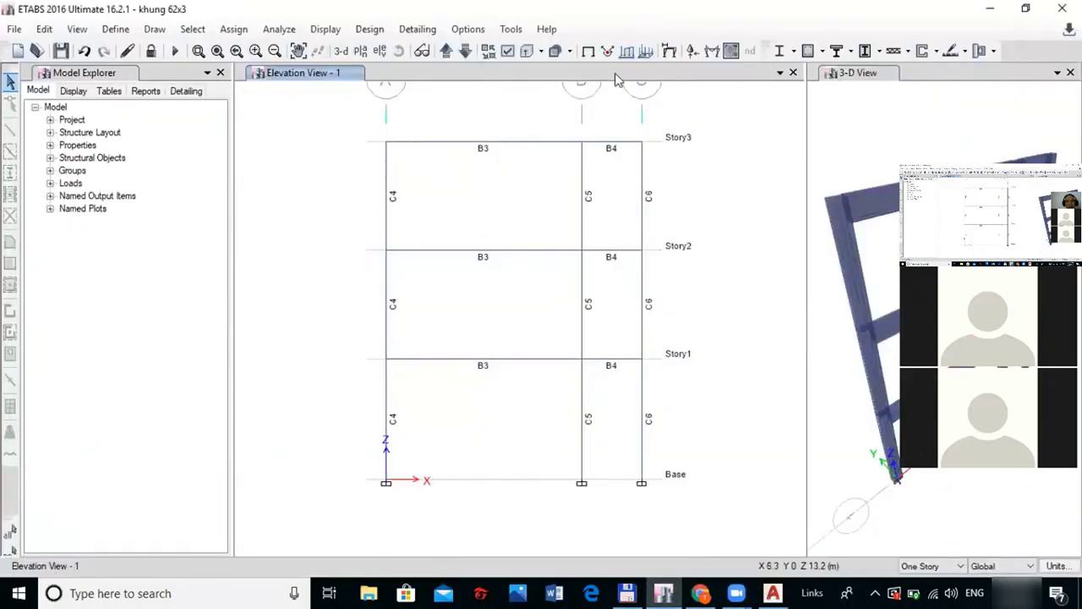
Apply view options to the elevation view so that Sections replaces Labels as the displayed frame assignment
{"action": "left_click", "coordinate": [506, 51]}
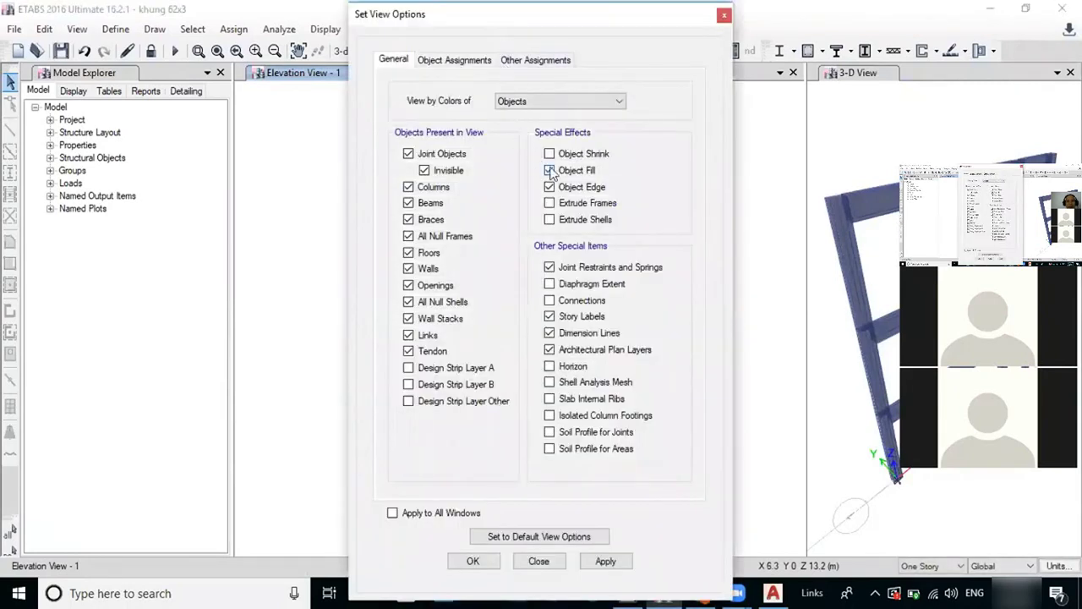
{"action": "left_click", "coordinate": [579, 101]}
{"action": "left_click", "coordinate": [575, 132]}
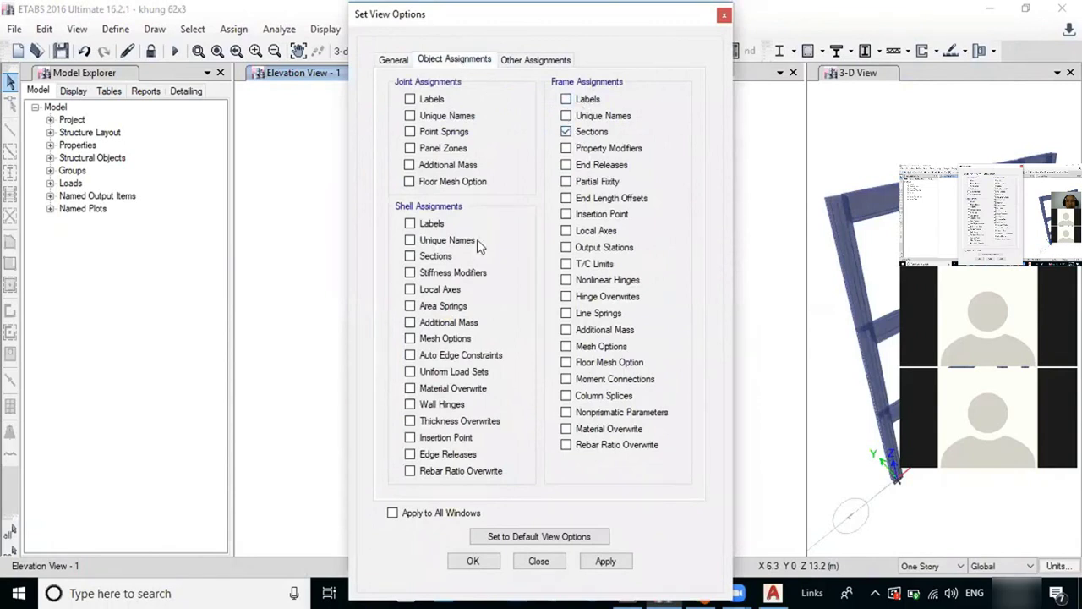
{"action": "left_click", "coordinate": [606, 560]}
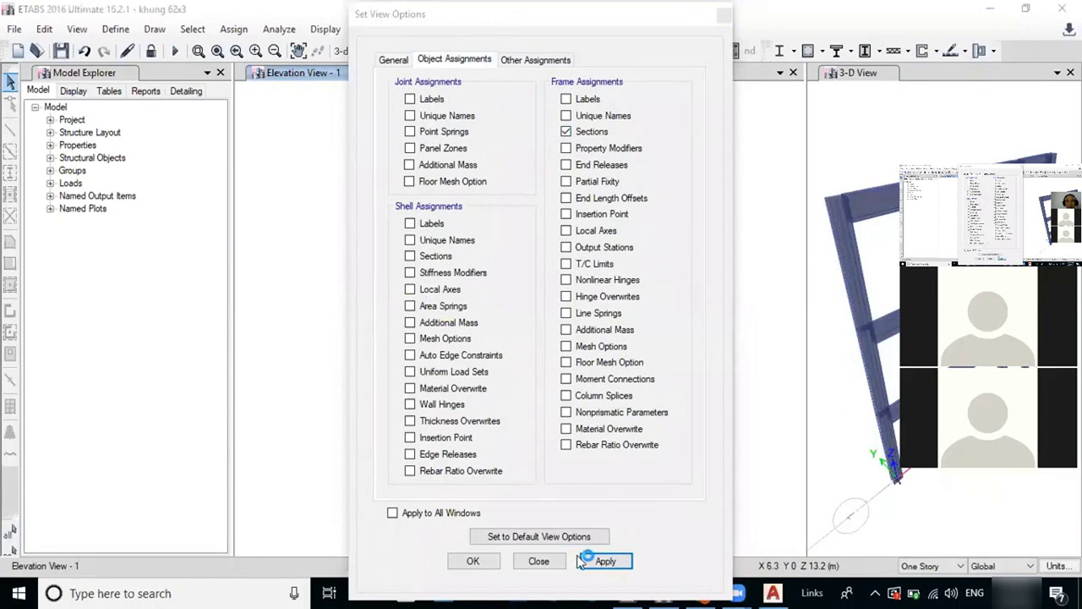
{"action": "left_click", "coordinate": [474, 560]}
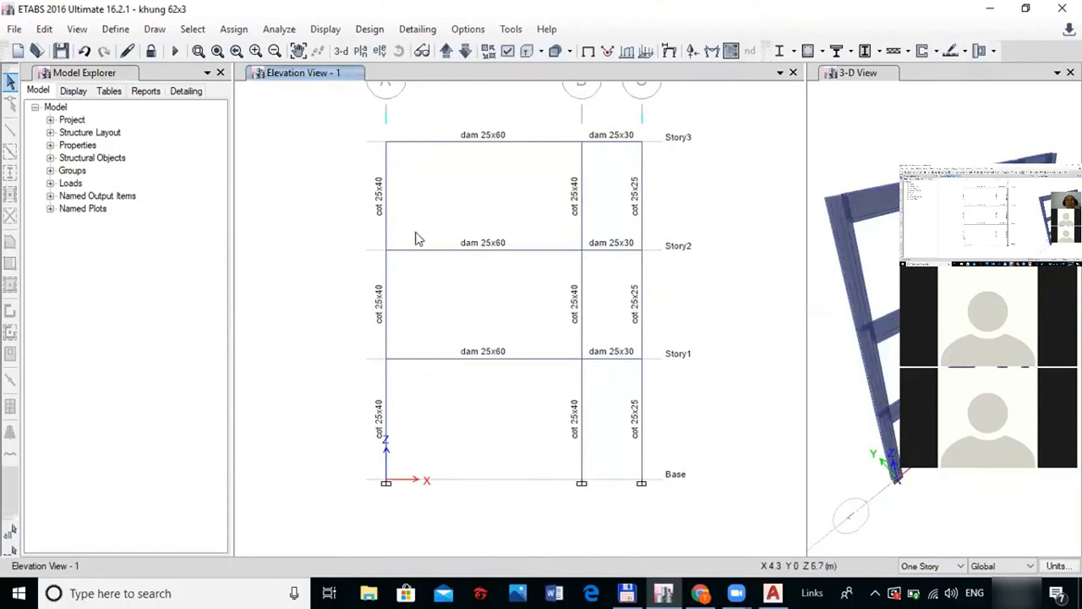
Capture the elevation view with section names as an AutoCAD DWG file named thongtinmatcat
{"action": "left_click", "coordinate": [15, 29]}
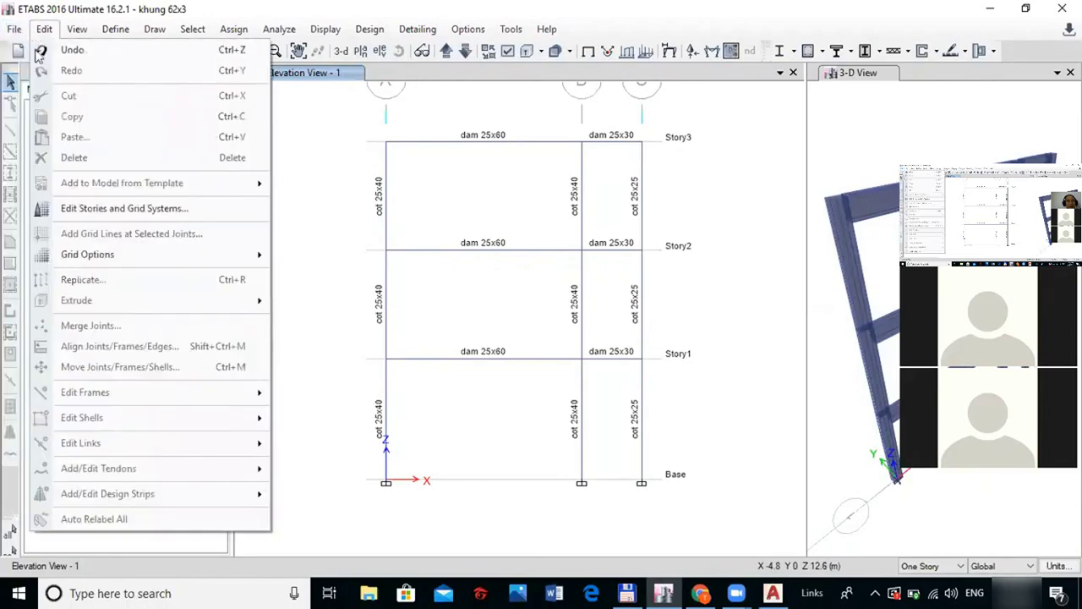
{"action": "mouse_move", "coordinate": [103, 314]}
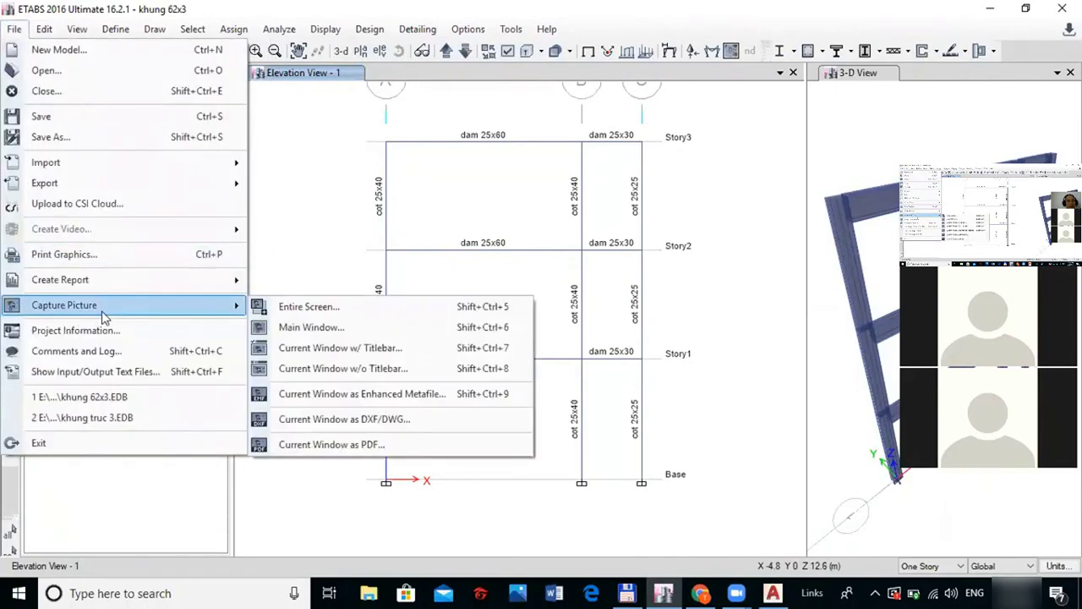
{"action": "left_click", "coordinate": [385, 420]}
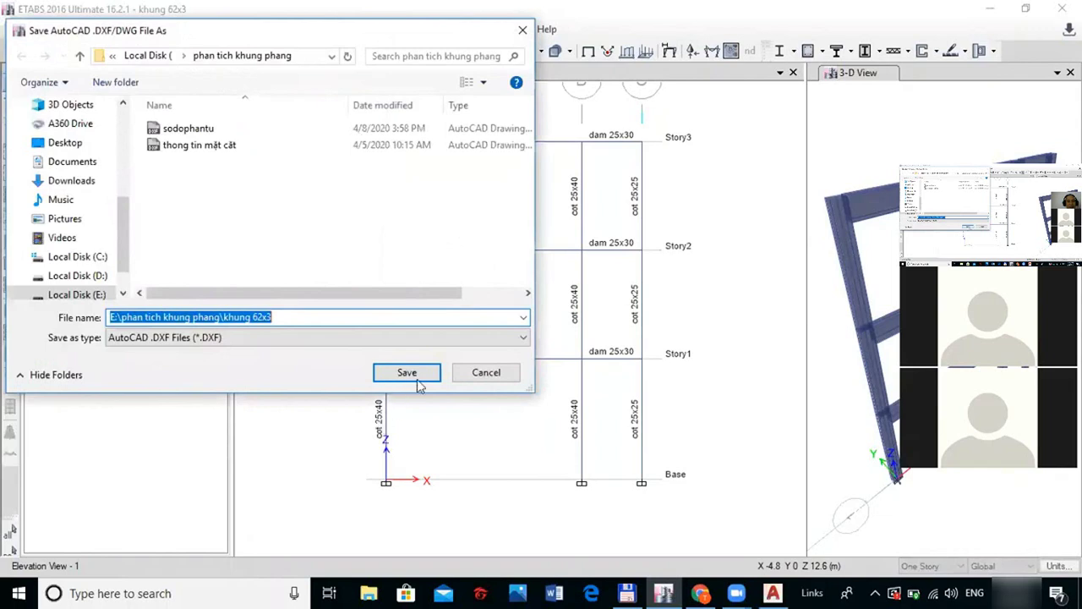
{"action": "left_click", "coordinate": [278, 337]}
{"action": "left_click", "coordinate": [227, 366]}
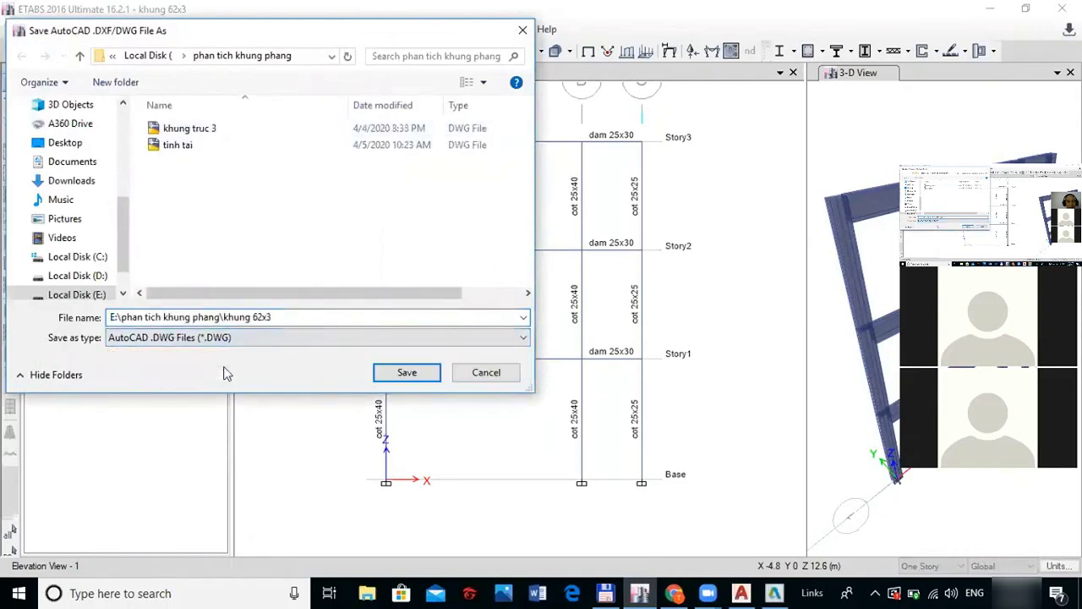
{"action": "left_click_drag", "start_coordinate": [296, 317], "coordinate": [37, 297]}
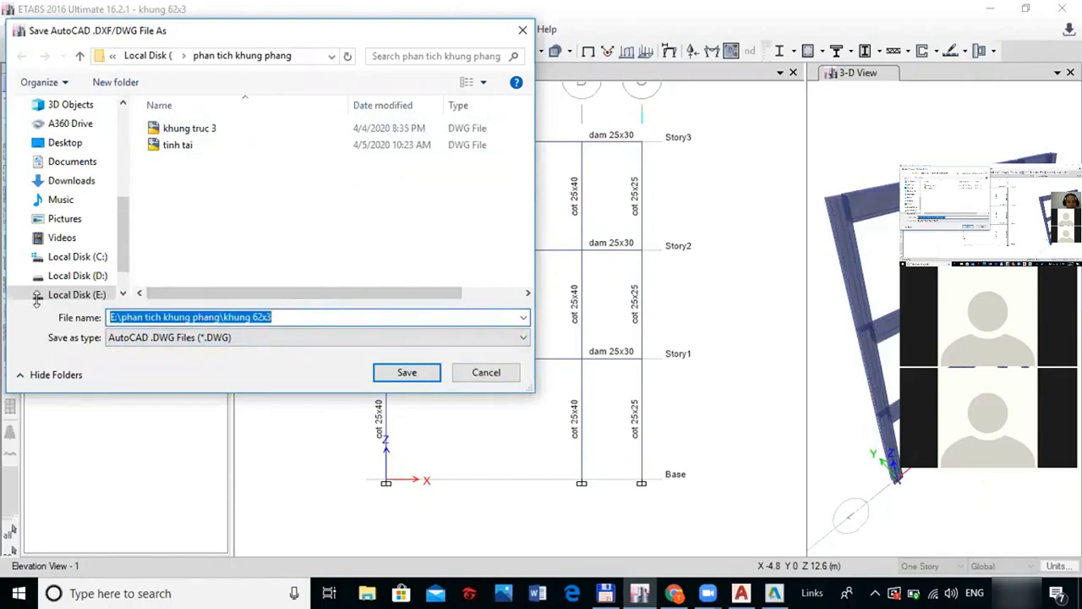
{"action": "type", "text": "m"}
{"action": "type", "text": "thong"}
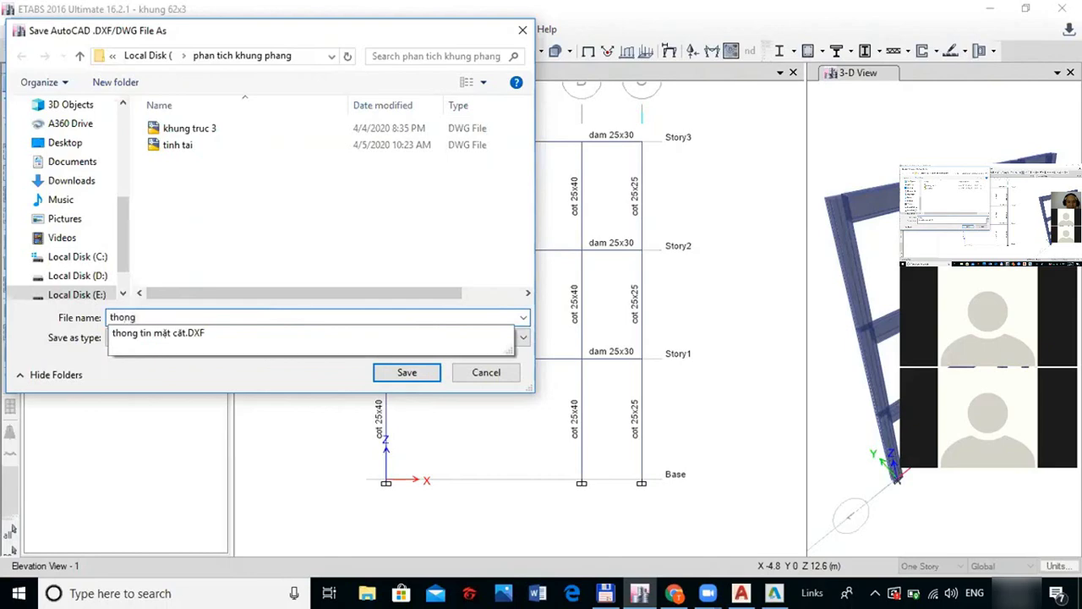
{"action": "type", "text": "tinmatc"}
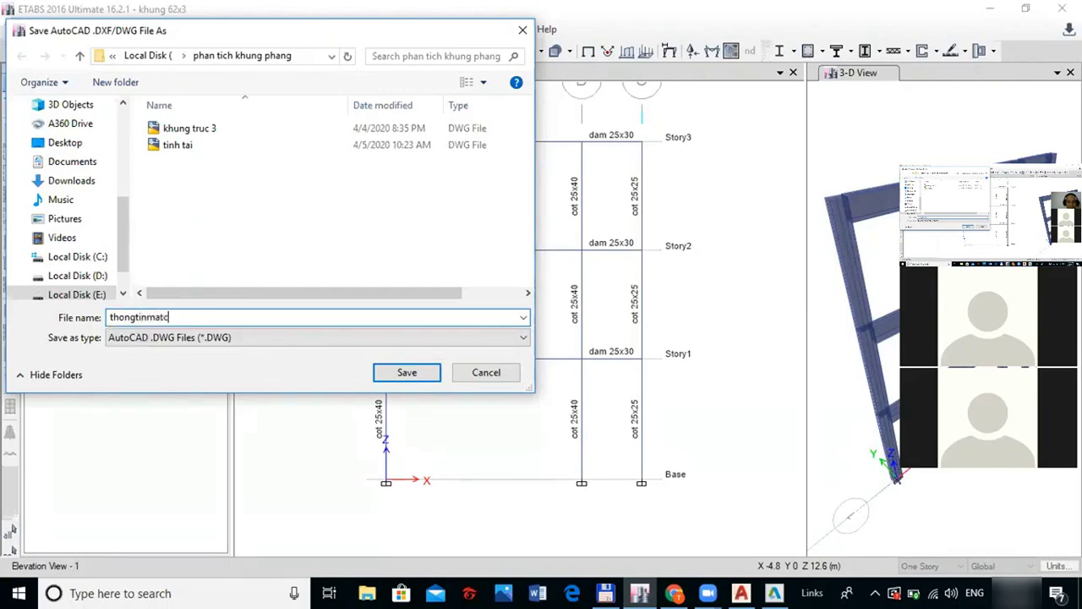
{"action": "type", "text": "at"}
{"action": "key", "text": "Return"}
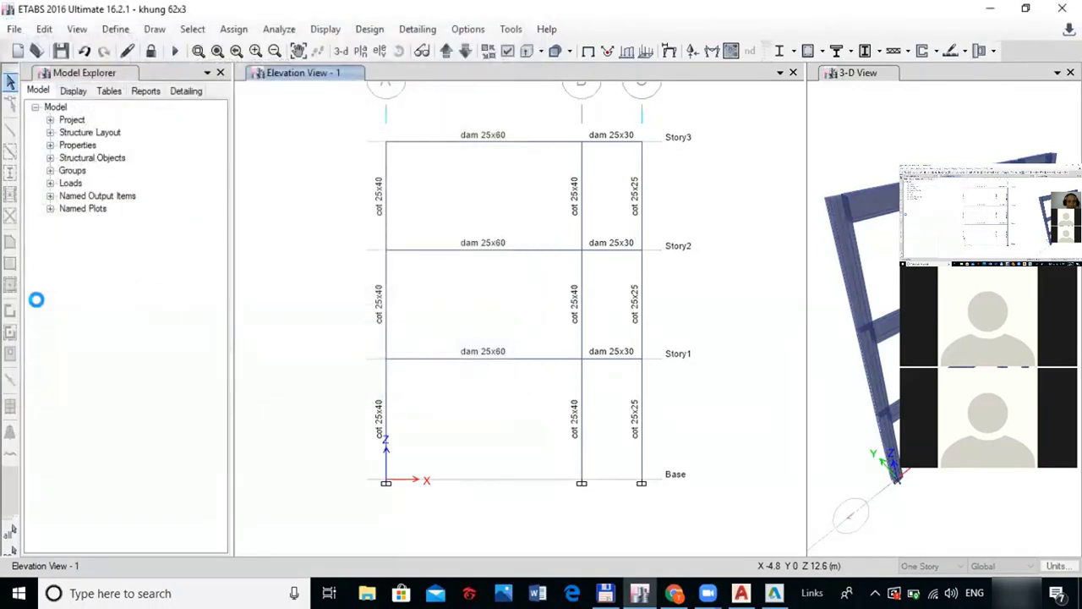
Switch to AutoCAD, run it without activating the licence, and open sodophantu.DXF as read-only
{"action": "left_click", "coordinate": [774, 592]}
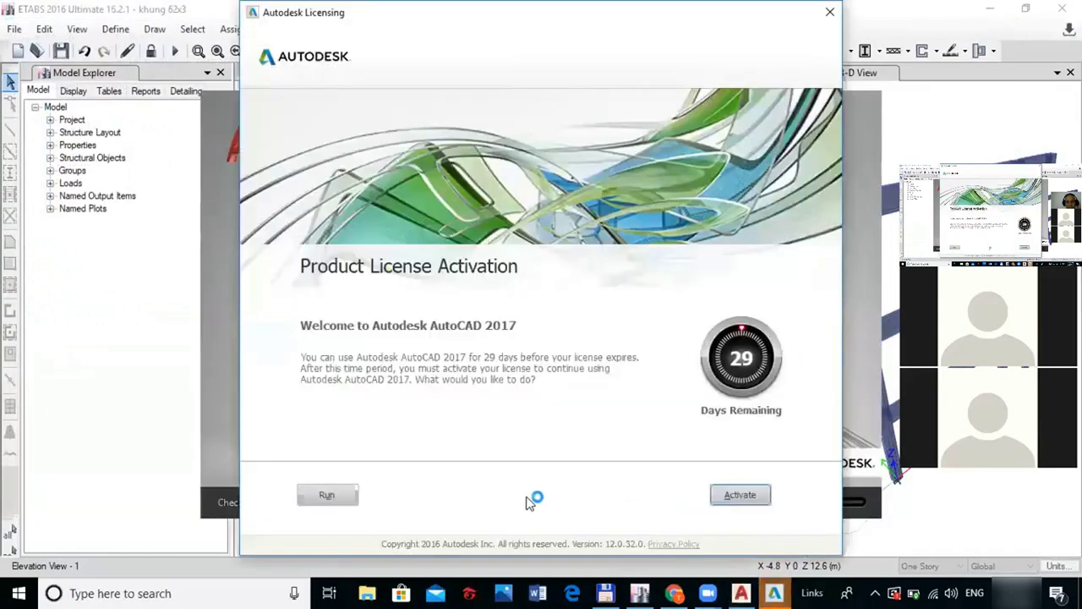
{"action": "left_click", "coordinate": [317, 493]}
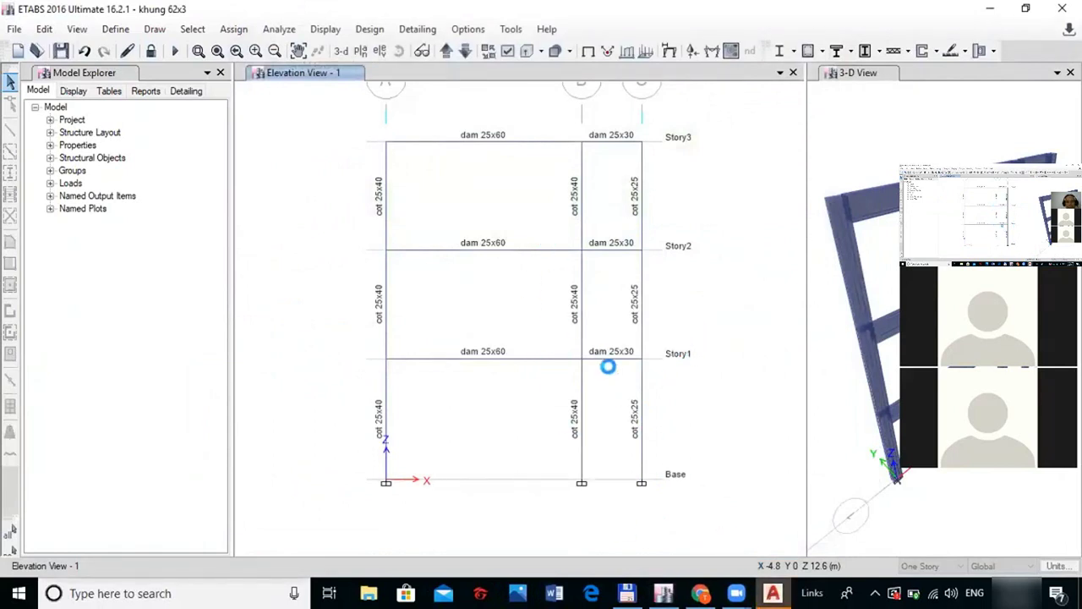
{"action": "left_click", "coordinate": [773, 592]}
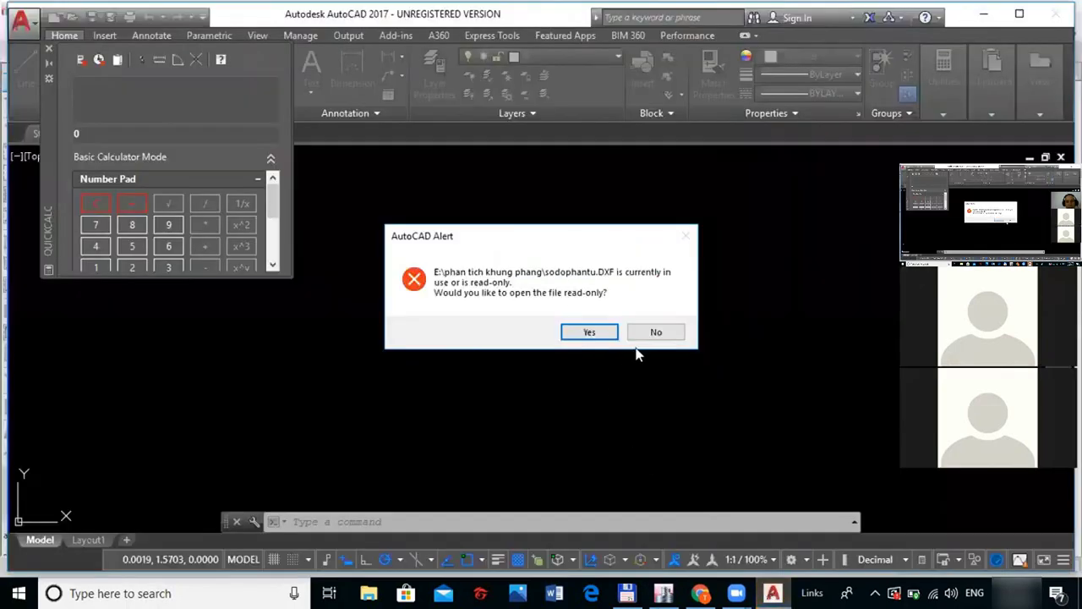
{"action": "left_click", "coordinate": [590, 333]}
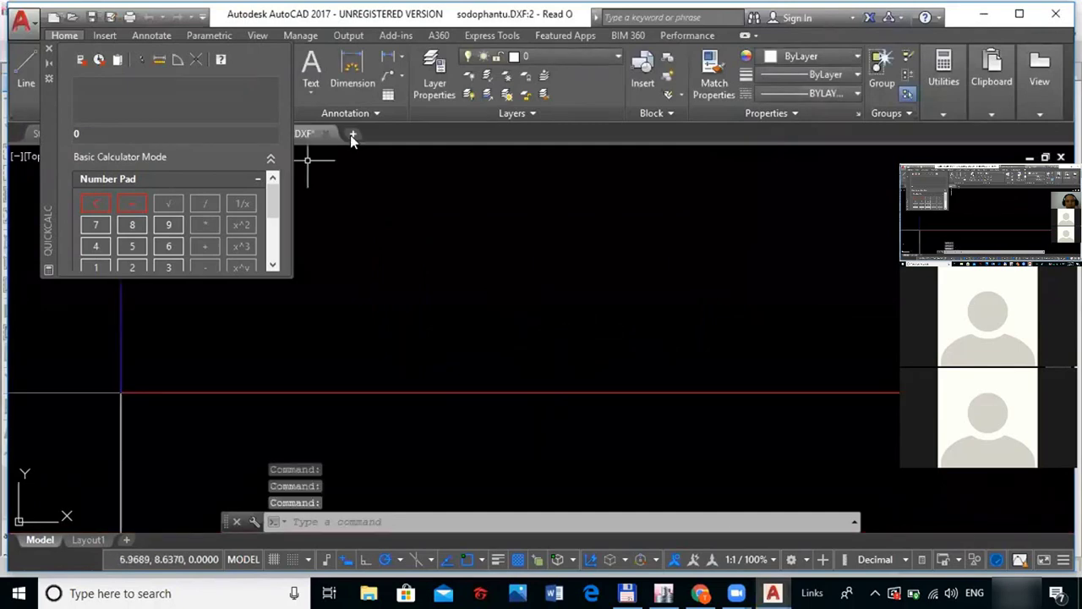
Examine the exported frame in the sodophantu drawing, including its grid lines, storey lines and element labels
{"action": "scroll", "coordinate": [433, 384], "scroll_direction": "down", "scroll_amount": 3}
{"action": "scroll", "coordinate": [386, 332], "scroll_direction": "down", "scroll_amount": 2}
{"action": "scroll", "coordinate": [483, 266], "scroll_direction": "down", "scroll_amount": 6}
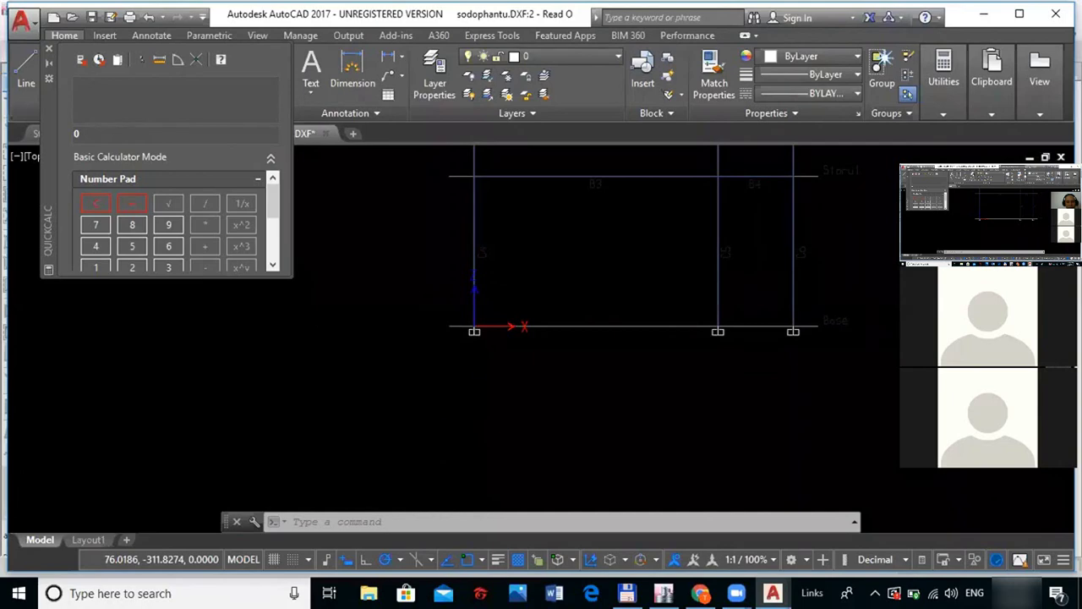
{"action": "scroll", "coordinate": [608, 316], "scroll_direction": "down", "scroll_amount": 5}
{"action": "scroll", "coordinate": [465, 375], "scroll_direction": "up", "scroll_amount": 2}
{"action": "middle_click_drag", "start_coordinate": [464, 375], "coordinate": [671, 402]}
{"action": "scroll", "coordinate": [506, 348], "scroll_direction": "up", "scroll_amount": 2}
{"action": "middle_click_drag", "start_coordinate": [548, 315], "coordinate": [550, 301]}
{"action": "scroll", "coordinate": [460, 295], "scroll_direction": "up", "scroll_amount": 1}
{"action": "scroll", "coordinate": [466, 296], "scroll_direction": "up", "scroll_amount": 1}
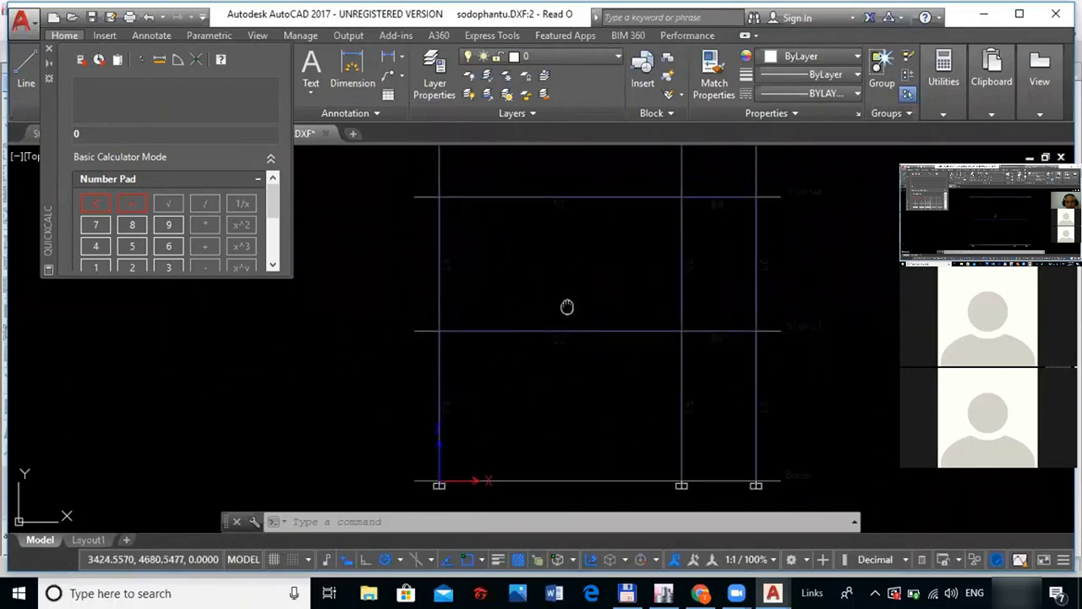
{"action": "scroll", "coordinate": [566, 307], "scroll_direction": "up", "scroll_amount": 1}
{"action": "left_click", "coordinate": [776, 364]}
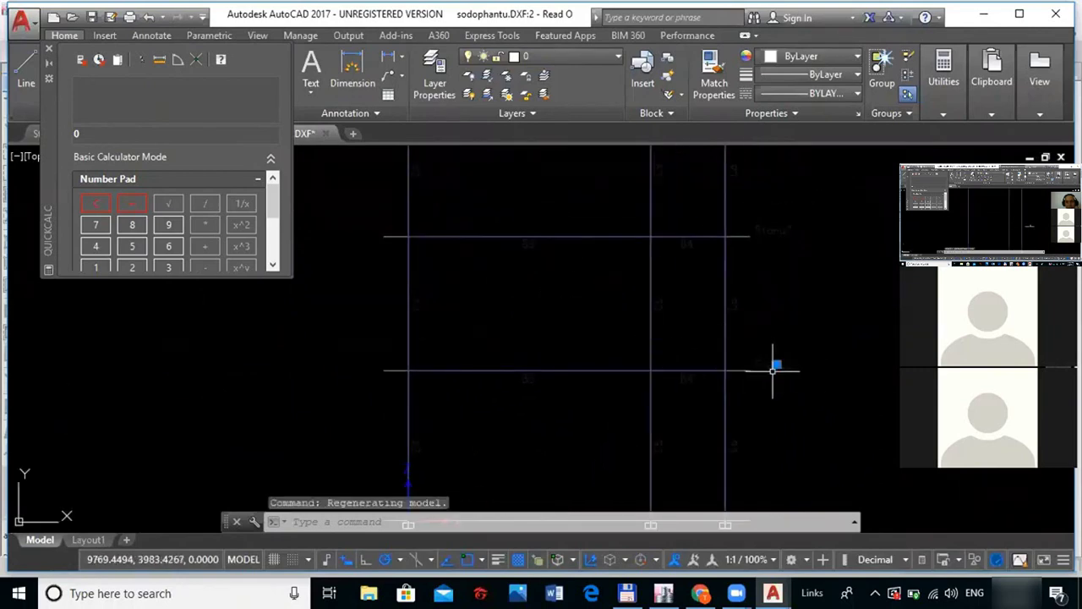
{"action": "key", "text": "Escape"}
{"action": "key", "text": "Escape"}
{"action": "scroll", "coordinate": [691, 380], "scroll_direction": "up", "scroll_amount": 2}
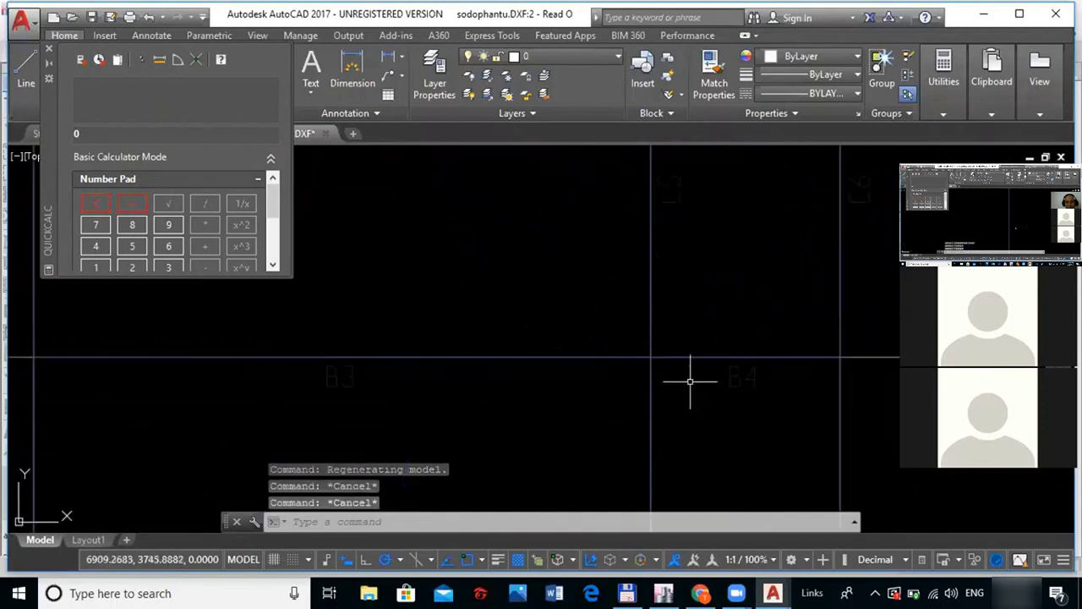
{"action": "scroll", "coordinate": [512, 373], "scroll_direction": "down", "scroll_amount": 2}
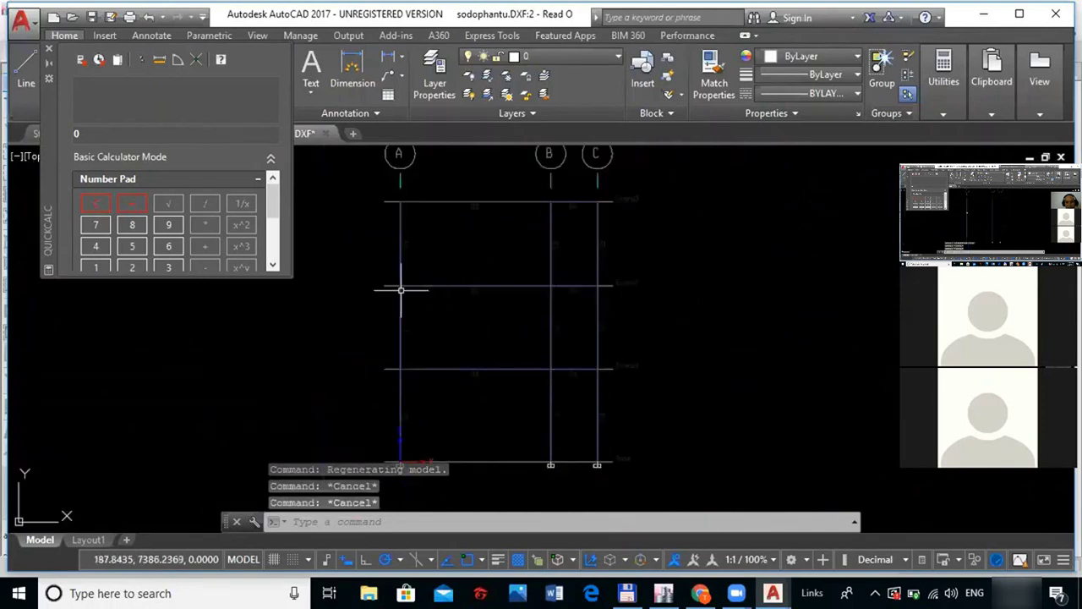
{"action": "left_click", "coordinate": [392, 286]}
{"action": "key", "text": "Escape"}
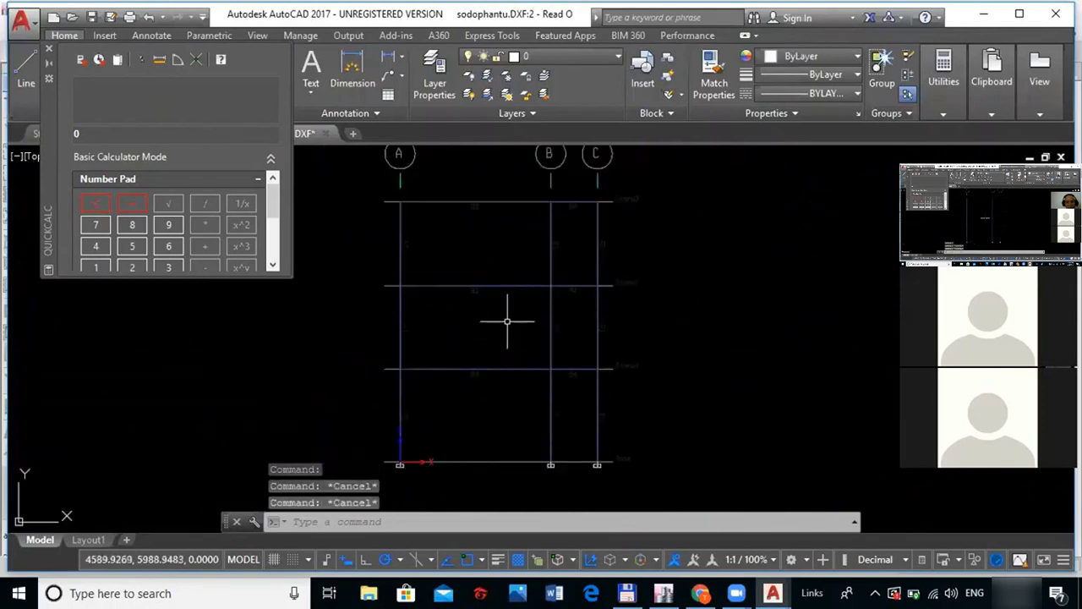
{"action": "scroll", "coordinate": [507, 319], "scroll_direction": "down", "scroll_amount": 2}
{"action": "scroll", "coordinate": [470, 366], "scroll_direction": "up", "scroll_amount": 2}
{"action": "scroll", "coordinate": [467, 364], "scroll_direction": "down", "scroll_amount": 2}
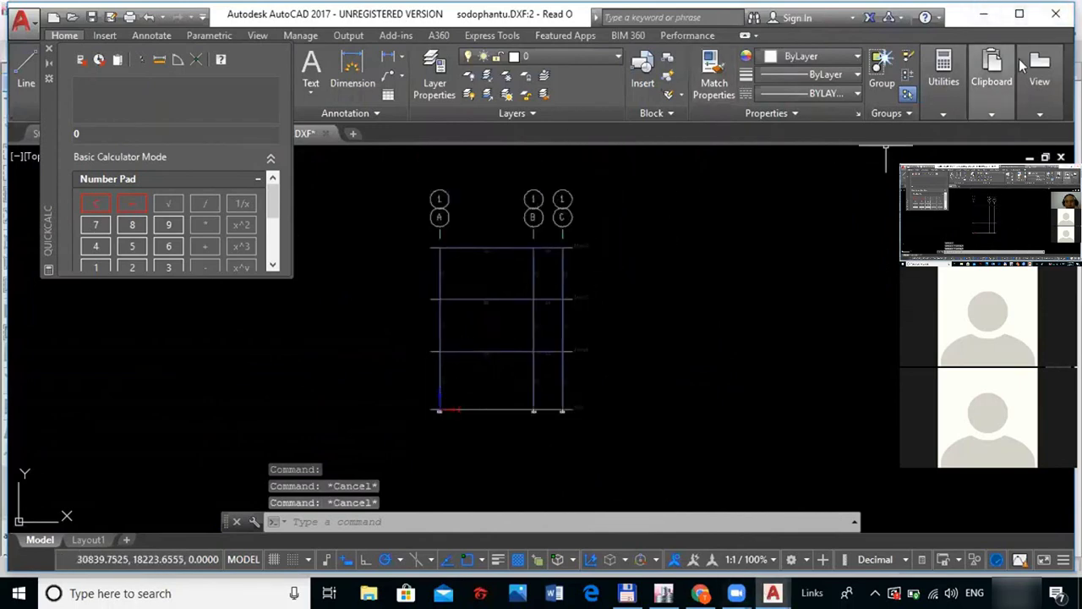
{"action": "left_click", "coordinate": [1039, 76]}
{"action": "mouse_move", "coordinate": [1039, 76]}
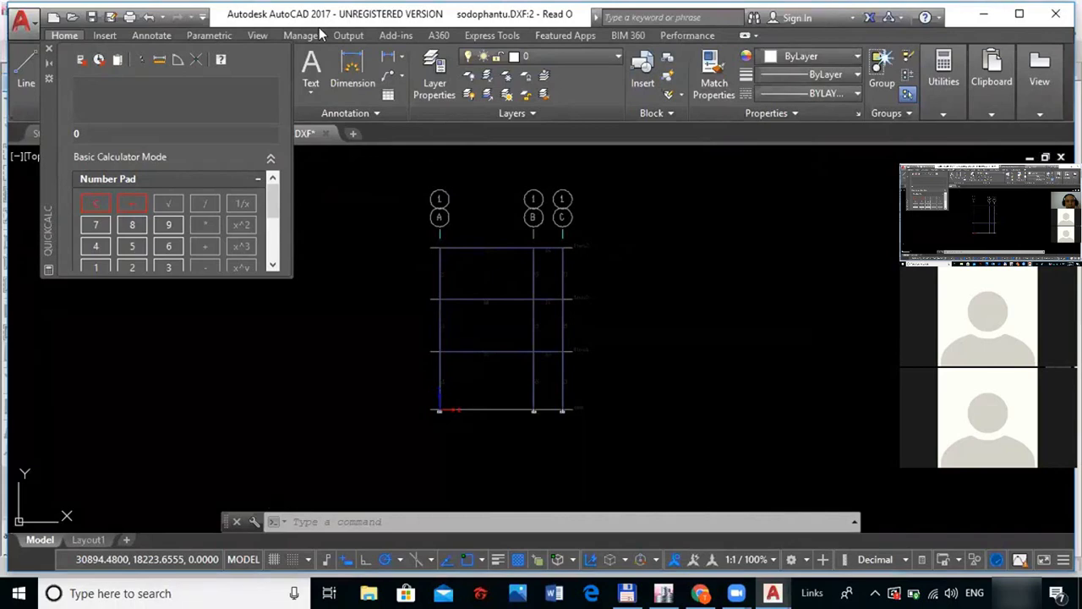
{"action": "double_click", "coordinate": [223, 20]}
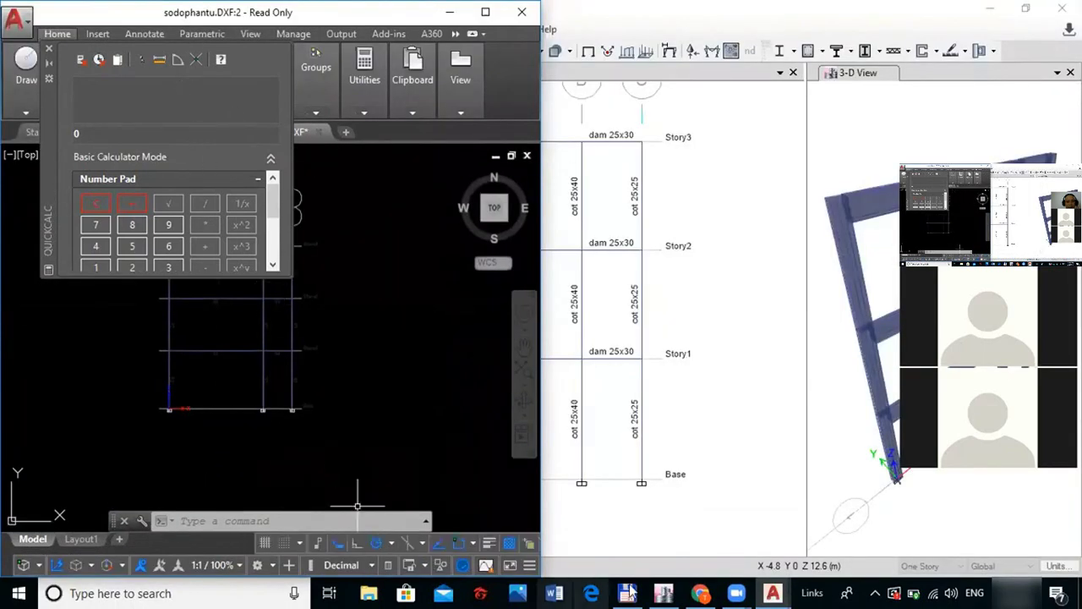
{"action": "mouse_move", "coordinate": [772, 593]}
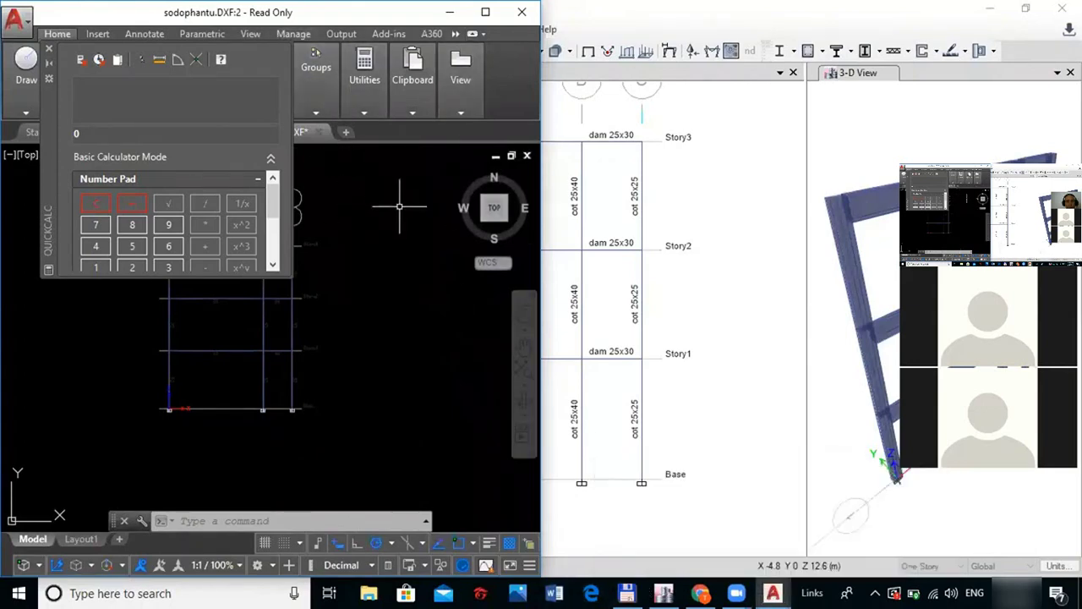
{"action": "left_click", "coordinate": [450, 78]}
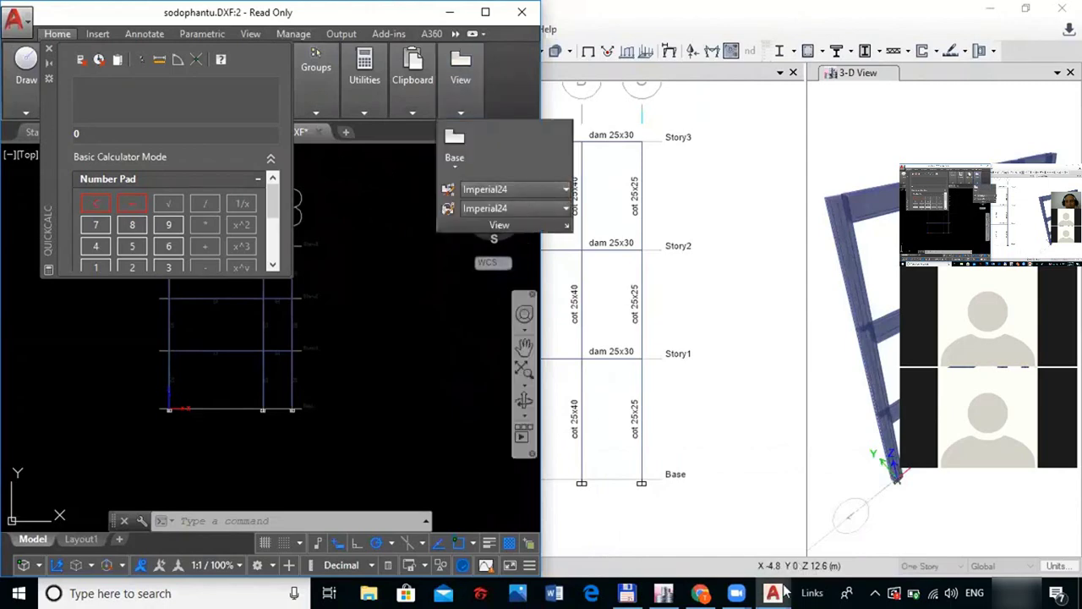
Close all AutoCAD windows without saving the changes to sodophantu.DXF
{"action": "left_click", "coordinate": [664, 593]}
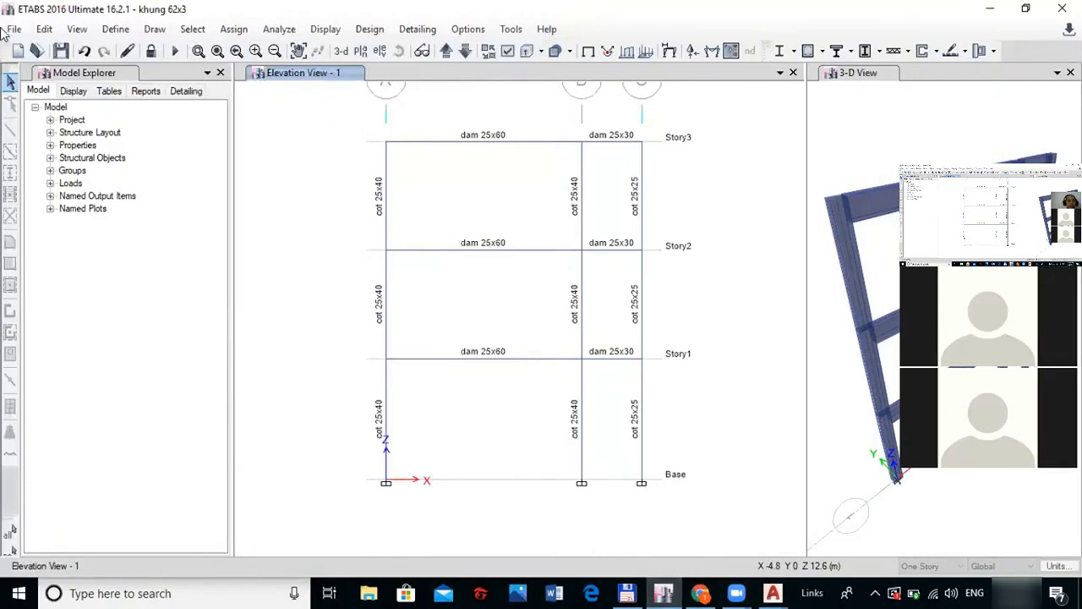
{"action": "left_click", "coordinate": [775, 592]}
{"action": "right_click", "coordinate": [775, 593]}
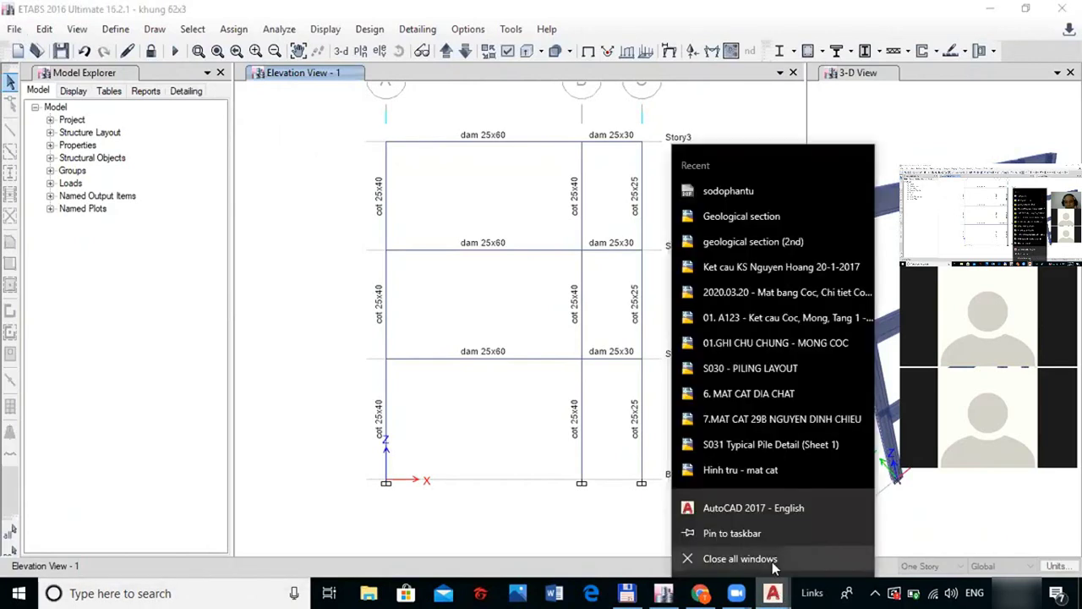
{"action": "left_click", "coordinate": [741, 559]}
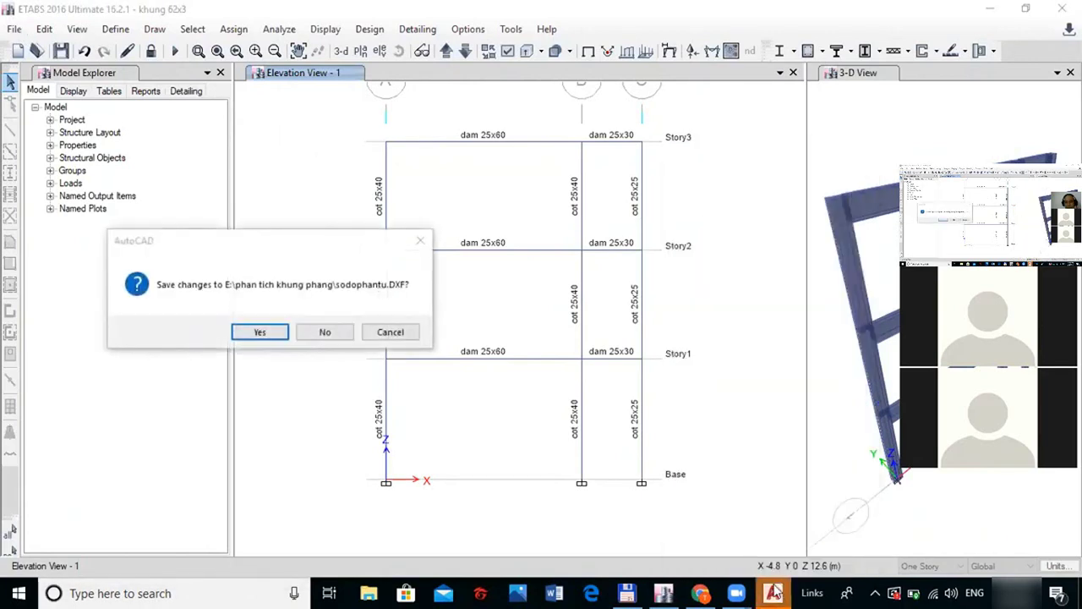
{"action": "mouse_move", "coordinate": [775, 592]}
{"action": "left_click", "coordinate": [325, 332]}
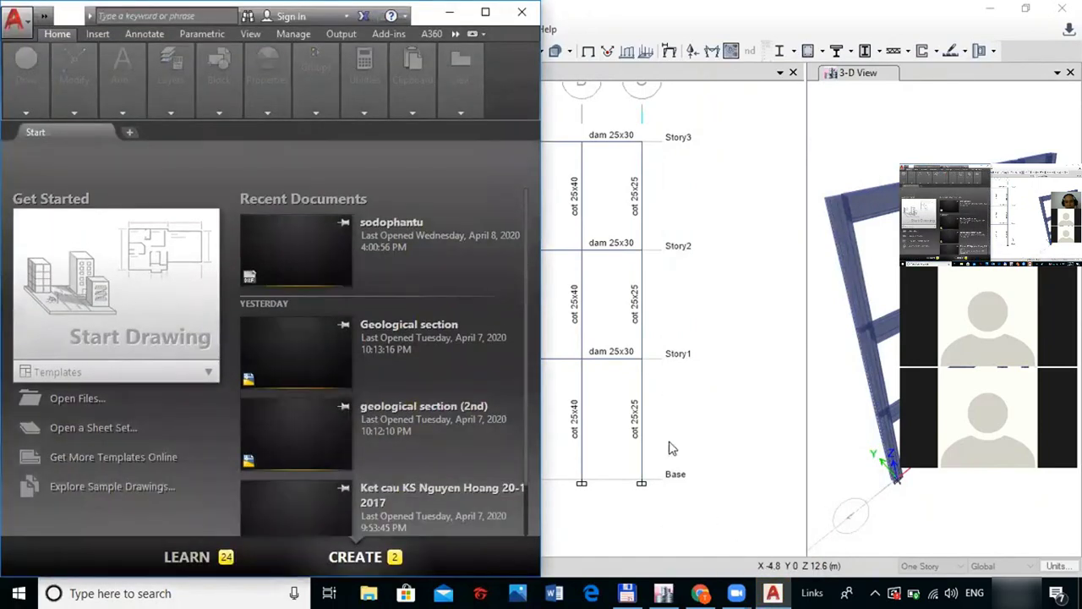
{"action": "right_click", "coordinate": [773, 593]}
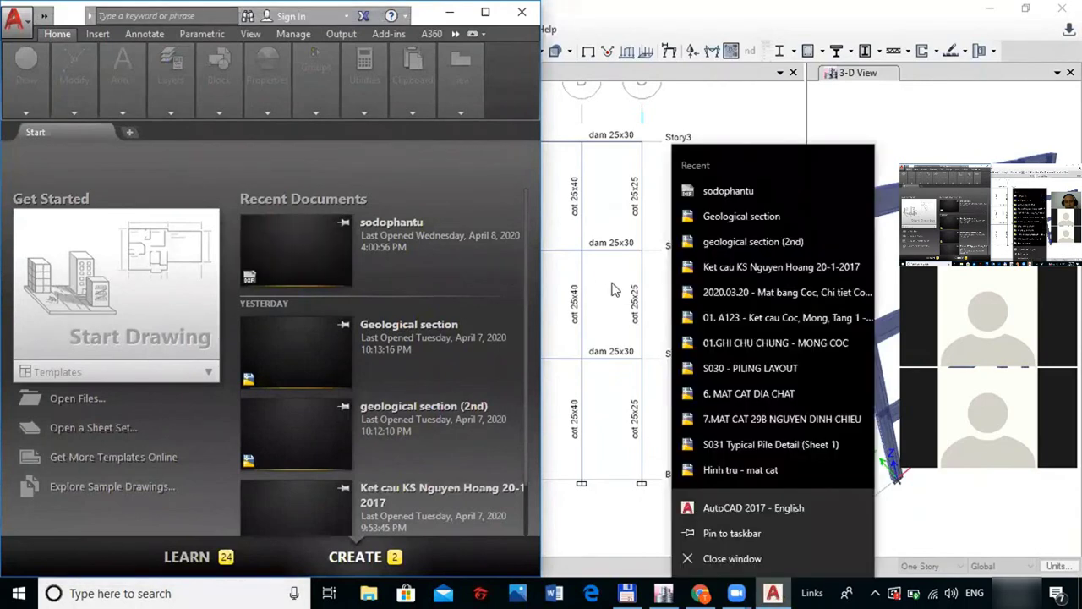
{"action": "left_click", "coordinate": [736, 556]}
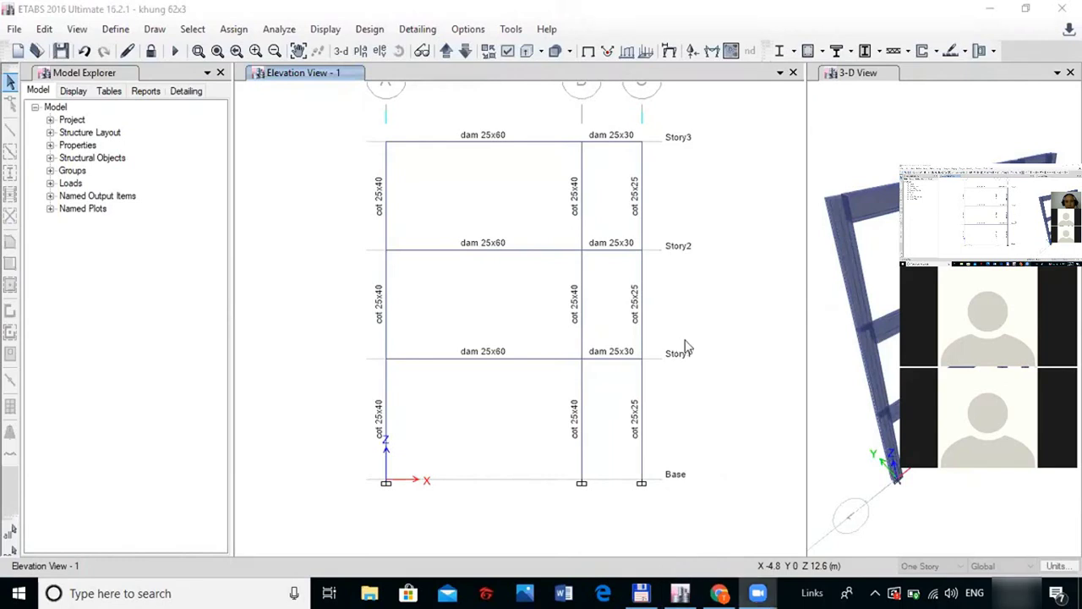
{"action": "key", "text": "alt+Tab"}
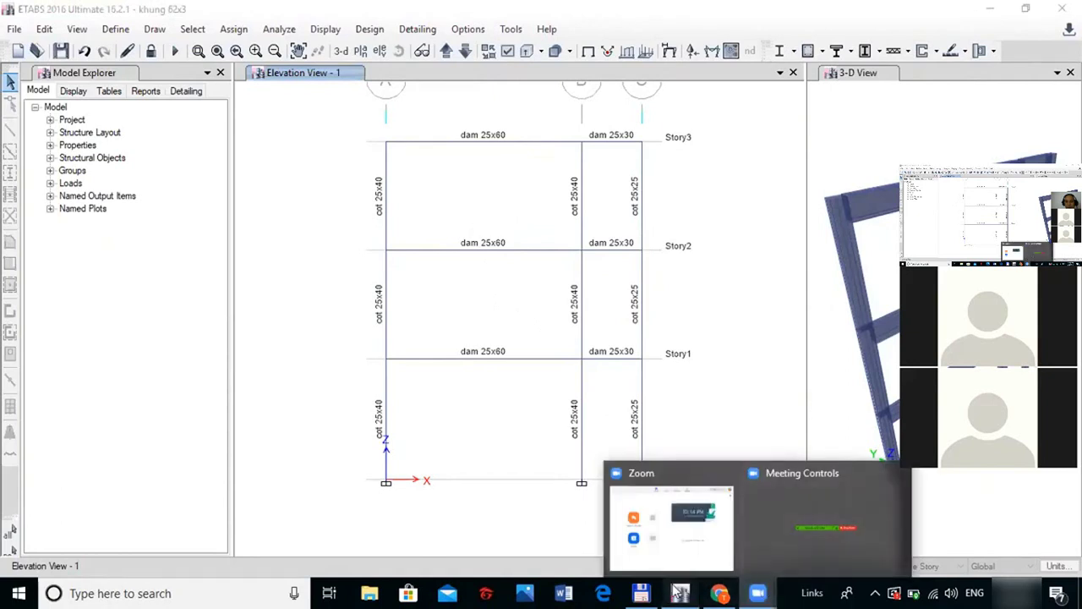
{"action": "left_click", "coordinate": [684, 593]}
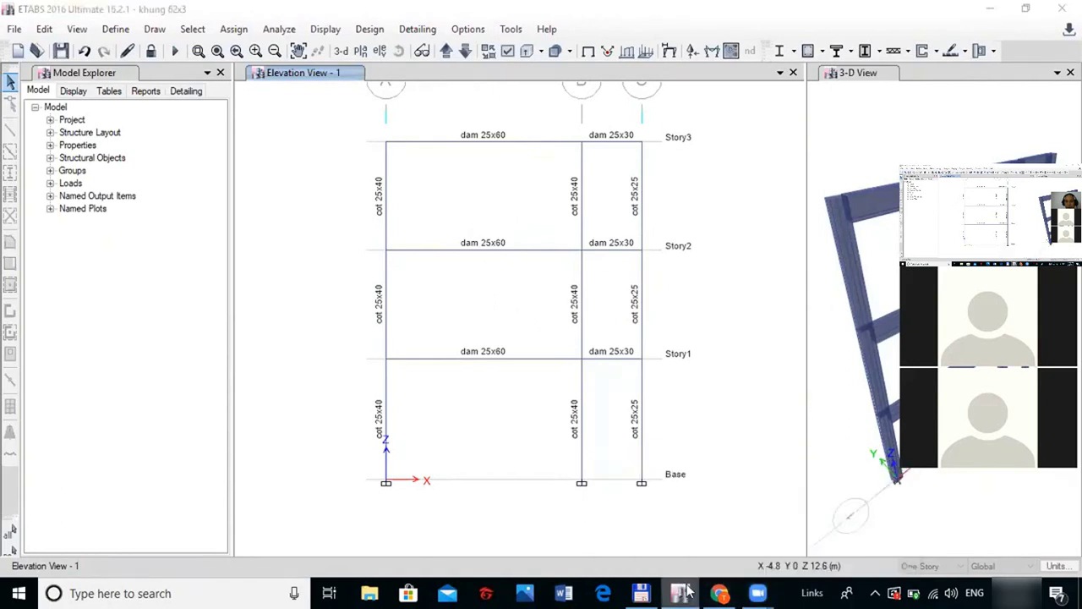
{"action": "right_click", "coordinate": [684, 593]}
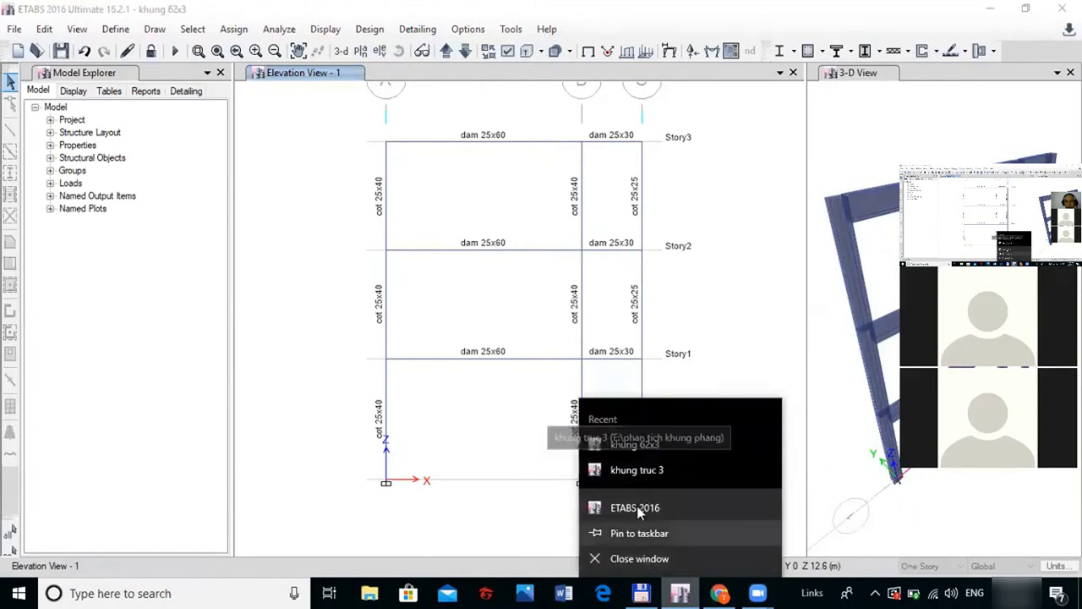
{"action": "left_click", "coordinate": [633, 563]}
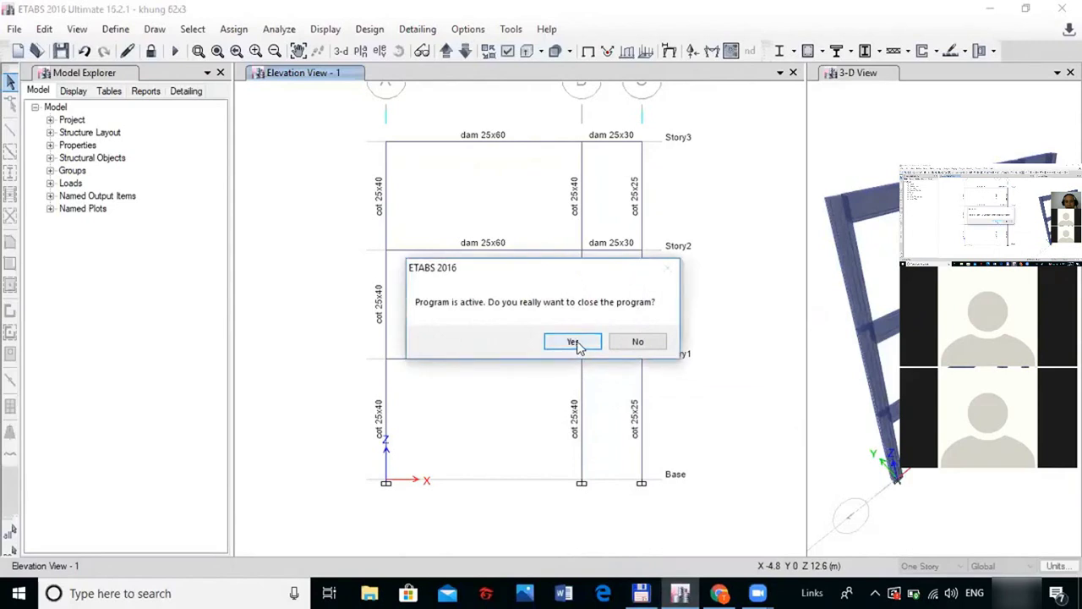
{"action": "left_click", "coordinate": [635, 341]}
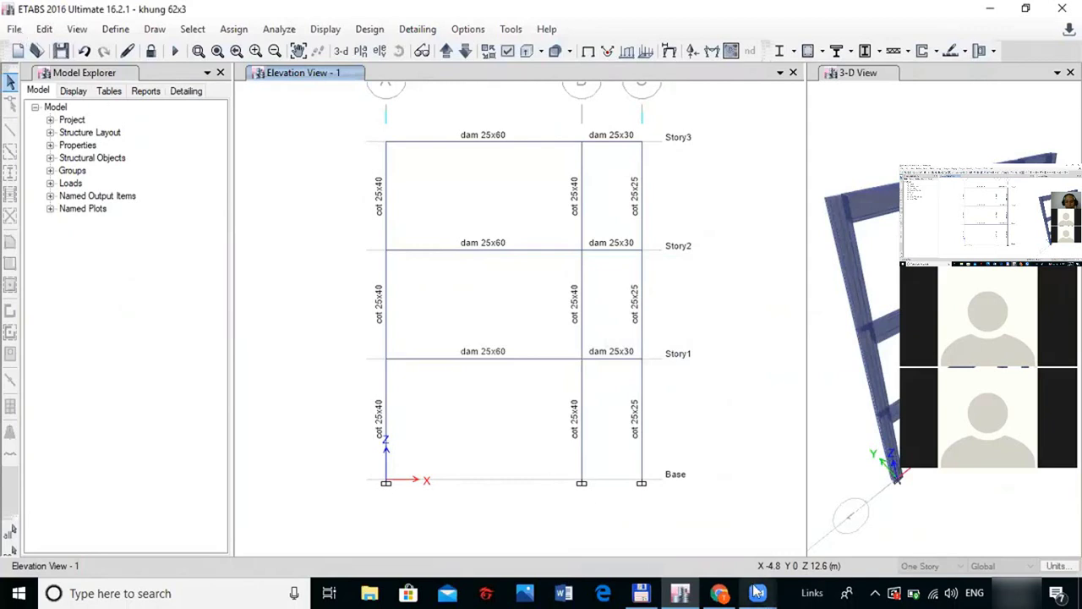
{"action": "left_click", "coordinate": [721, 593]}
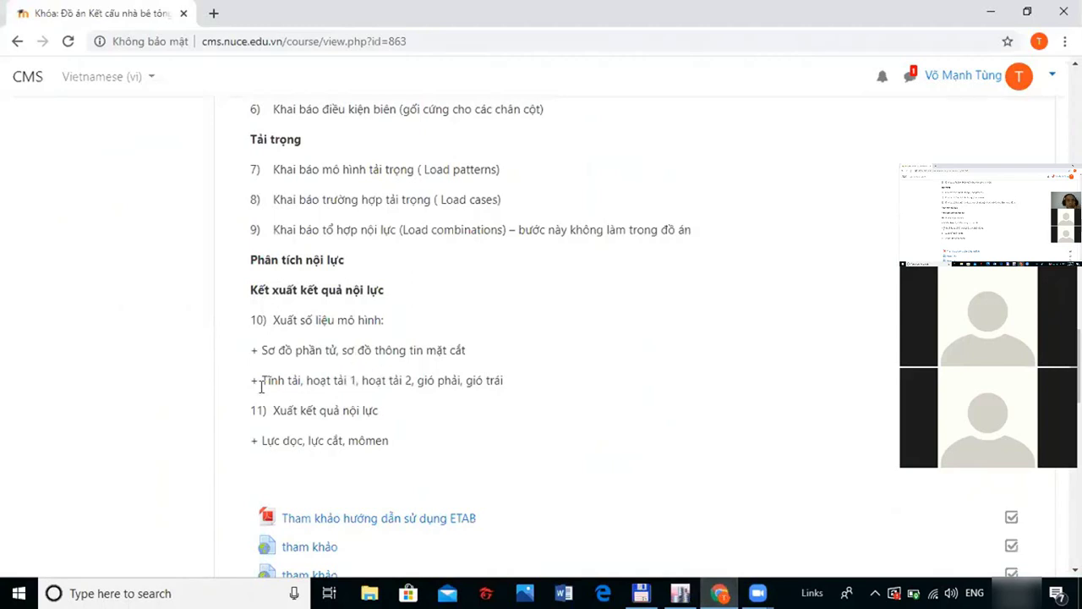
{"action": "left_click", "coordinate": [721, 593]}
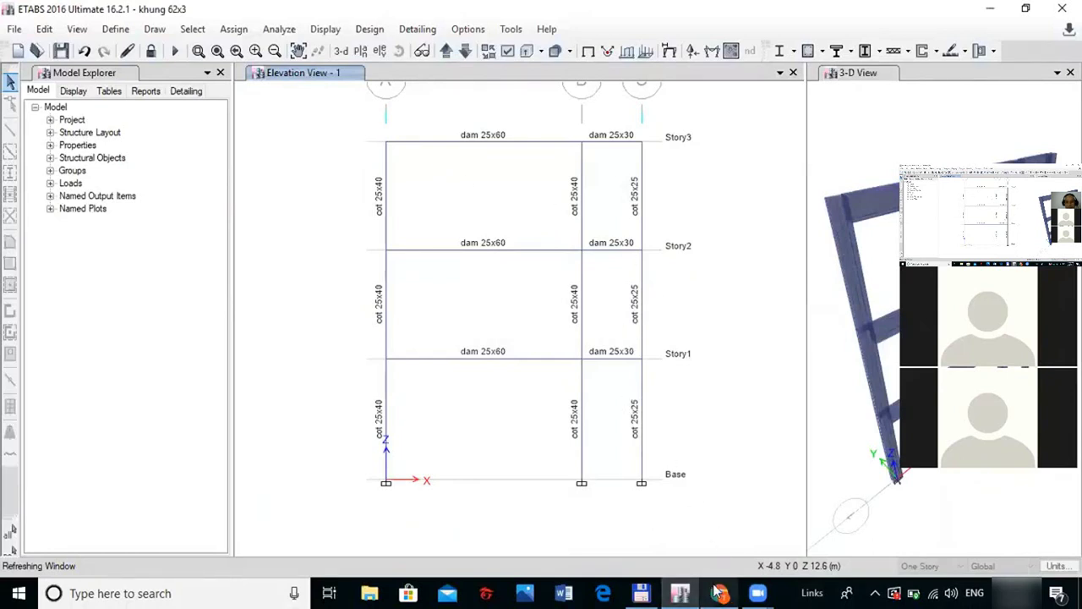
Close ETABS and save the current changes to the khung 62x3 model
{"action": "right_click", "coordinate": [681, 593]}
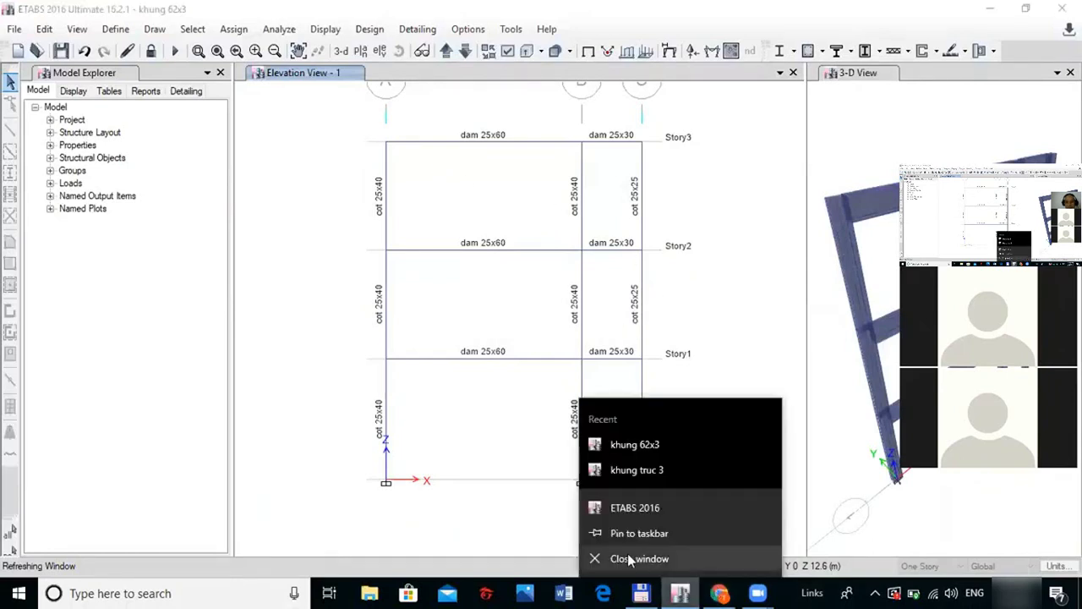
{"action": "left_click", "coordinate": [627, 559]}
{"action": "left_click", "coordinate": [573, 341]}
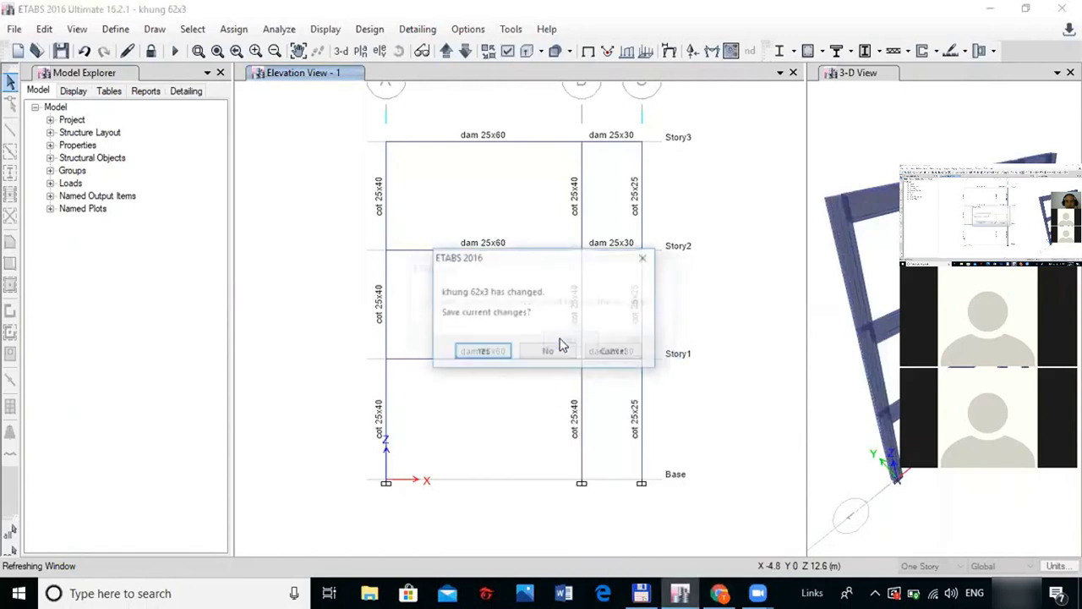
{"action": "left_click", "coordinate": [492, 352]}
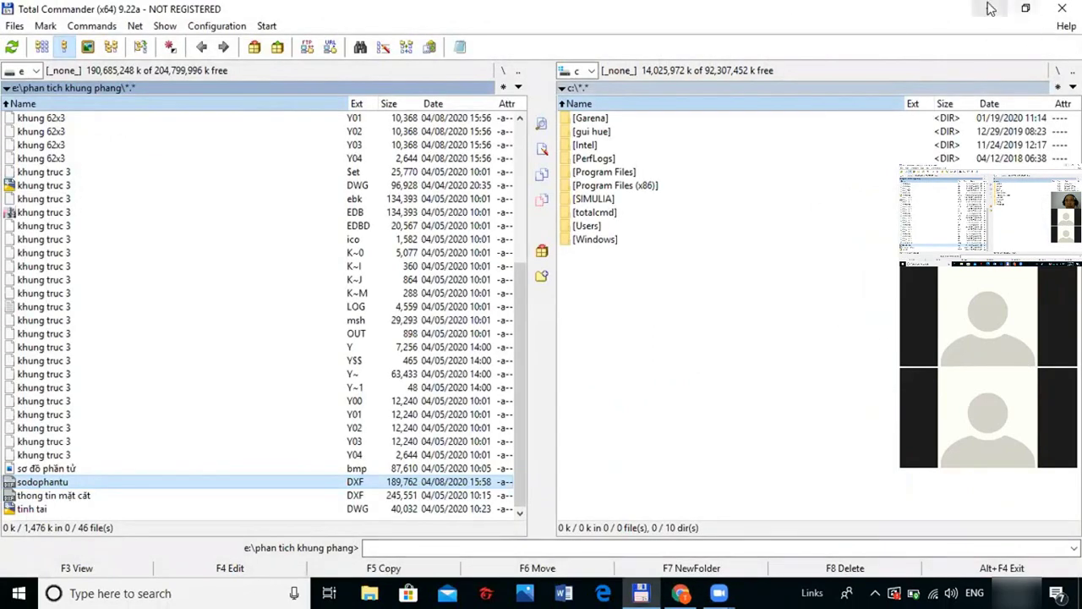
Start ETABS 2016 again from the desktop and reopen the recent model khung 62x3.EDB
{"action": "left_click", "coordinate": [991, 9]}
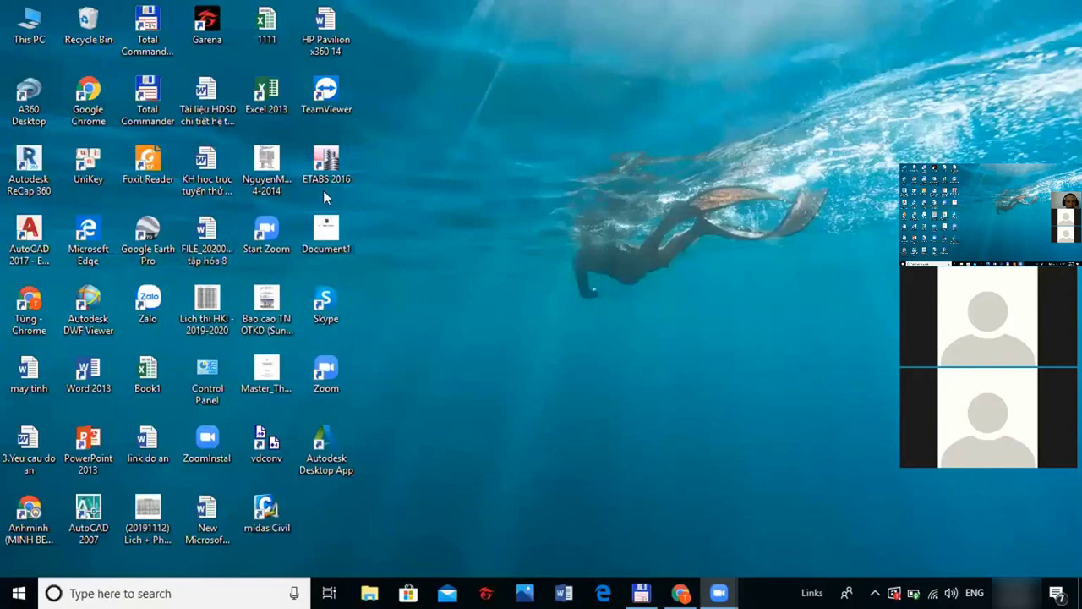
{"action": "double_click", "coordinate": [328, 169]}
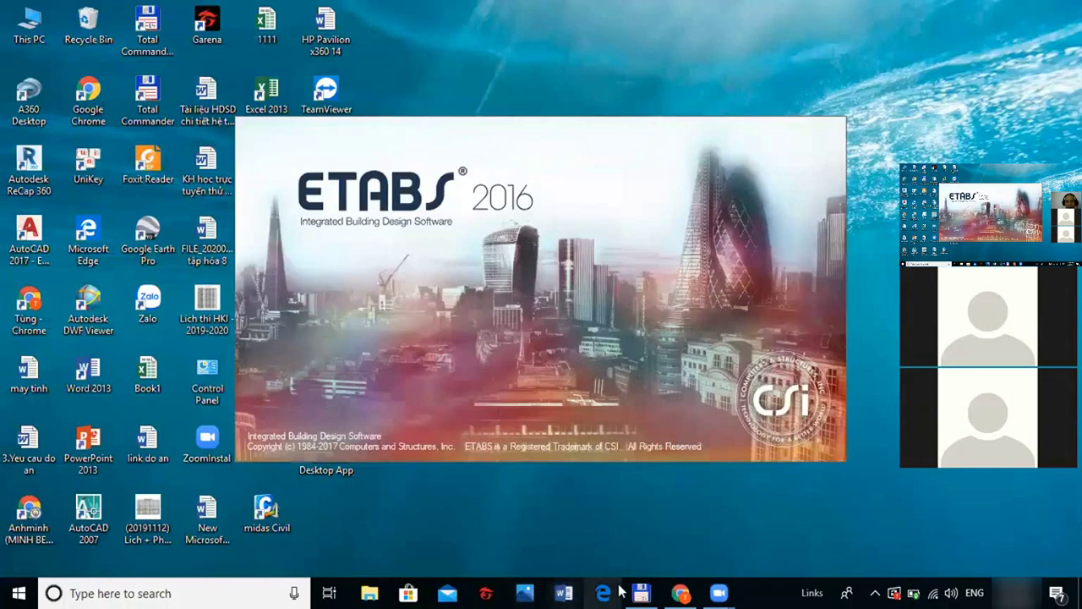
{"action": "mouse_move", "coordinate": [641, 592]}
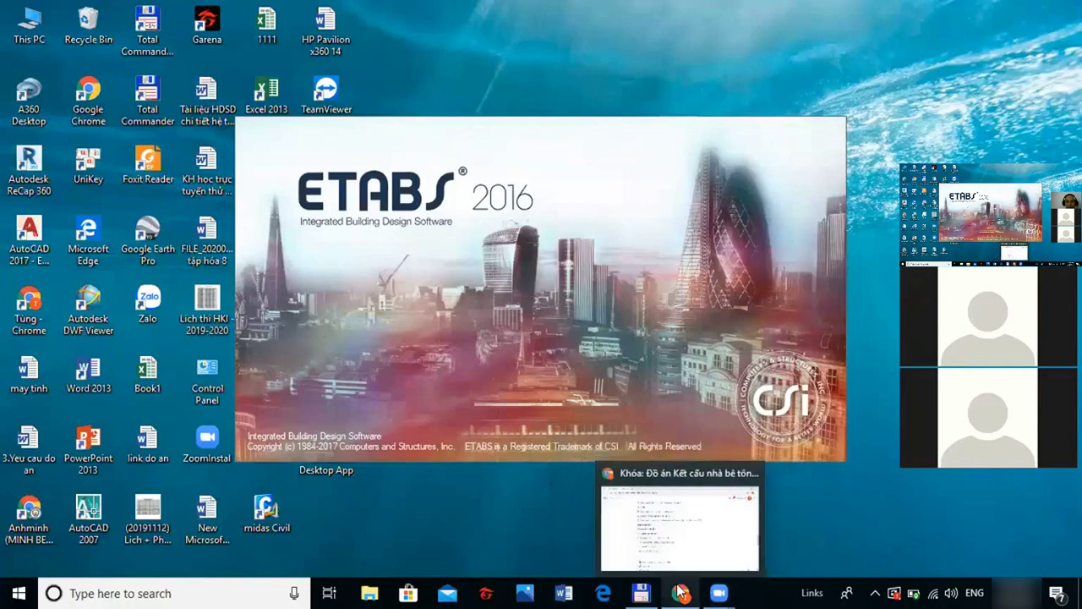
{"action": "mouse_move", "coordinate": [702, 592]}
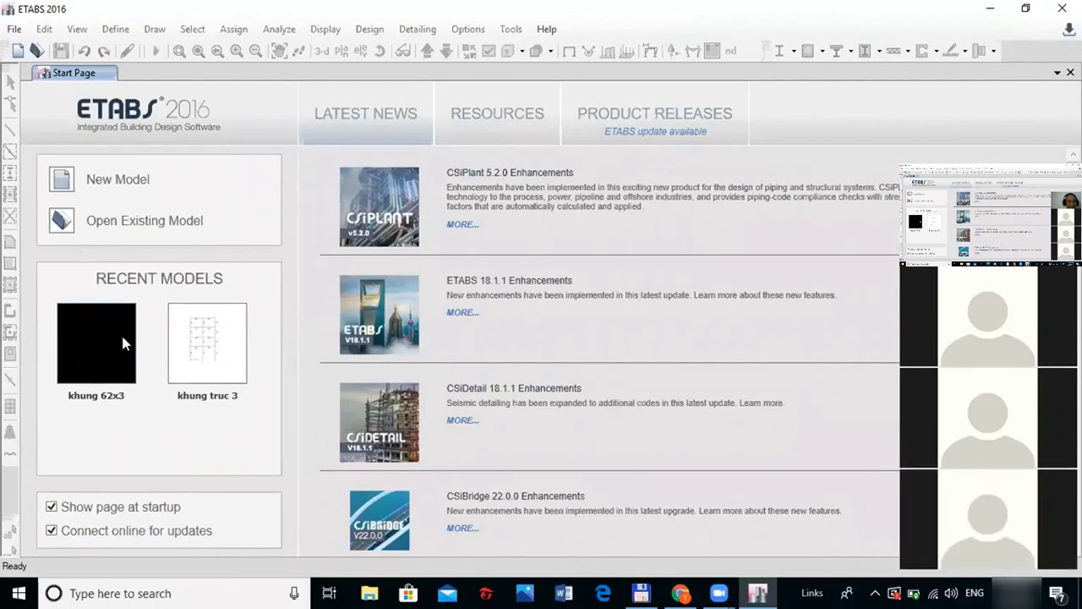
{"action": "left_click", "coordinate": [12, 30]}
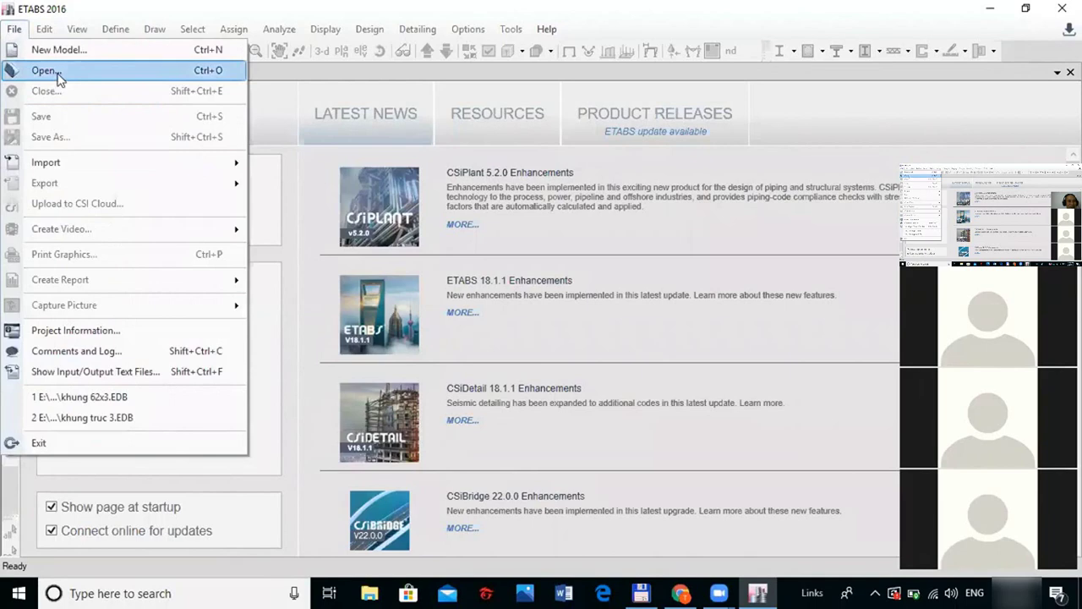
{"action": "left_click", "coordinate": [122, 397]}
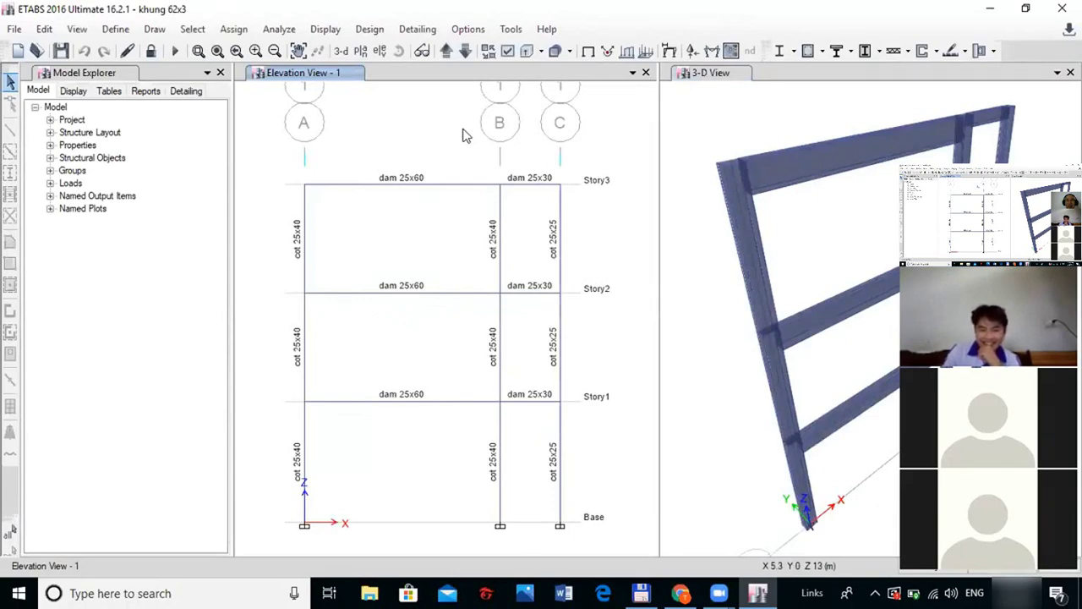
{"action": "scroll", "coordinate": [469, 244], "scroll_direction": "down", "scroll_amount": 3}
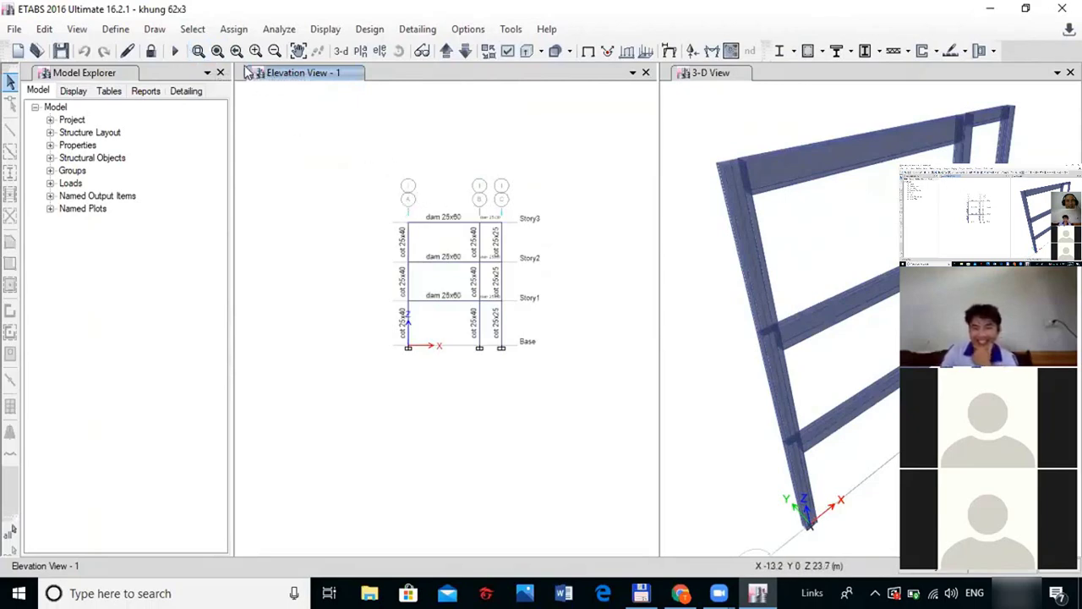
{"action": "left_click", "coordinate": [198, 53]}
{"action": "mouse_move", "coordinate": [380, 203]}
{"action": "left_mouse_down"}
{"action": "mouse_move", "coordinate": [525, 372]}
{"action": "mouse_move", "coordinate": [517, 366]}
{"action": "left_mouse_up"}
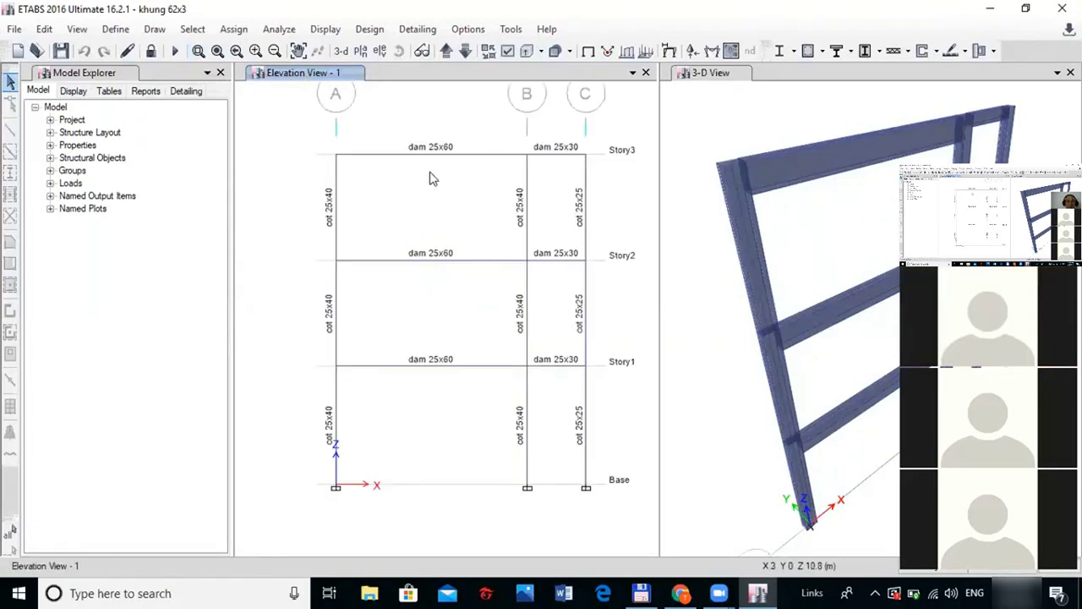
Switch to the course page in Chrome, check which load diagrams must be exported, and return to ETABS
{"action": "left_click", "coordinate": [326, 30]}
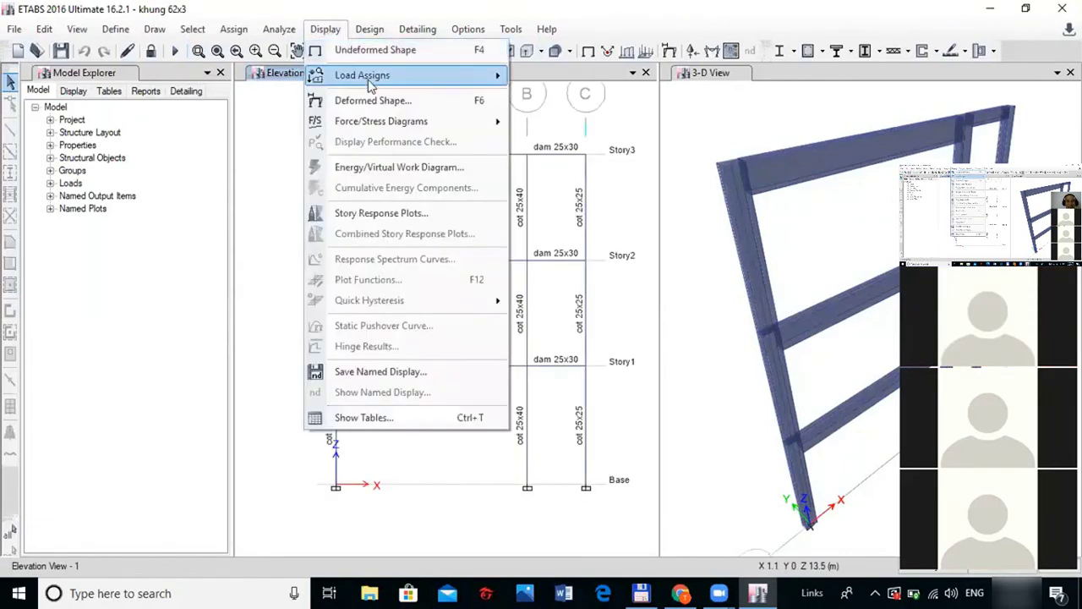
{"action": "mouse_move", "coordinate": [372, 82]}
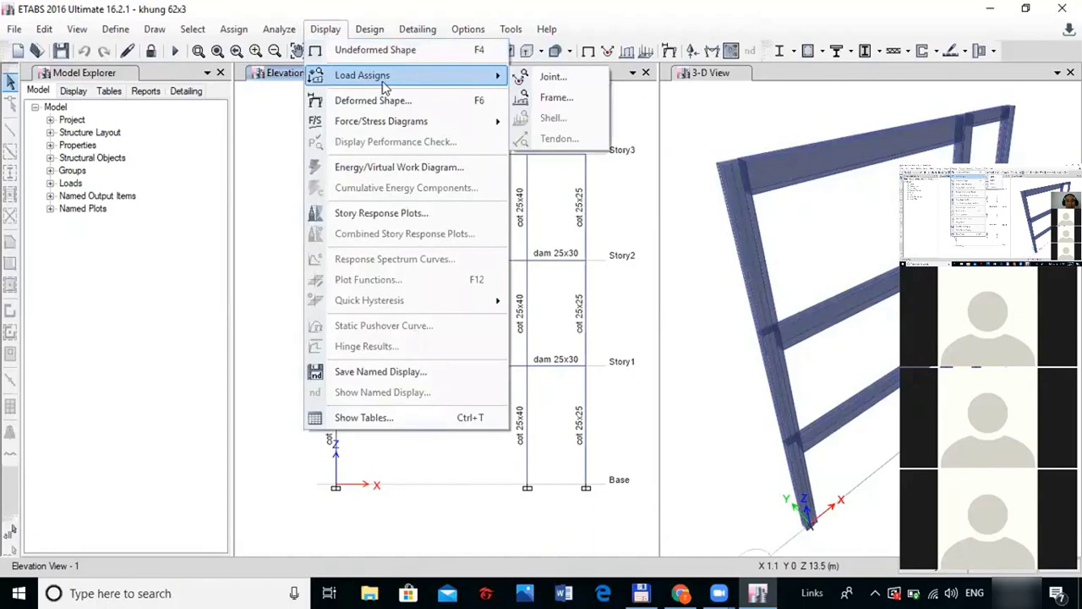
{"action": "left_click", "coordinate": [286, 155]}
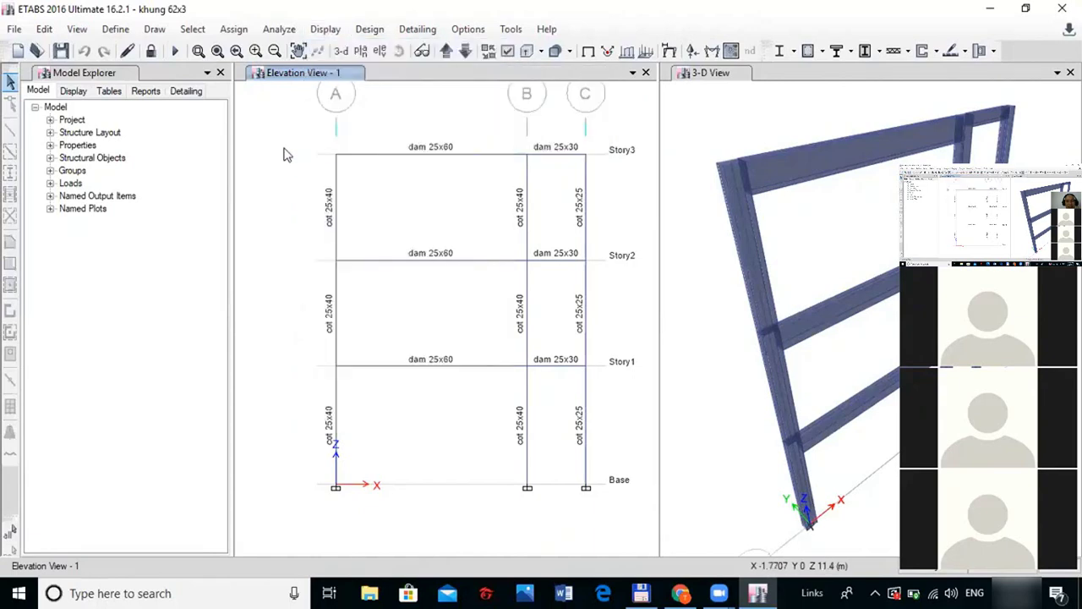
{"action": "left_click", "coordinate": [682, 593]}
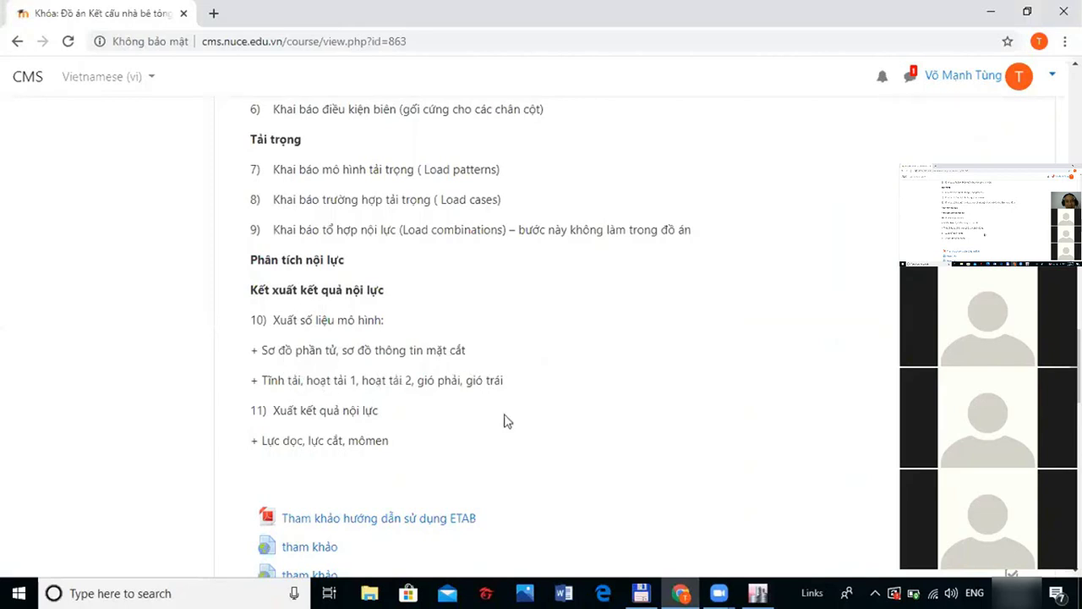
{"action": "left_click", "coordinate": [757, 593]}
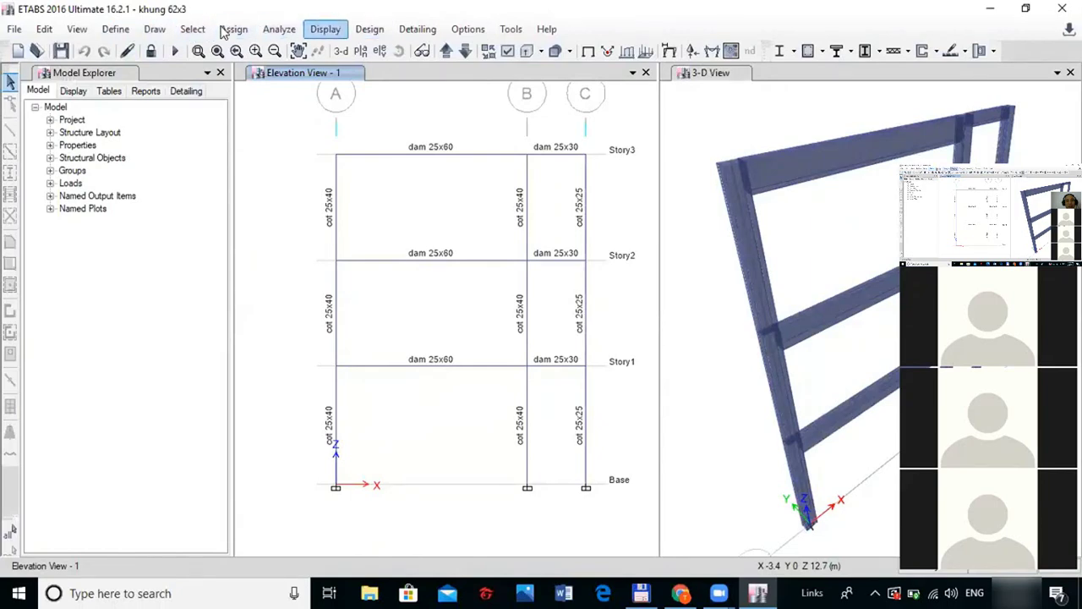
Display the frame span loads of load pattern TT in the elevation view, including joint loads and loading values
{"action": "left_click", "coordinate": [325, 29]}
{"action": "mouse_move", "coordinate": [367, 83]}
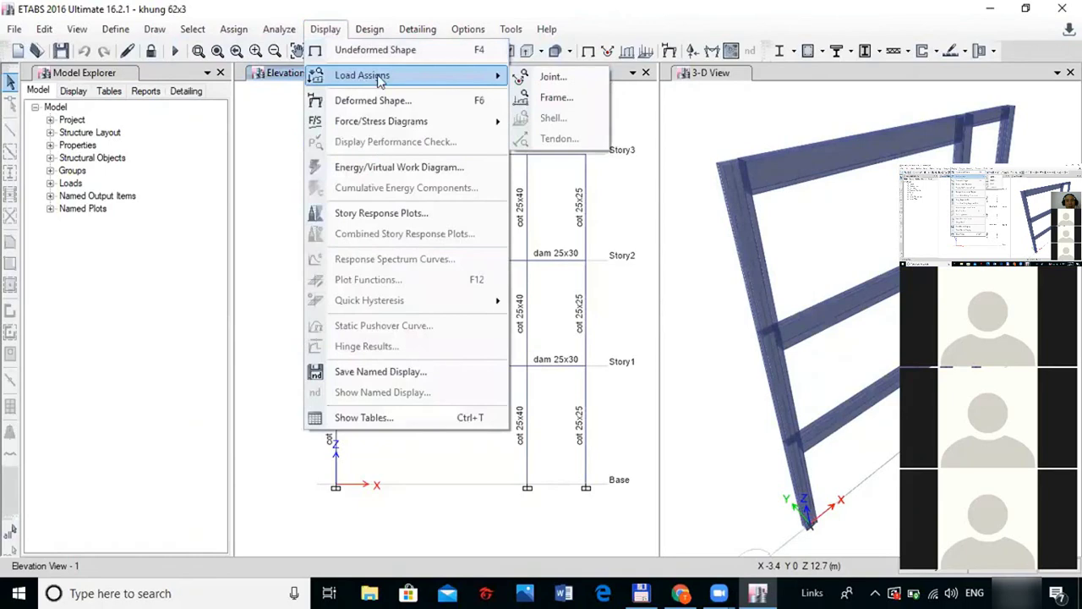
{"action": "left_click", "coordinate": [554, 98]}
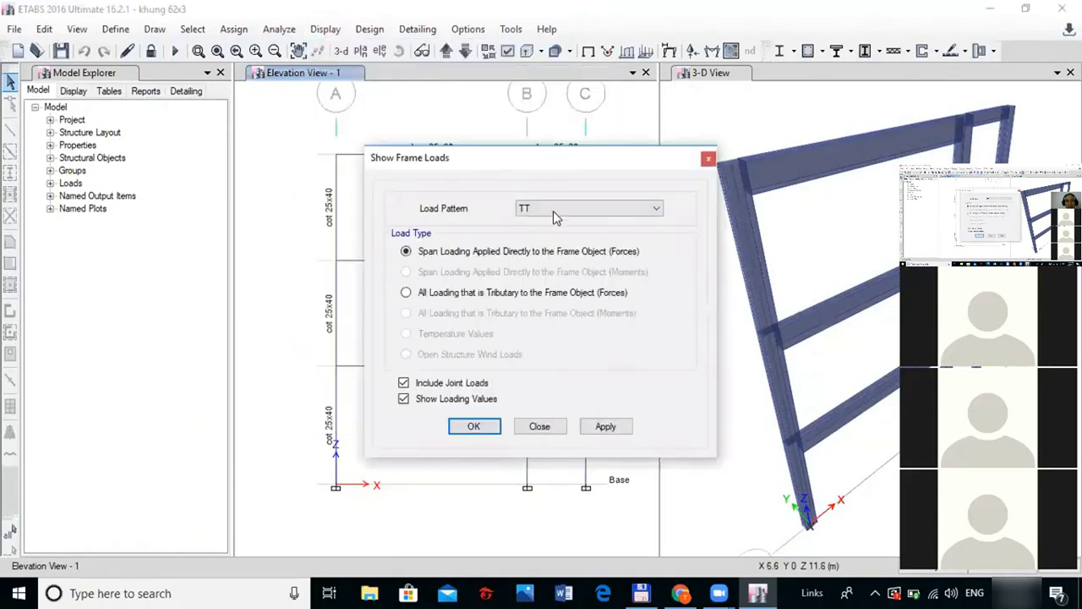
{"action": "left_click", "coordinate": [599, 427]}
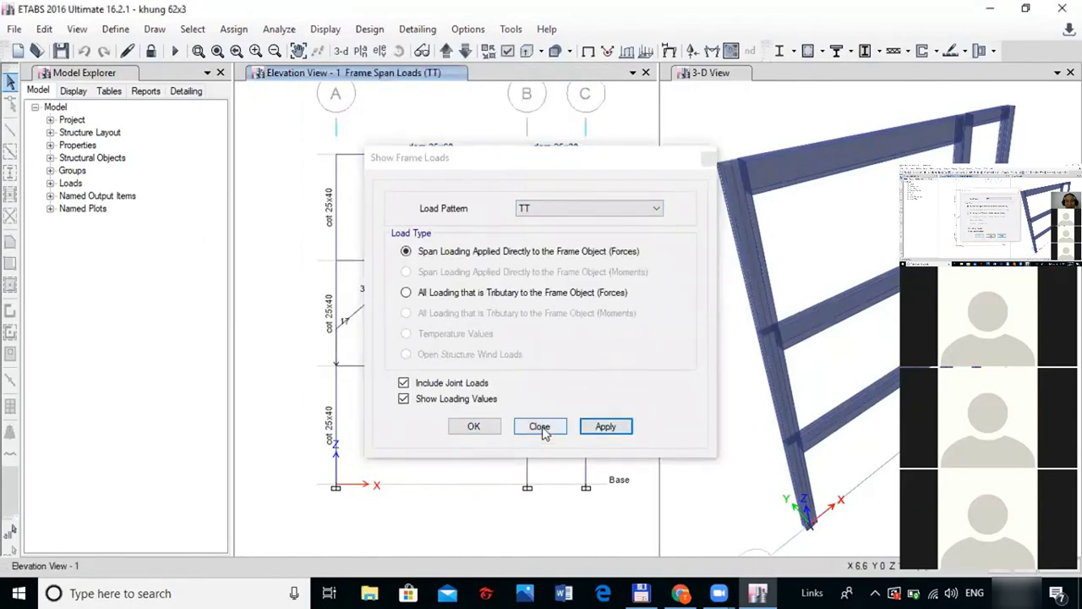
{"action": "left_click", "coordinate": [474, 428]}
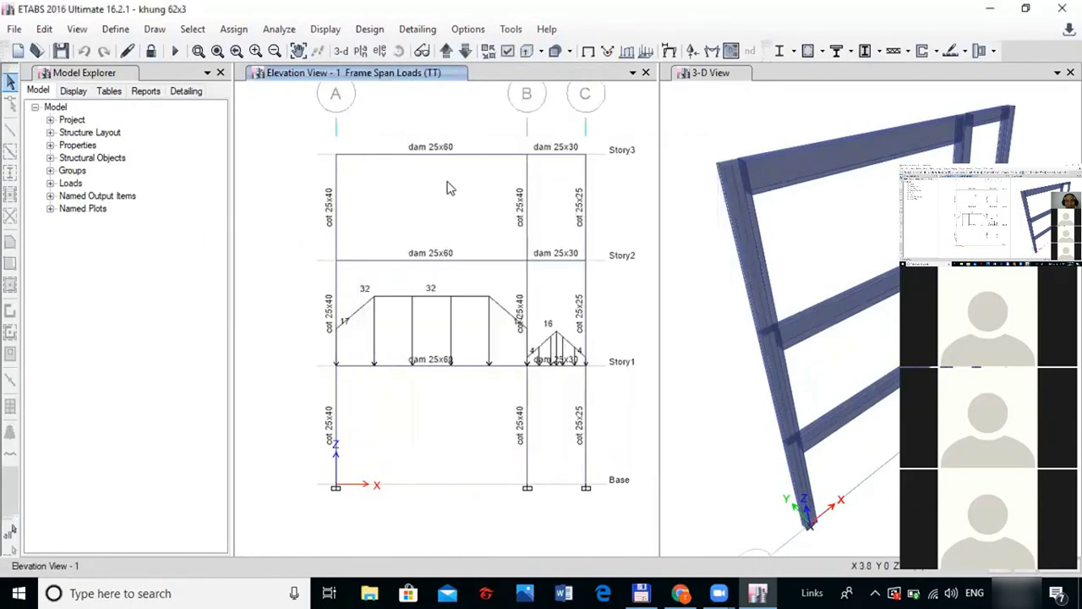
Turn off the frame section labels in the elevation view of the TT span loads
{"action": "left_click", "coordinate": [507, 51]}
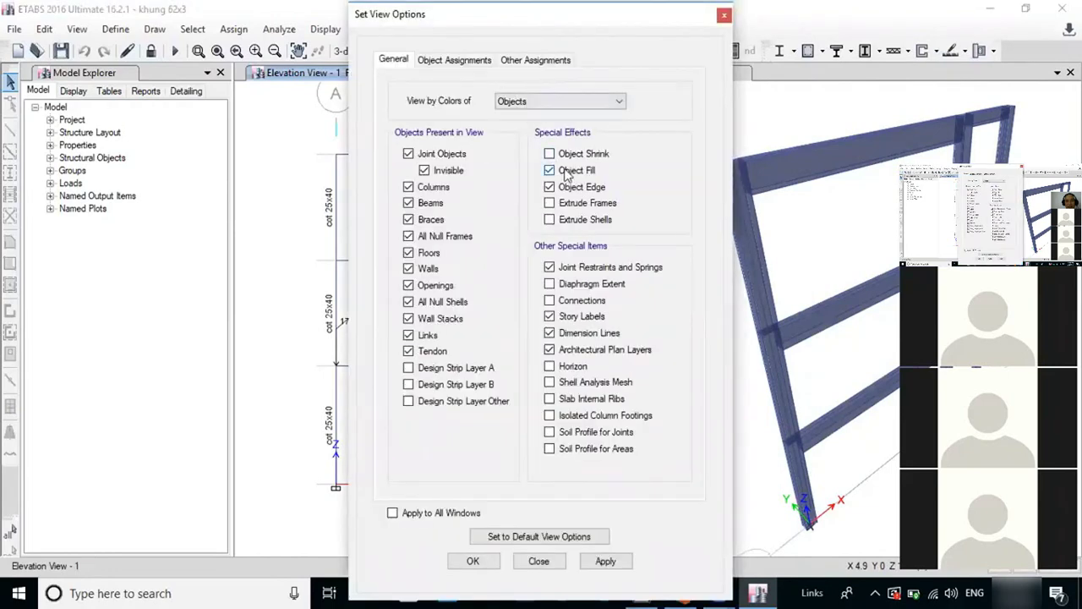
{"action": "left_click", "coordinate": [453, 60]}
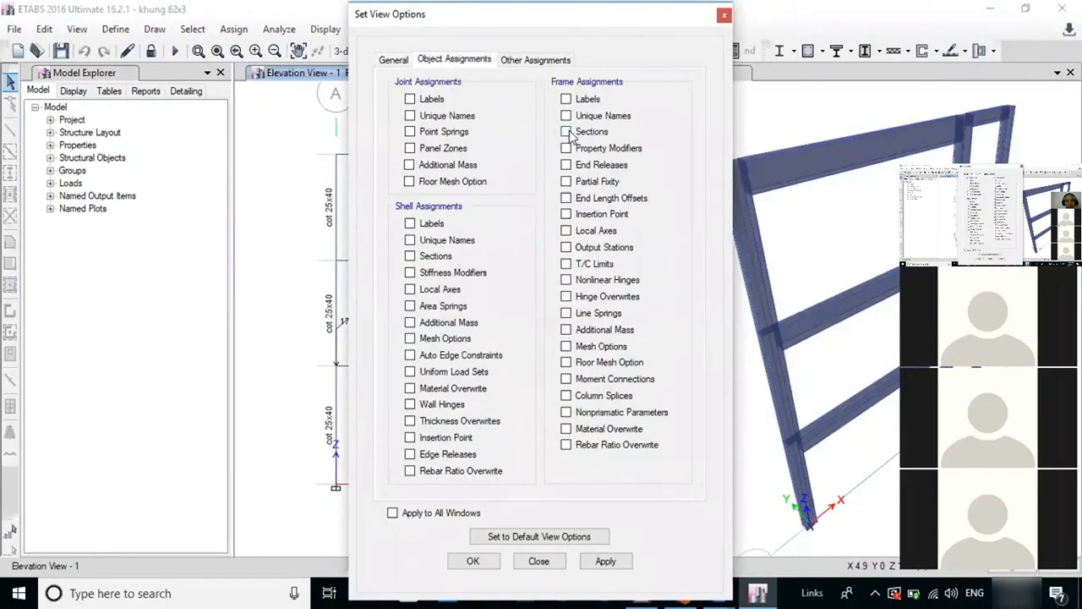
{"action": "left_click", "coordinate": [604, 560]}
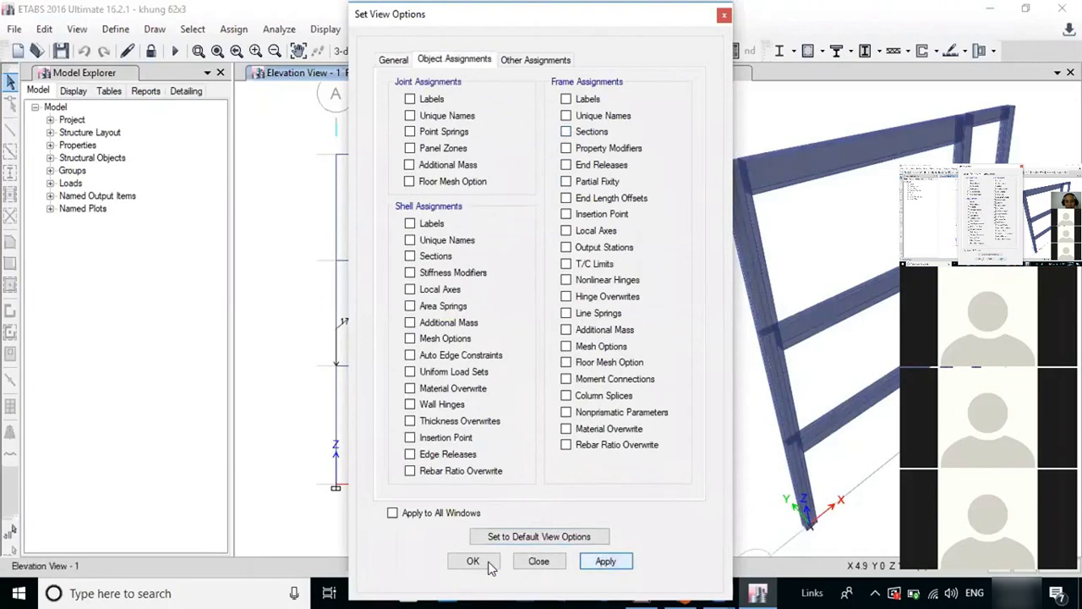
{"action": "left_click", "coordinate": [473, 562]}
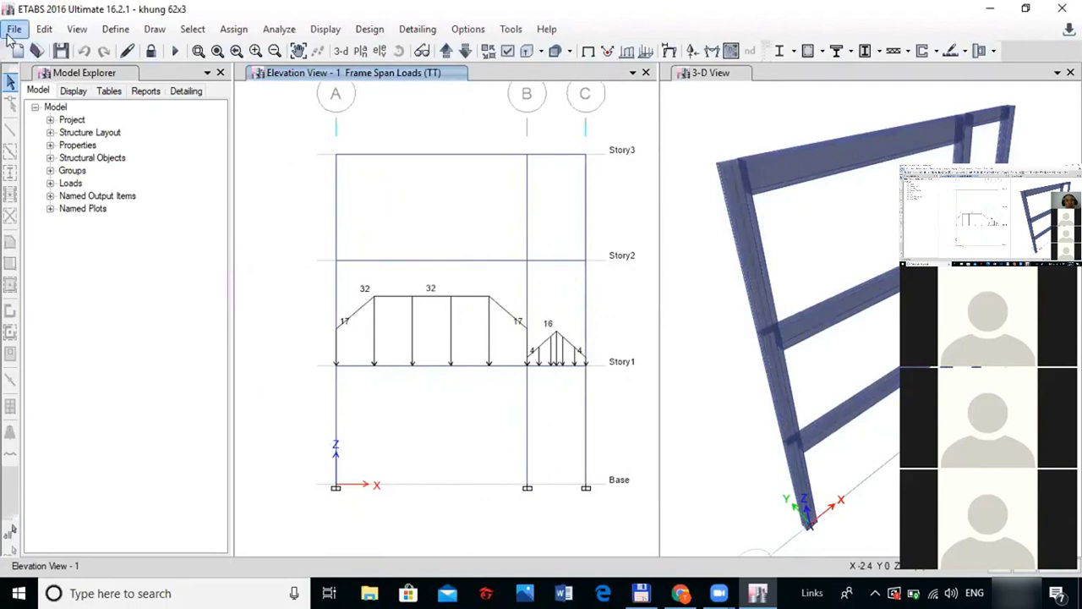
{"action": "left_click", "coordinate": [13, 29]}
{"action": "mouse_move", "coordinate": [147, 311]}
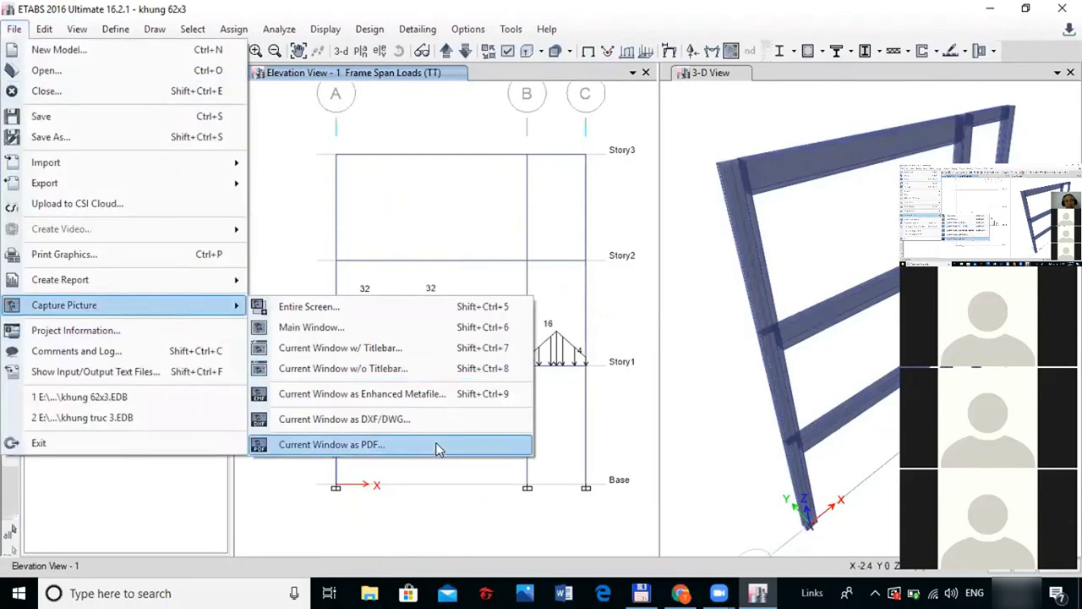
{"action": "left_click", "coordinate": [440, 133]}
{"action": "left_click_drag", "start_coordinate": [440, 133], "coordinate": [390, 163]}
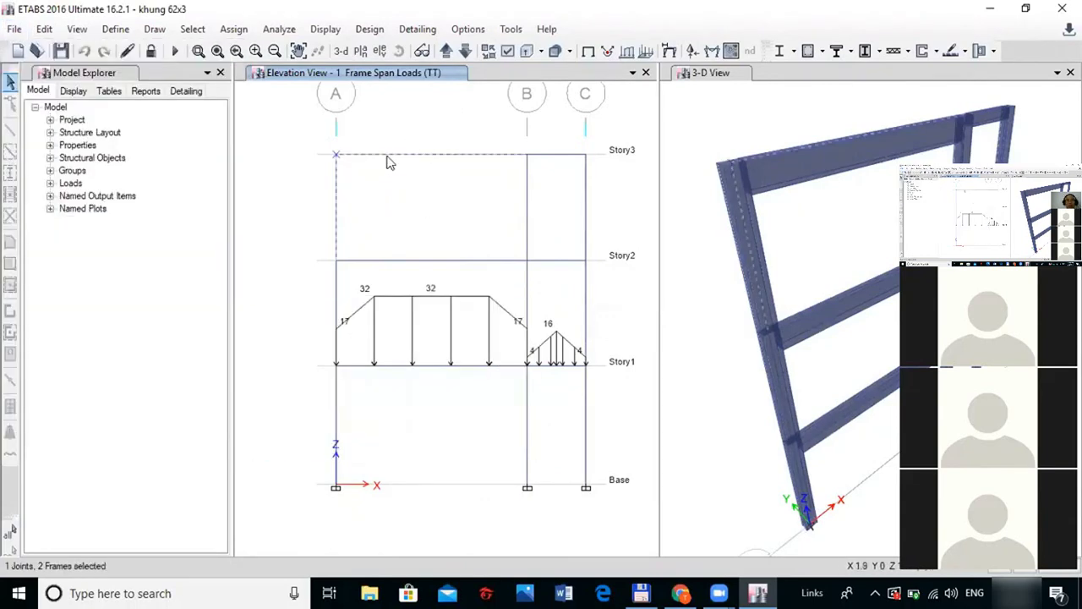
{"action": "left_click", "coordinate": [335, 175]}
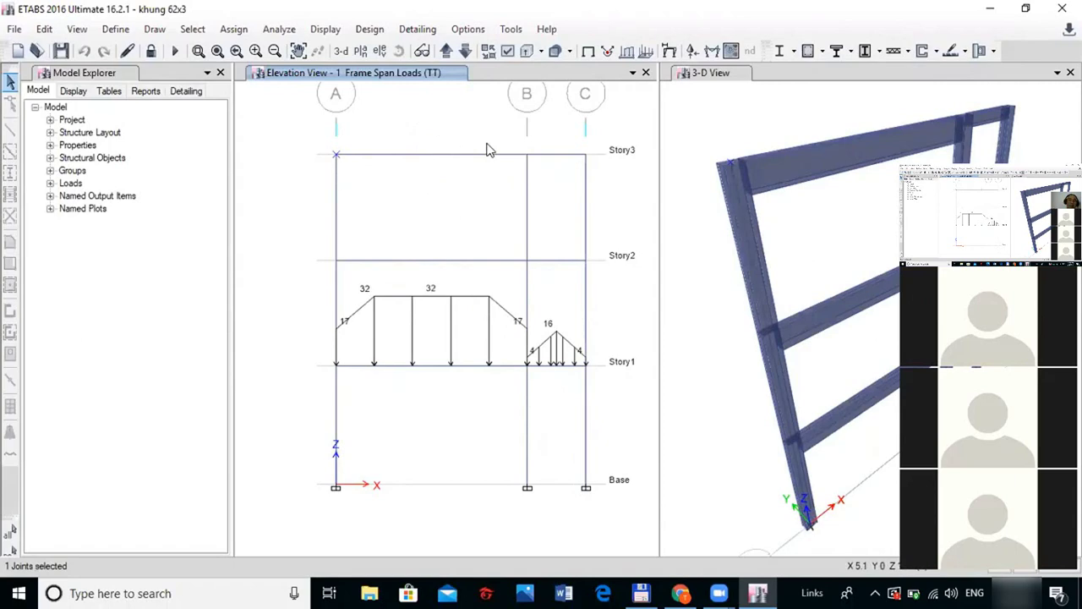
Check the required force results on the Chrome course page, then in ETABS display load case Tinhtai's Moment 3-3 diagram unfilled with values at controlling stations
{"action": "left_click", "coordinate": [681, 593]}
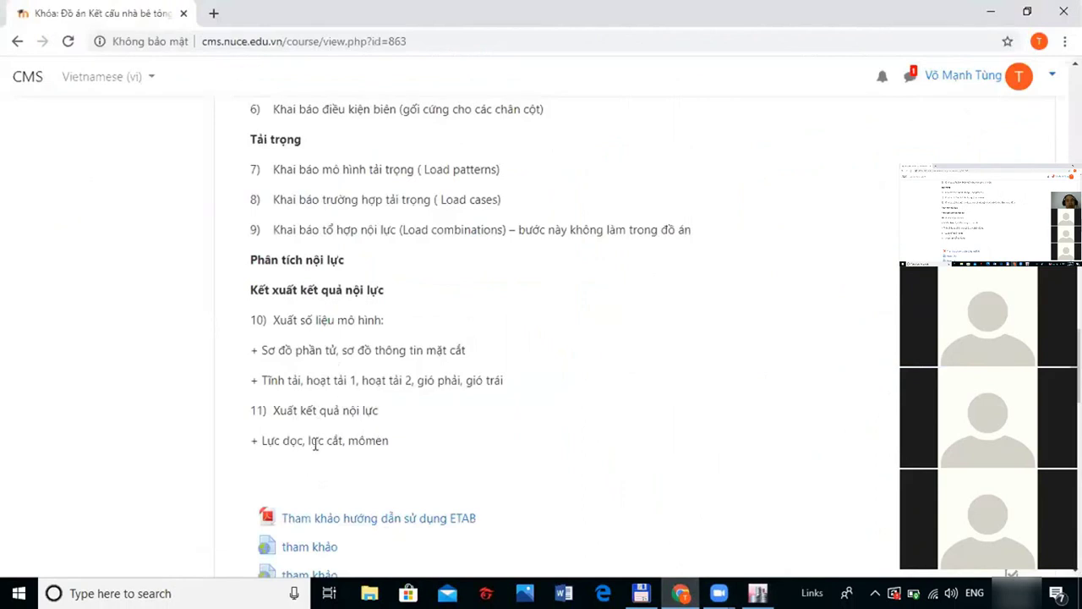
{"action": "left_click", "coordinate": [757, 593]}
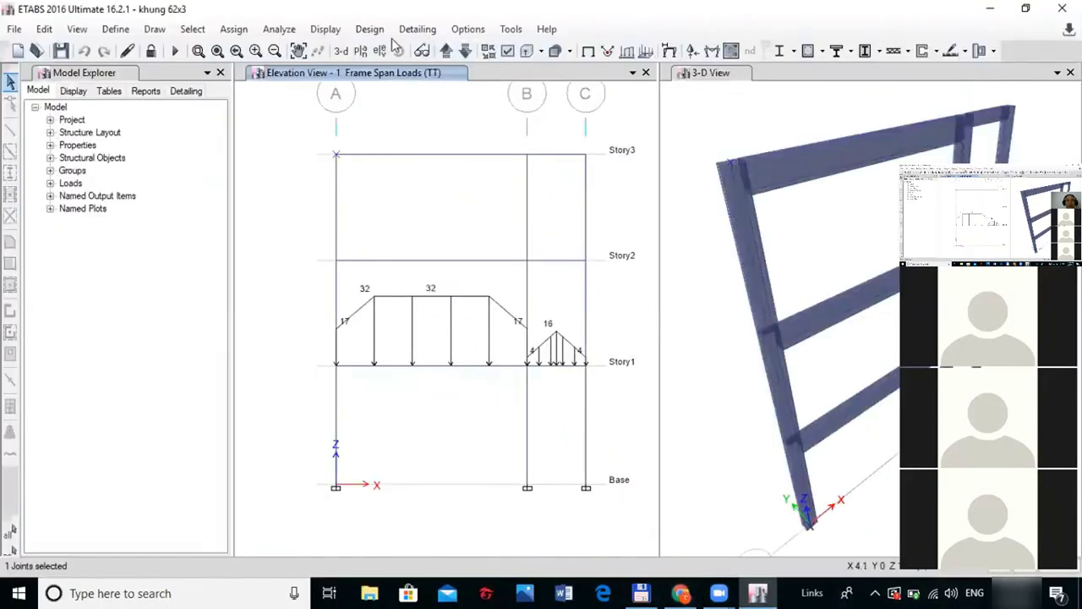
{"action": "left_click", "coordinate": [326, 29]}
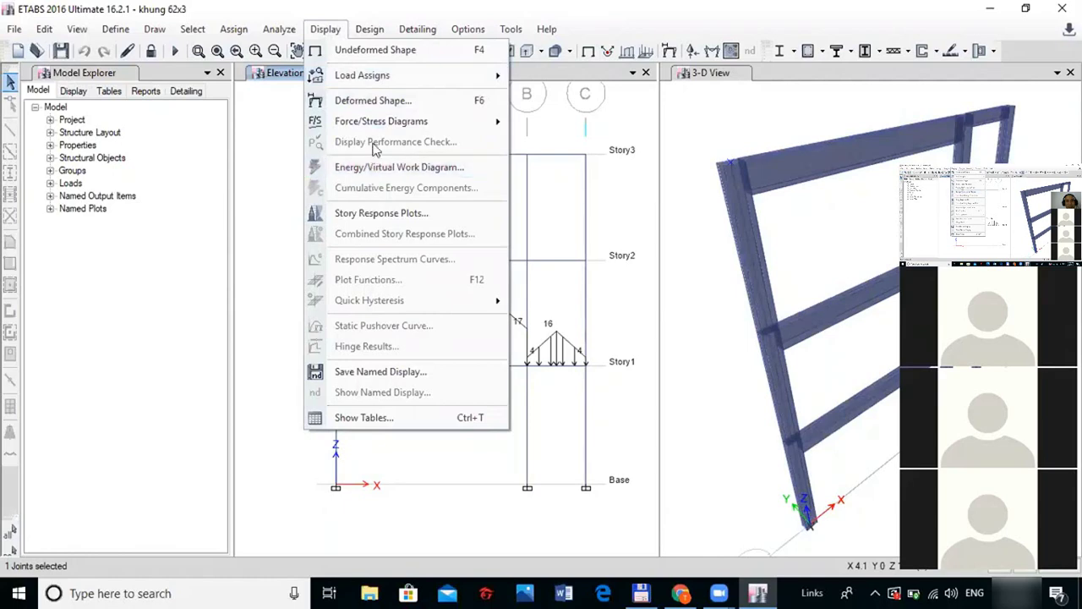
{"action": "mouse_move", "coordinate": [382, 125]}
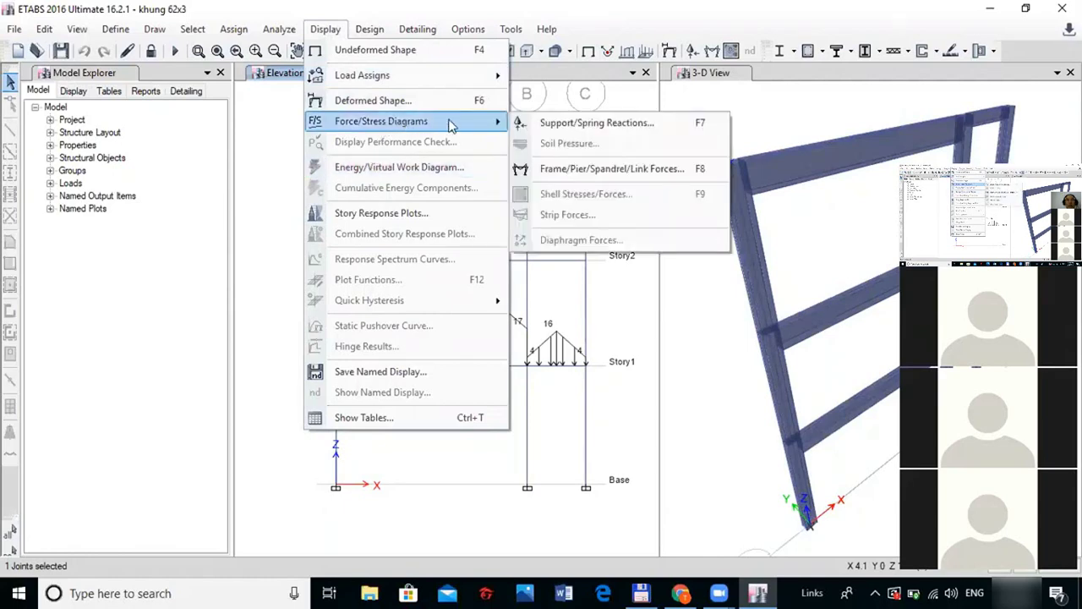
{"action": "left_click", "coordinate": [595, 171]}
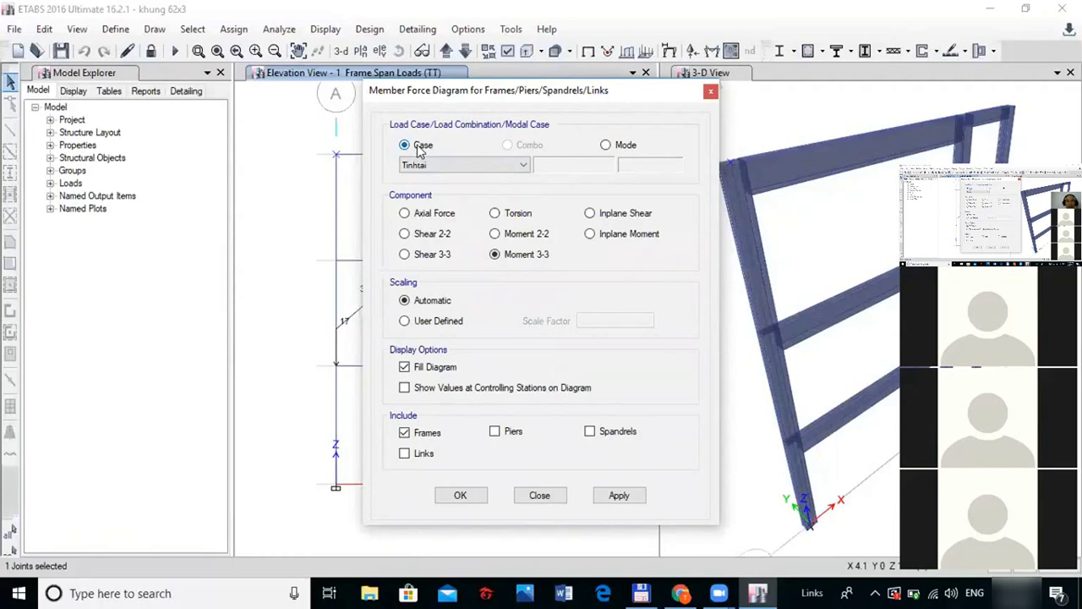
{"action": "left_click", "coordinate": [427, 165]}
{"action": "left_click", "coordinate": [428, 179]}
{"action": "left_click", "coordinate": [431, 369]}
{"action": "left_click", "coordinate": [619, 496]}
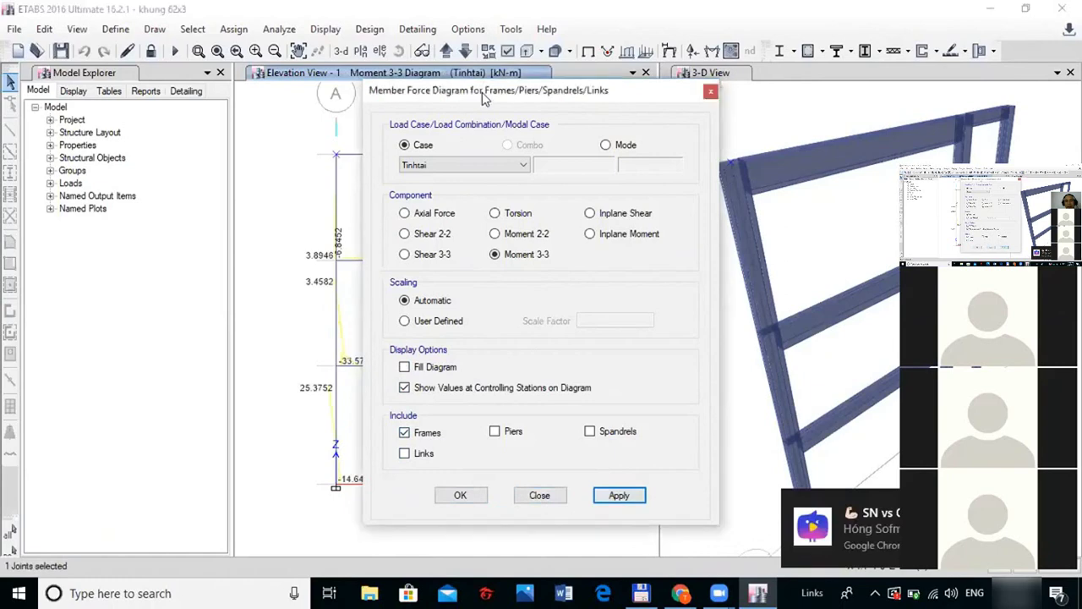
Examine the Tinhtai Moment 3-3 diagram over the whole frame elevation, then close the member force settings
{"action": "left_click_drag", "start_coordinate": [484, 97], "coordinate": [83, 176]}
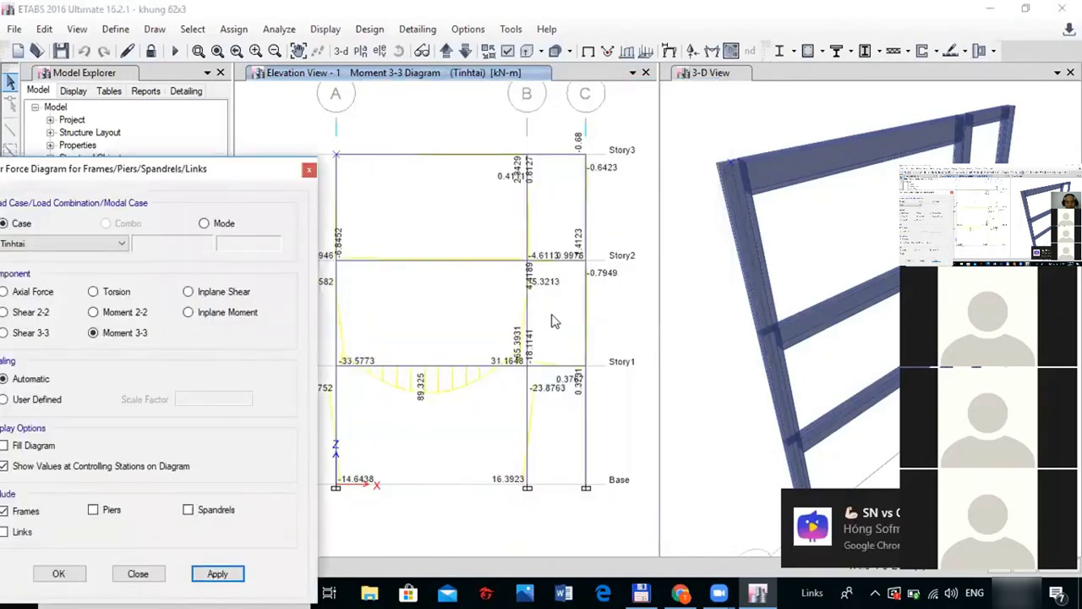
{"action": "left_click", "coordinate": [488, 363]}
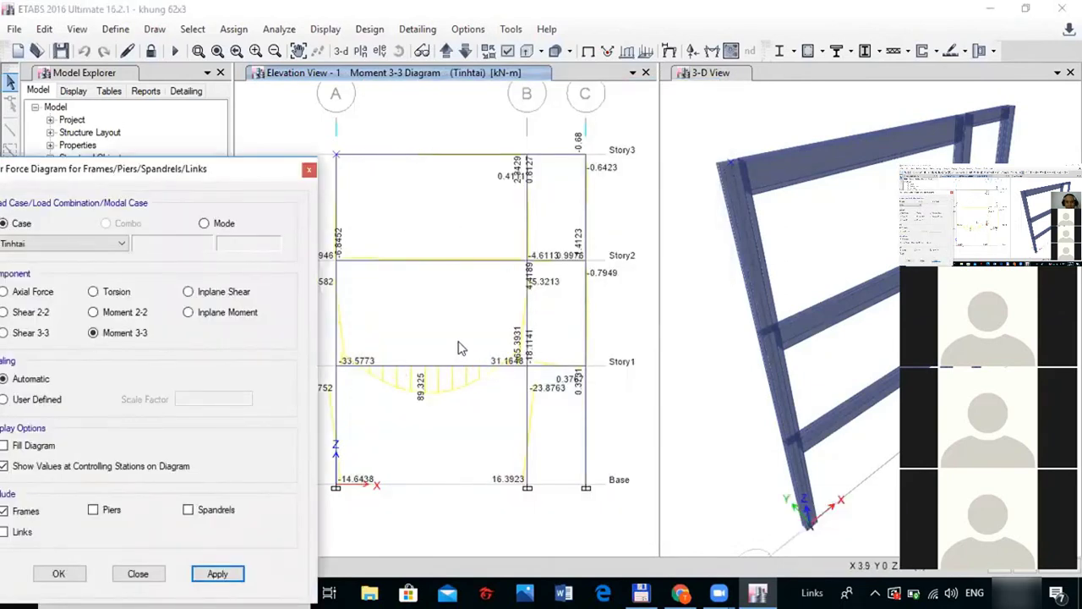
{"action": "left_click_drag", "start_coordinate": [183, 175], "coordinate": [89, 170]}
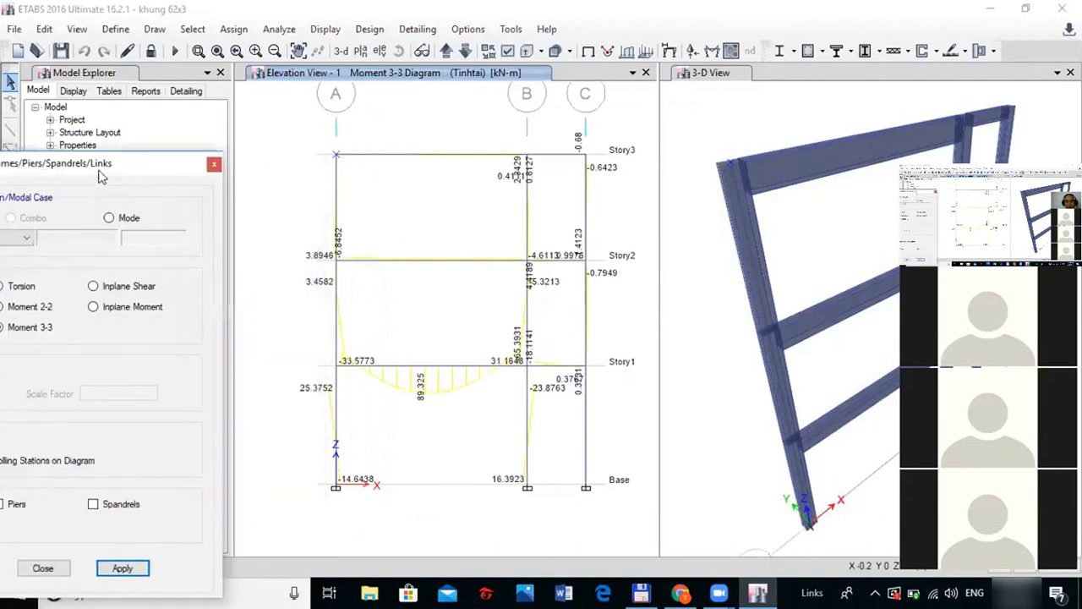
{"action": "left_click", "coordinate": [361, 363]}
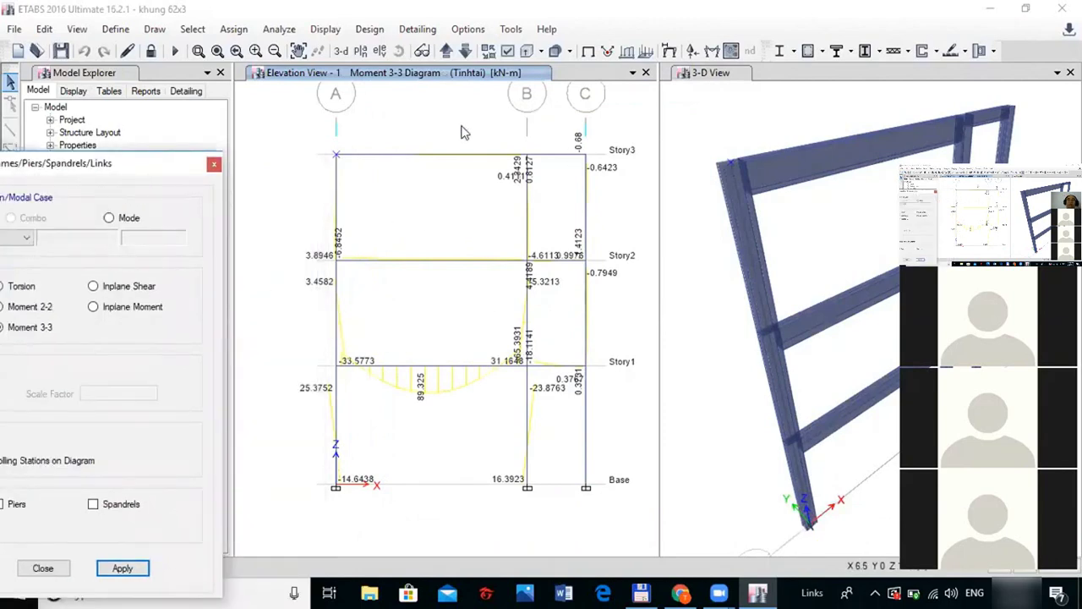
{"action": "left_click_drag", "start_coordinate": [105, 173], "coordinate": [359, 110]}
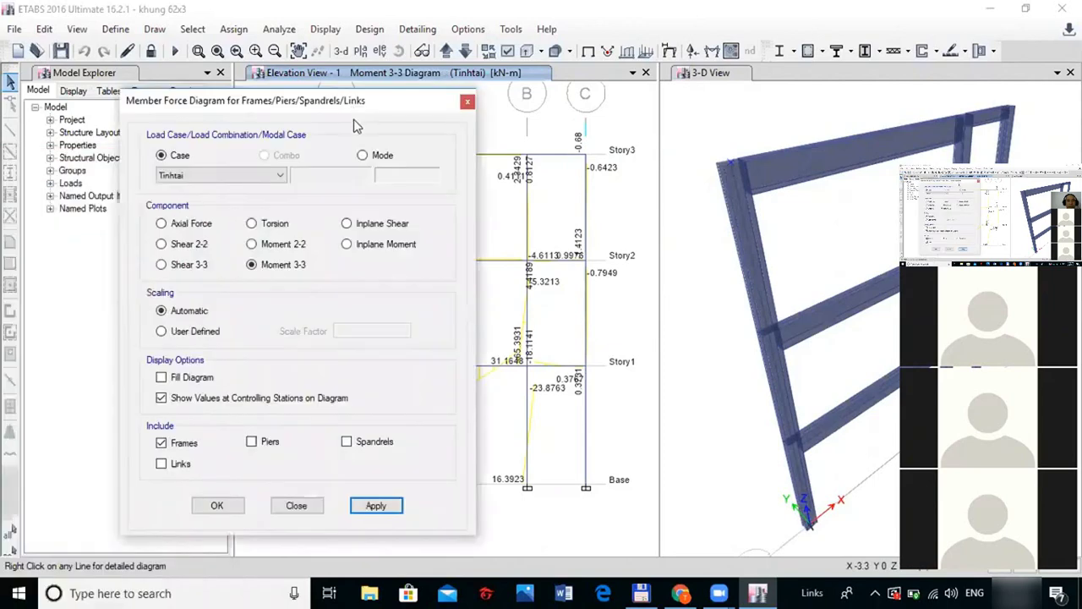
{"action": "left_click", "coordinate": [466, 102]}
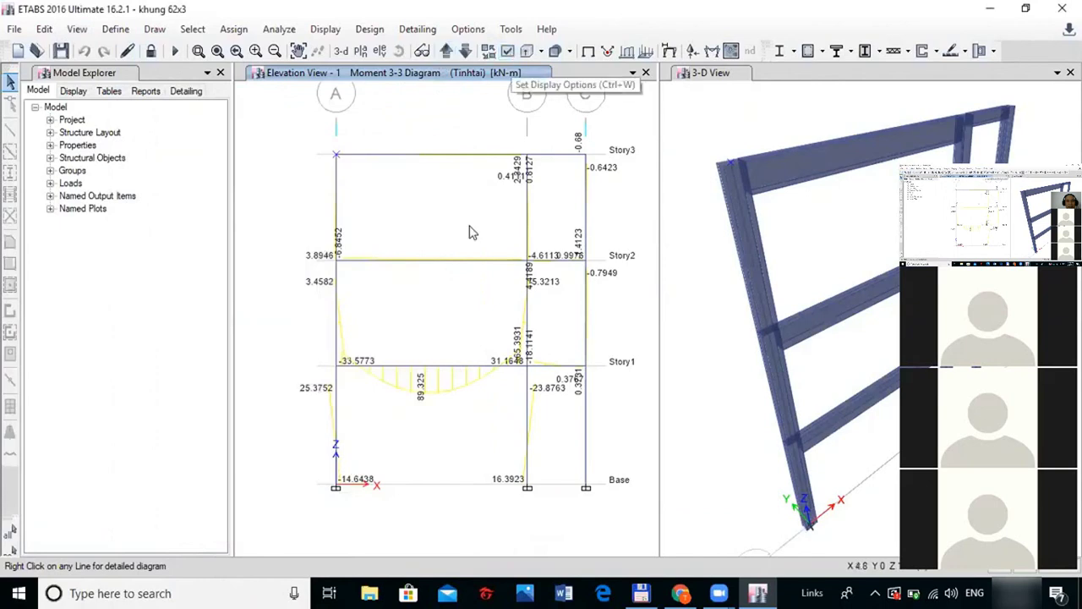
Set the elevation view to Black and White Printer Colors
{"action": "left_click", "coordinate": [507, 52]}
{"action": "left_click", "coordinate": [522, 61]}
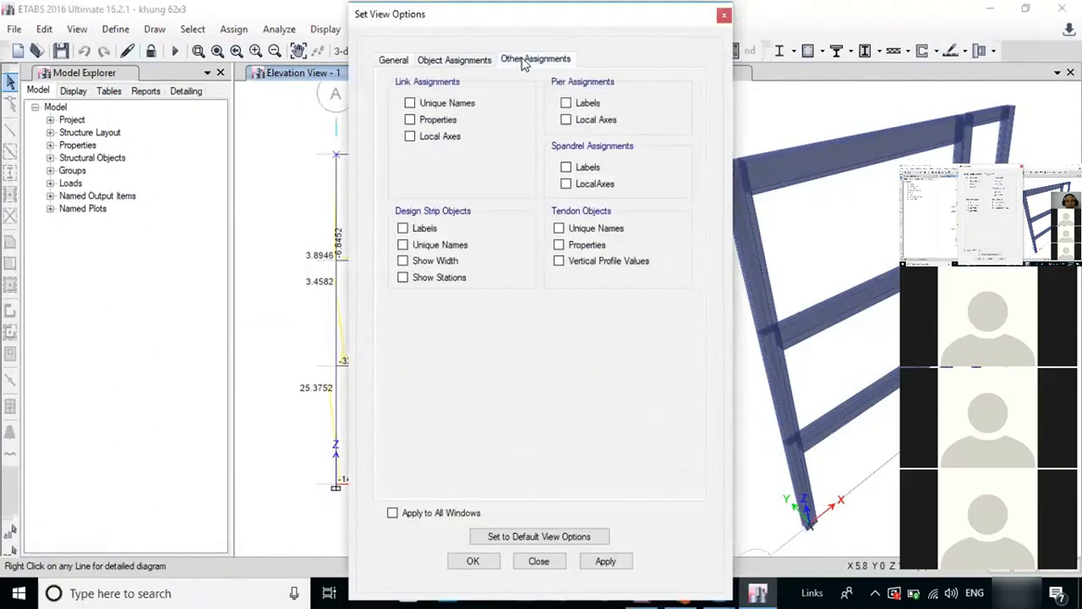
{"action": "left_click", "coordinate": [457, 61]}
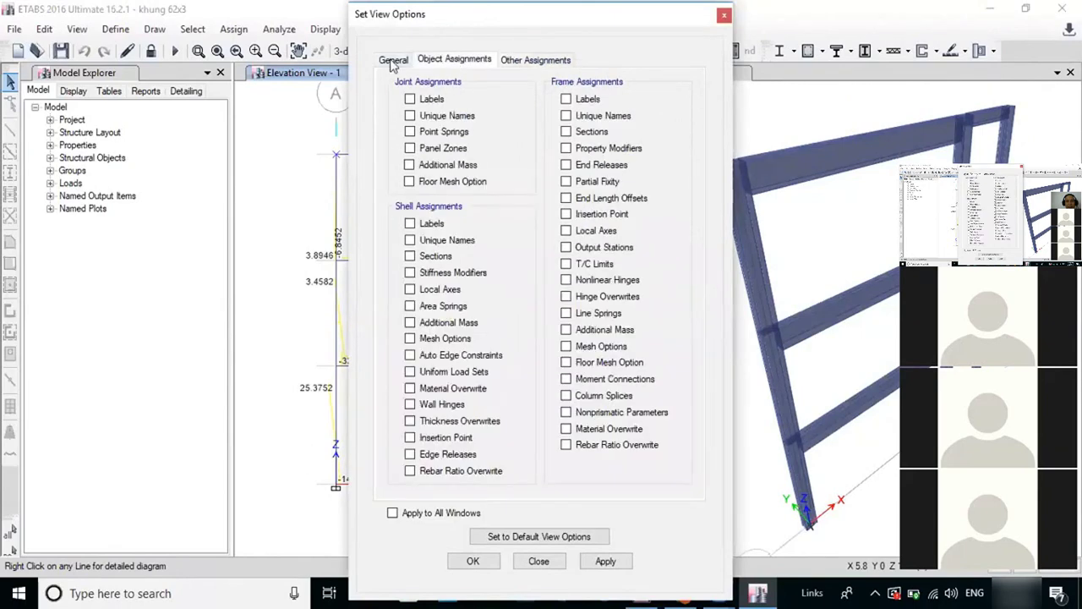
{"action": "left_click", "coordinate": [391, 61]}
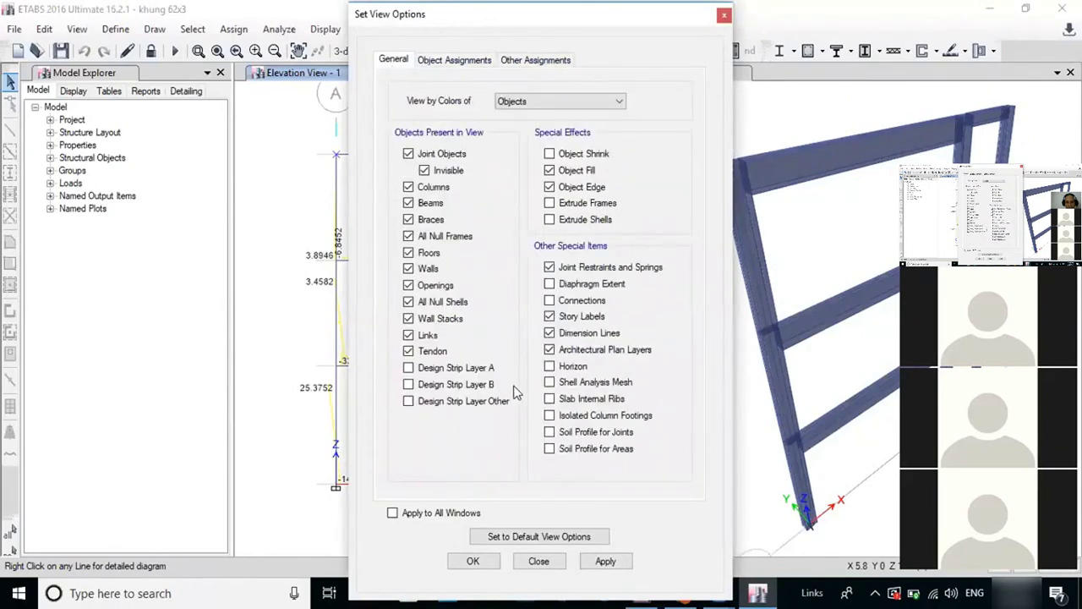
{"action": "left_click", "coordinate": [536, 101]}
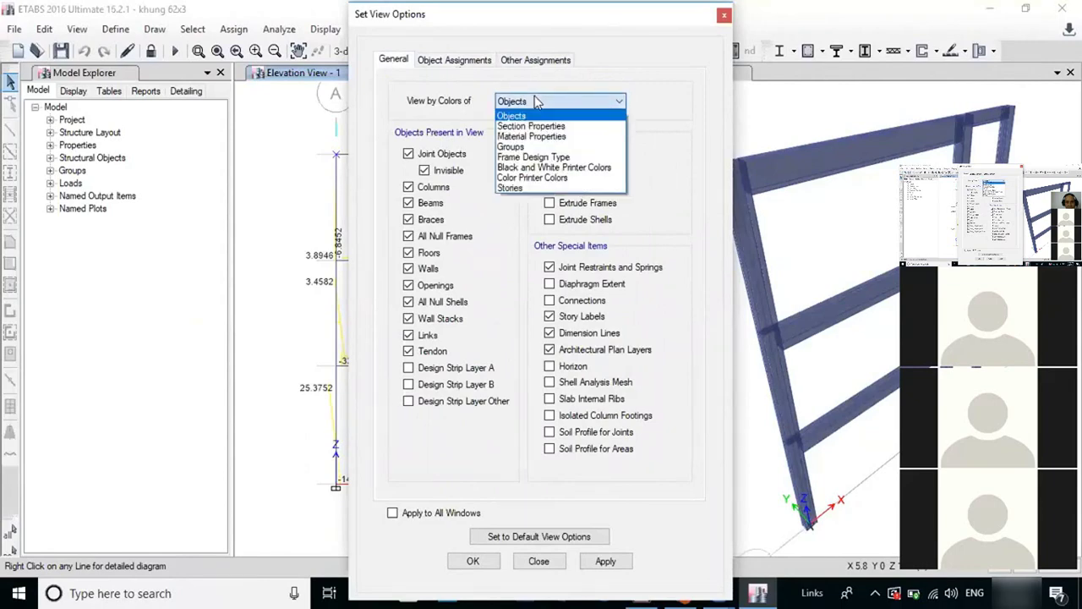
{"action": "left_click", "coordinate": [555, 168]}
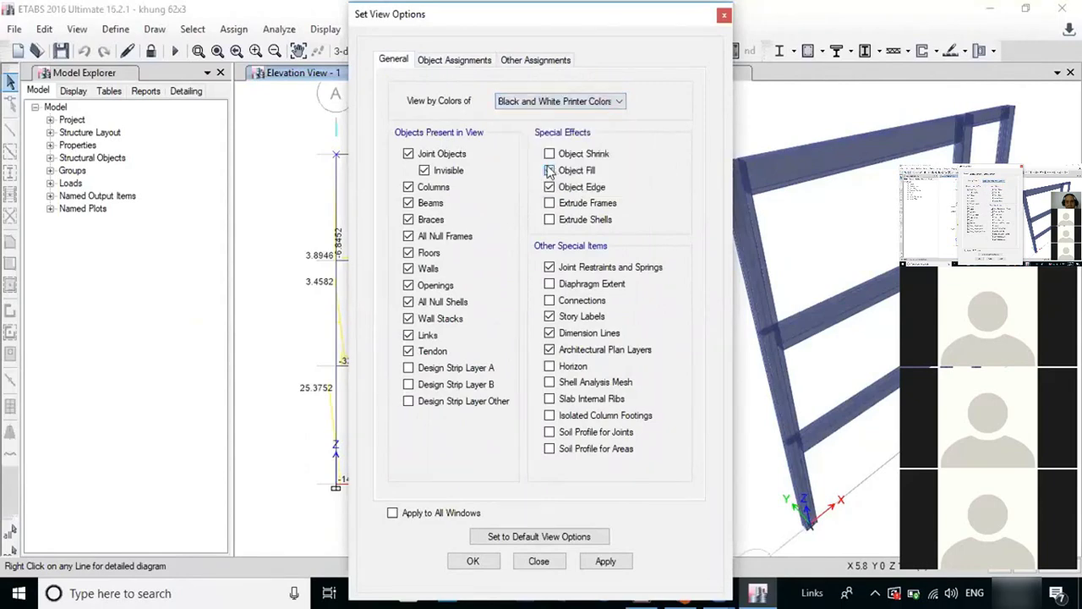
{"action": "left_click", "coordinate": [606, 563]}
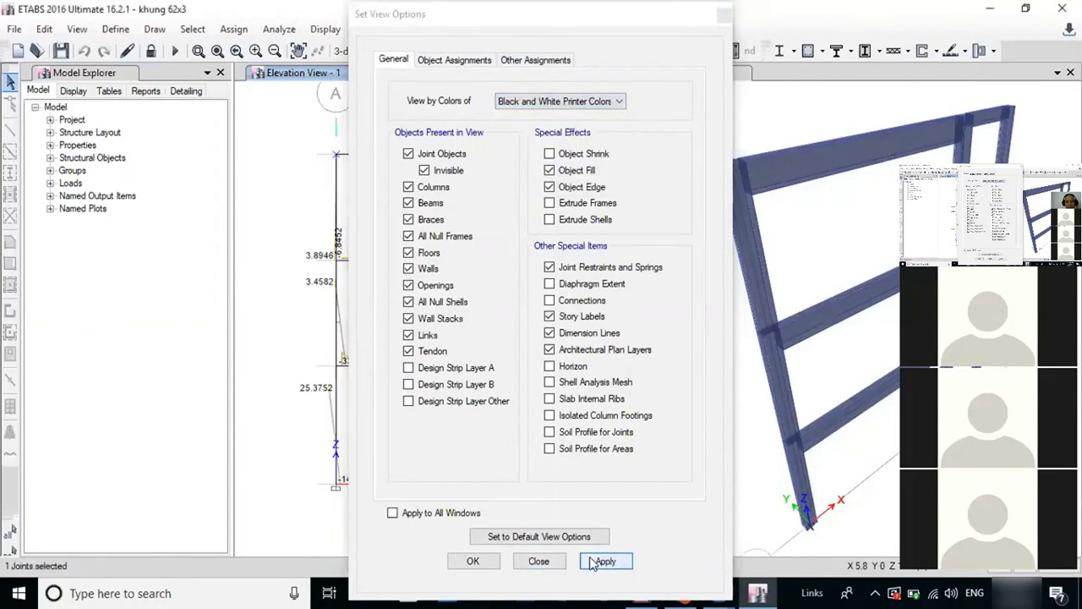
{"action": "left_click", "coordinate": [485, 564]}
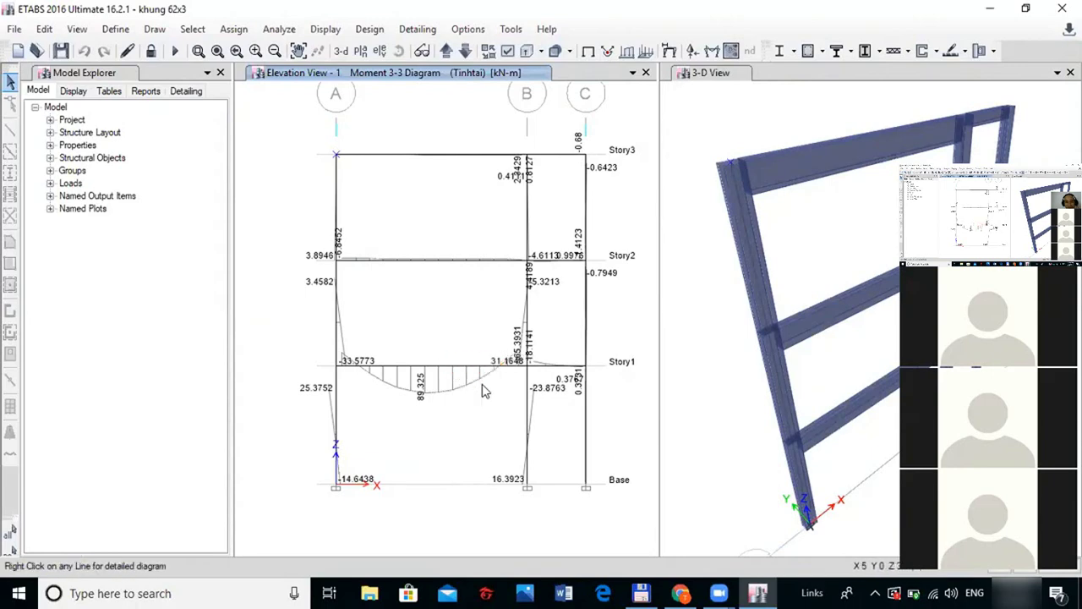
Display the Shear 2-2 diagram of load case Tinhtai in the elevation view
{"action": "left_click", "coordinate": [527, 363]}
{"action": "scroll", "coordinate": [527, 363], "scroll_direction": "up", "scroll_amount": 2}
{"action": "scroll", "coordinate": [517, 368], "scroll_direction": "down", "scroll_amount": 2}
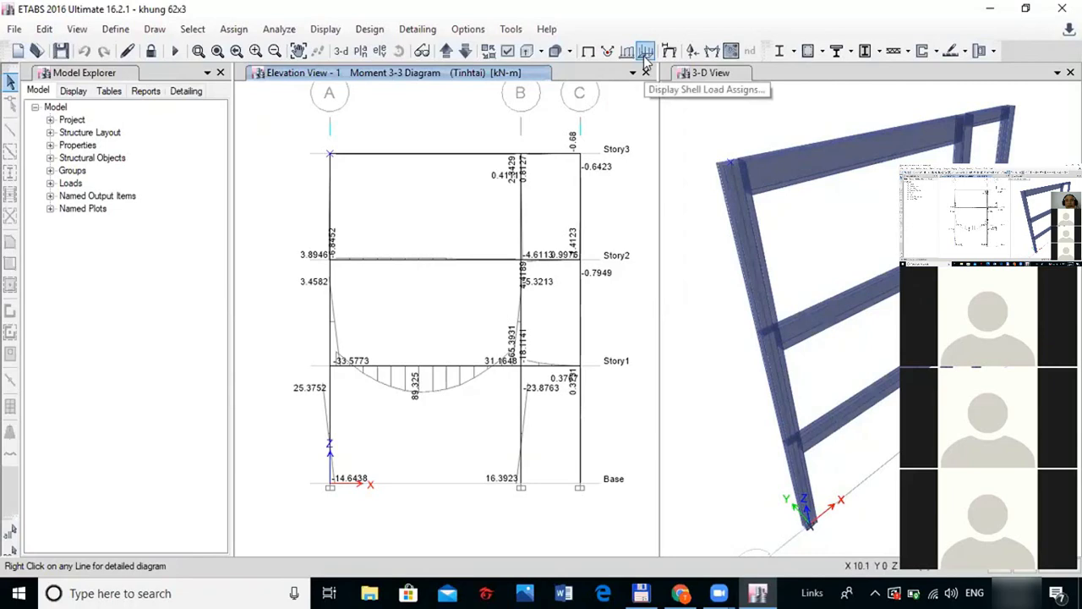
{"action": "left_click", "coordinate": [713, 50]}
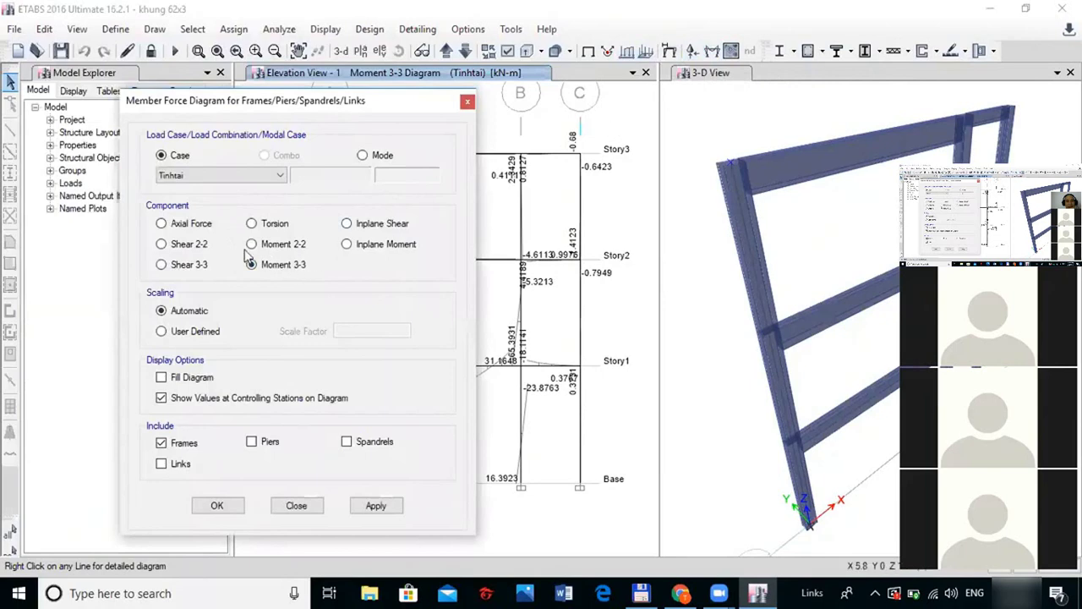
{"action": "left_click", "coordinate": [188, 244]}
{"action": "left_click", "coordinate": [374, 507]}
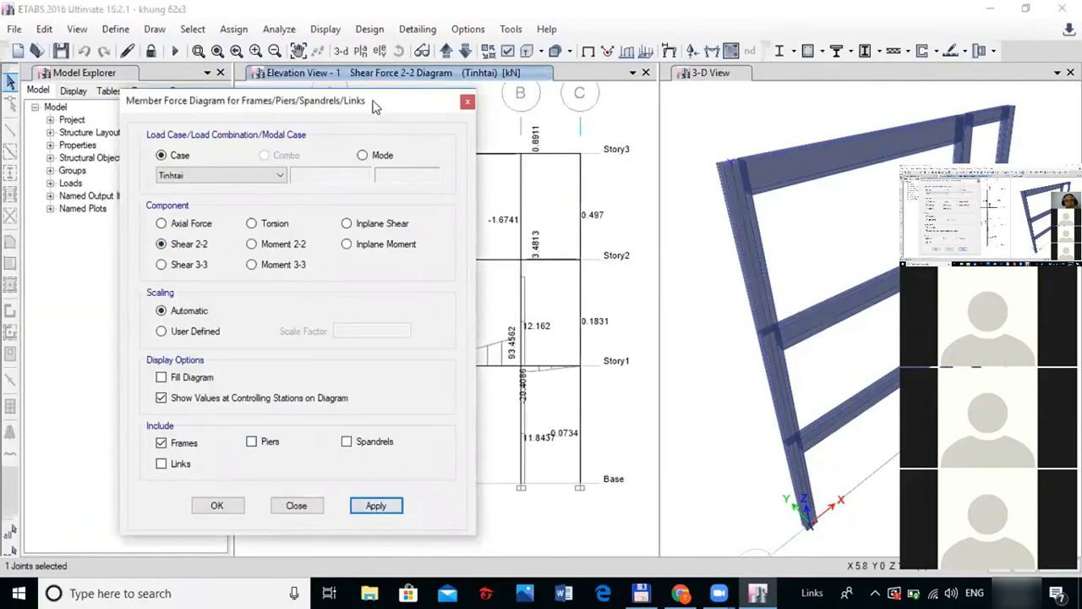
Display the Axial Force diagram of load case Tinhtai and uncover the frame elevation to view it
{"action": "left_click_drag", "start_coordinate": [375, 105], "coordinate": [428, 88]}
{"action": "left_click", "coordinate": [214, 206]}
{"action": "left_click", "coordinate": [423, 492]}
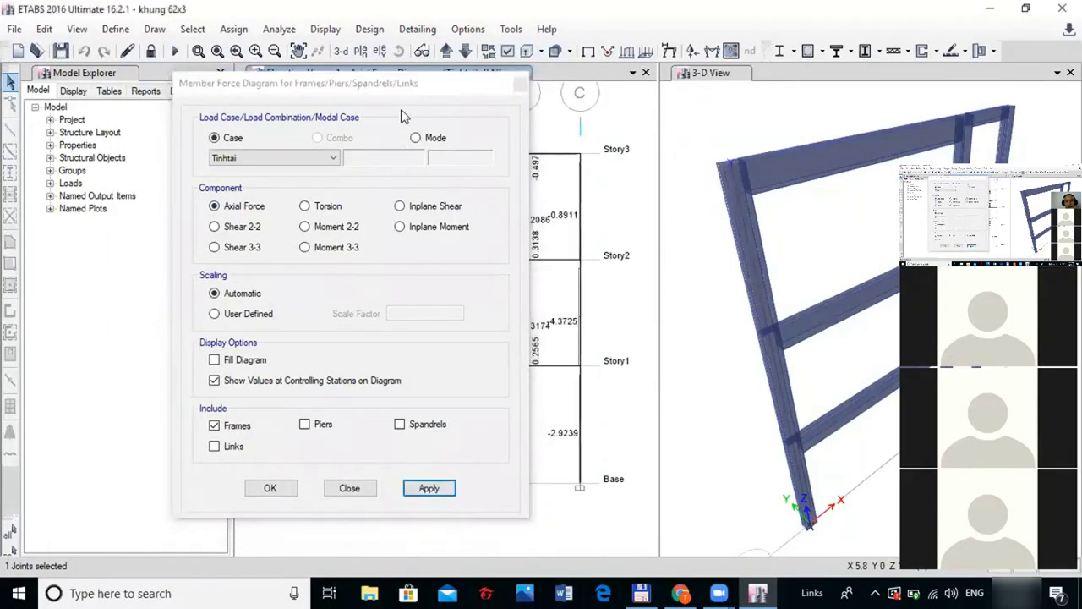
{"action": "left_click_drag", "start_coordinate": [381, 99], "coordinate": [85, 131]}
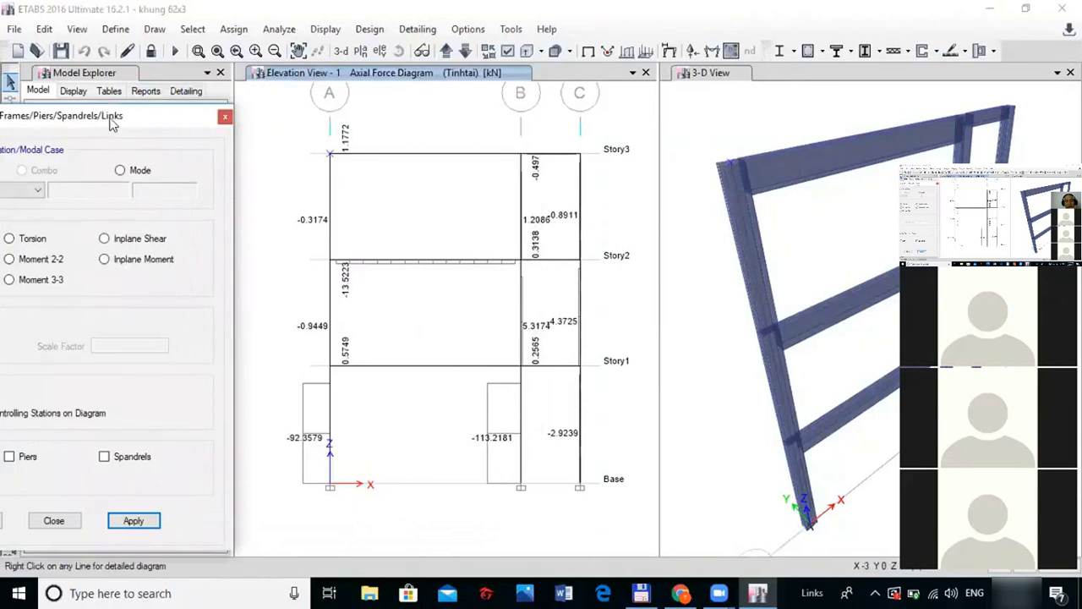
Display the Axial Force diagram of load case hoattai1 in the elevation view
{"action": "left_click_drag", "start_coordinate": [113, 124], "coordinate": [307, 85]}
{"action": "scroll", "coordinate": [145, 152], "scroll_direction": "down", "scroll_amount": 1}
{"action": "left_click", "coordinate": [144, 152]}
{"action": "left_click", "coordinate": [161, 178]}
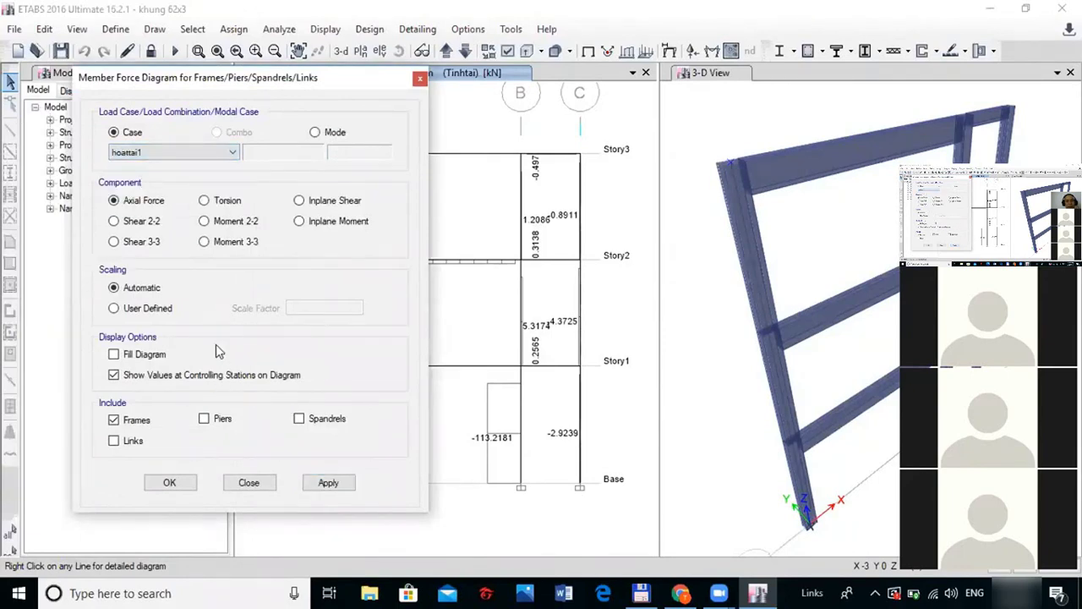
{"action": "left_click", "coordinate": [320, 487]}
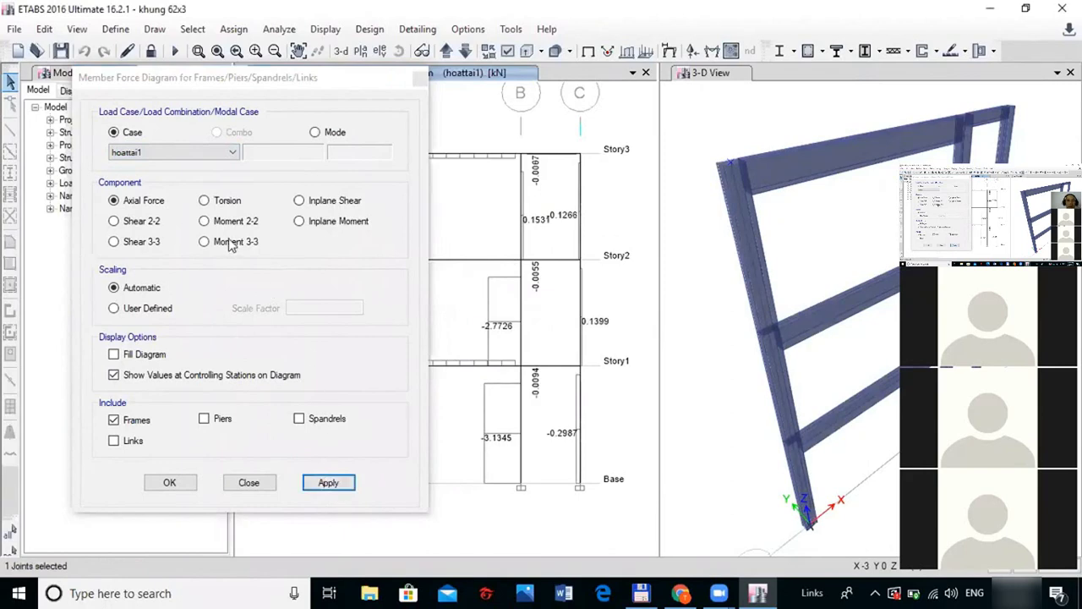
Review the load cases available for the member force diagram and close the dialog
{"action": "left_click", "coordinate": [178, 154]}
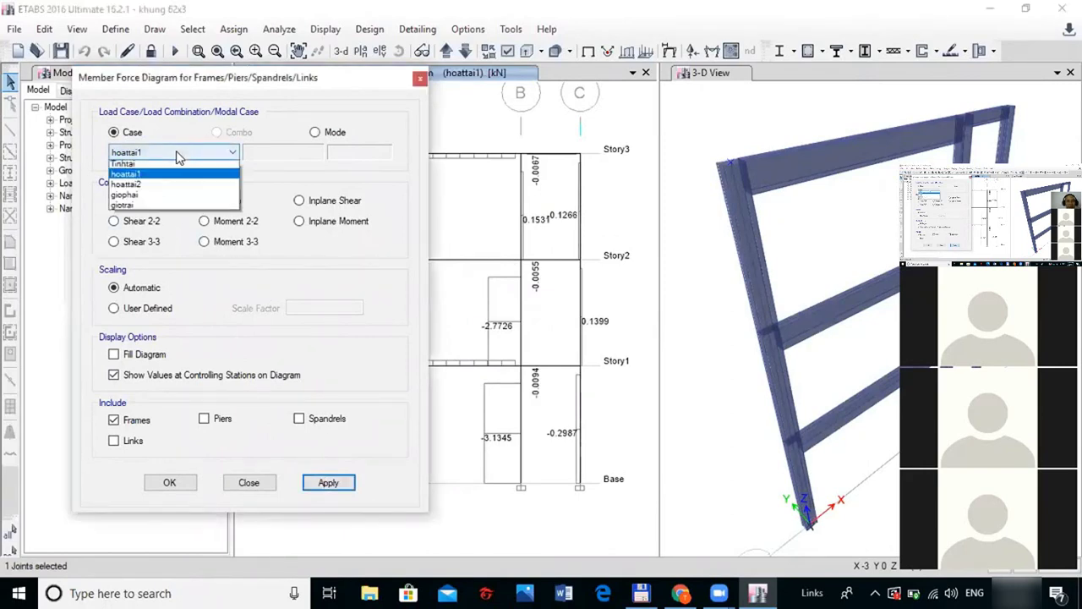
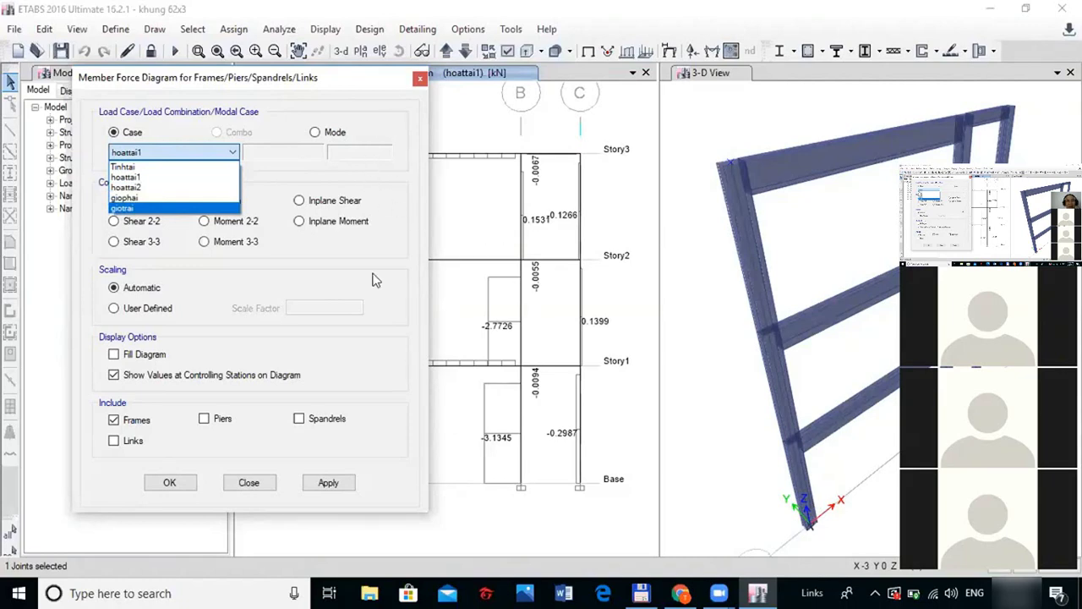
{"action": "left_click", "coordinate": [185, 490]}
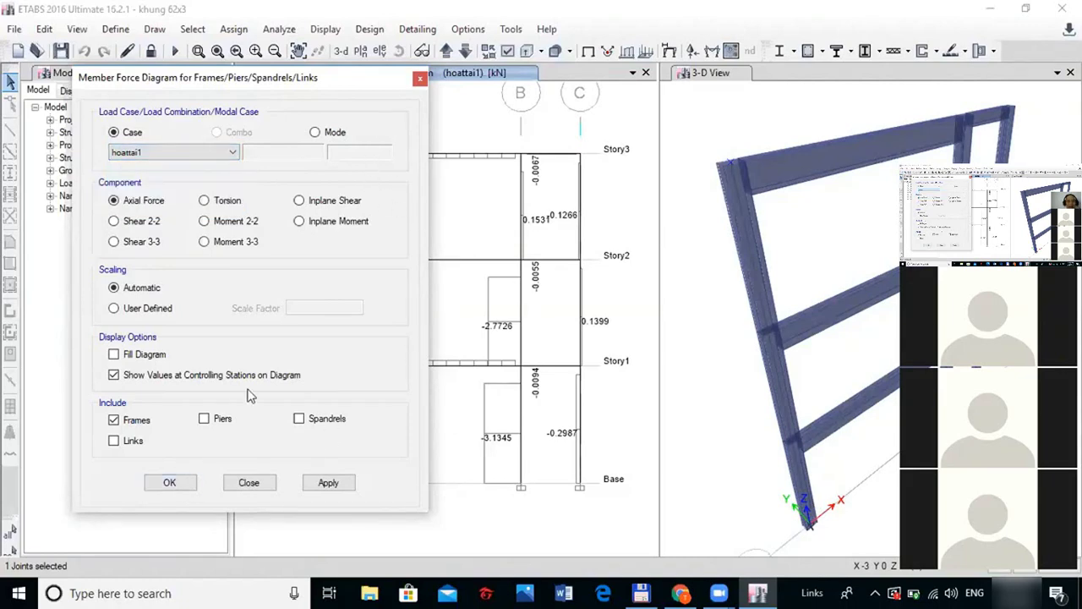
{"action": "left_click", "coordinate": [256, 482]}
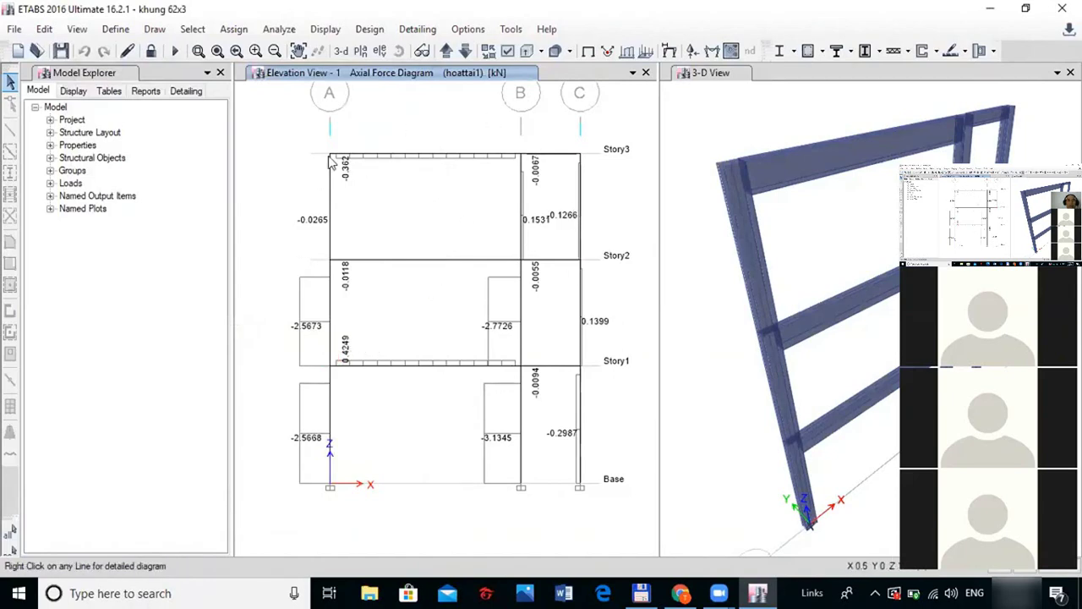
Switch to Chrome to check the course page's list of required result outputs, and return to ETABS
{"action": "mouse_move", "coordinate": [522, 205]}
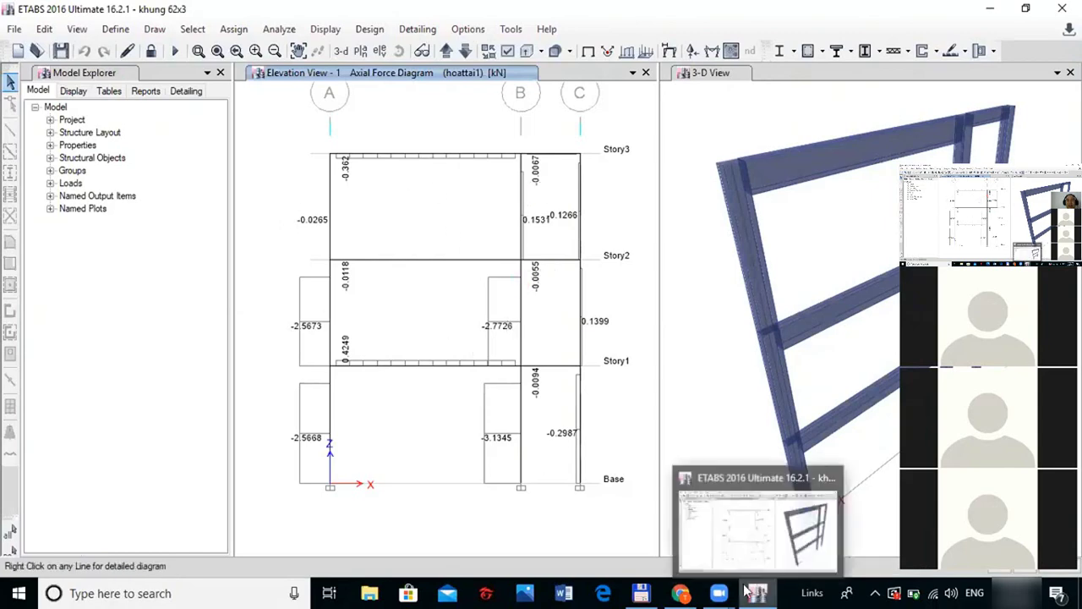
{"action": "mouse_move", "coordinate": [719, 593]}
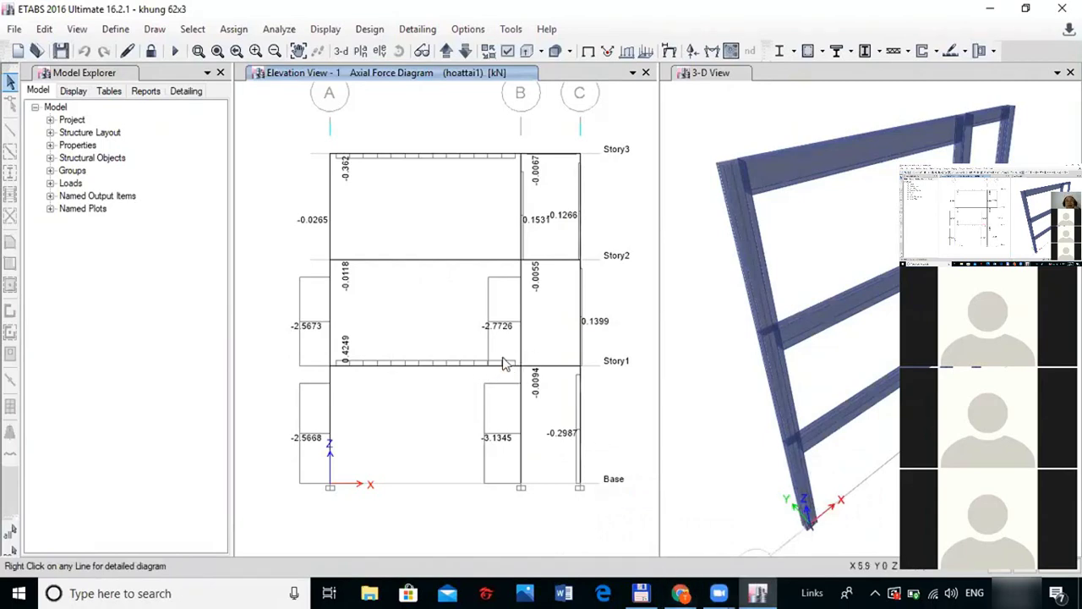
{"action": "left_click", "coordinate": [681, 593]}
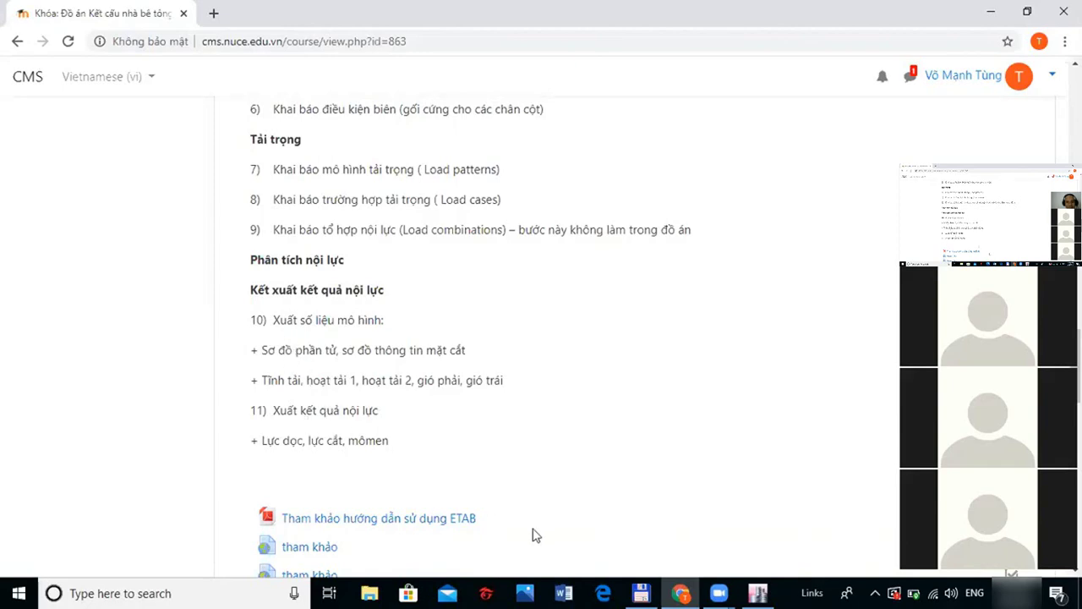
{"action": "left_click", "coordinate": [682, 593]}
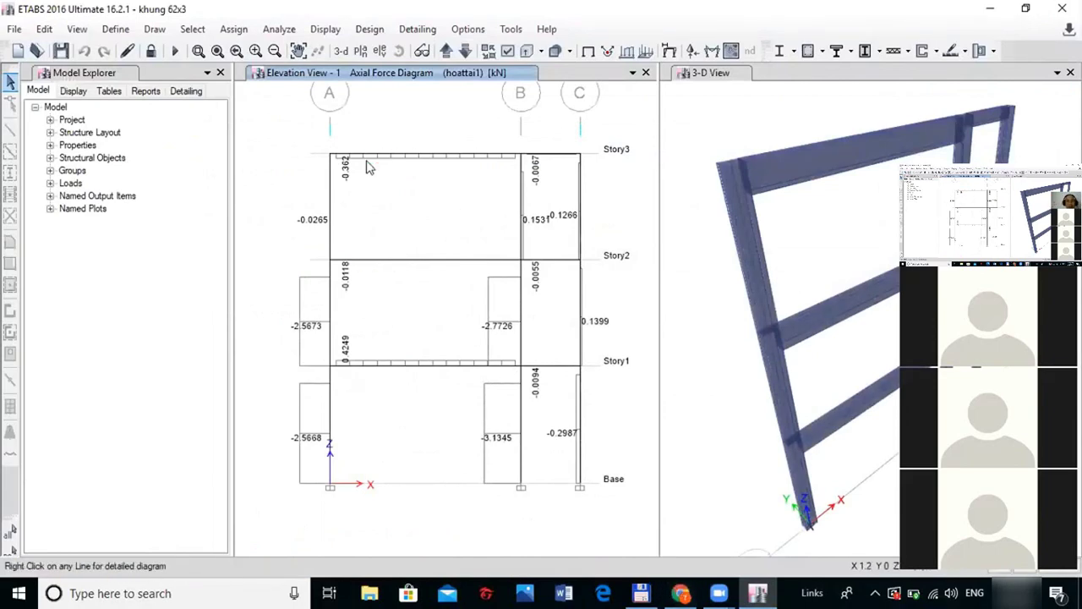
Show the Column Forces and Beam Forces tables from the analysis frame results
{"action": "left_click", "coordinate": [328, 31]}
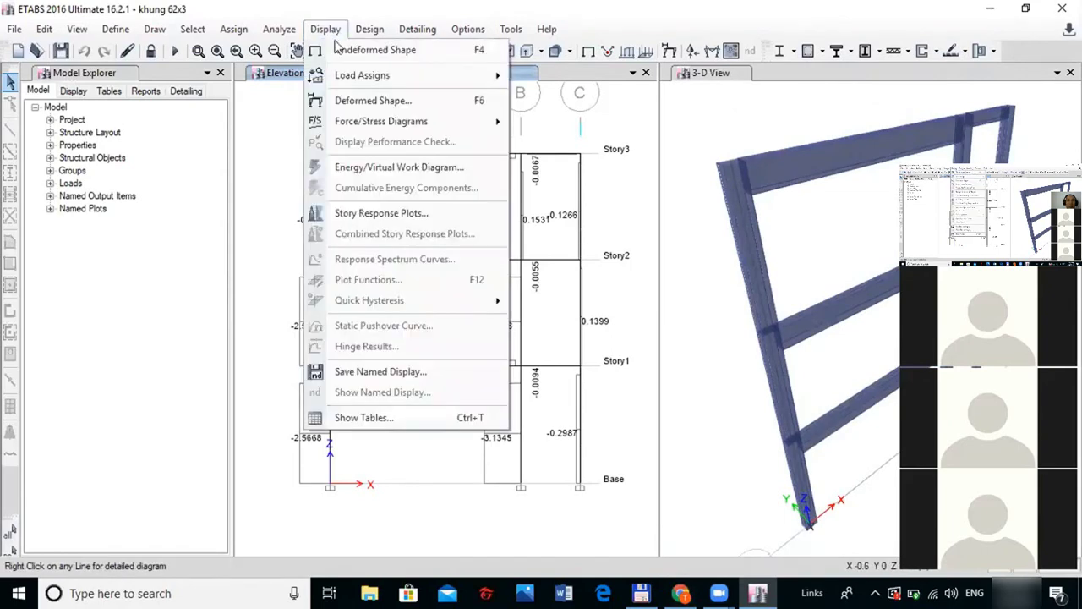
{"action": "left_click", "coordinate": [370, 419]}
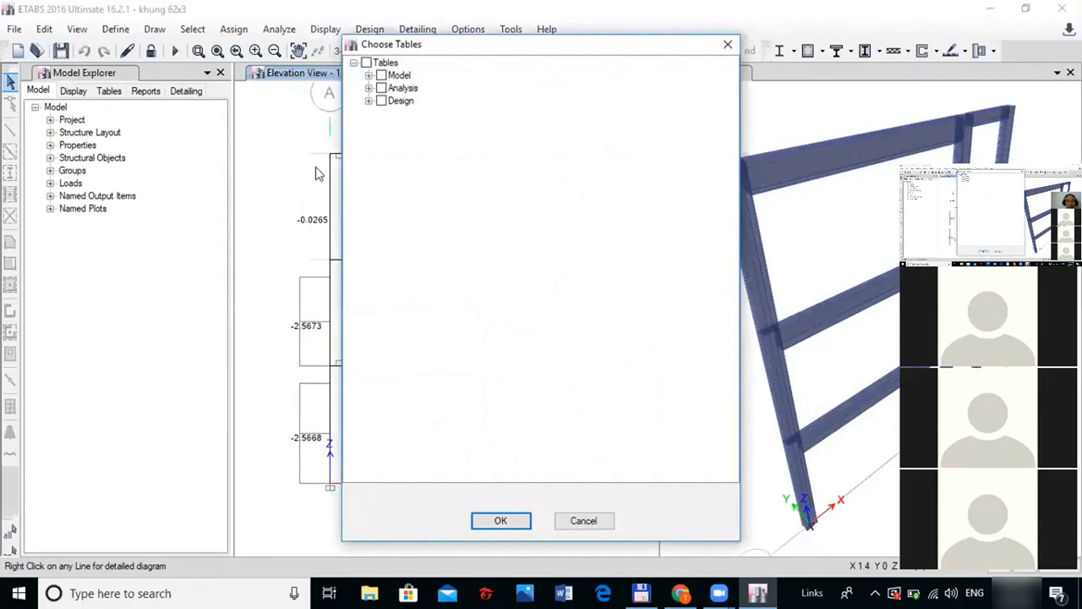
{"action": "left_click", "coordinate": [404, 88]}
{"action": "left_click", "coordinate": [369, 88]}
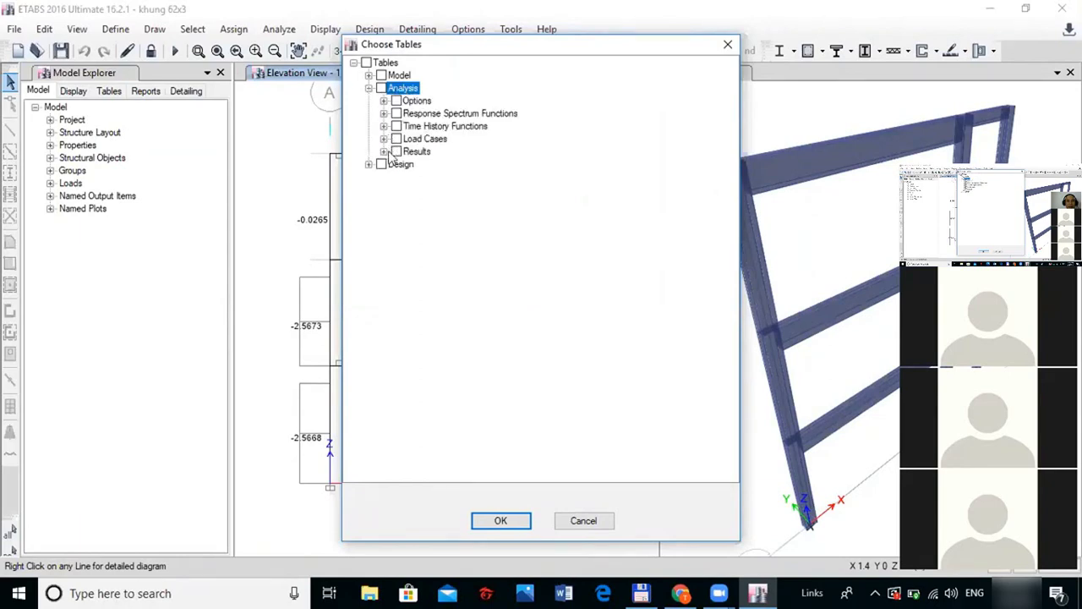
{"action": "left_click", "coordinate": [384, 152]}
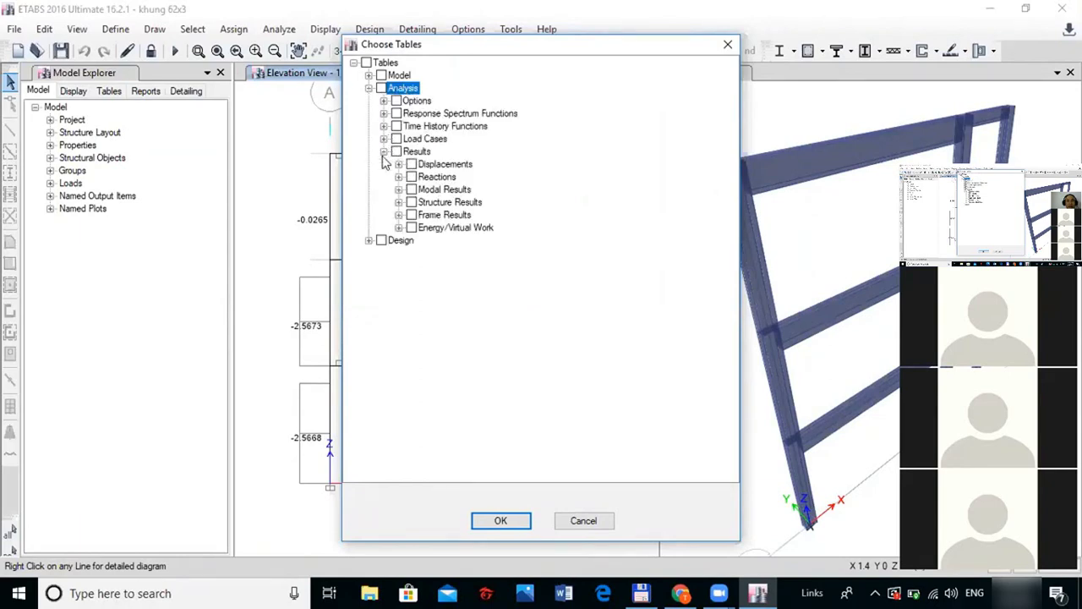
{"action": "left_click", "coordinate": [398, 215]}
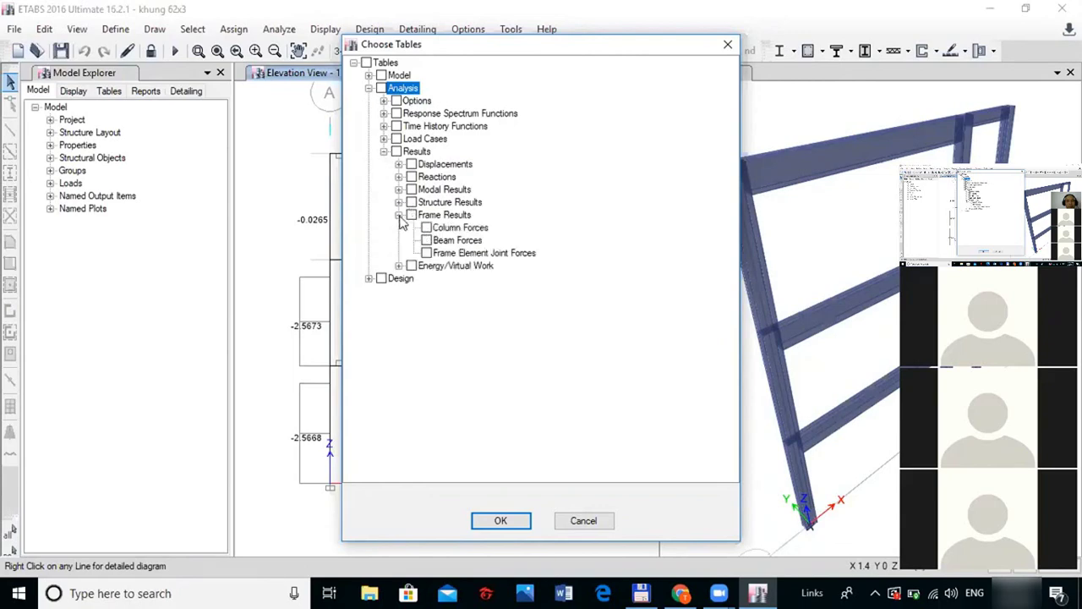
{"action": "left_click", "coordinate": [426, 227]}
{"action": "left_click", "coordinate": [427, 240]}
{"action": "left_click", "coordinate": [501, 521]}
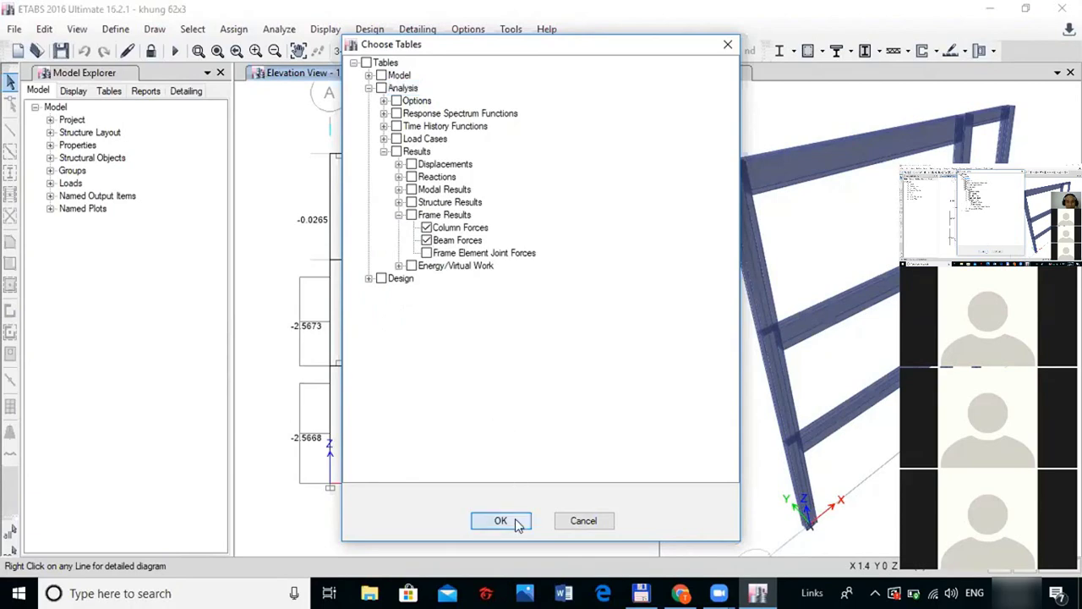
Move and enlarge the Beam Forces table window and look through the forces for each load case
{"action": "left_click_drag", "start_coordinate": [476, 423], "coordinate": [478, 264]}
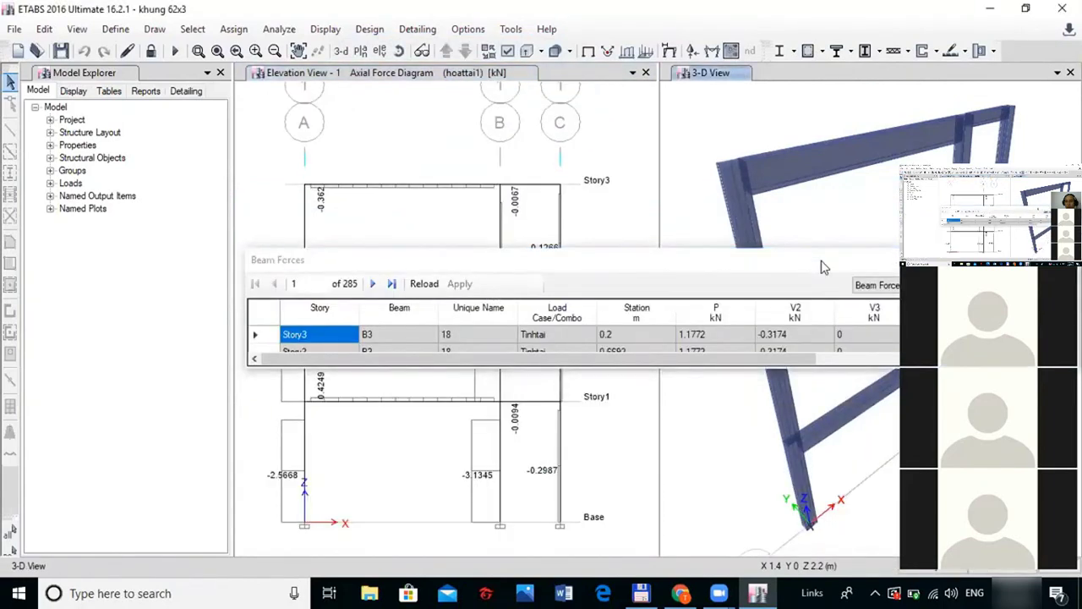
{"action": "left_click_drag", "start_coordinate": [449, 259], "coordinate": [450, 131]}
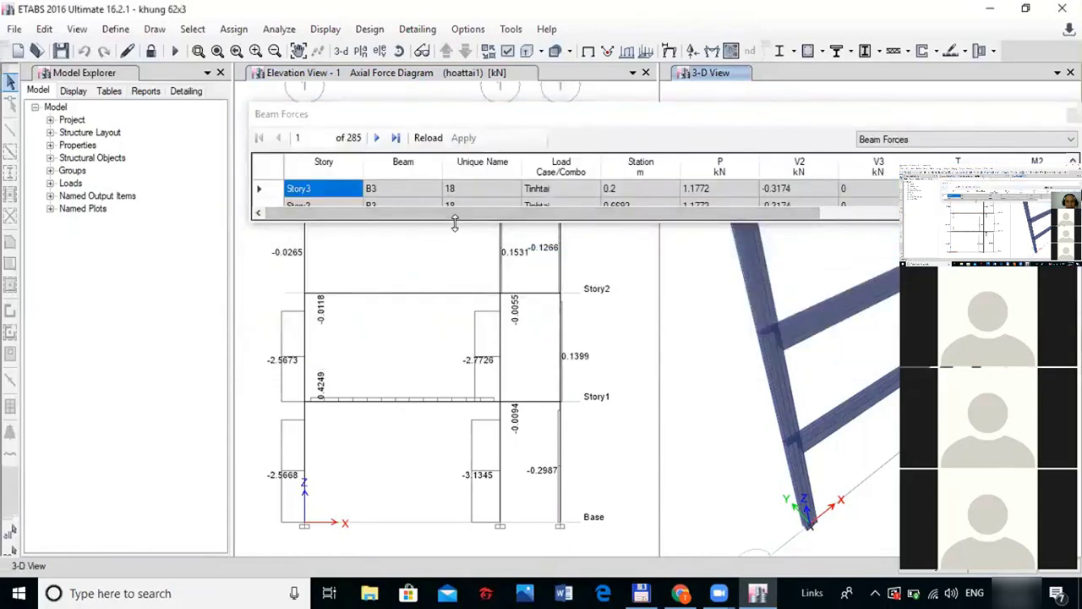
{"action": "left_click_drag", "start_coordinate": [455, 222], "coordinate": [457, 489]}
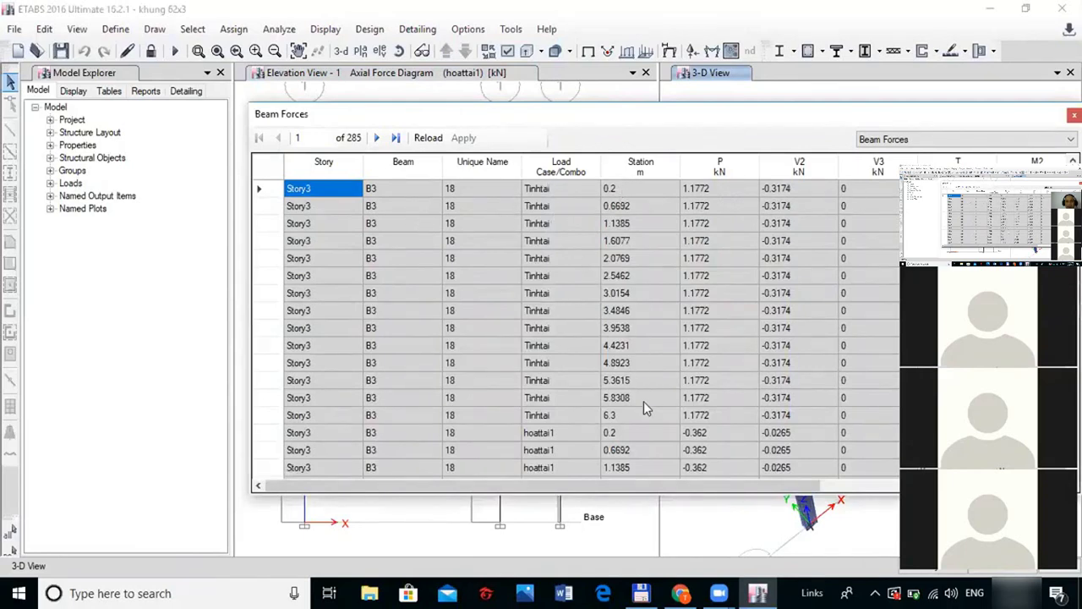
{"action": "scroll", "coordinate": [618, 292], "scroll_direction": "down", "scroll_amount": 2}
{"action": "scroll", "coordinate": [617, 292], "scroll_direction": "down", "scroll_amount": 10}
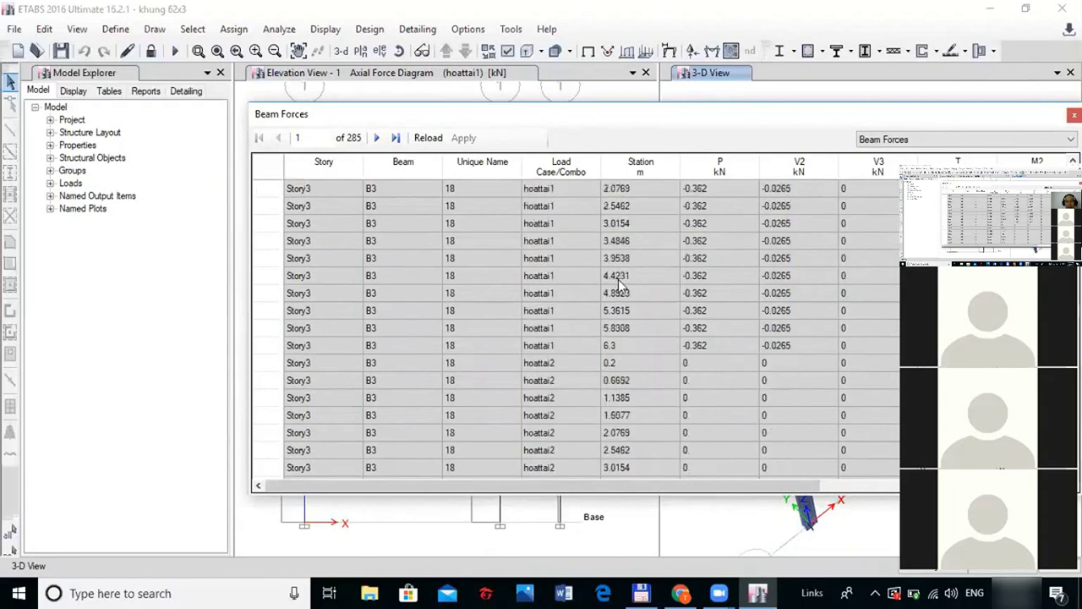
{"action": "scroll", "coordinate": [630, 269], "scroll_direction": "up", "scroll_amount": 7}
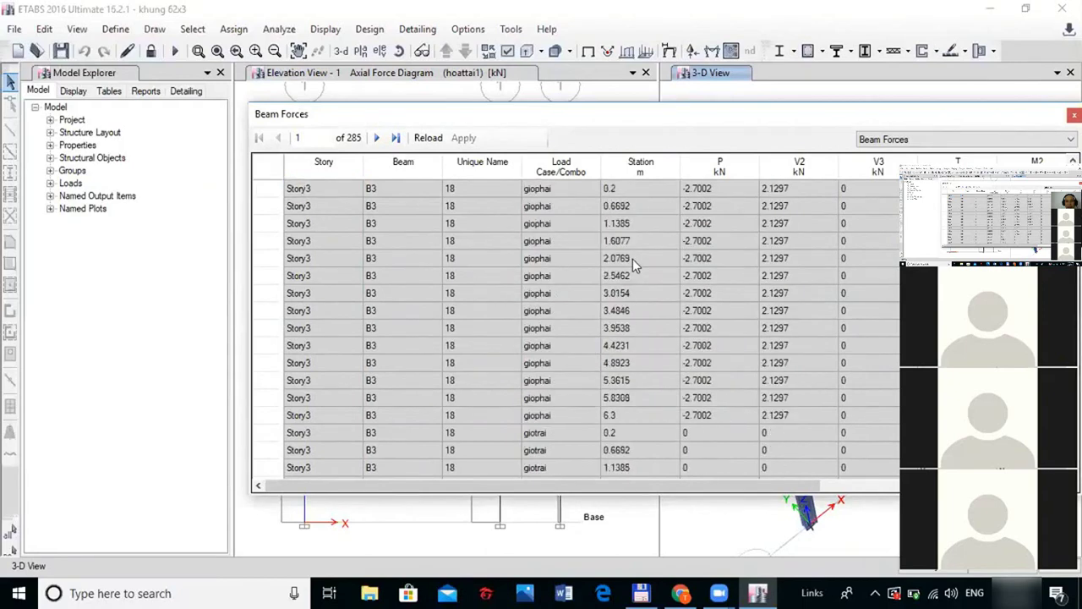
Switch the displayed results table to Column Forces
{"action": "left_click", "coordinate": [954, 138]}
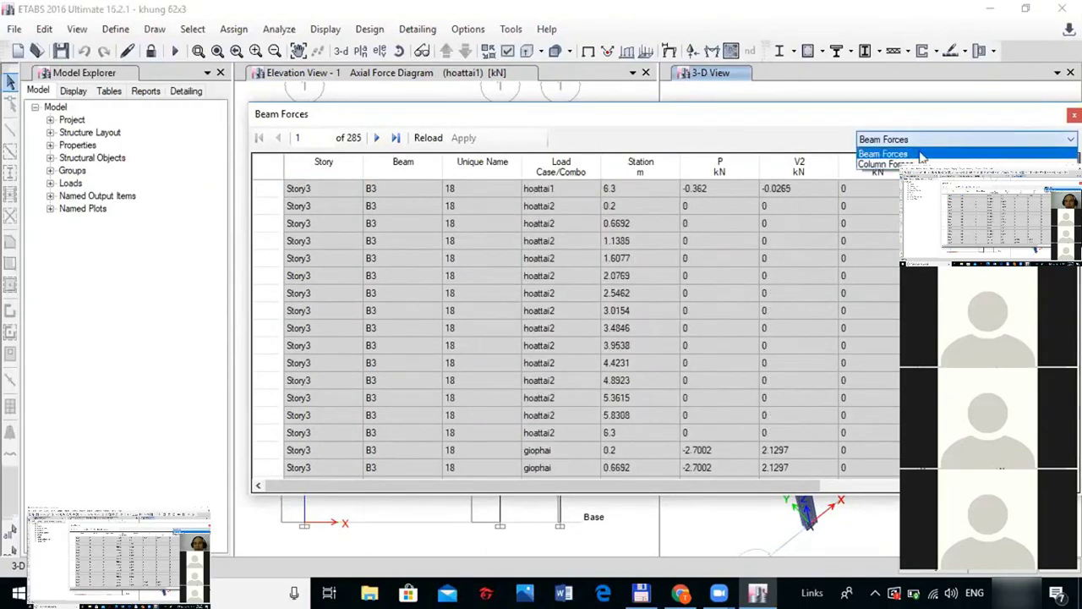
{"action": "left_click", "coordinate": [939, 164]}
{"action": "scroll", "coordinate": [535, 226], "scroll_direction": "down", "scroll_amount": 1}
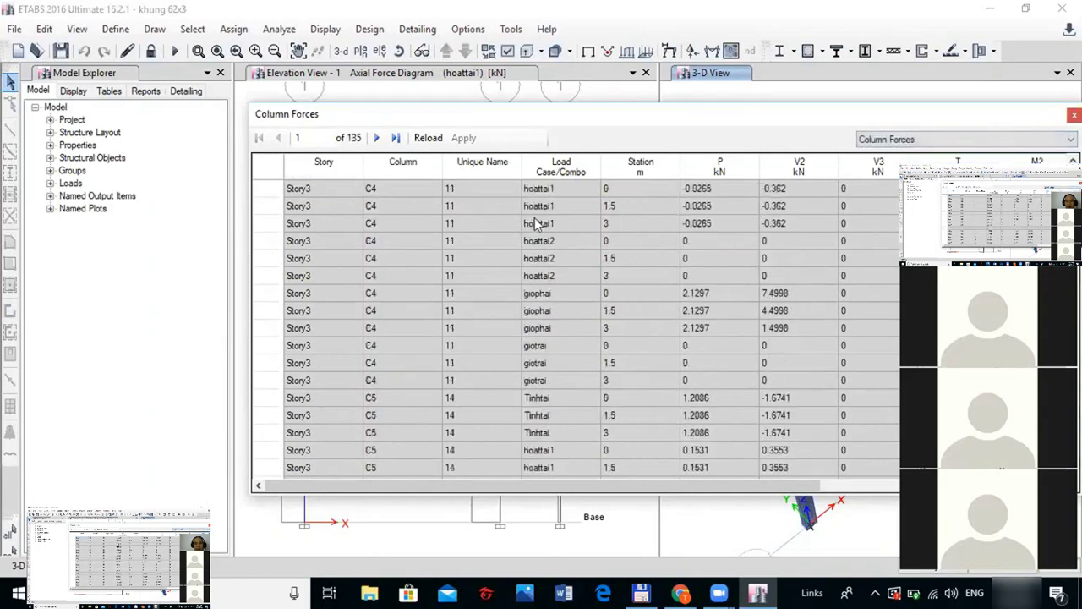
Select all rows of the Column Forces table and copy them
{"action": "left_click_drag", "start_coordinate": [292, 196], "coordinate": [747, 471]}
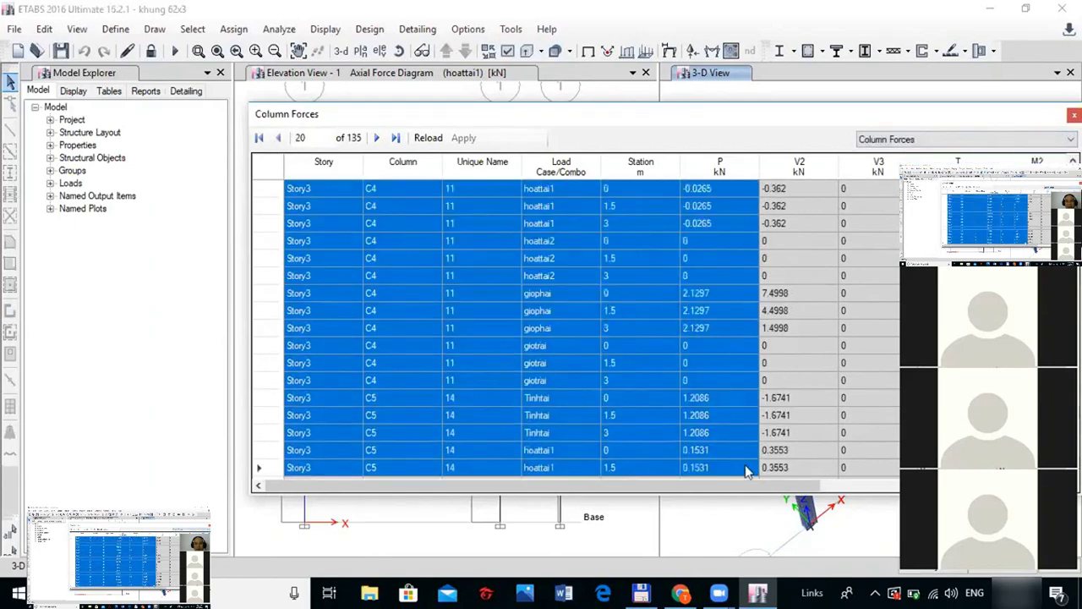
{"action": "left_click", "coordinate": [480, 258]}
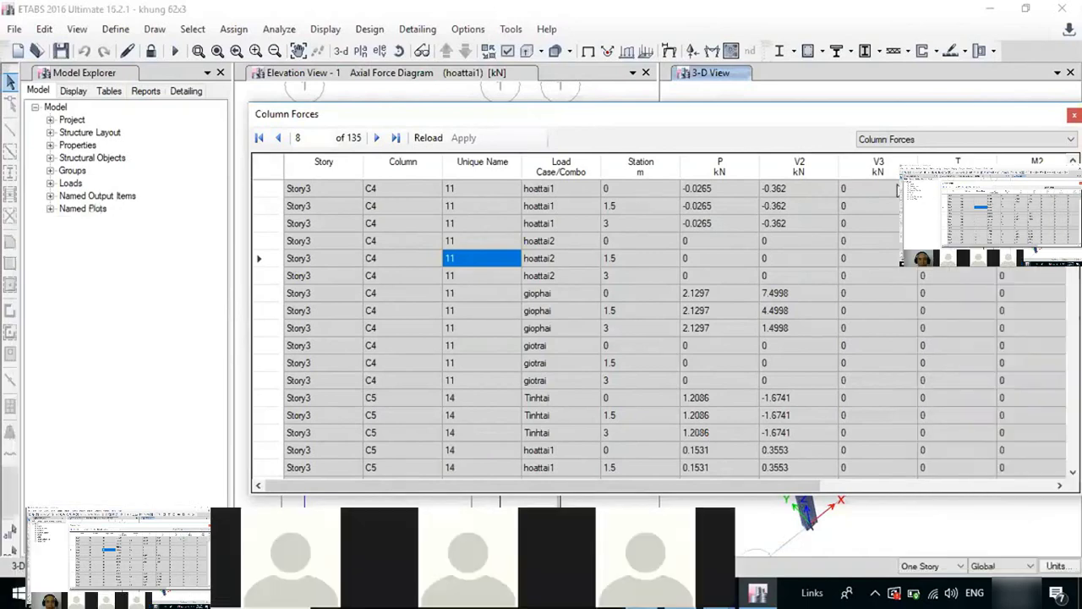
{"action": "left_click_drag", "start_coordinate": [295, 188], "coordinate": [817, 470]}
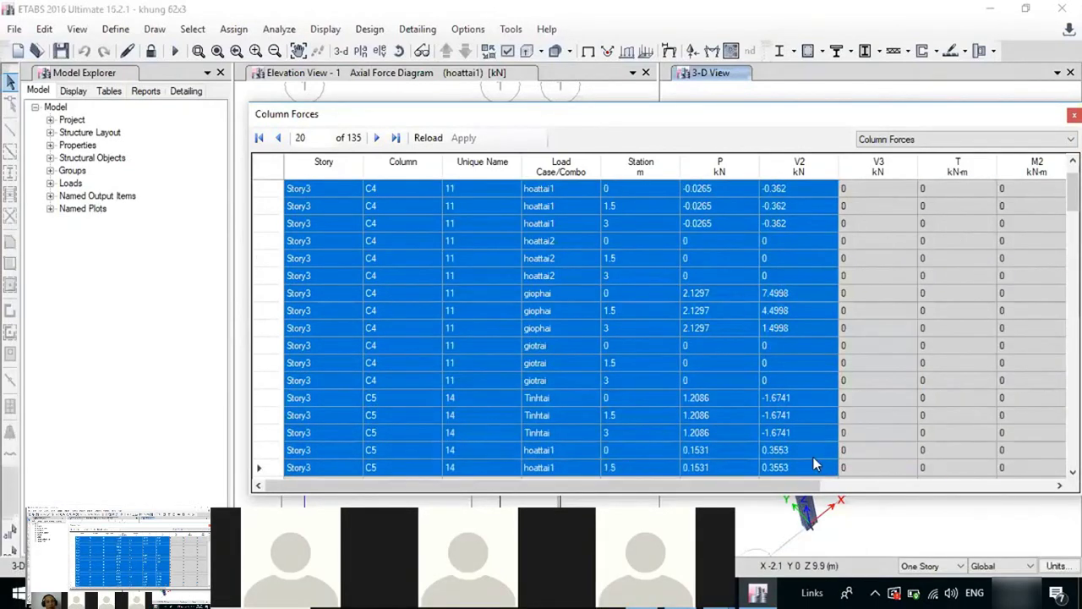
{"action": "scroll", "coordinate": [720, 238], "scroll_direction": "down", "scroll_amount": 1}
{"action": "scroll", "coordinate": [622, 220], "scroll_direction": "up", "scroll_amount": 1}
{"action": "left_click", "coordinate": [304, 191]}
{"action": "key", "text": "ctrl+a"}
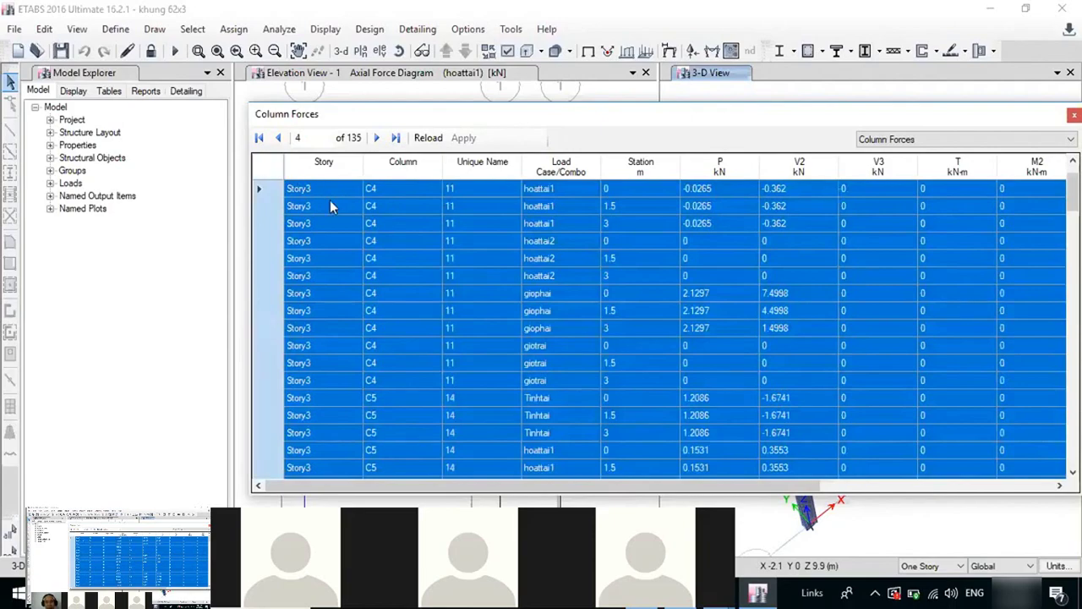
Switch to Excel, paste the copied column forces at cell A1 of a blank workbook, and close it without saving
{"action": "left_click", "coordinate": [994, 8]}
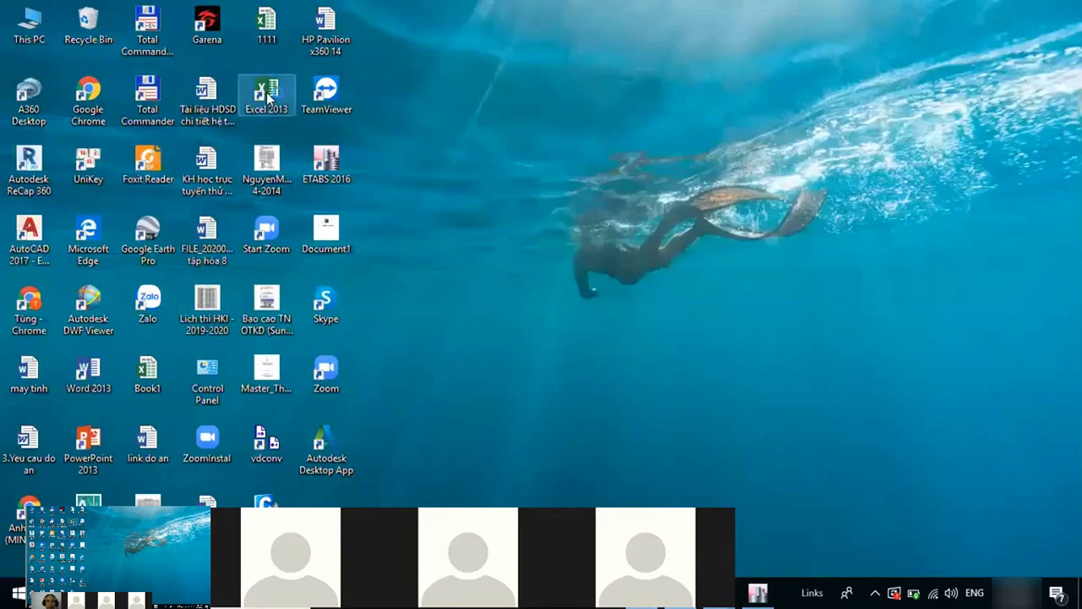
{"action": "double_click", "coordinate": [268, 94]}
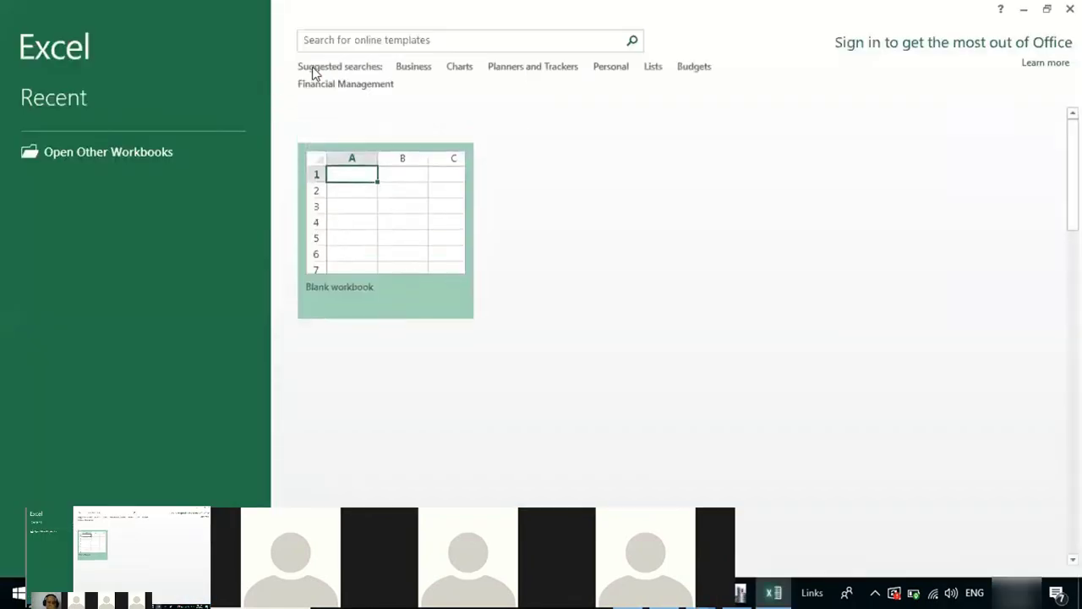
{"action": "left_click", "coordinate": [368, 231]}
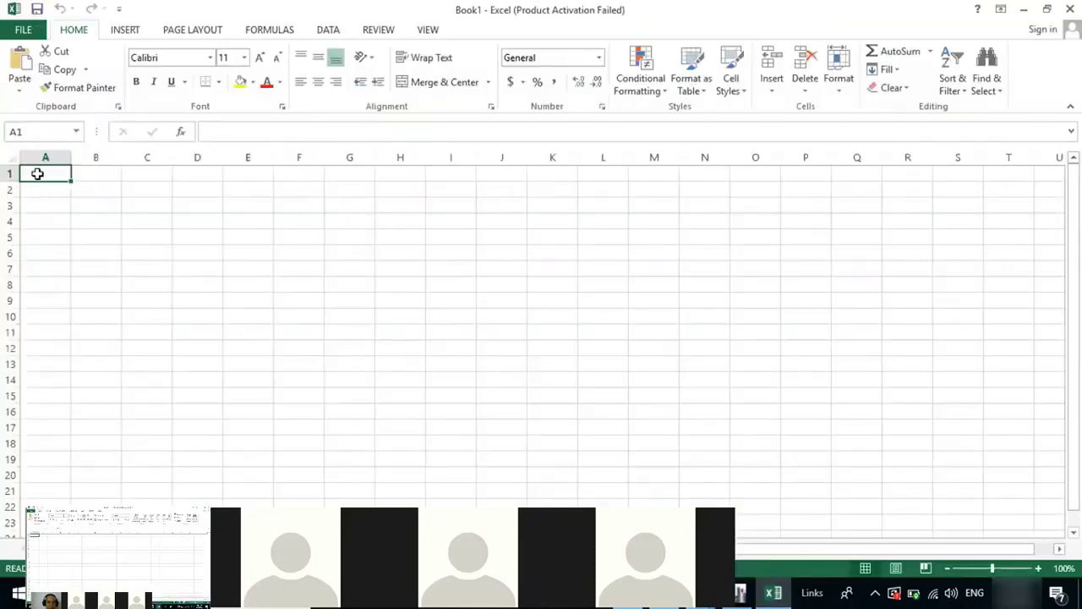
{"action": "key", "text": "ctrl+v"}
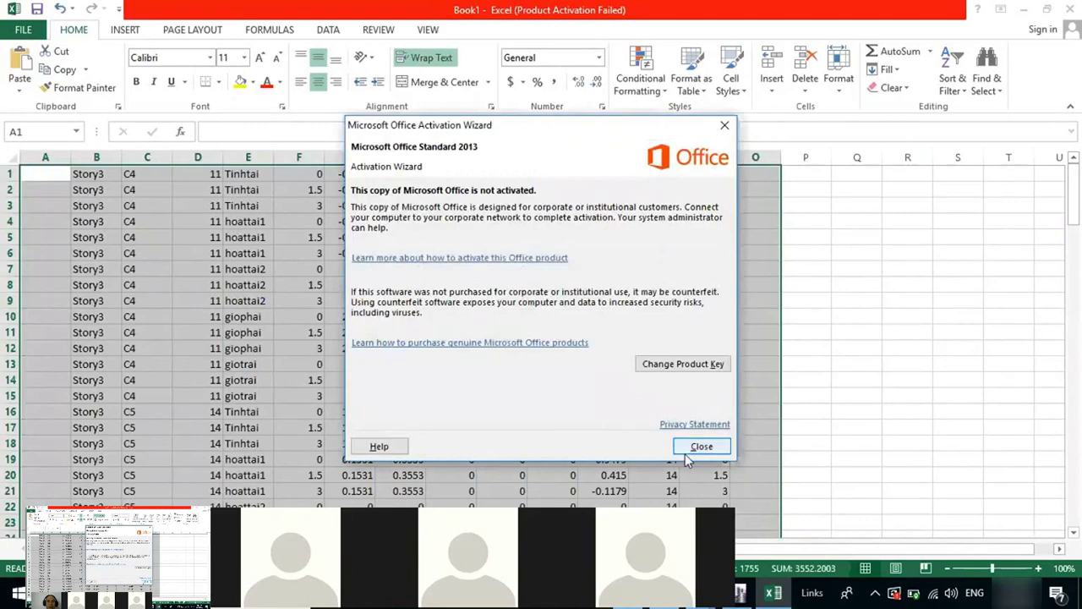
{"action": "left_click", "coordinate": [701, 446]}
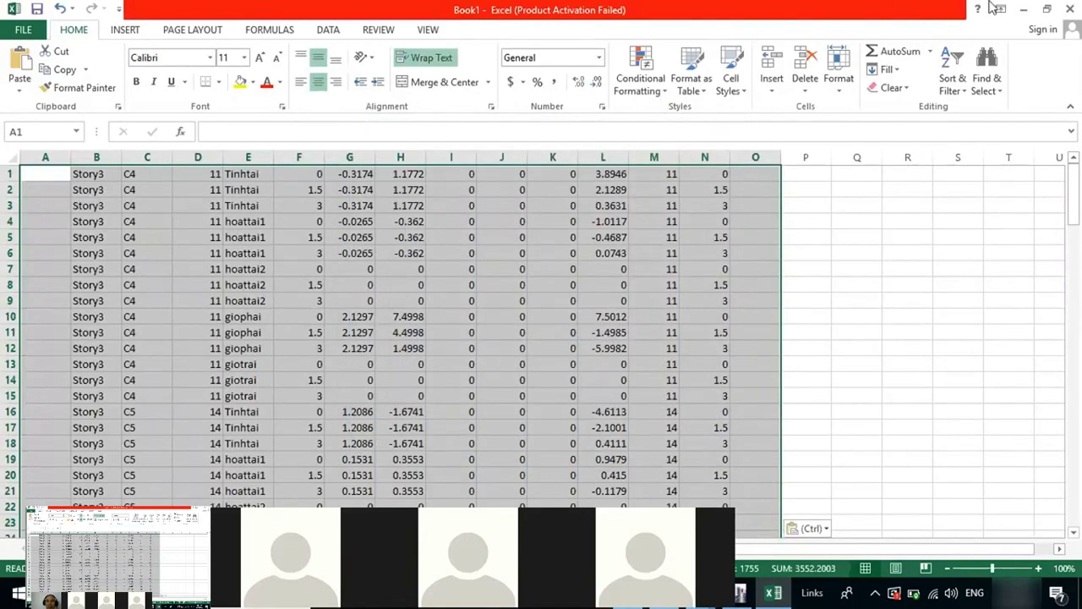
{"action": "left_click", "coordinate": [1071, 9]}
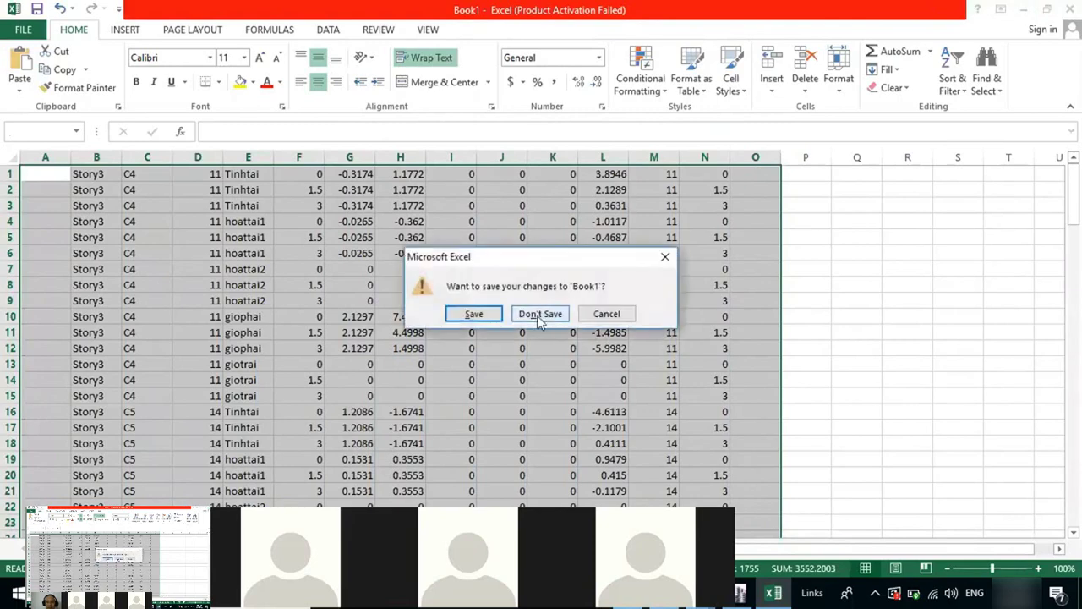
{"action": "left_click", "coordinate": [522, 315]}
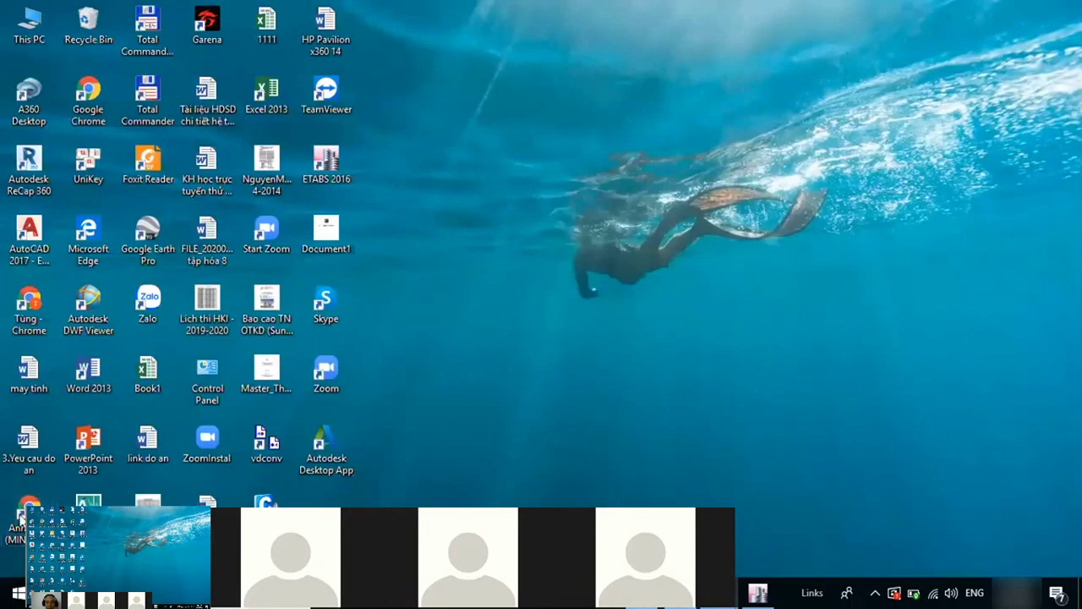
Paste the column forces again at cell A1 of a fresh blank Excel workbook and dismiss the activation wizard
{"action": "left_click", "coordinate": [757, 593]}
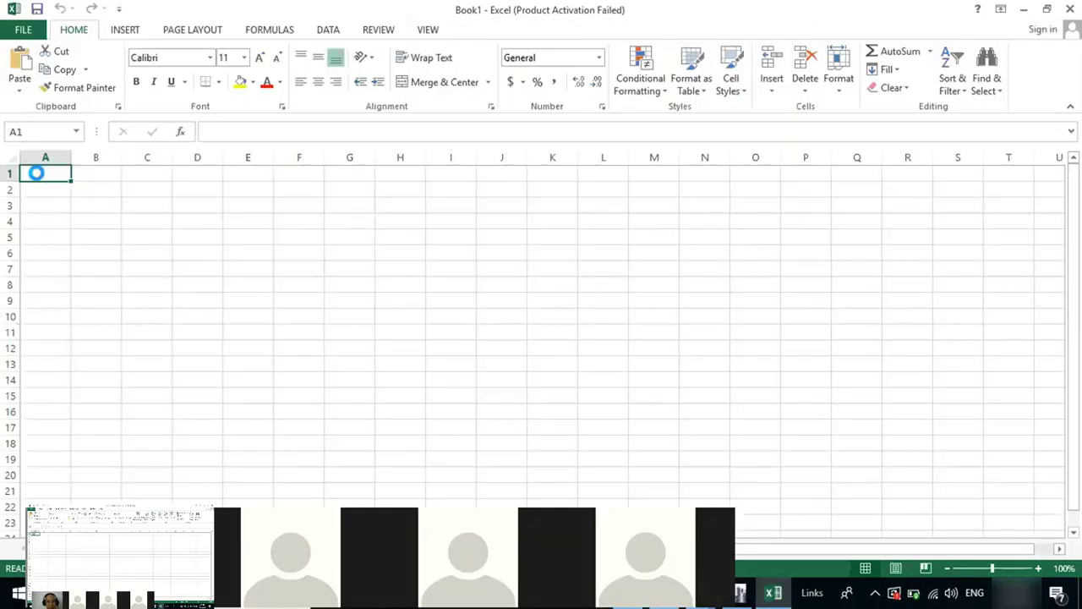
{"action": "key", "text": "ctrl+v"}
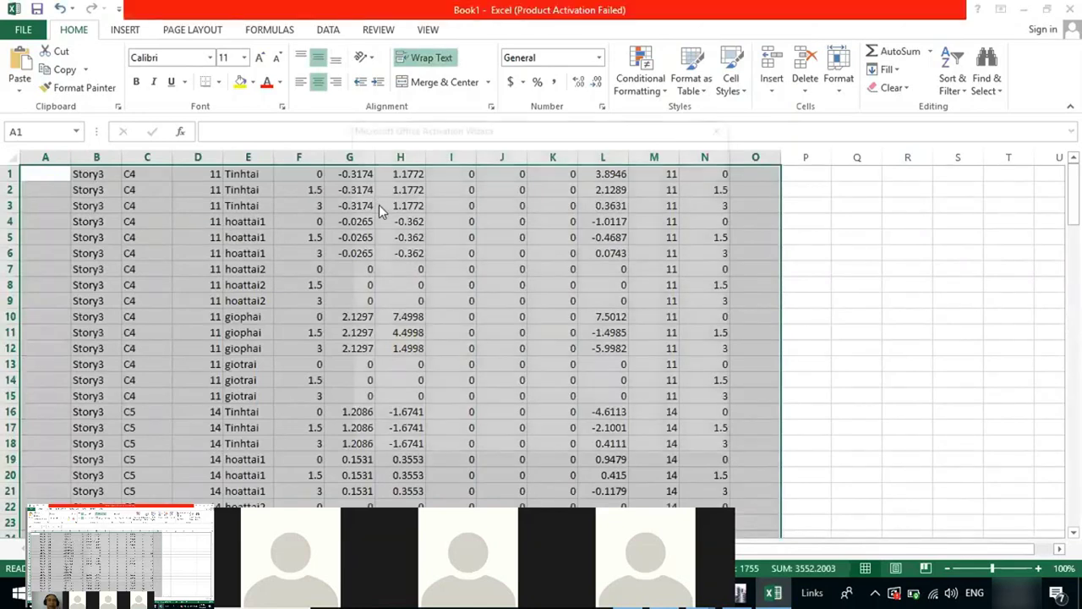
{"action": "left_click", "coordinate": [701, 445]}
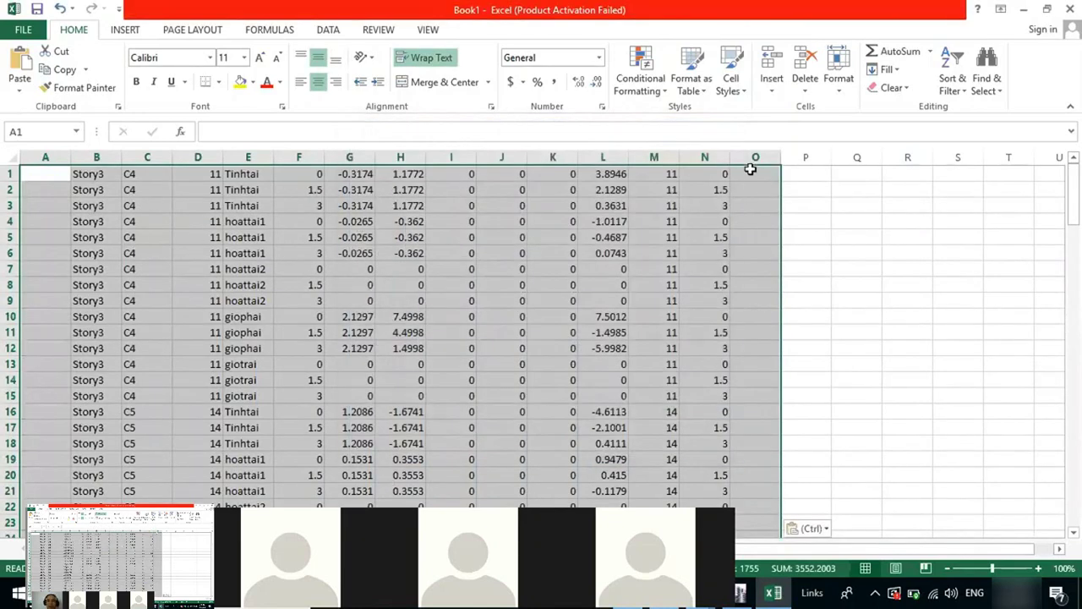
Close the Excel workbook without saving it and switch back to ETABS
{"action": "left_click", "coordinate": [1070, 10]}
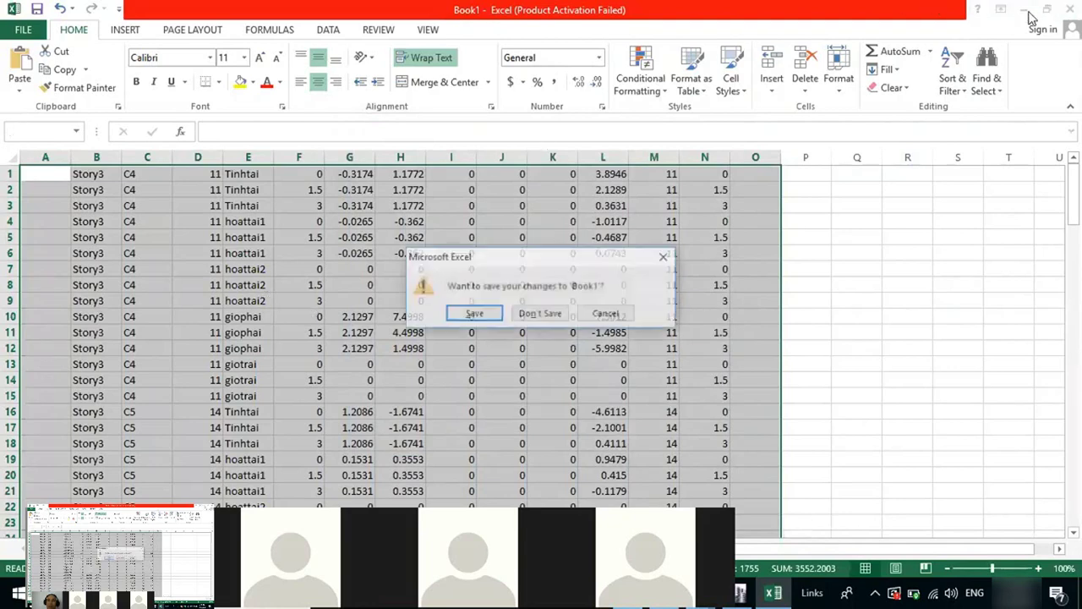
{"action": "left_click", "coordinate": [537, 313]}
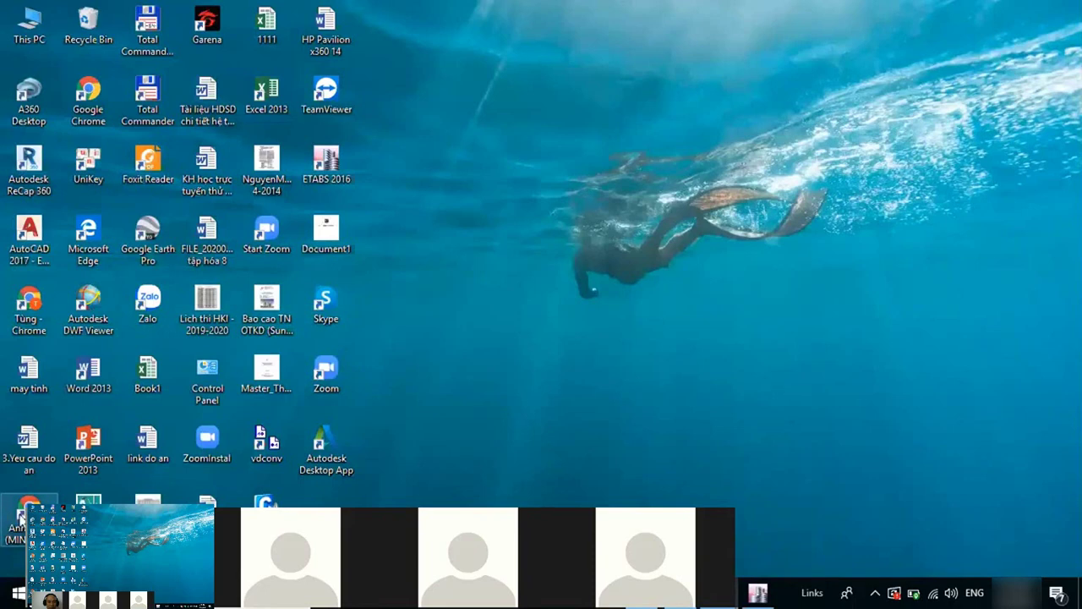
{"action": "left_click", "coordinate": [758, 592]}
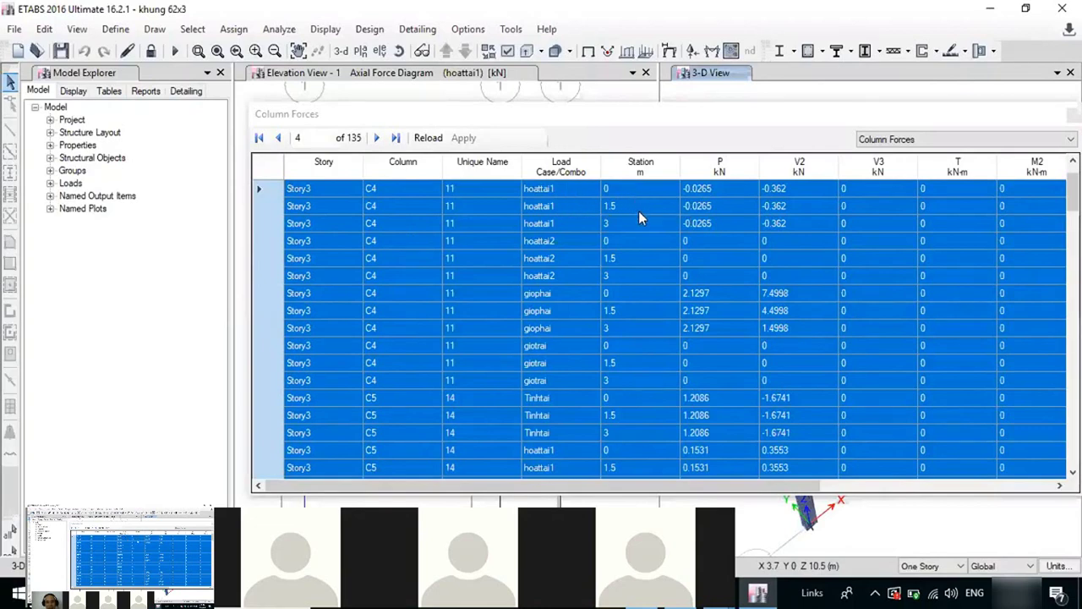
Switch the results table from Column Forces to Beam Forces and close the table window
{"action": "scroll", "coordinate": [625, 267], "scroll_direction": "up", "scroll_amount": 1}
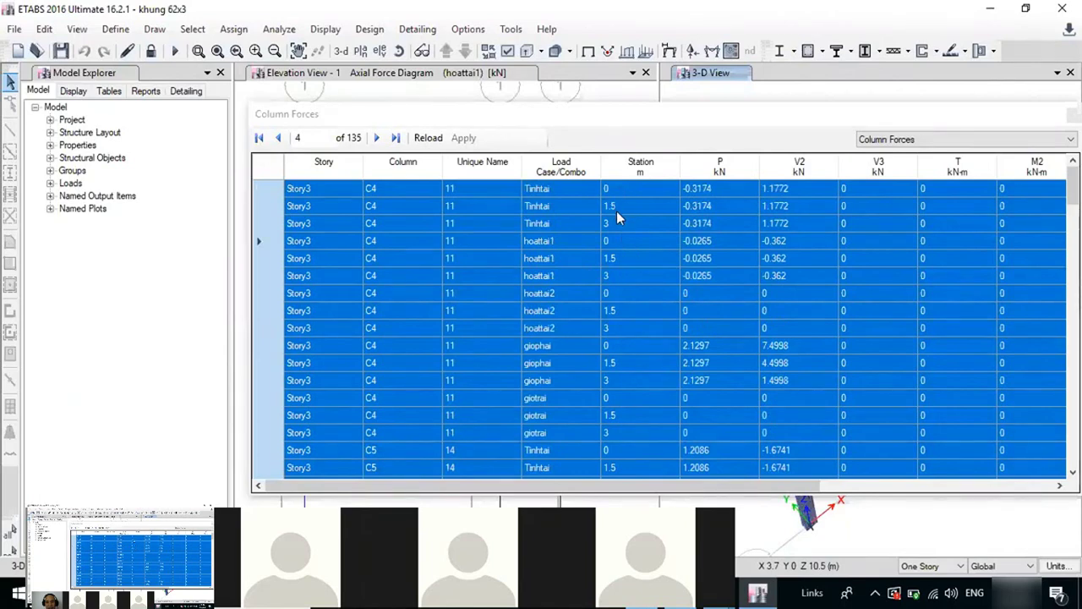
{"action": "left_click", "coordinate": [901, 143]}
{"action": "left_click", "coordinate": [879, 153]}
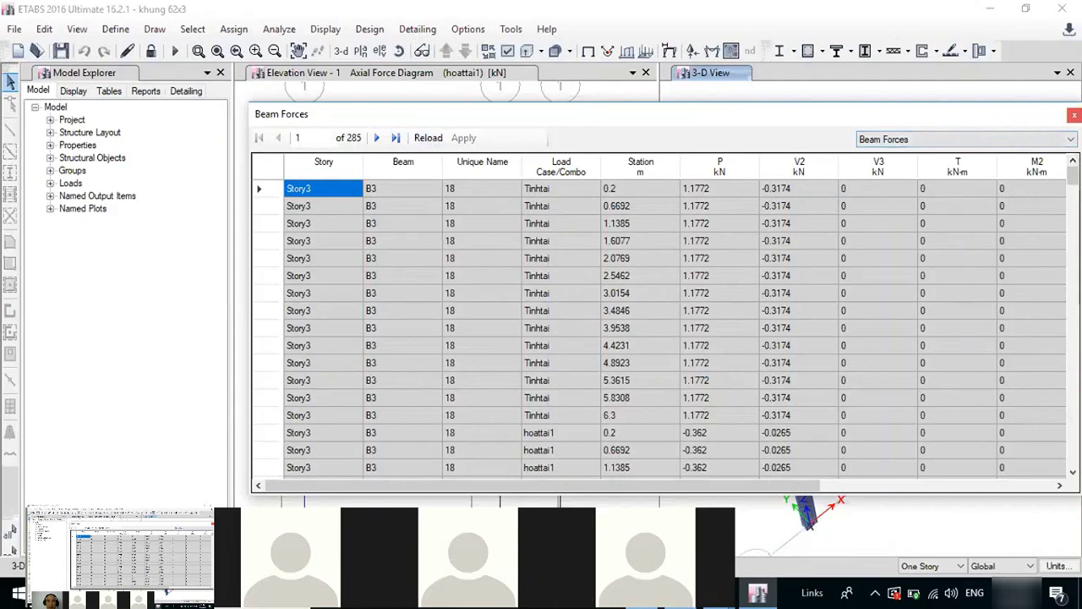
{"action": "left_click", "coordinate": [1074, 114]}
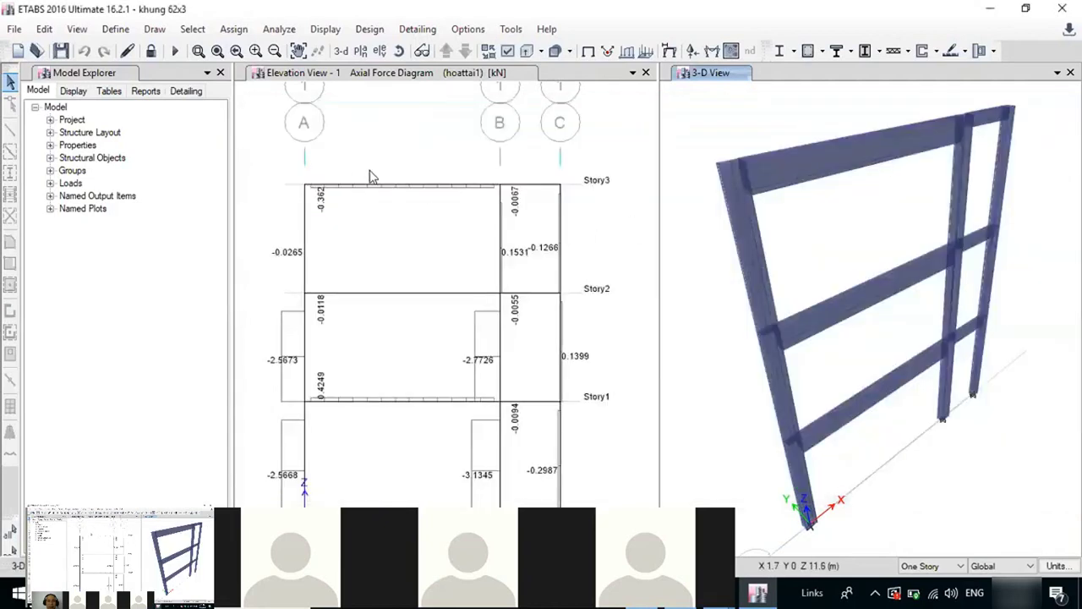
Select the frame members in the elevation view and unlock the model, accepting deletion of its analysis results
{"action": "left_click_drag", "start_coordinate": [248, 145], "coordinate": [572, 504]}
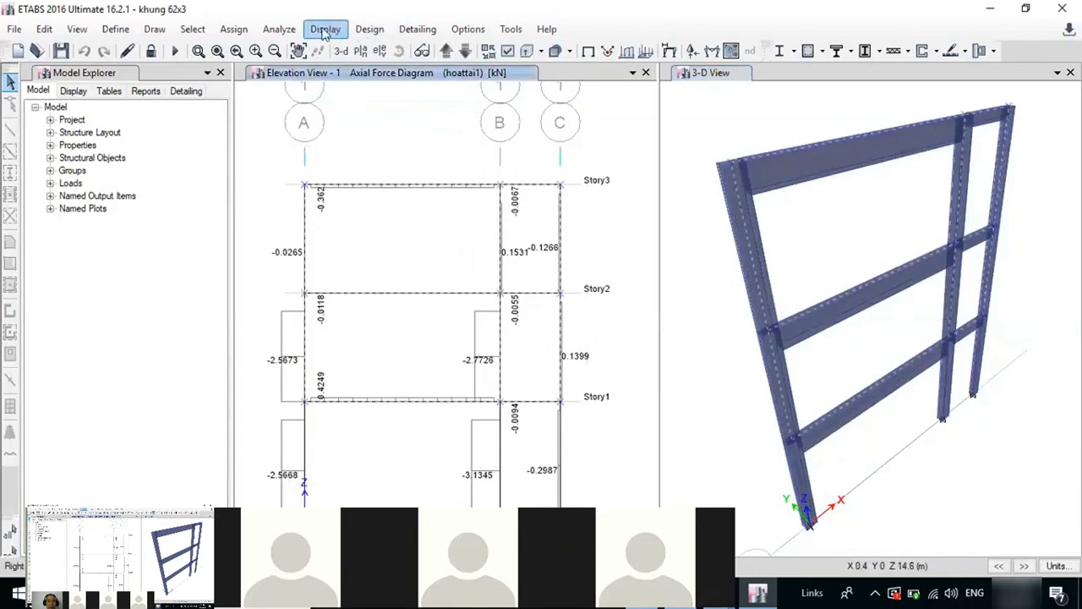
{"action": "left_click", "coordinate": [335, 31]}
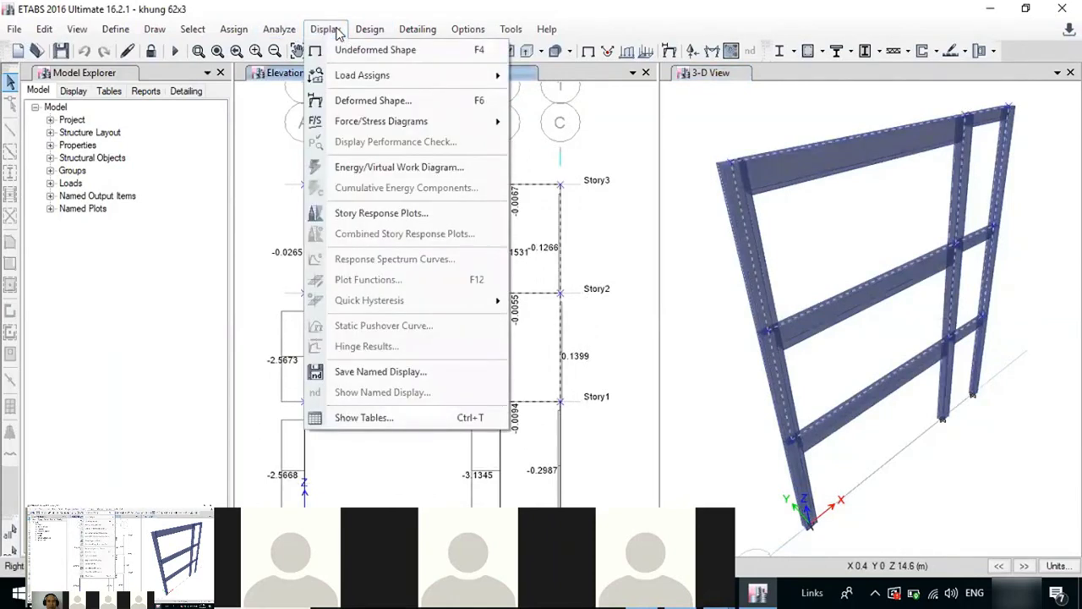
{"action": "left_click", "coordinate": [336, 32]}
{"action": "left_click", "coordinate": [77, 30]}
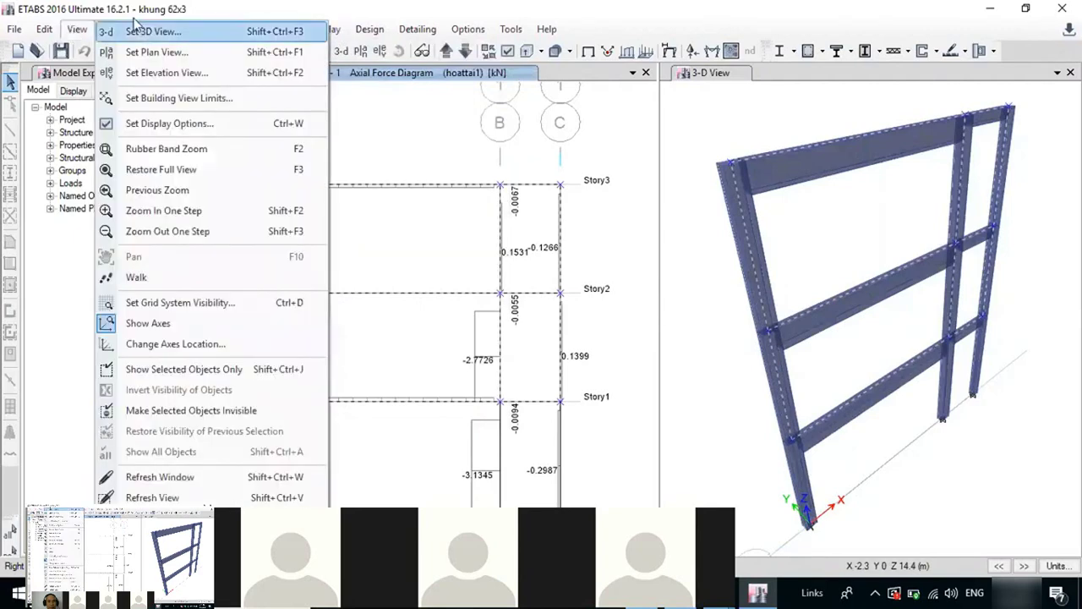
{"action": "left_click", "coordinate": [78, 31]}
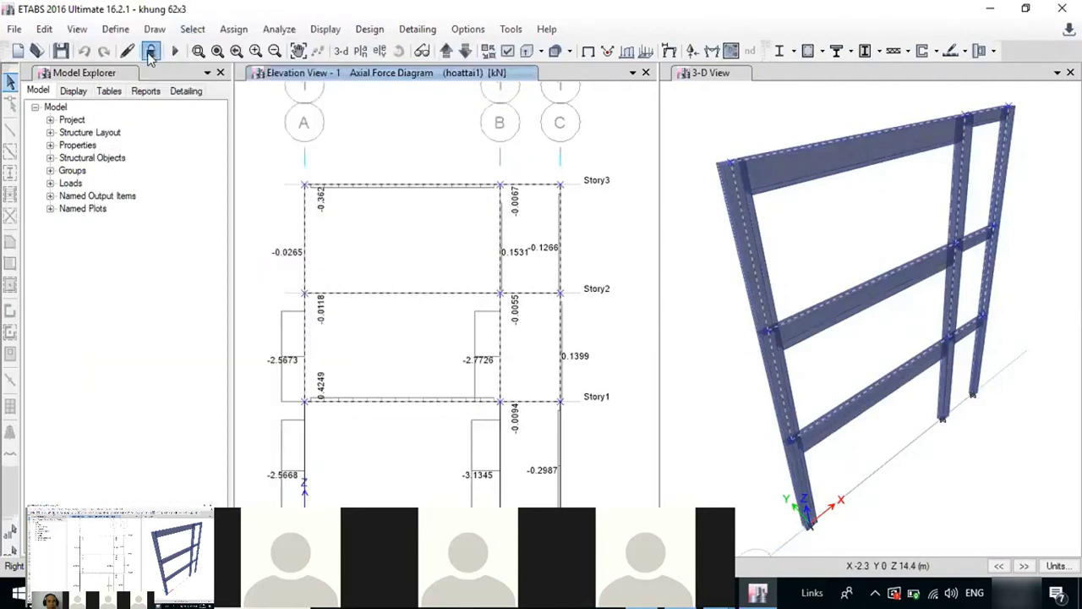
{"action": "left_click", "coordinate": [151, 52]}
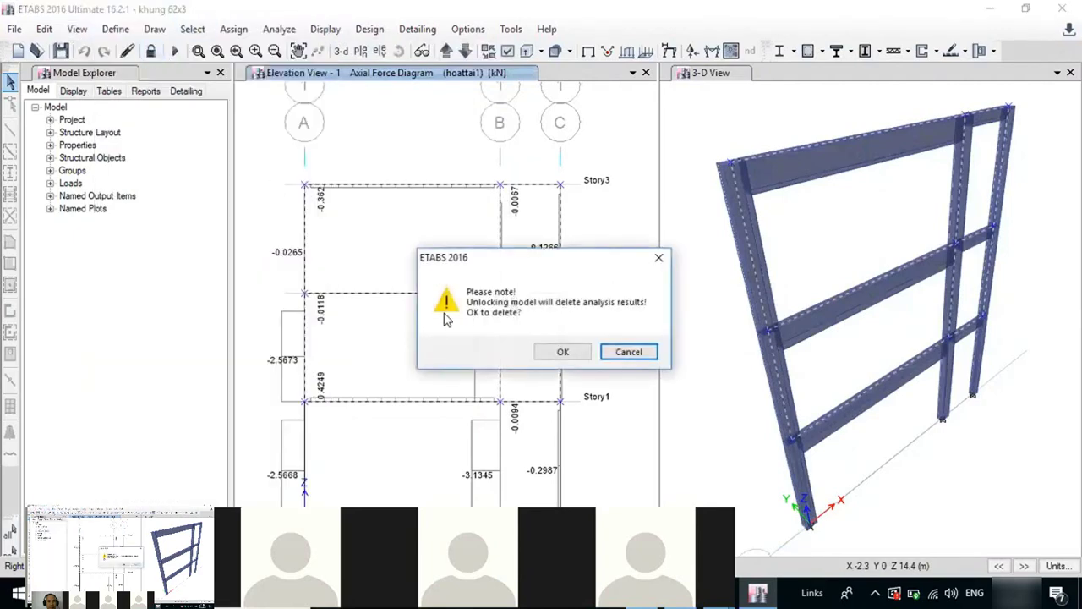
{"action": "left_click", "coordinate": [563, 353]}
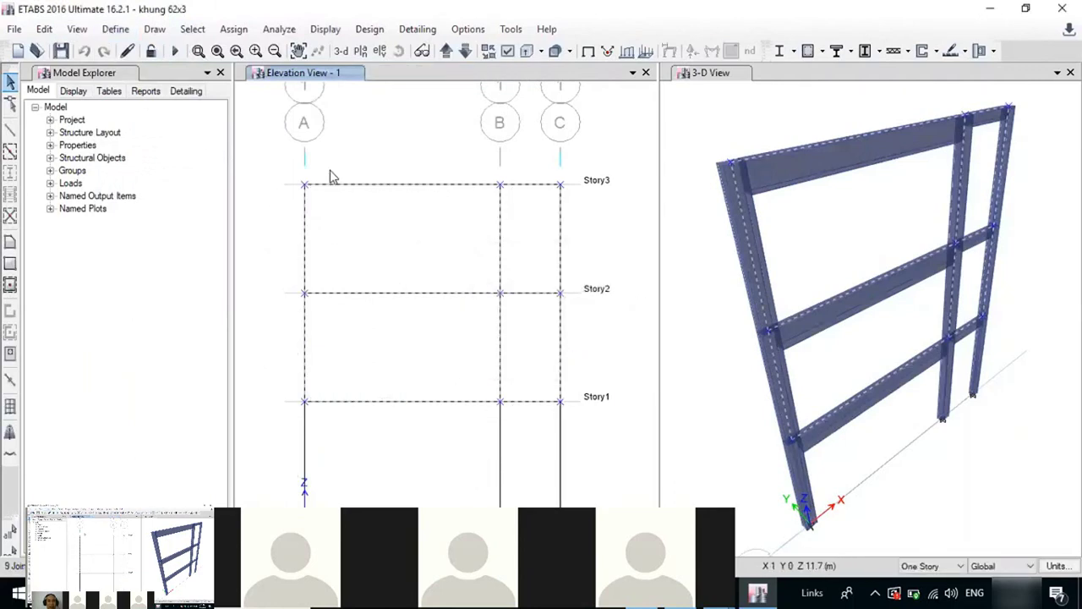
Select the whole frame in the elevation view and define its output stations by maximum station spacing, entering a value that begins with 2
{"action": "left_click_drag", "start_coordinate": [265, 159], "coordinate": [602, 502]}
{"action": "left_click", "coordinate": [115, 29]}
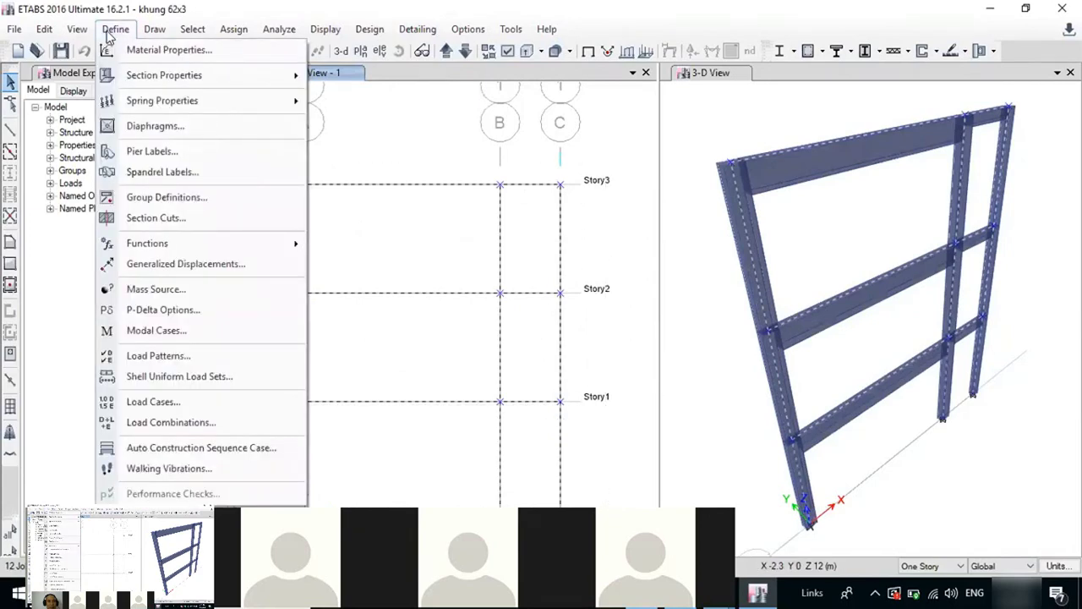
{"action": "mouse_move", "coordinate": [233, 29]}
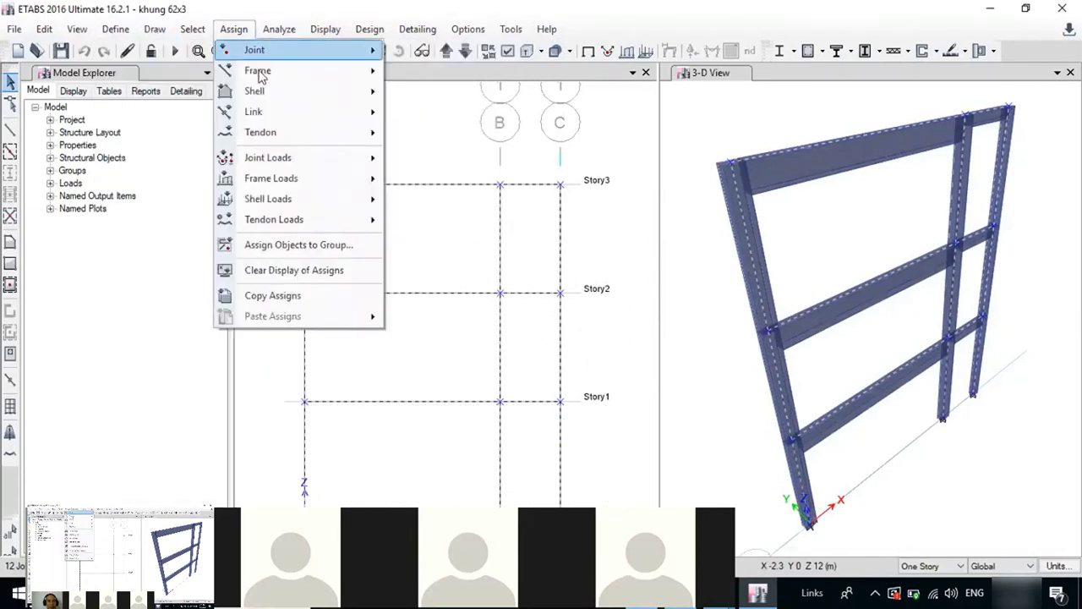
{"action": "mouse_move", "coordinate": [287, 73]}
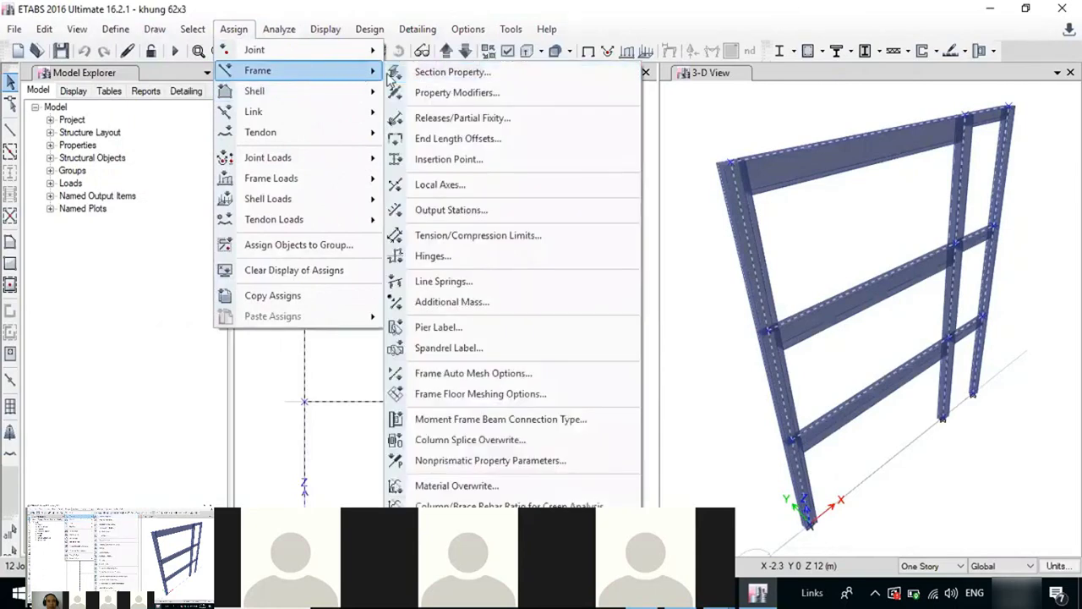
{"action": "left_click", "coordinate": [494, 211]}
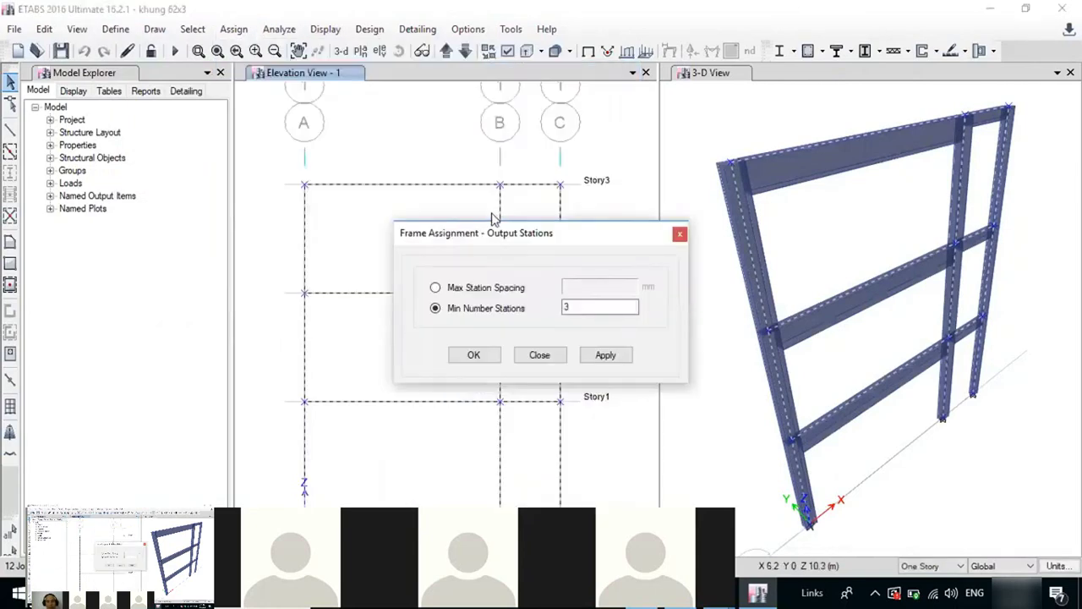
{"action": "left_click", "coordinate": [464, 289]}
{"action": "left_click", "coordinate": [576, 287]}
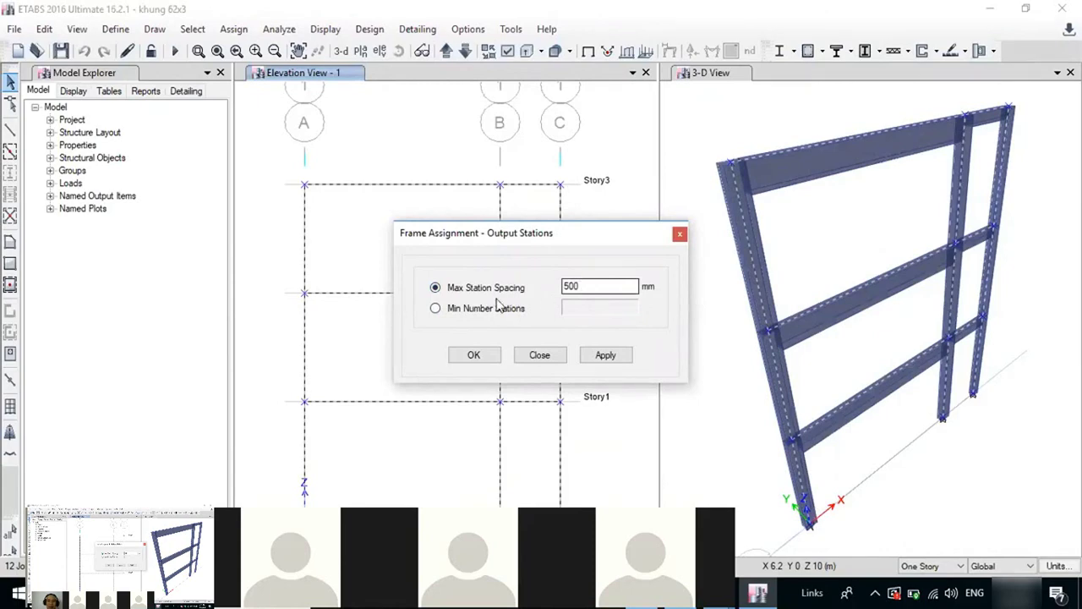
{"action": "left_click", "coordinate": [470, 310]}
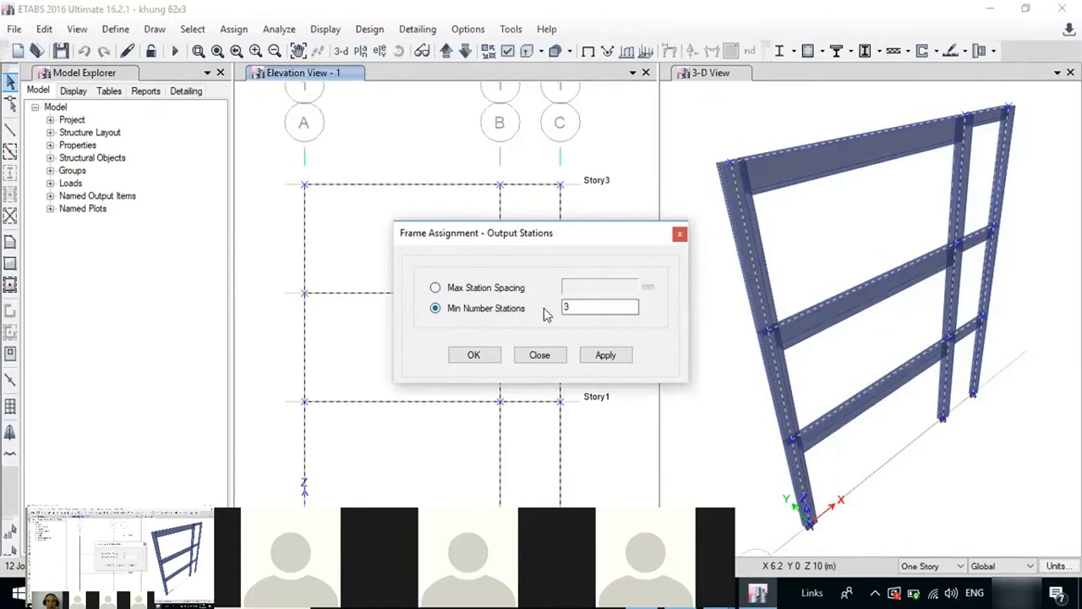
{"action": "left_click", "coordinate": [498, 292]}
{"action": "key", "text": "Tab"}
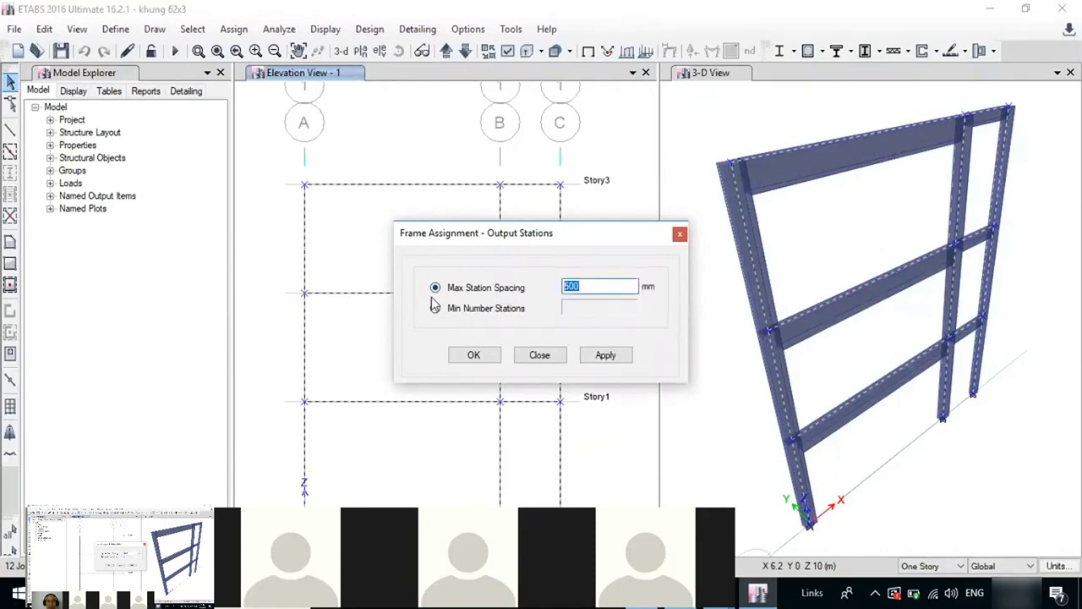
{"action": "type", "text": "2"}
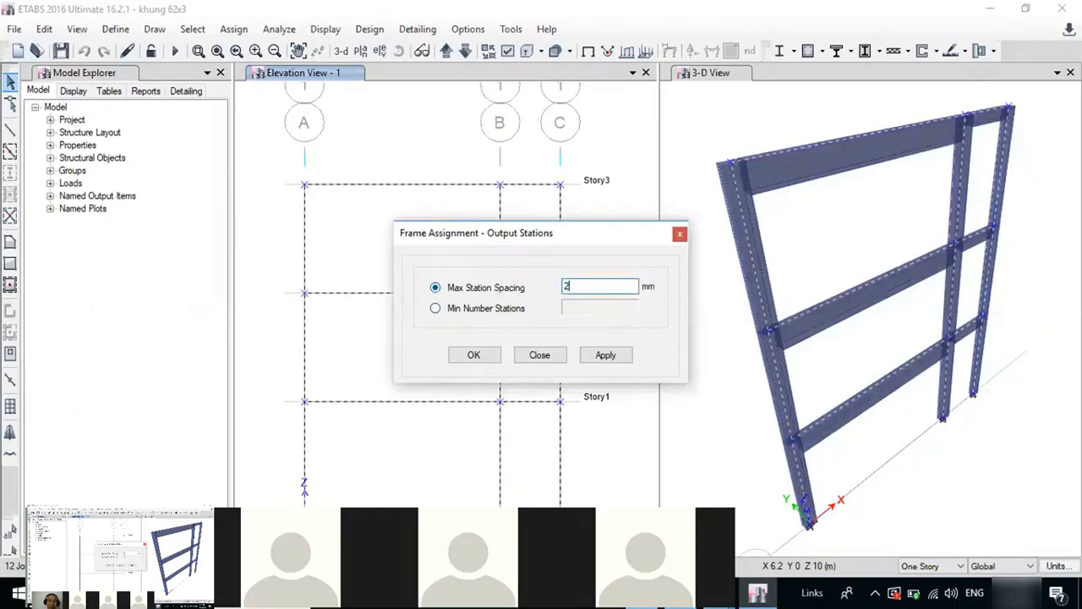